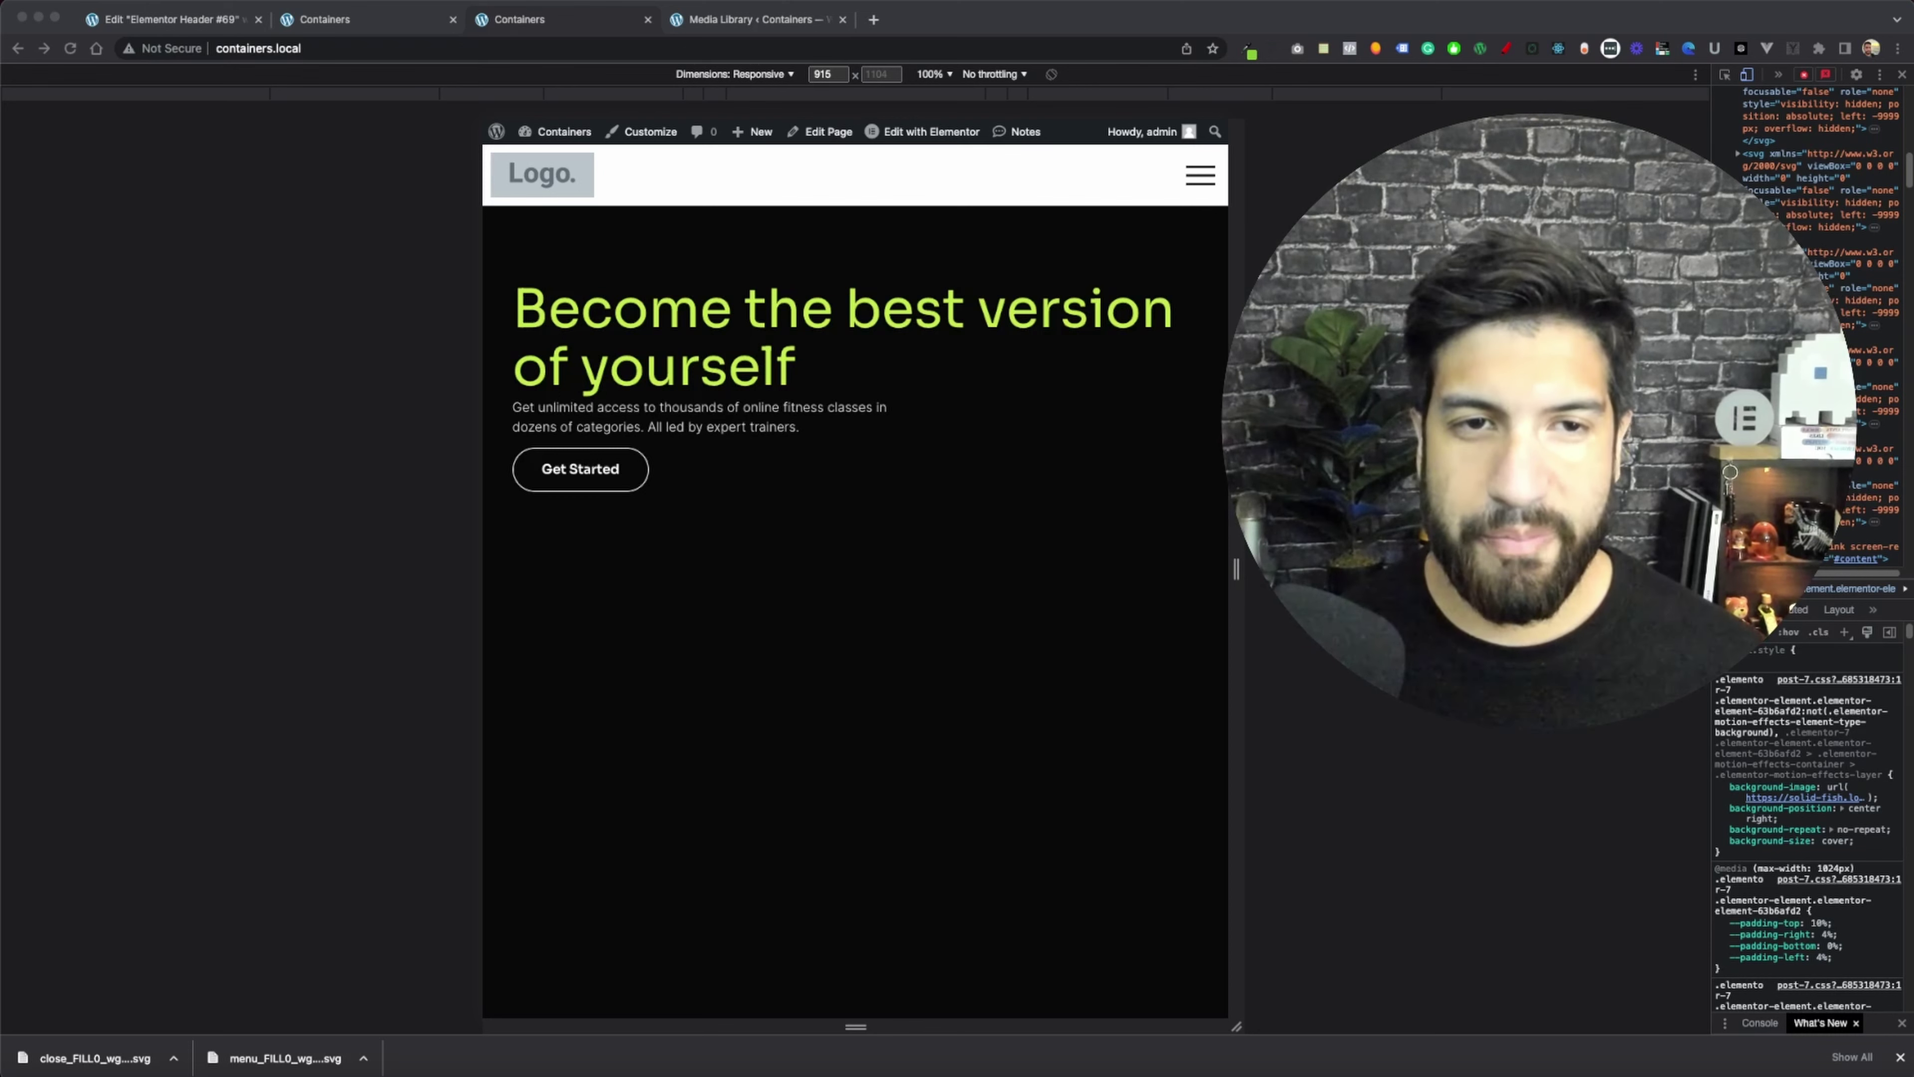
- Test opening and closing the header's hamburger menu in the responsive preview at 915 px width
{"action": "left_click", "coordinate": [1209, 261]}
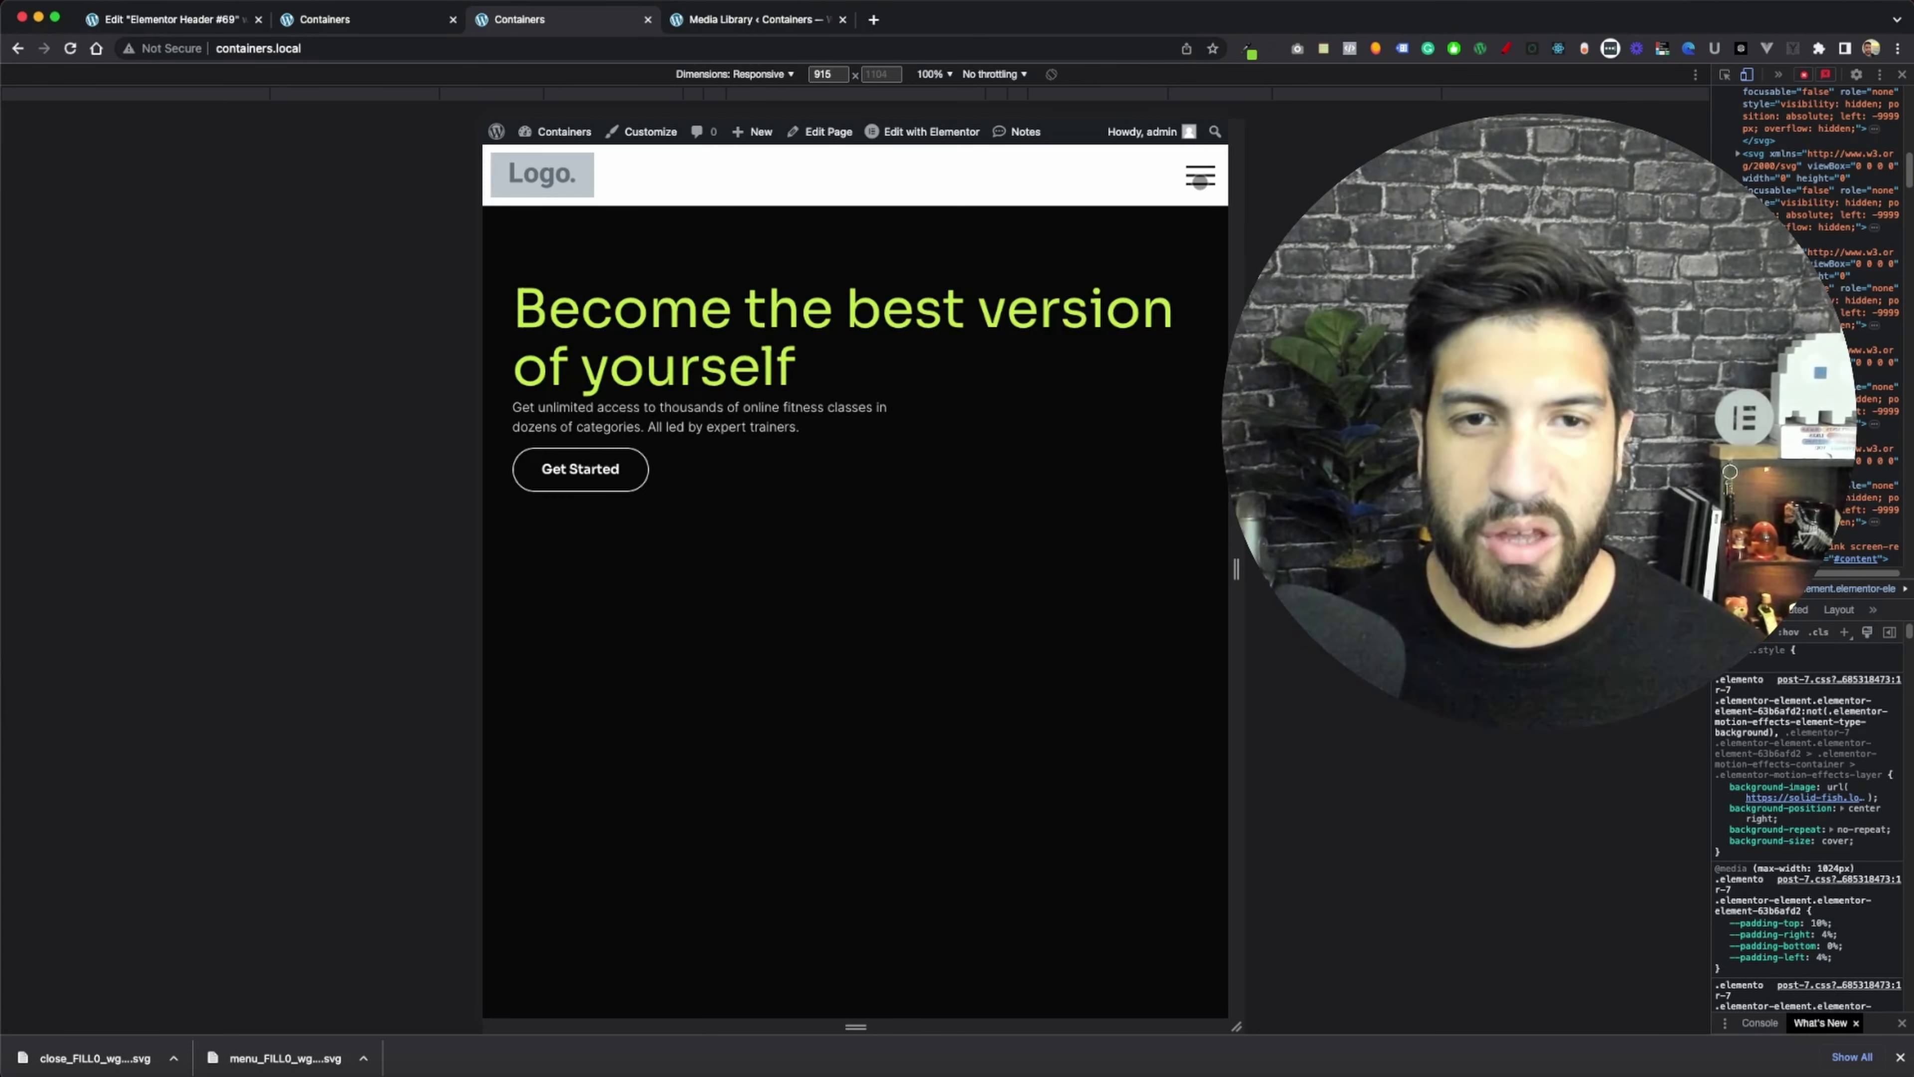
{"action": "left_click", "coordinate": [1199, 180]}
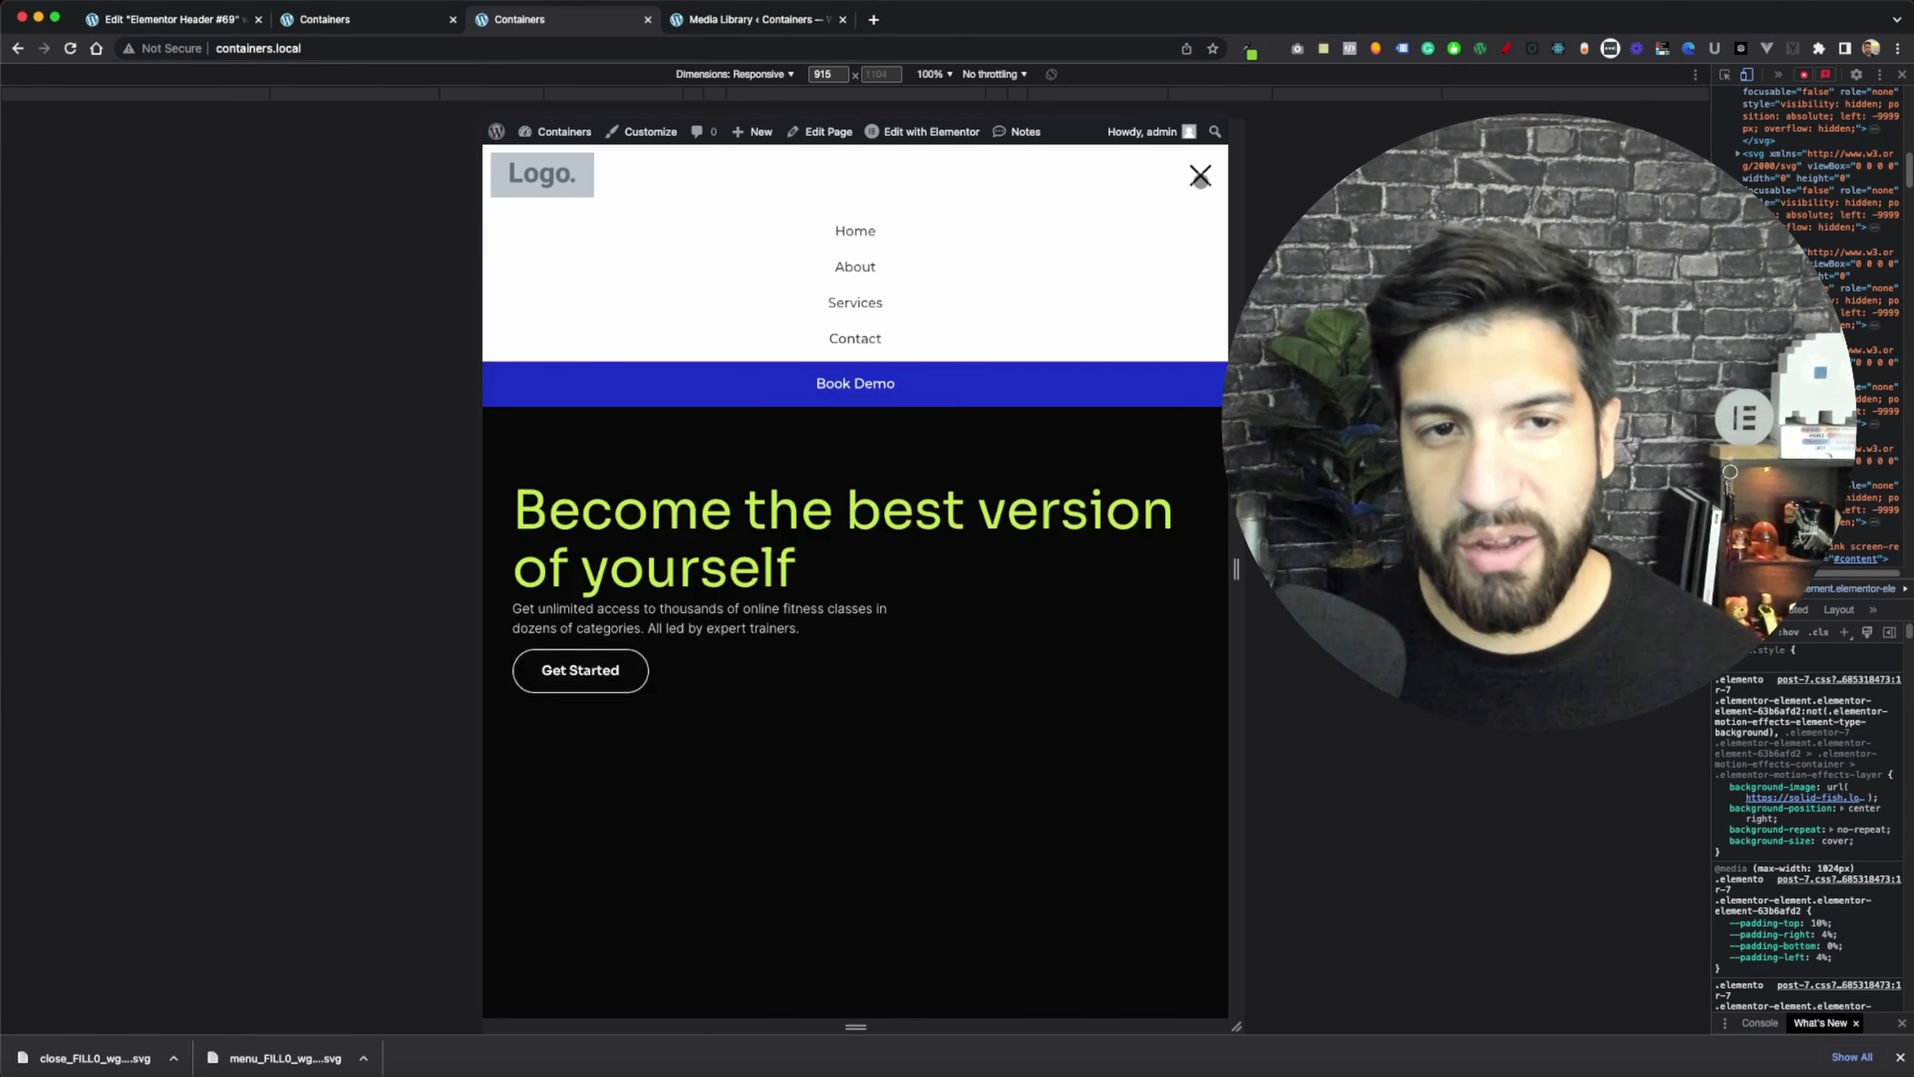
{"action": "left_click", "coordinate": [1200, 179]}
{"action": "left_click", "coordinate": [1199, 179]}
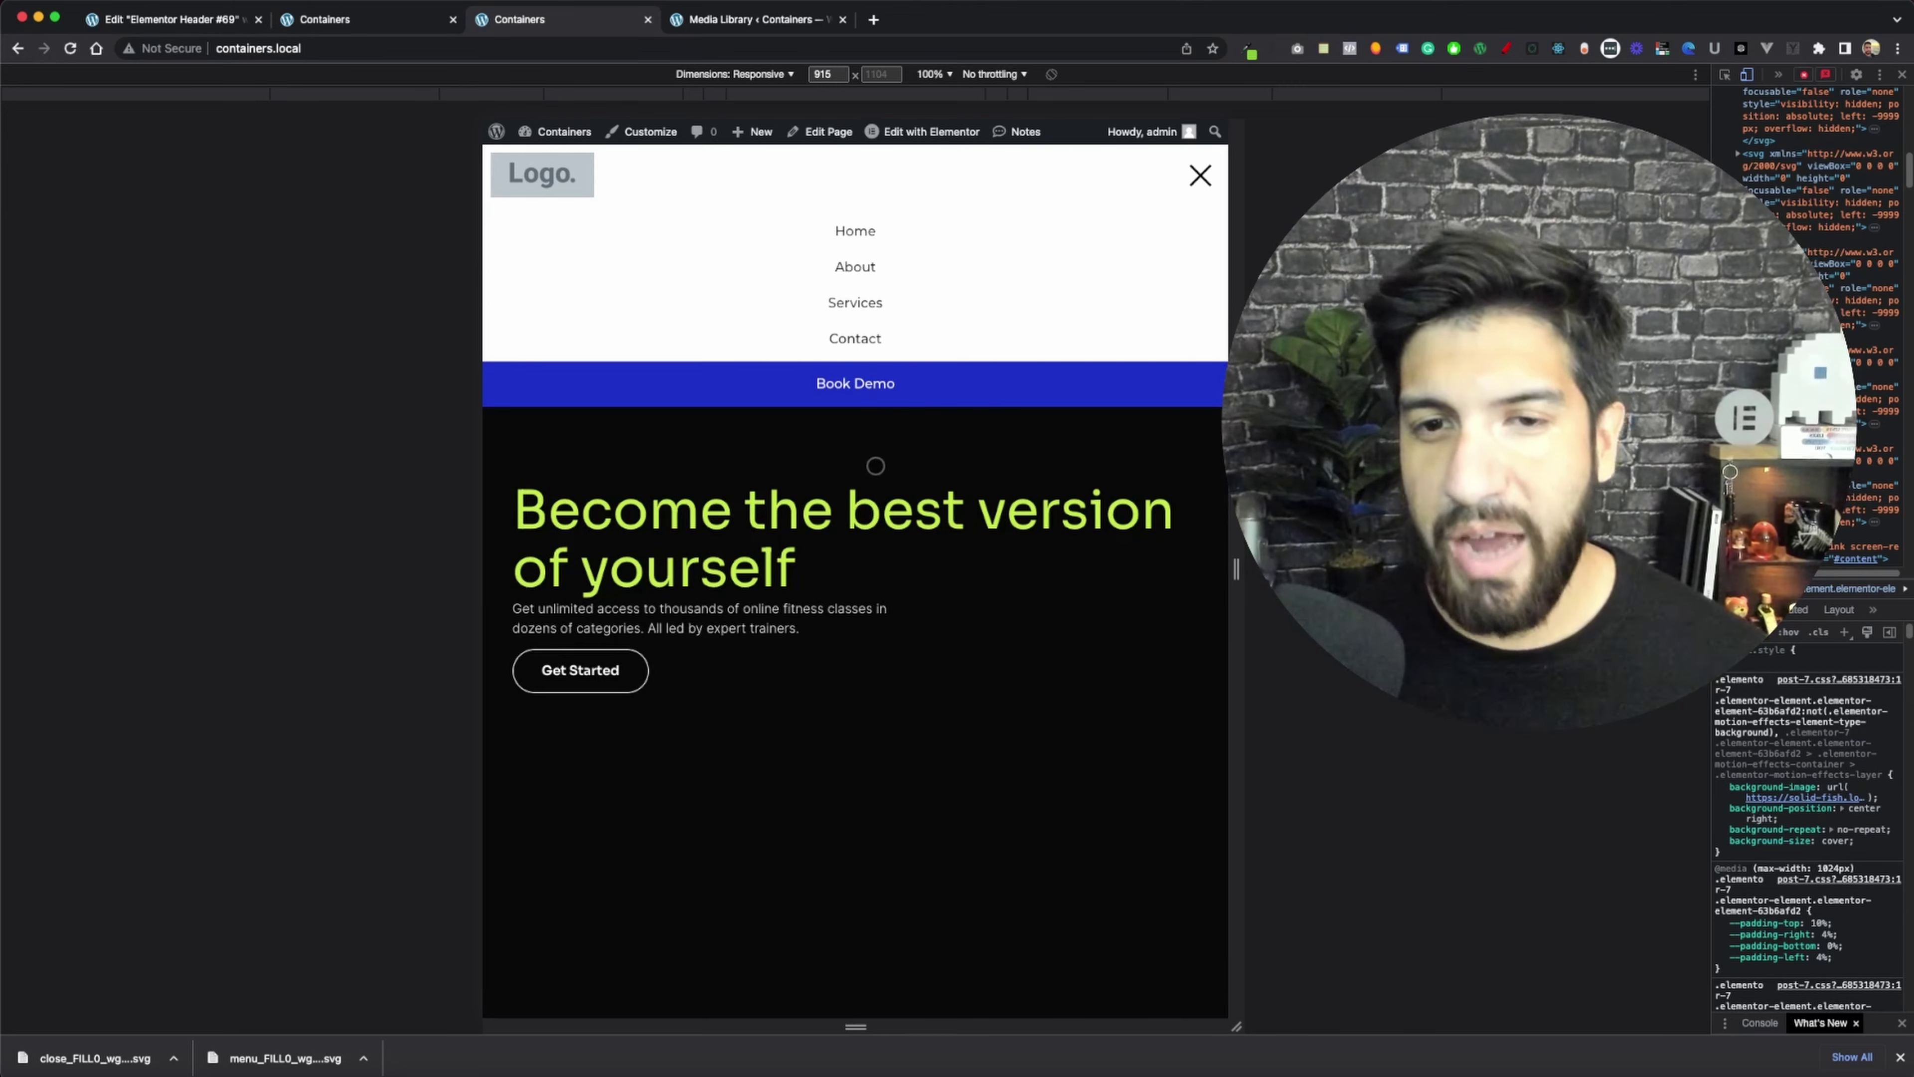
{"action": "left_click", "coordinate": [1200, 176]}
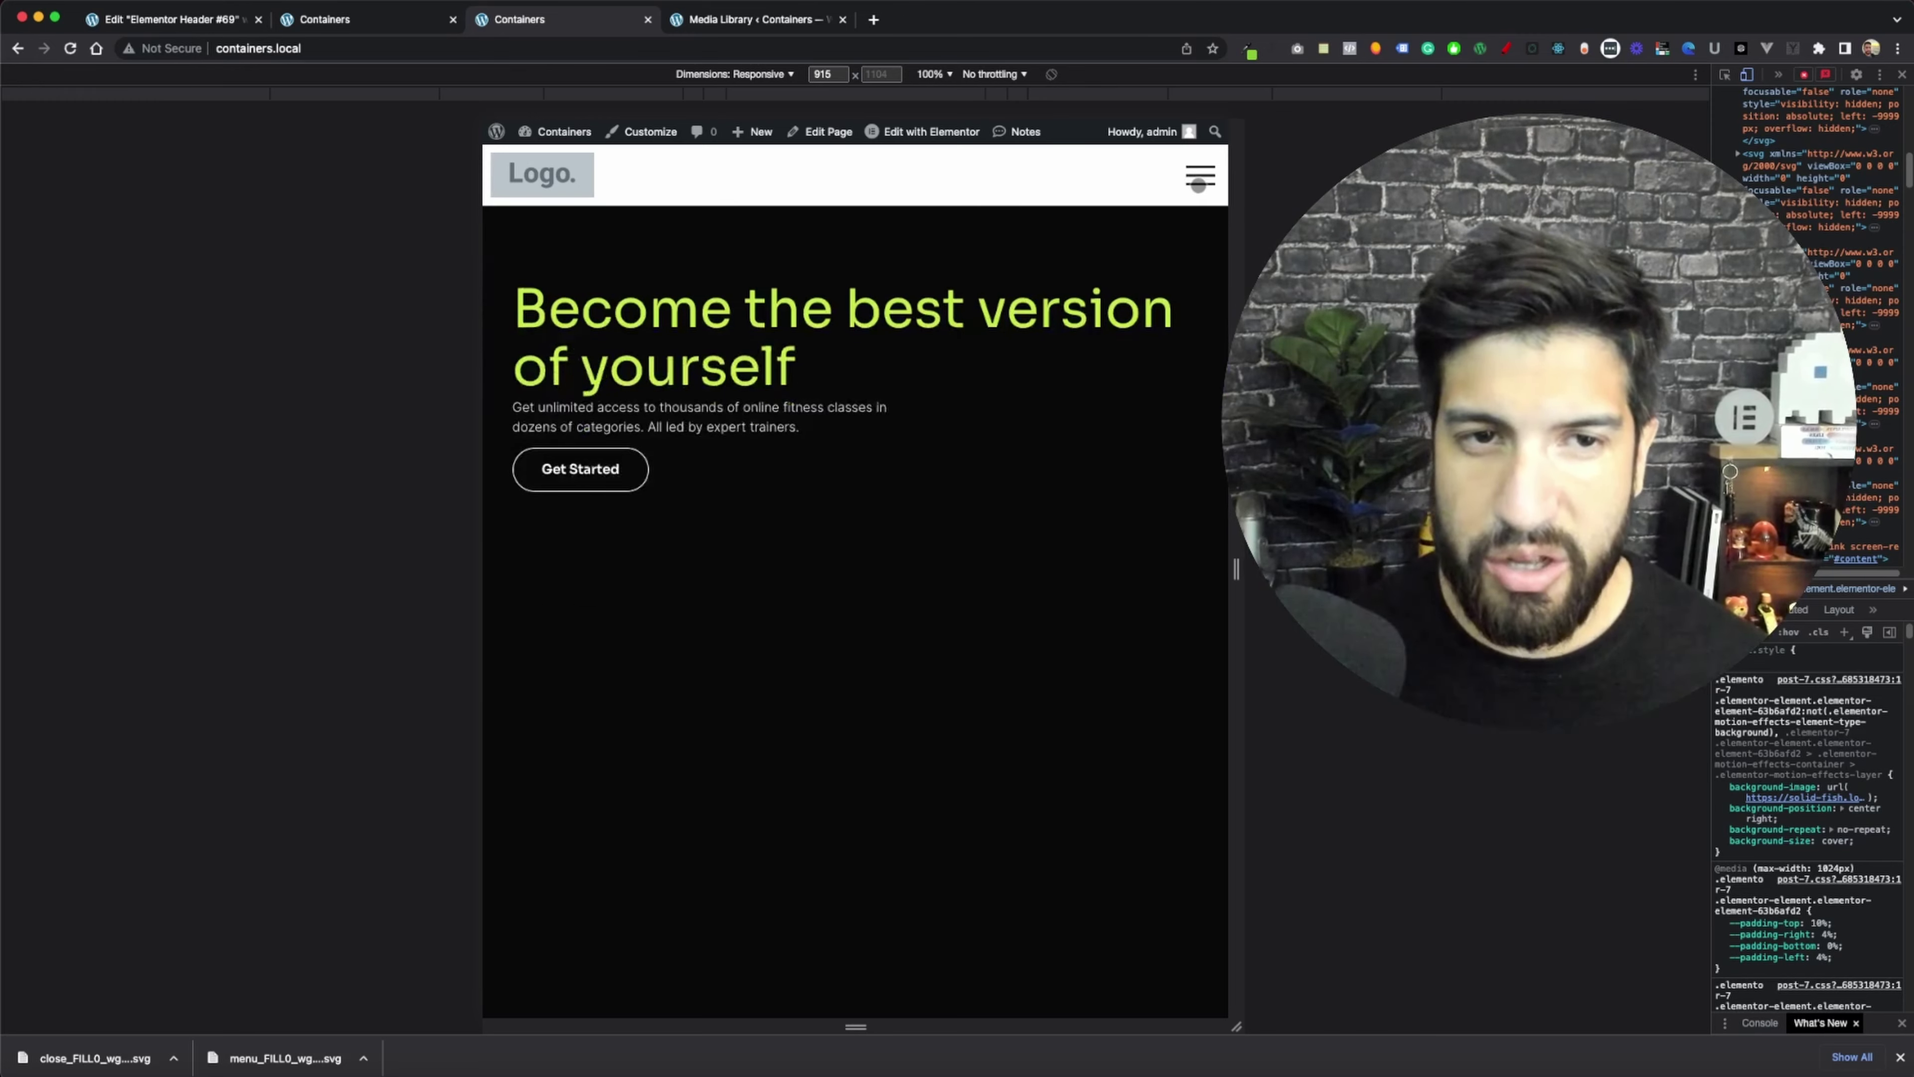
{"action": "left_click", "coordinate": [1199, 177]}
{"action": "left_click", "coordinate": [1200, 177]}
{"action": "left_click", "coordinate": [1200, 177]}
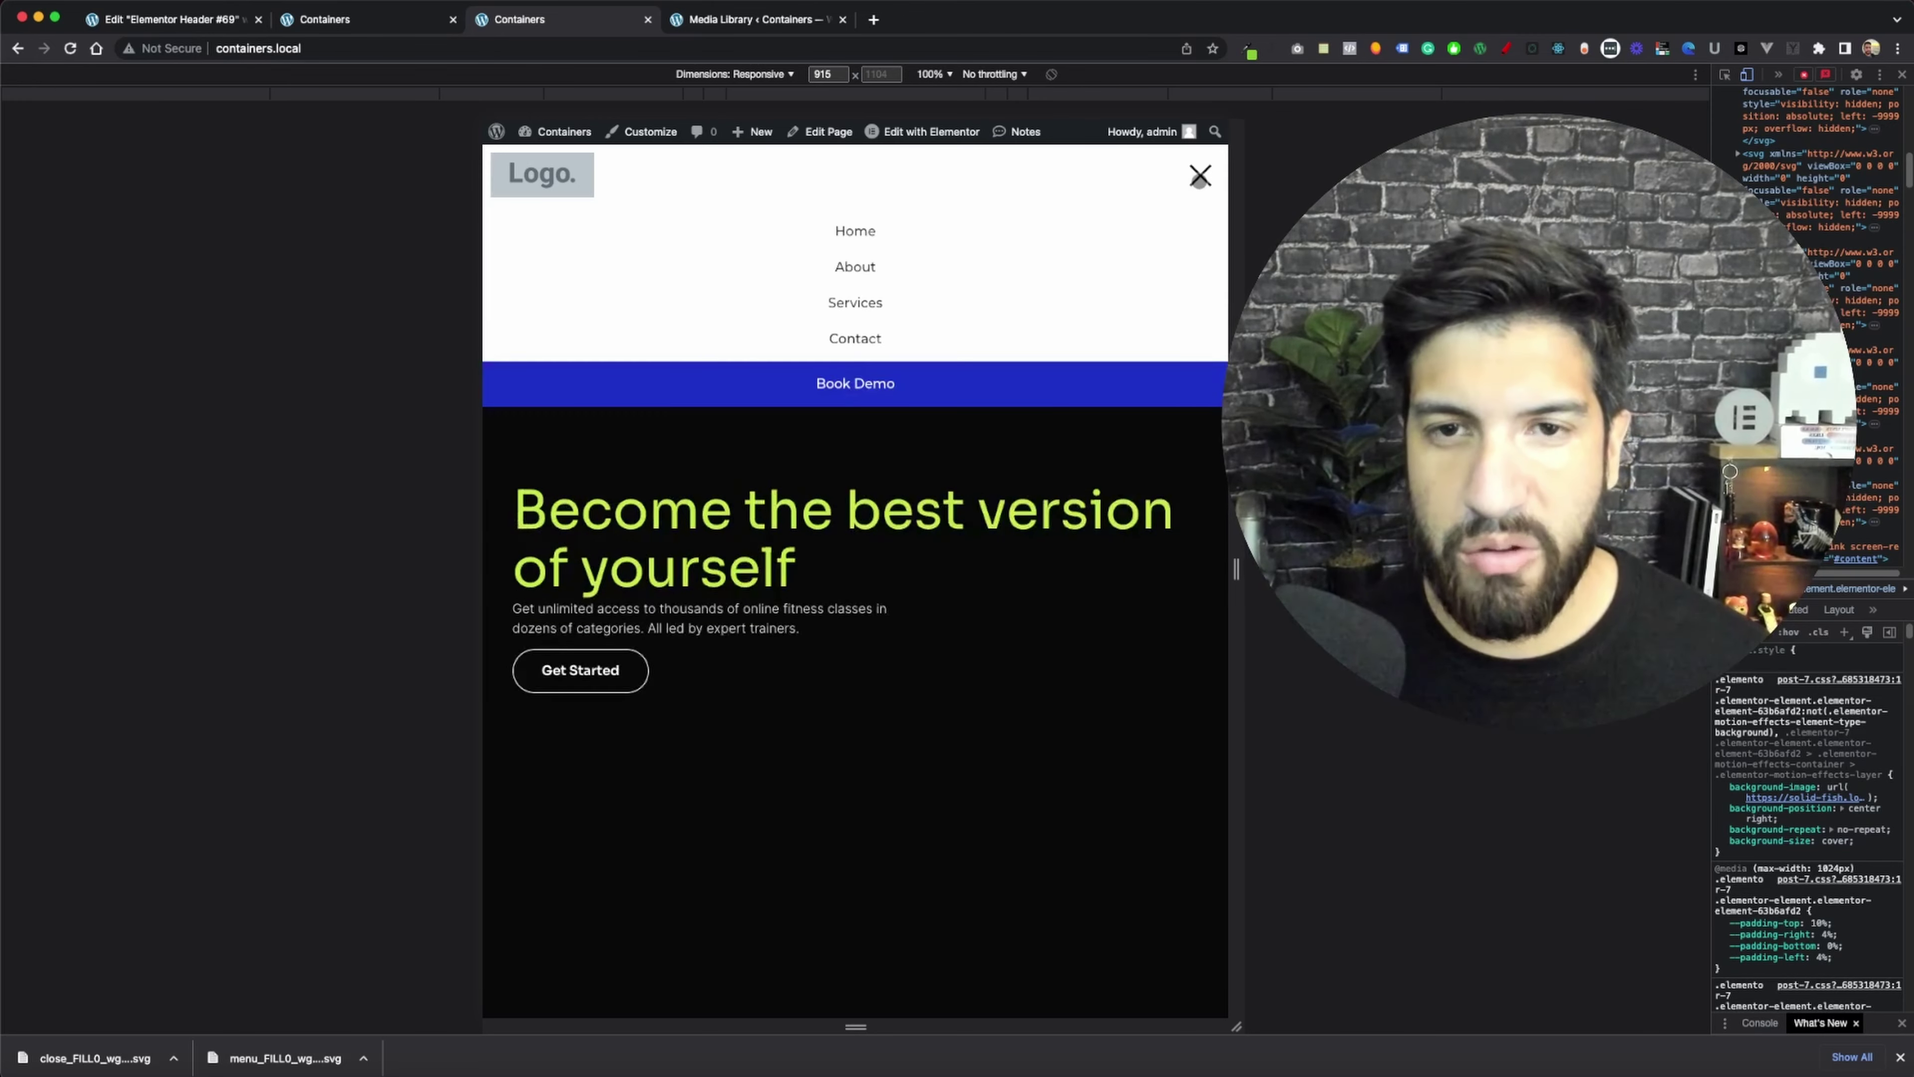
{"action": "left_click", "coordinate": [1202, 179]}
- Narrow the responsive preview to about 397 px and test the header's menu toggle at mobile size
{"action": "left_click_drag", "start_coordinate": [1235, 213], "coordinate": [1026, 209]}
{"action": "left_click", "coordinate": [990, 184]}
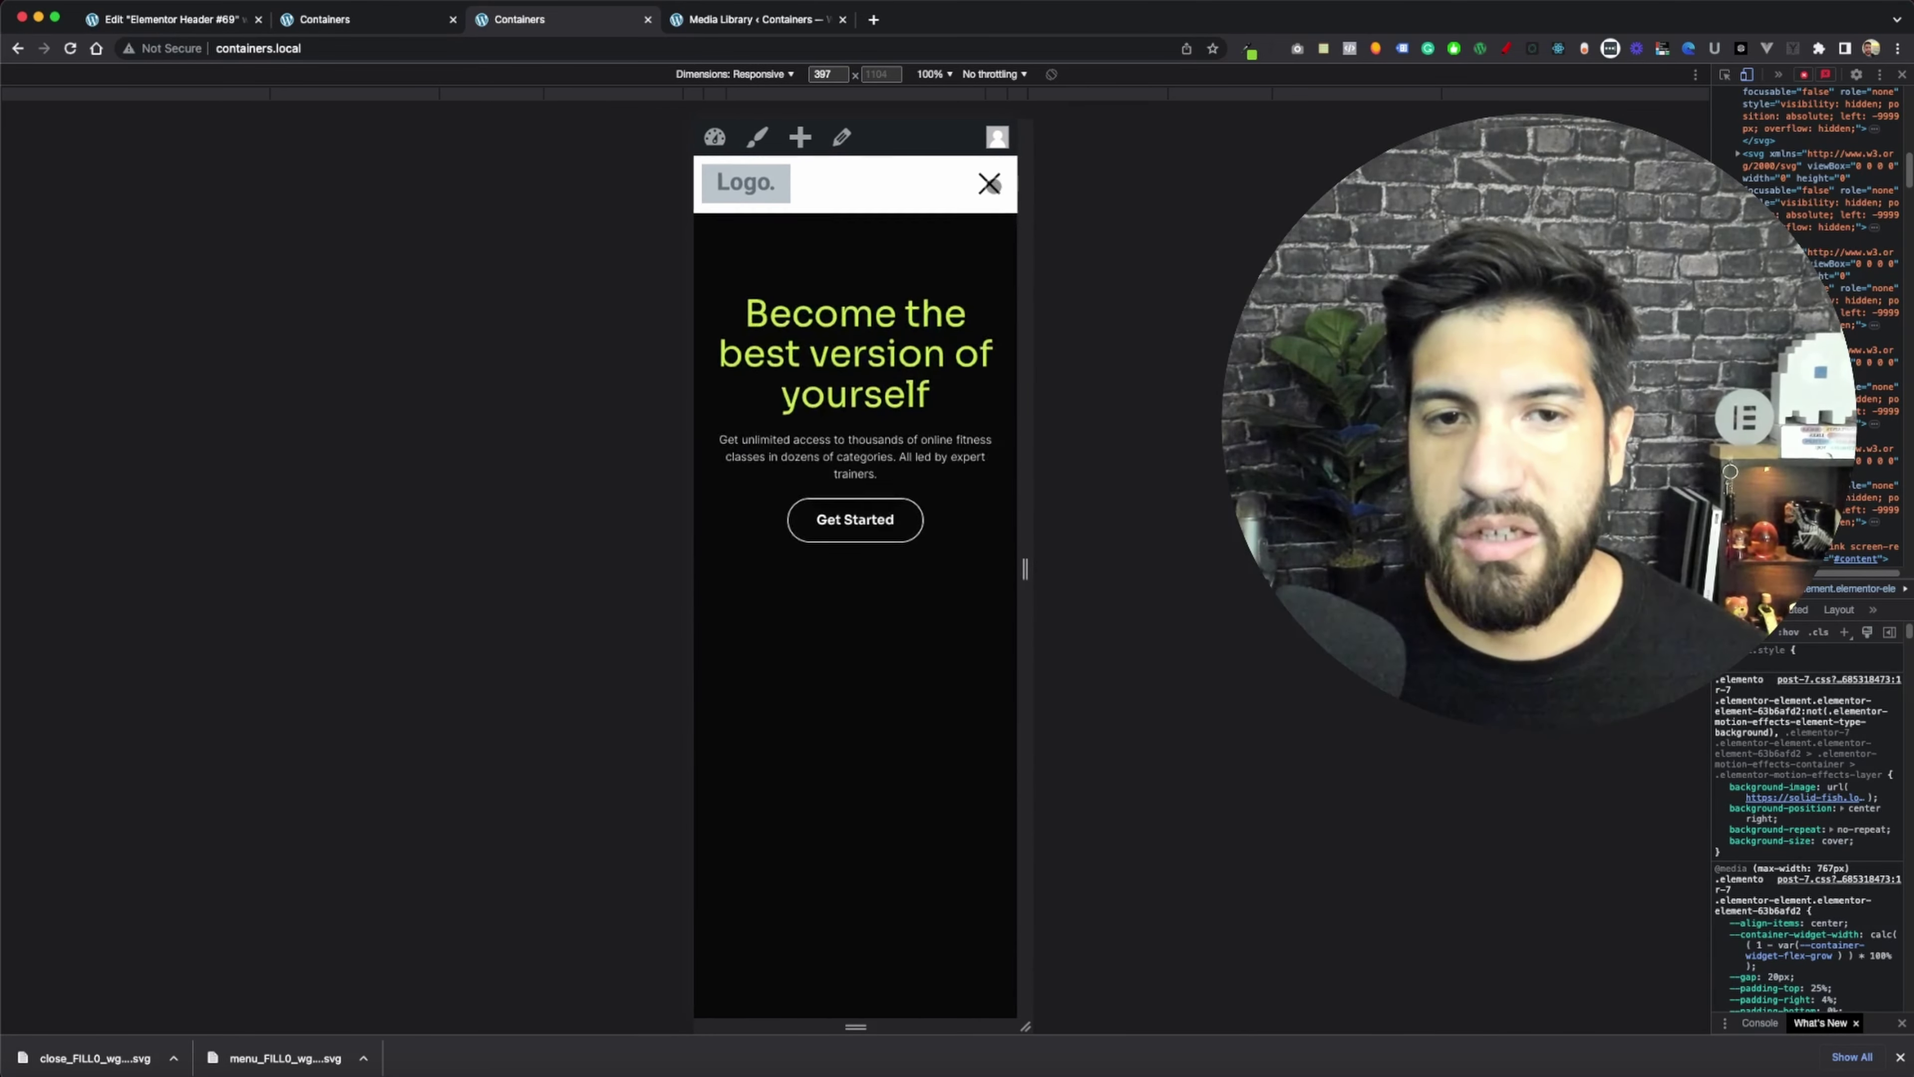
{"action": "left_click", "coordinate": [990, 184]}
{"action": "left_click", "coordinate": [989, 184]}
{"action": "left_click", "coordinate": [990, 183]}
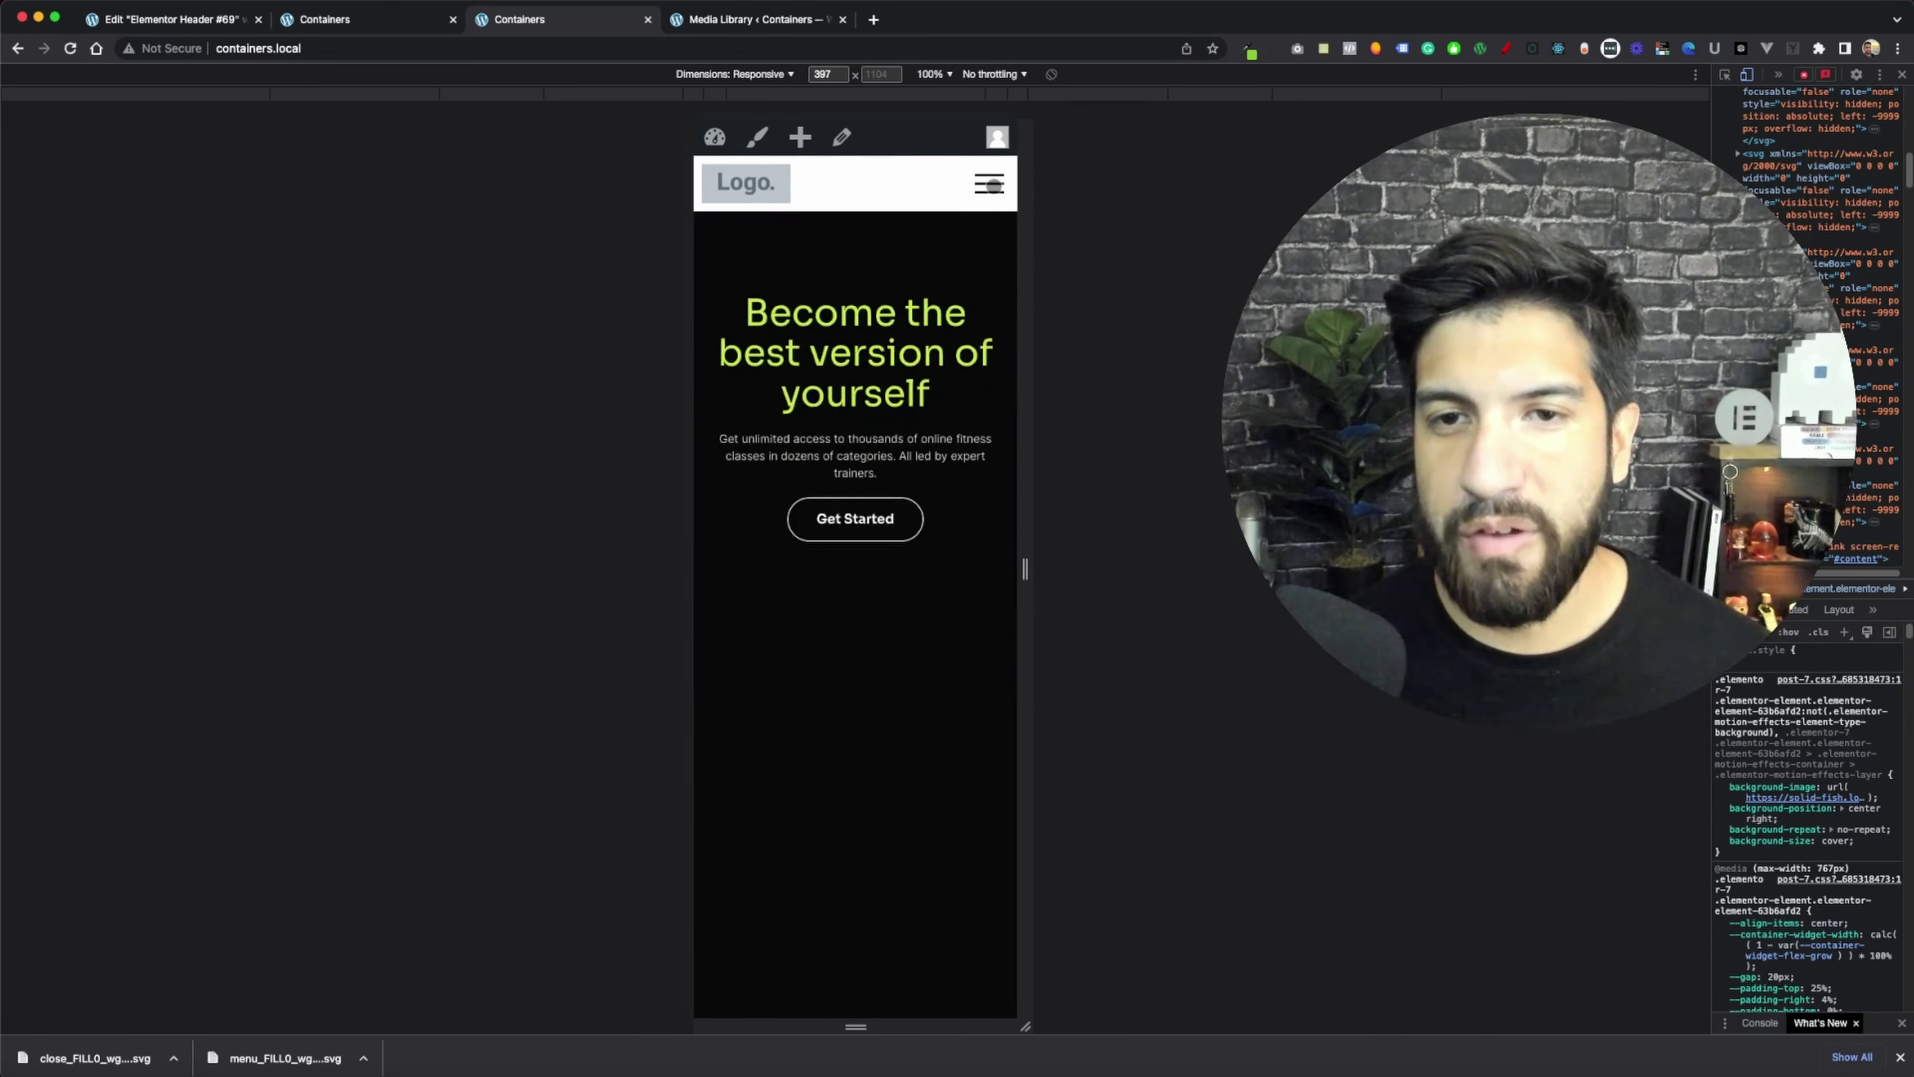
- Check the sticky header's menu toggle further down the mobile page, then return to the page's beginning with the menu open
{"action": "scroll", "coordinate": [920, 385], "scroll_direction": "down", "scroll_amount": 5}
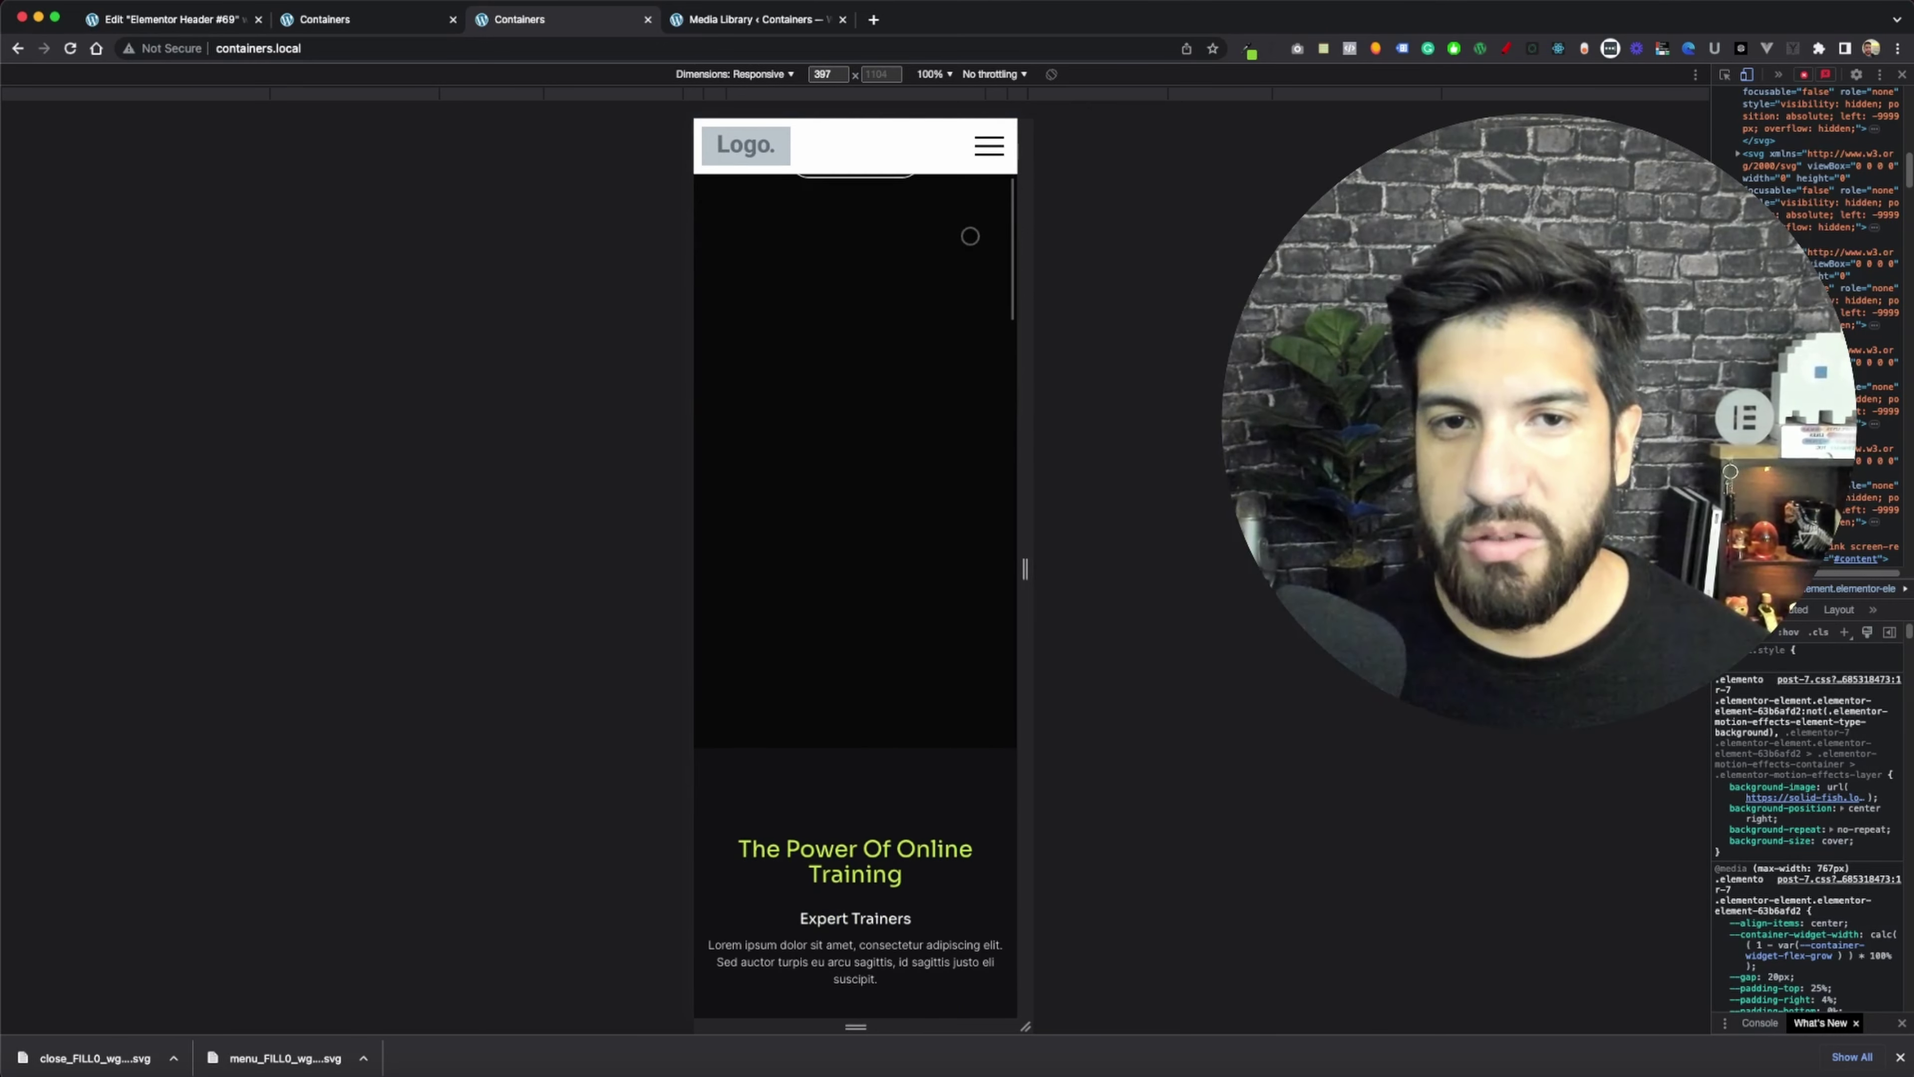
{"action": "left_click", "coordinate": [987, 146]}
{"action": "left_click", "coordinate": [986, 146]}
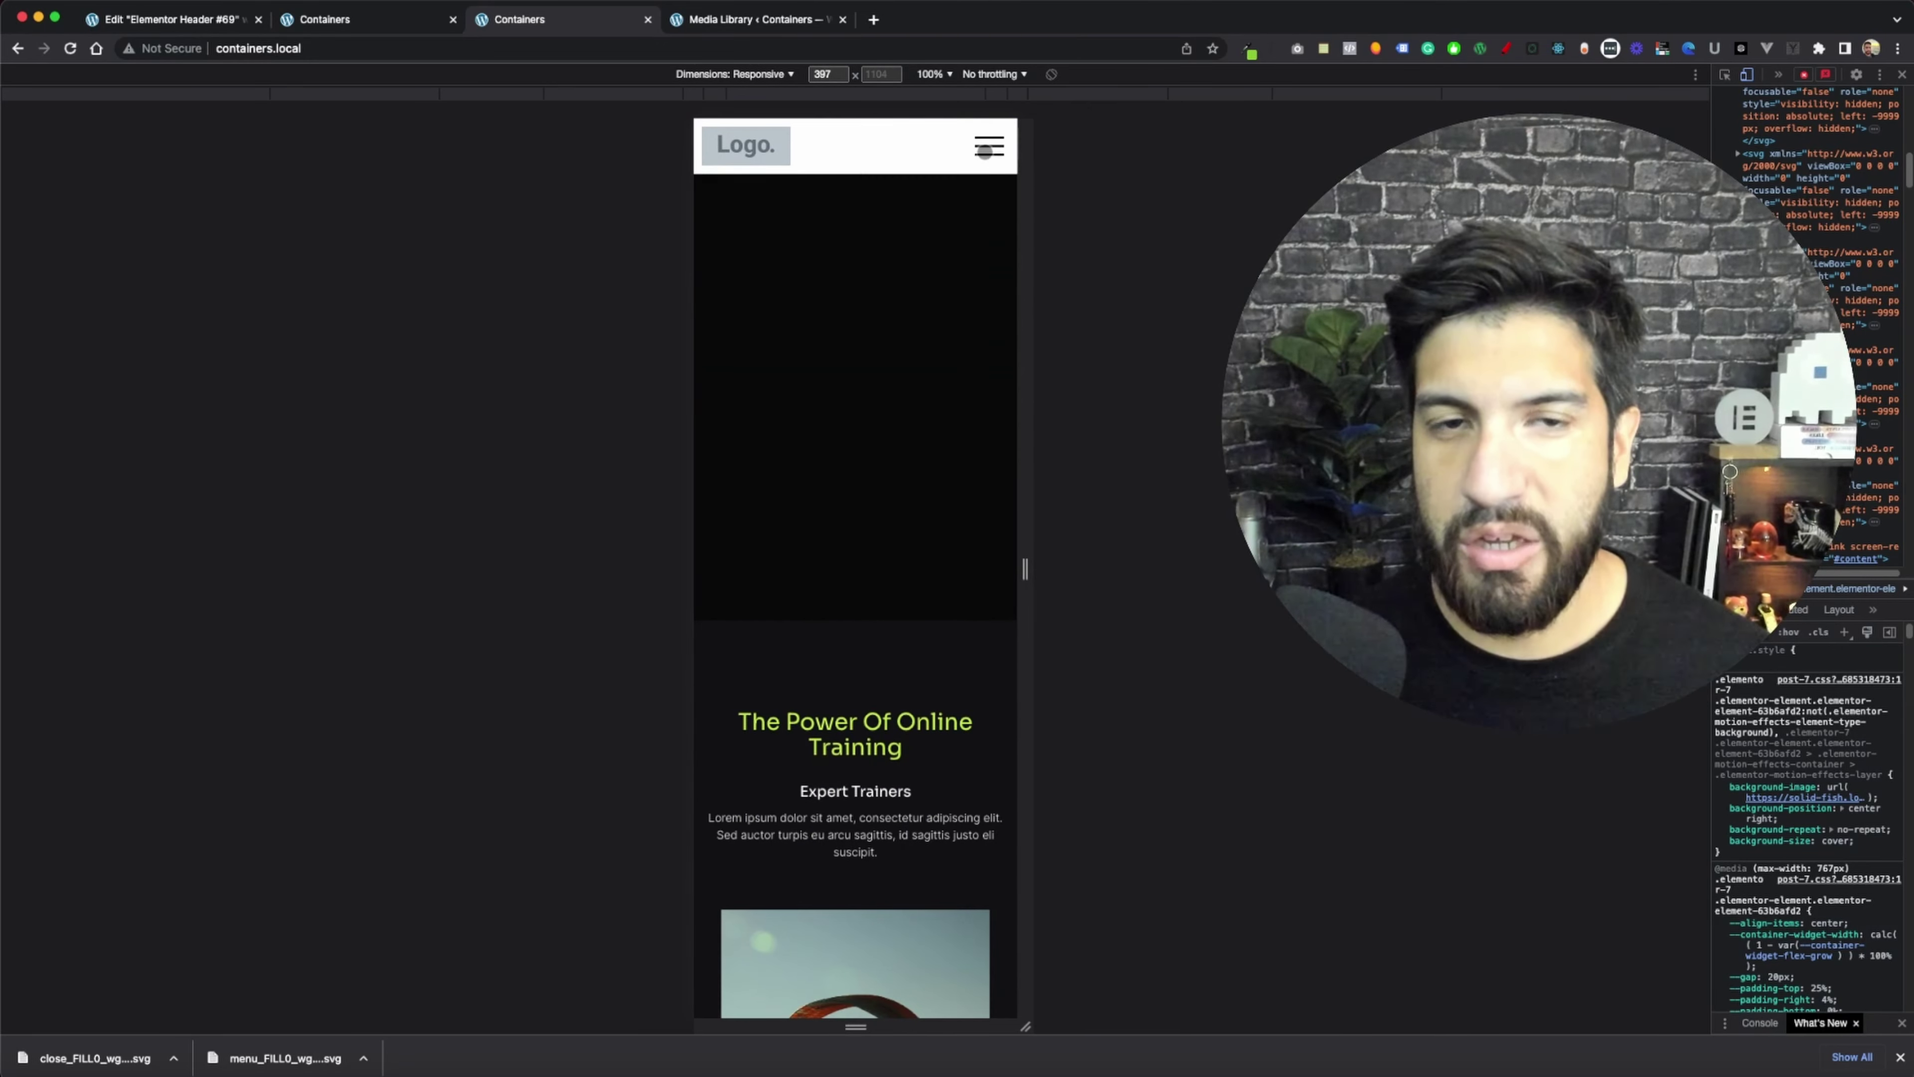
{"action": "left_click", "coordinate": [987, 146]}
{"action": "left_click", "coordinate": [987, 146]}
{"action": "left_click", "coordinate": [987, 146]}
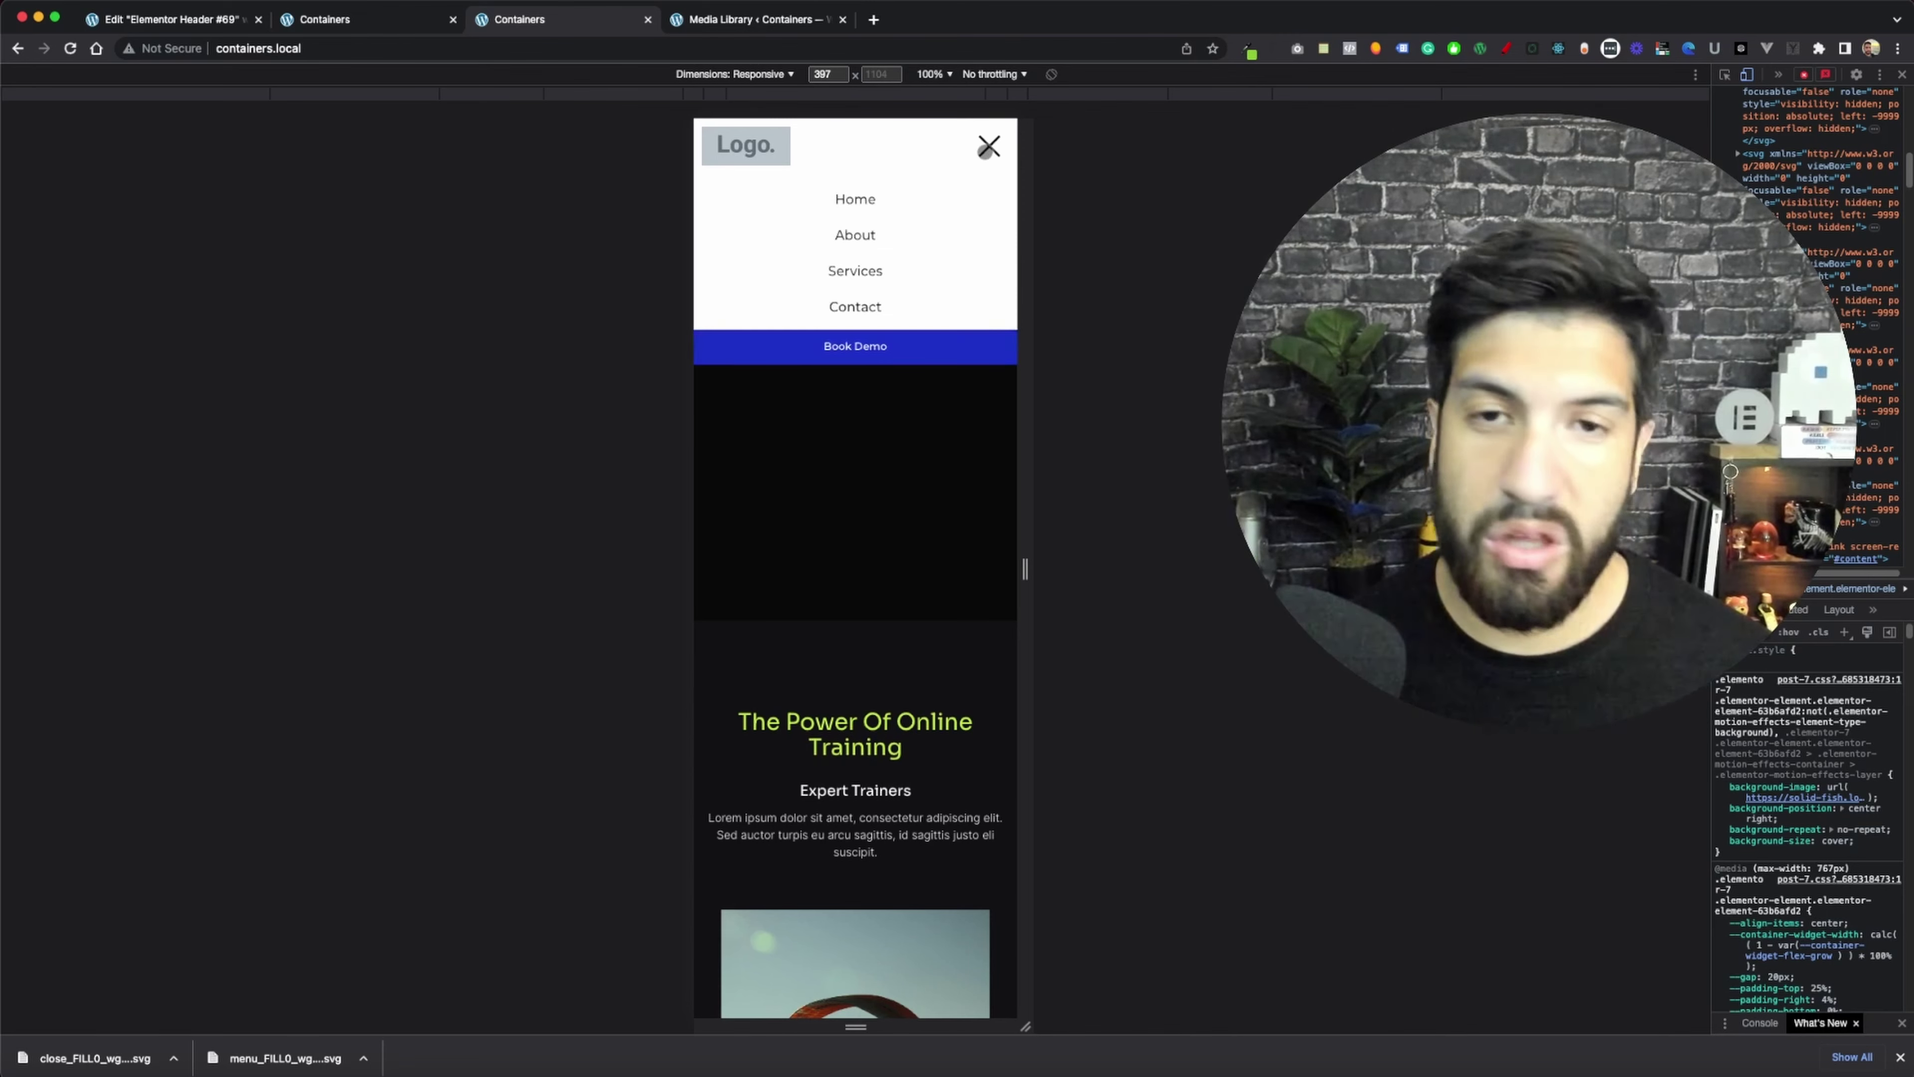
{"action": "scroll", "coordinate": [962, 462], "scroll_direction": "up", "scroll_amount": 10}
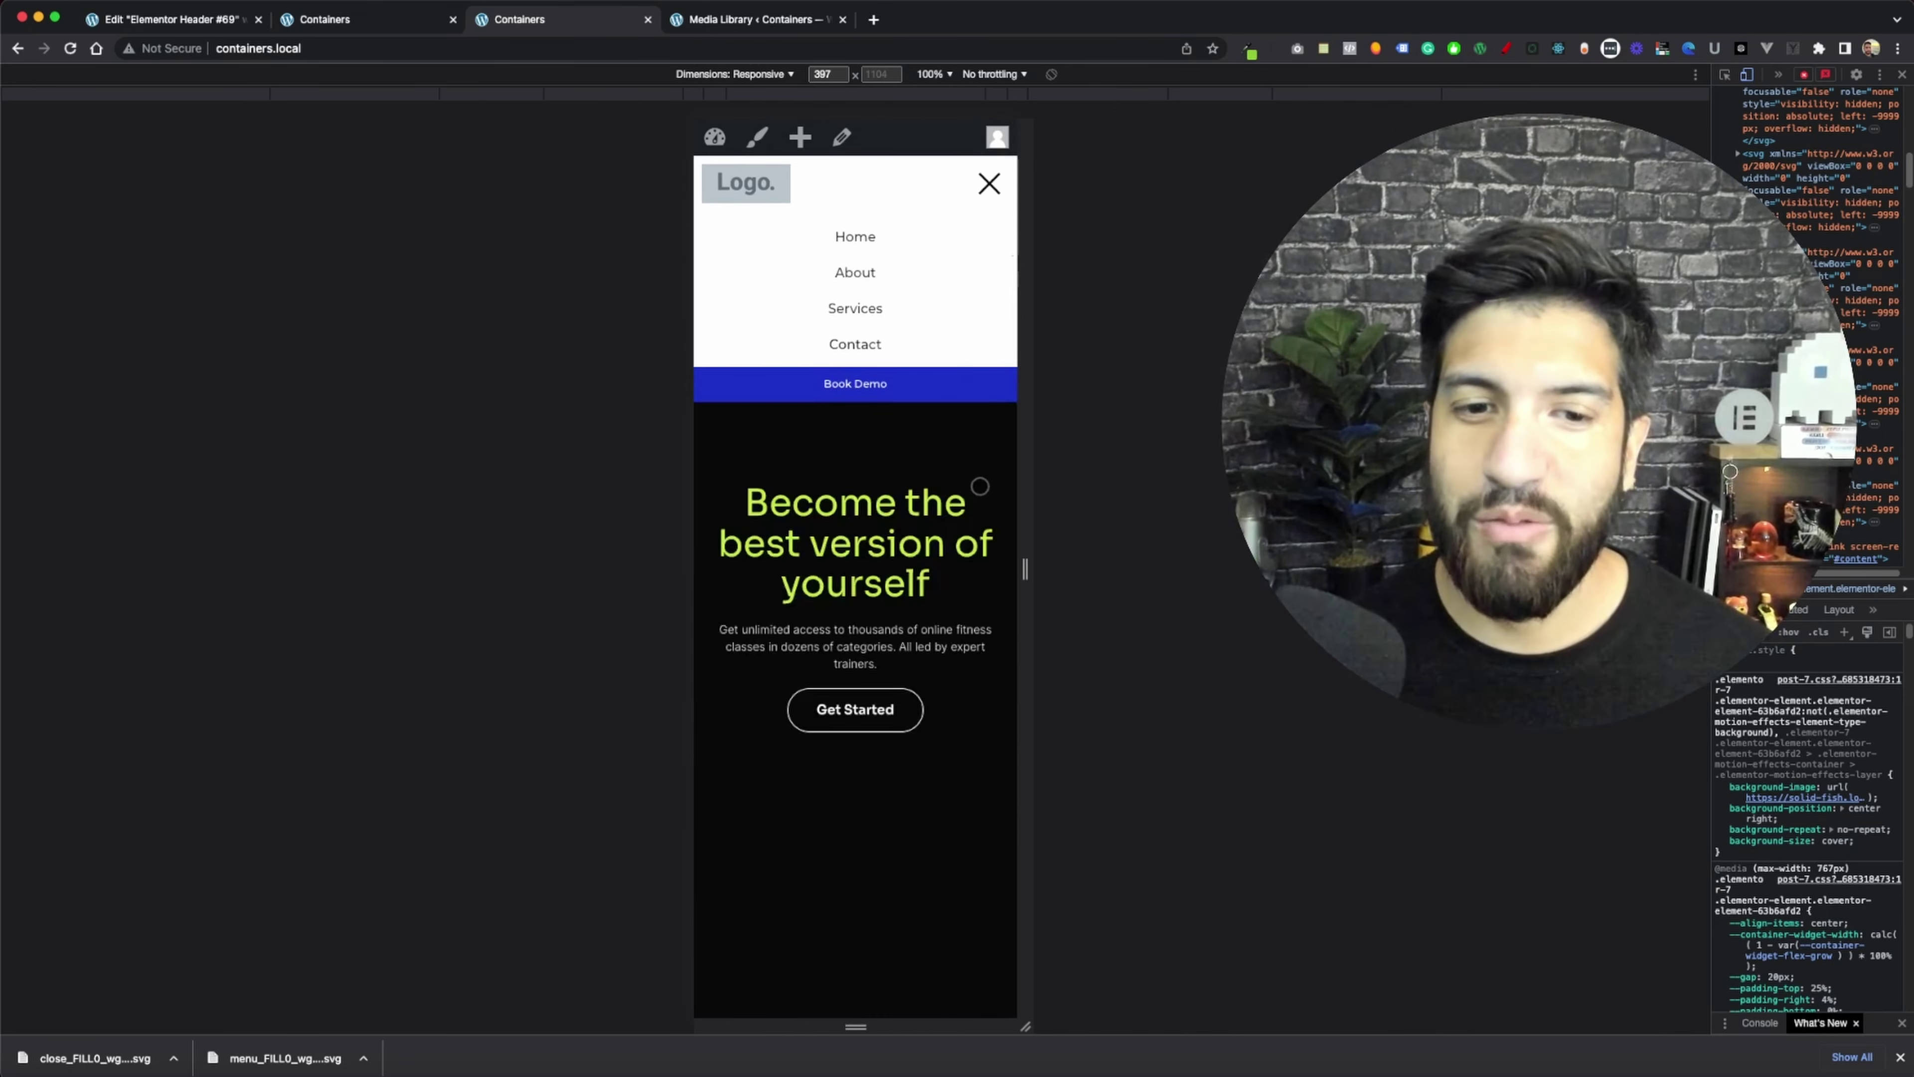
{"action": "left_click_drag", "start_coordinate": [1025, 569], "coordinate": [1061, 569]}
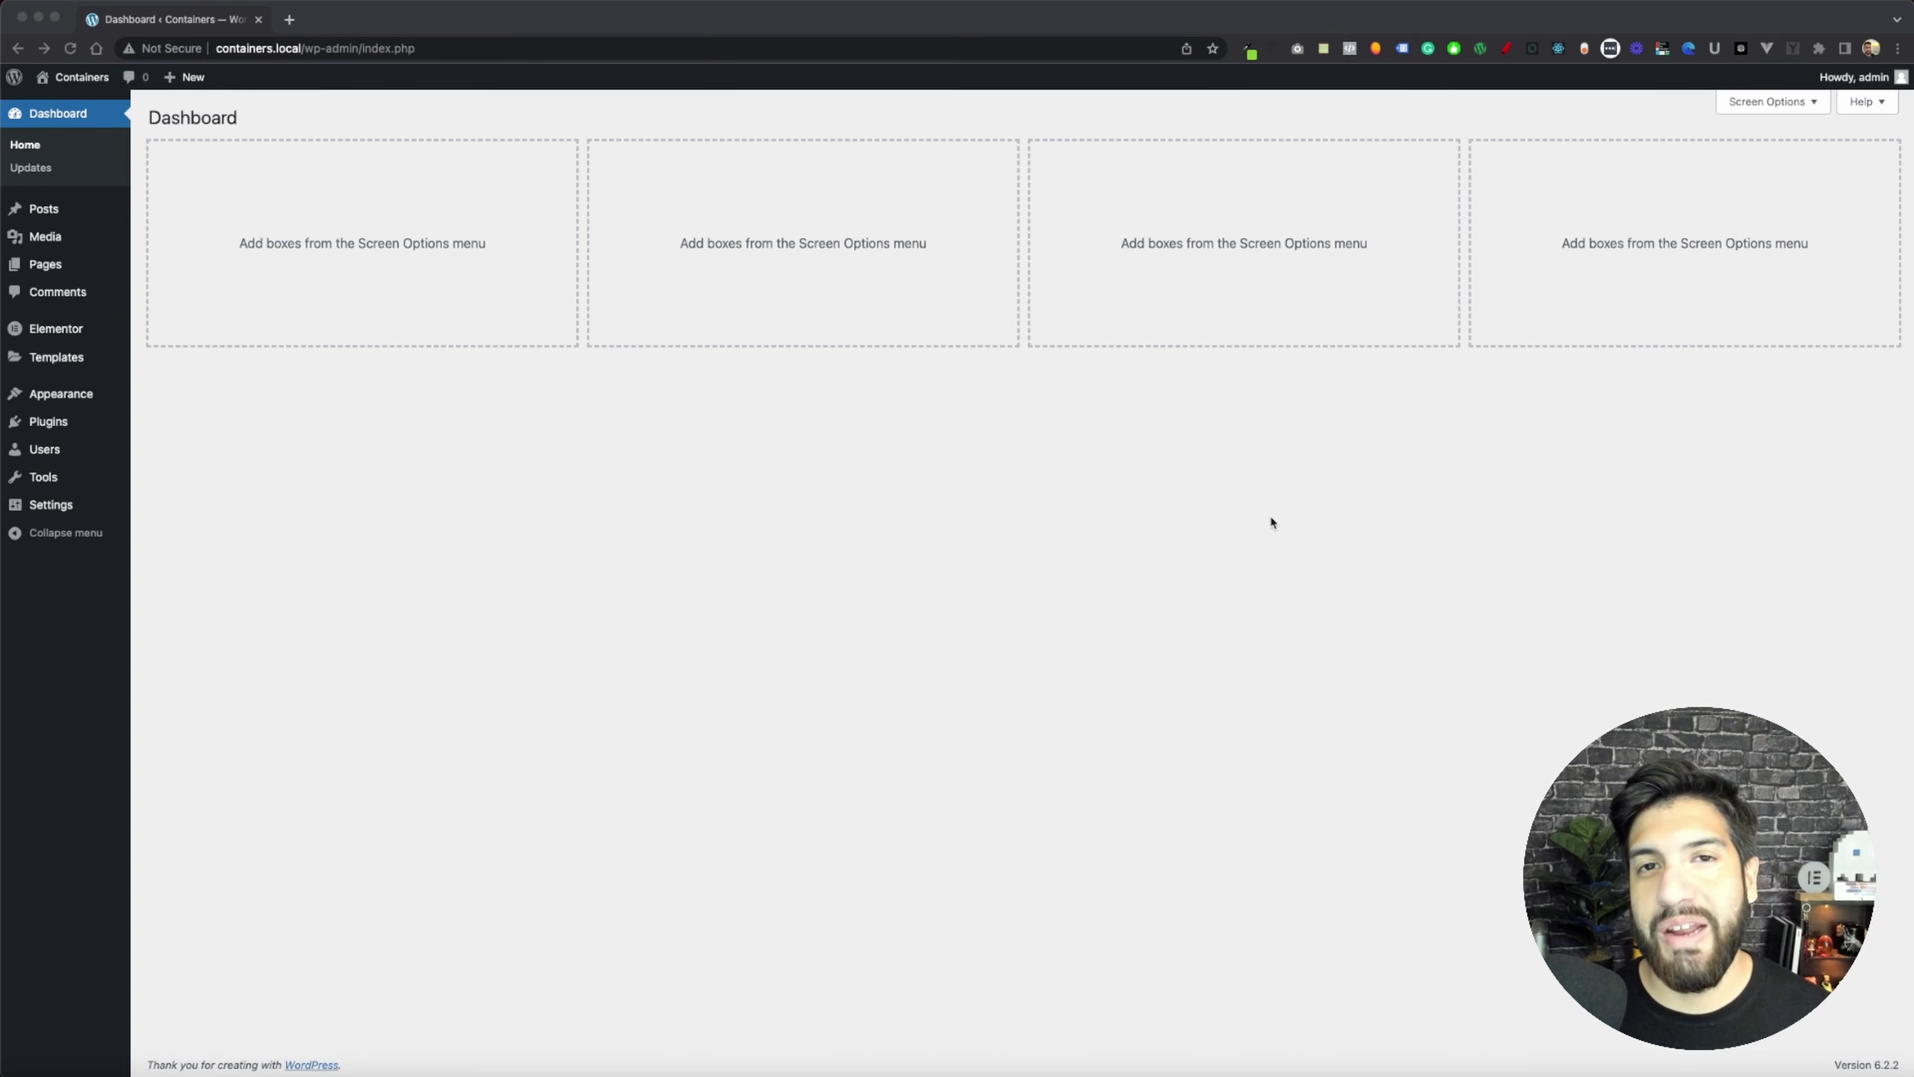
- Open the Elementor Header #69 template from the Theme Builder for editing
{"action": "left_click", "coordinate": [868, 563]}
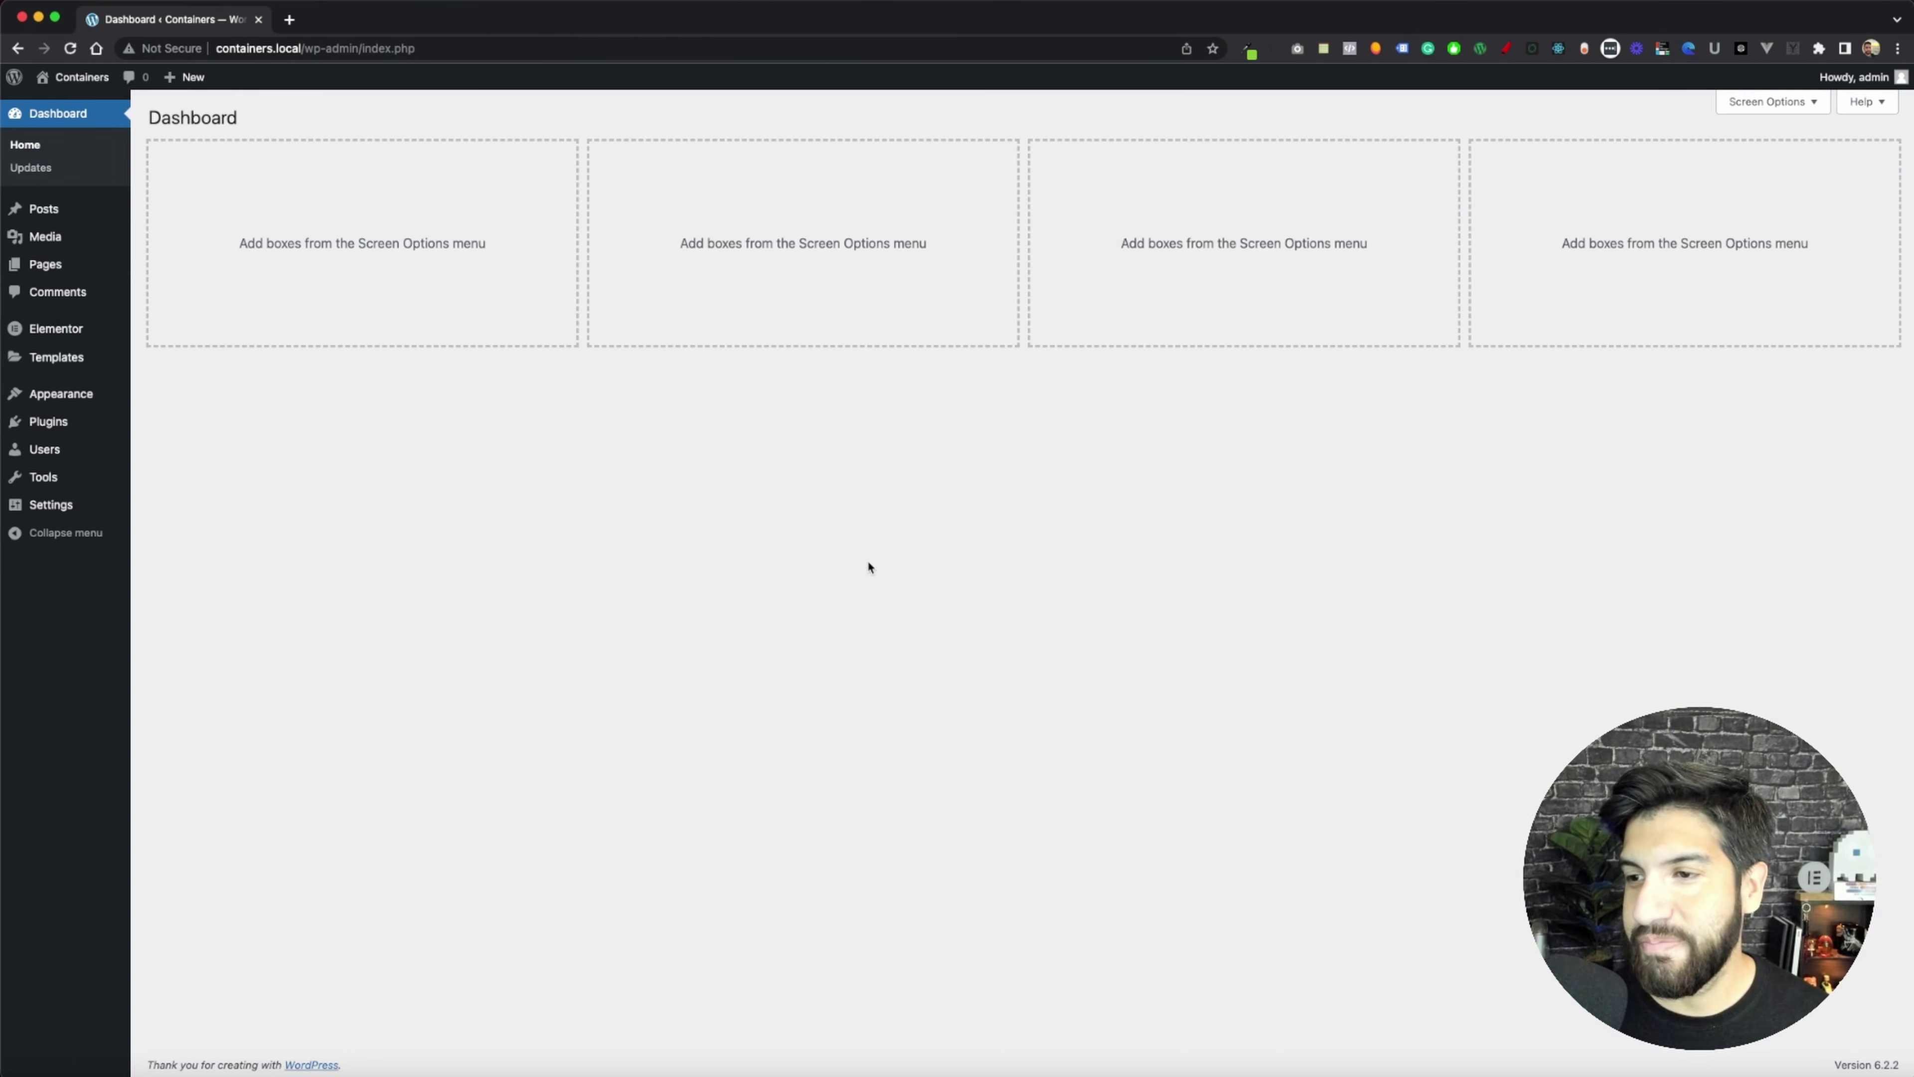
{"action": "mouse_move", "coordinate": [113, 359]}
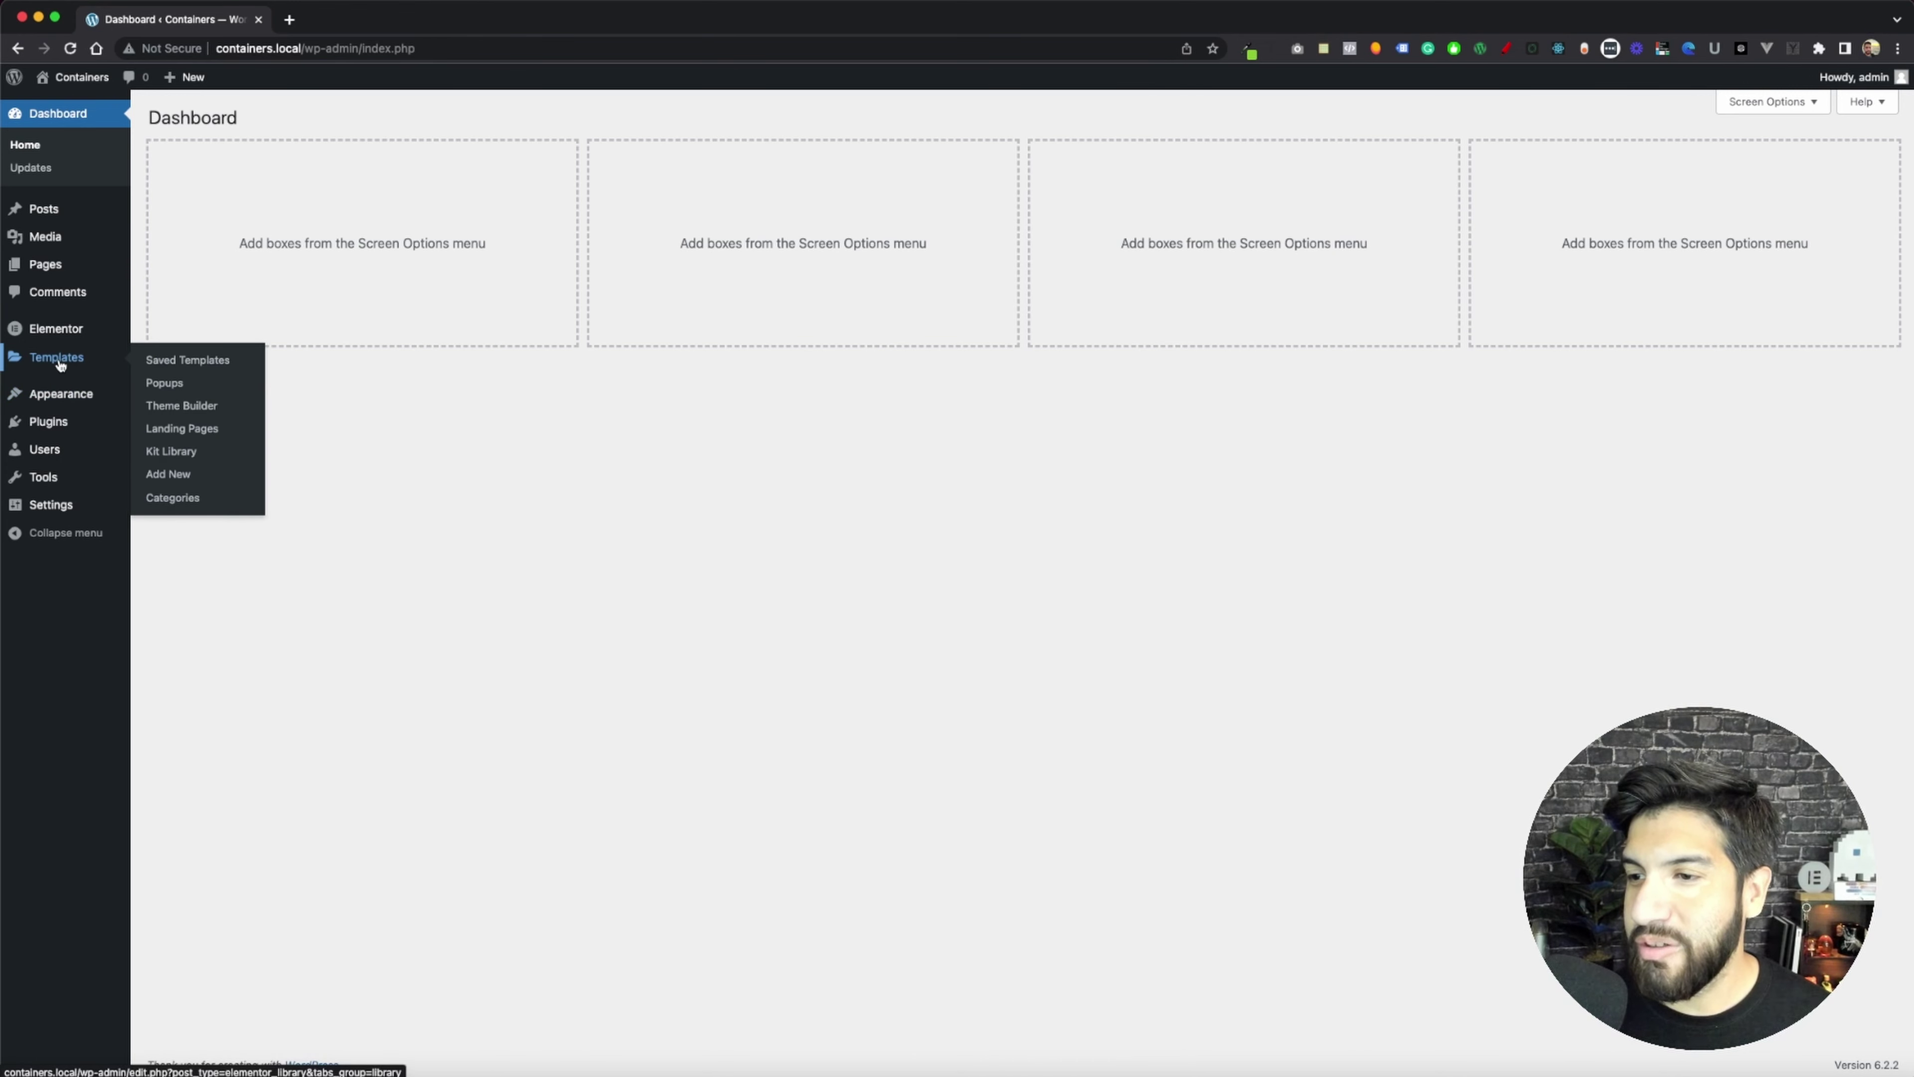
{"action": "left_click", "coordinate": [196, 407]}
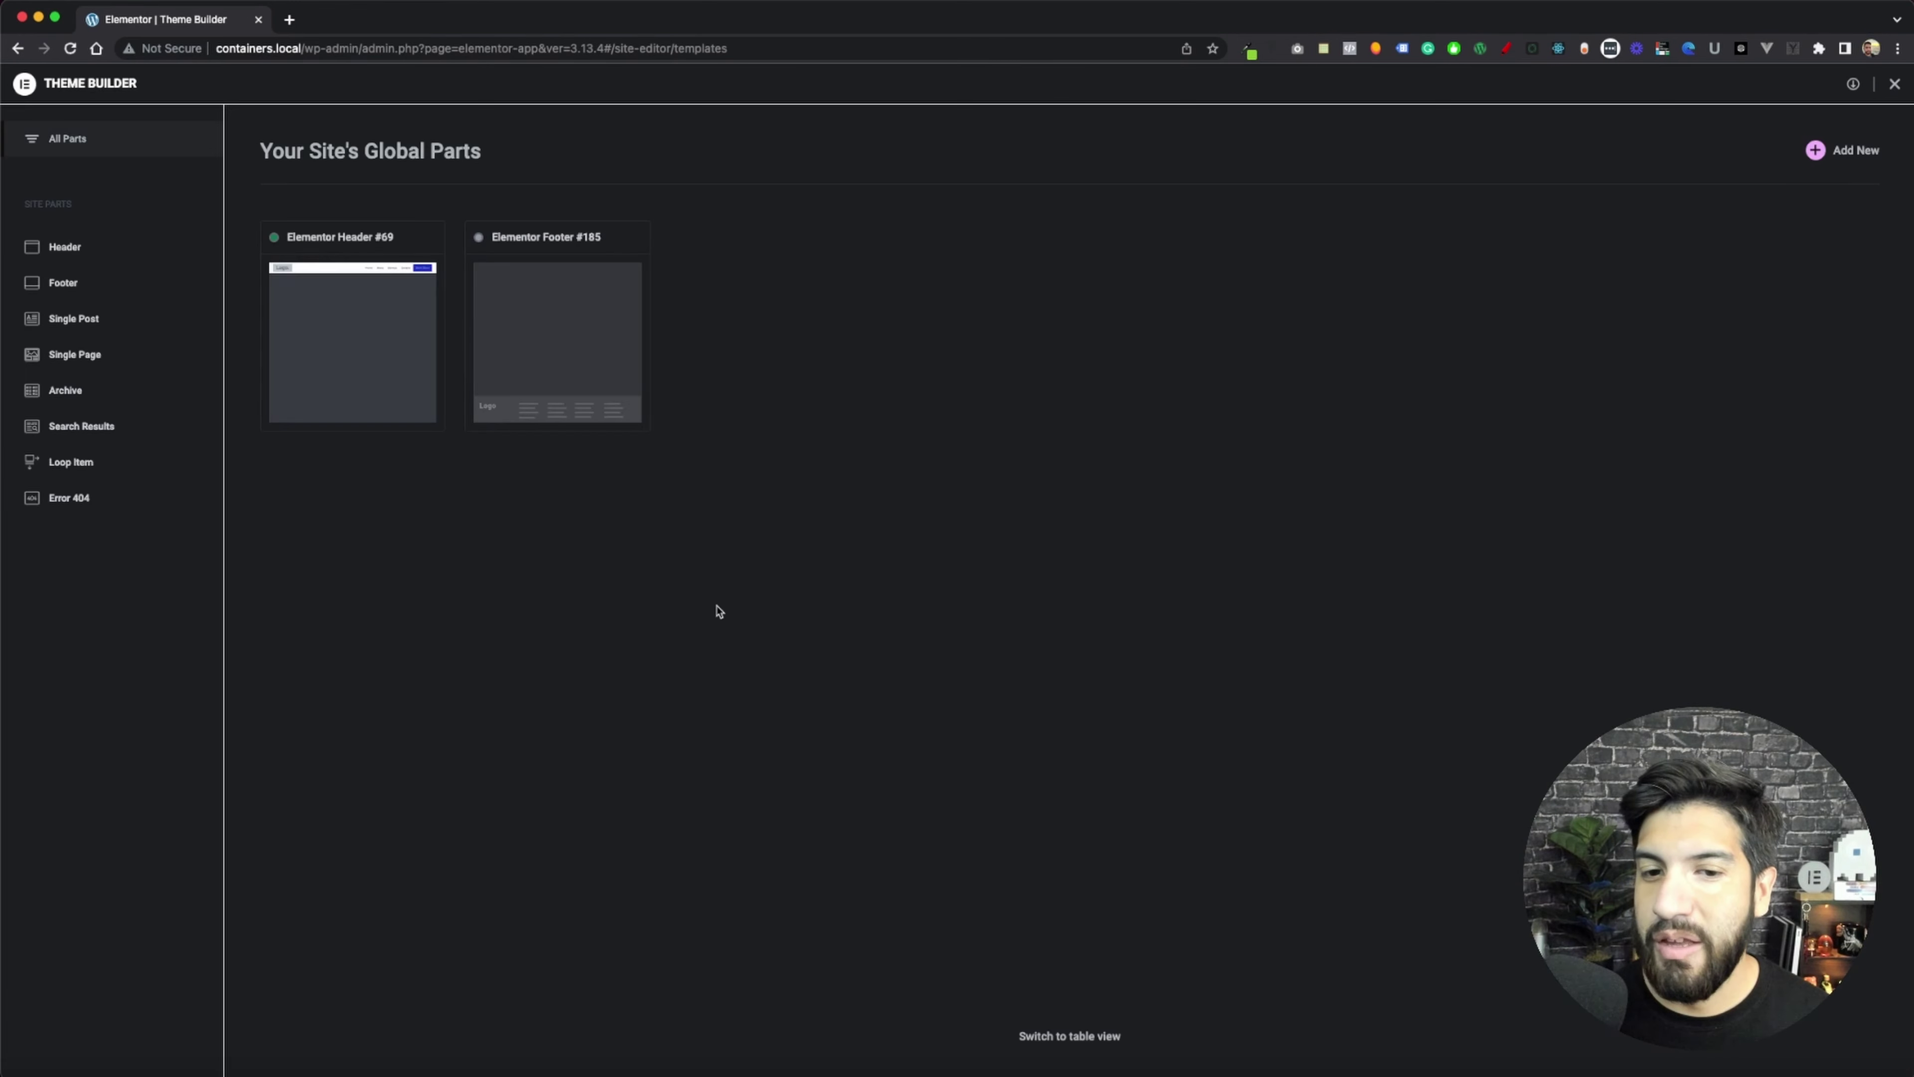
{"action": "mouse_move", "coordinate": [346, 423]}
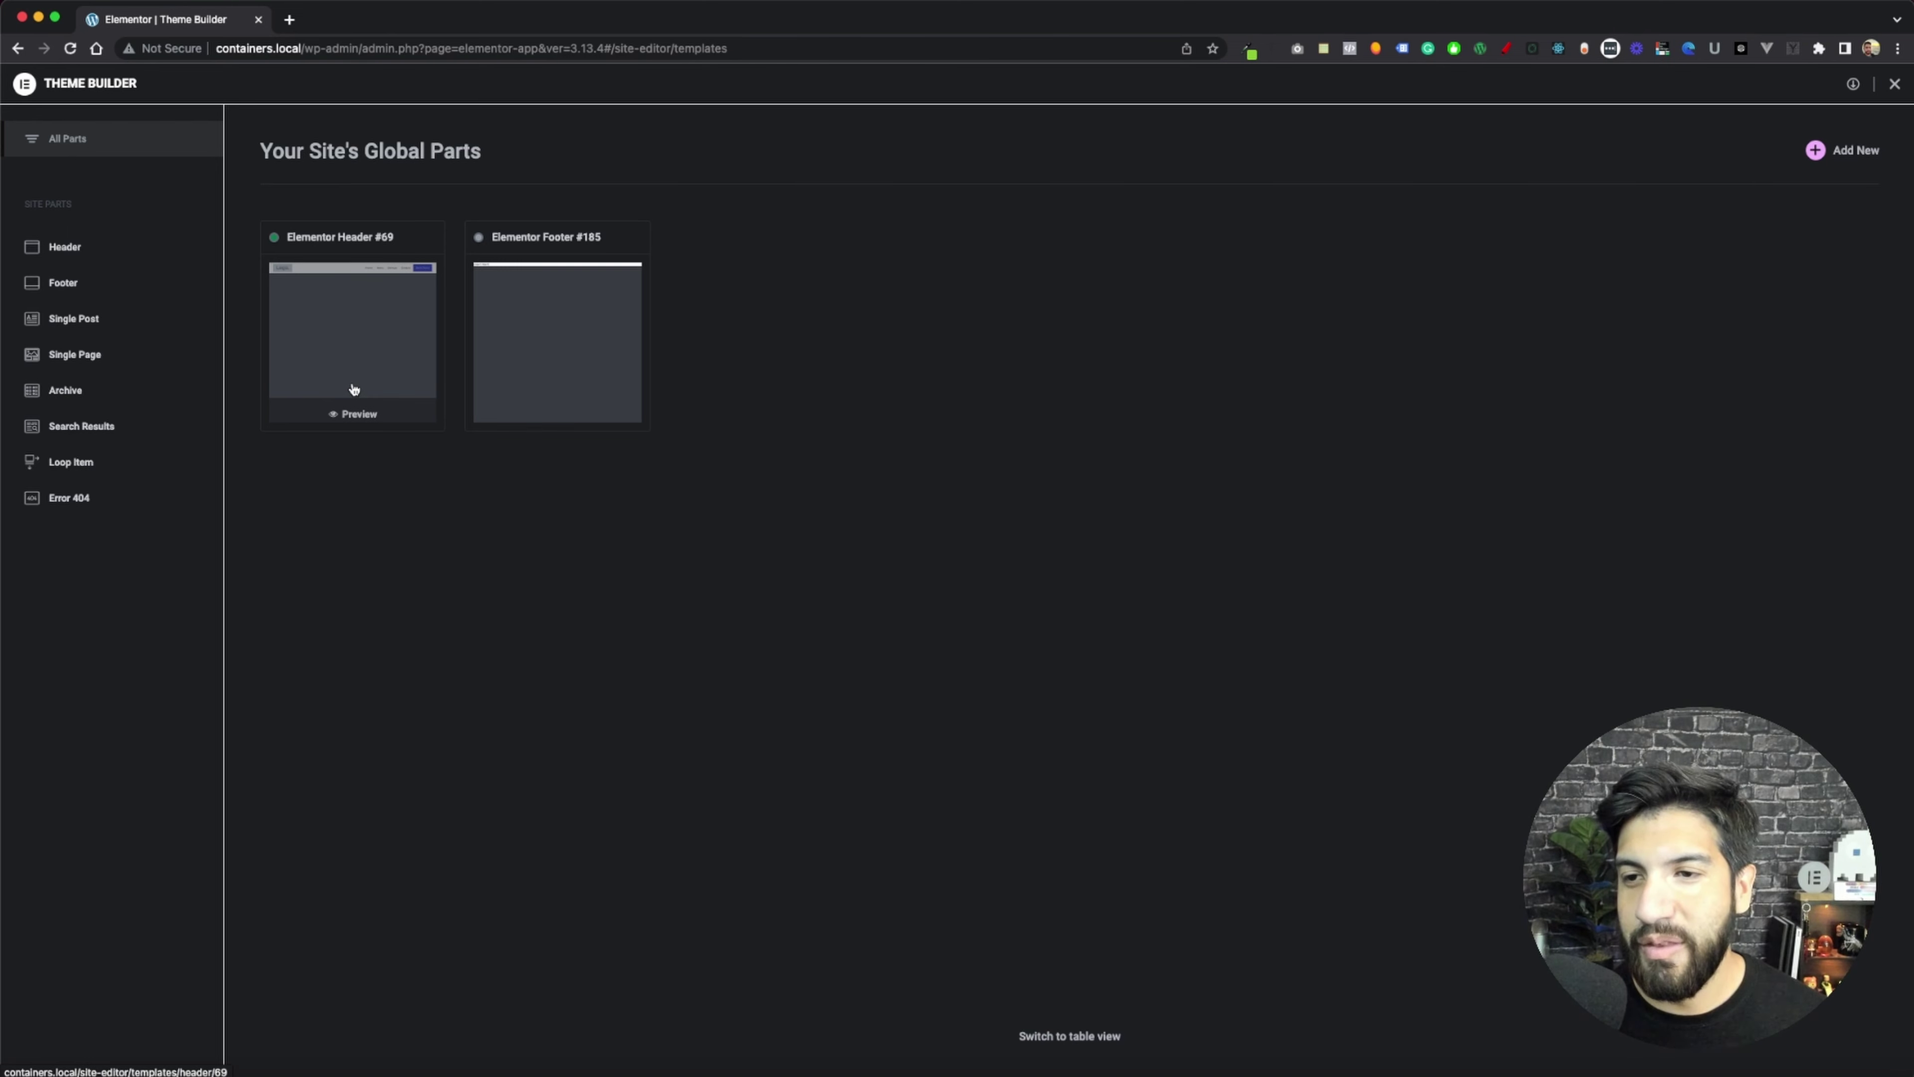
{"action": "left_click", "coordinate": [353, 389]}
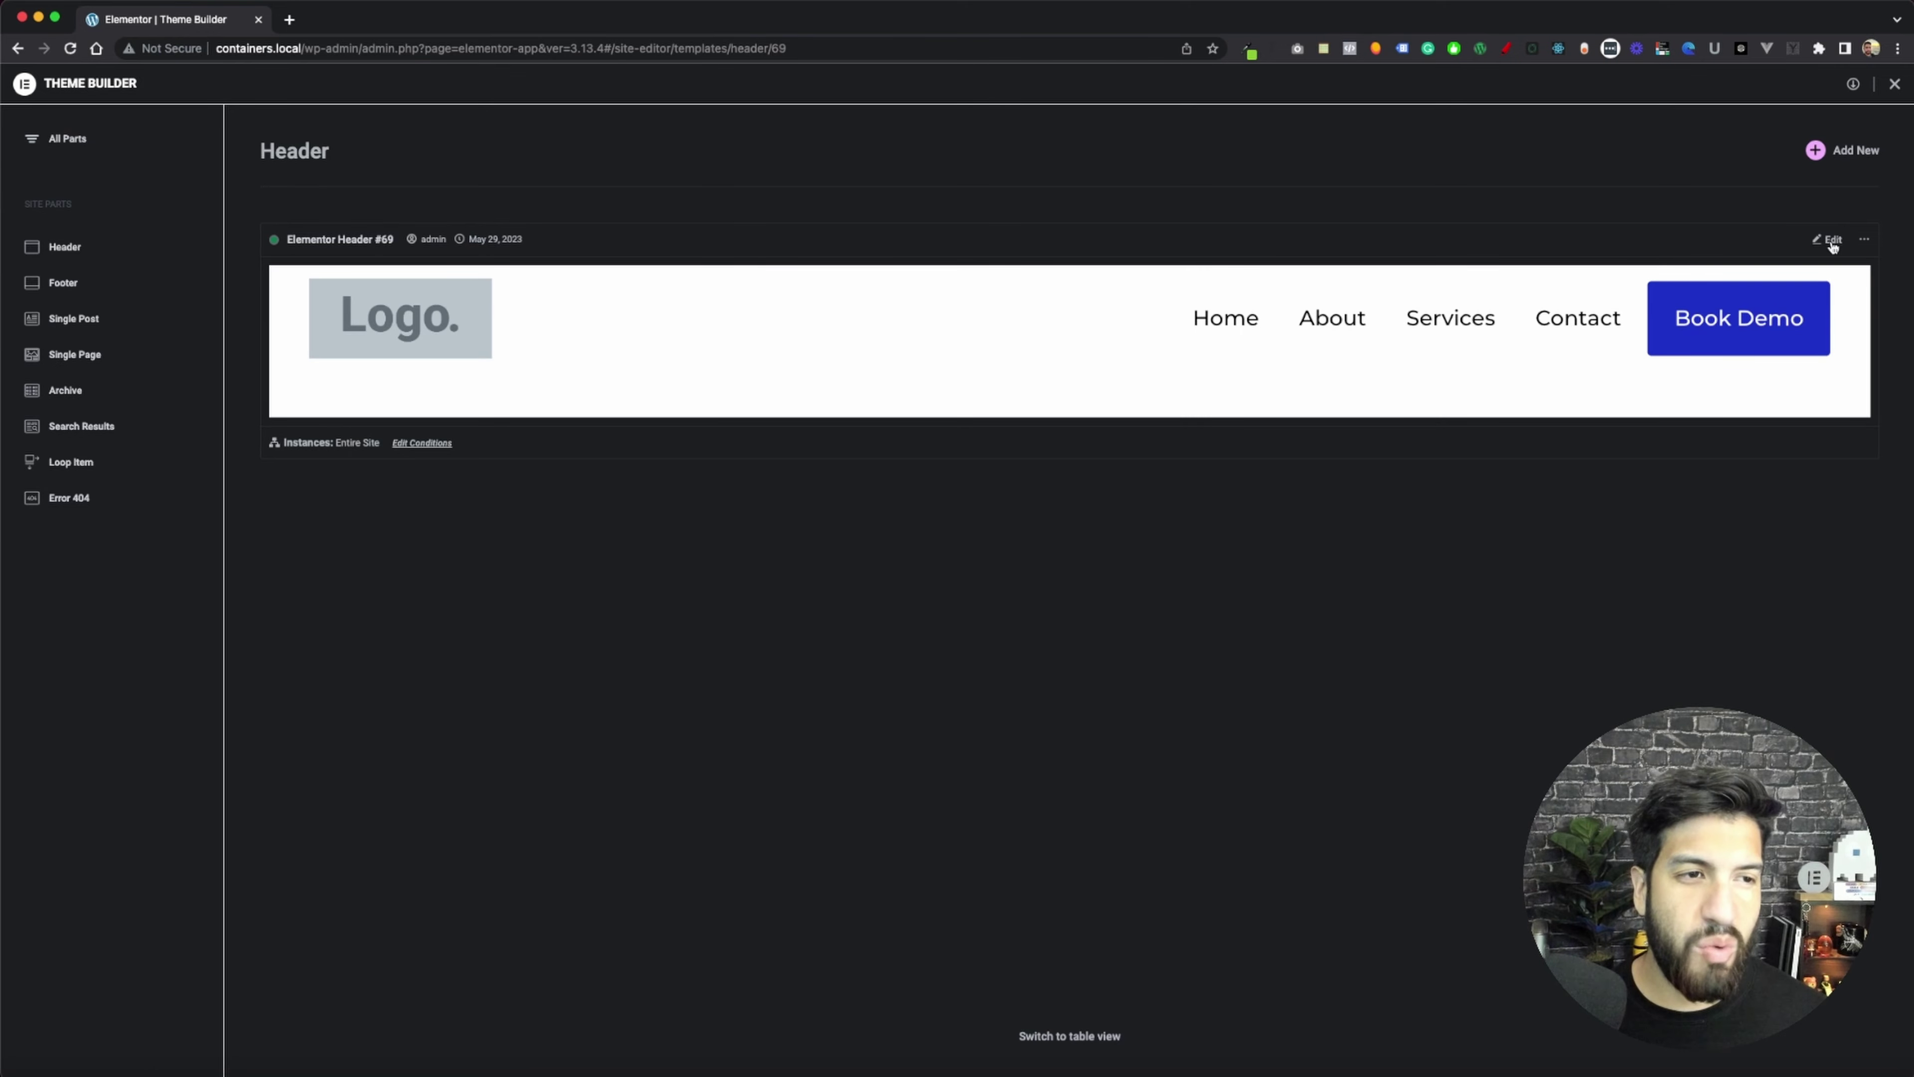
{"action": "left_click", "coordinate": [1832, 242]}
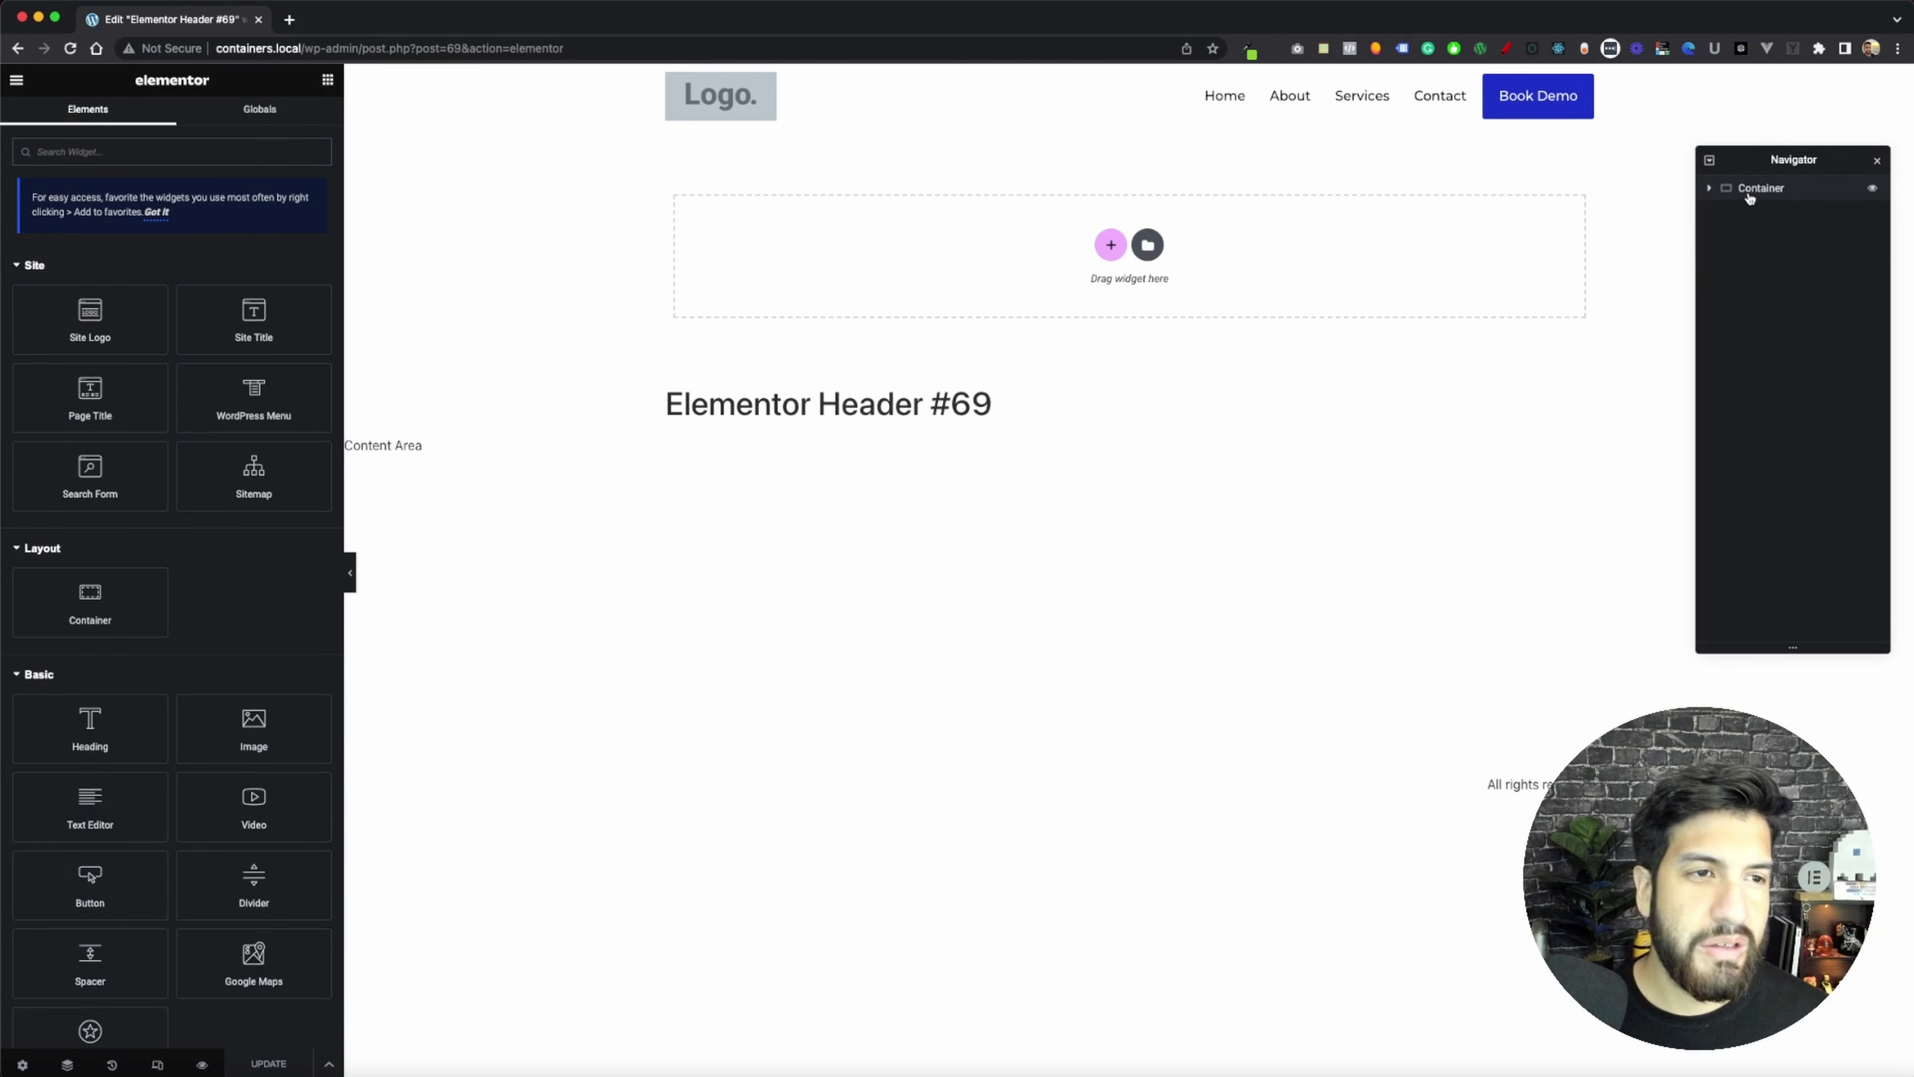
- Examine the header's structure: outer container, Site Logo, nested container, WordPress Menu and Button
{"action": "left_click", "coordinate": [1709, 189]}
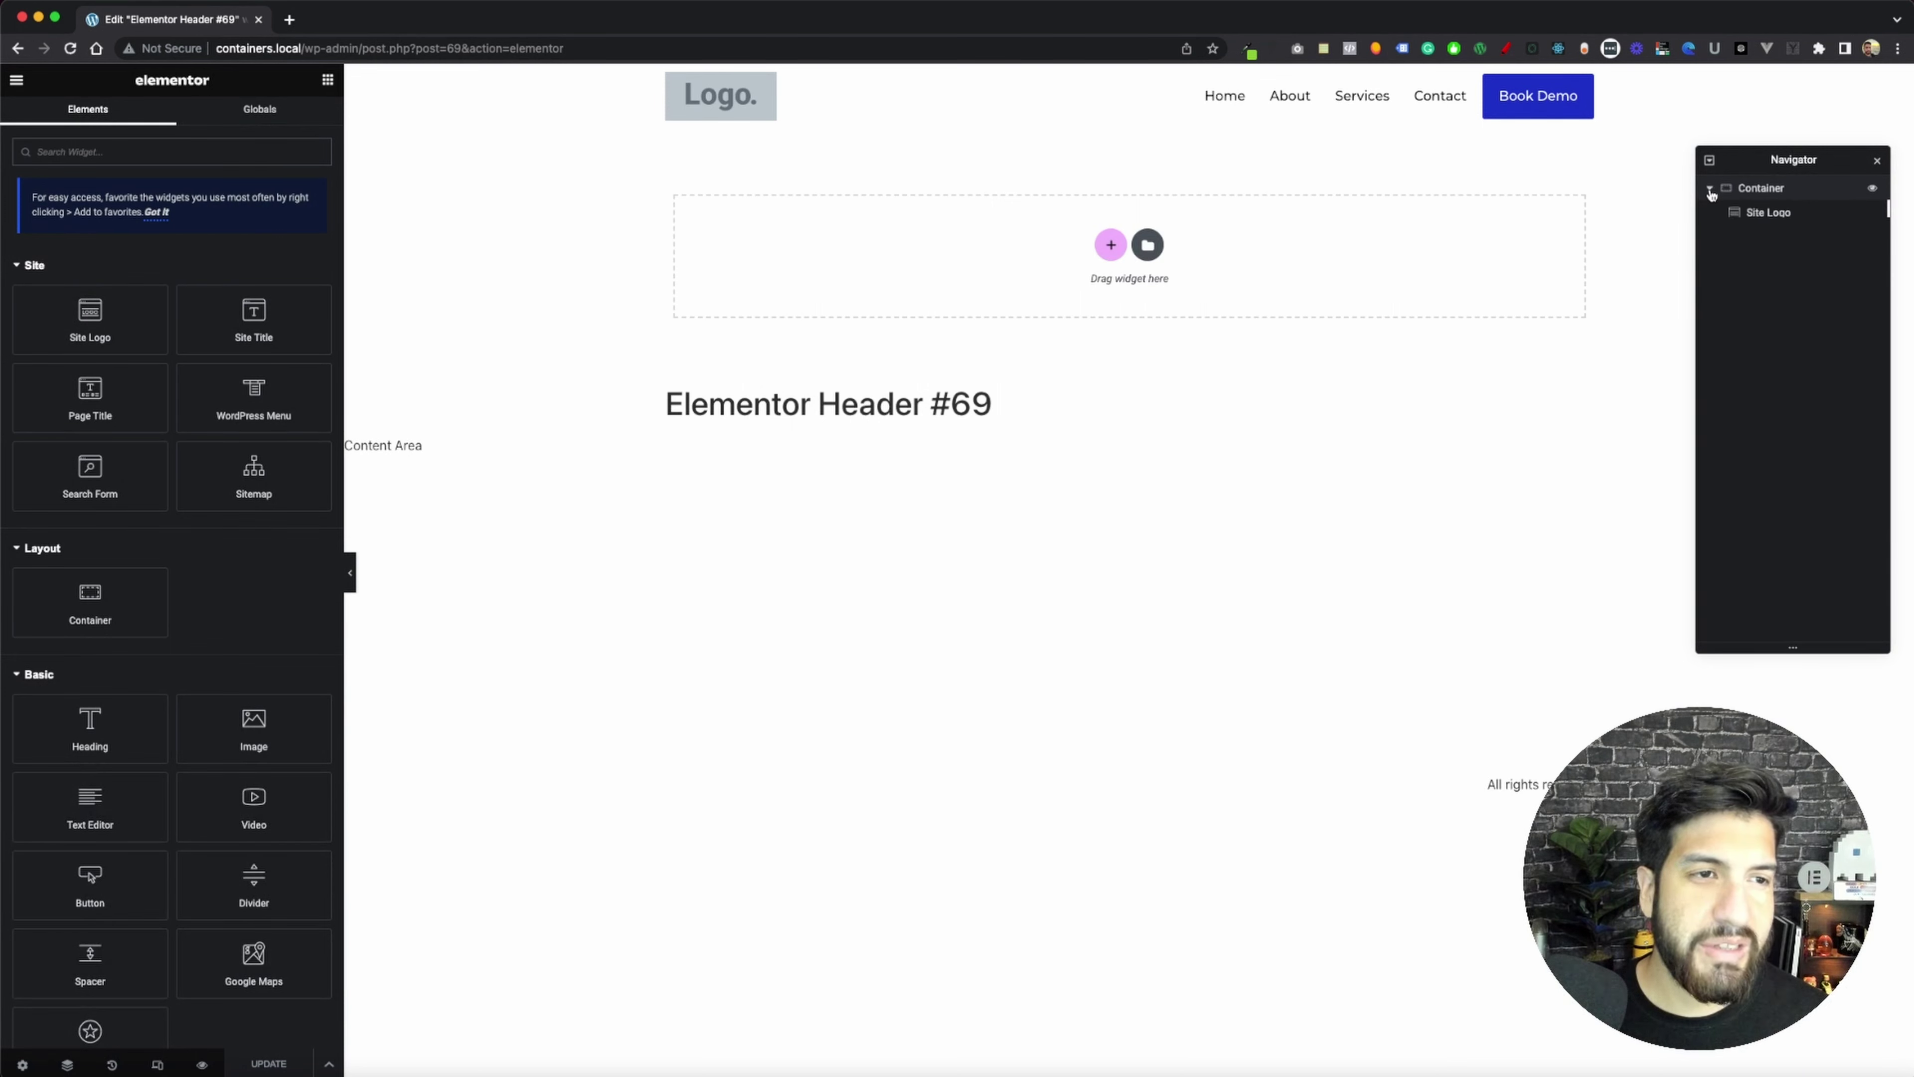
{"action": "left_click", "coordinate": [1802, 218]}
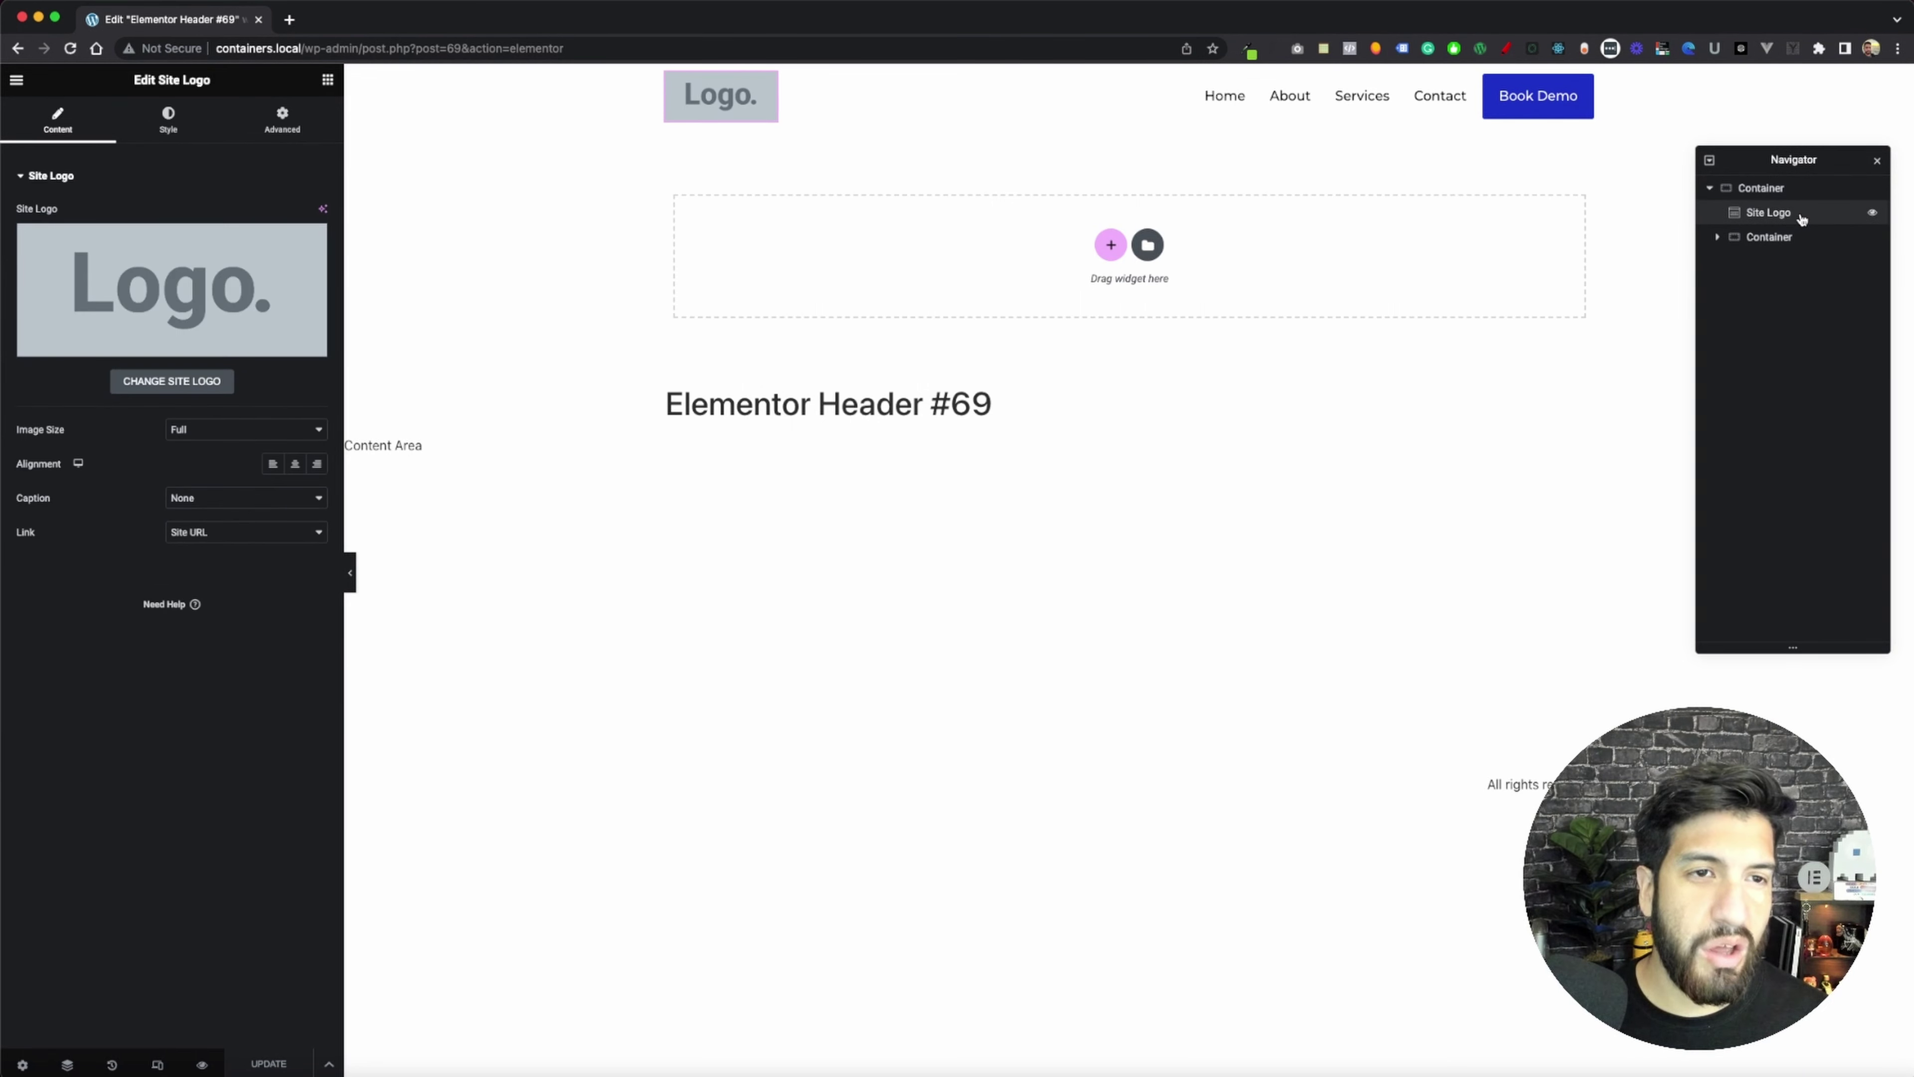
{"action": "left_click", "coordinate": [1773, 241]}
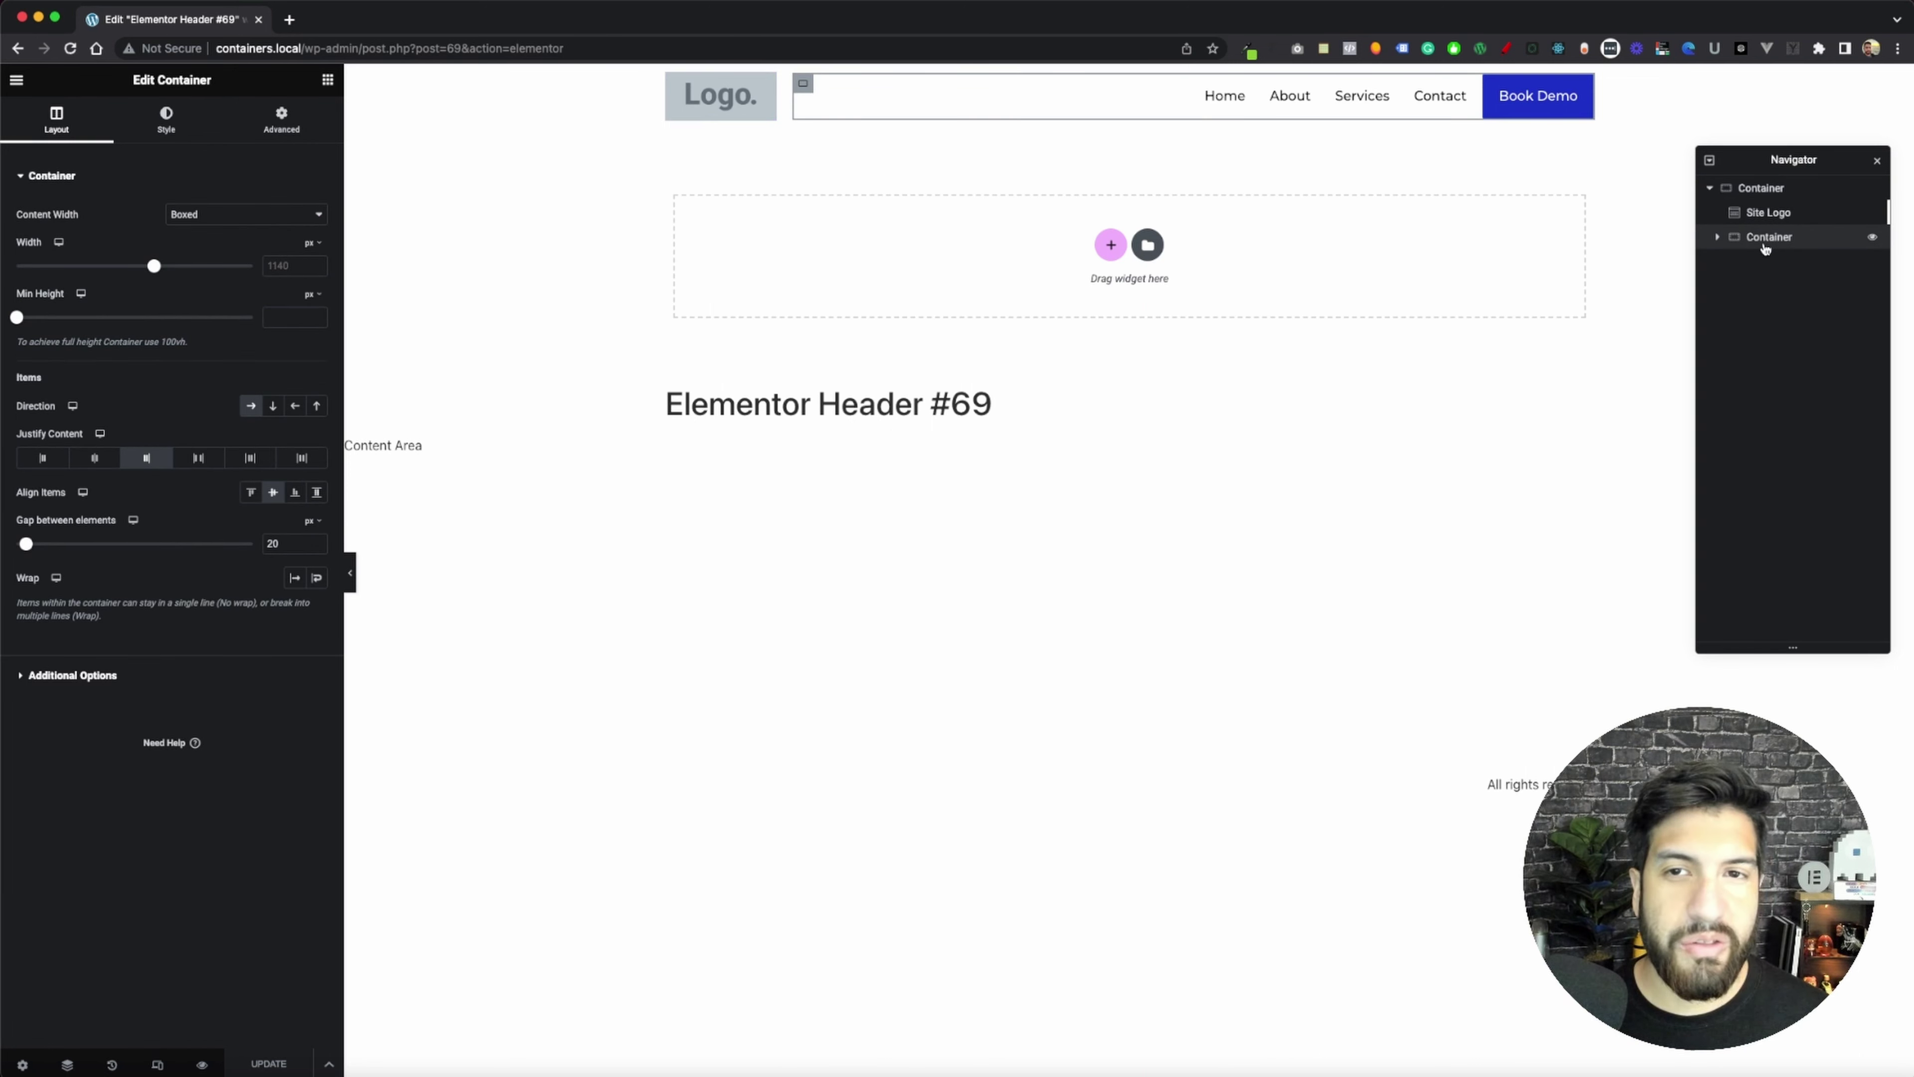
{"action": "left_click", "coordinate": [1771, 189]}
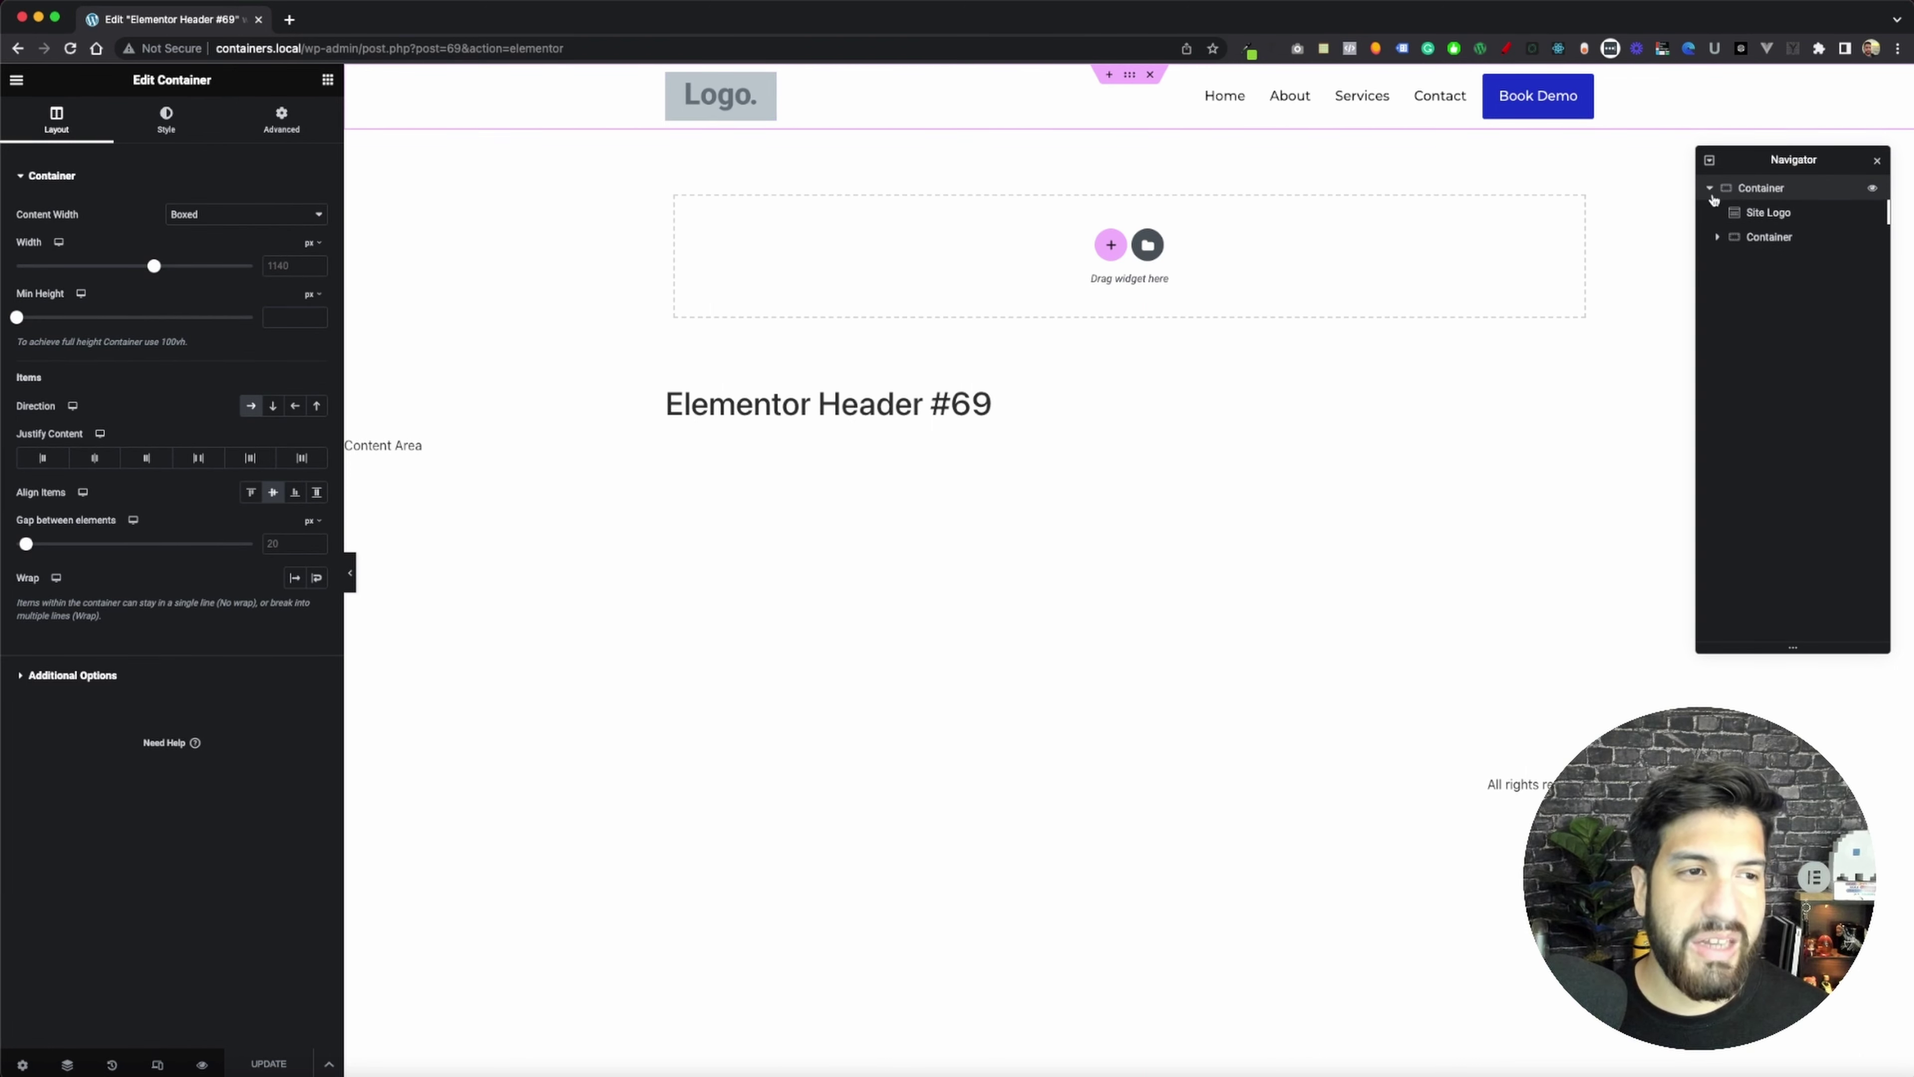
{"action": "left_click", "coordinate": [1717, 237]}
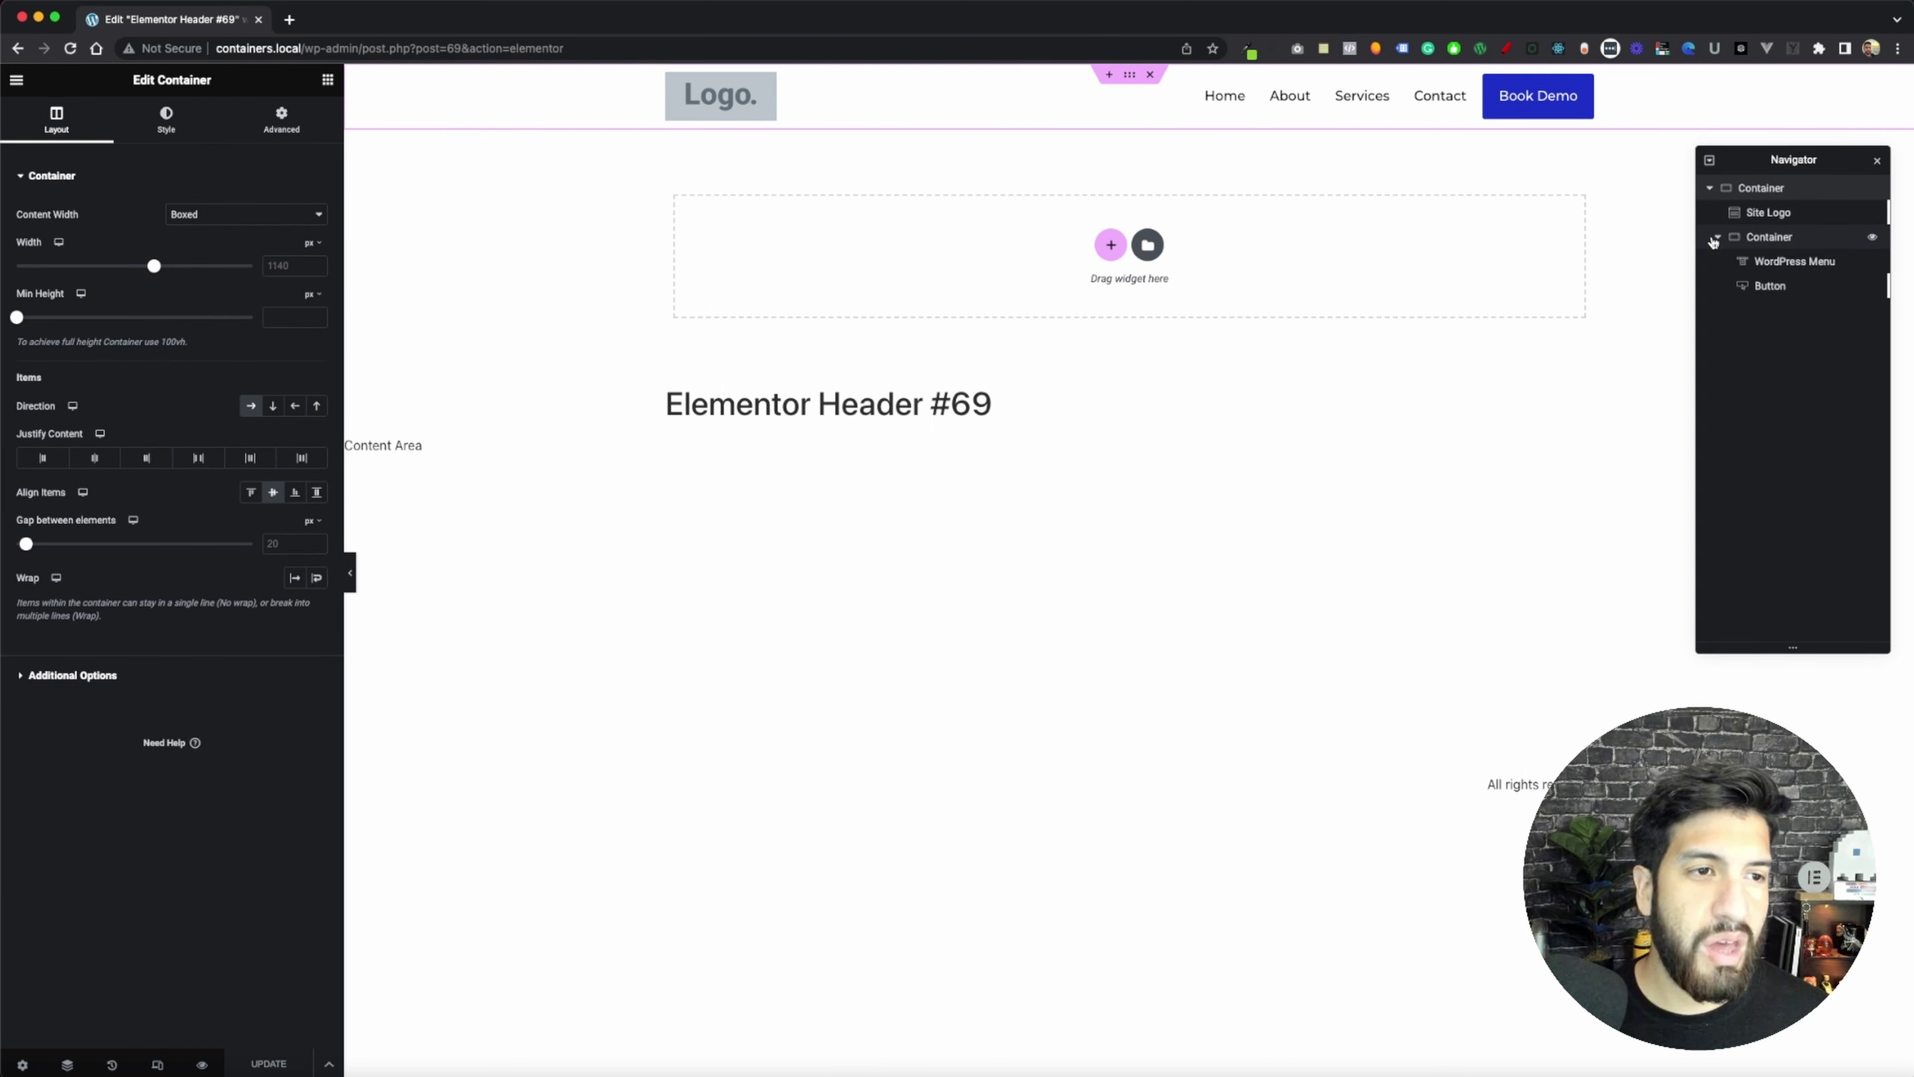
{"action": "left_click", "coordinate": [1793, 260]}
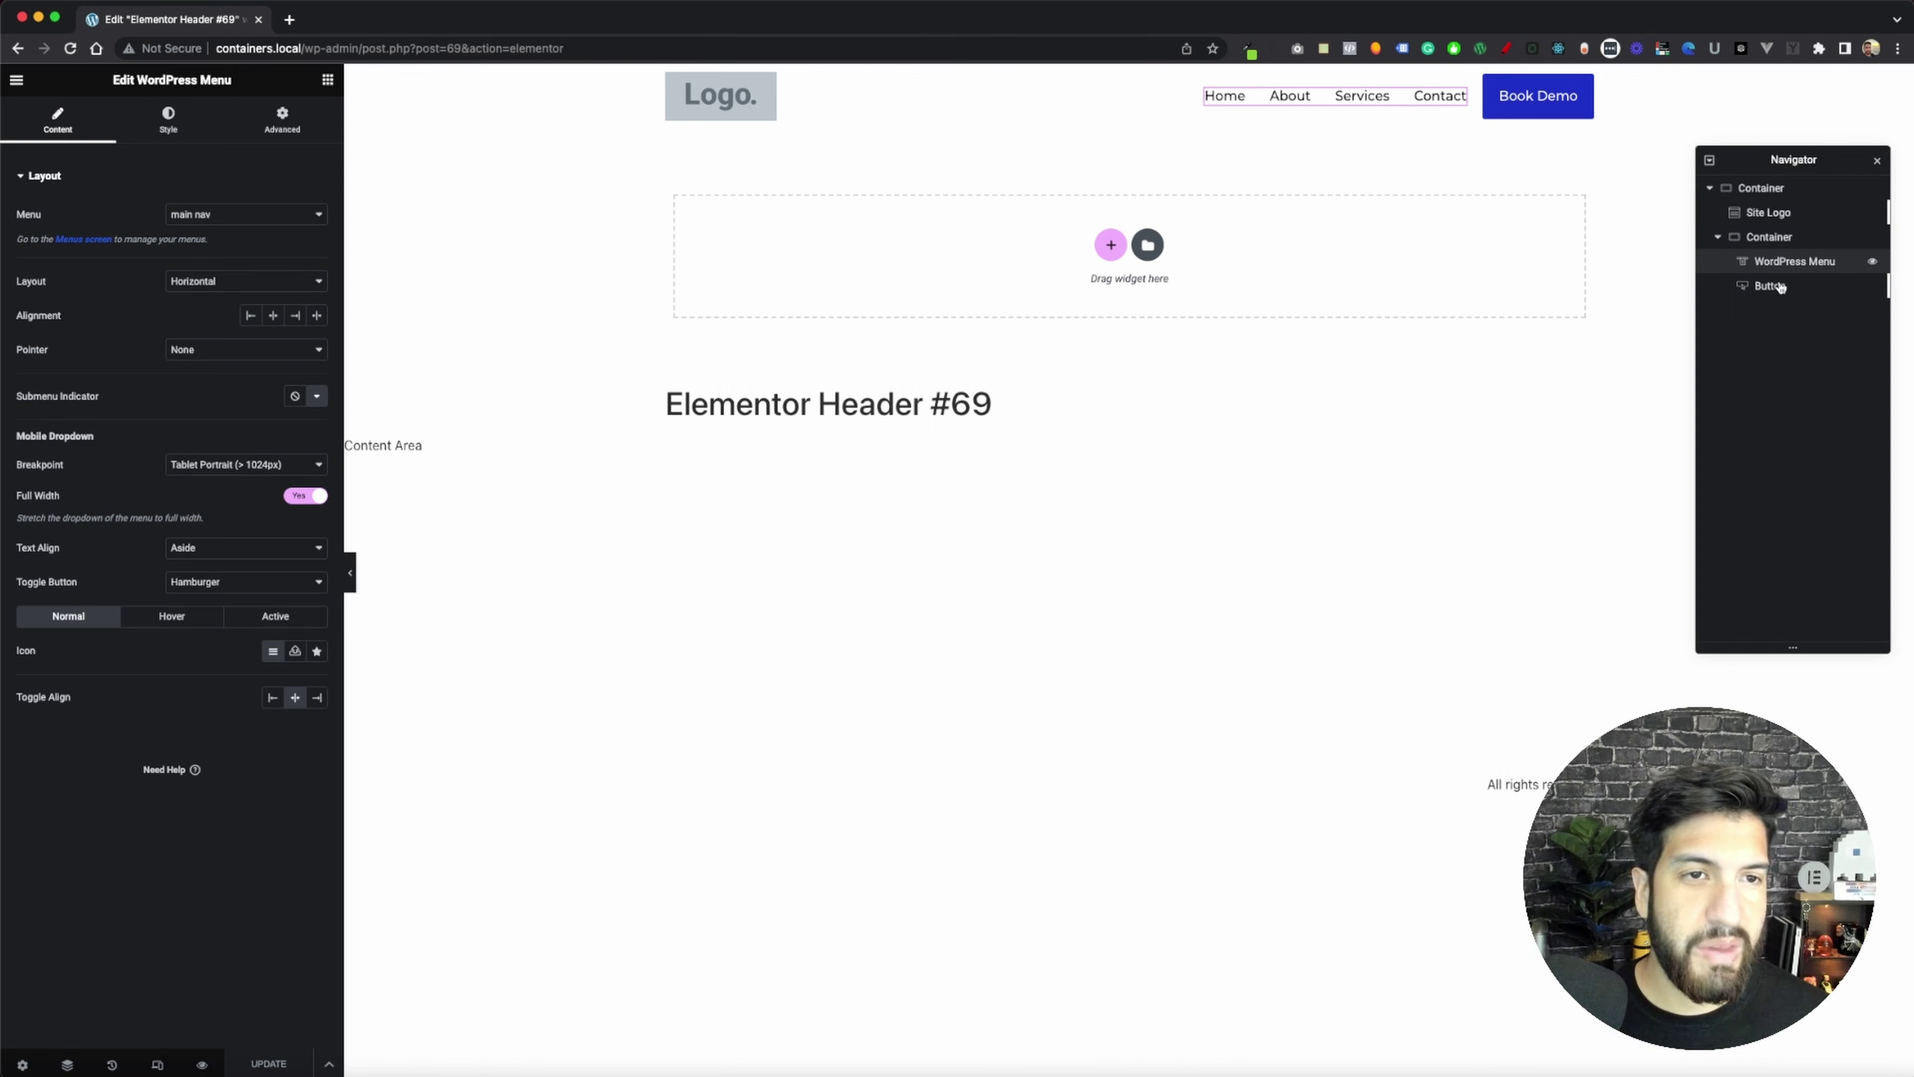
{"action": "left_click", "coordinate": [1805, 294]}
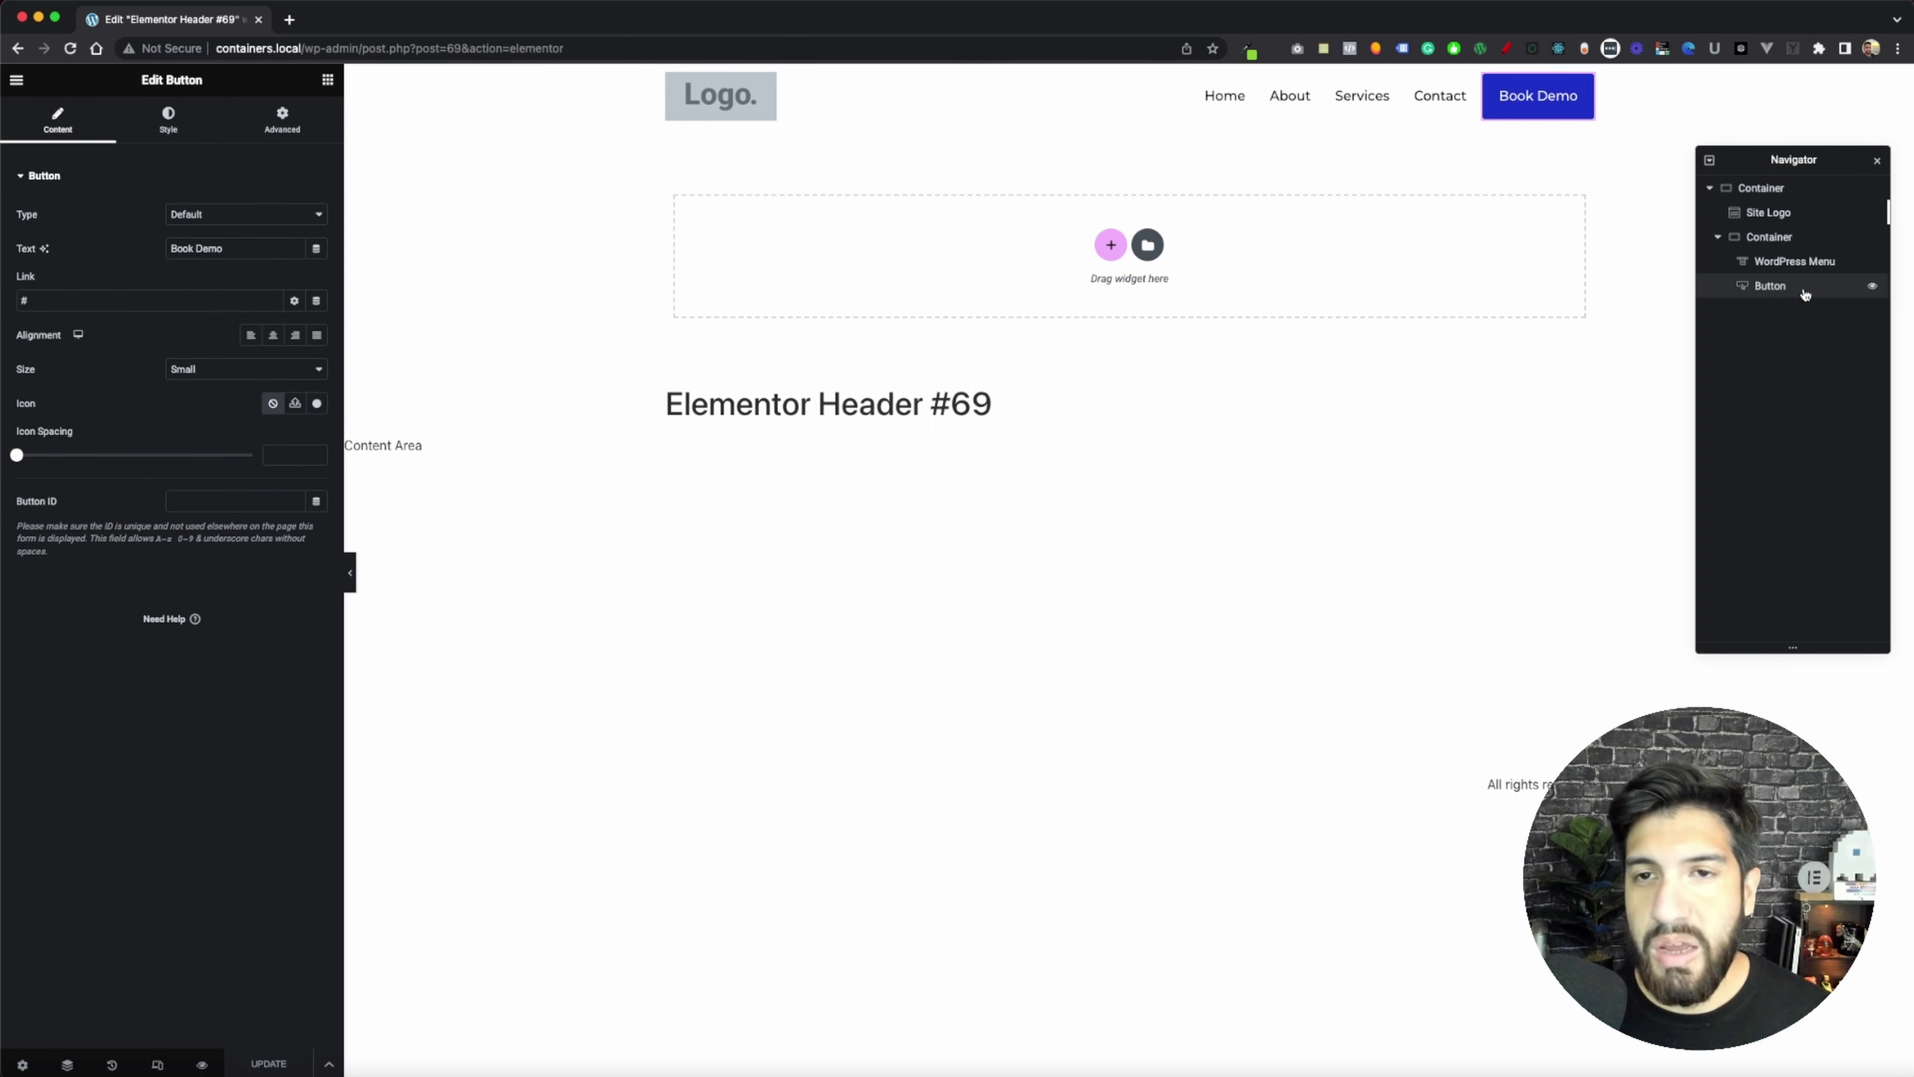
{"action": "left_click", "coordinate": [1826, 243]}
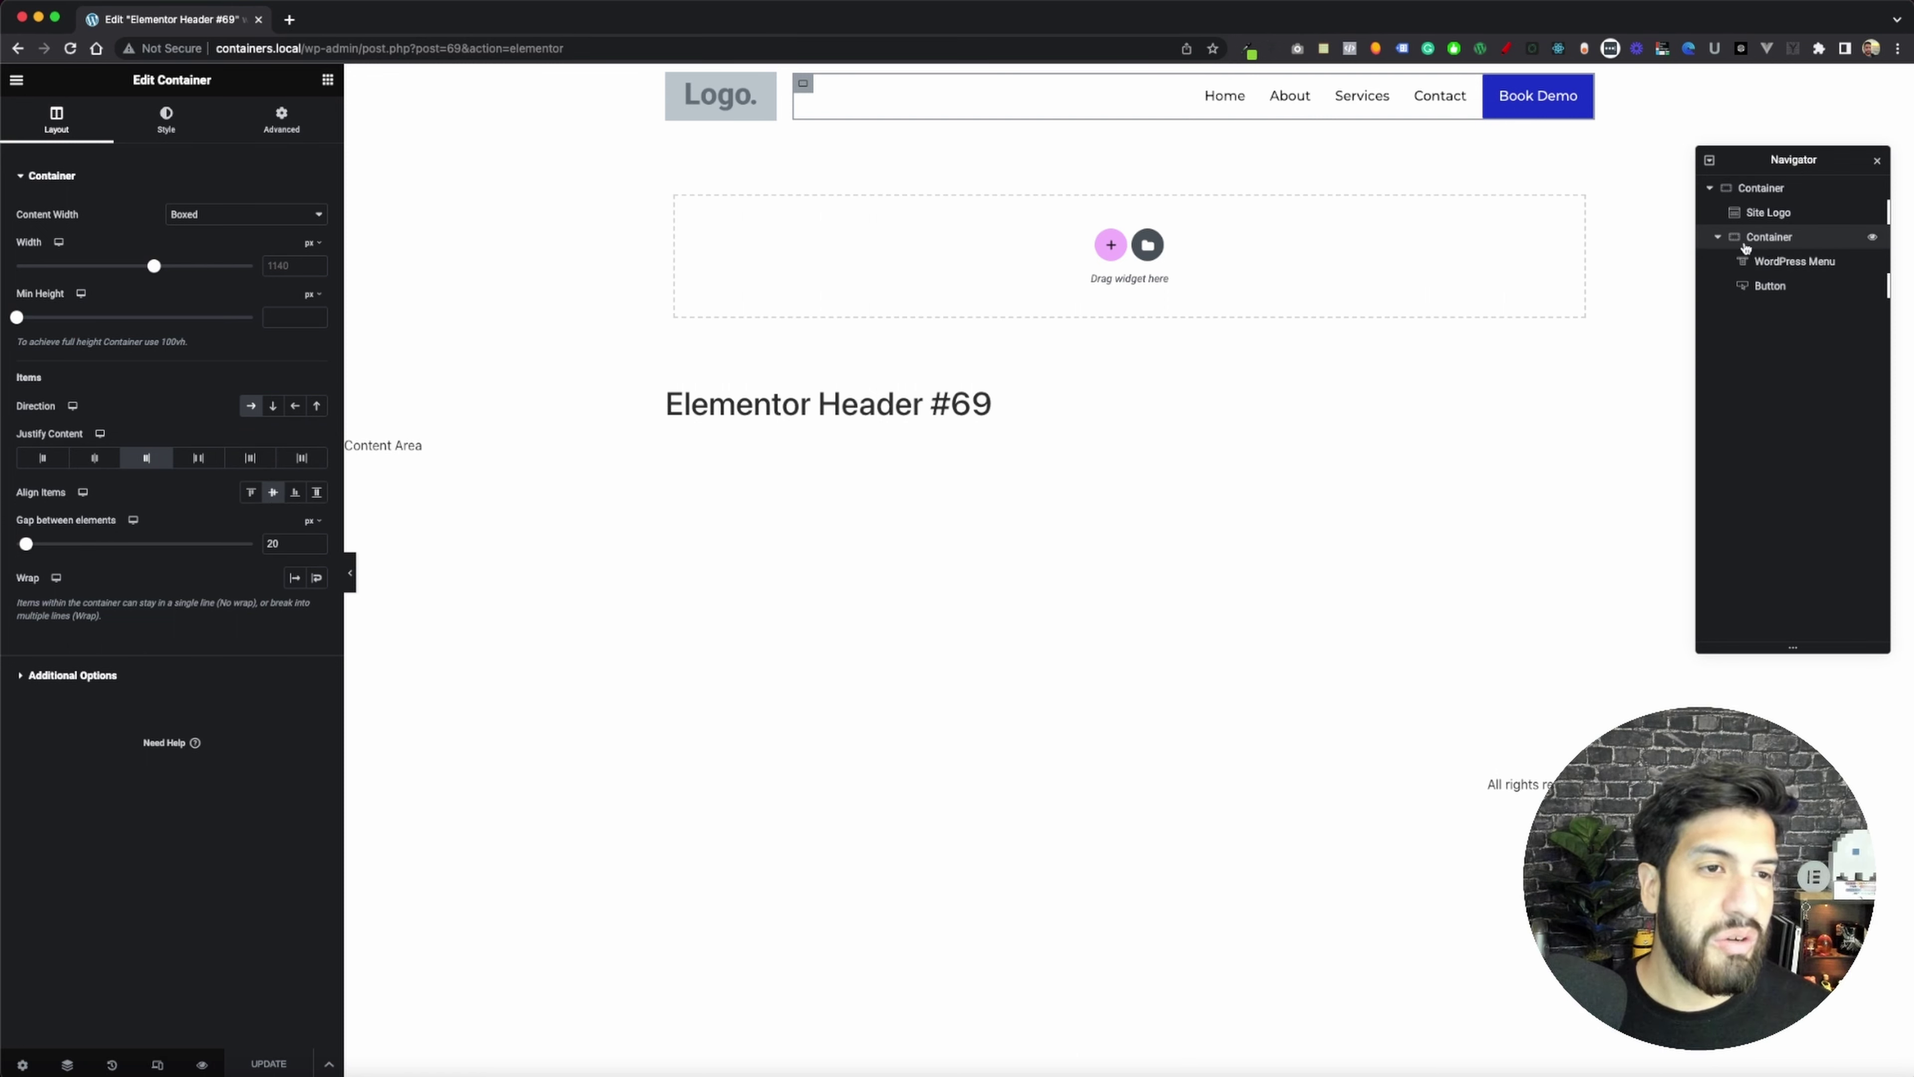
{"action": "left_click", "coordinate": [1717, 238]}
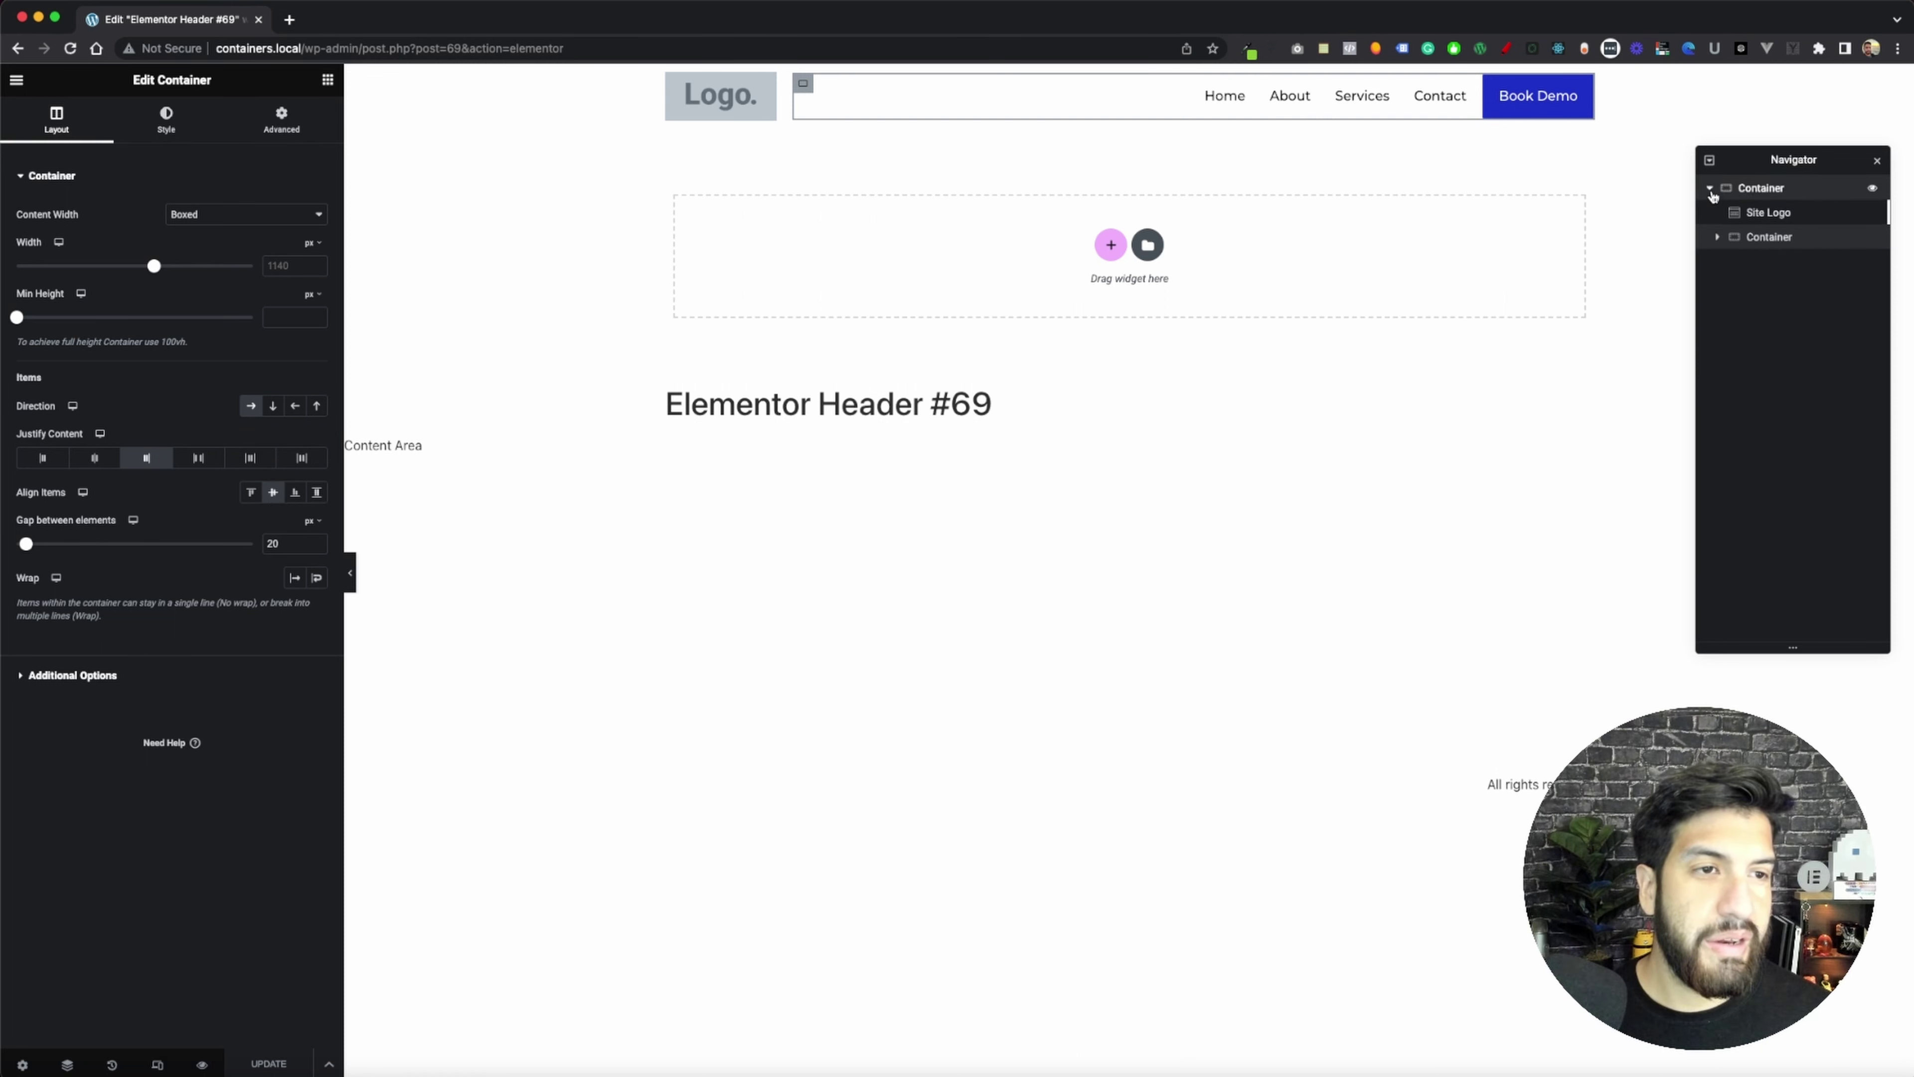
{"action": "left_click", "coordinate": [1709, 189]}
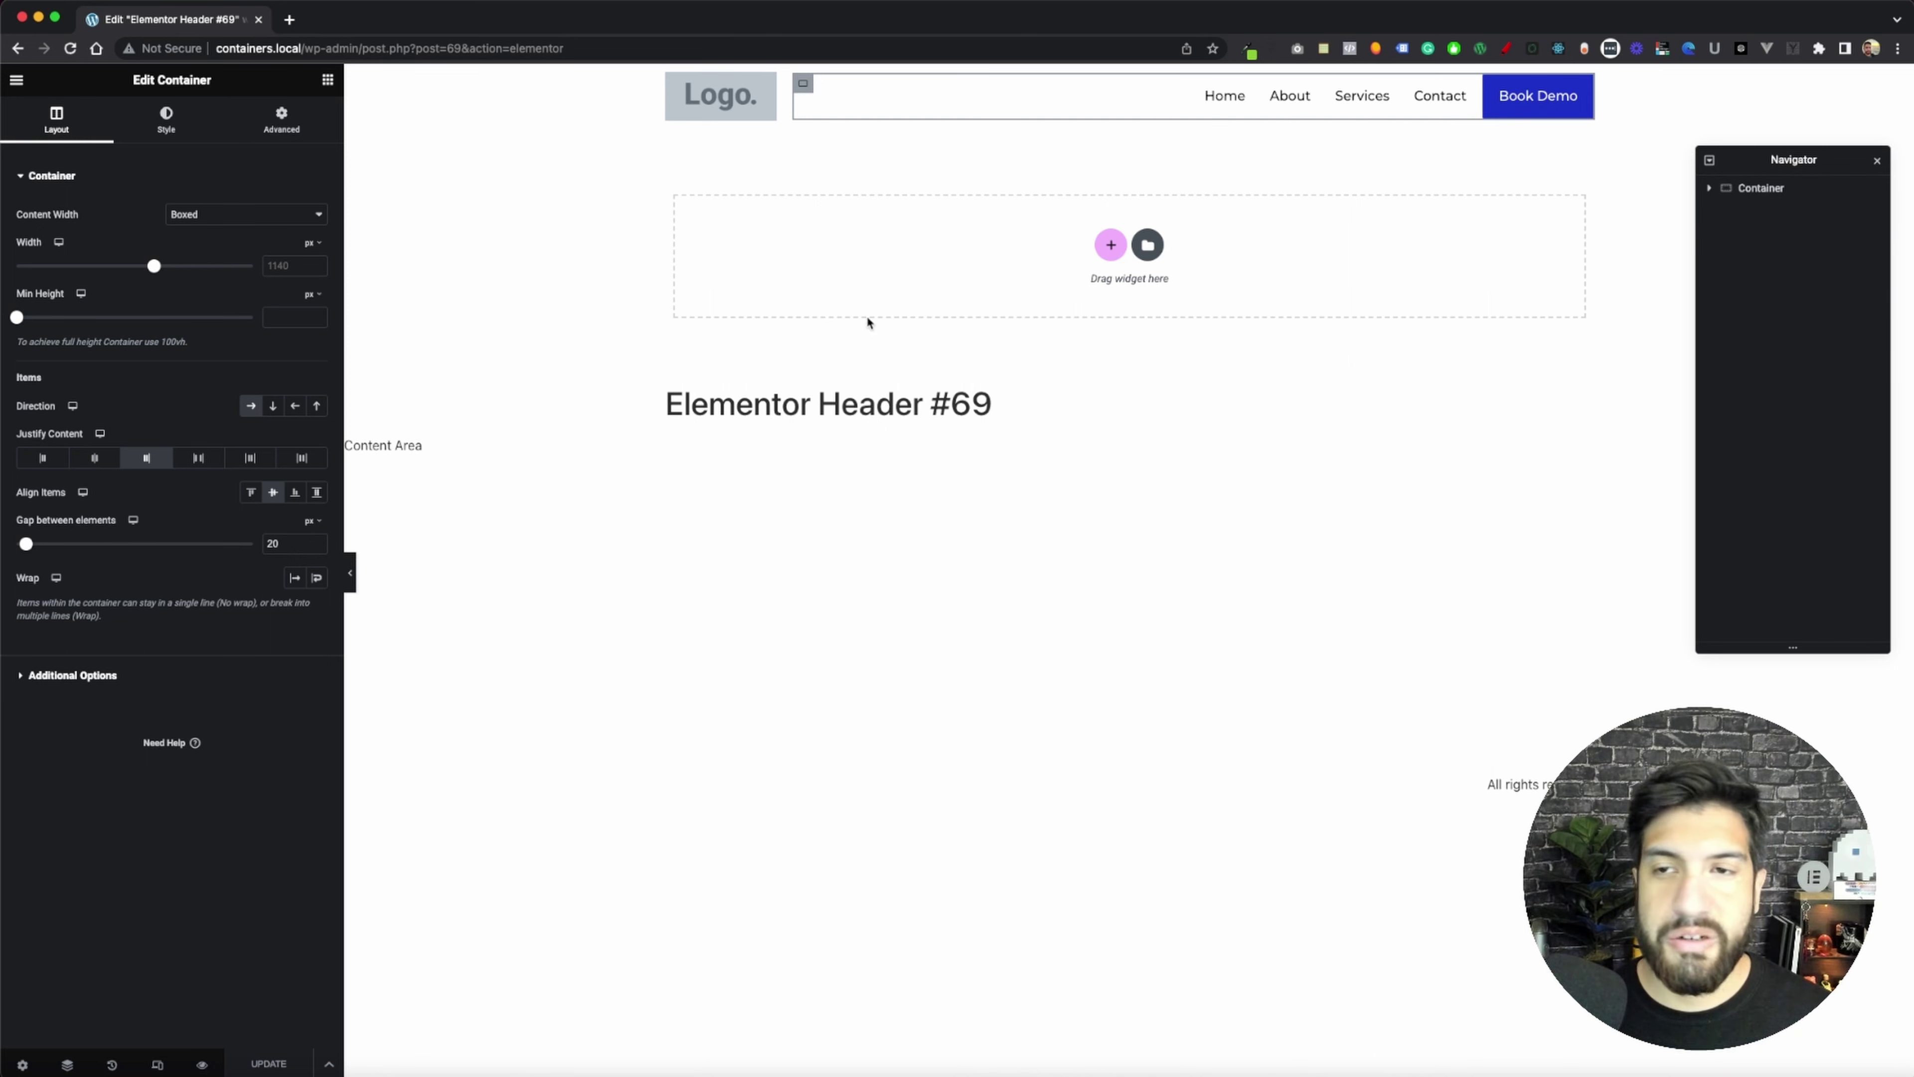
- Add a new container inside the header's outer container, before the menu container, and place the Site Logo in it
{"action": "left_click", "coordinate": [1304, 510]}
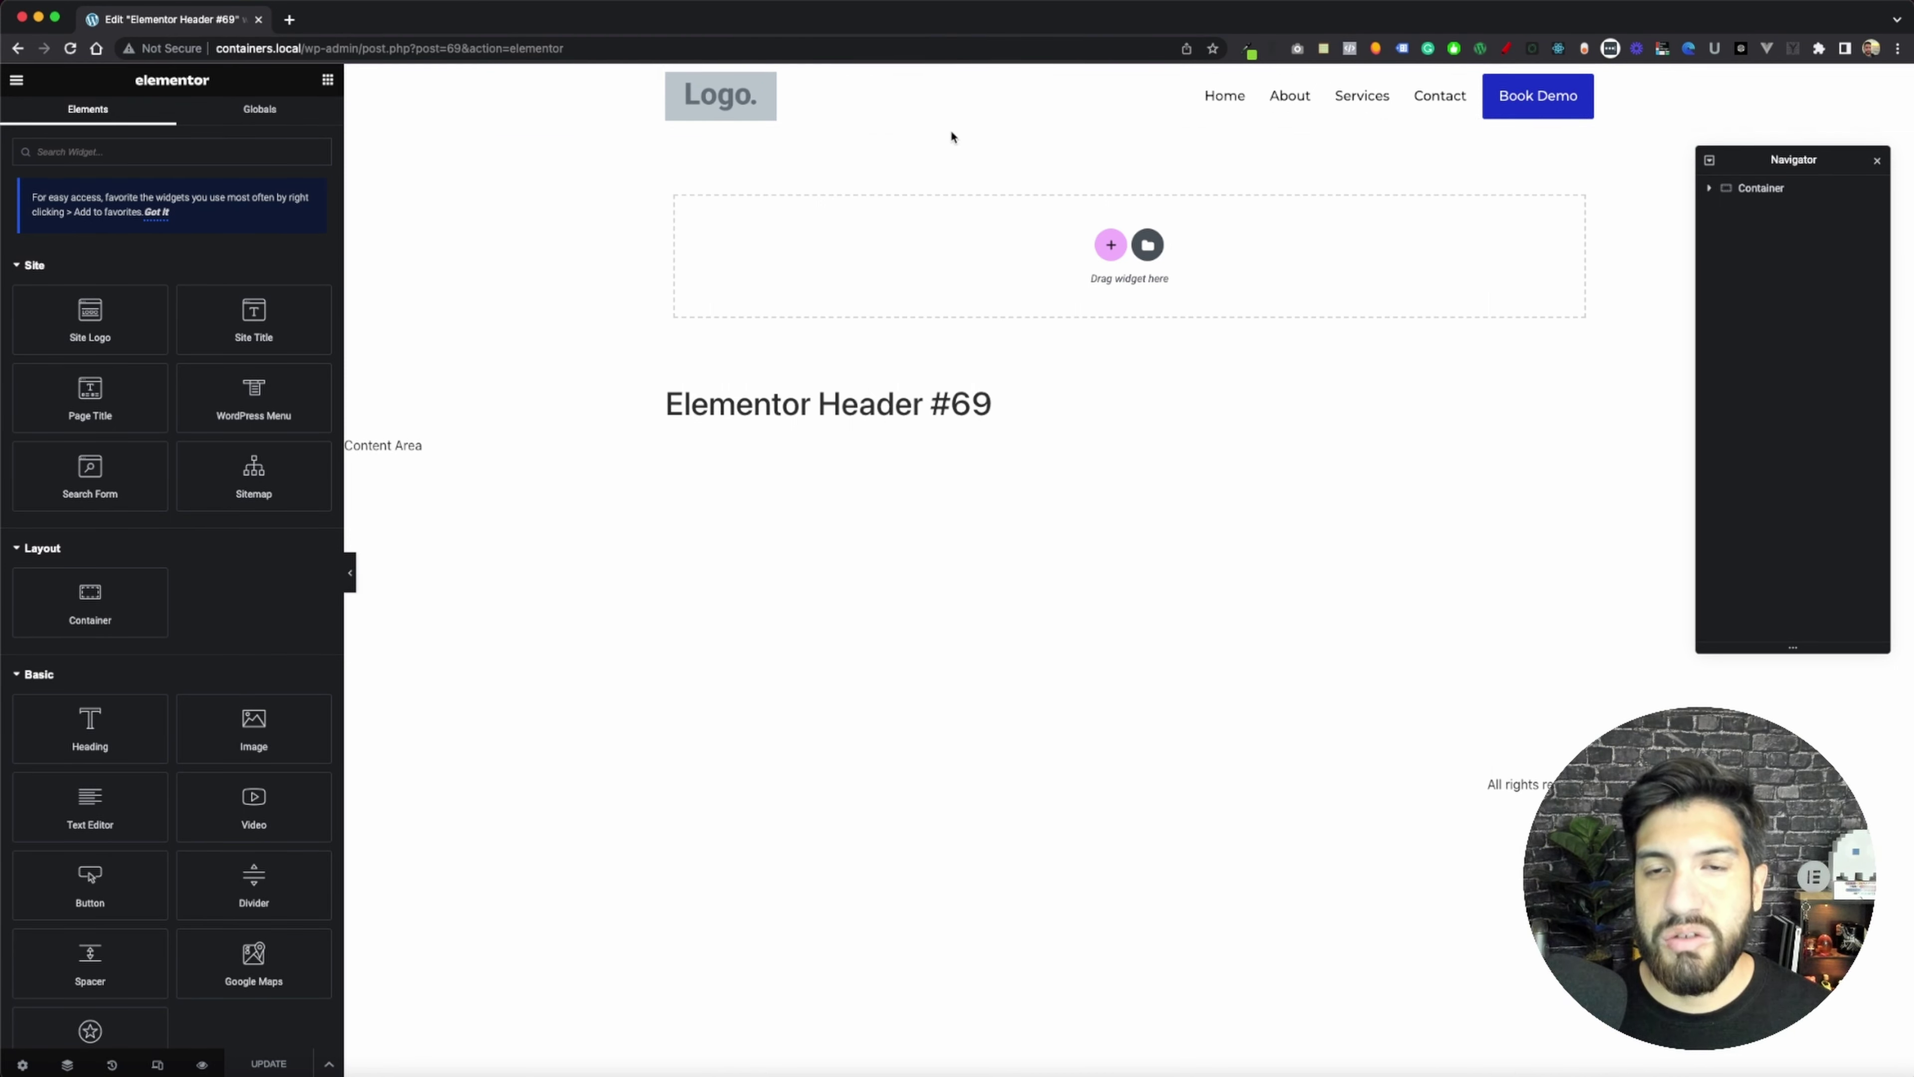
{"action": "left_click", "coordinate": [1709, 190]}
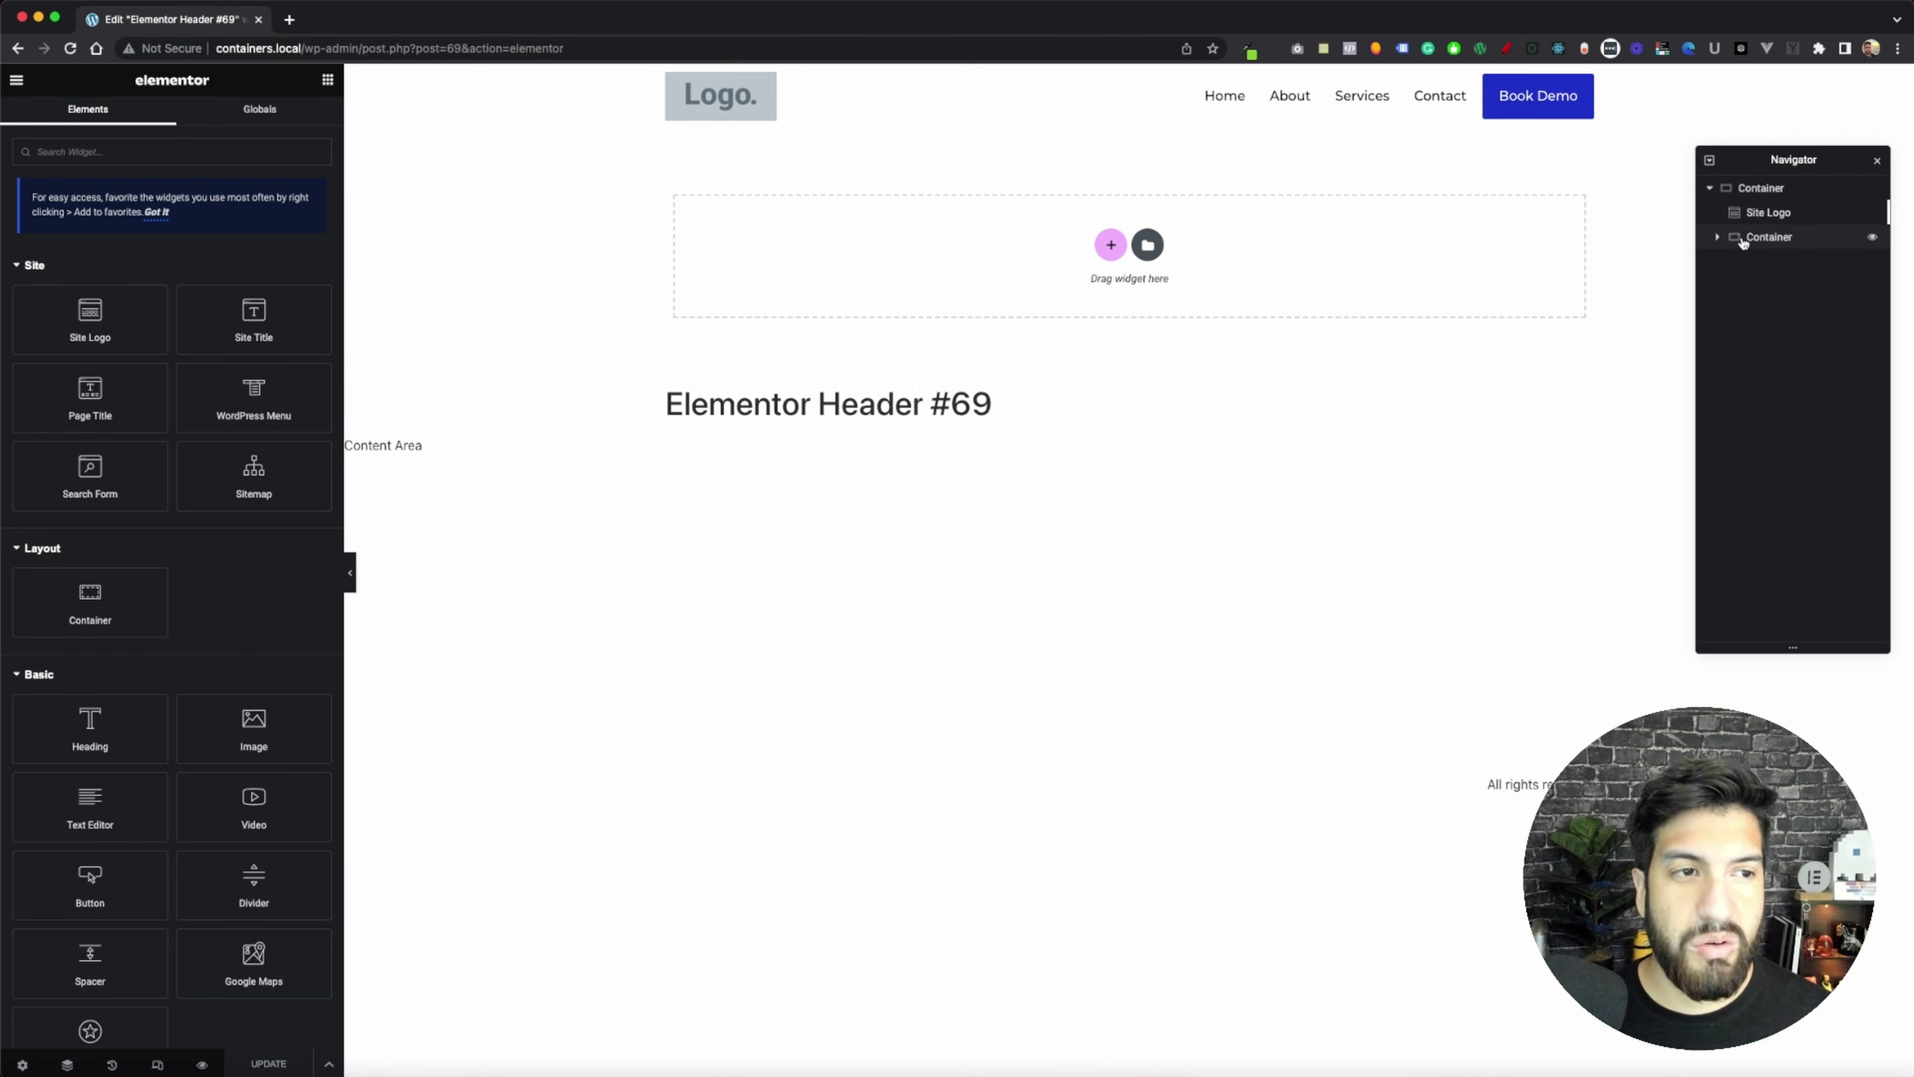
{"action": "left_click_drag", "start_coordinate": [85, 598], "coordinate": [895, 111]}
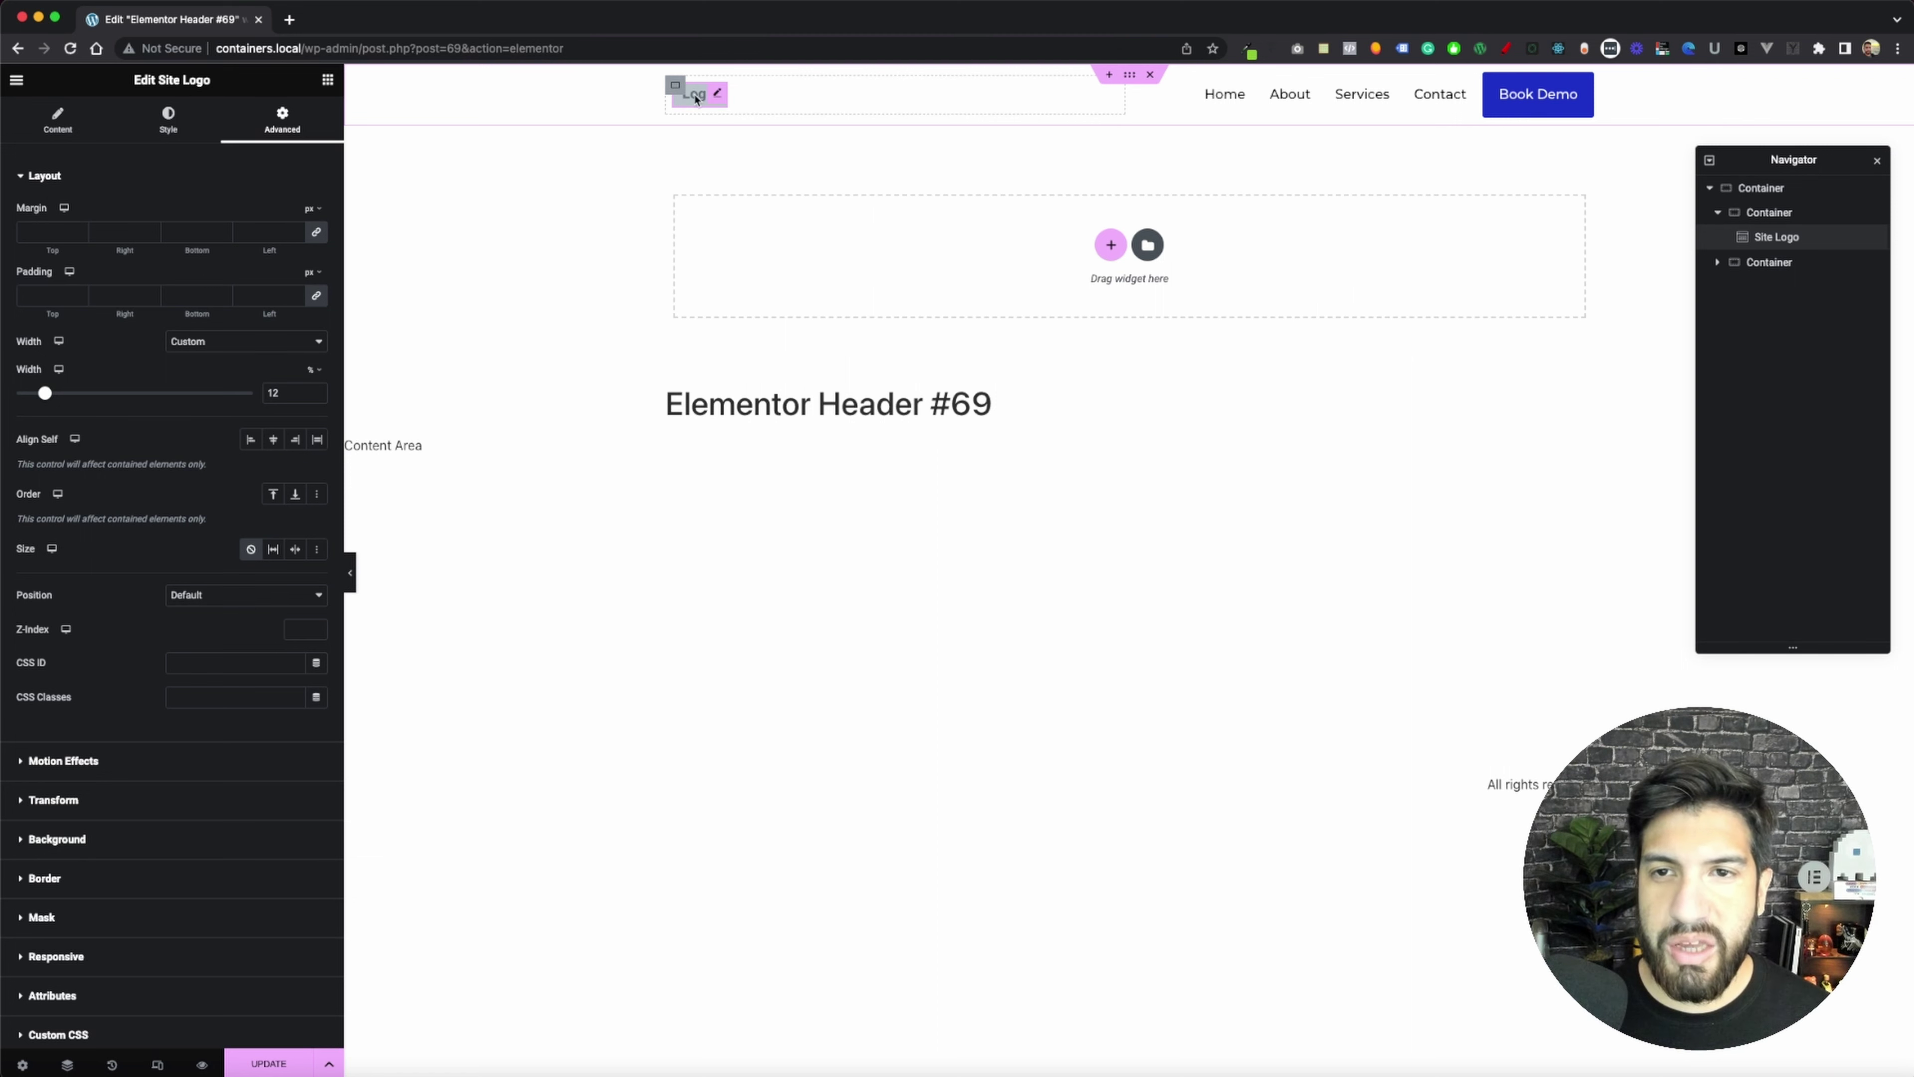
- Set the logo container's content width to Full Width and its width to 22%
{"action": "left_click", "coordinate": [674, 88]}
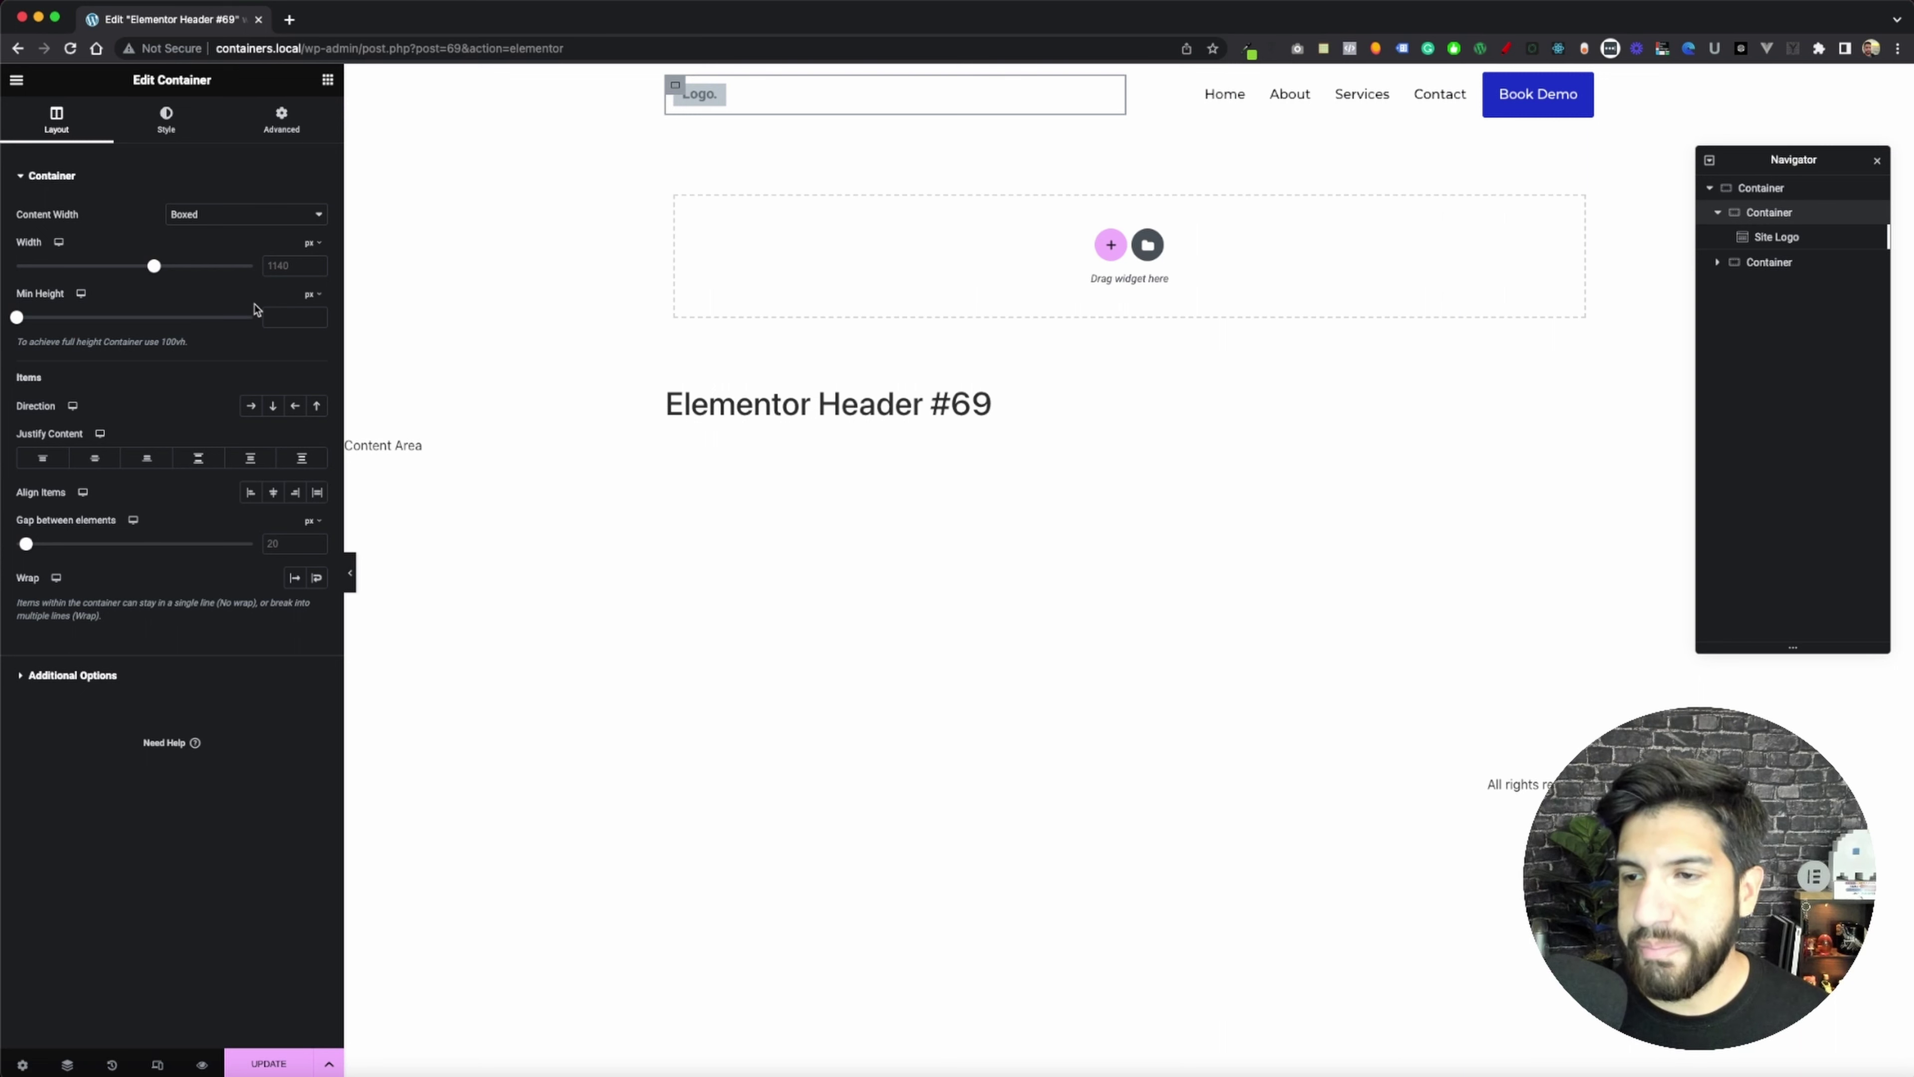
{"action": "left_click", "coordinate": [216, 216]}
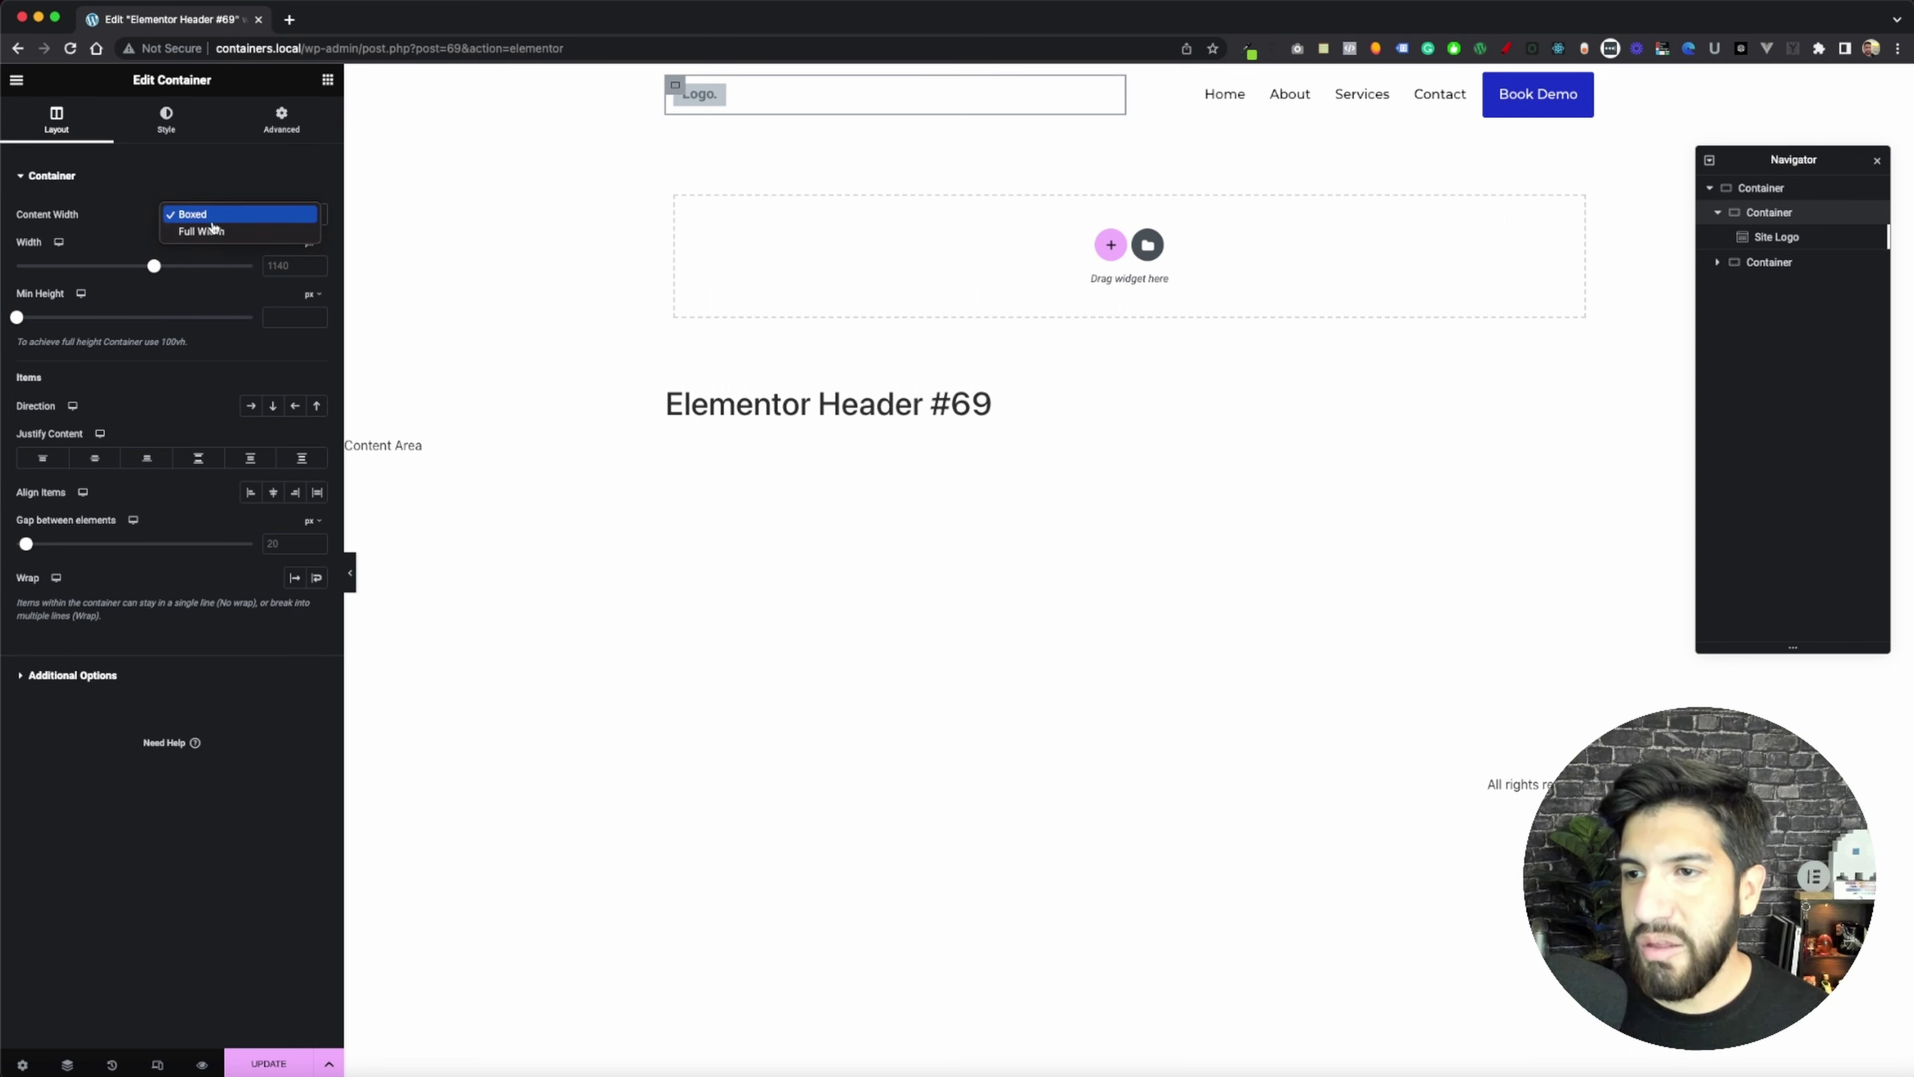
{"action": "left_click", "coordinate": [208, 231]}
{"action": "left_click", "coordinate": [312, 243]}
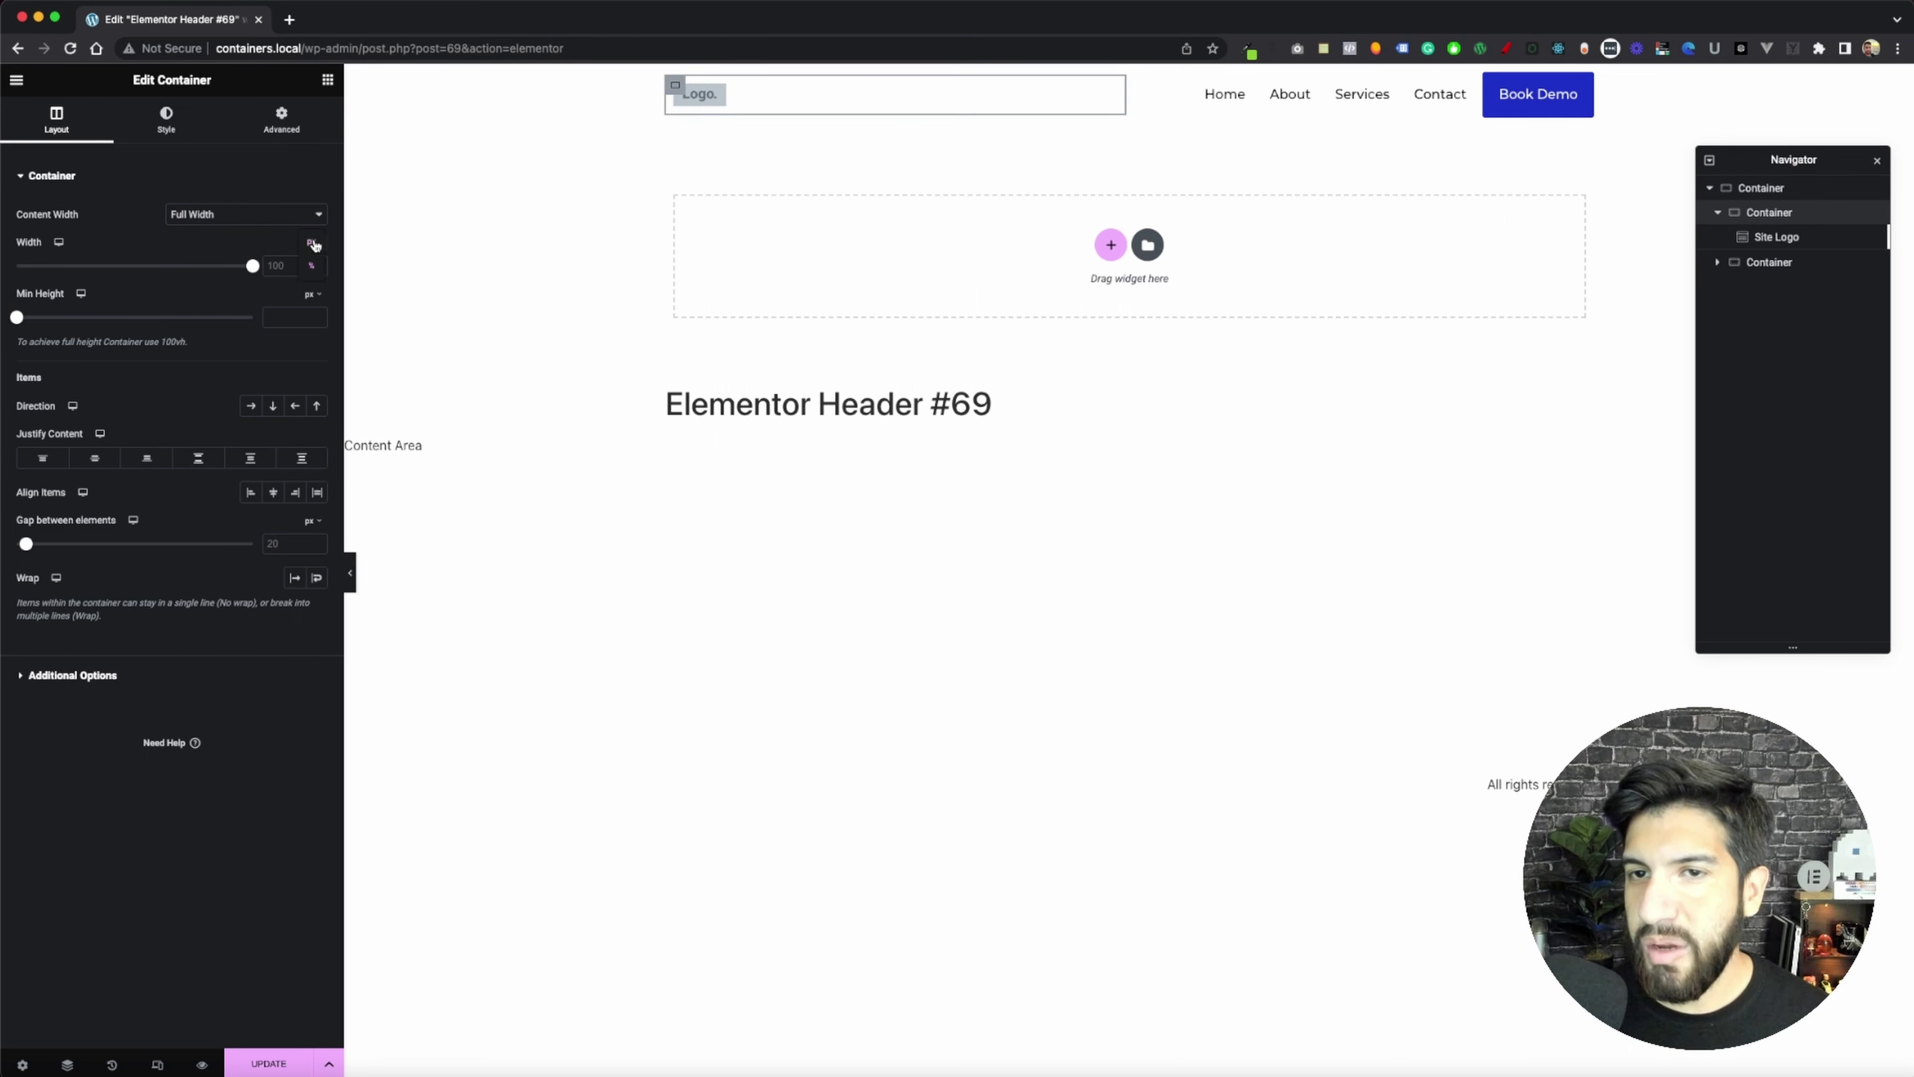
{"action": "left_click", "coordinate": [312, 243]}
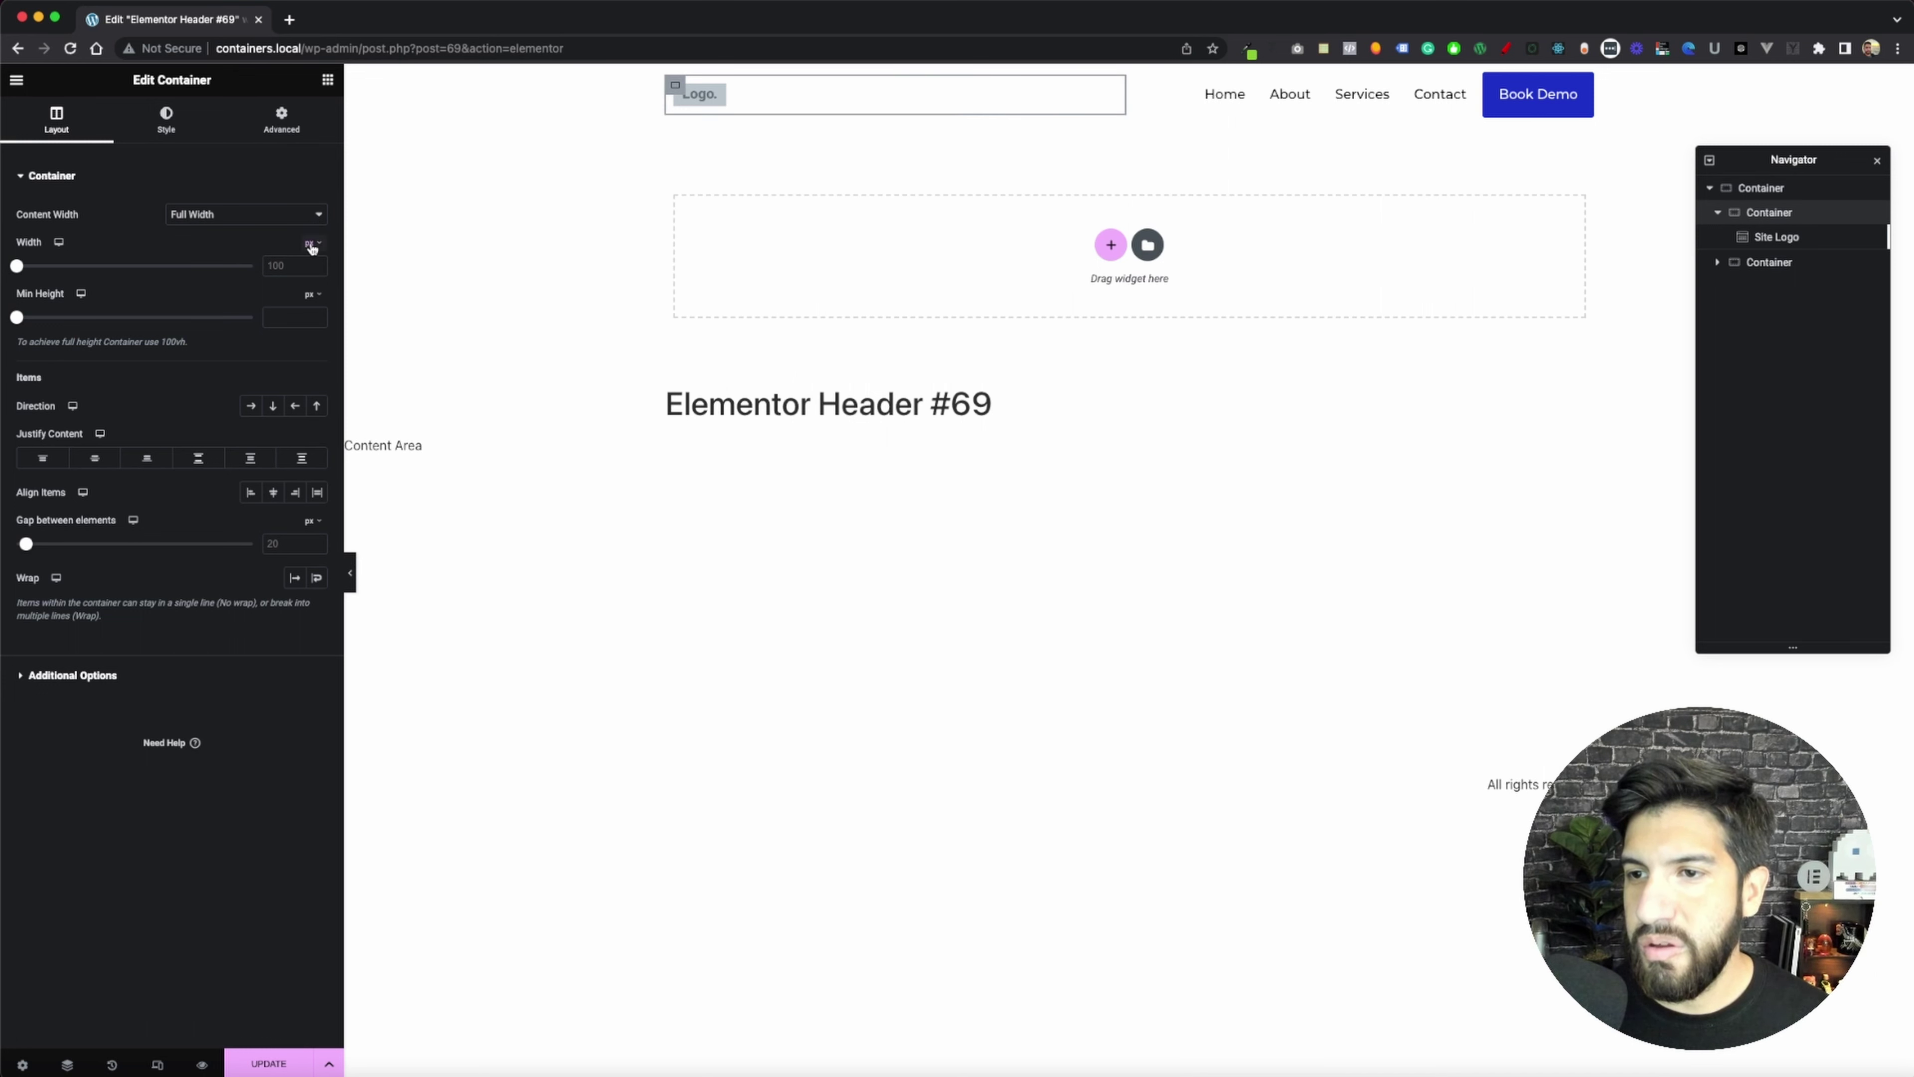
{"action": "left_click", "coordinate": [311, 264]}
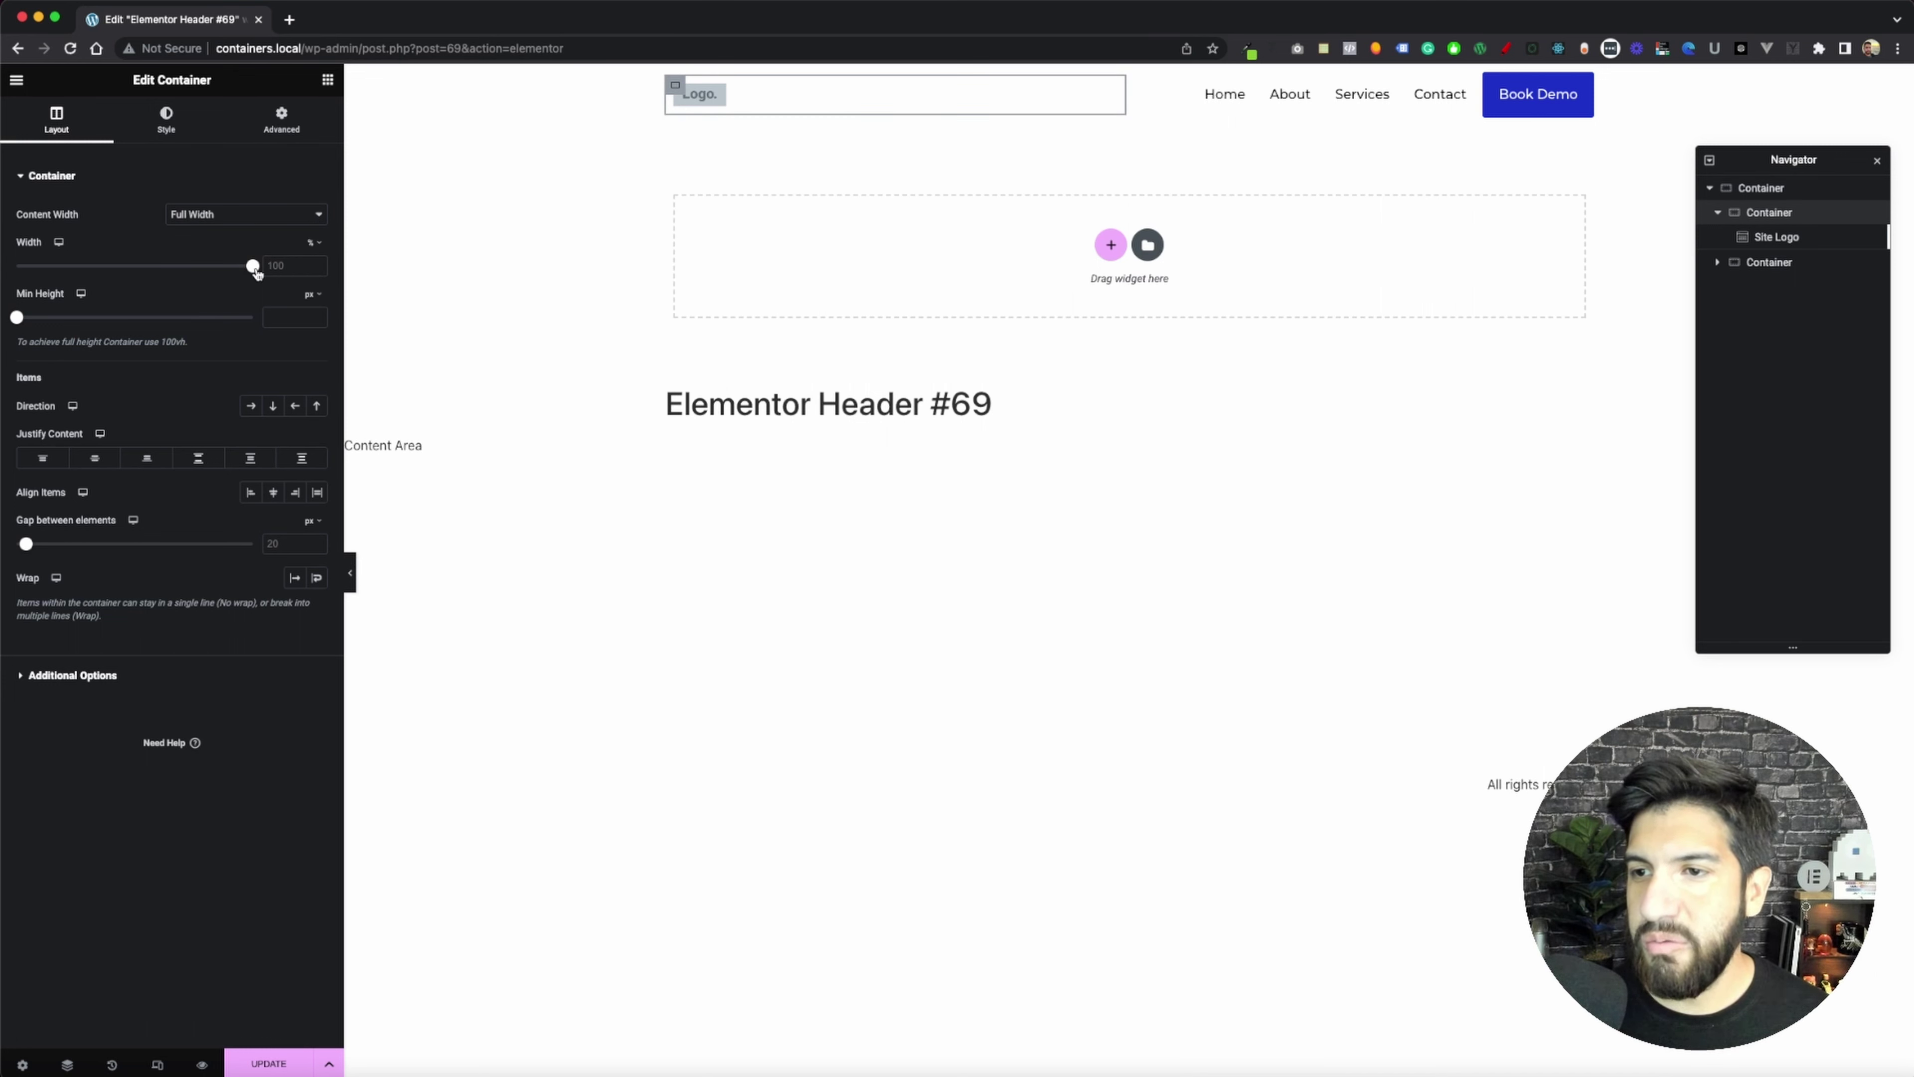
{"action": "left_click_drag", "start_coordinate": [252, 265], "coordinate": [72, 272]}
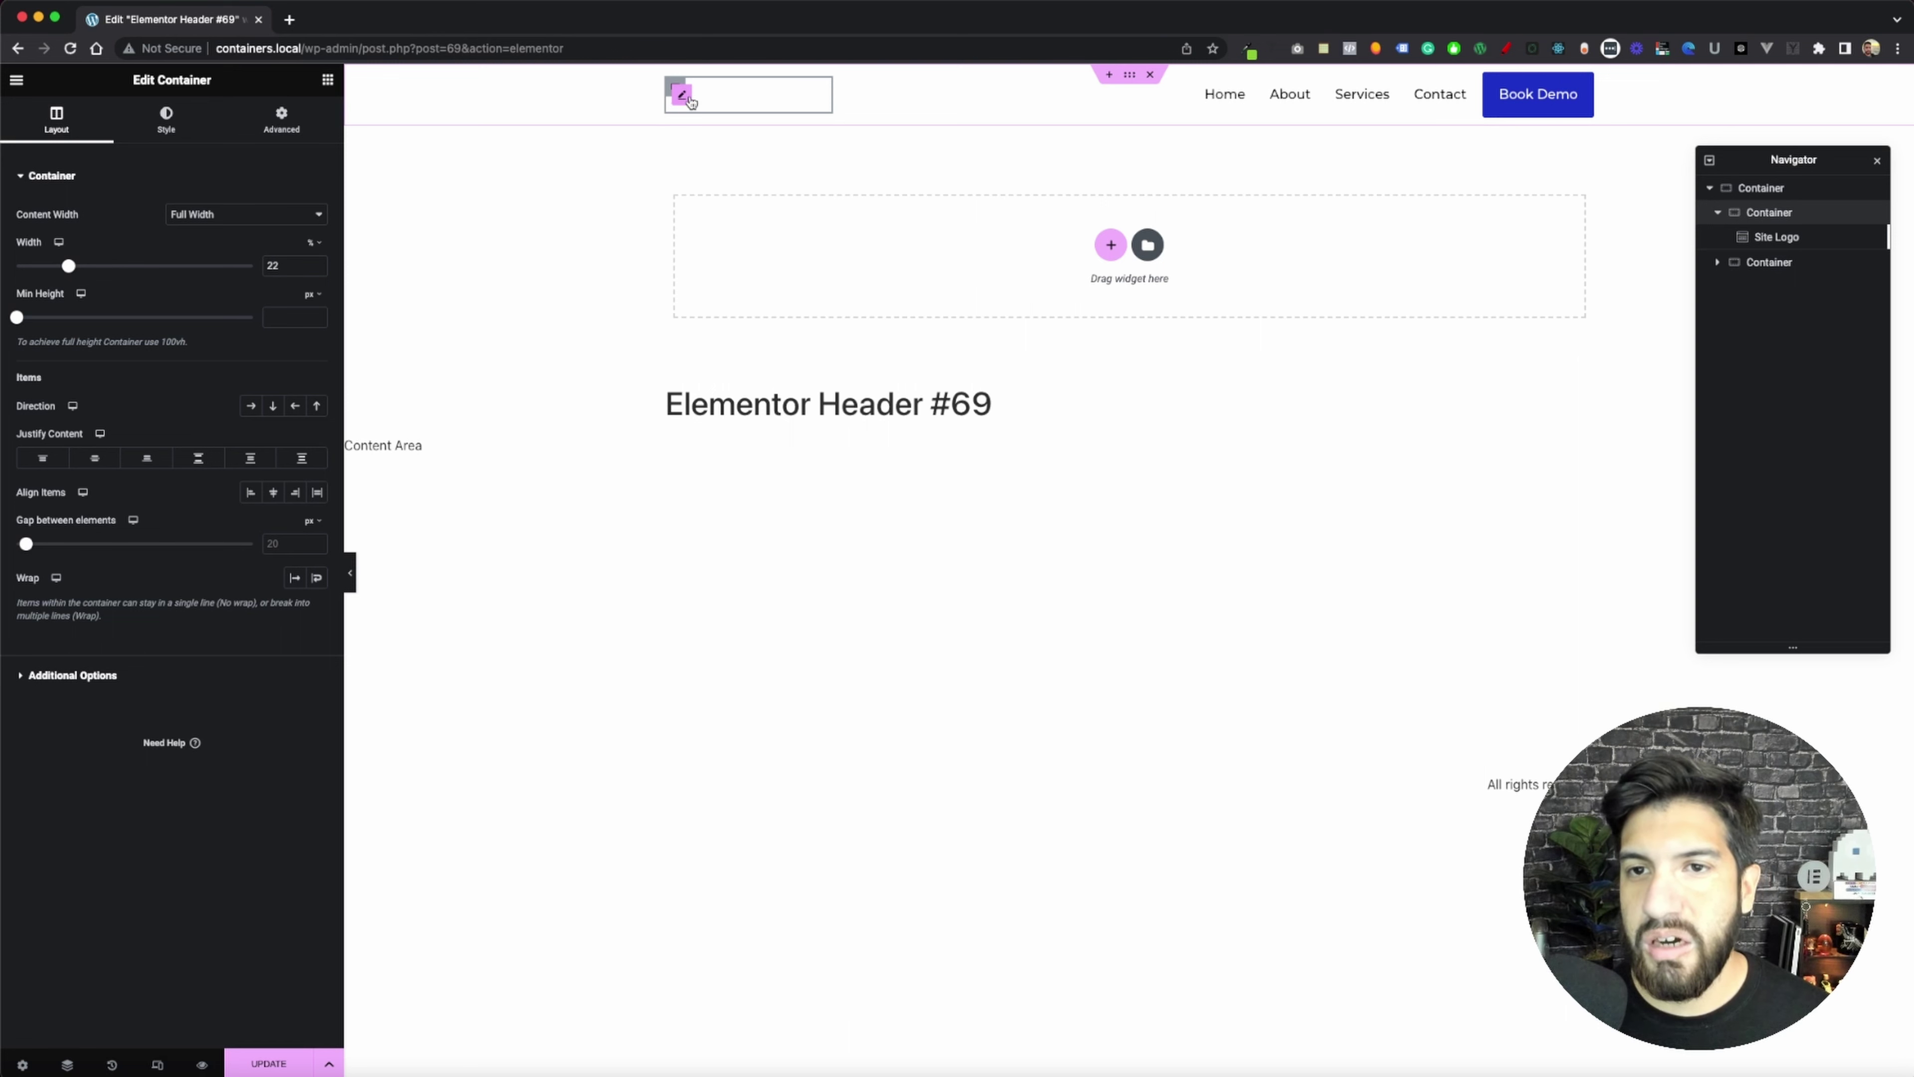
- Set the Site Logo's custom width to 61%
{"action": "left_click", "coordinate": [685, 98]}
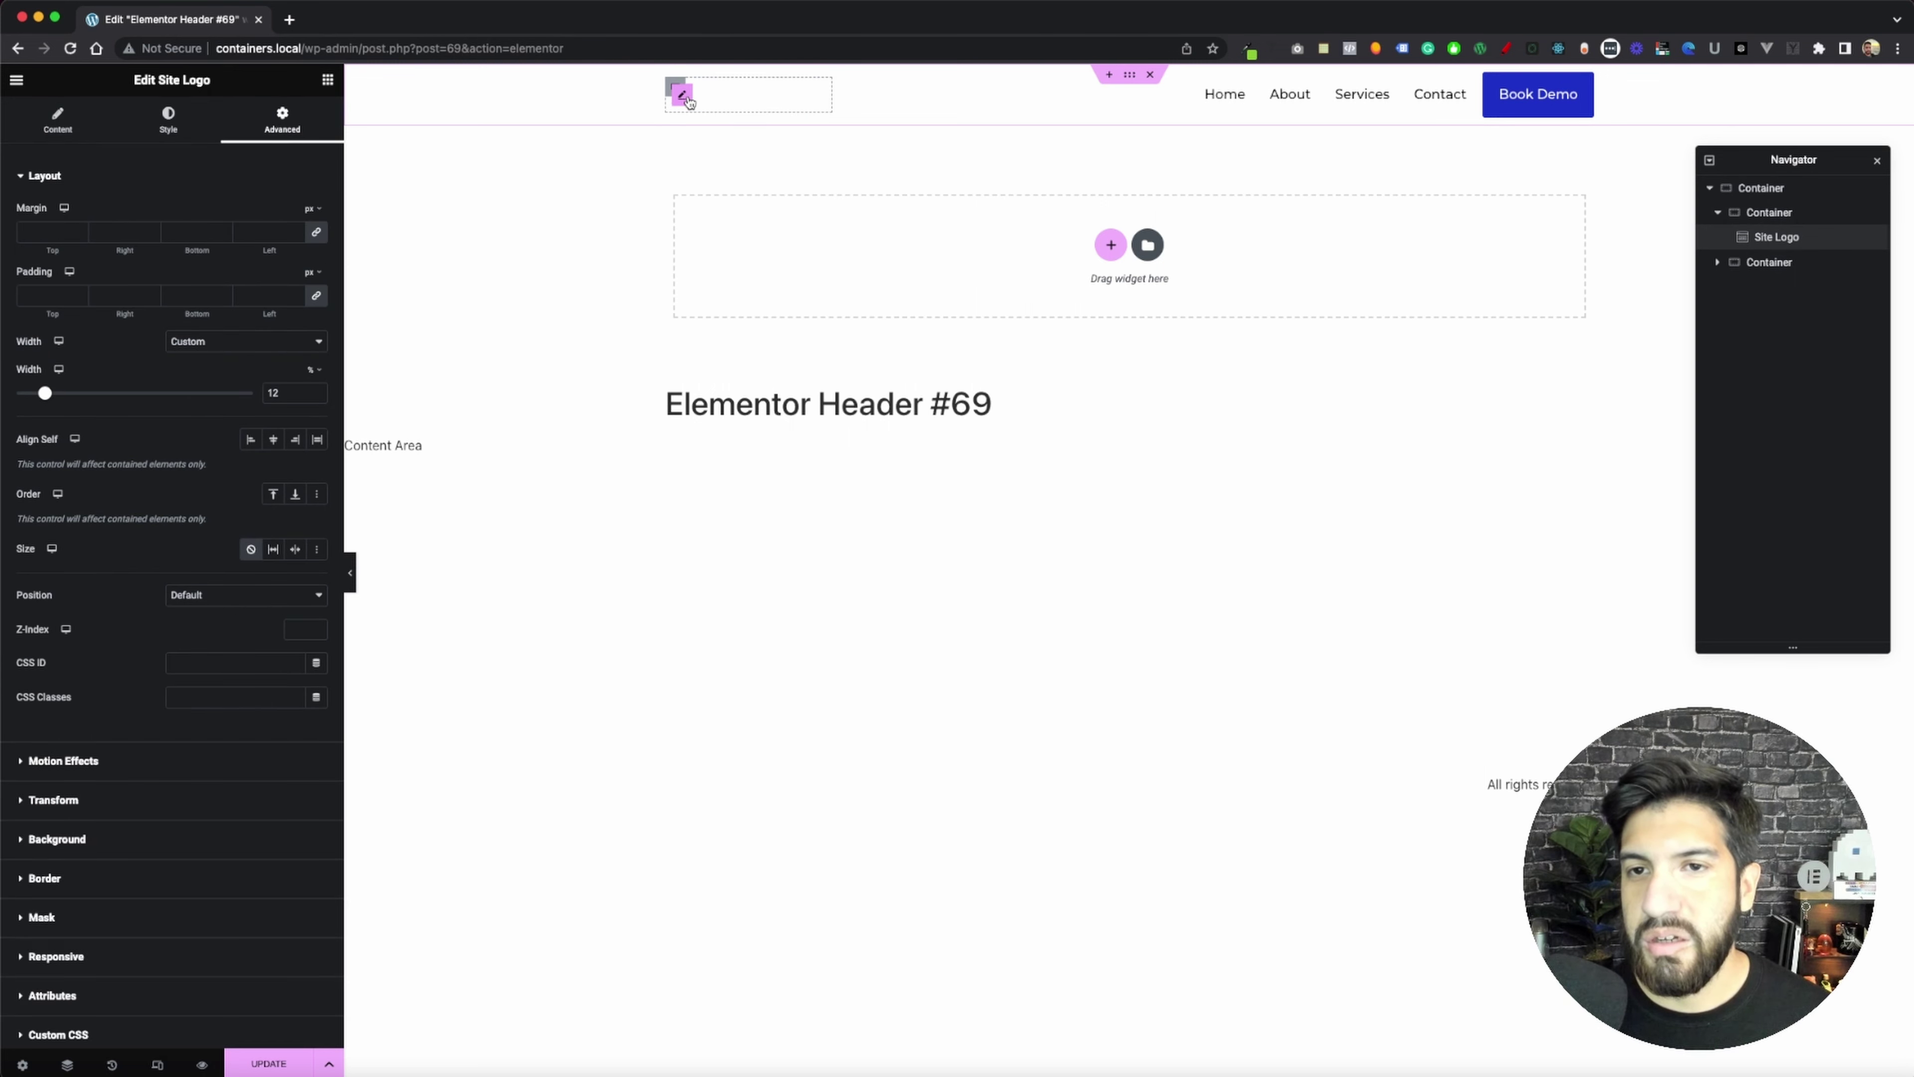
{"action": "left_click", "coordinate": [92, 135]}
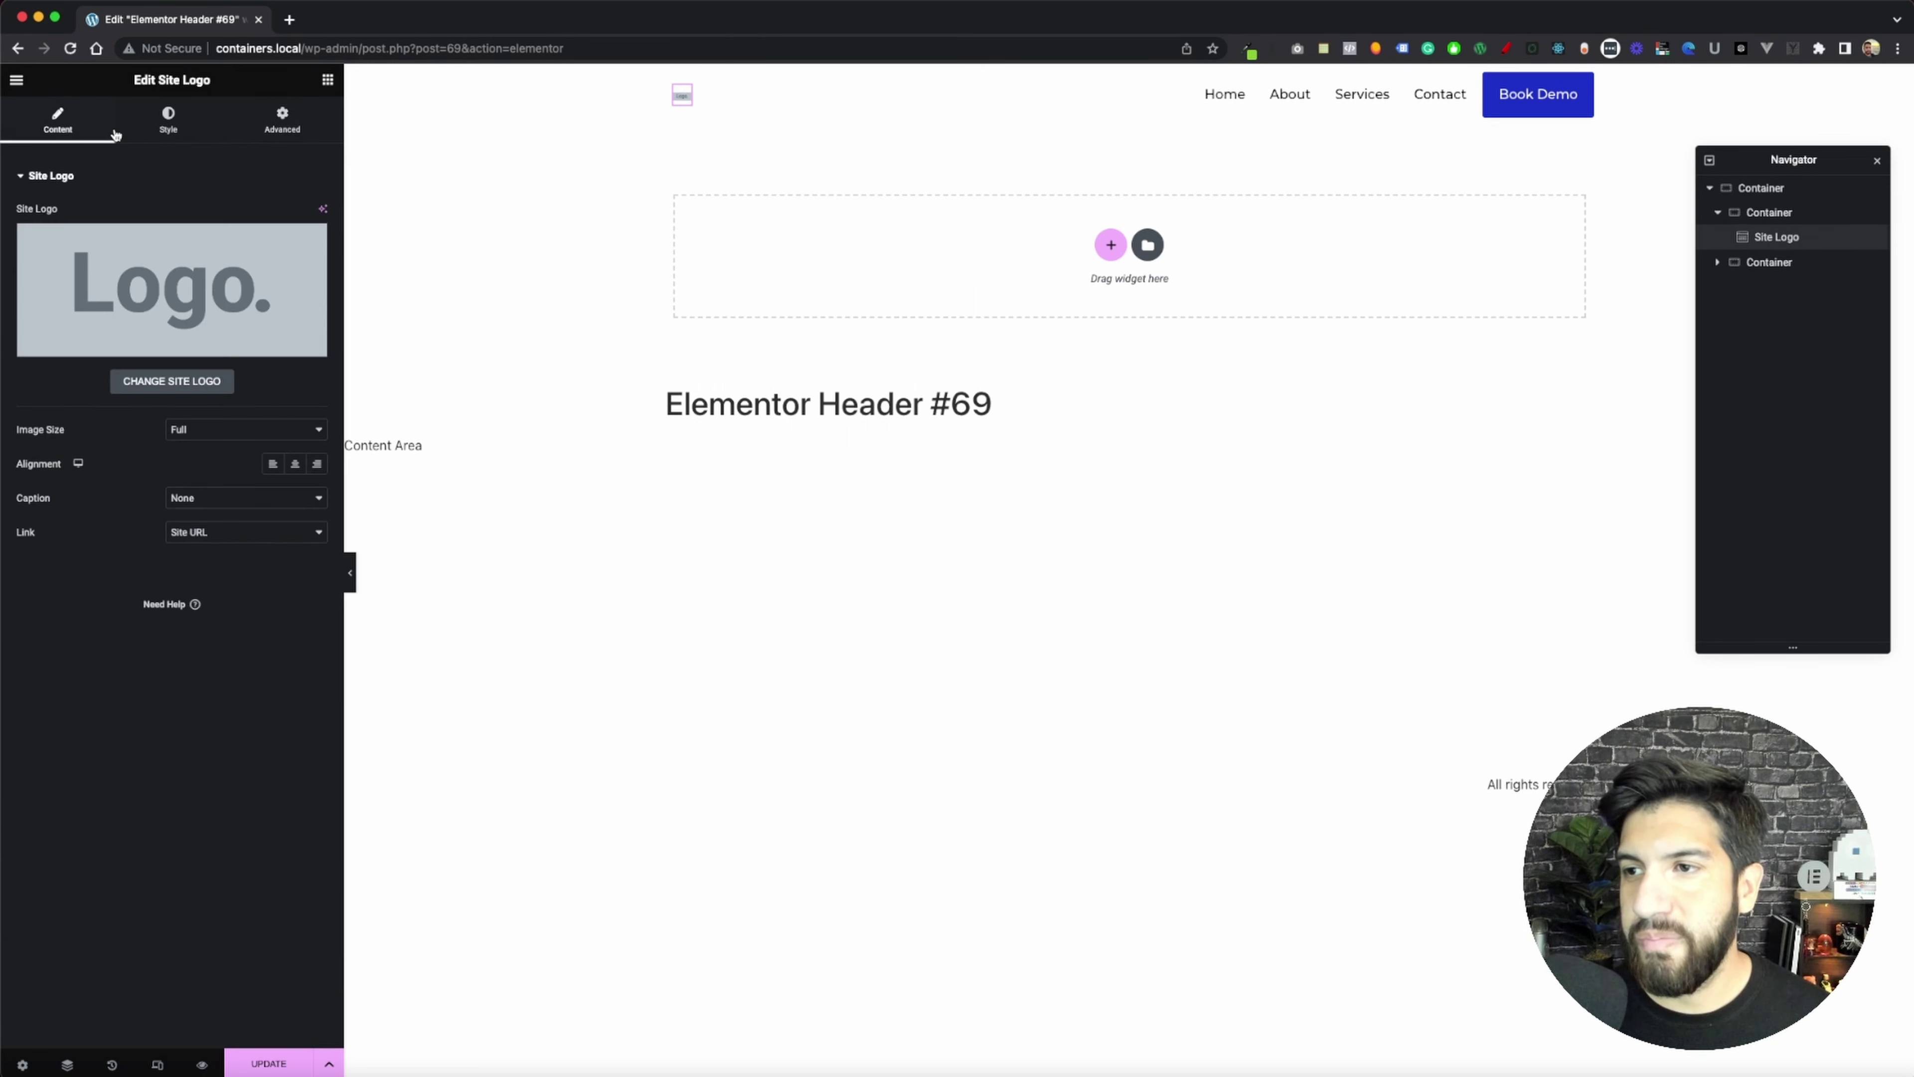
{"action": "left_click", "coordinate": [273, 128]}
{"action": "left_click", "coordinate": [241, 341]}
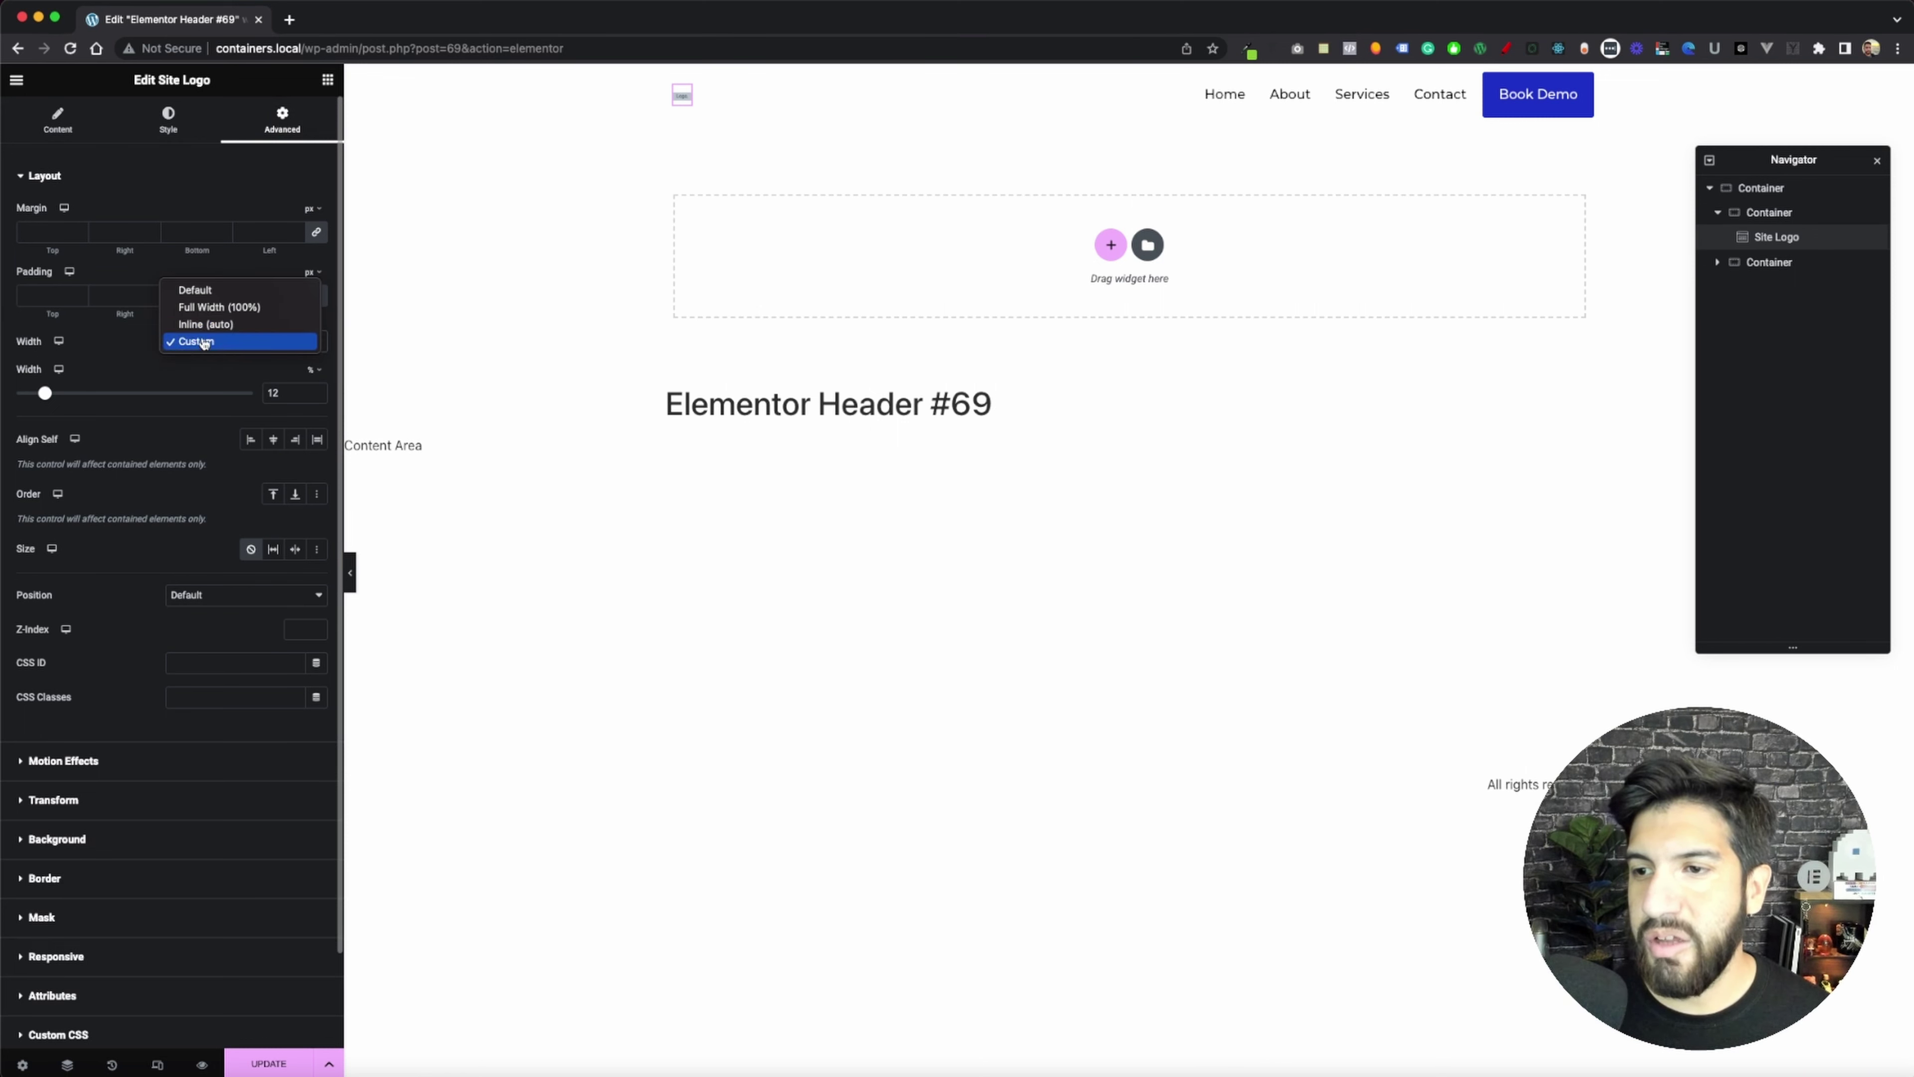
{"action": "left_click", "coordinate": [215, 290]}
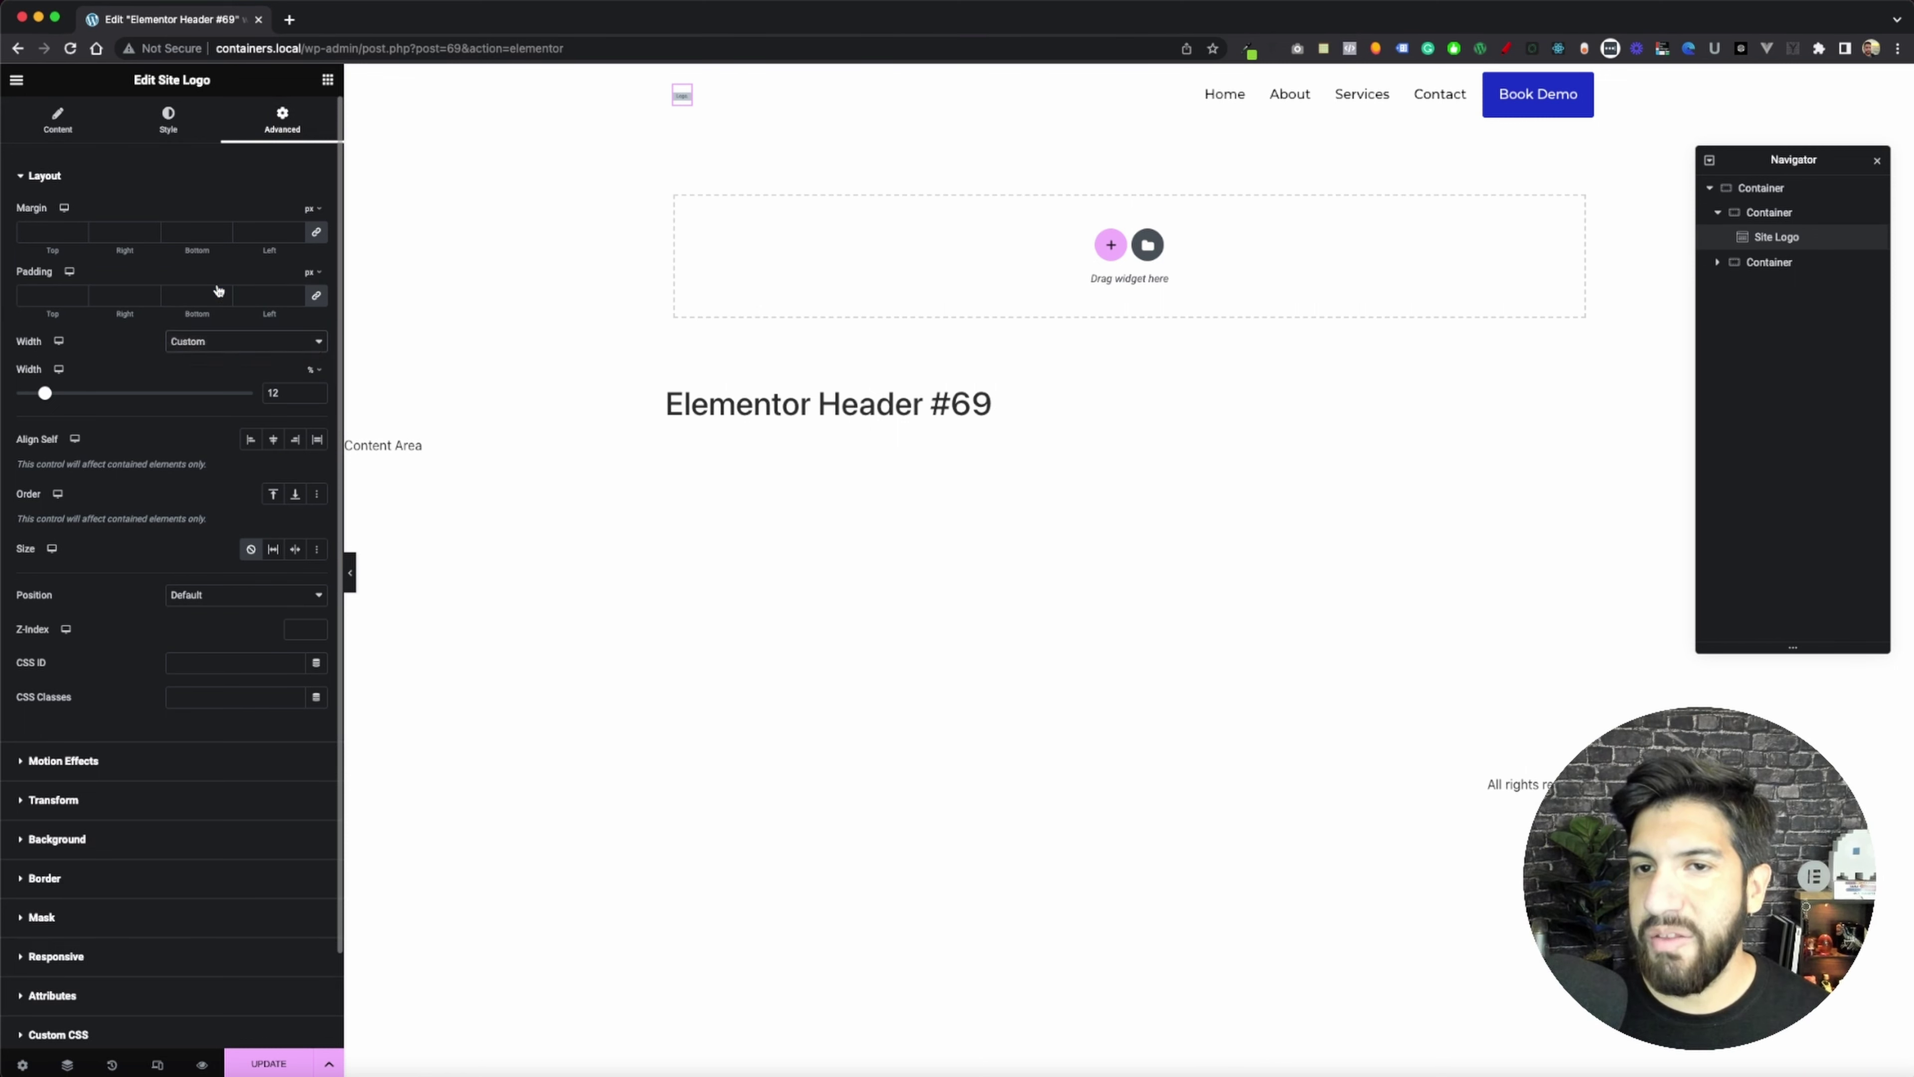
{"action": "left_click", "coordinate": [210, 344]}
{"action": "left_click", "coordinate": [202, 397]}
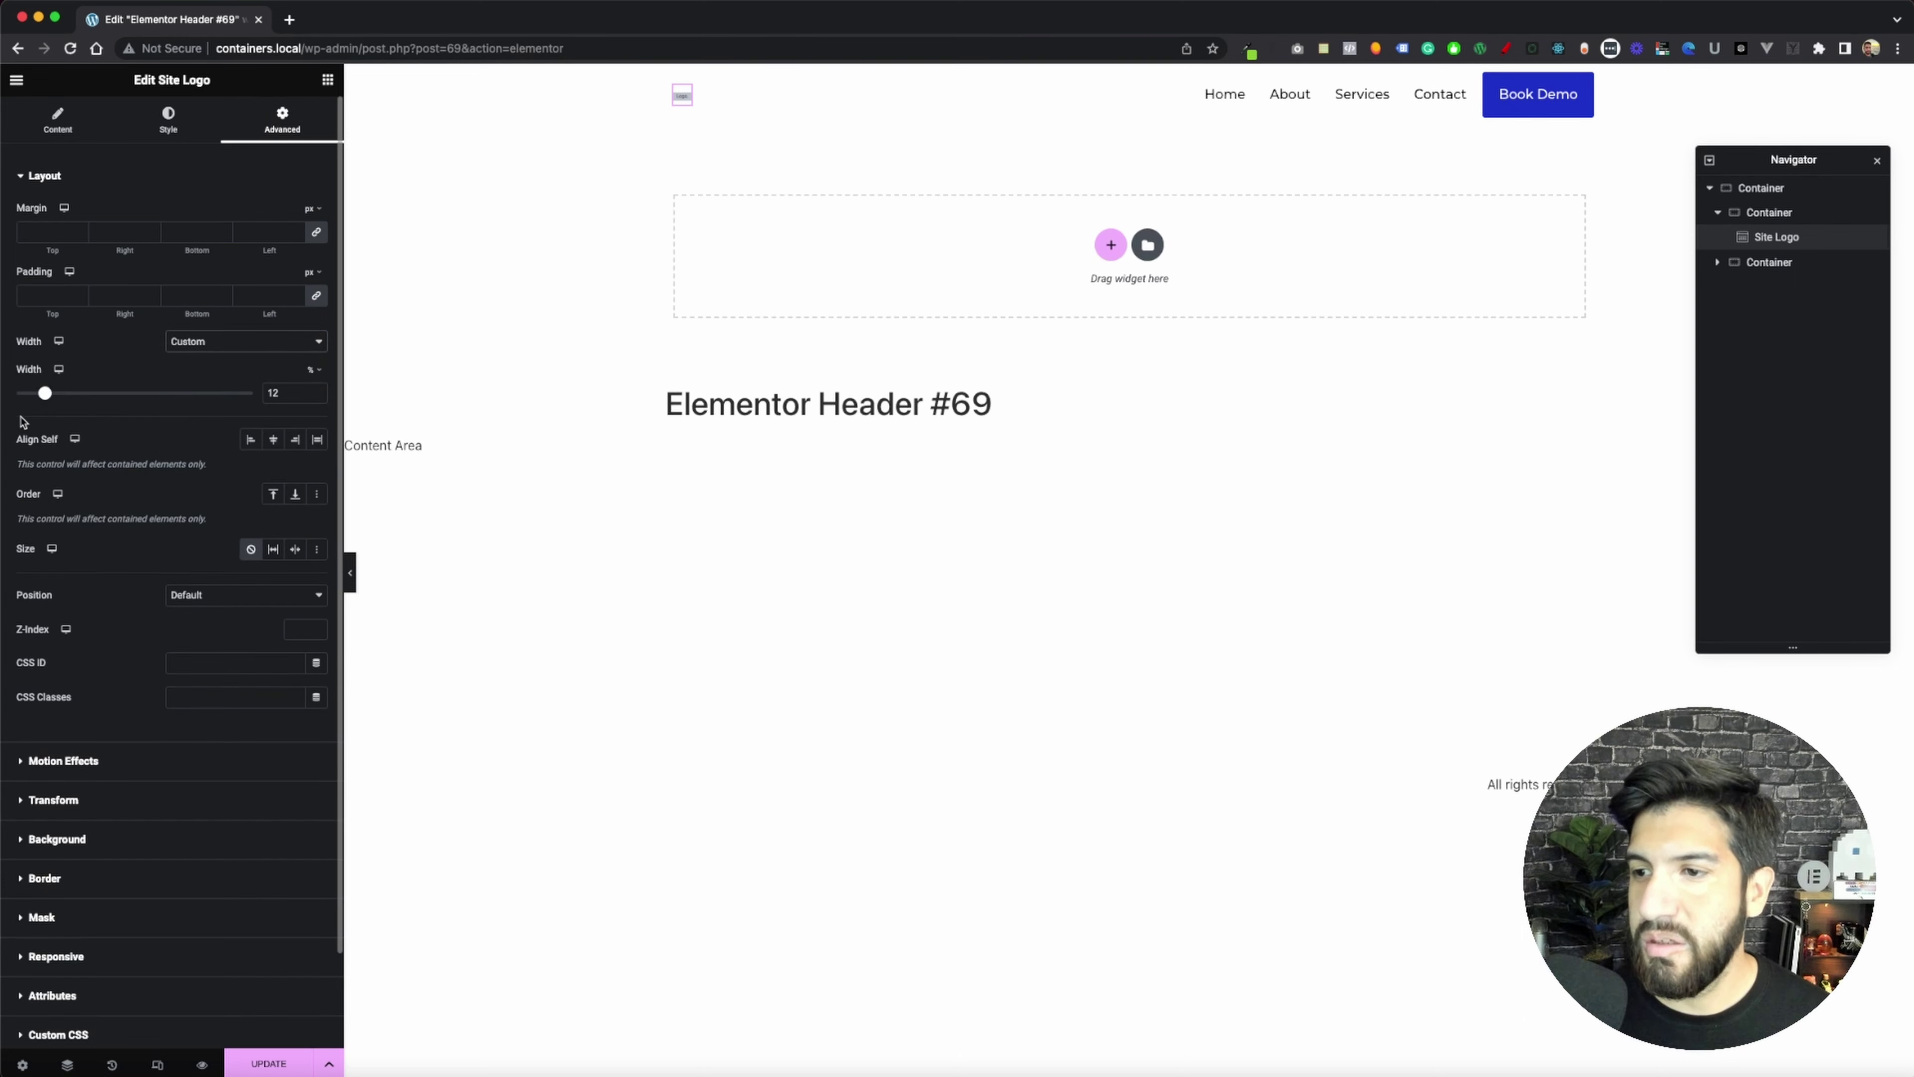
{"action": "left_click_drag", "start_coordinate": [45, 395], "coordinate": [161, 394]}
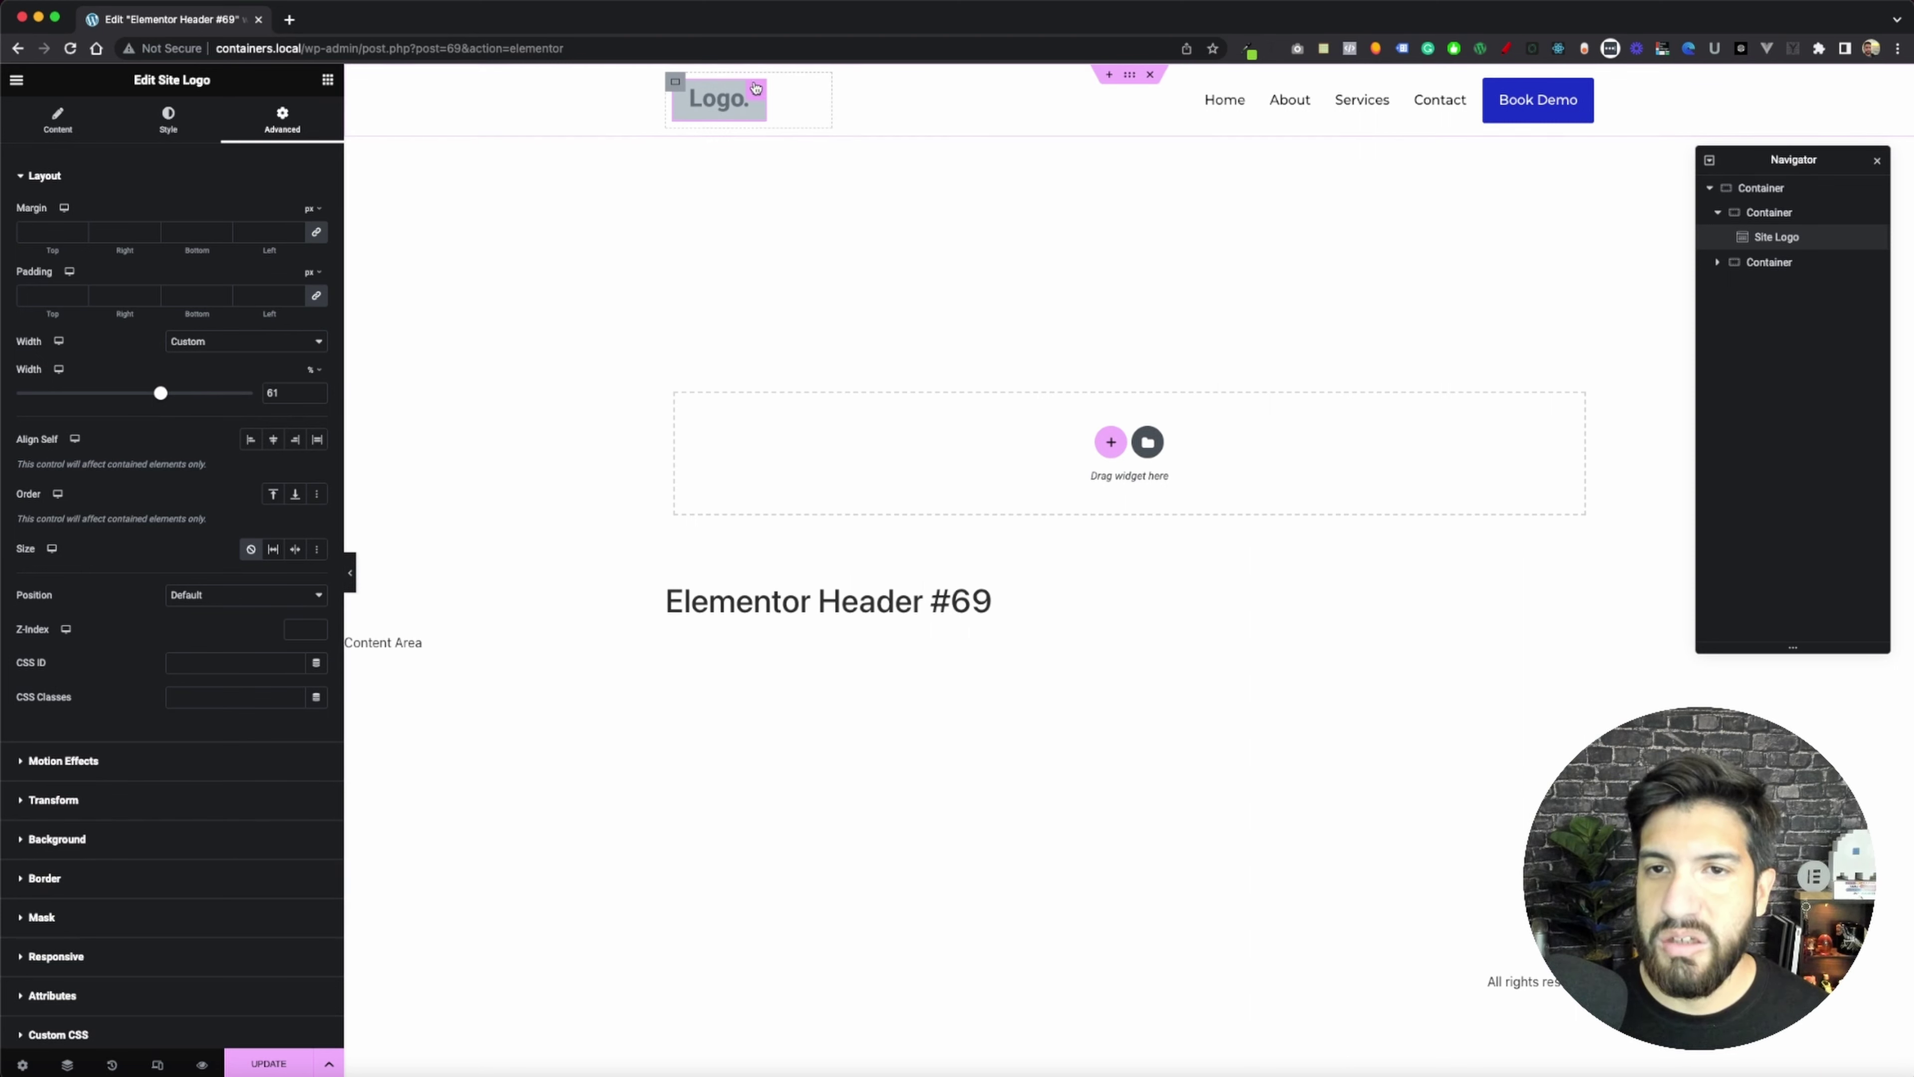
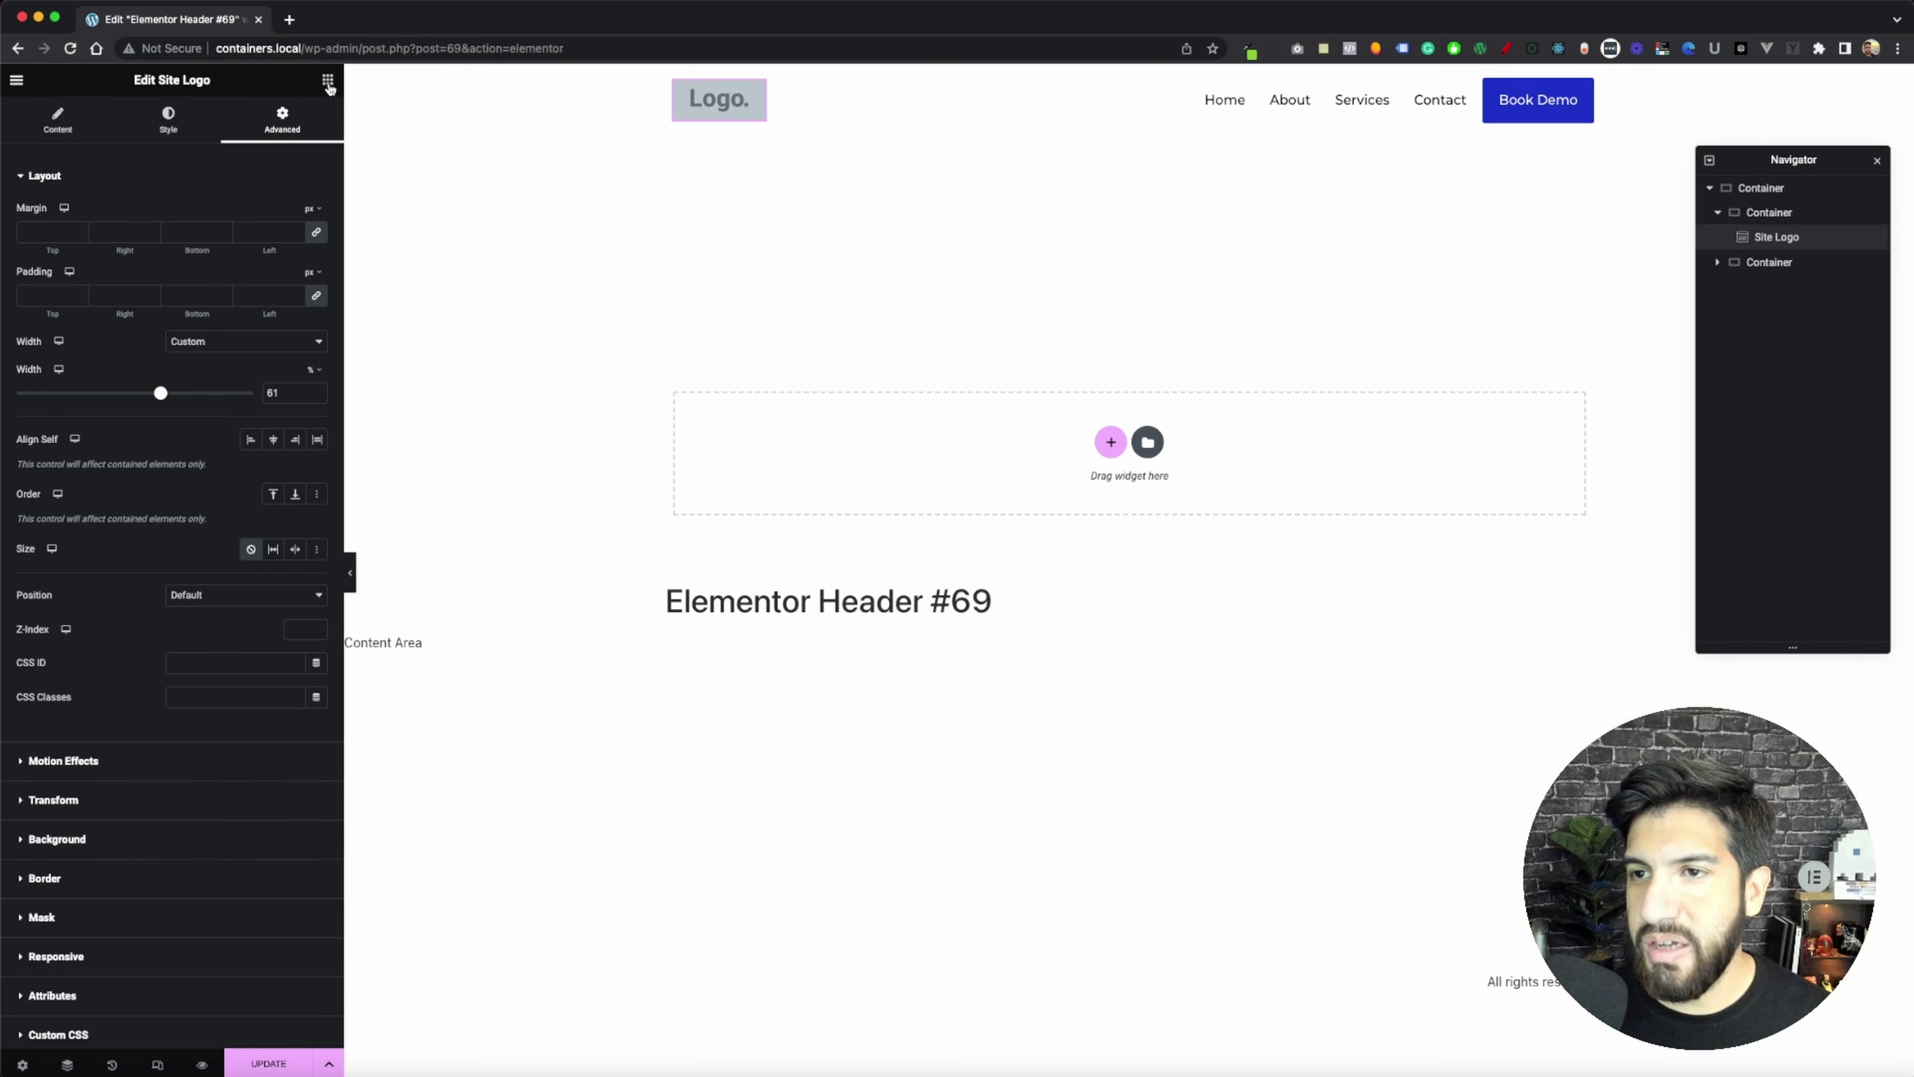
- Add an Image widget below the Site Logo in its container and set the container's direction to horizontal row
{"action": "left_click", "coordinate": [328, 80]}
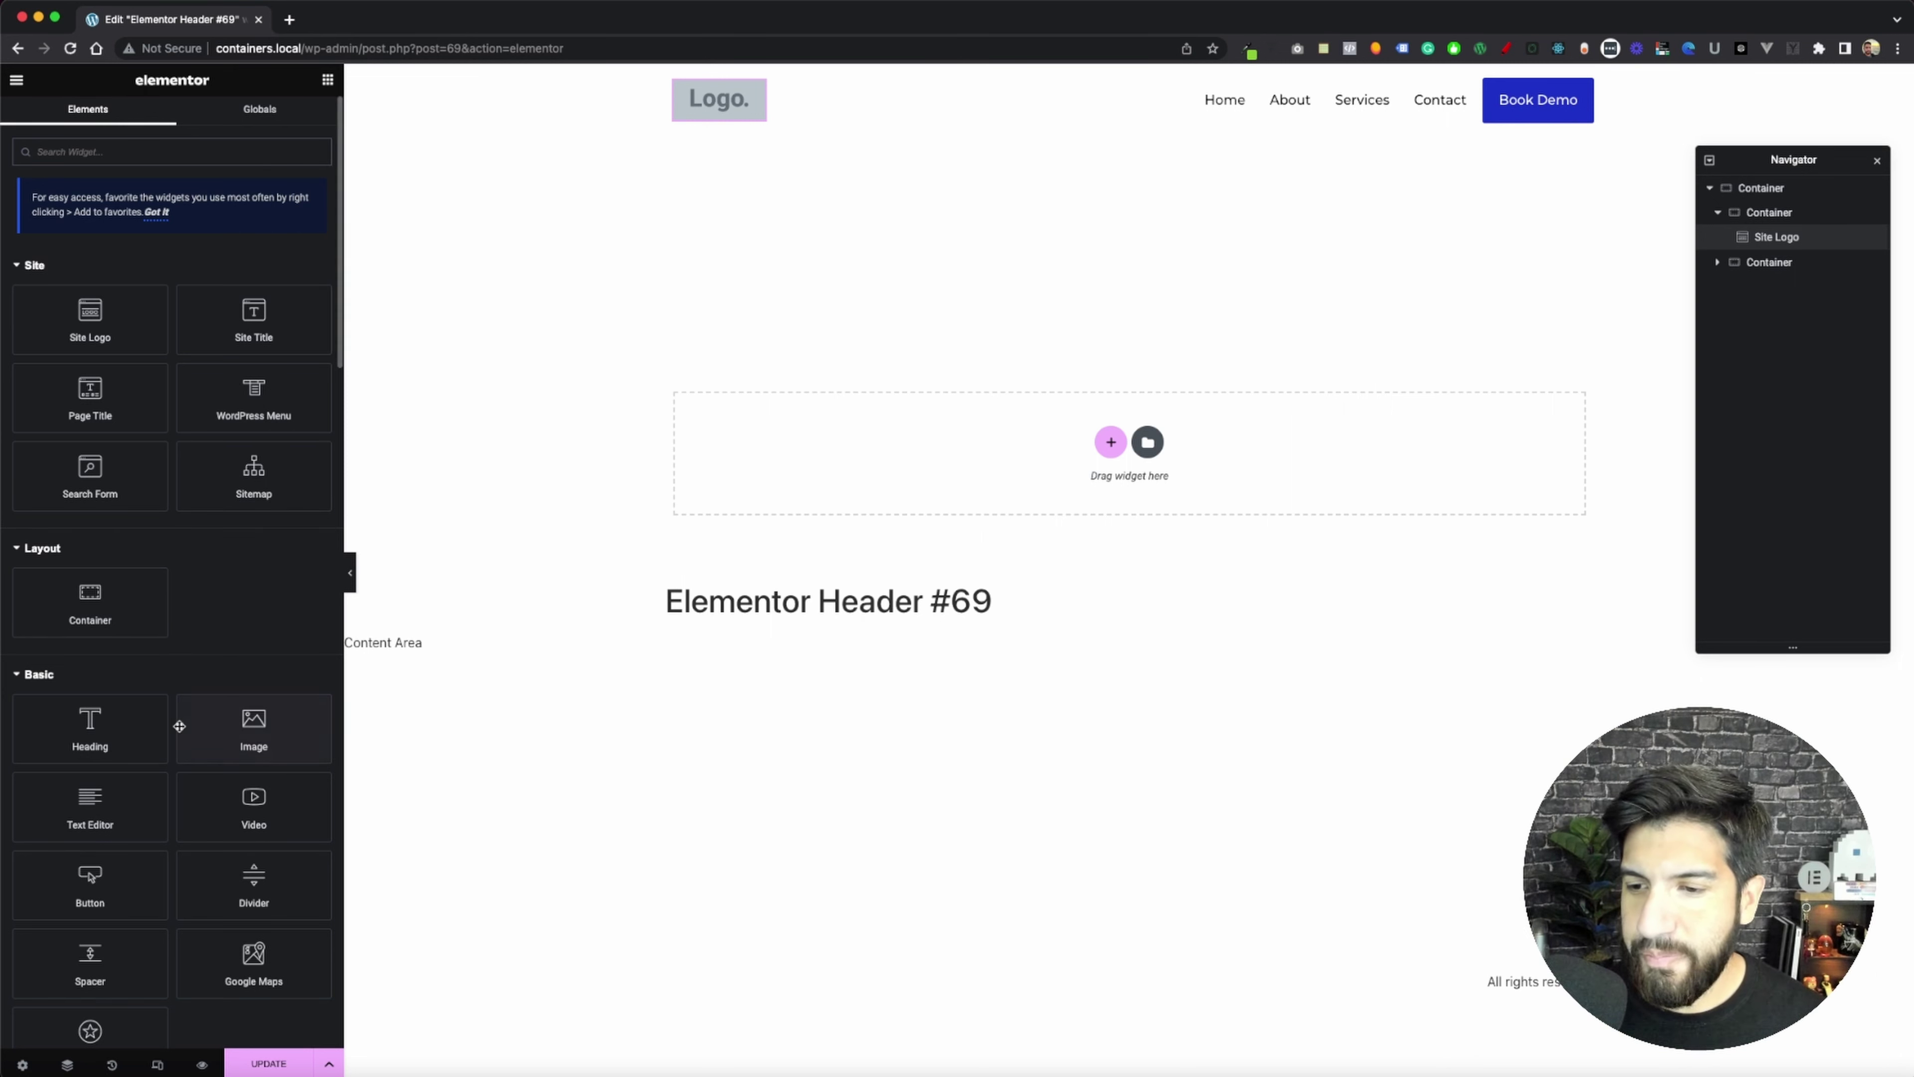
{"action": "left_click_drag", "start_coordinate": [254, 728], "coordinate": [756, 245]}
{"action": "left_click", "coordinate": [676, 83]}
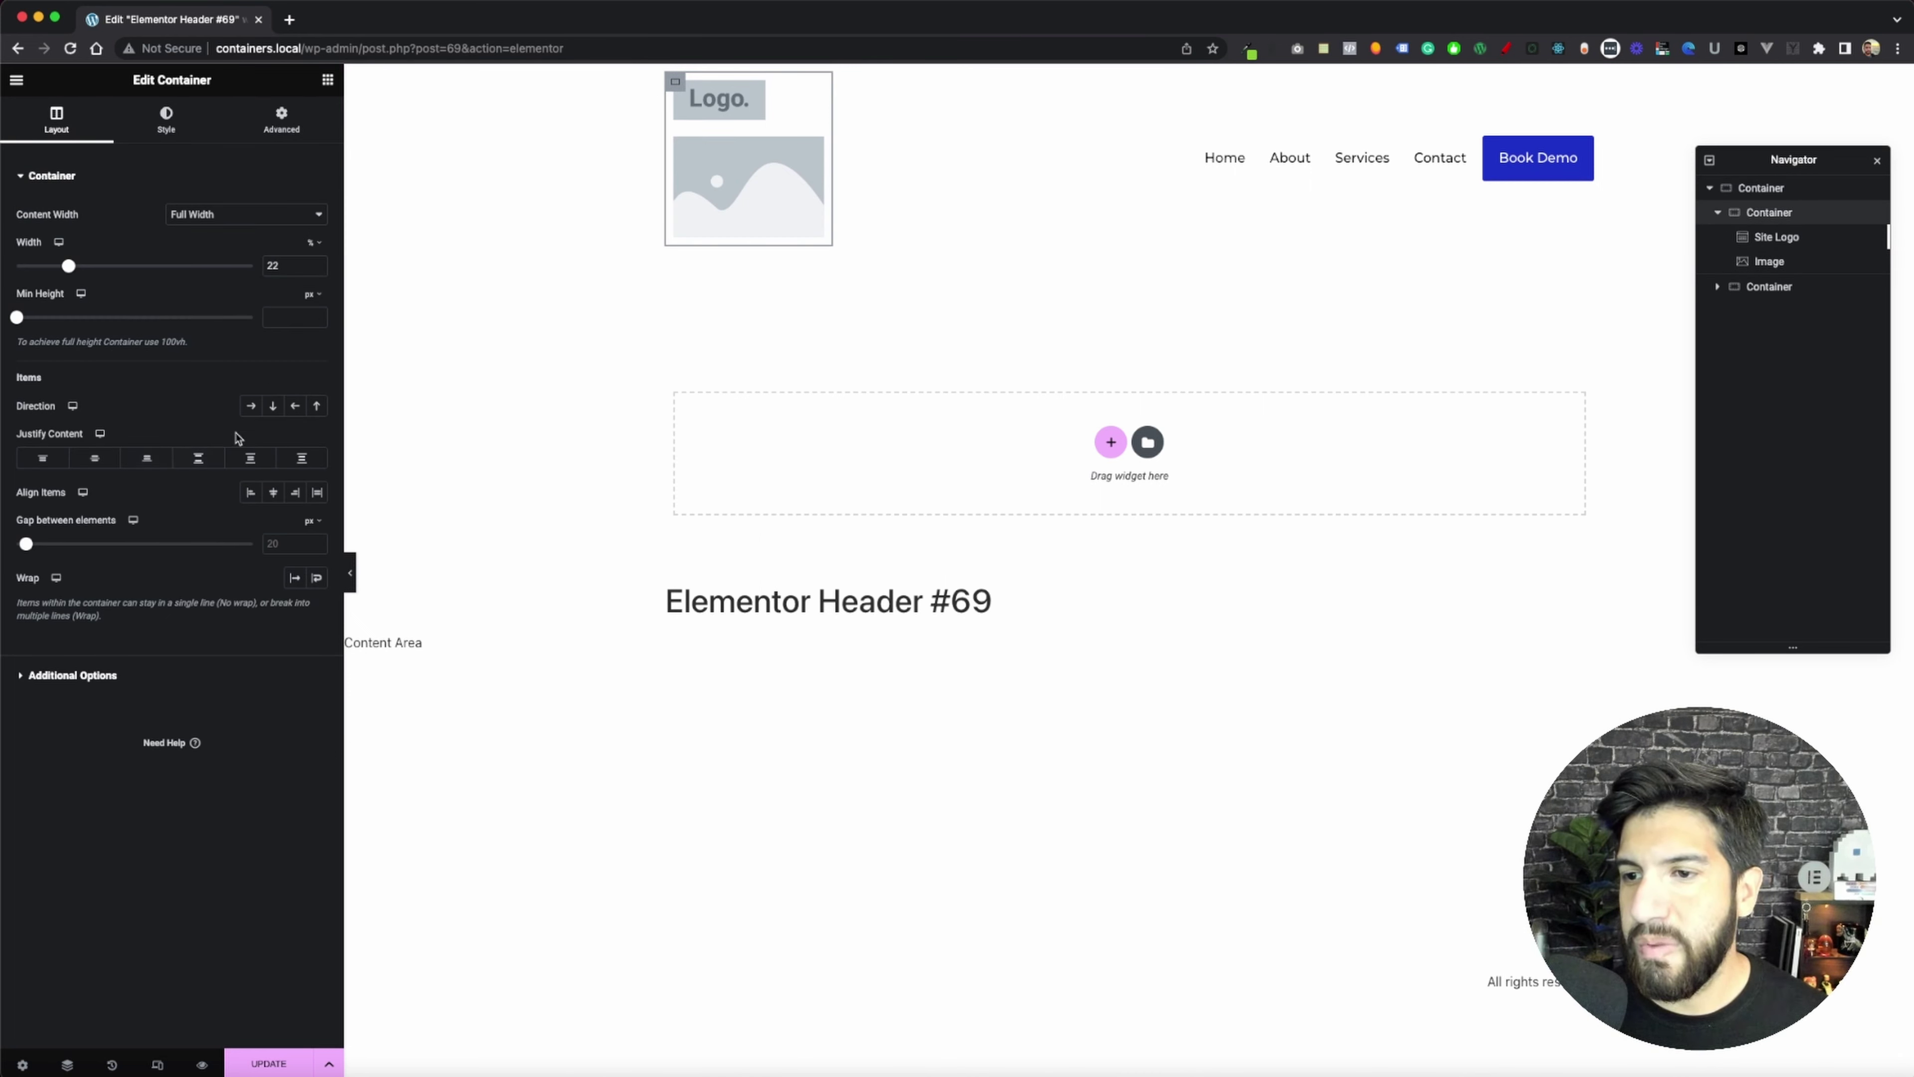
{"action": "left_click", "coordinate": [249, 412]}
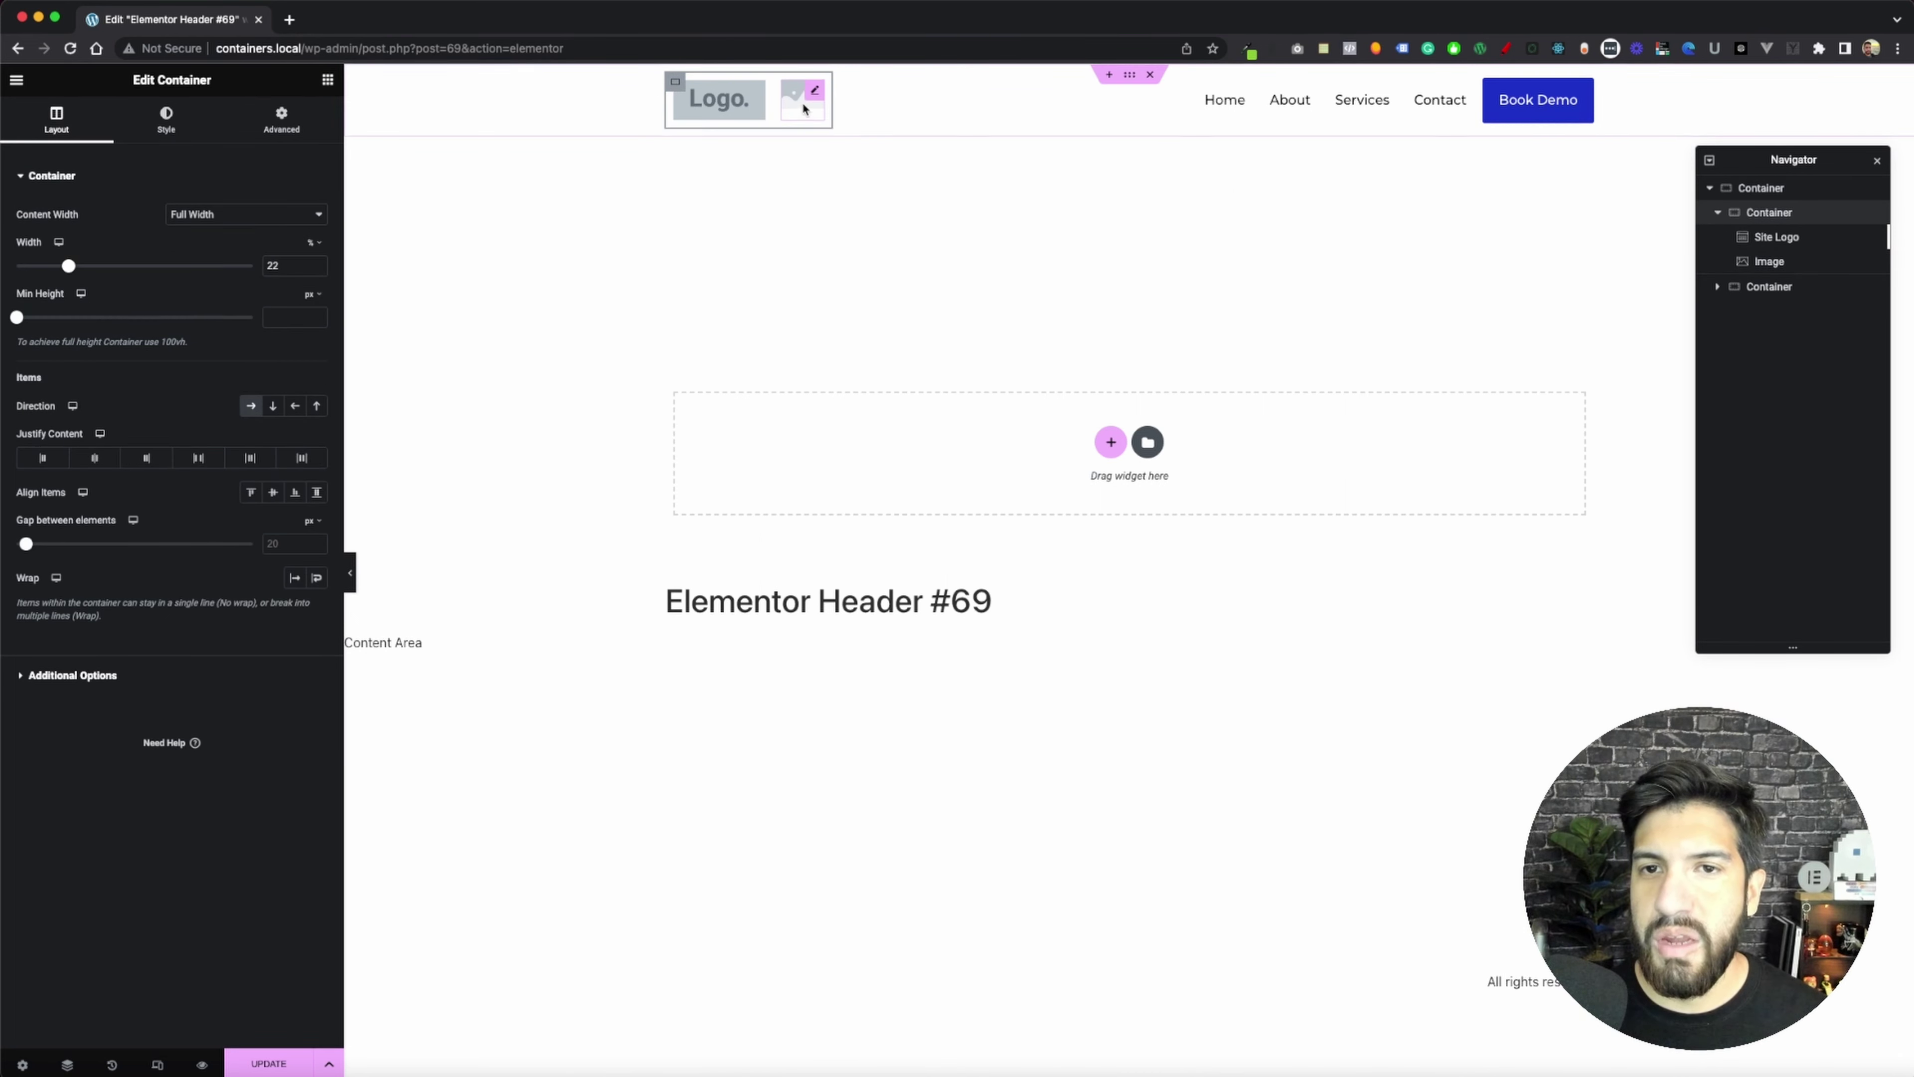
- Open the media library for the new Image widget, and open the Google Fonts Icons page in a new browser tab
{"action": "left_click", "coordinate": [814, 94]}
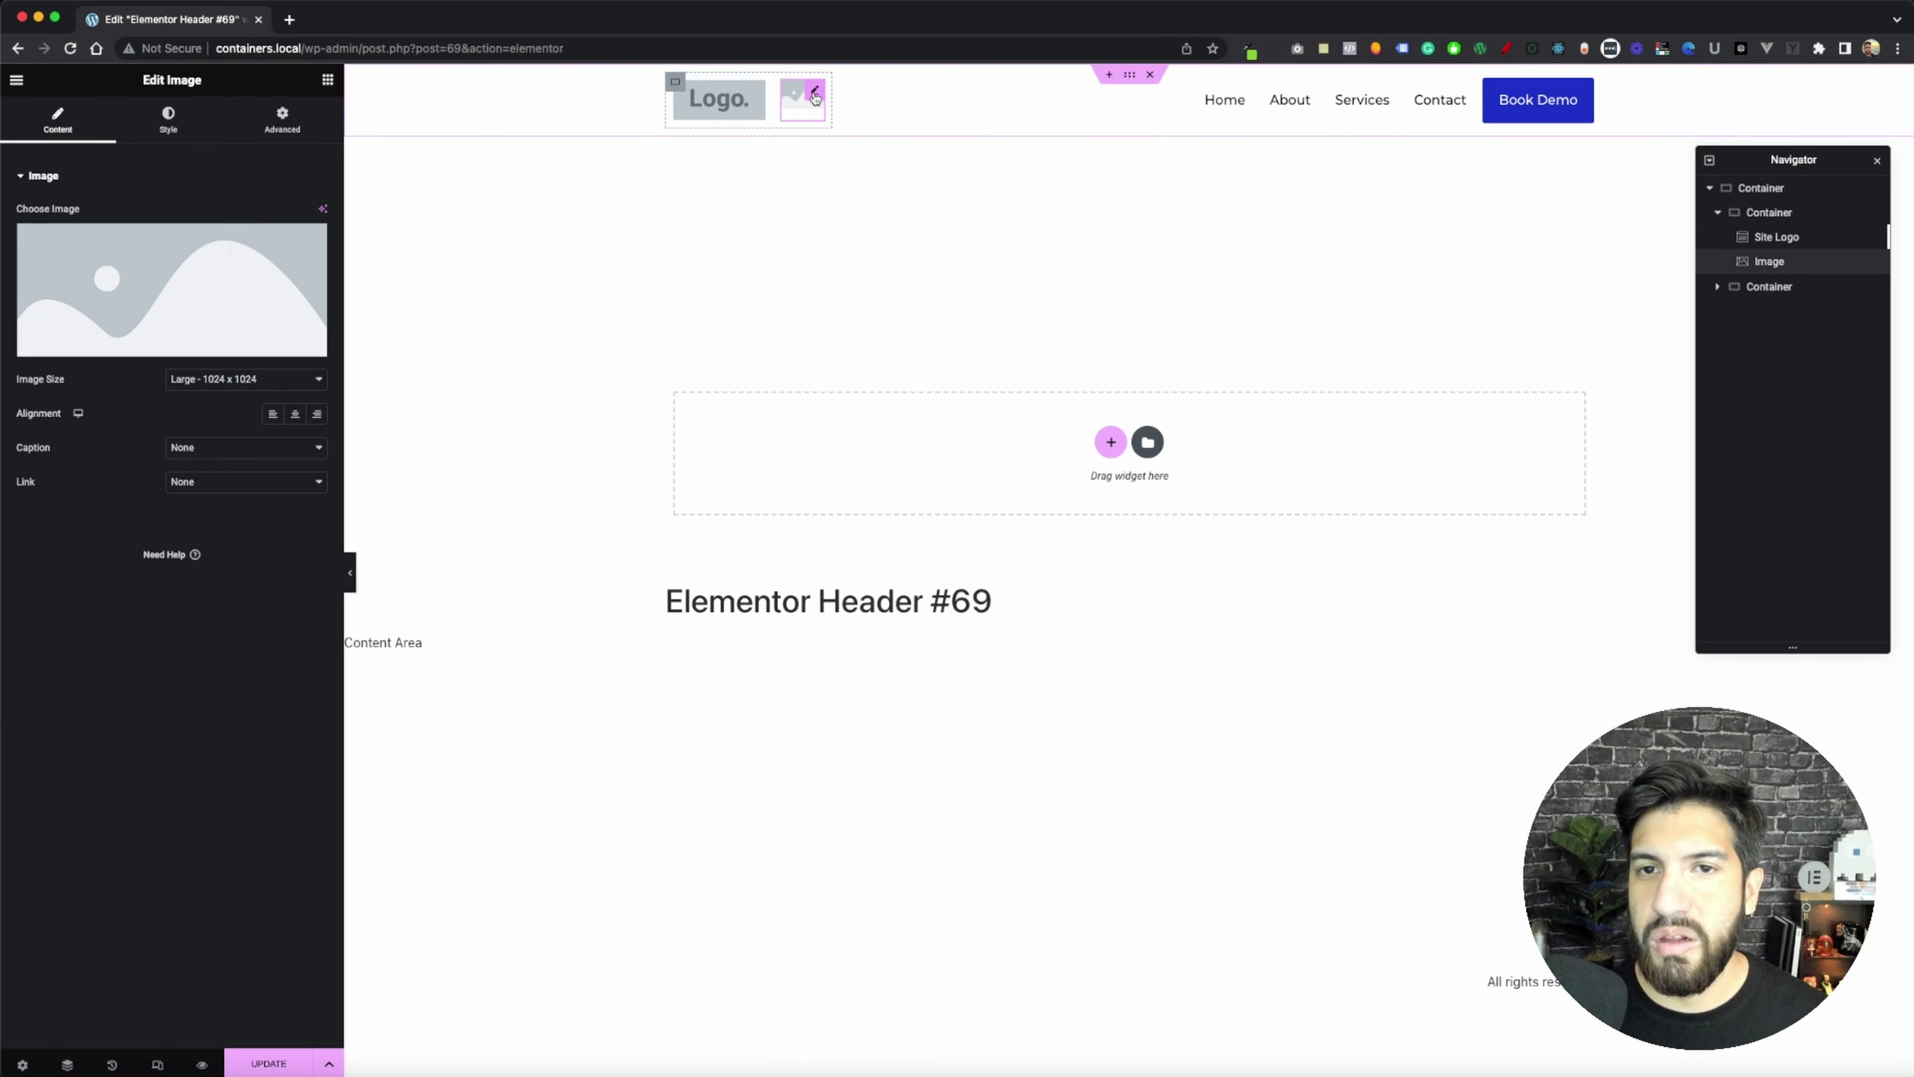
{"action": "left_click", "coordinate": [225, 278]}
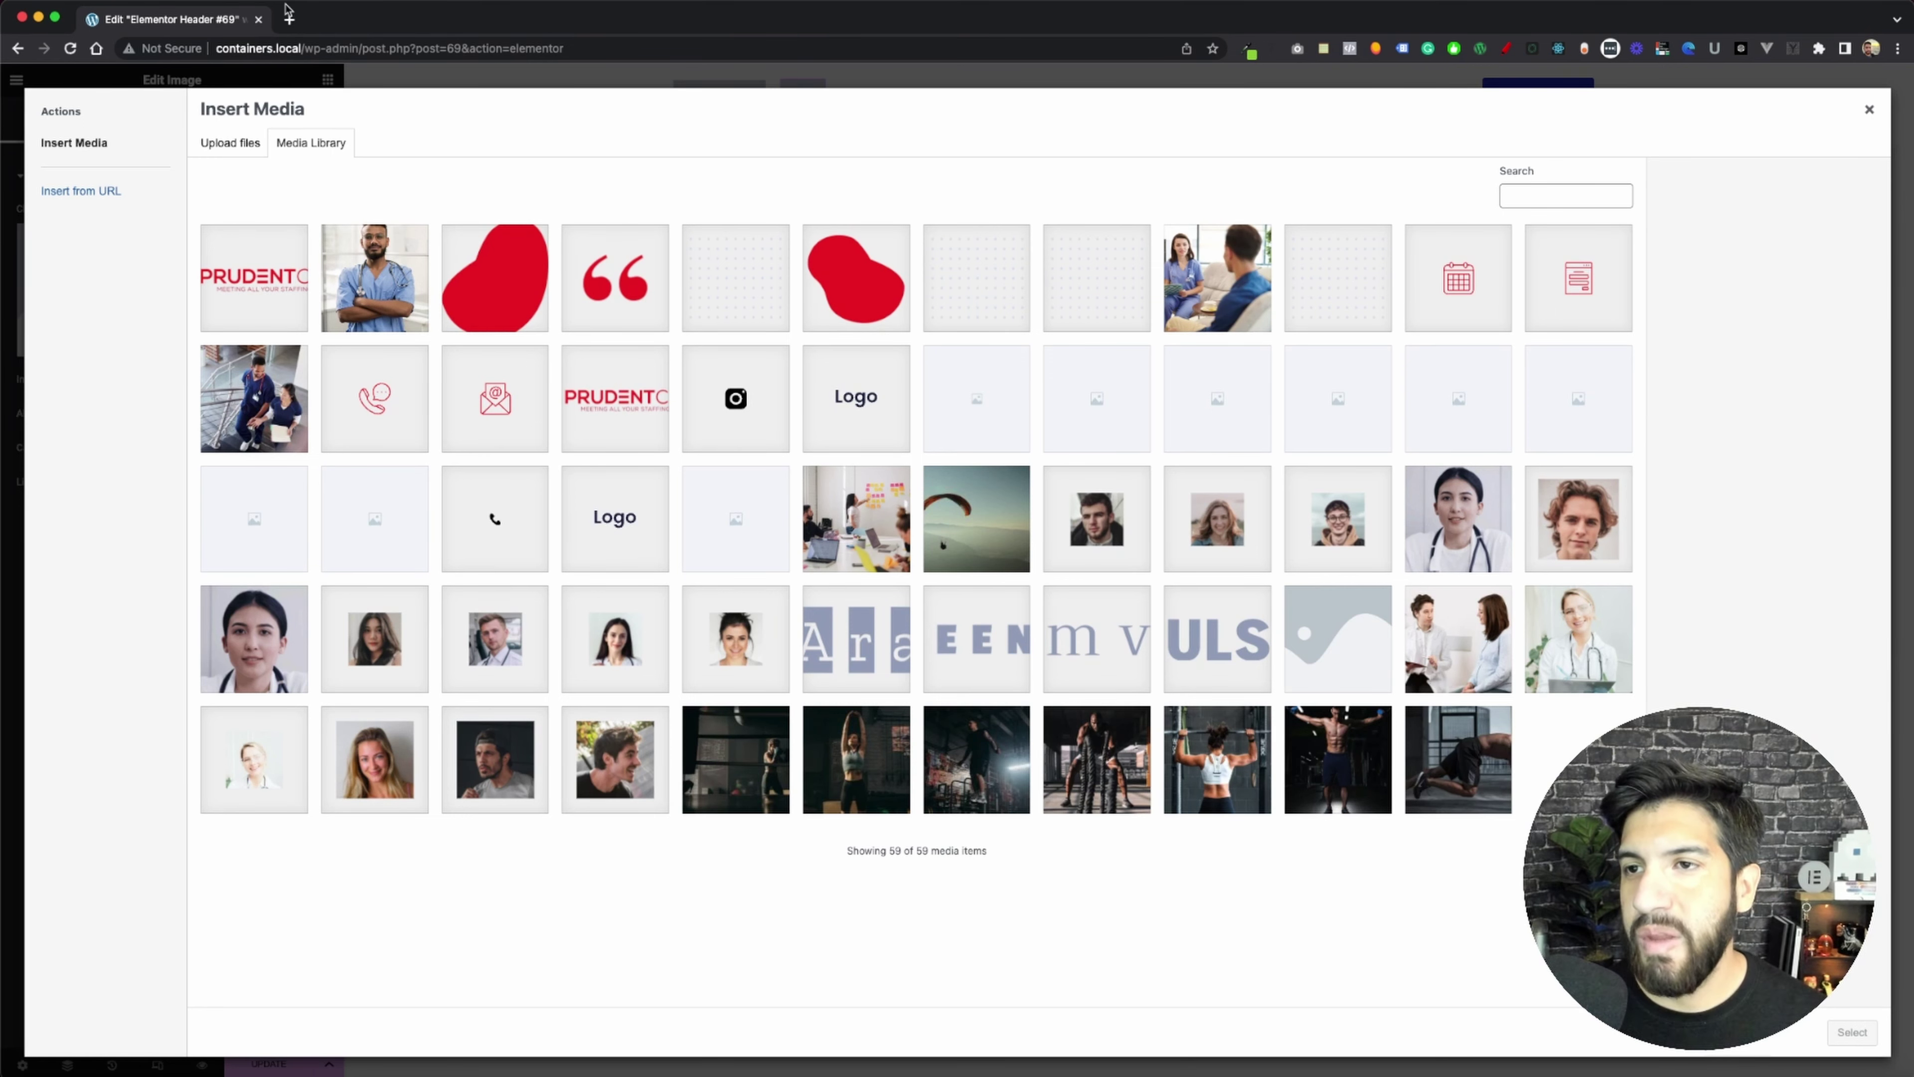
{"action": "left_click", "coordinate": [289, 20]}
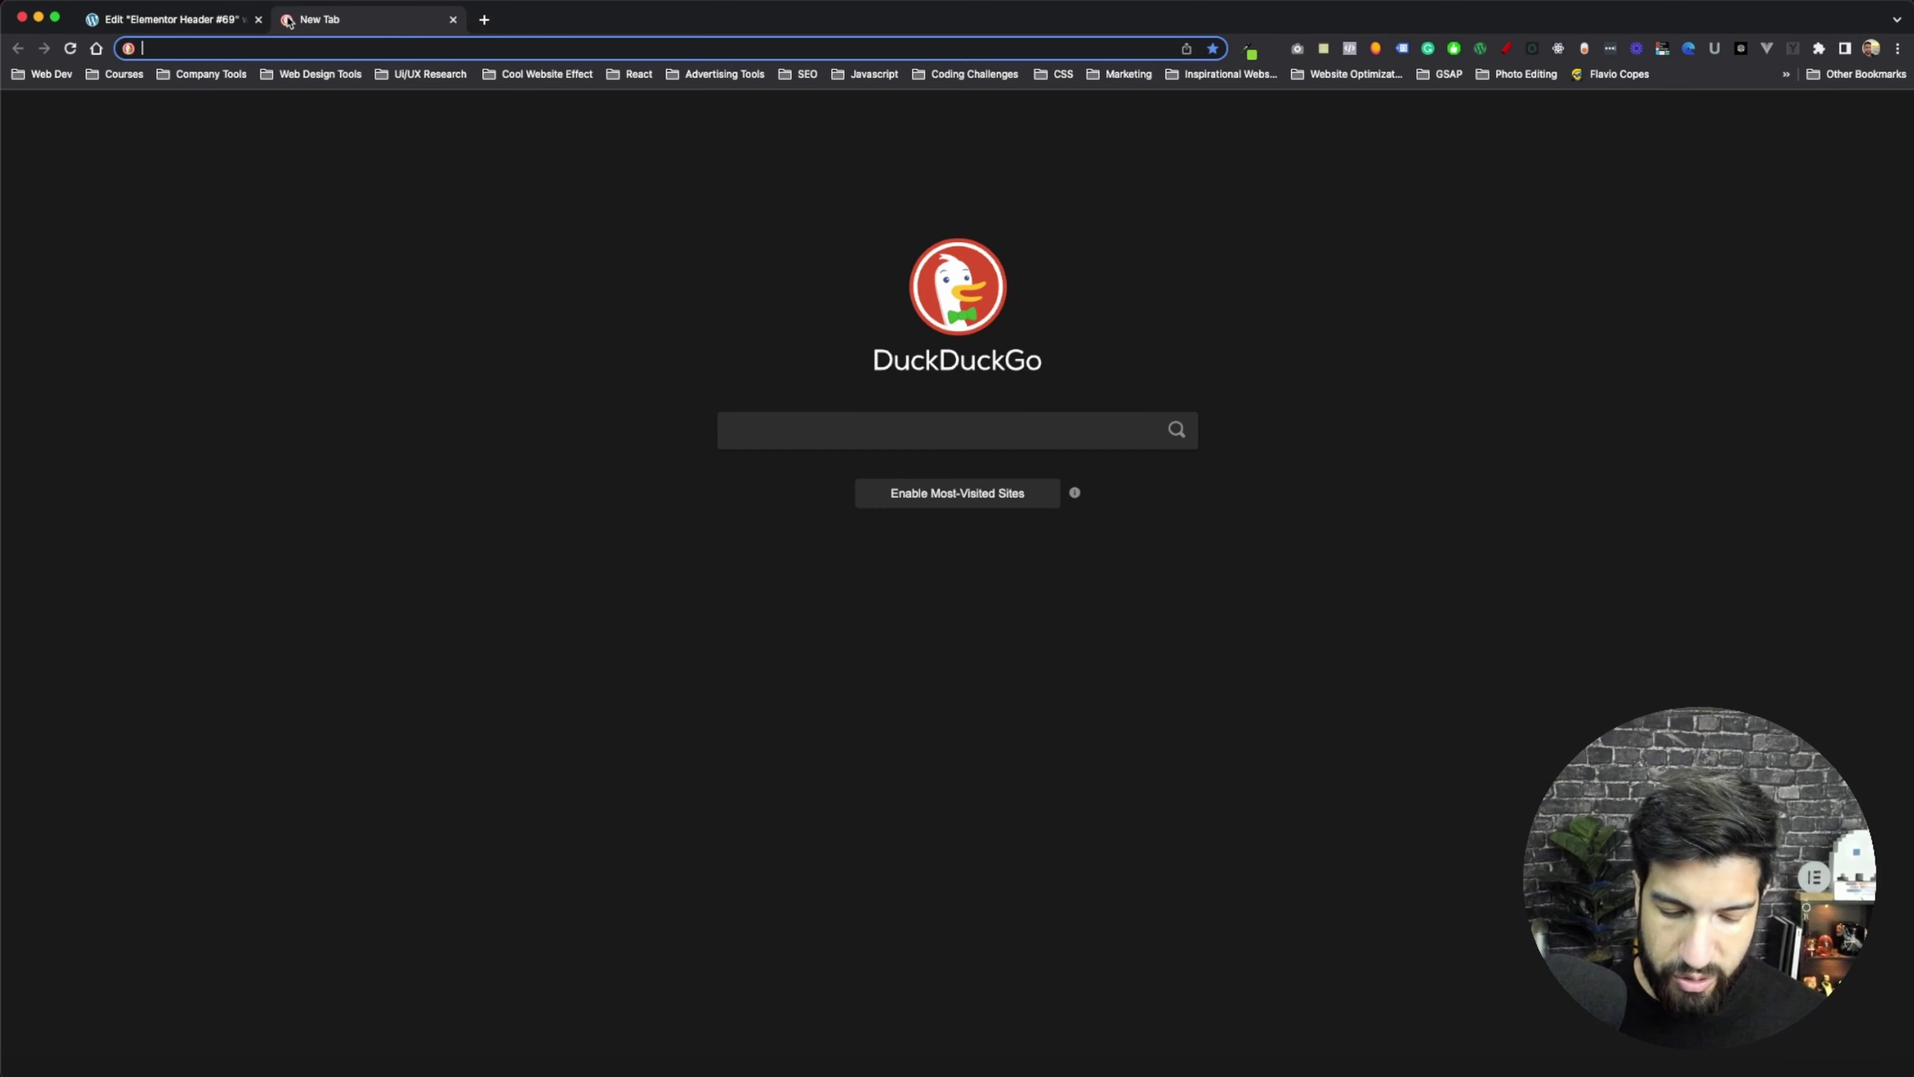
{"action": "type", "text": "fonts"}
{"action": "key", "text": "Return"}
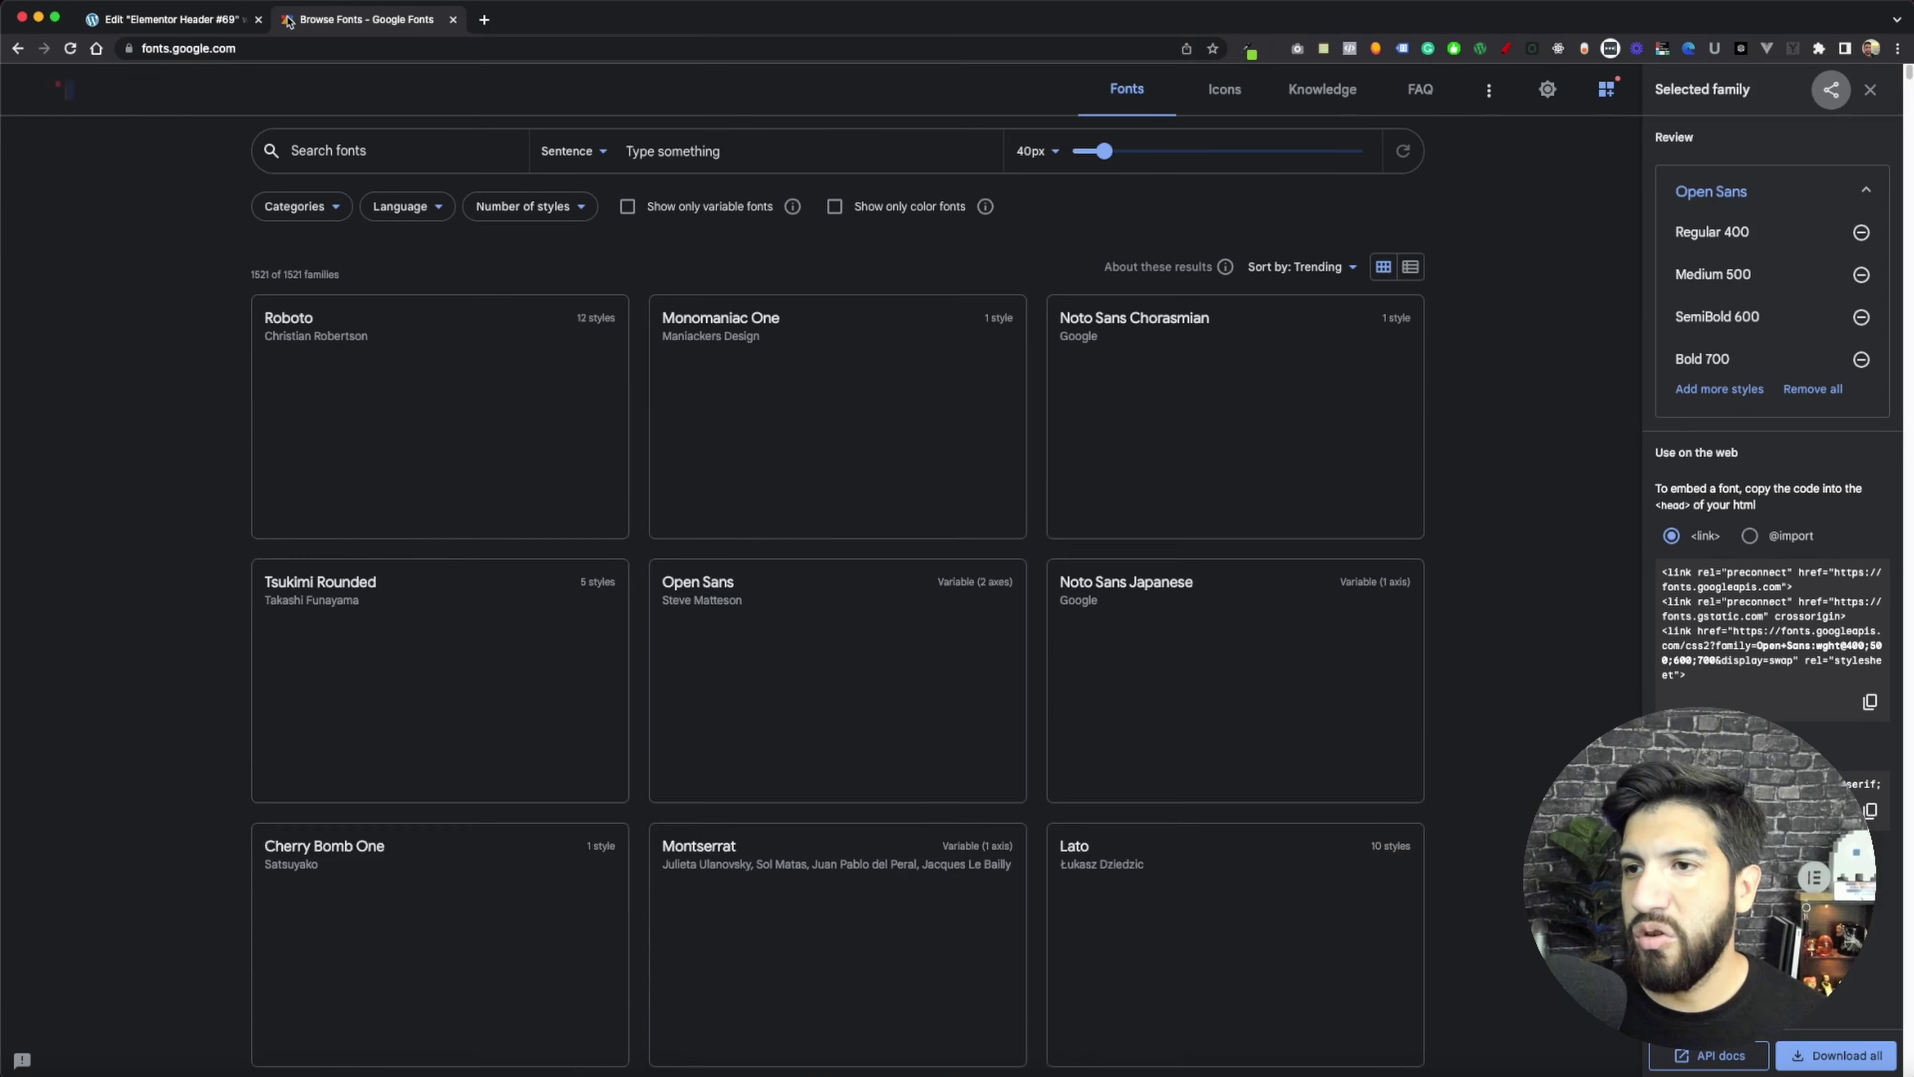
{"action": "left_click", "coordinate": [1238, 106]}
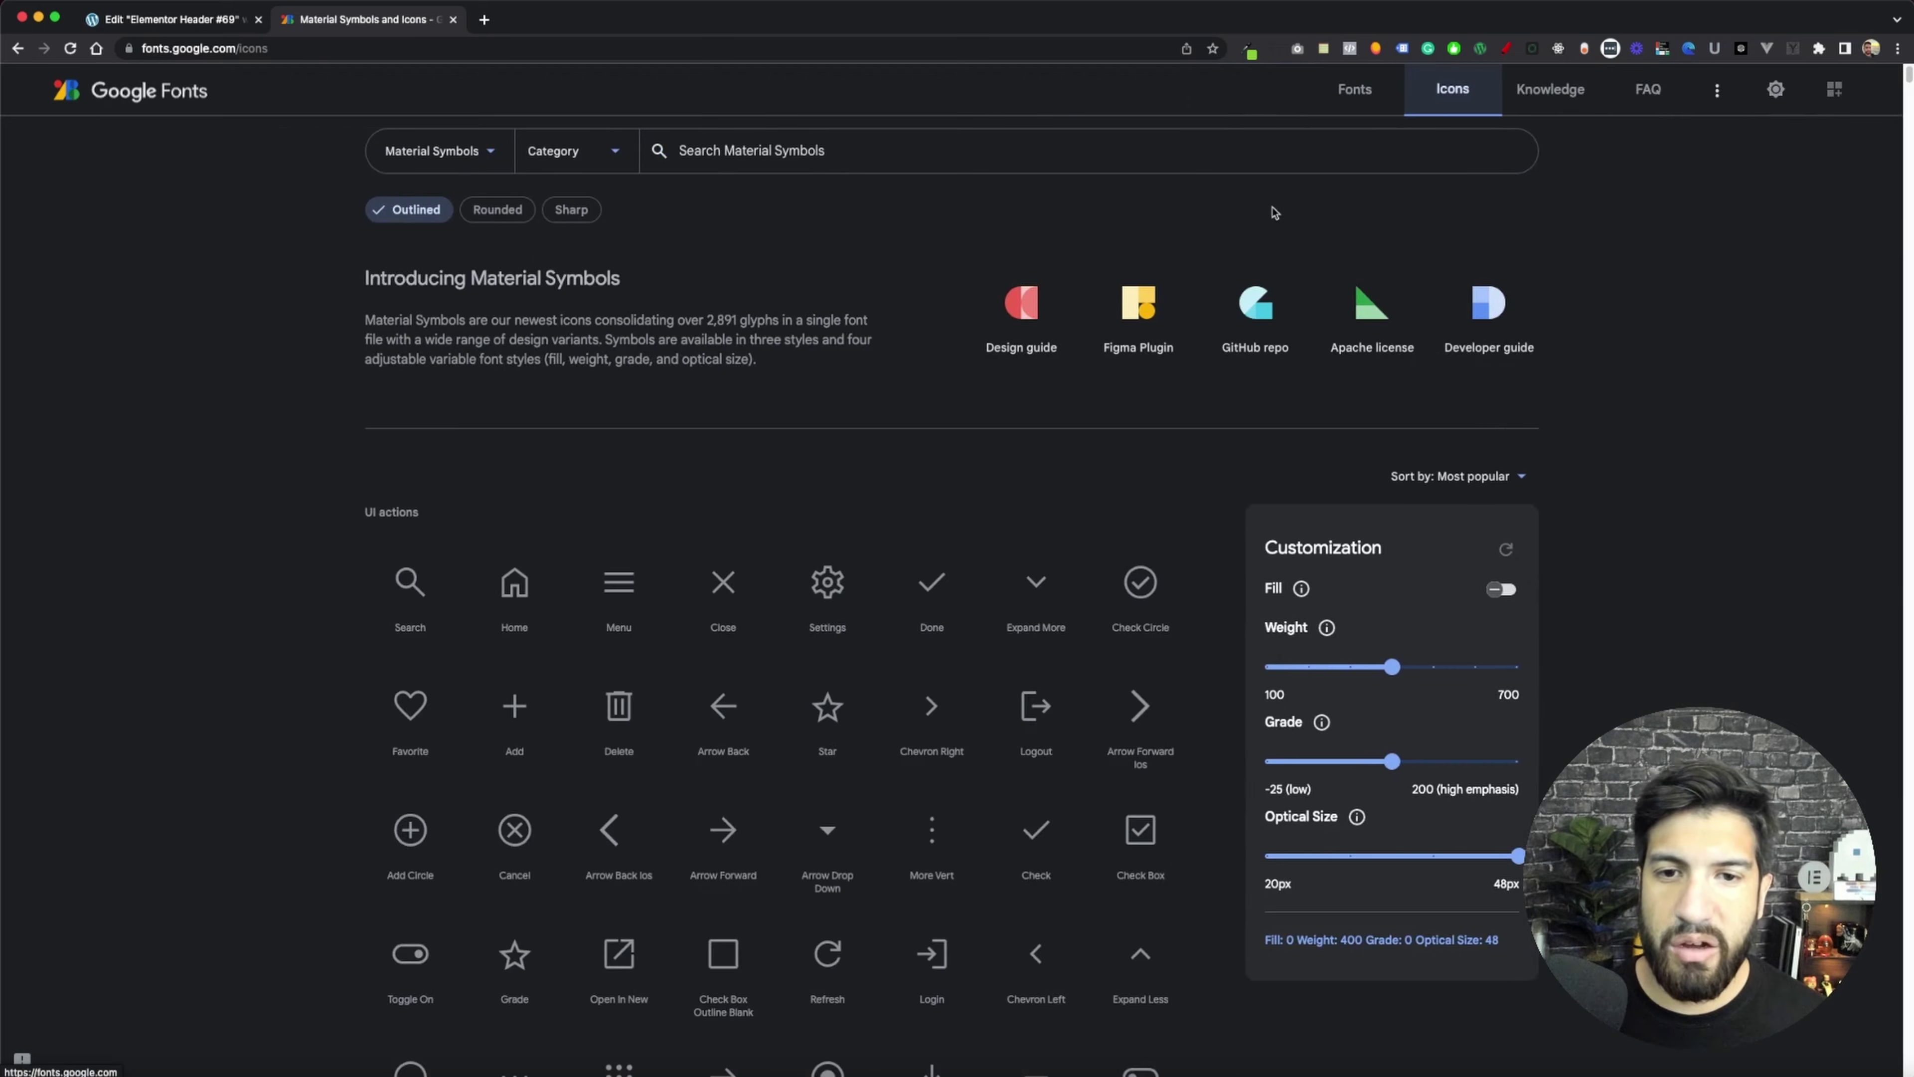
- Download the outlined Menu and Close icons as SVG files
{"action": "left_click", "coordinate": [616, 604]}
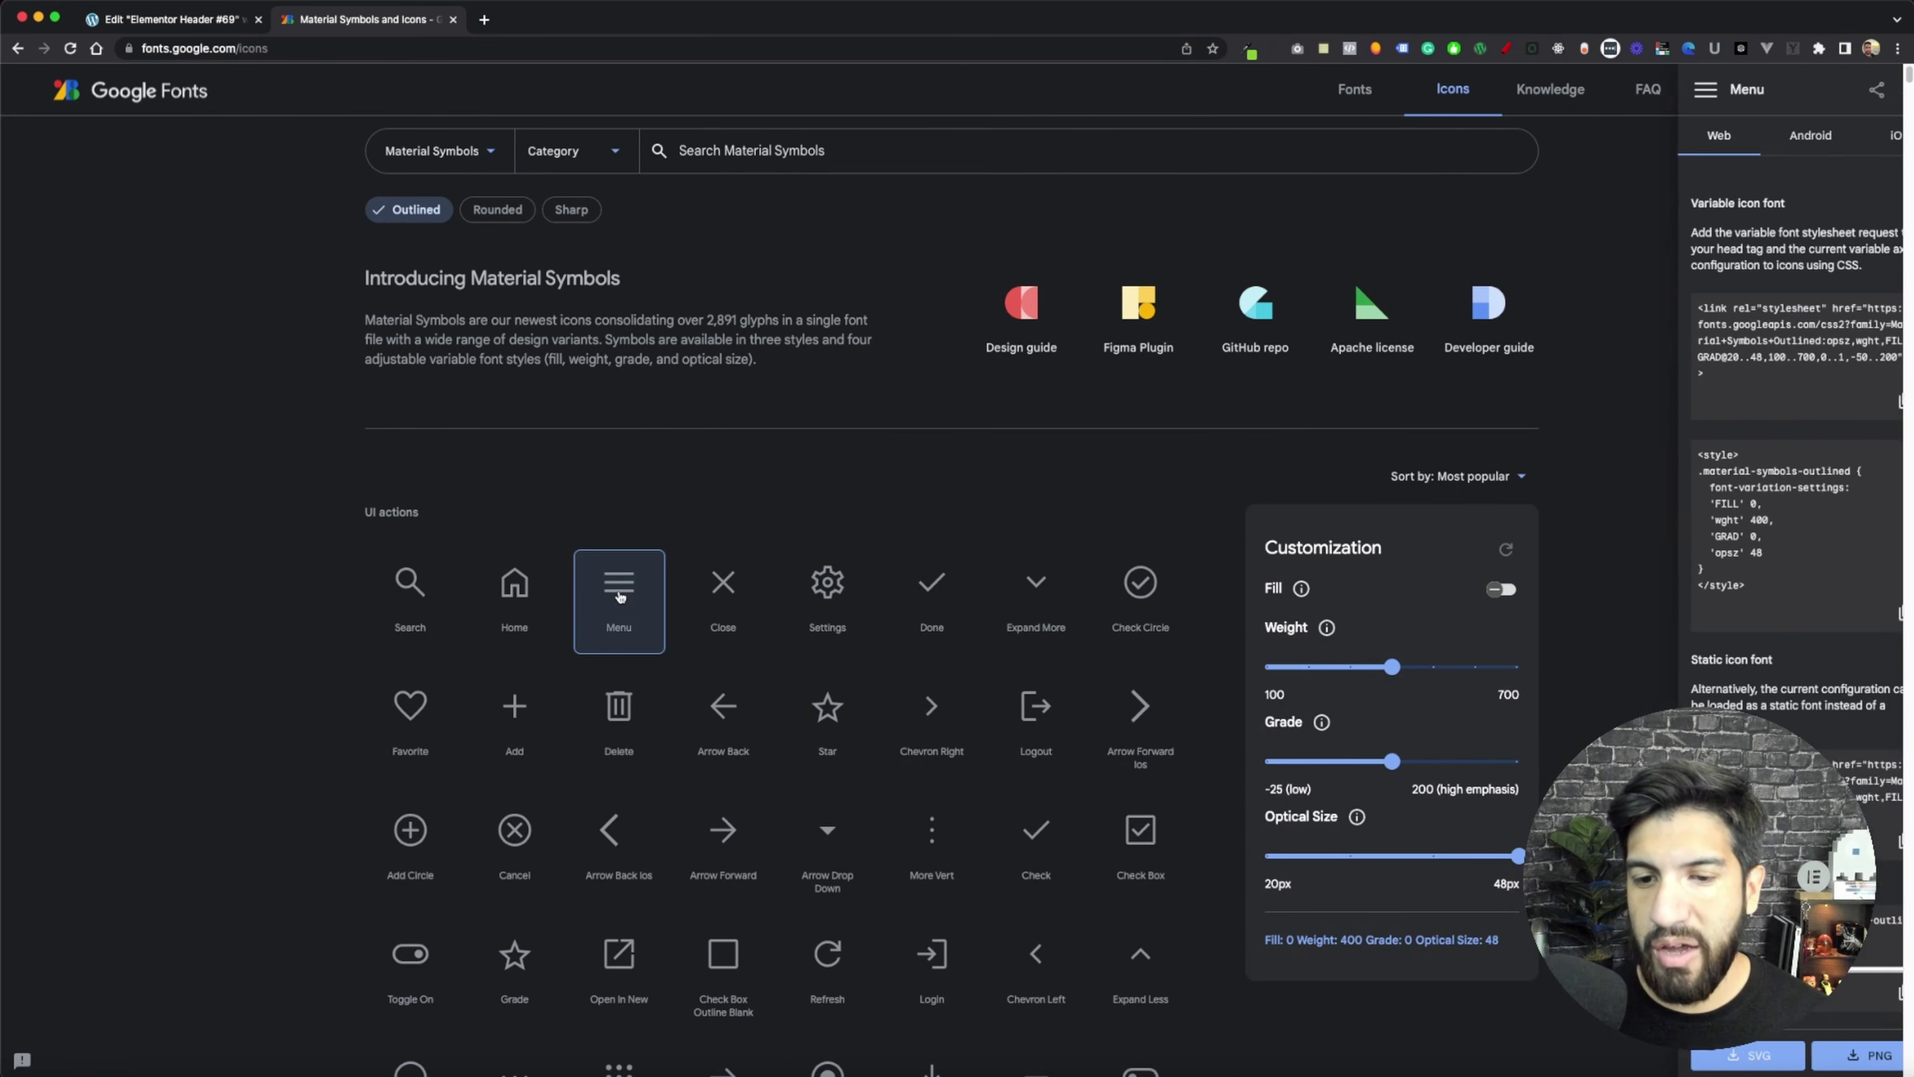
{"action": "left_click", "coordinate": [1739, 1065]}
{"action": "left_click", "coordinate": [736, 613]}
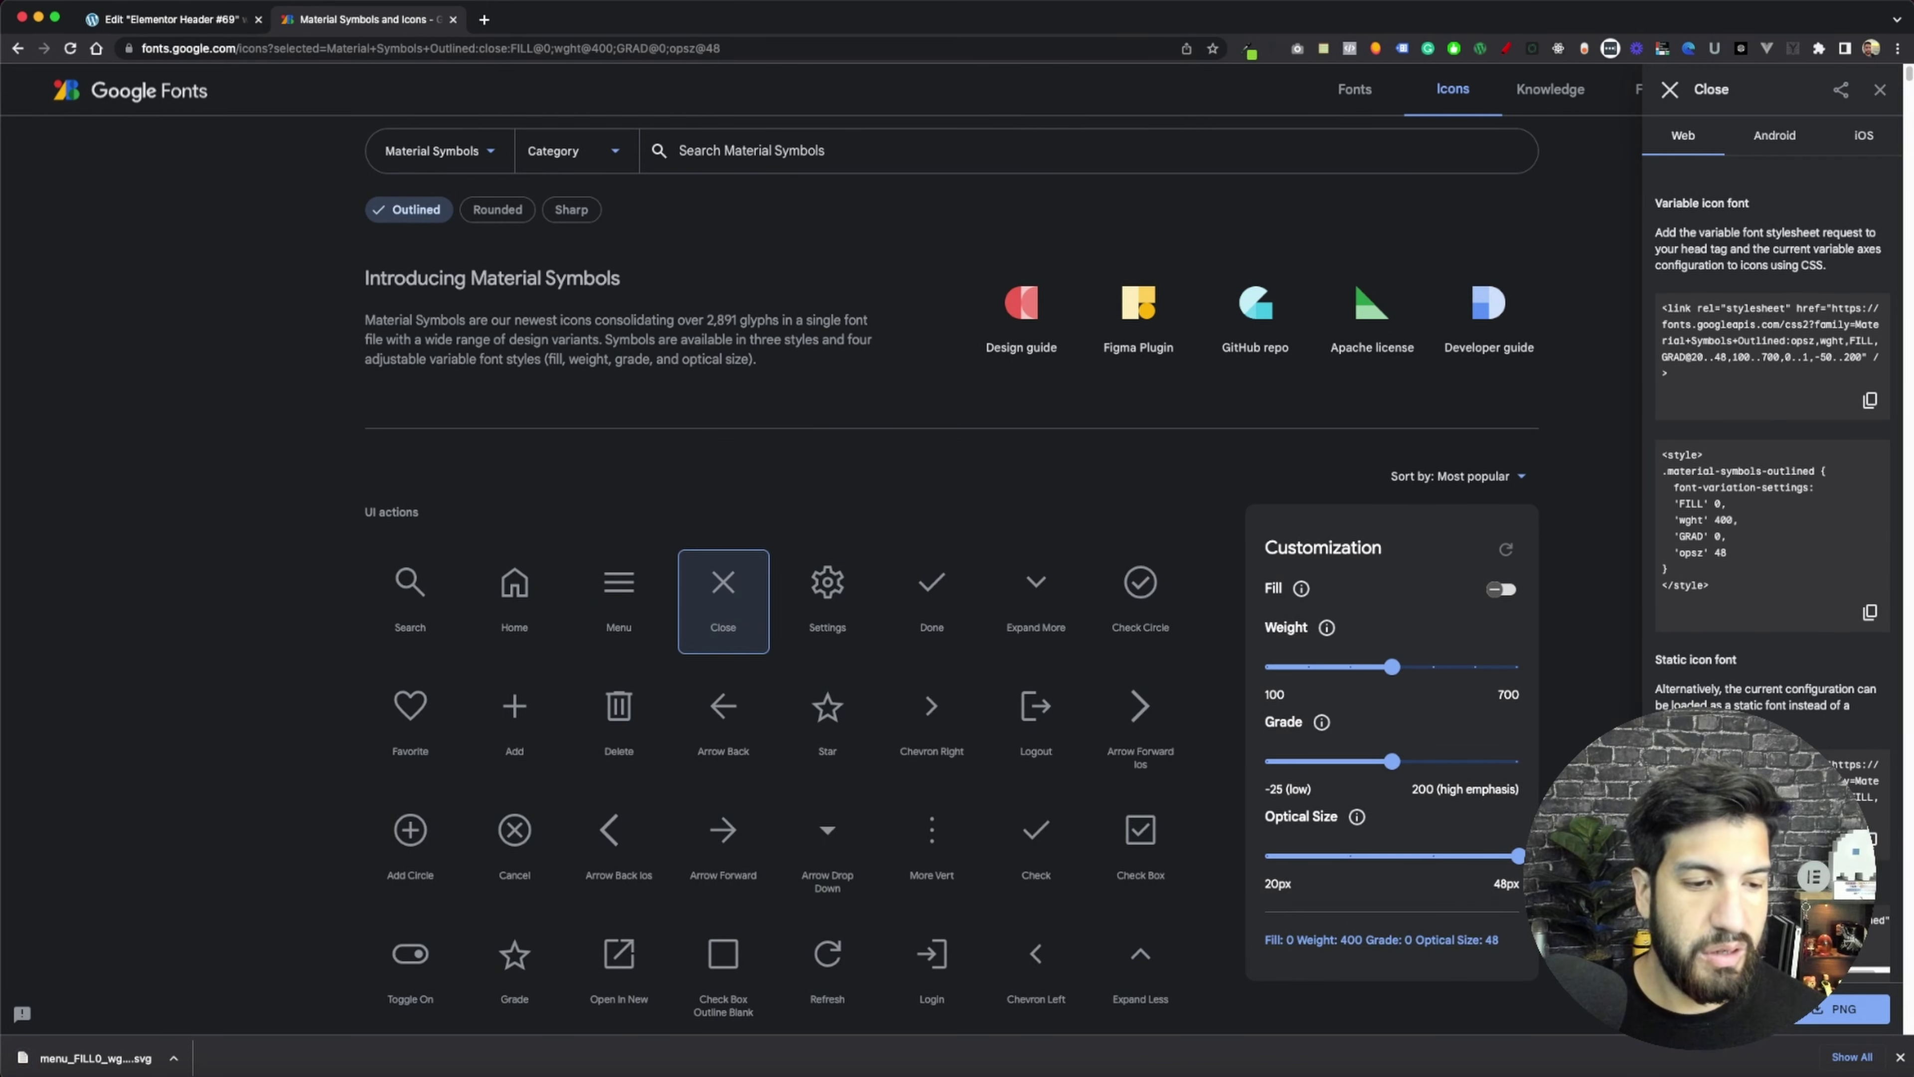
{"action": "left_click", "coordinate": [1756, 1008]}
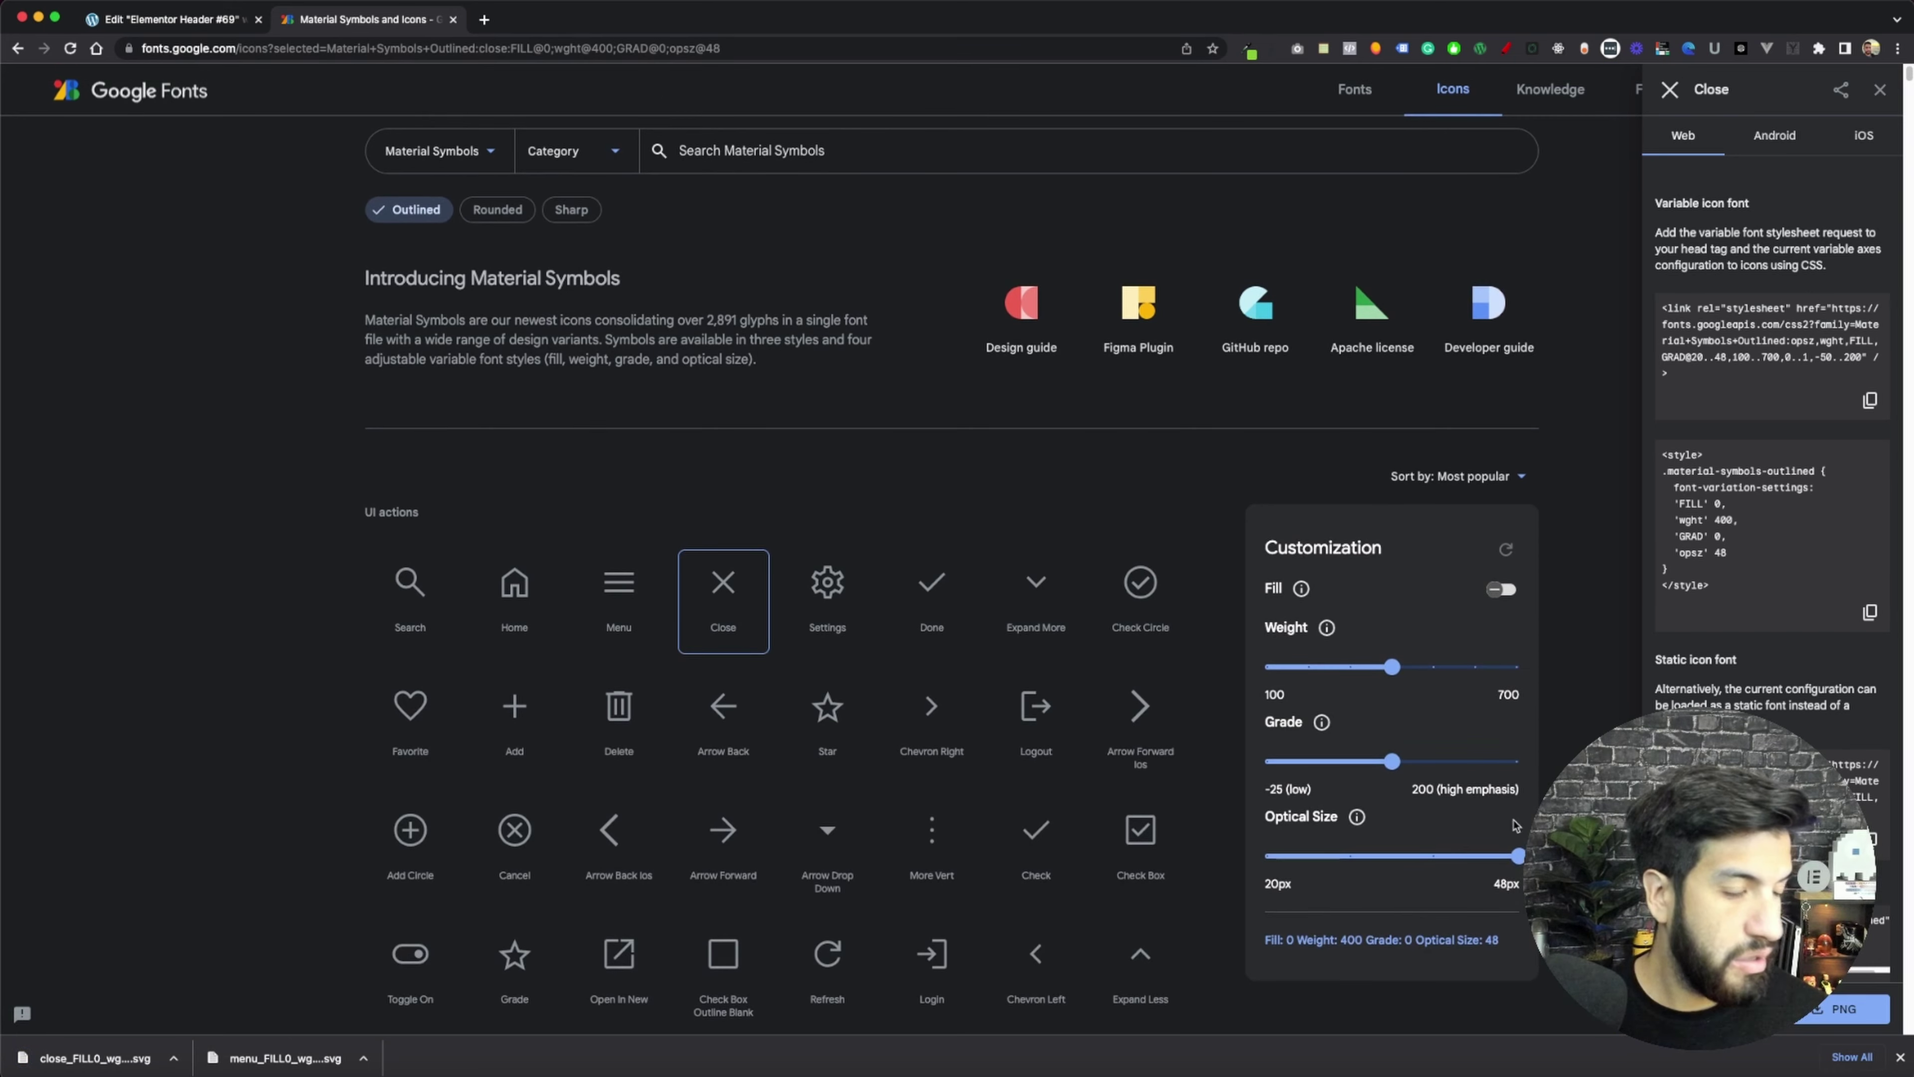
{"action": "scroll", "coordinate": [822, 550], "scroll_direction": "down", "scroll_amount": 4}
{"action": "scroll", "coordinate": [1770, 453], "scroll_direction": "down", "scroll_amount": 2}
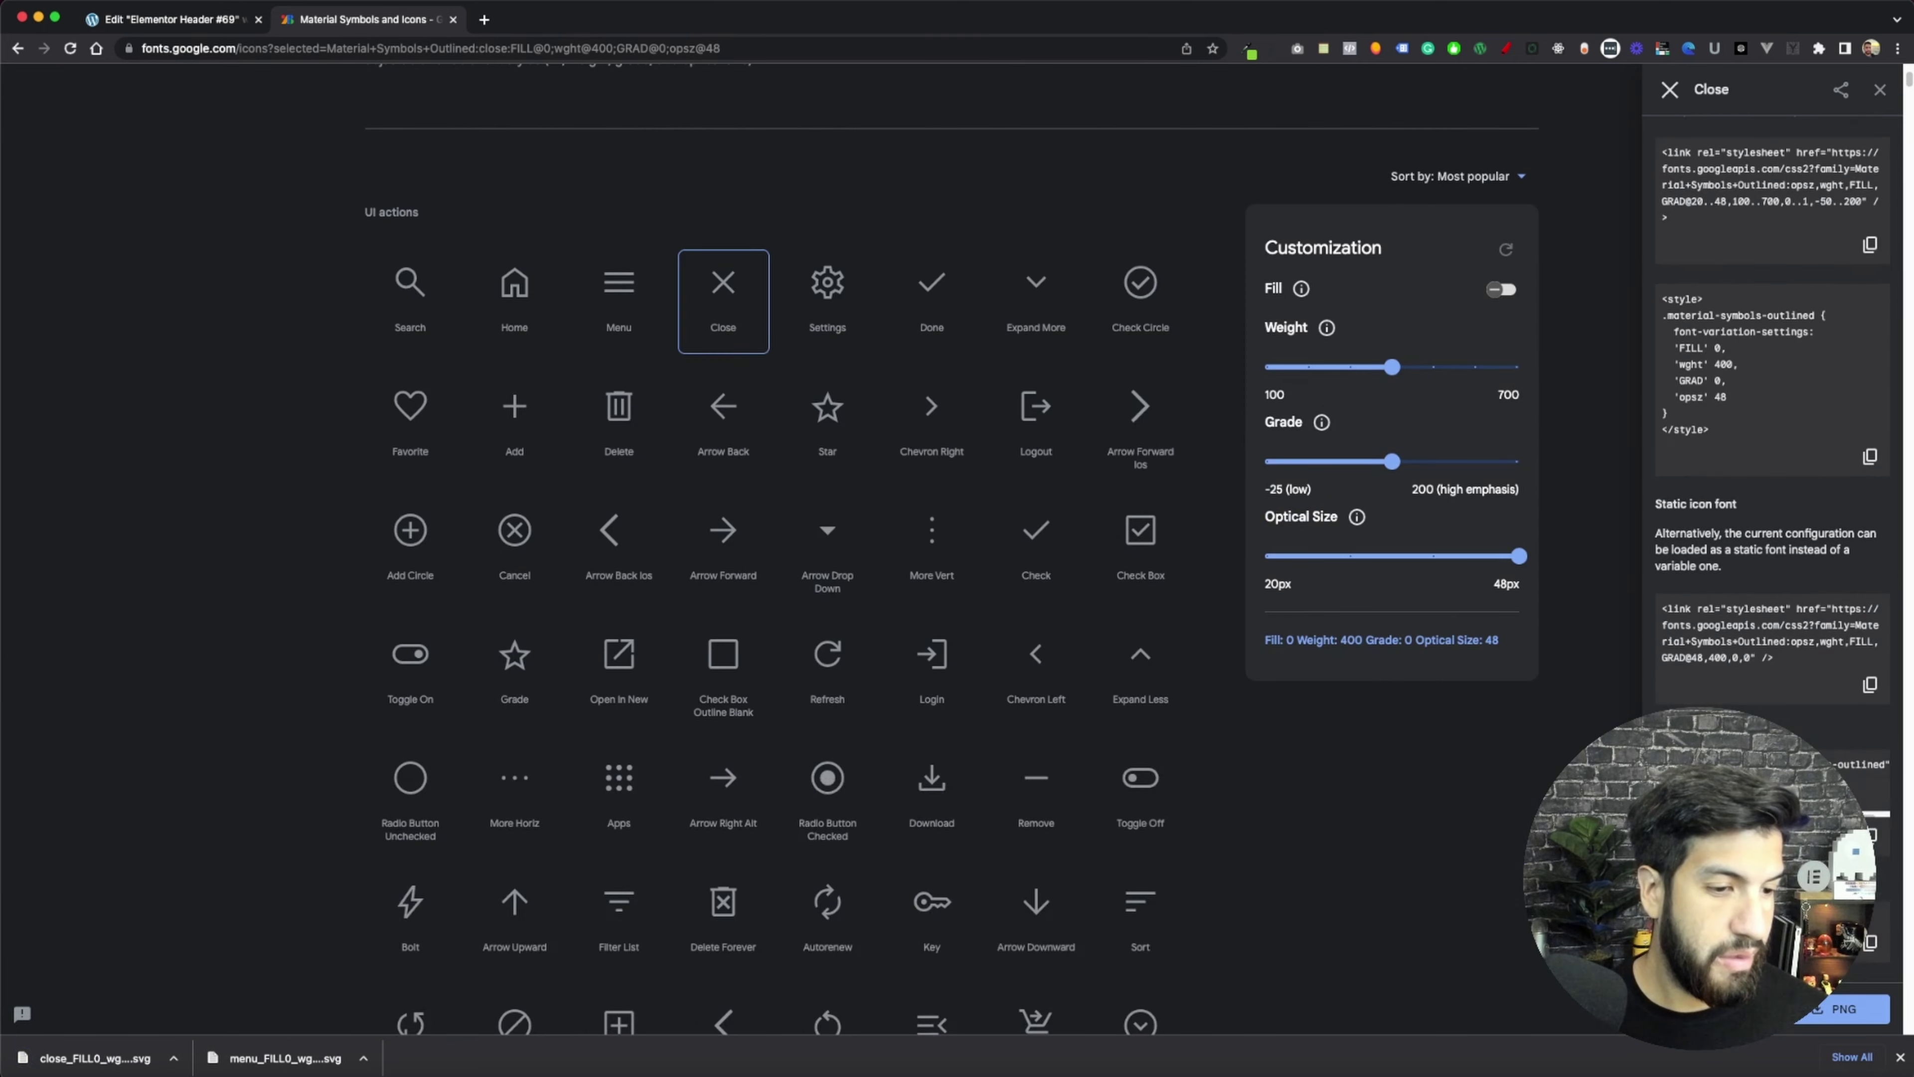
{"action": "scroll", "coordinate": [1771, 452], "scroll_direction": "up", "scroll_amount": 2}
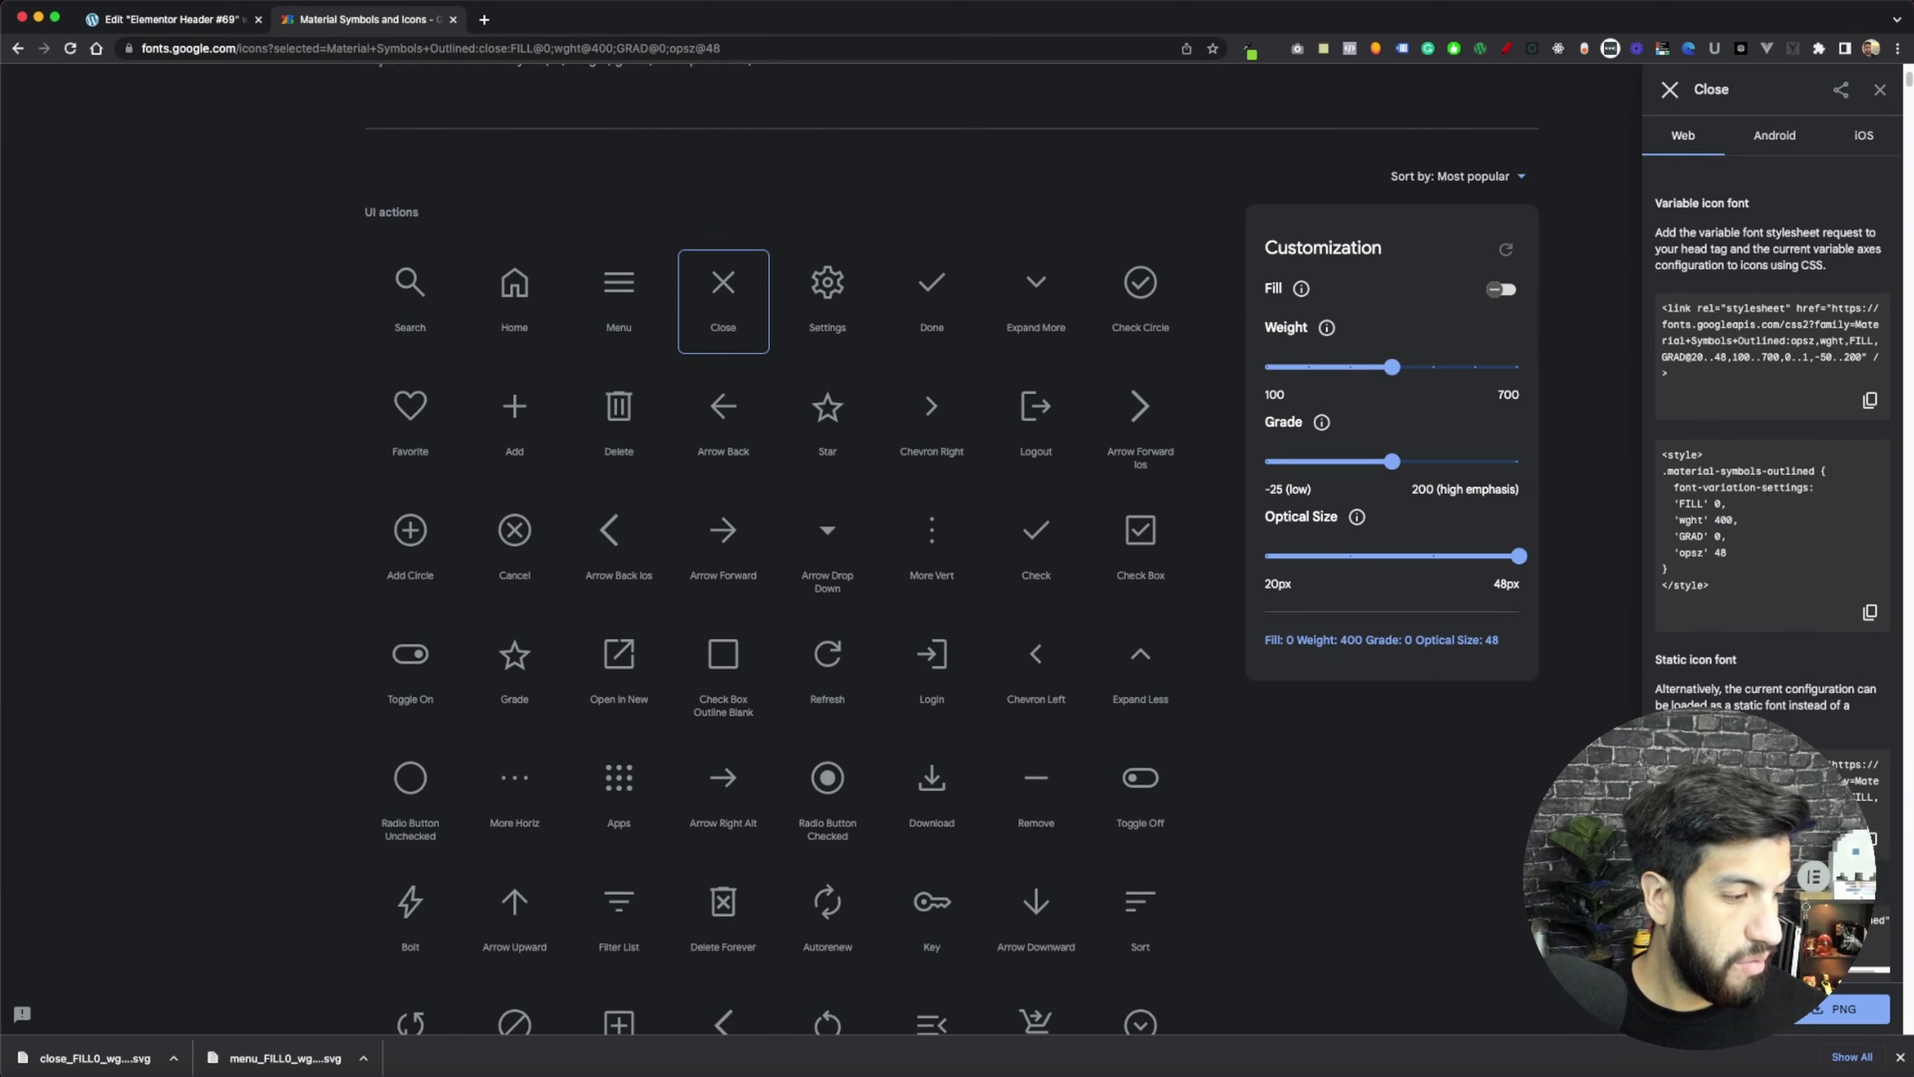
{"action": "left_click_drag", "start_coordinate": [1699, 880], "coordinate": [1533, 817]}
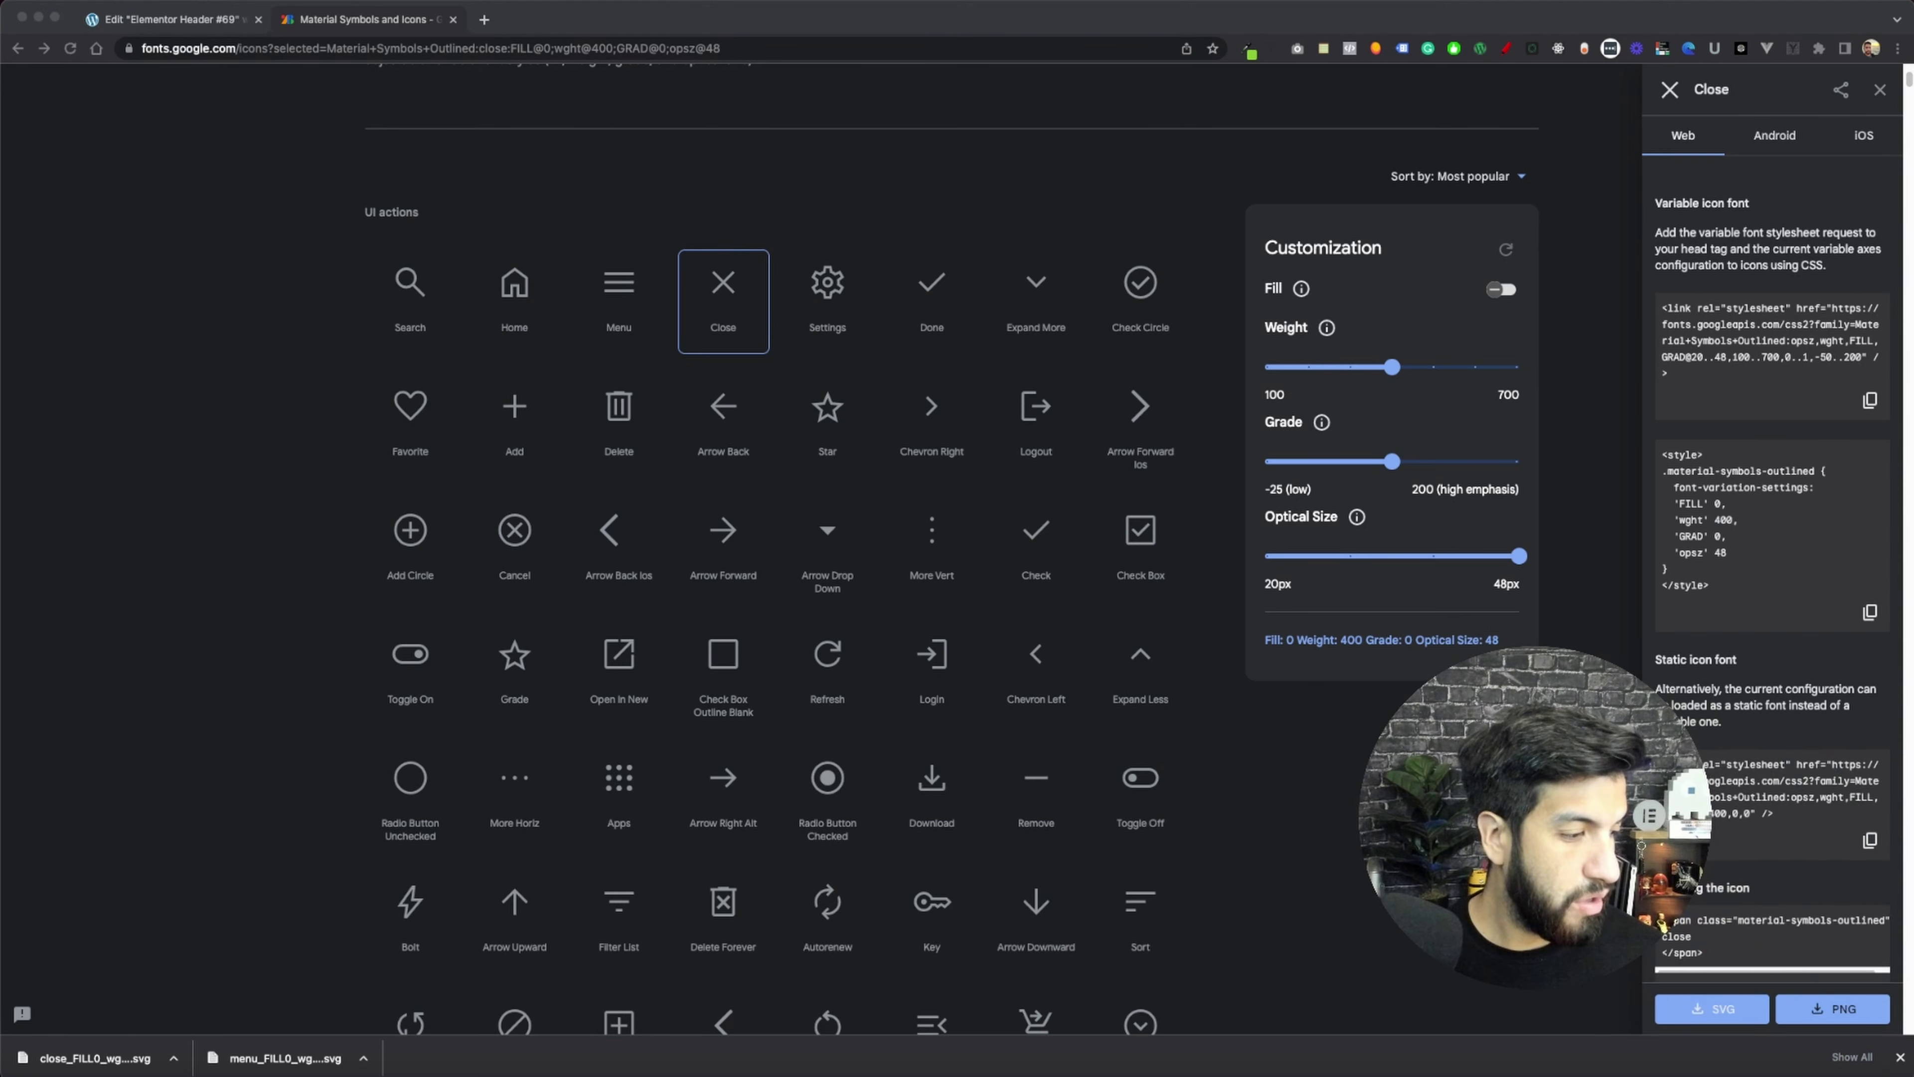
{"action": "left_click", "coordinate": [1711, 1010]}
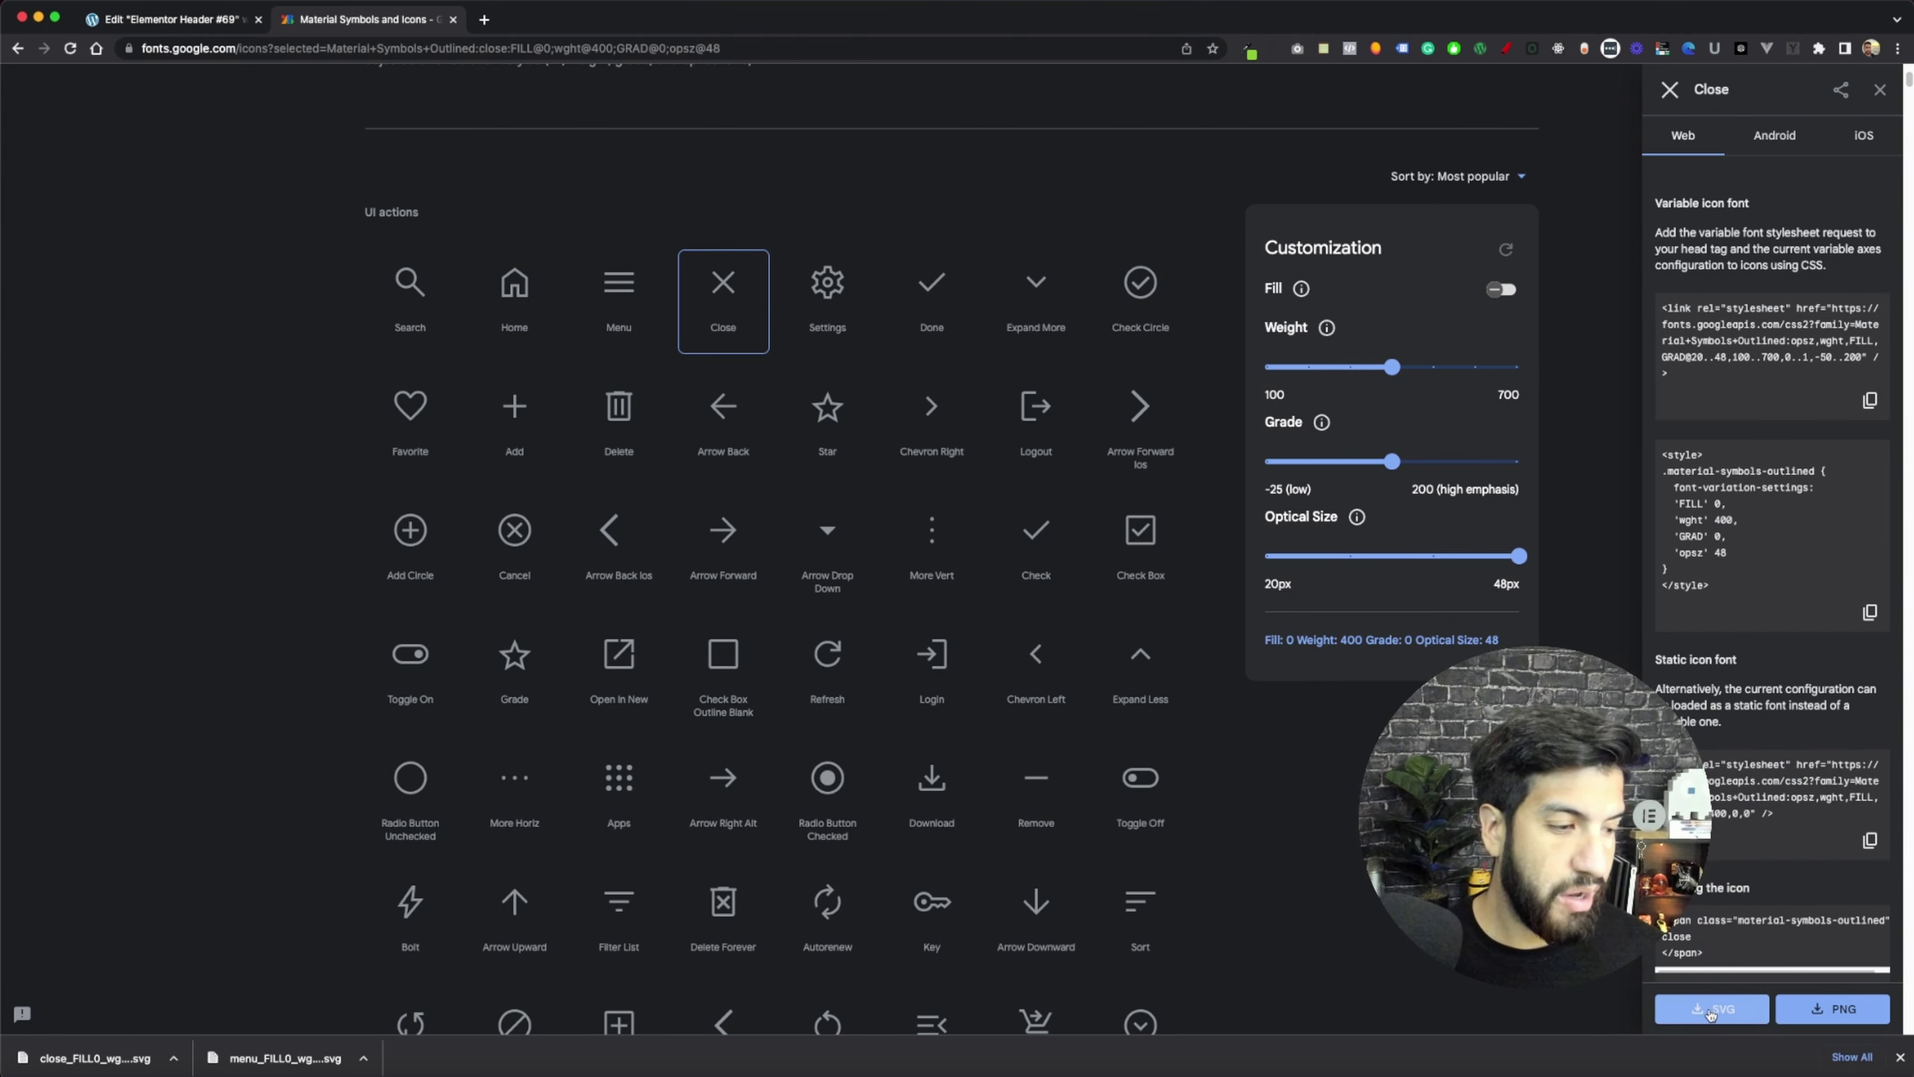
{"action": "left_click", "coordinate": [1711, 1010]}
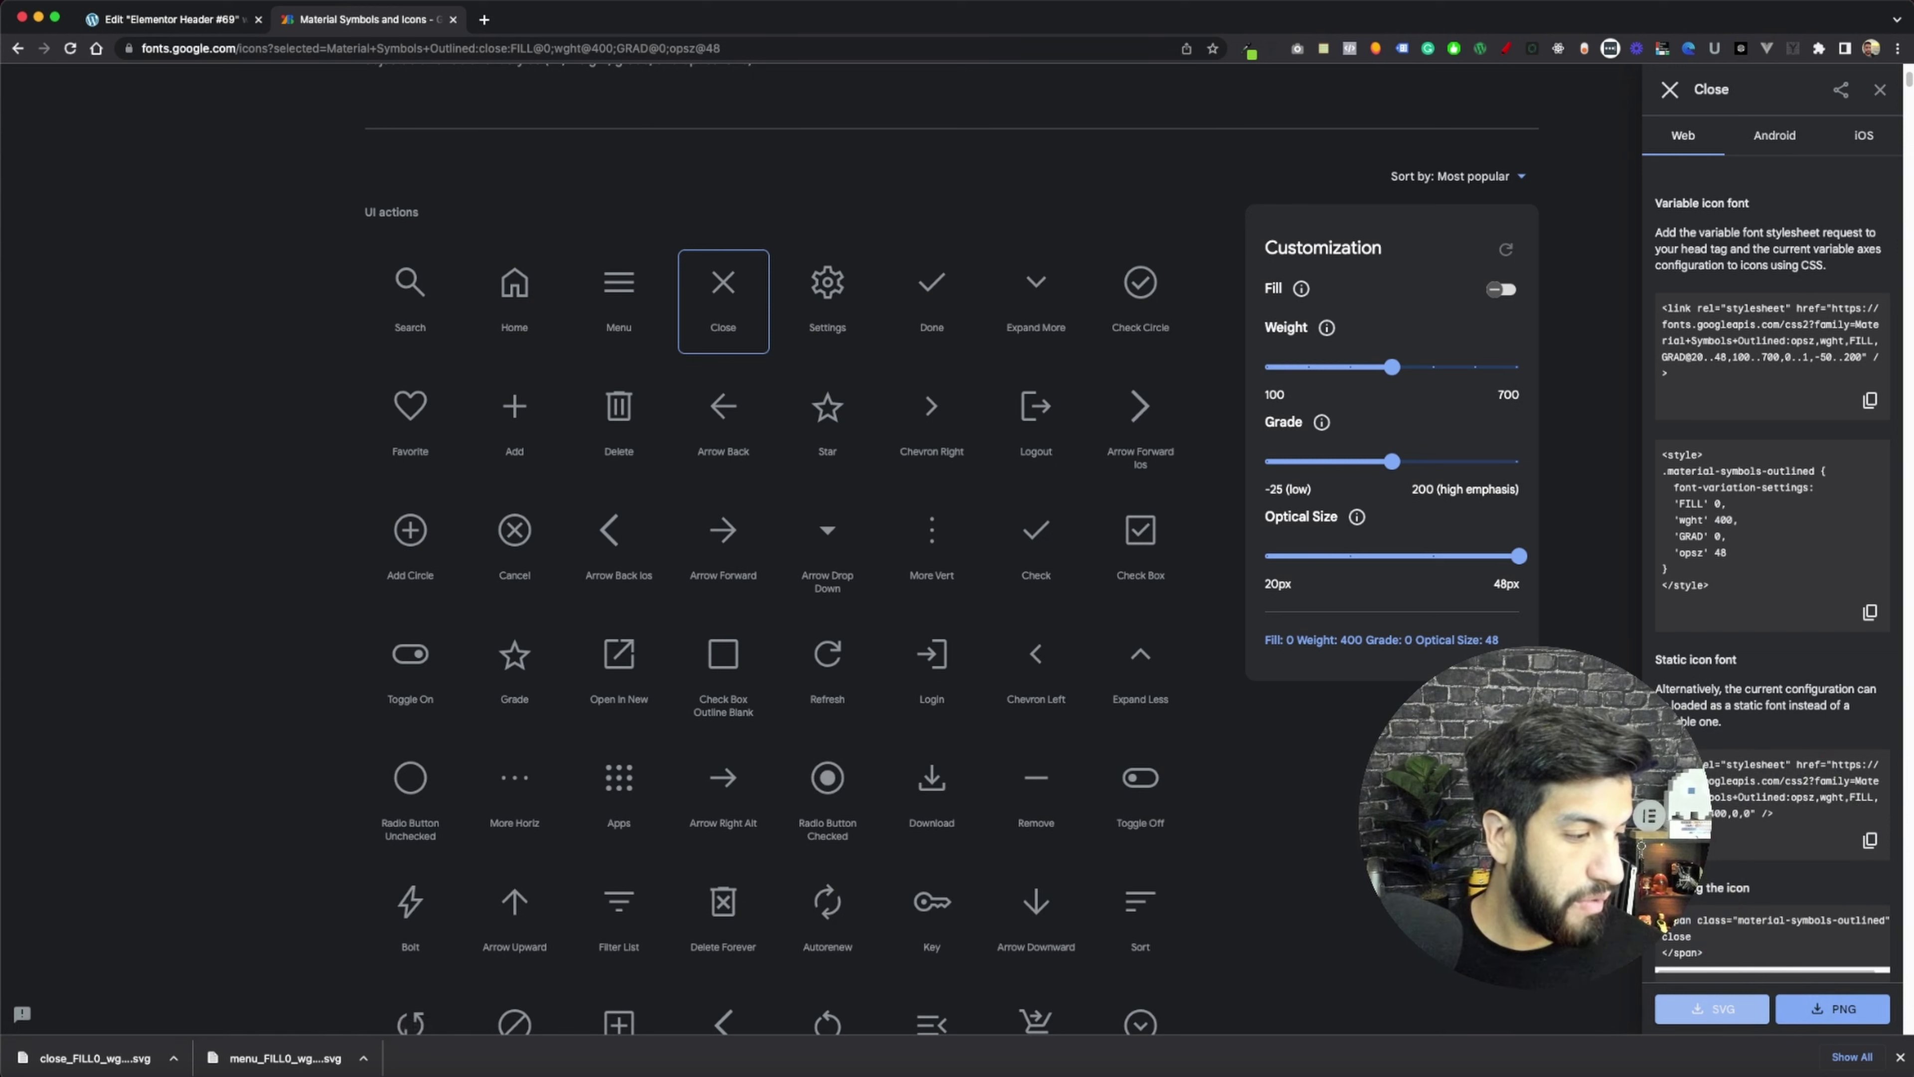
{"action": "left_click_drag", "start_coordinate": [1533, 818], "coordinate": [1697, 848]}
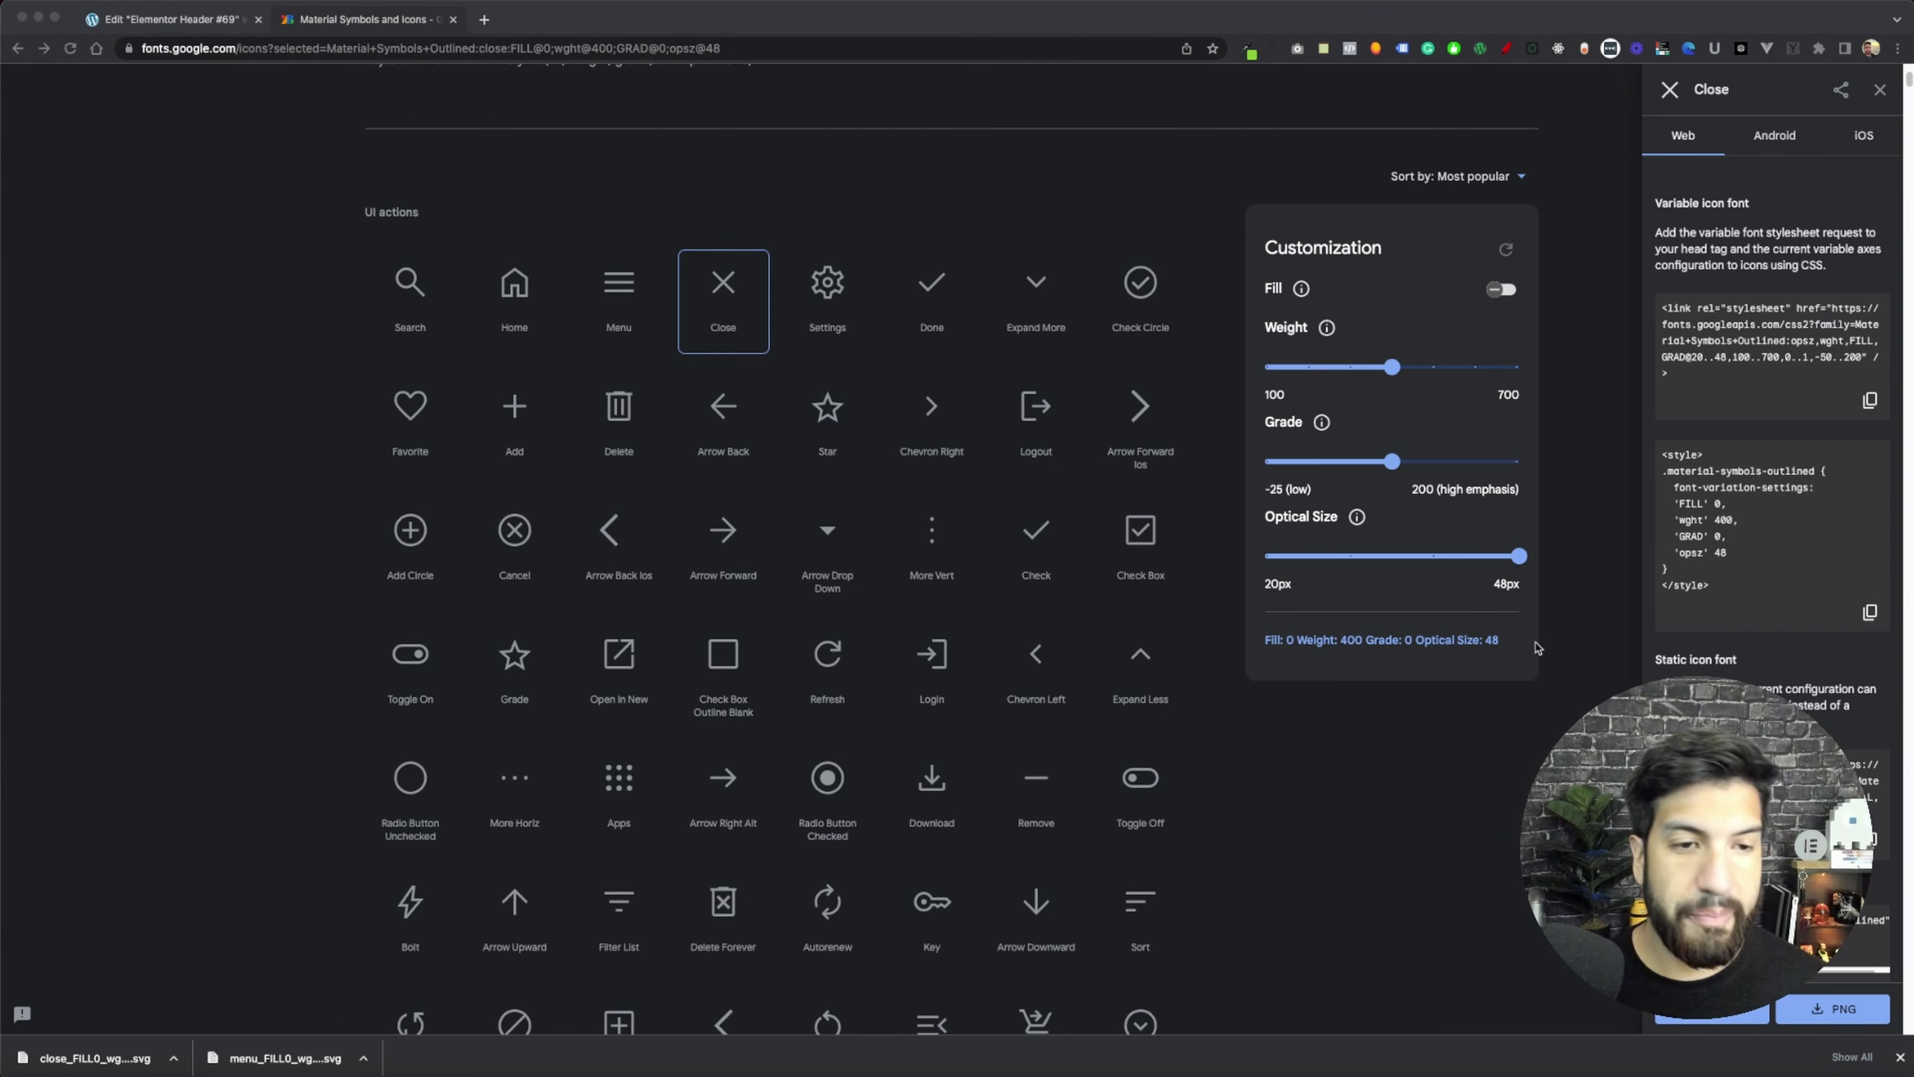
{"action": "left_click", "coordinate": [1513, 890]}
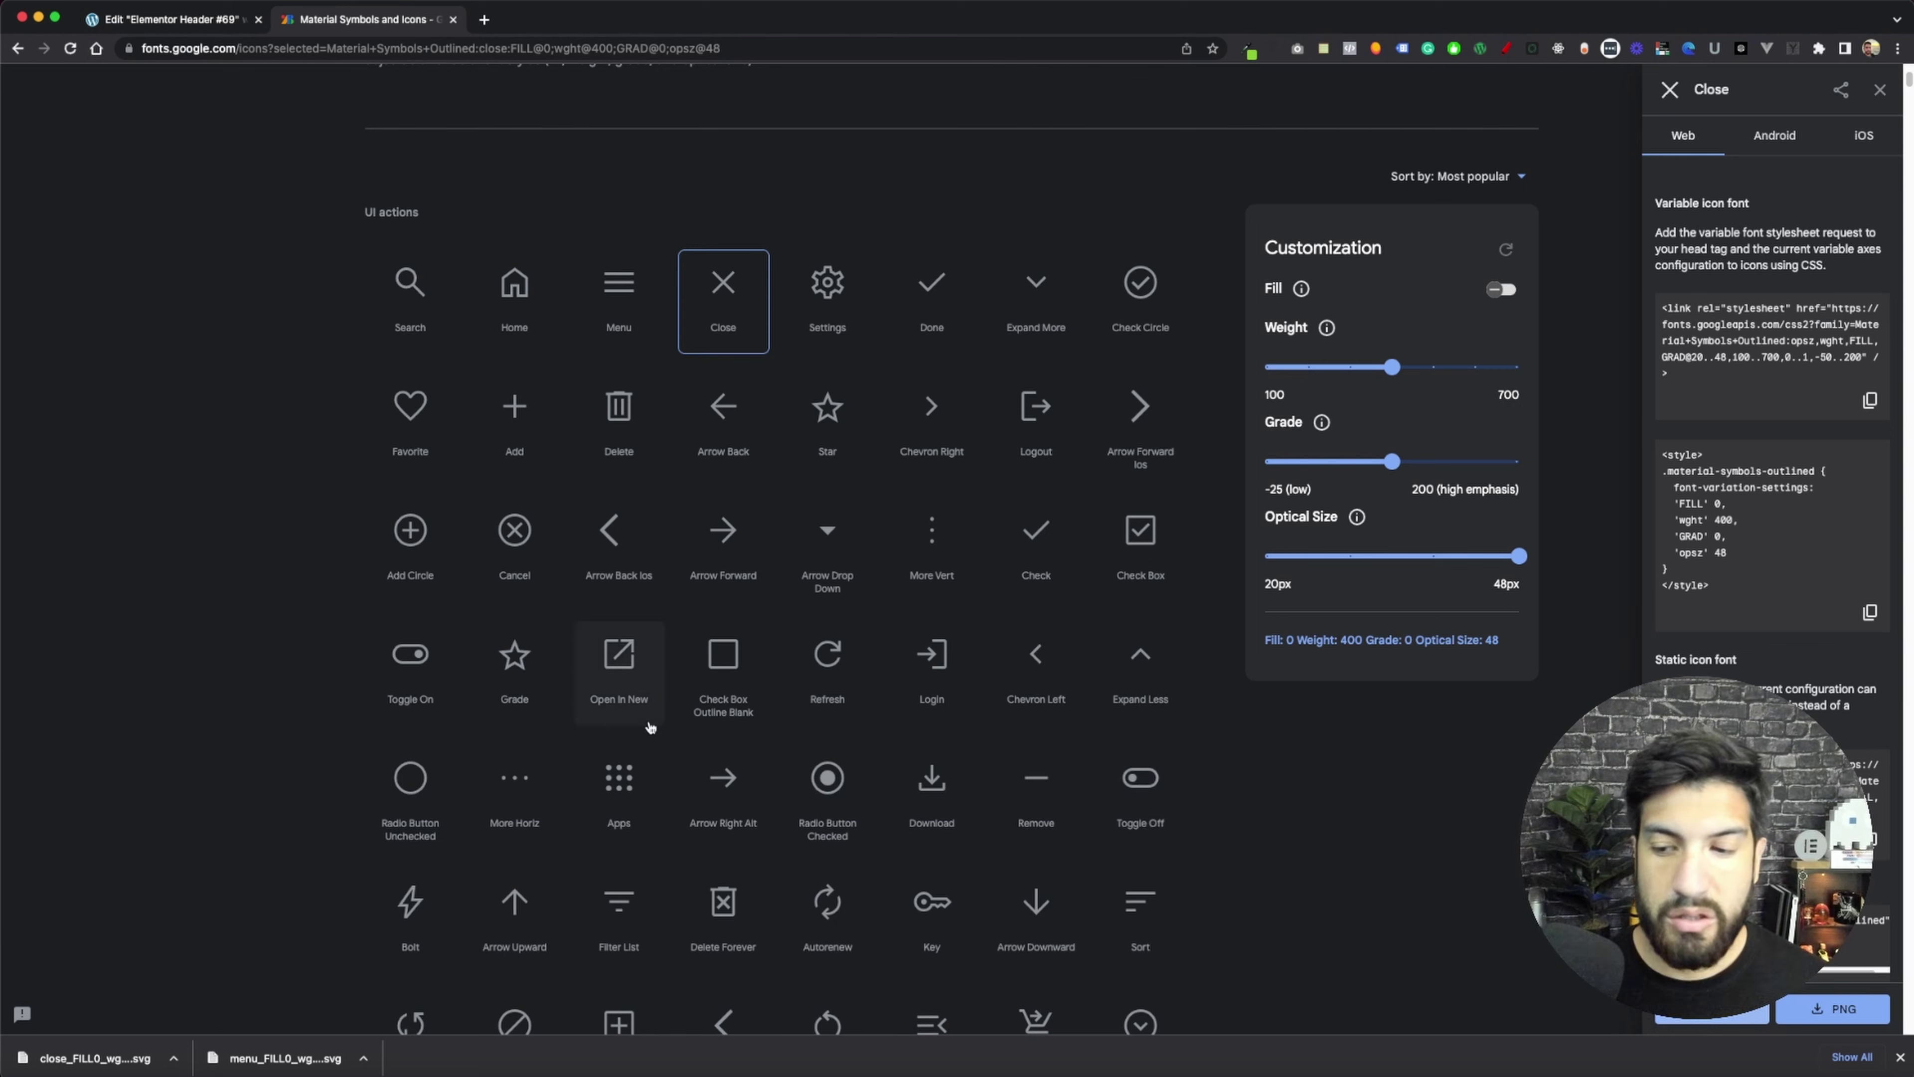
- Return to the Elementor media library, upload the downloaded menu and close SVG files, and use the menu icon for the Image widget
{"action": "left_click", "coordinate": [160, 21]}
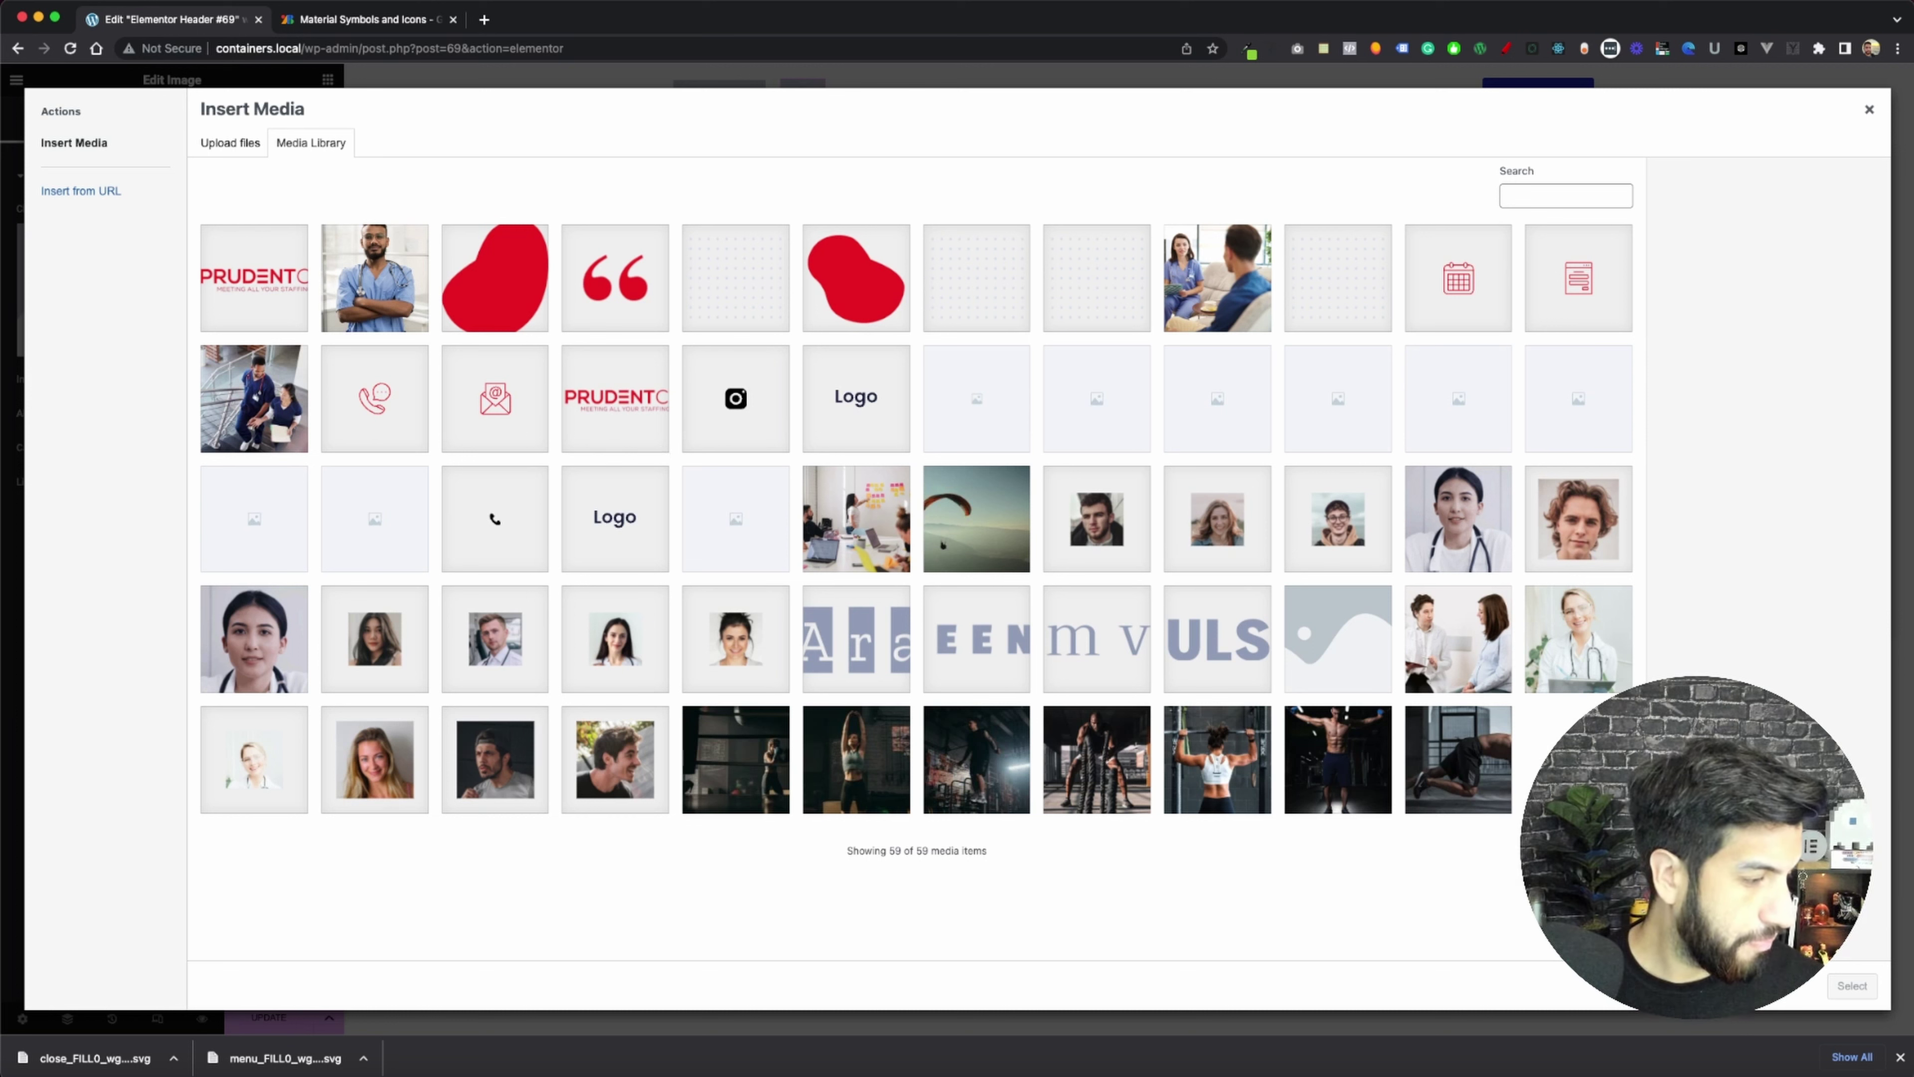
{"action": "key", "text": "super+Tab"}
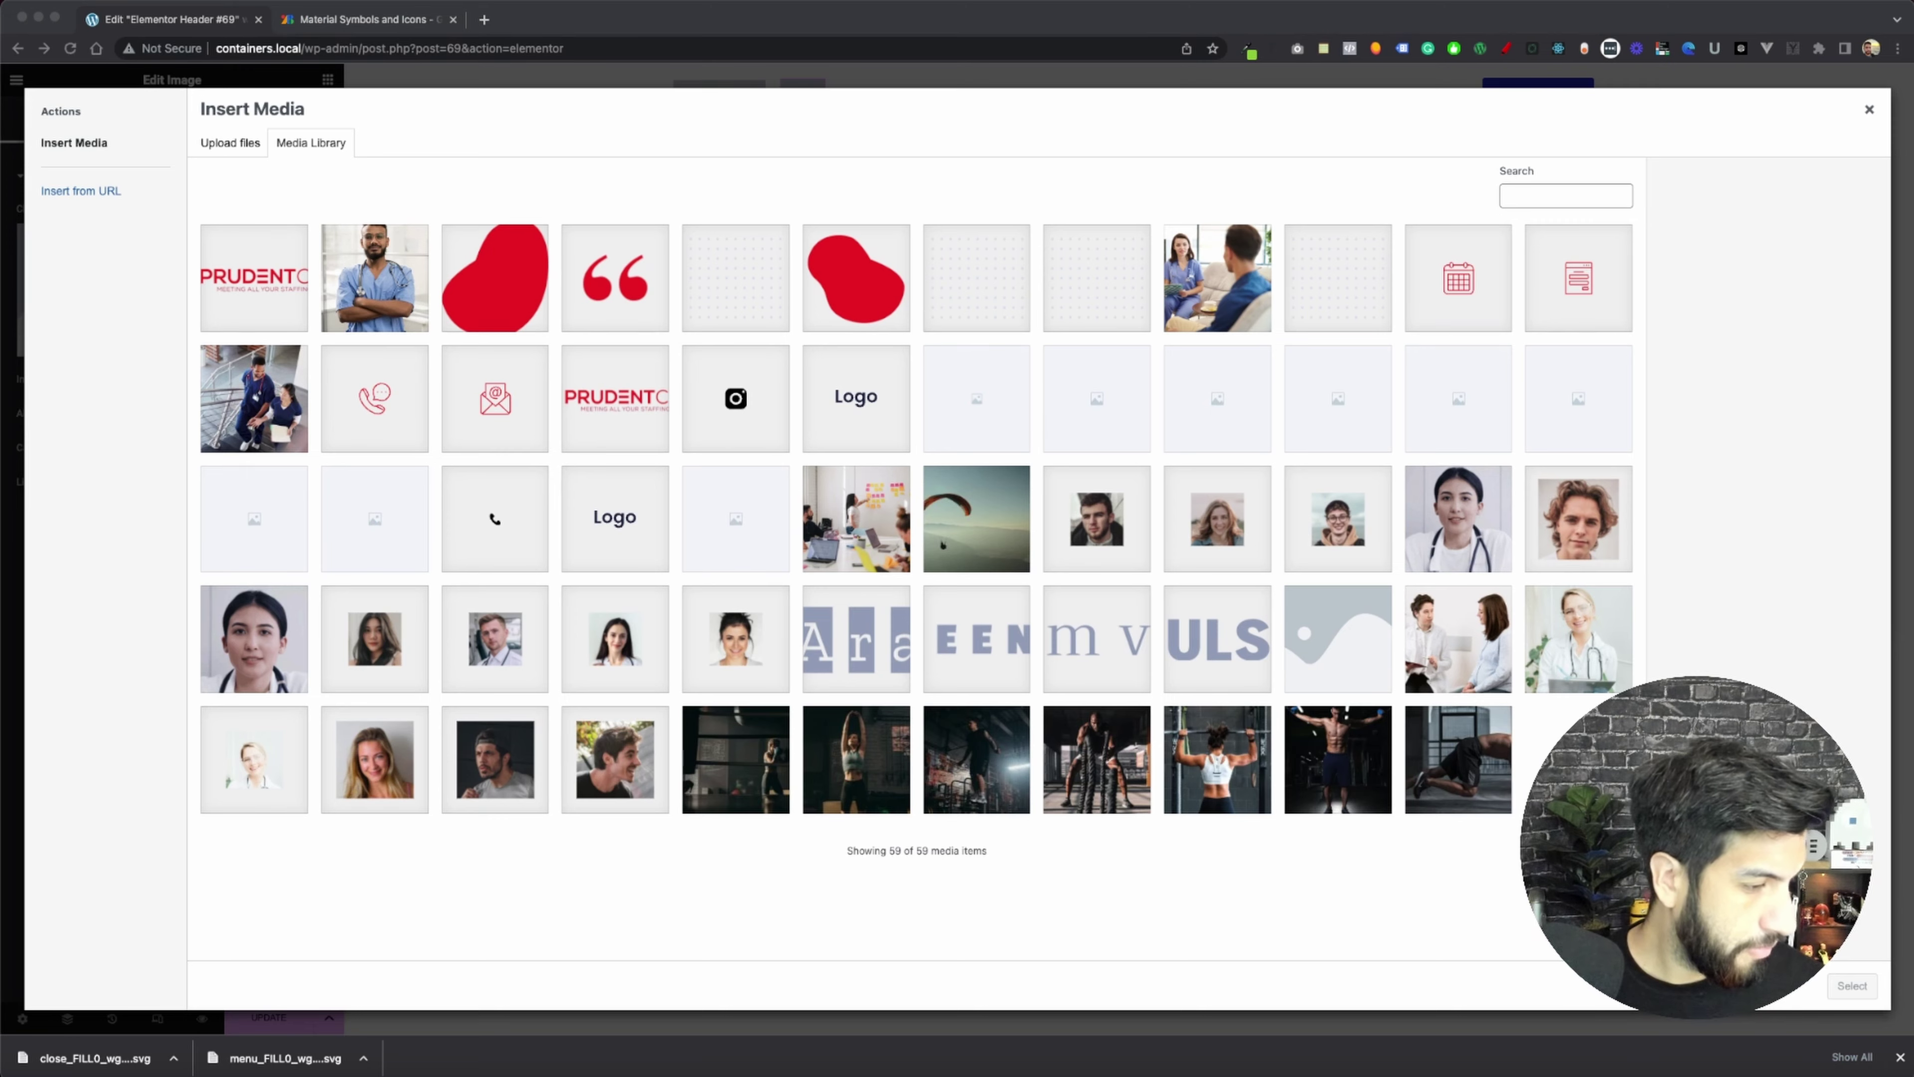
{"action": "left_click_drag", "start_coordinate": [1907, 421], "coordinate": [1209, 312]}
{"action": "left_click", "coordinate": [331, 303]}
{"action": "left_click", "coordinate": [246, 312]}
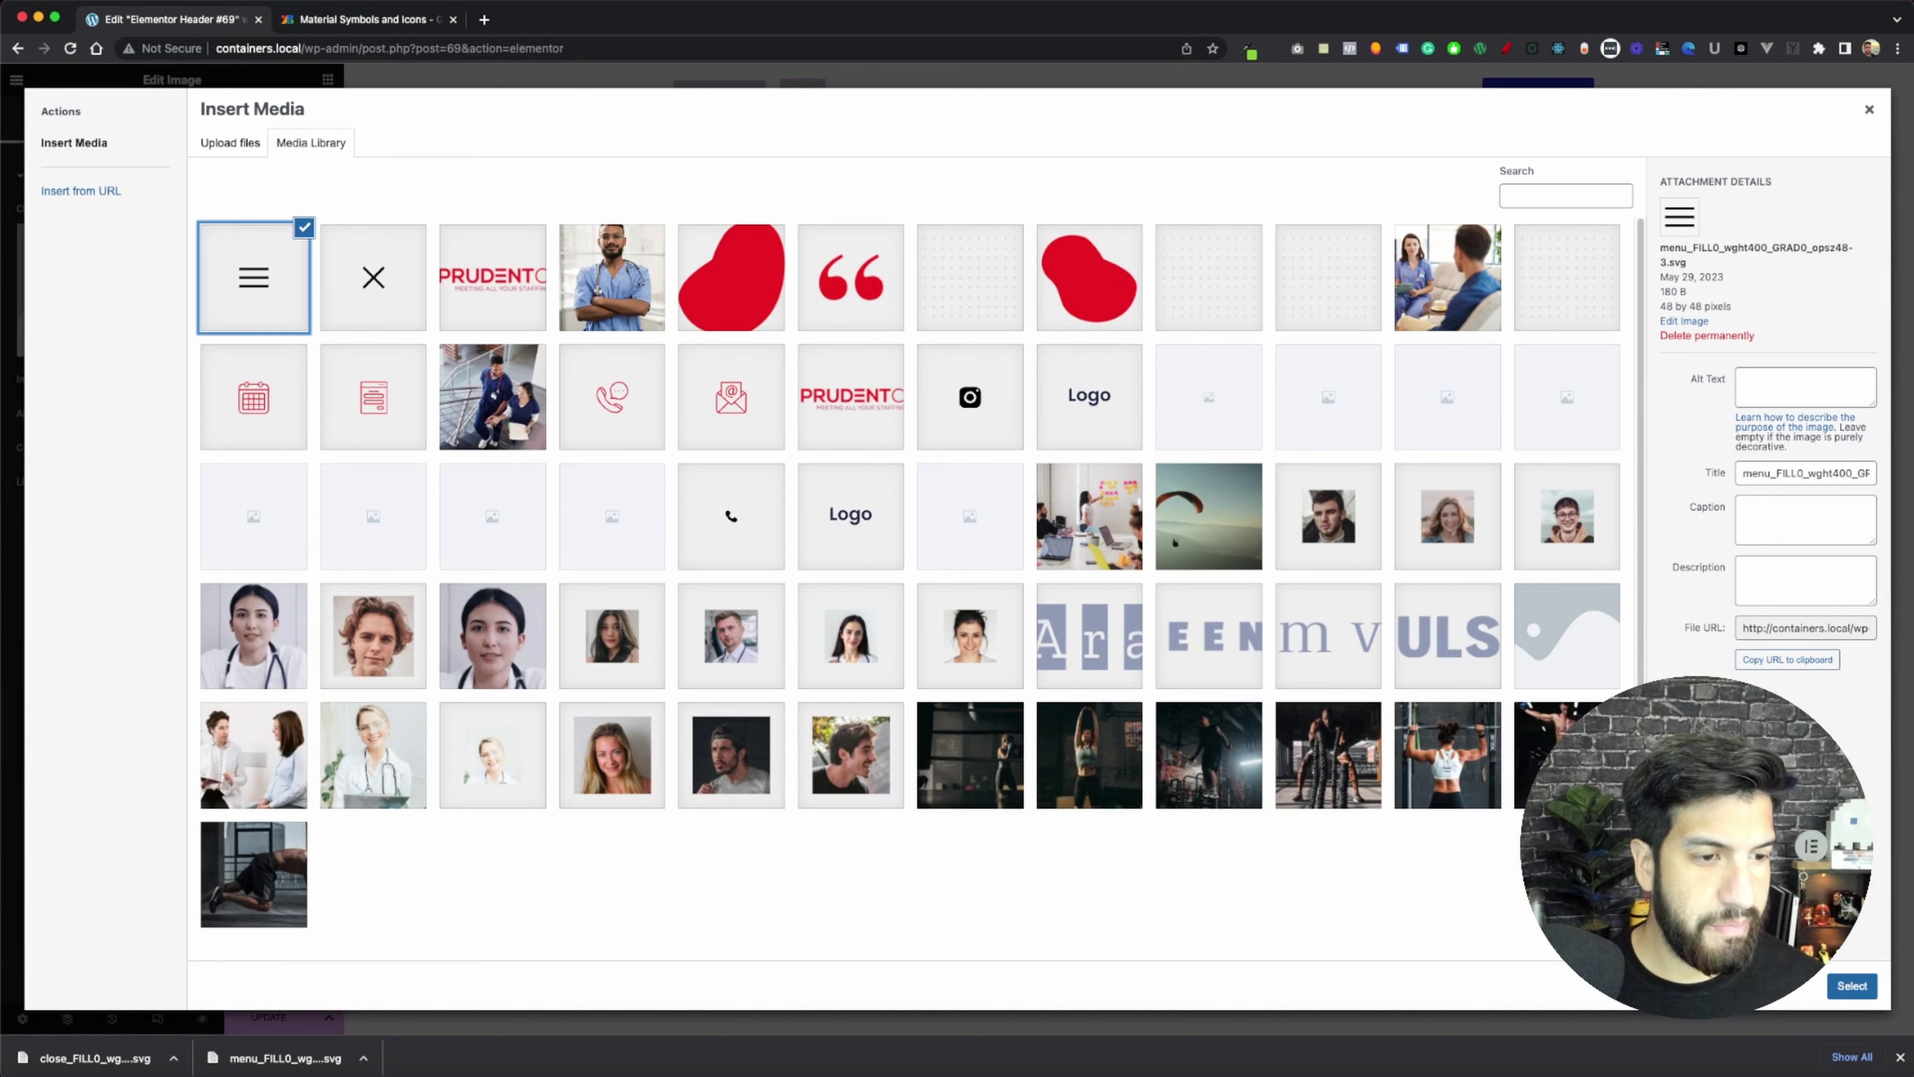
{"action": "left_click", "coordinate": [1858, 985]}
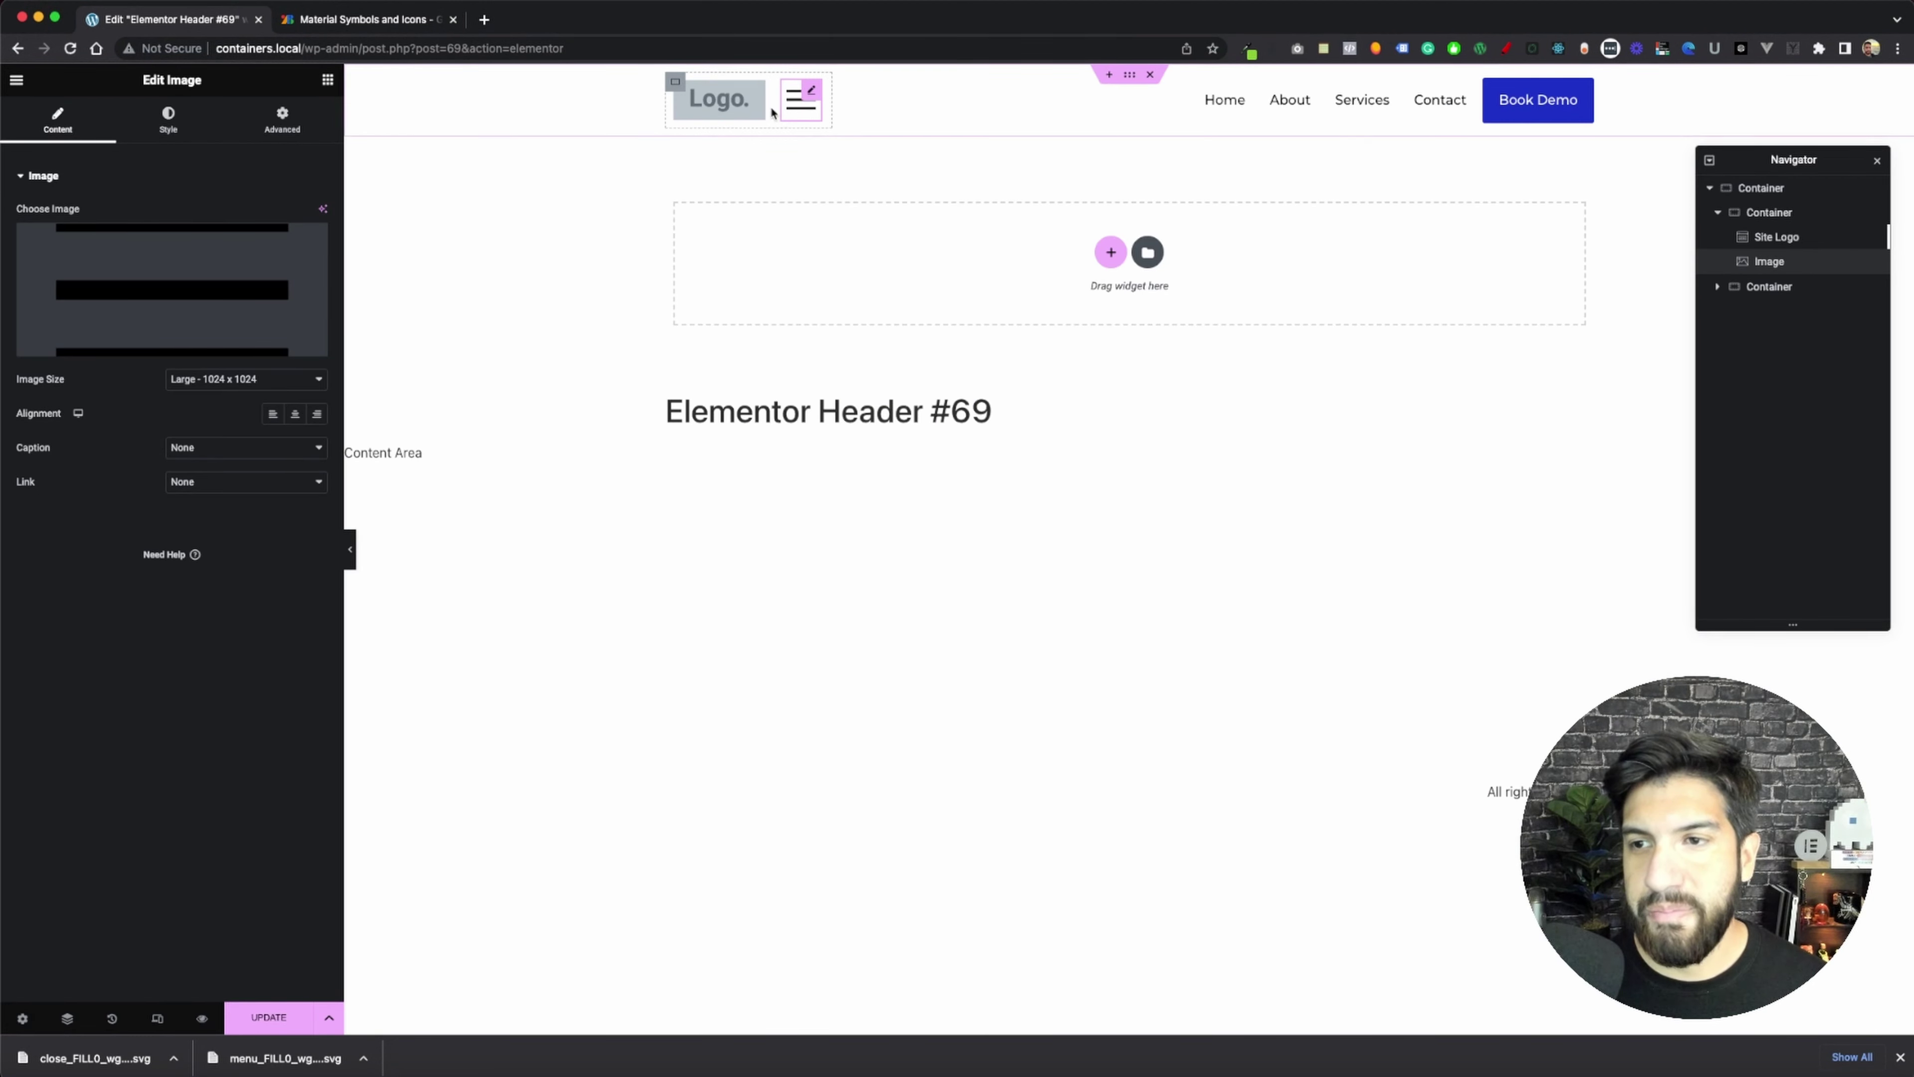
- Hide the menu icon Image widget on desktop and preview the desktop header without the editing panel
{"action": "left_click", "coordinate": [294, 134]}
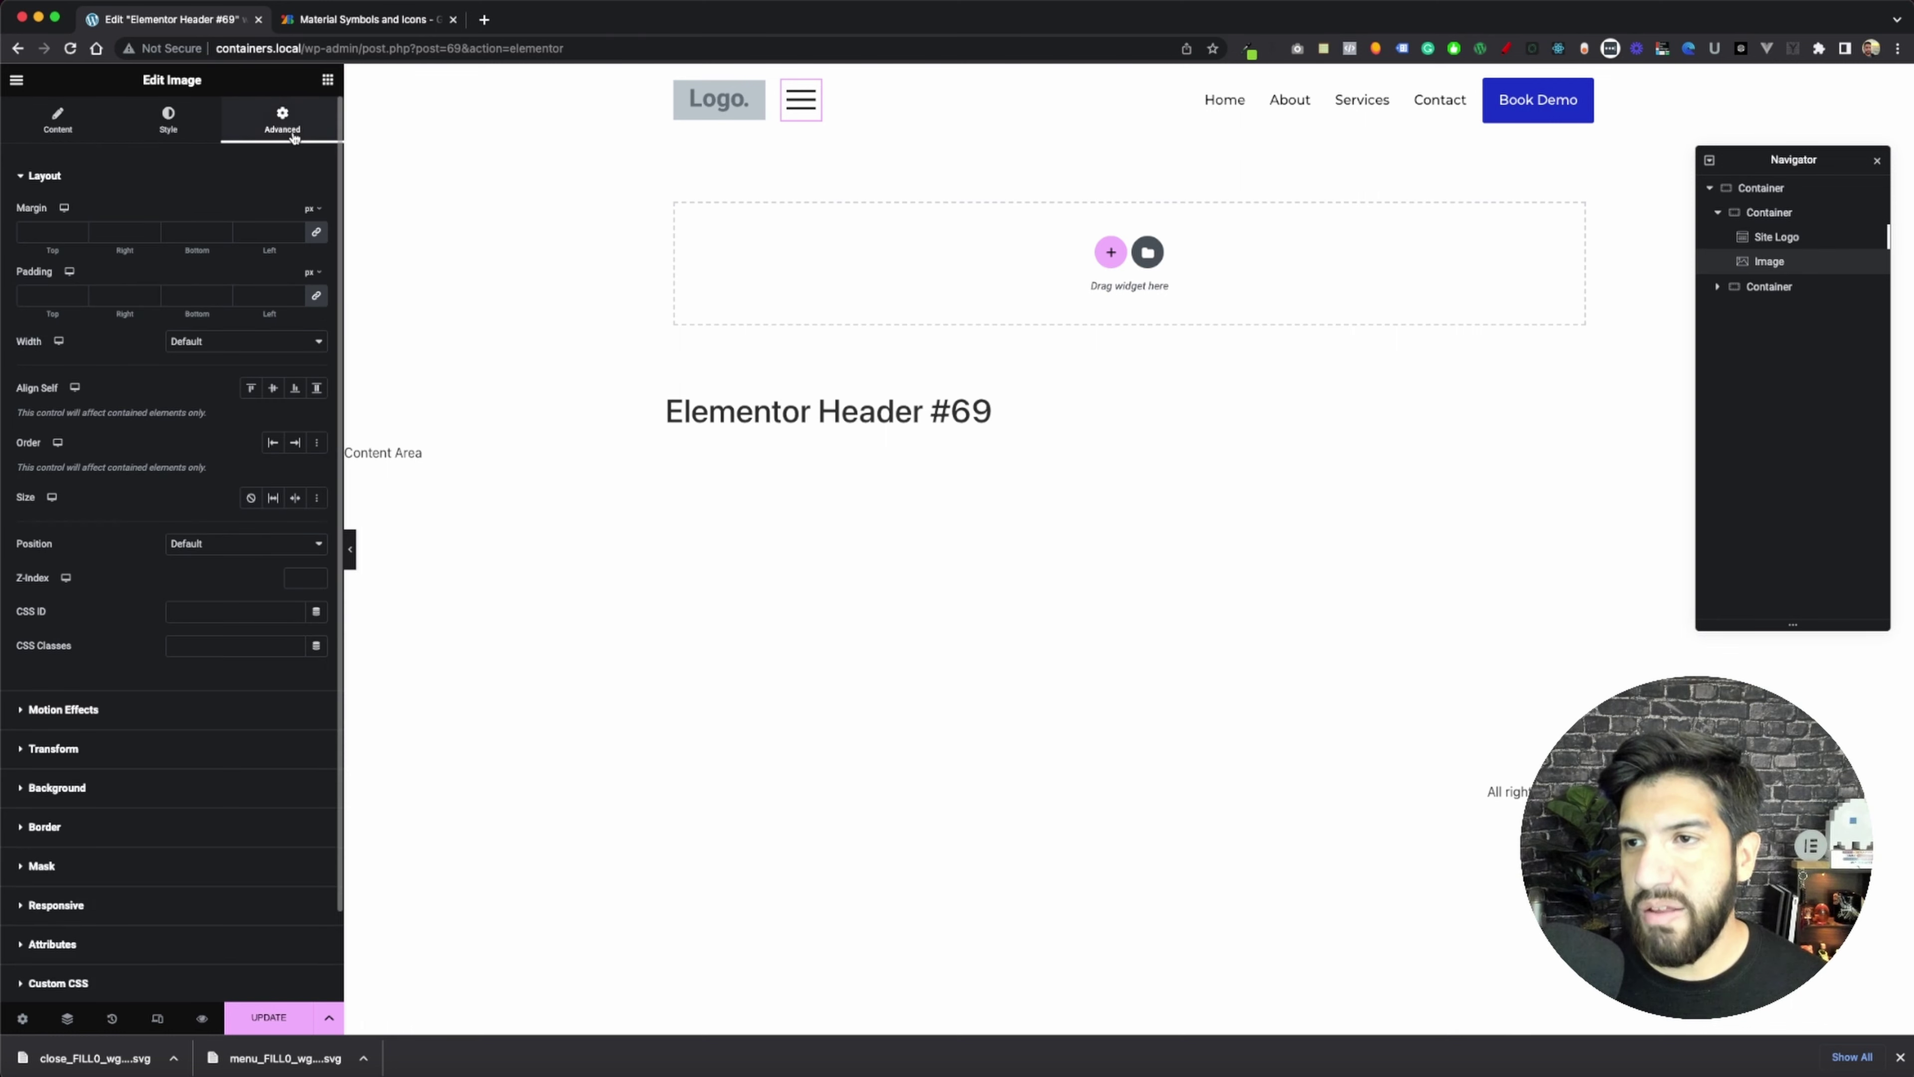
{"action": "left_click", "coordinate": [90, 906]}
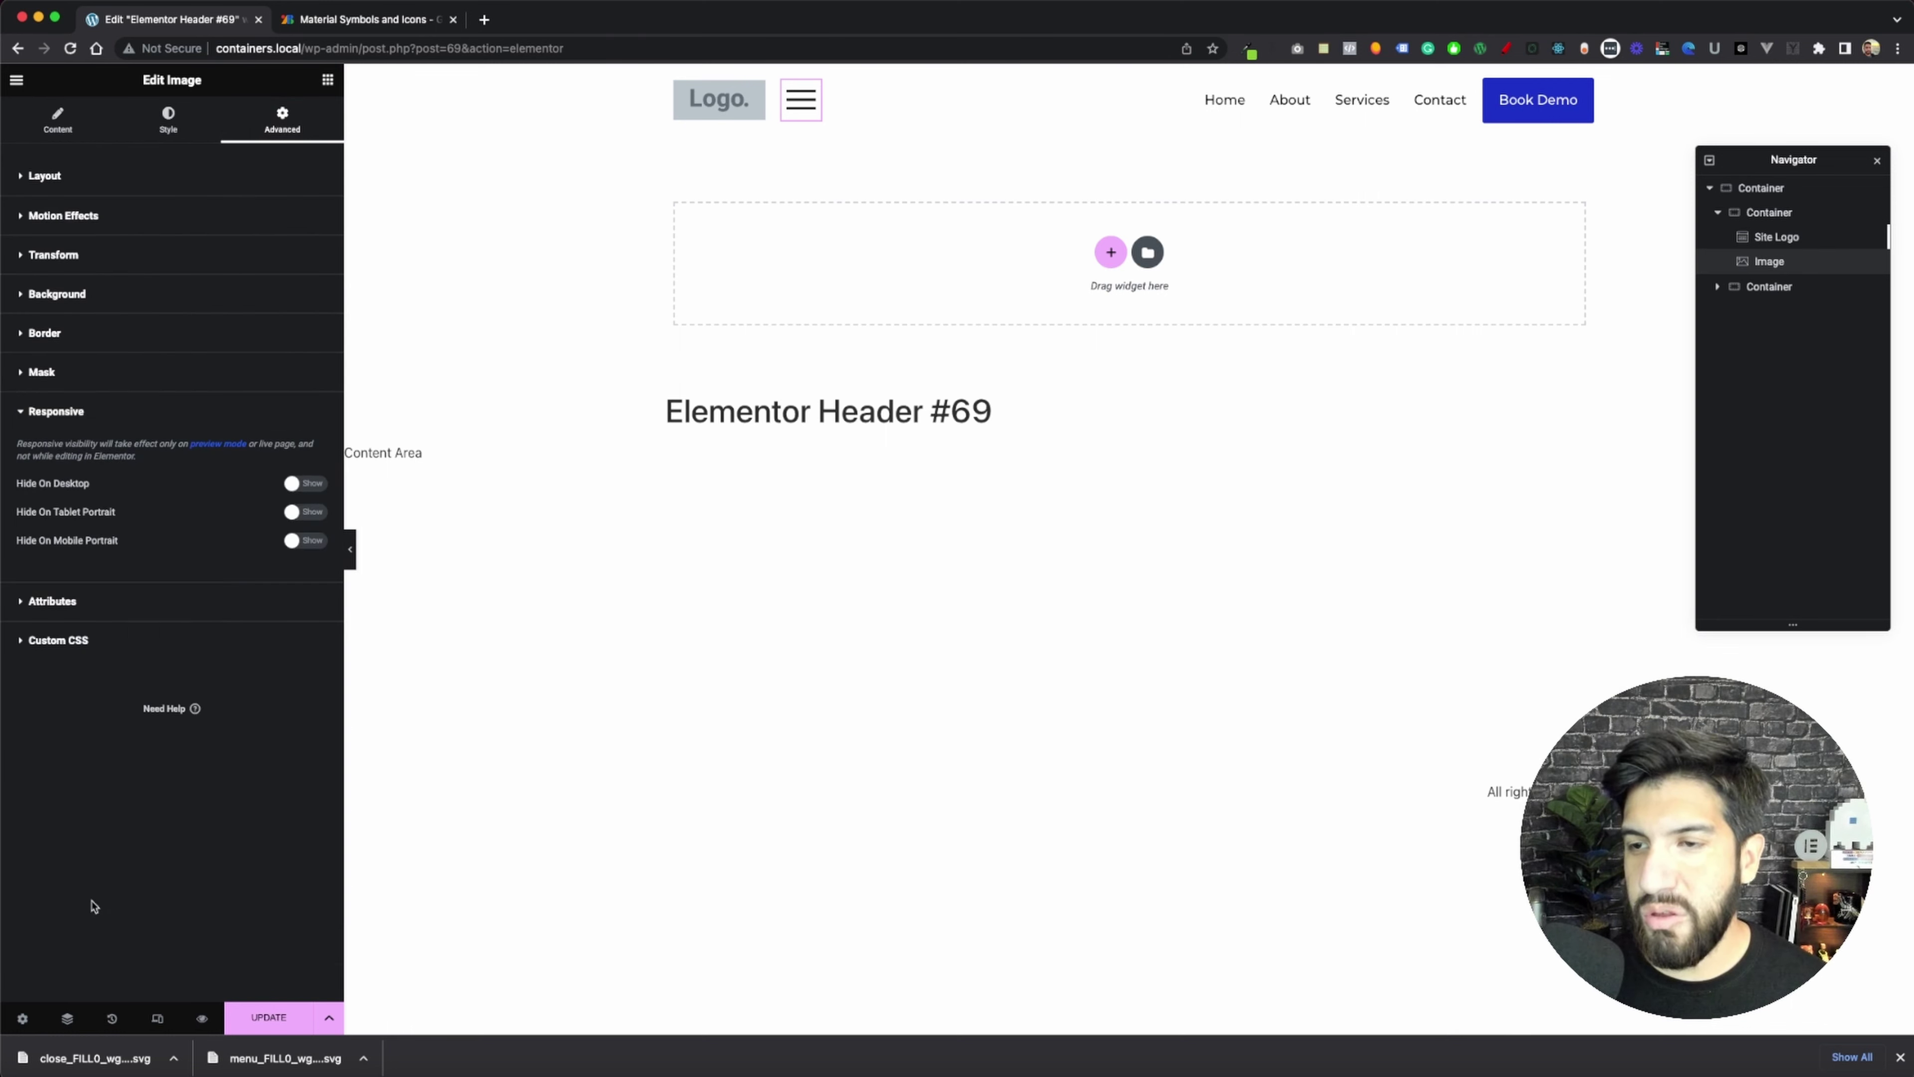
{"action": "left_click", "coordinate": [290, 484]}
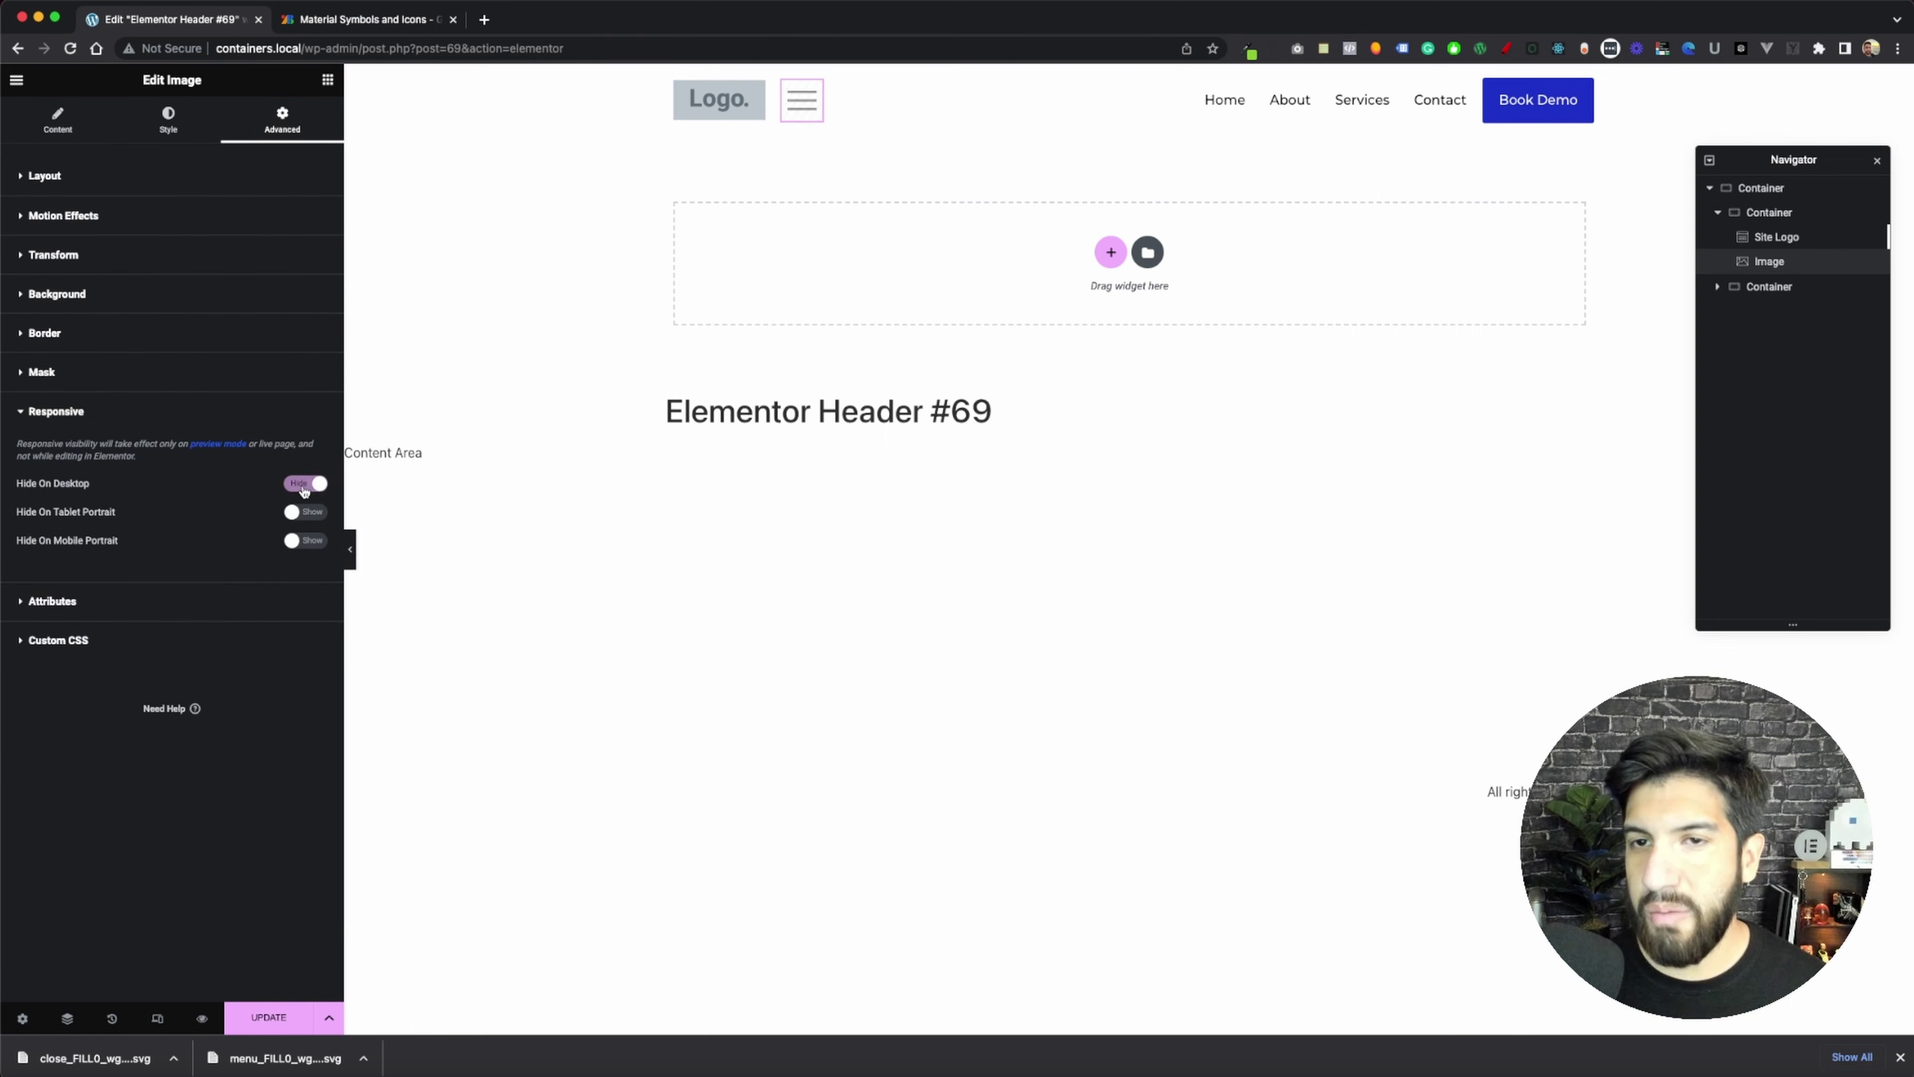
{"action": "left_click", "coordinate": [351, 562]}
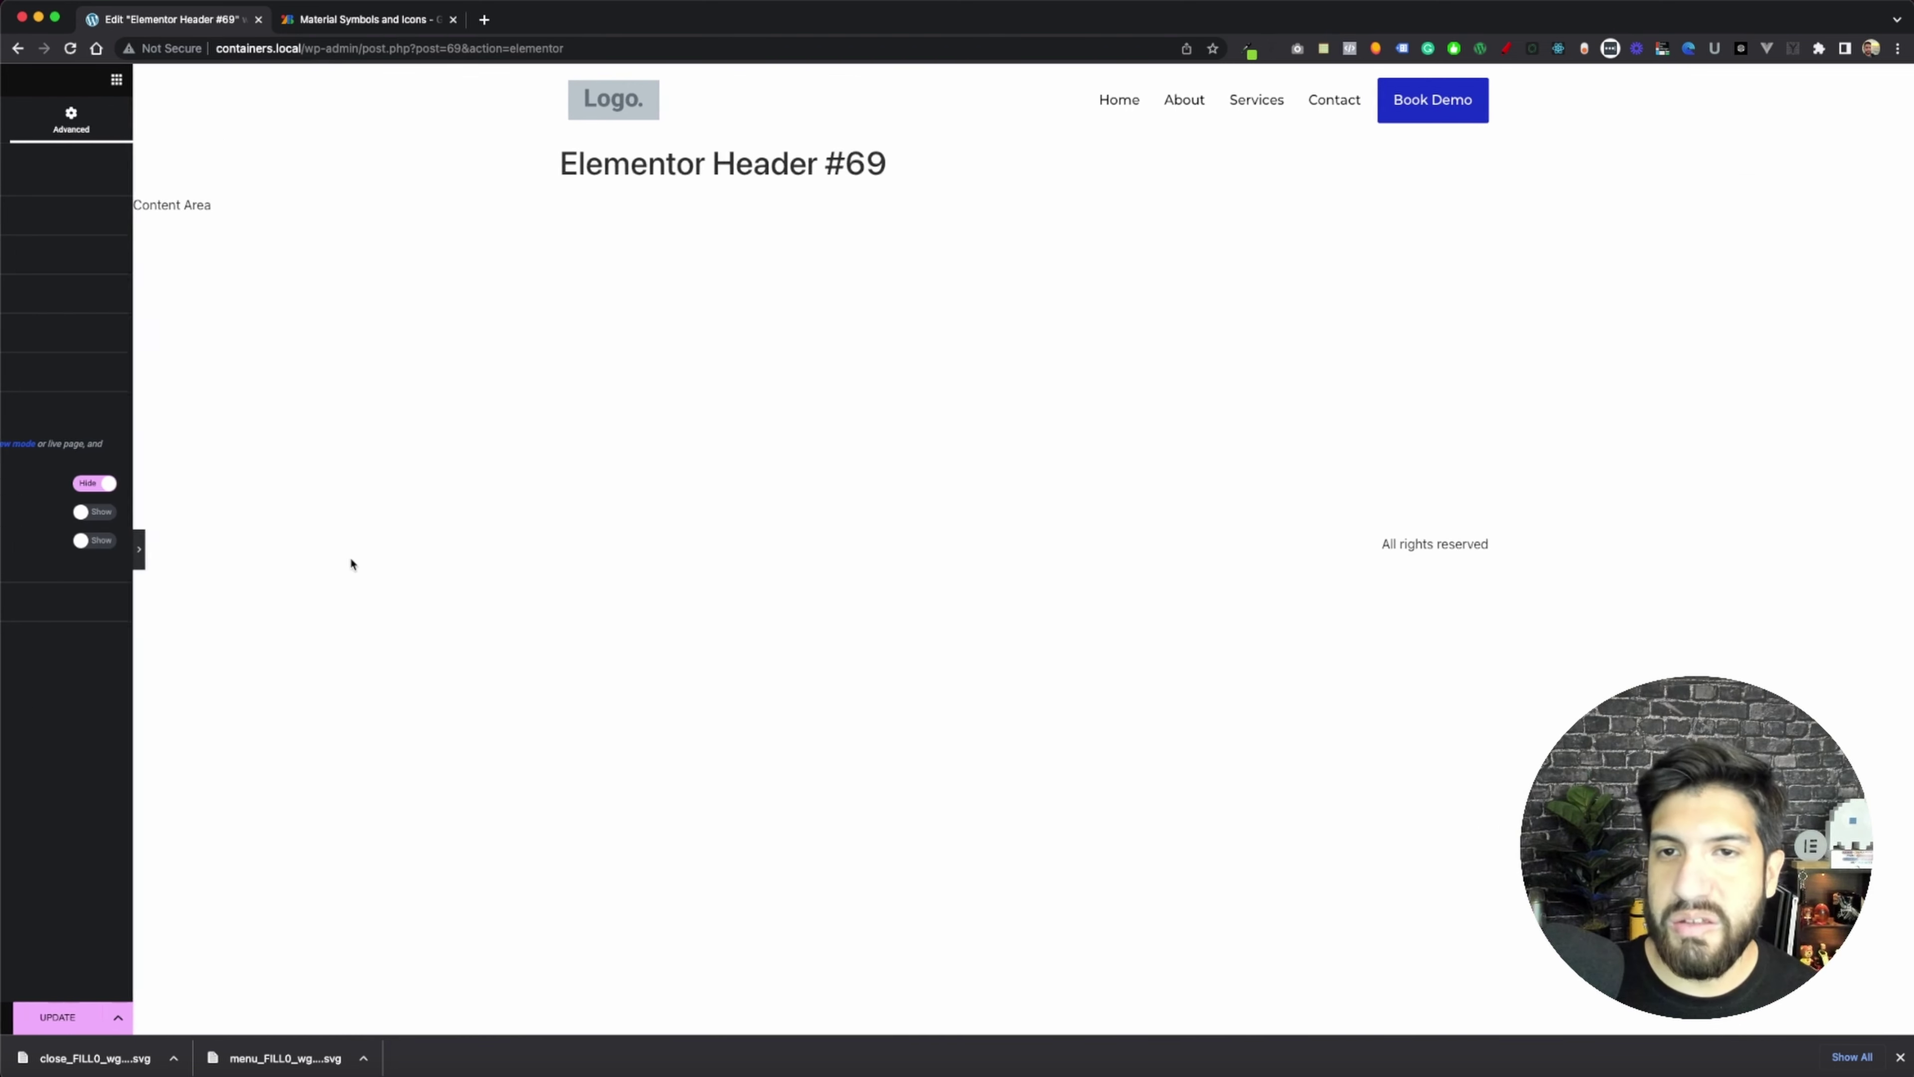
{"action": "left_click", "coordinate": [12, 554]}
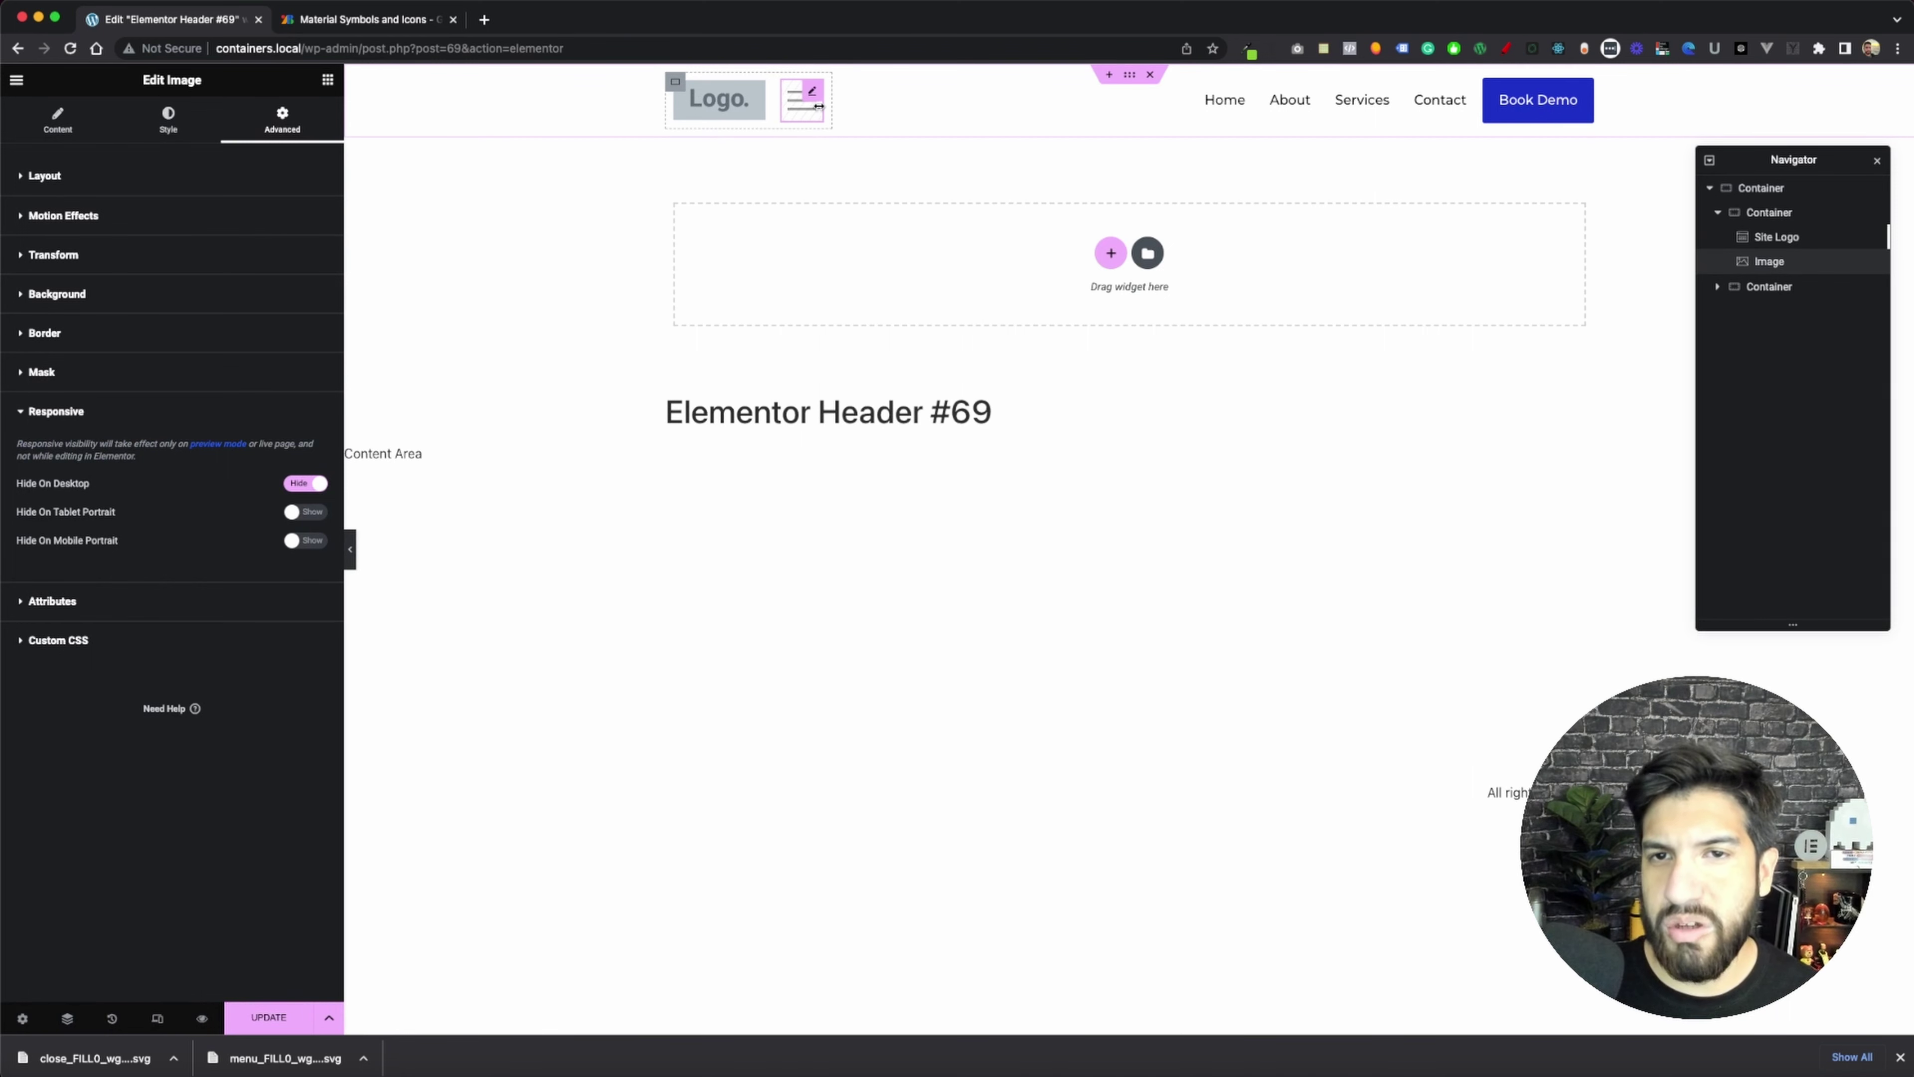
{"action": "left_click", "coordinate": [351, 544]}
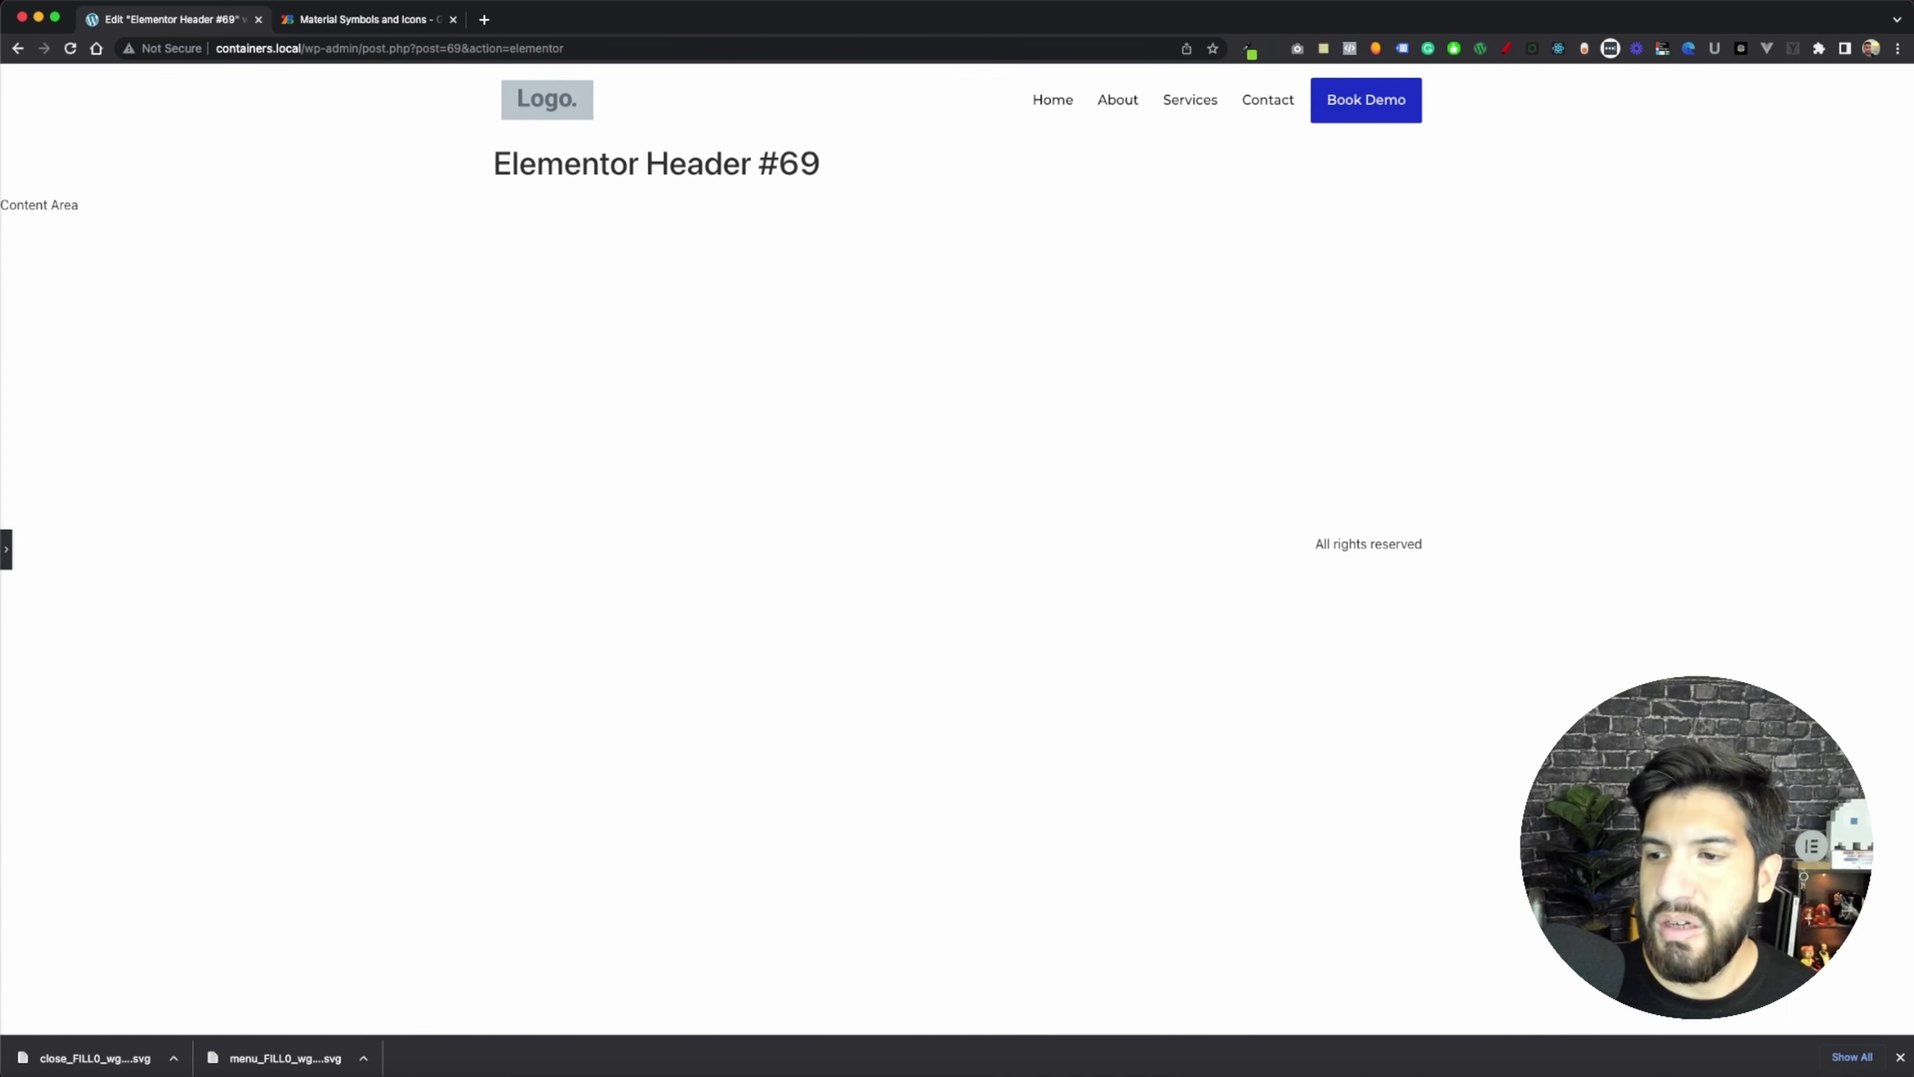
{"action": "left_click", "coordinate": [7, 550]}
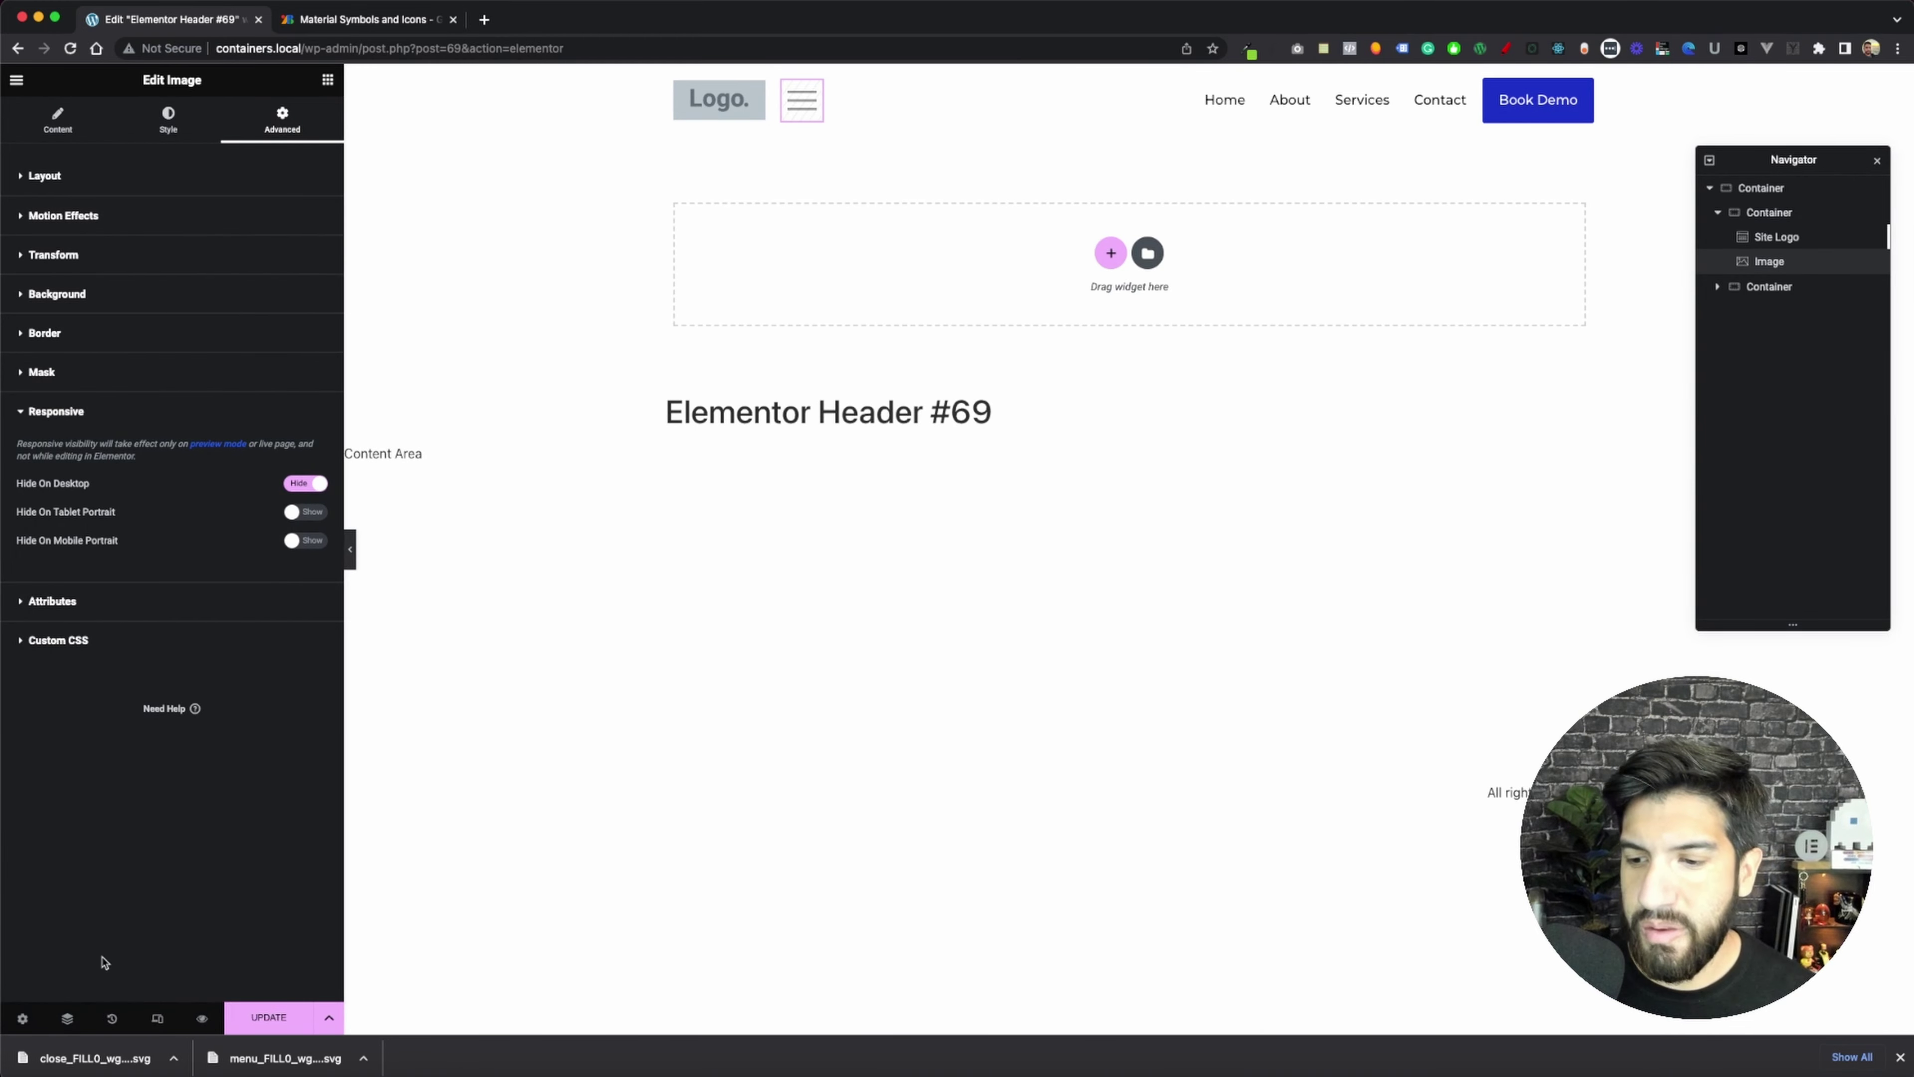
- Switch to the tablet portrait preview and set the outer header container's items to wrap
{"action": "left_click", "coordinate": [140, 1019]}
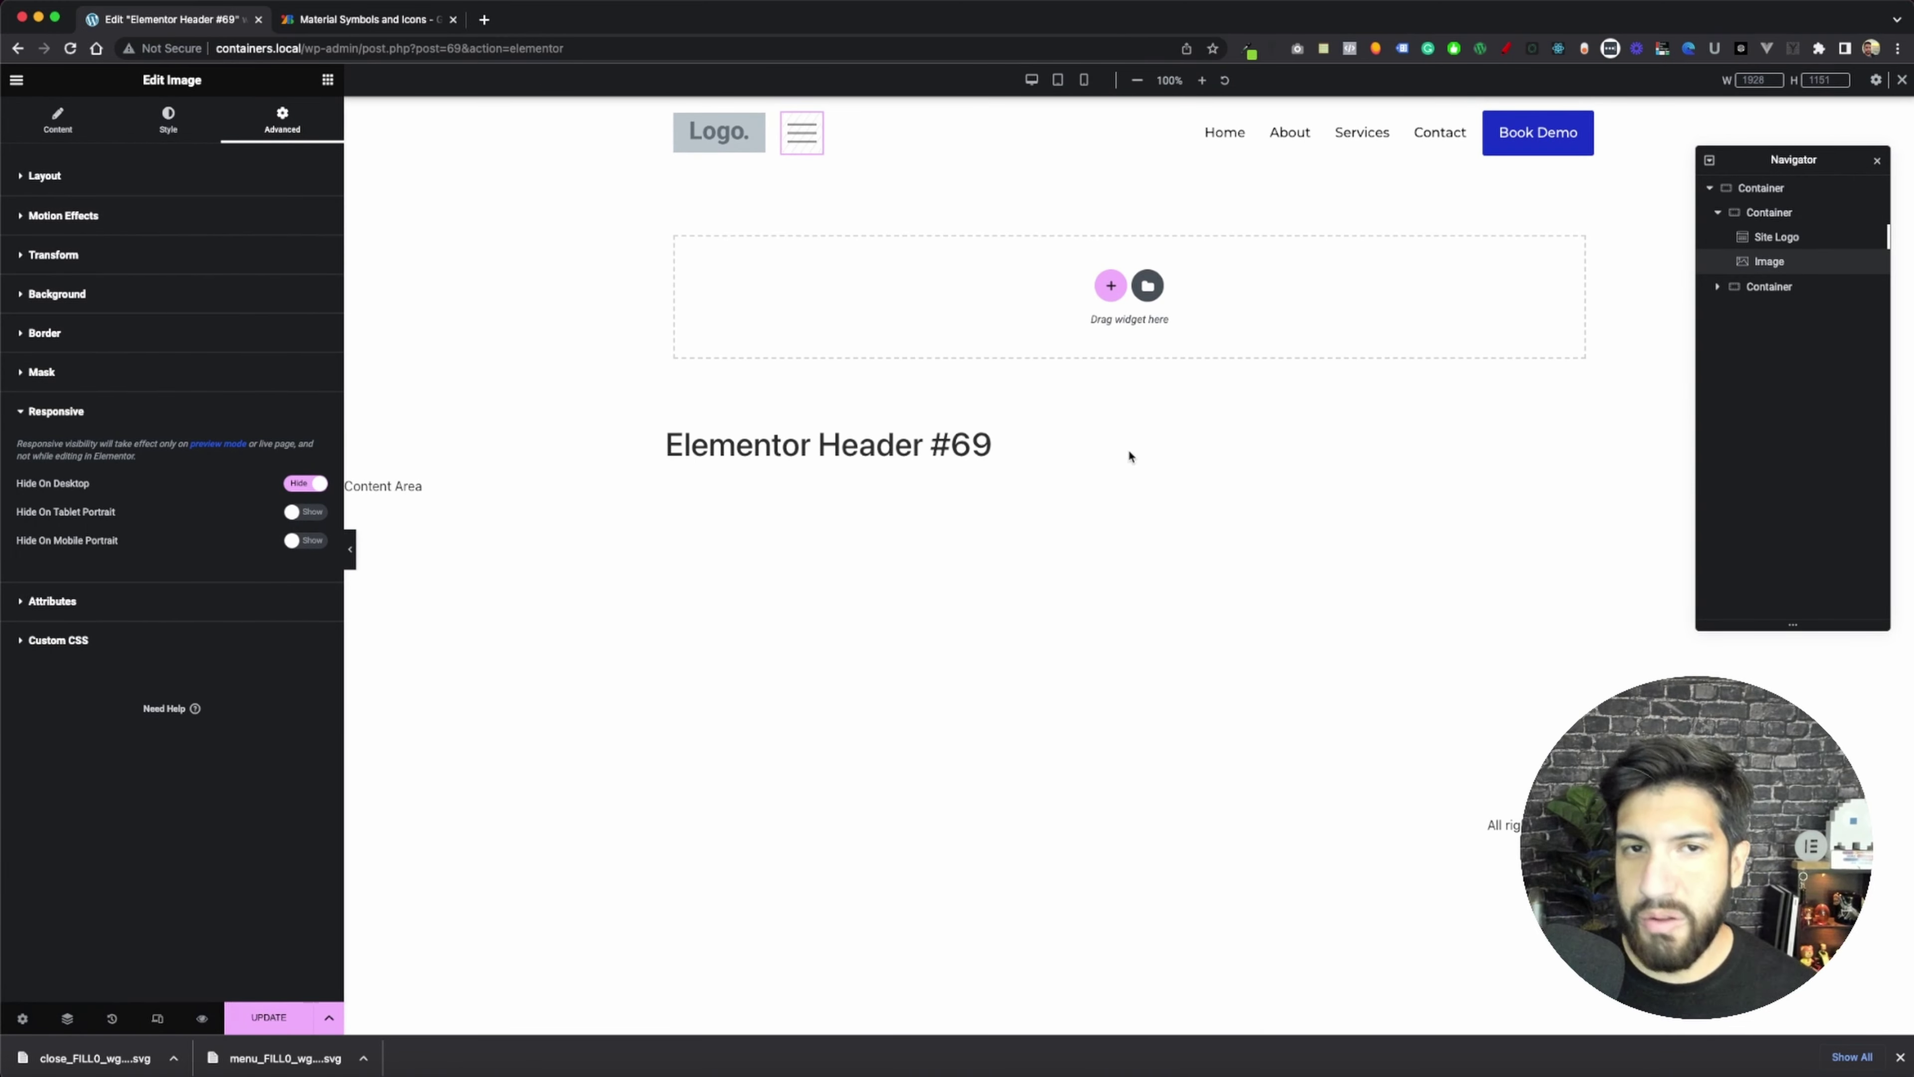
{"action": "left_click", "coordinate": [1058, 80]}
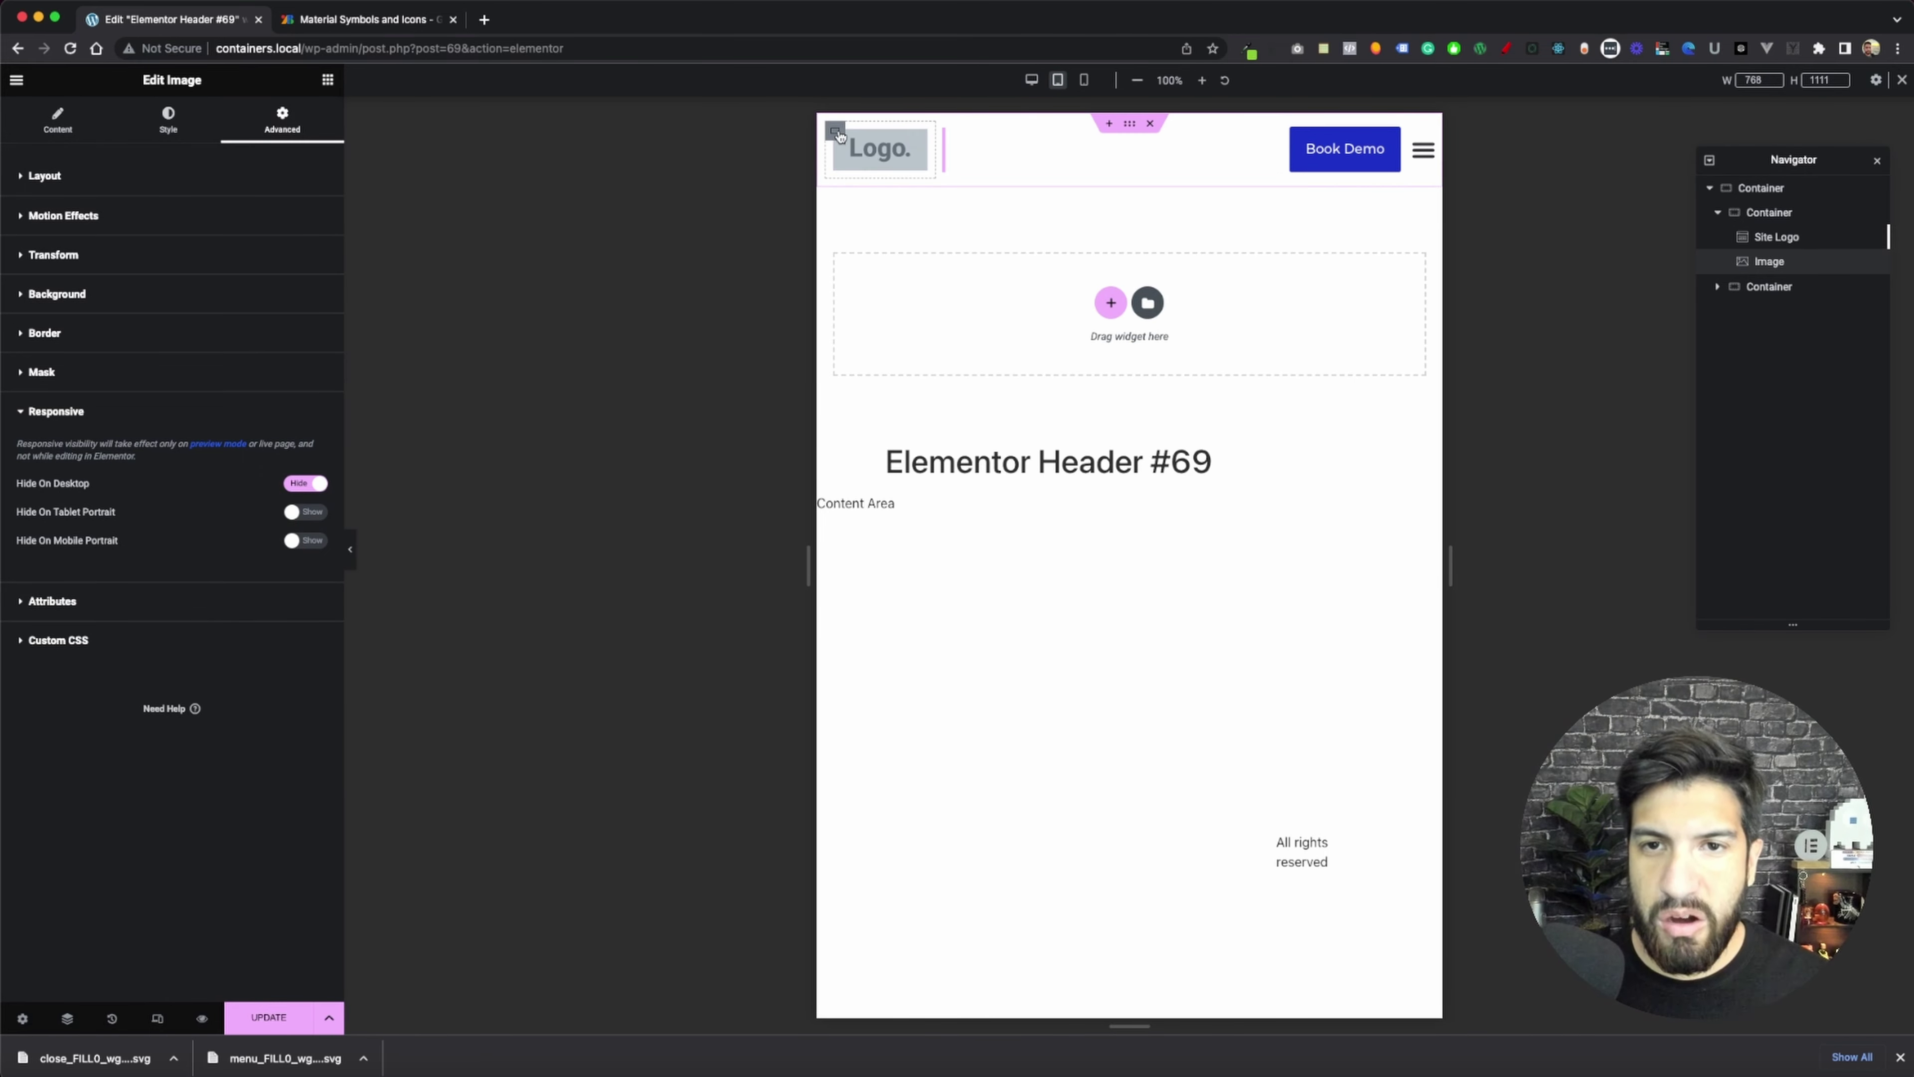
{"action": "left_click", "coordinate": [836, 133]}
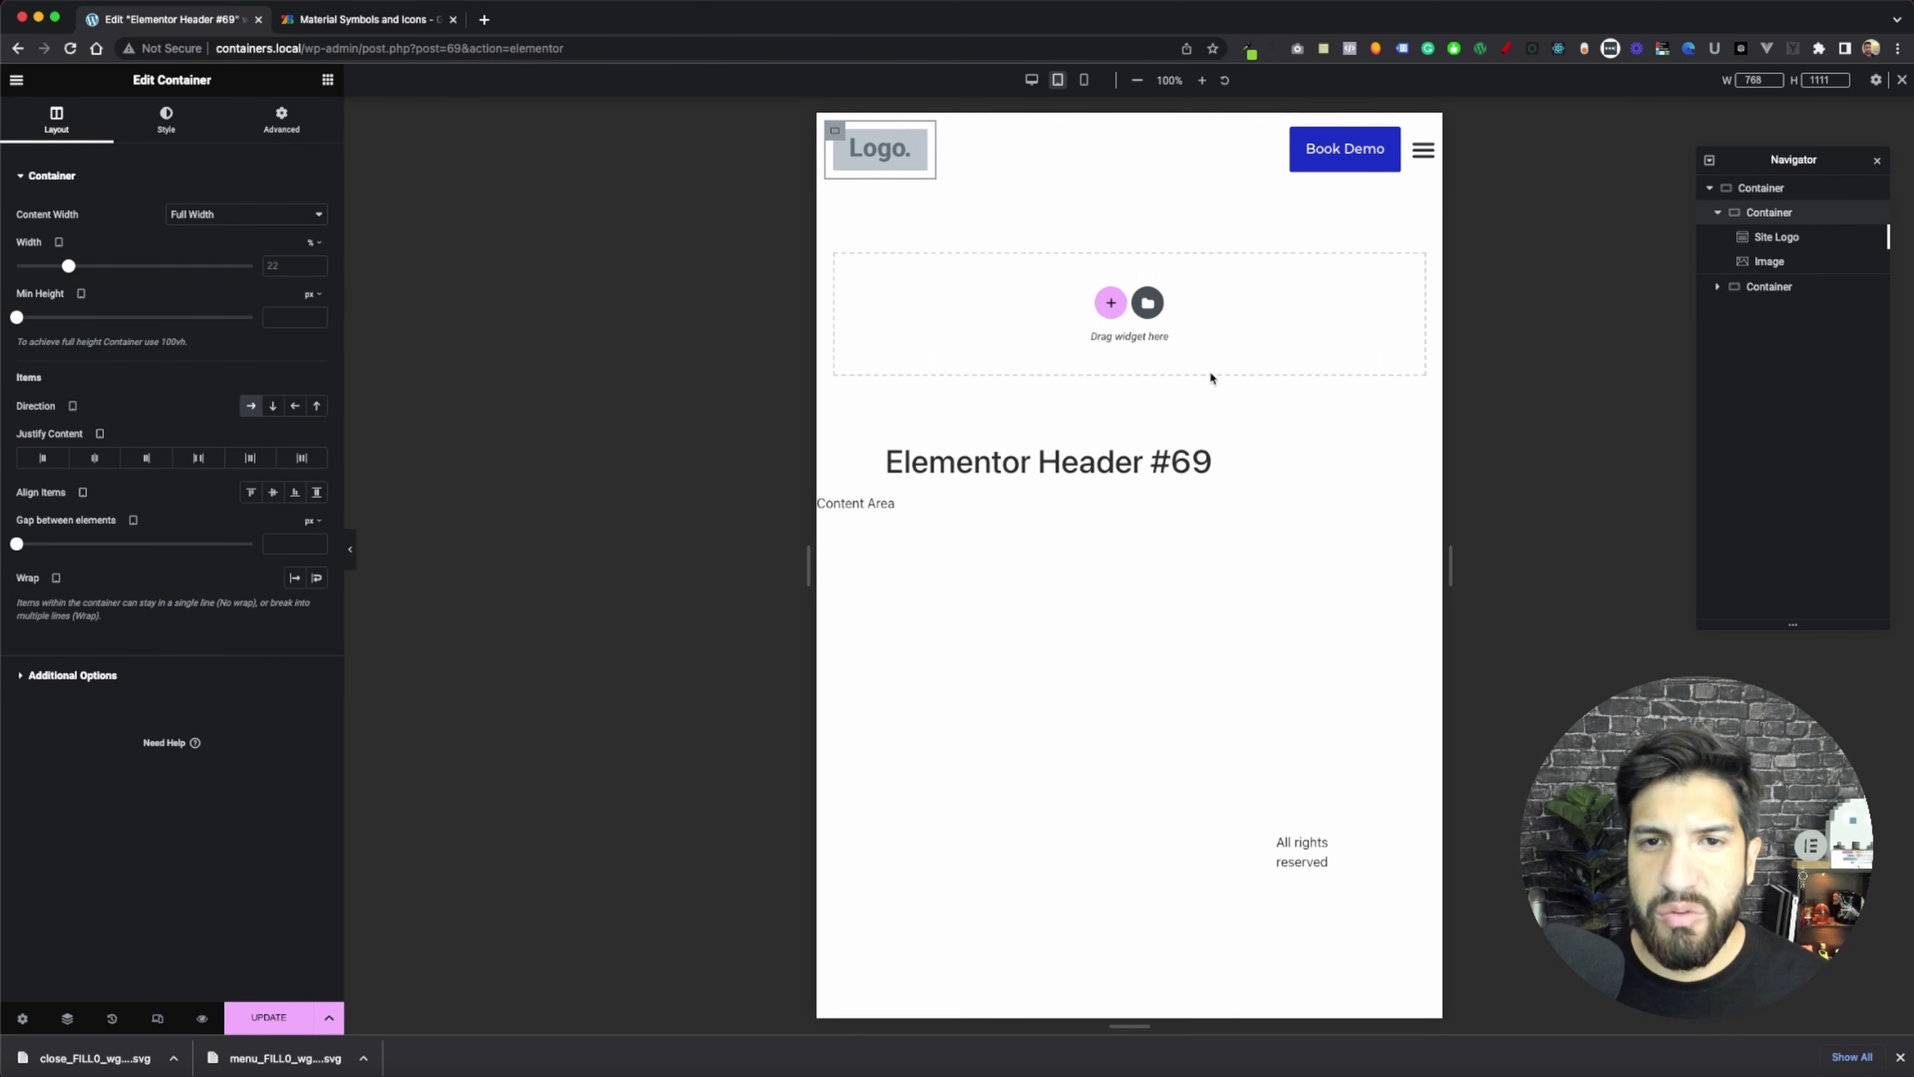
{"action": "mouse_move", "coordinate": [1136, 149]}
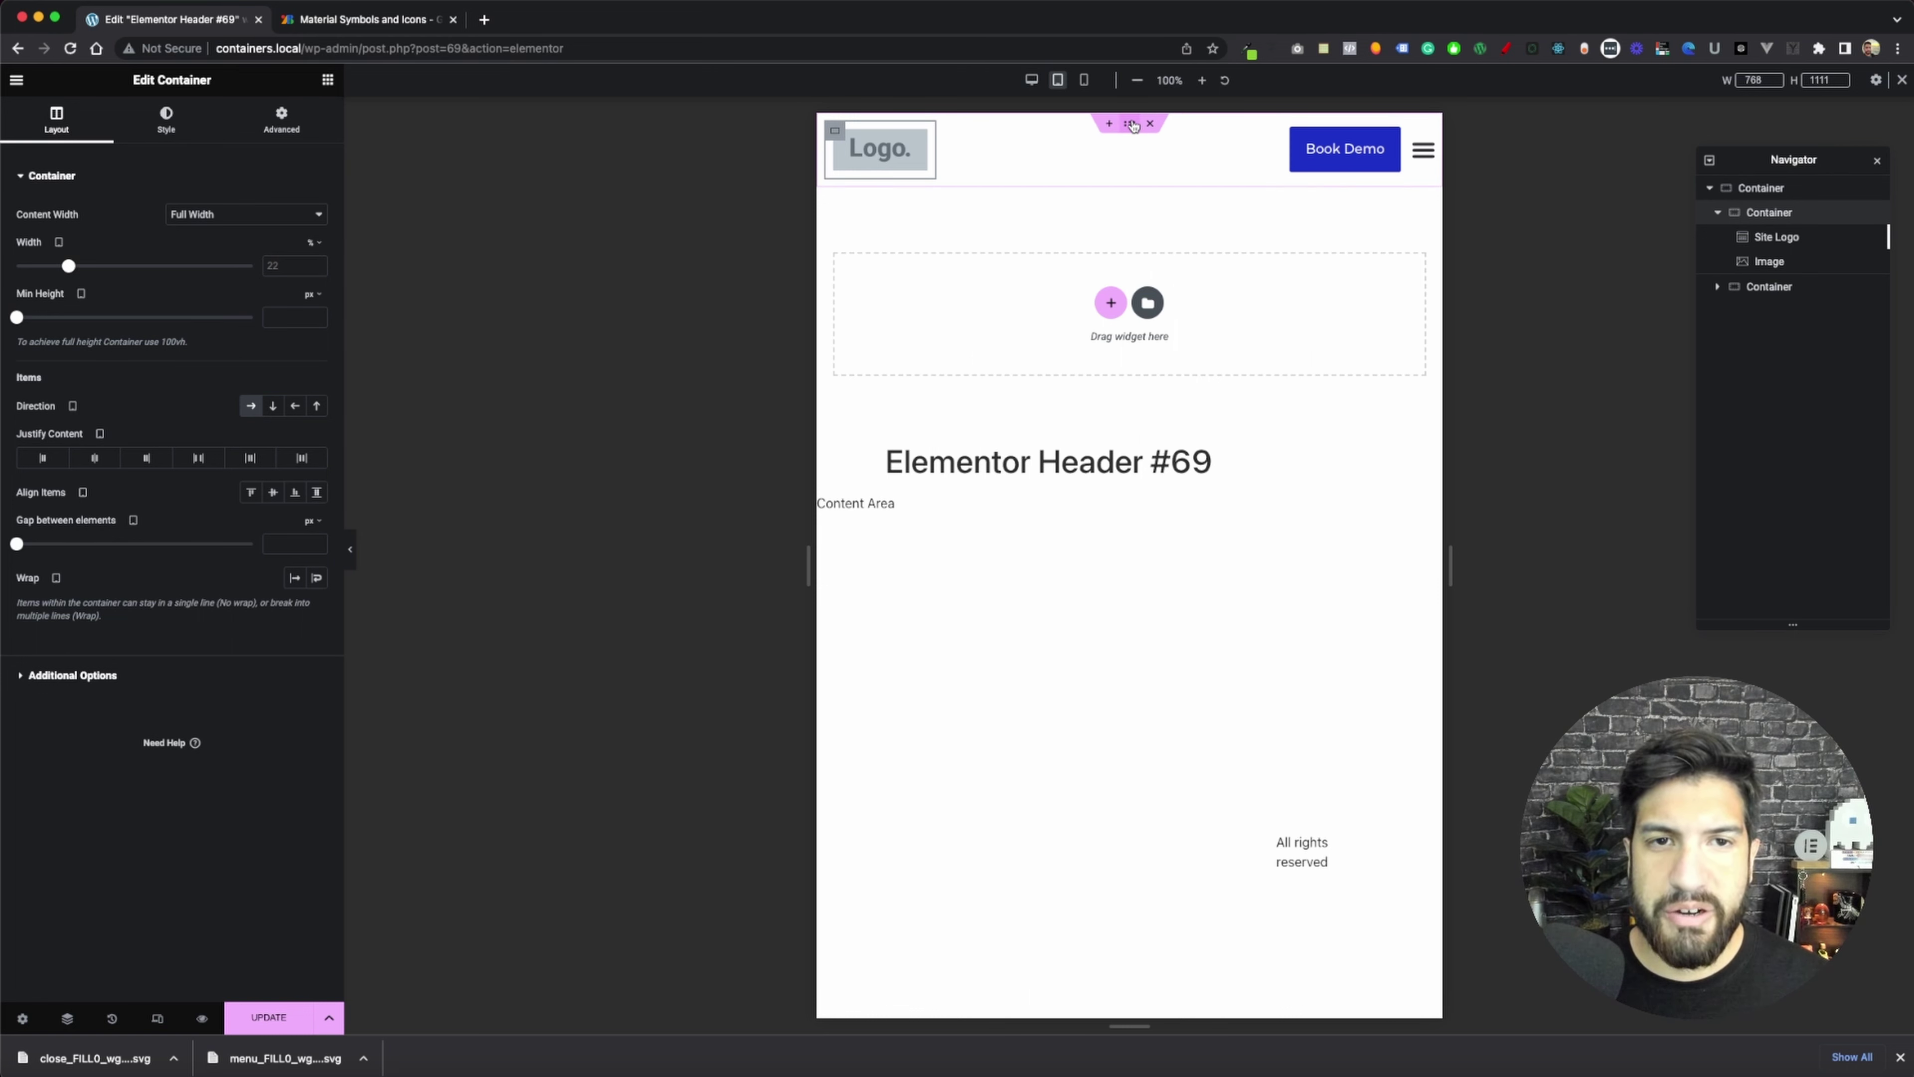
{"action": "left_click", "coordinate": [1130, 124]}
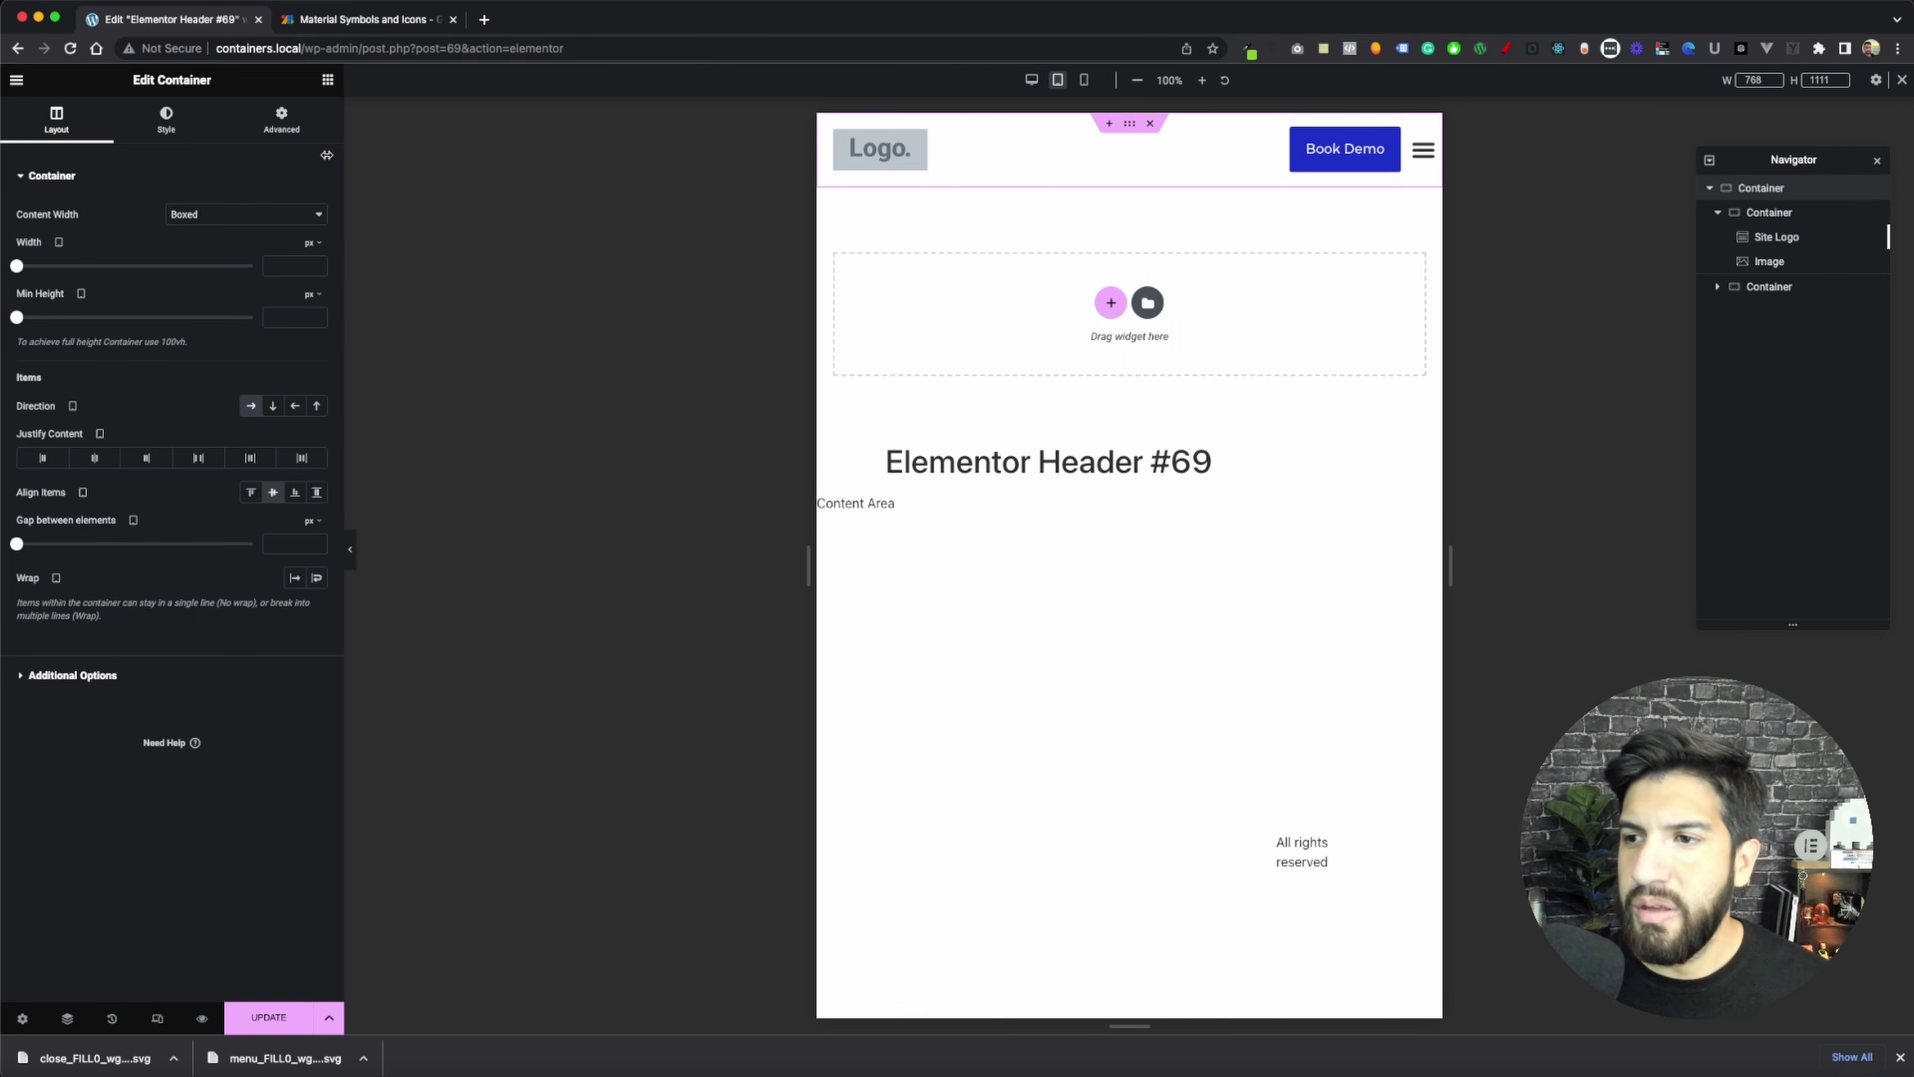
{"action": "left_click", "coordinate": [317, 578]}
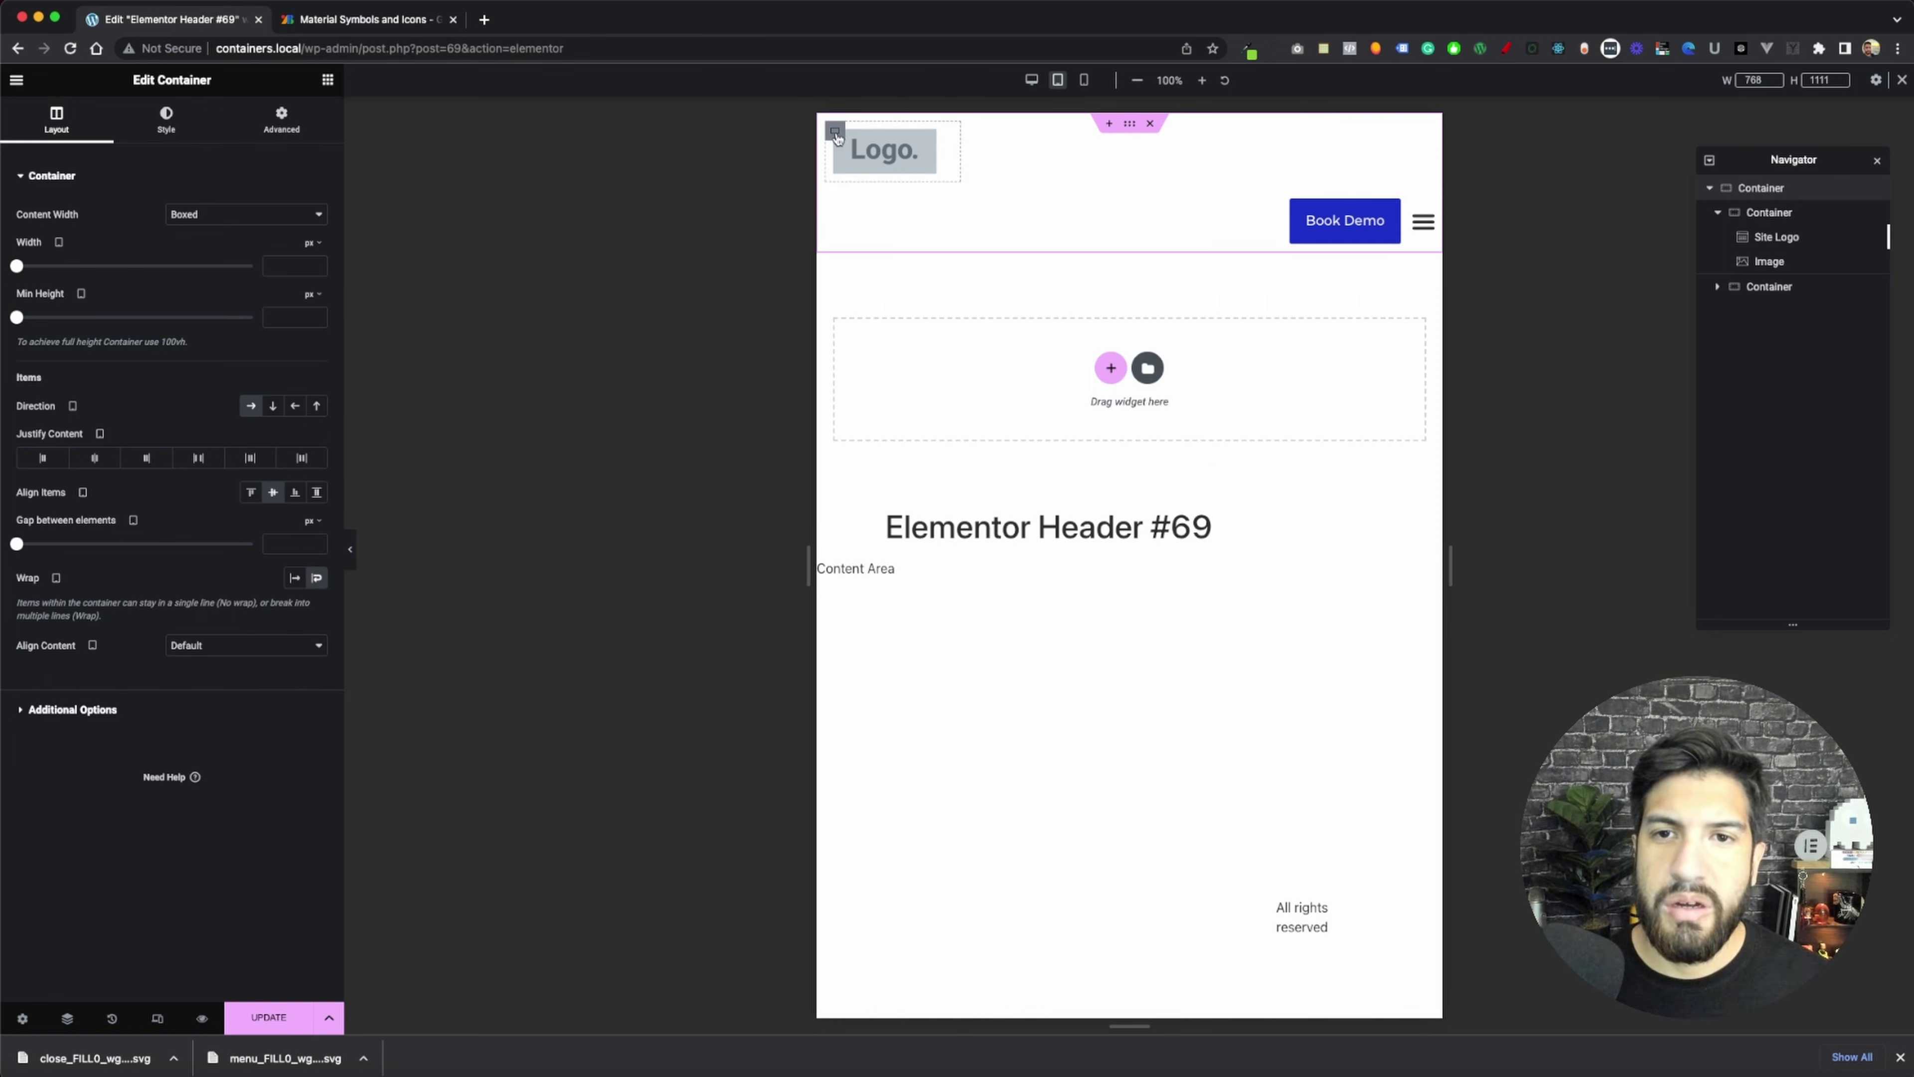
- Set the tablet width of the container holding the logo and menu icon to 100%
{"action": "left_click", "coordinate": [836, 134]}
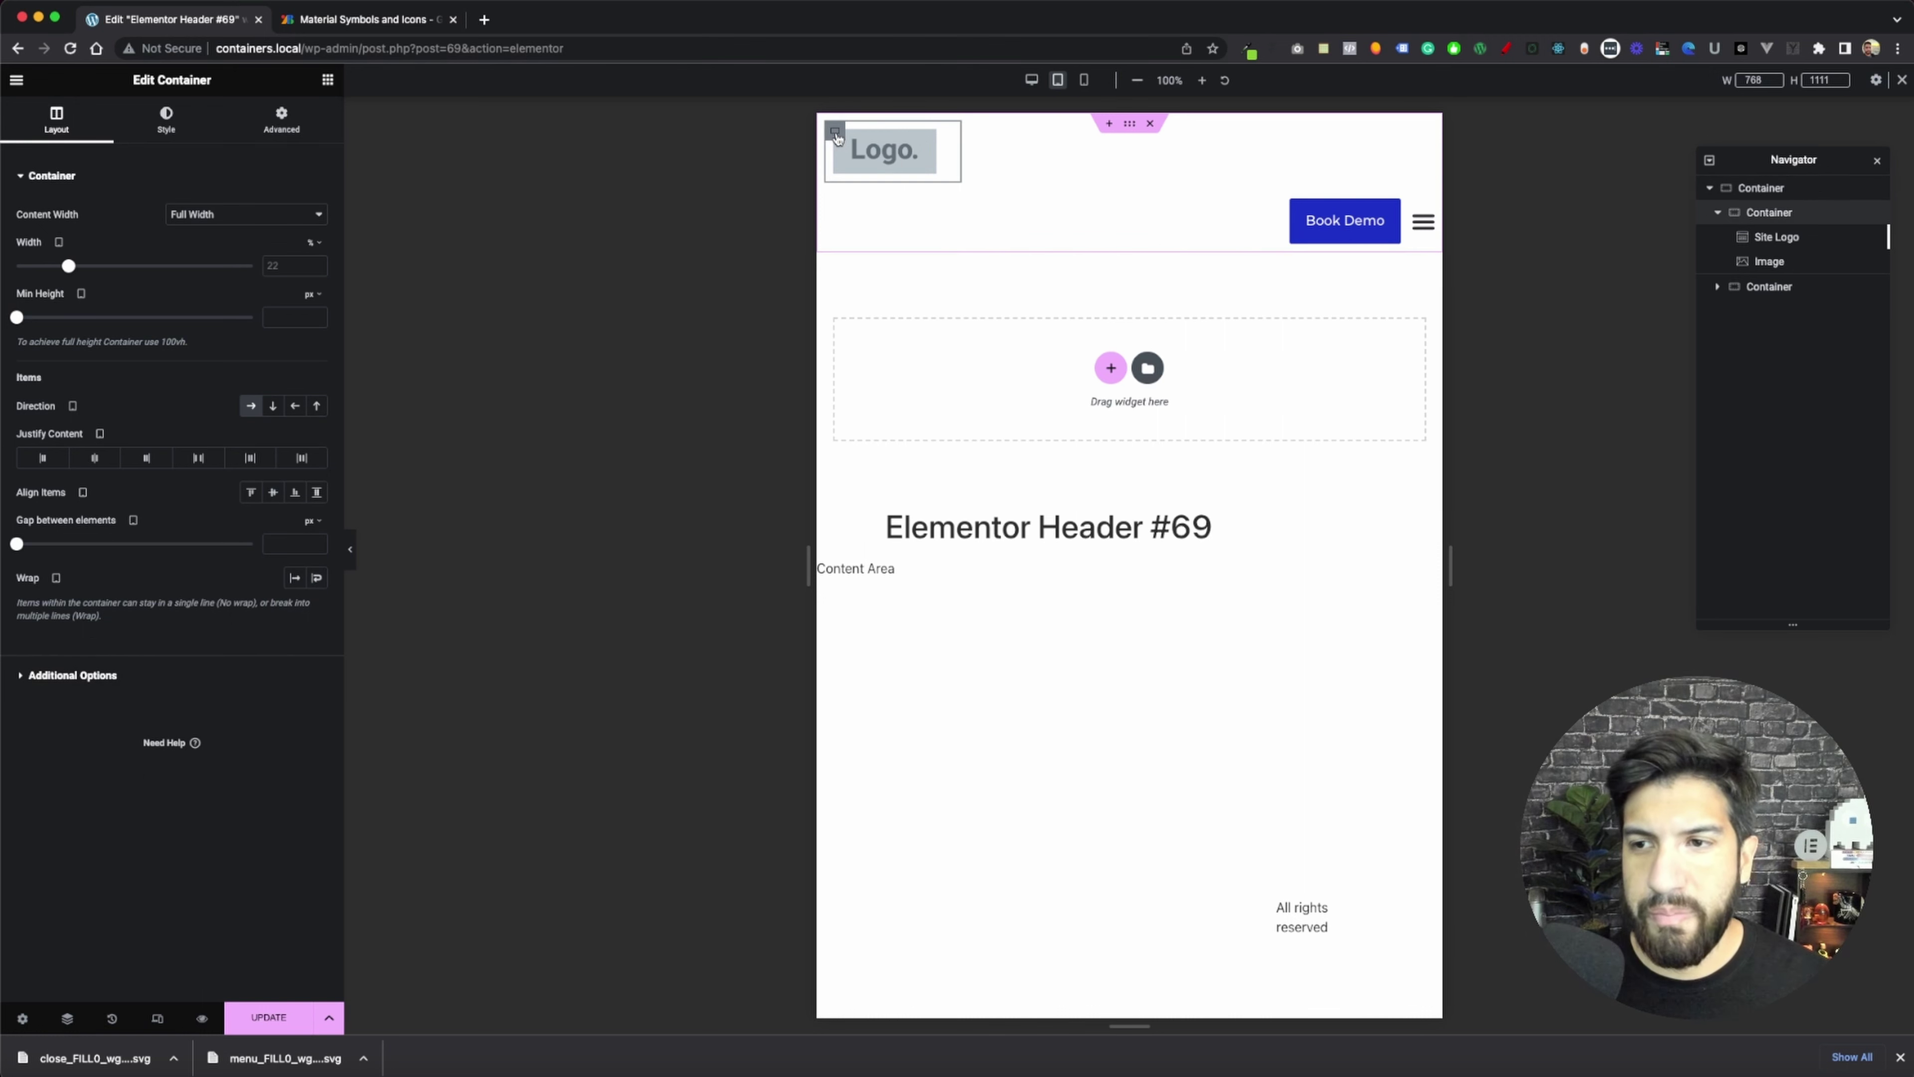
{"action": "left_click", "coordinate": [224, 218]}
{"action": "left_click", "coordinate": [247, 254]}
{"action": "left_click", "coordinate": [278, 265]}
{"action": "type", "text": "100"}
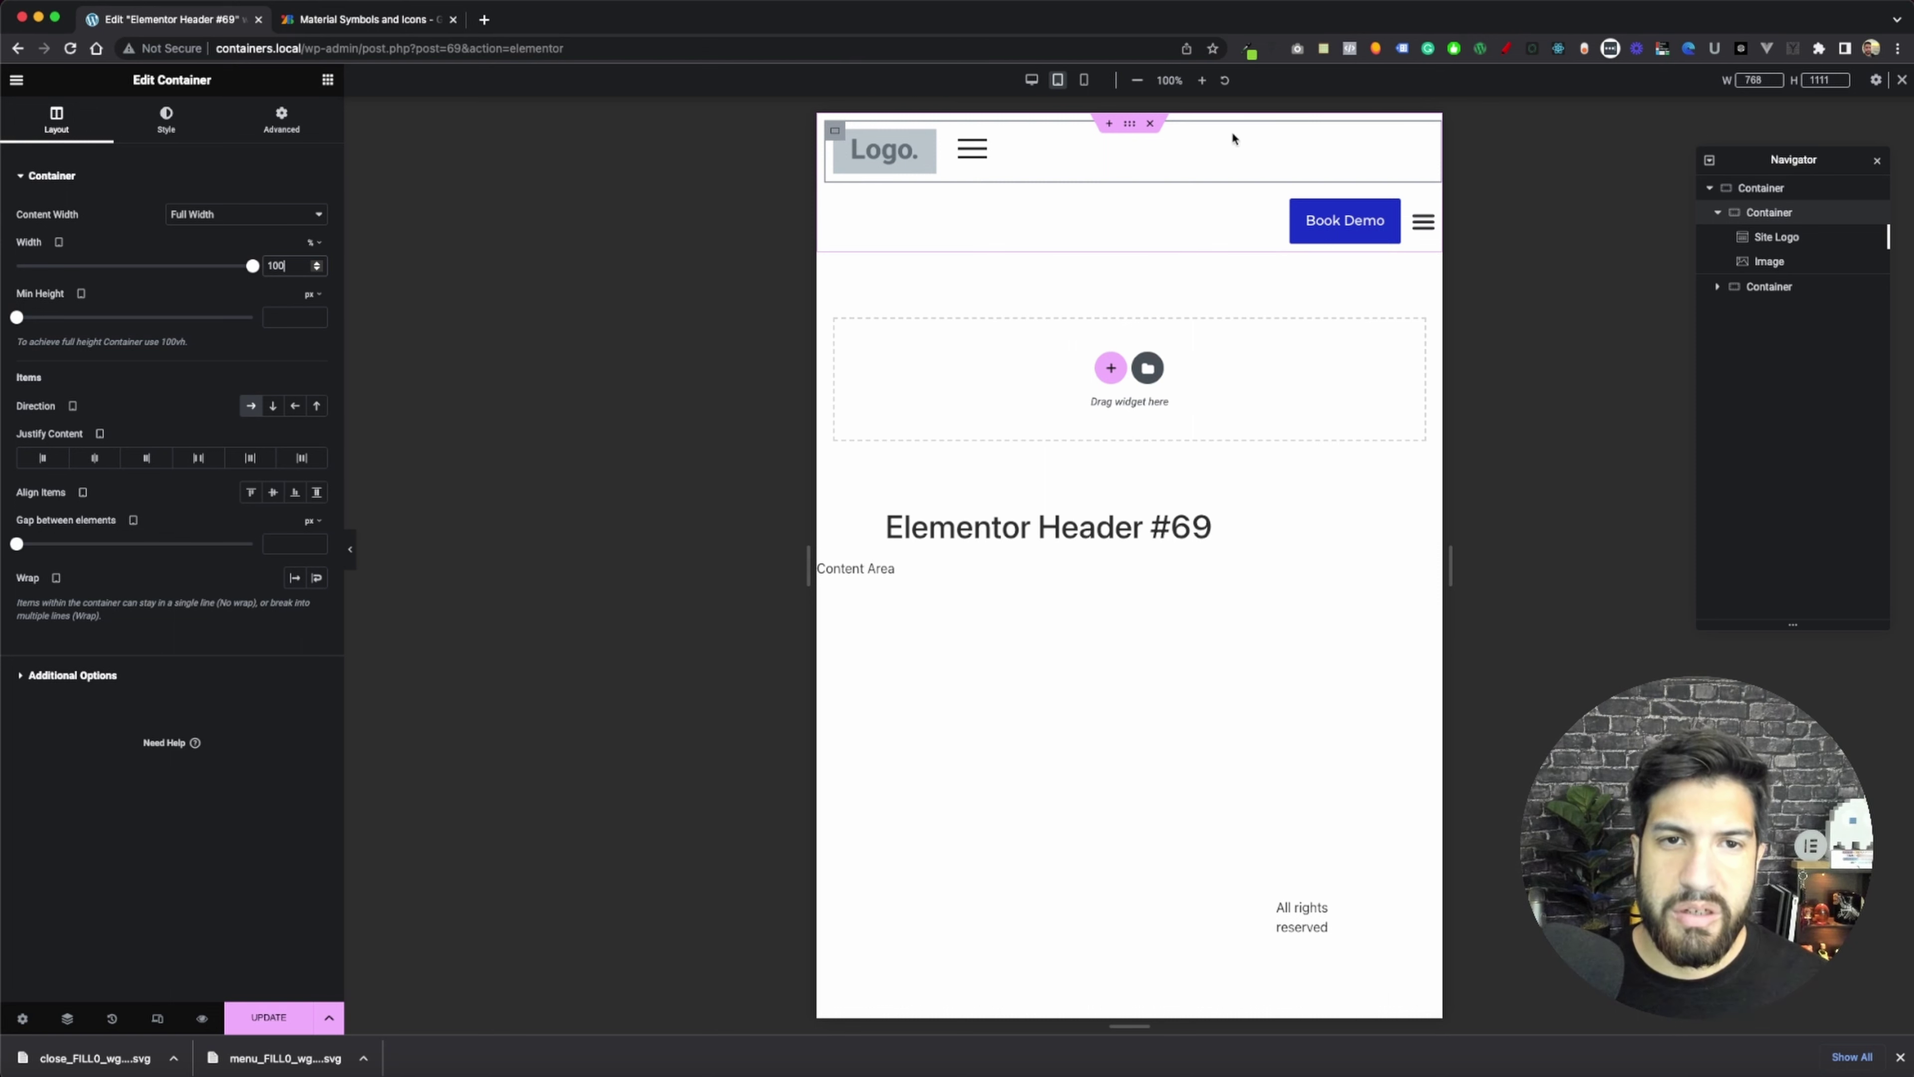
- Set the outer header container's tablet padding to 0 on all four sides
{"action": "left_click", "coordinate": [1129, 125]}
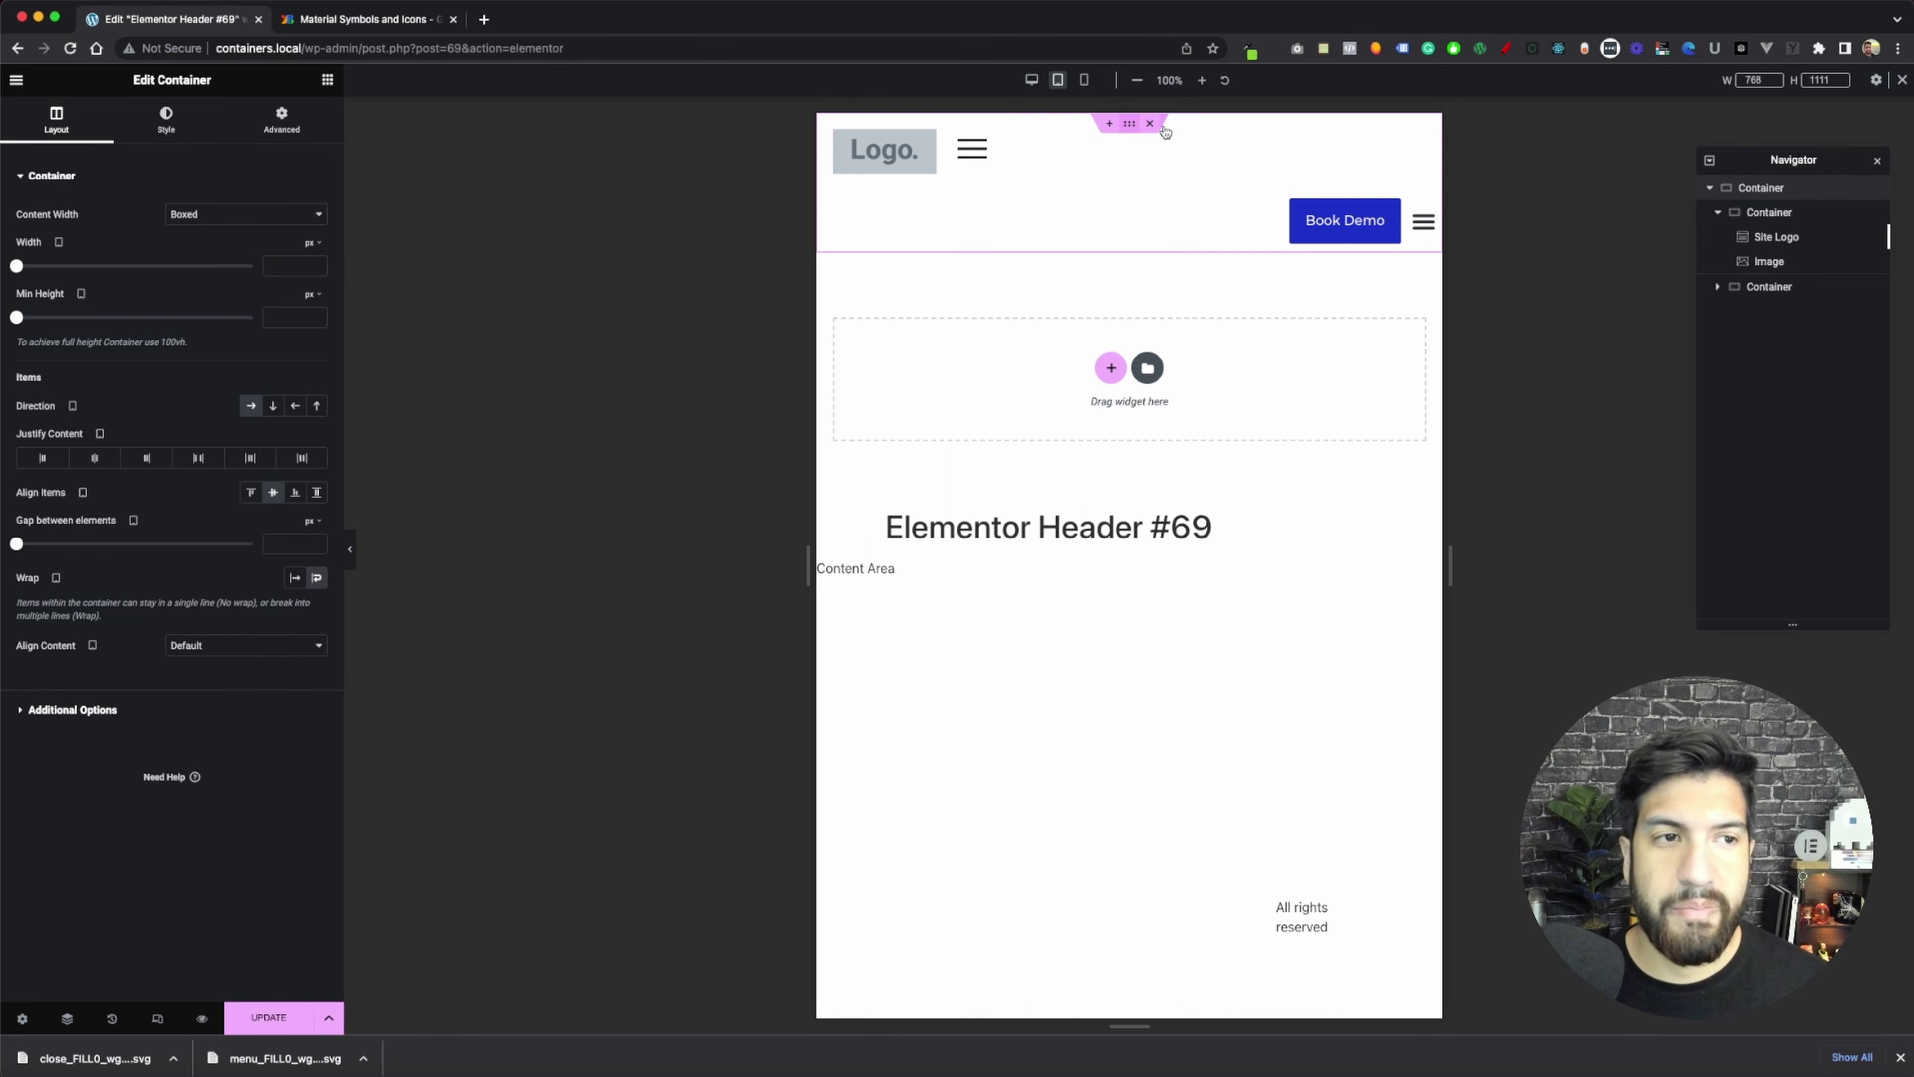
{"action": "left_click", "coordinate": [281, 125]}
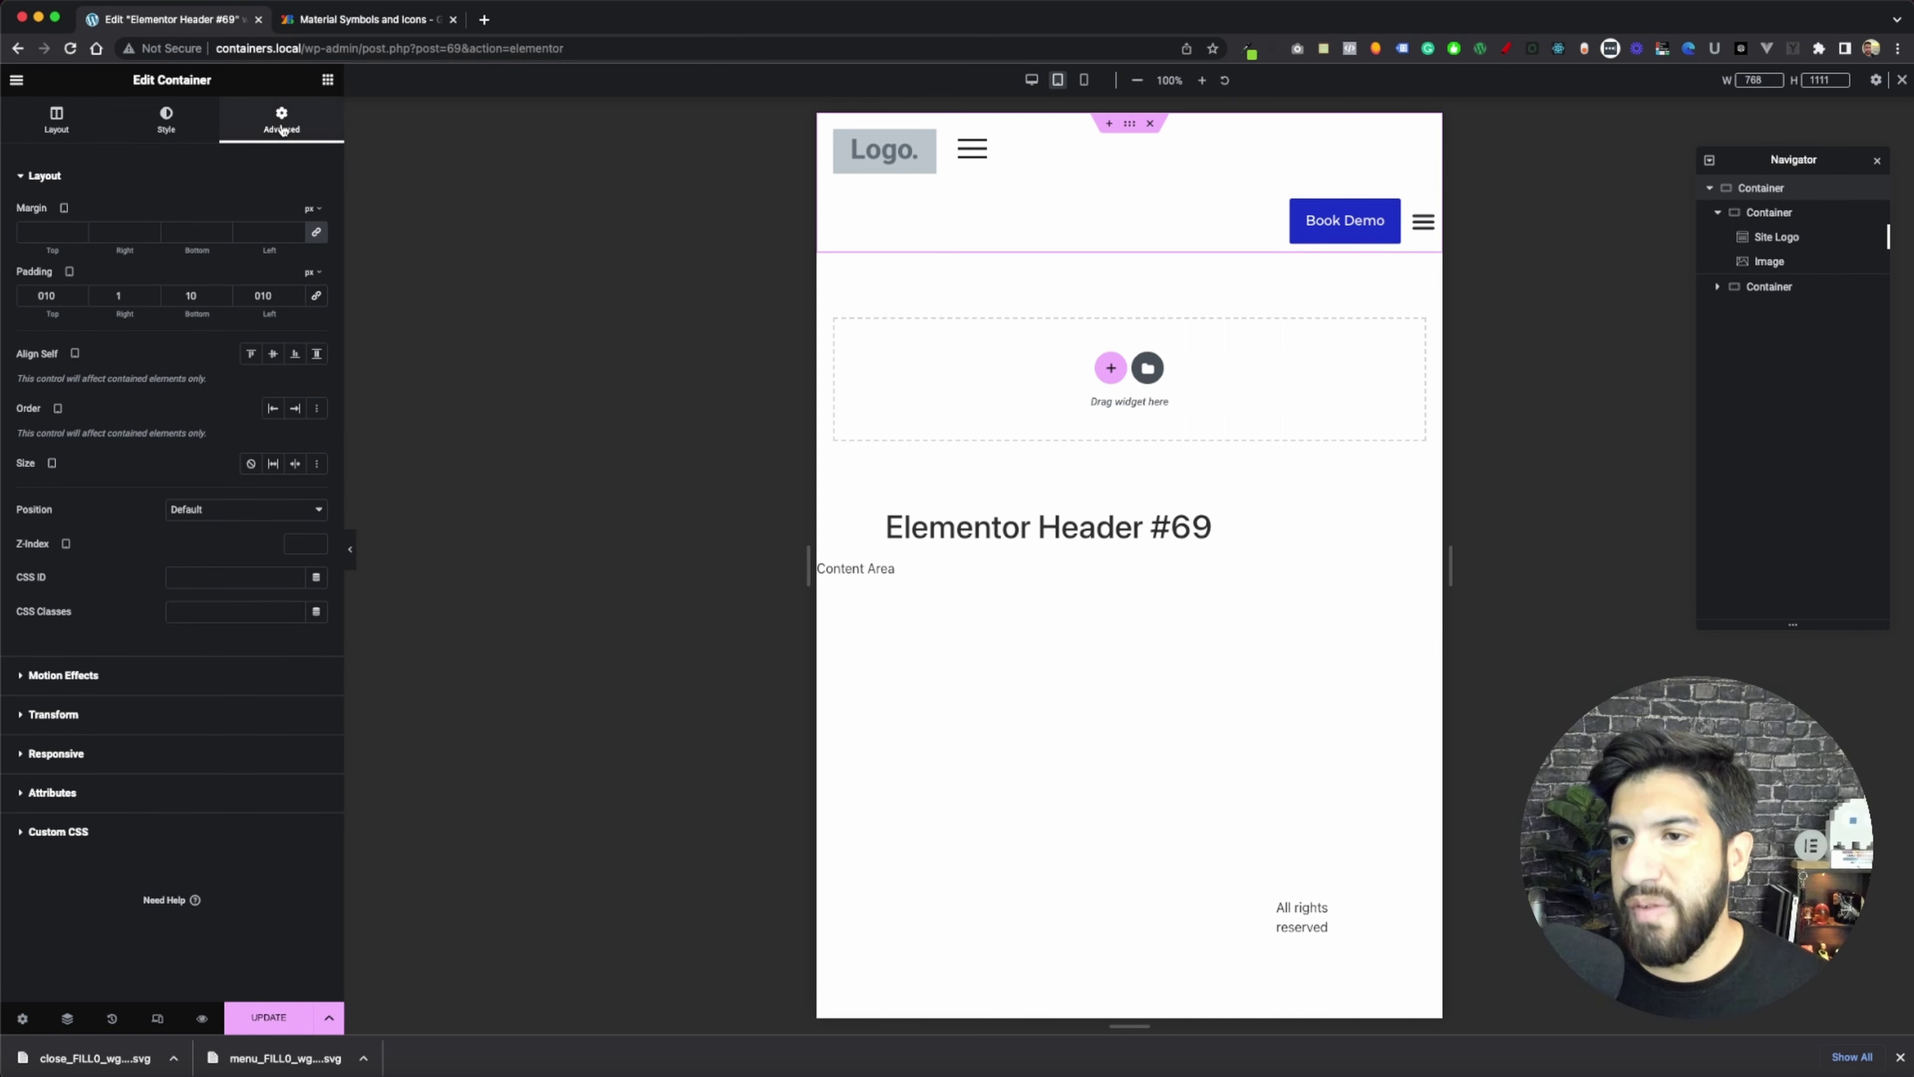
{"action": "left_click", "coordinate": [316, 299]}
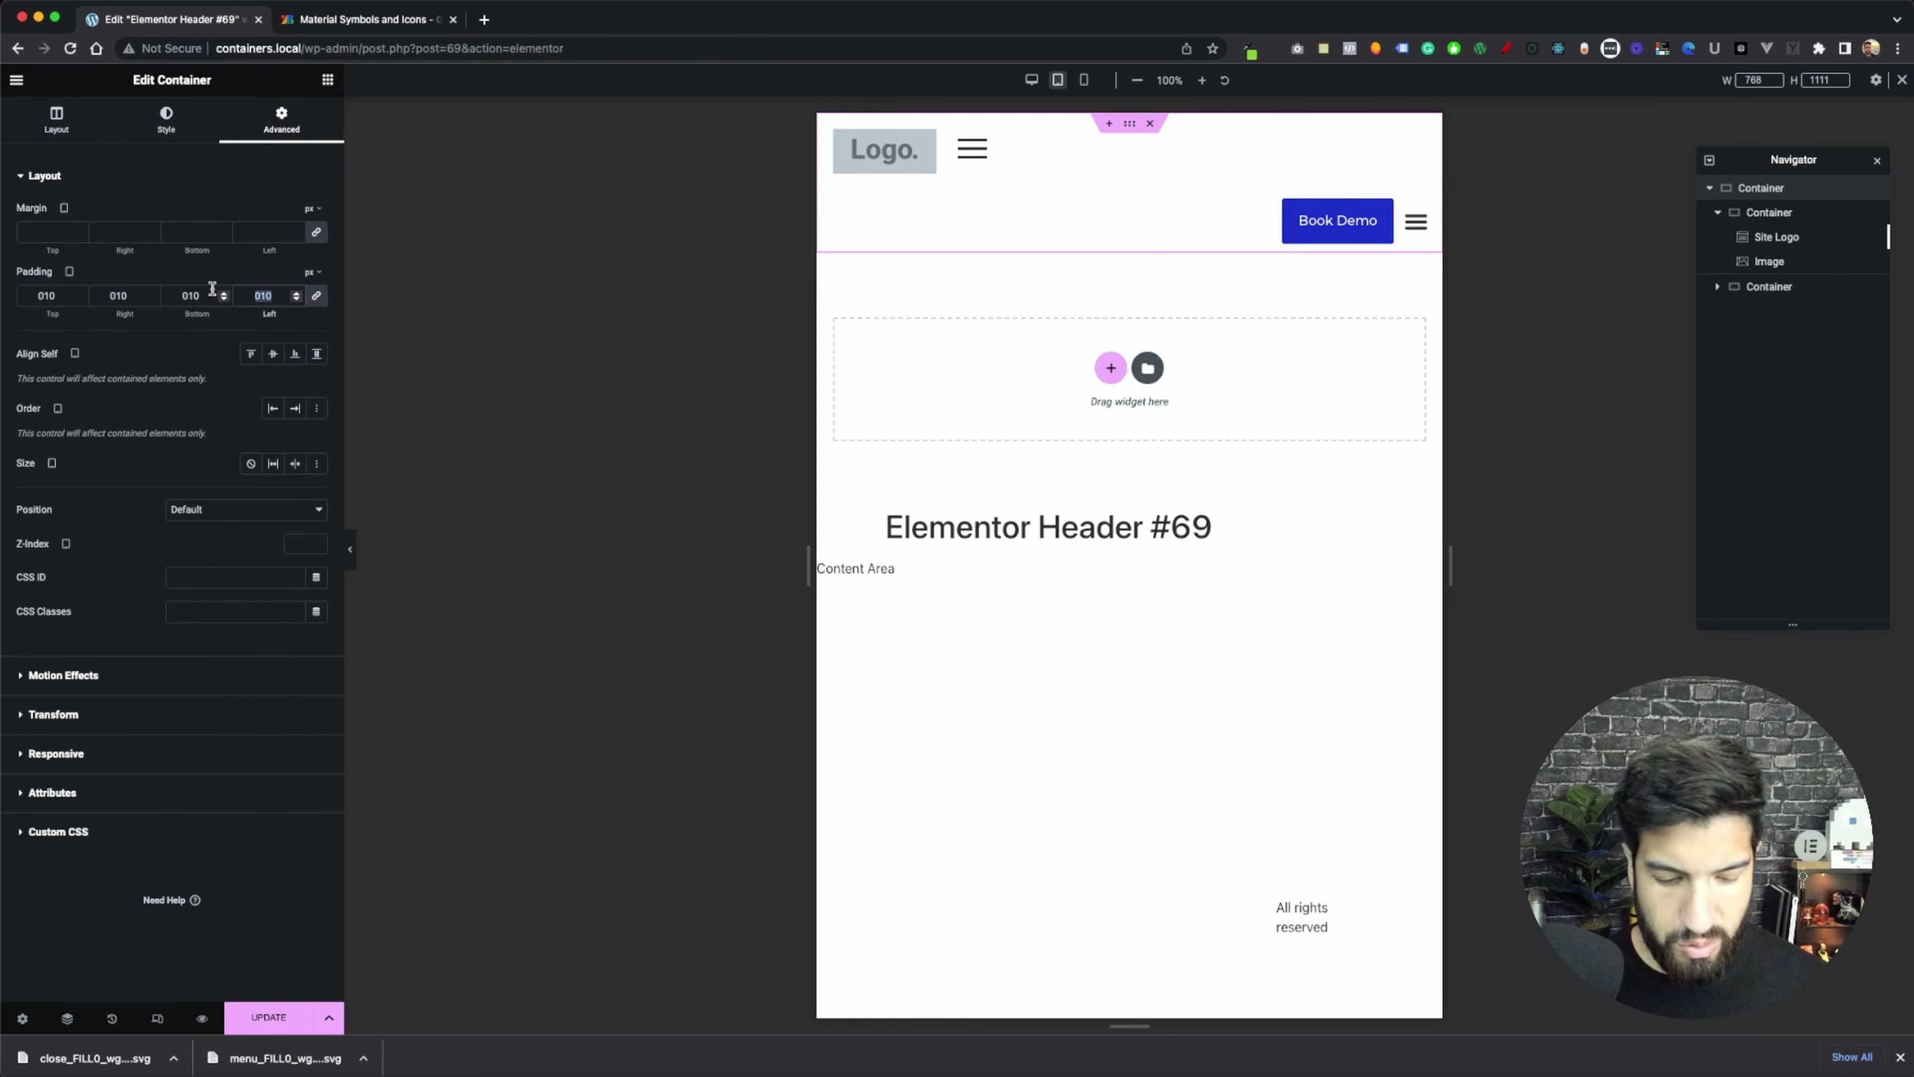
{"action": "type", "text": "0"}
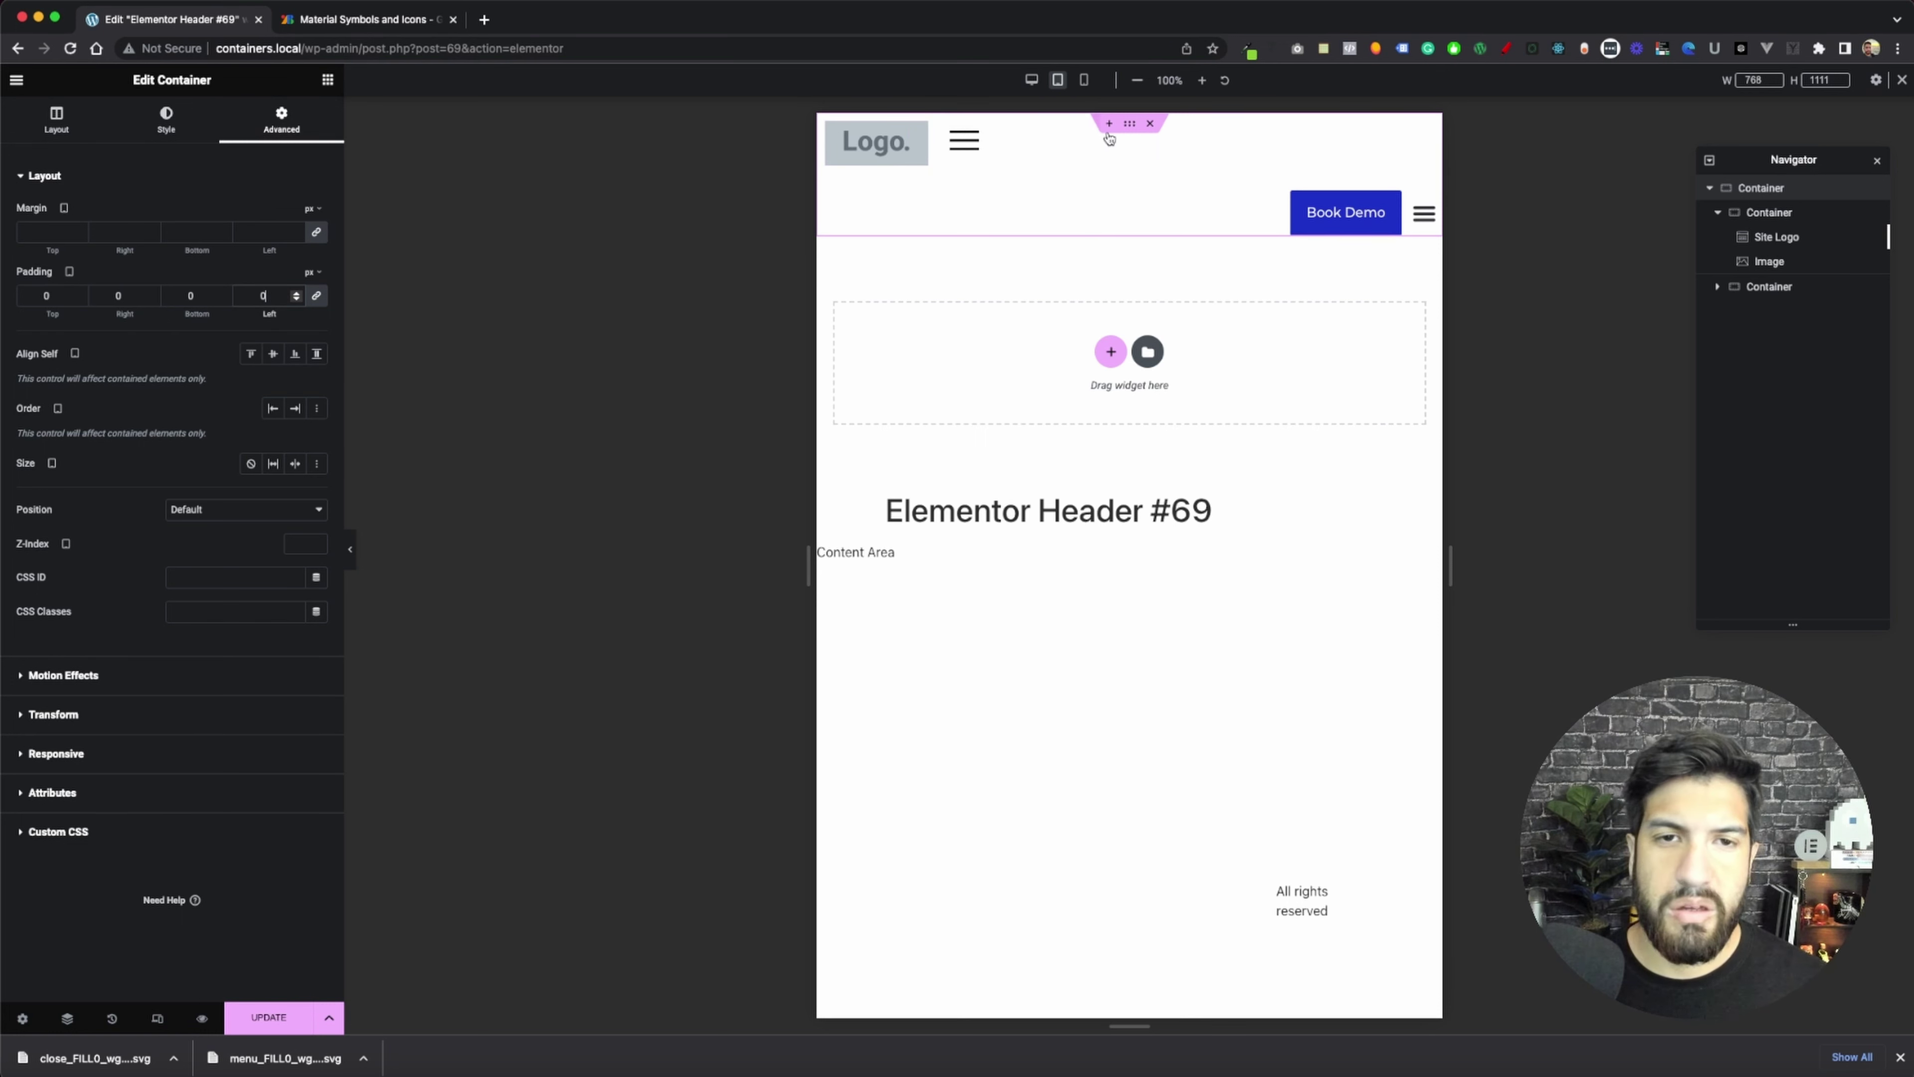
- Set the logo container's tablet content justification to Space Between, spreading the logo and menu icon apart
{"action": "left_click", "coordinate": [828, 128]}
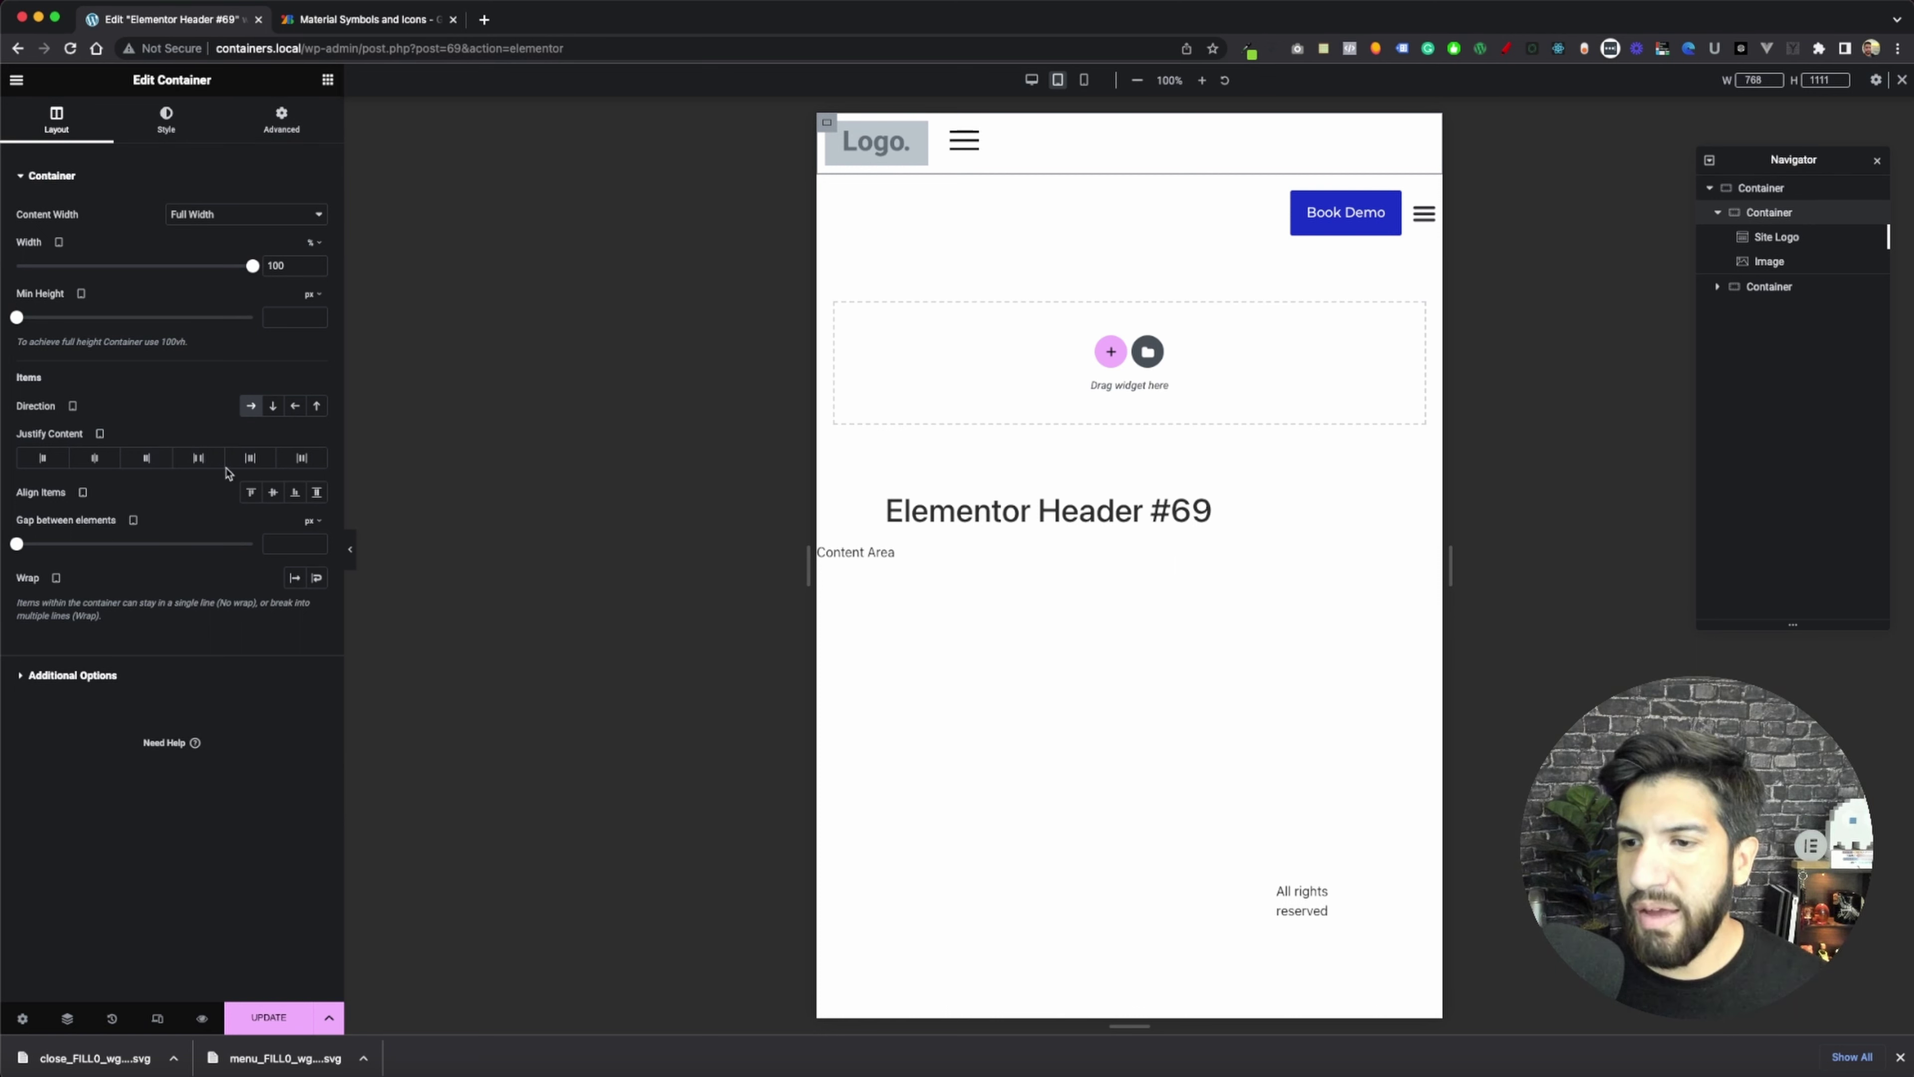
{"action": "left_click", "coordinate": [249, 466]}
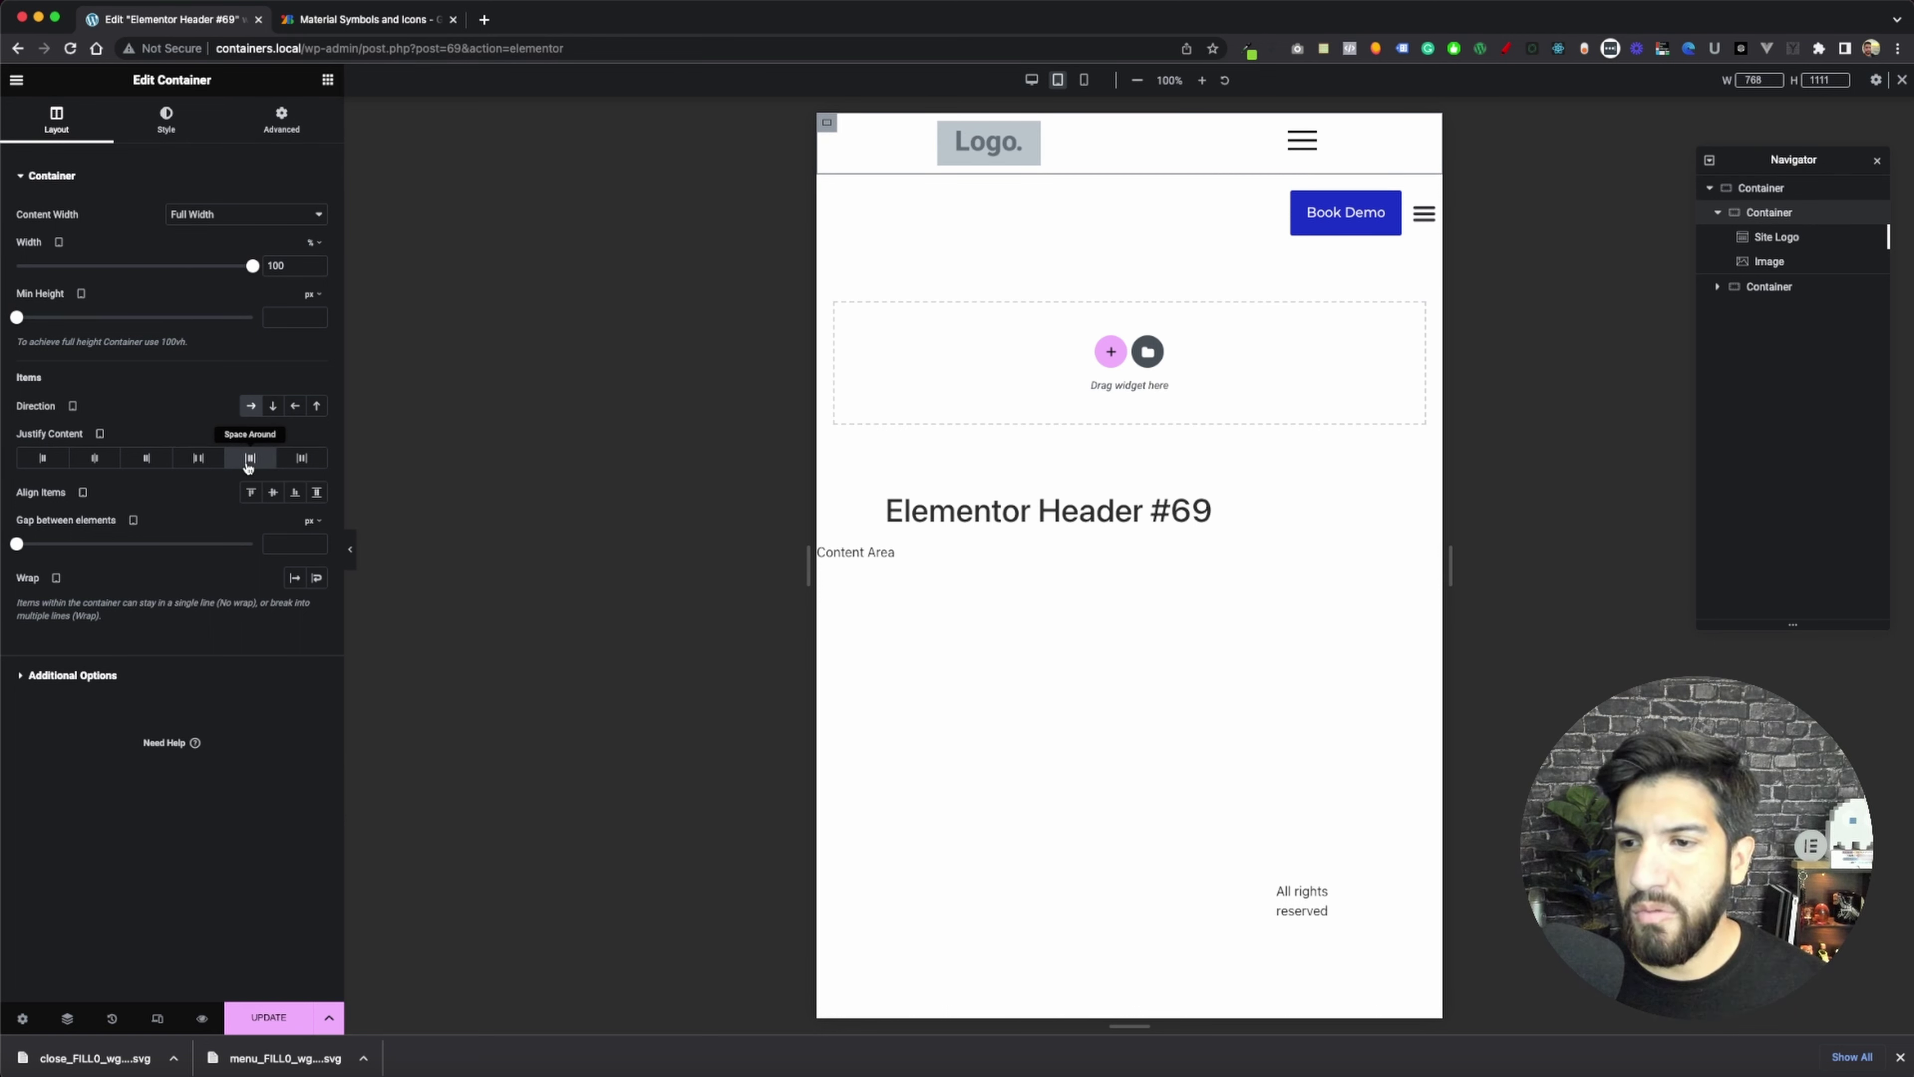
{"action": "left_click", "coordinate": [248, 466]}
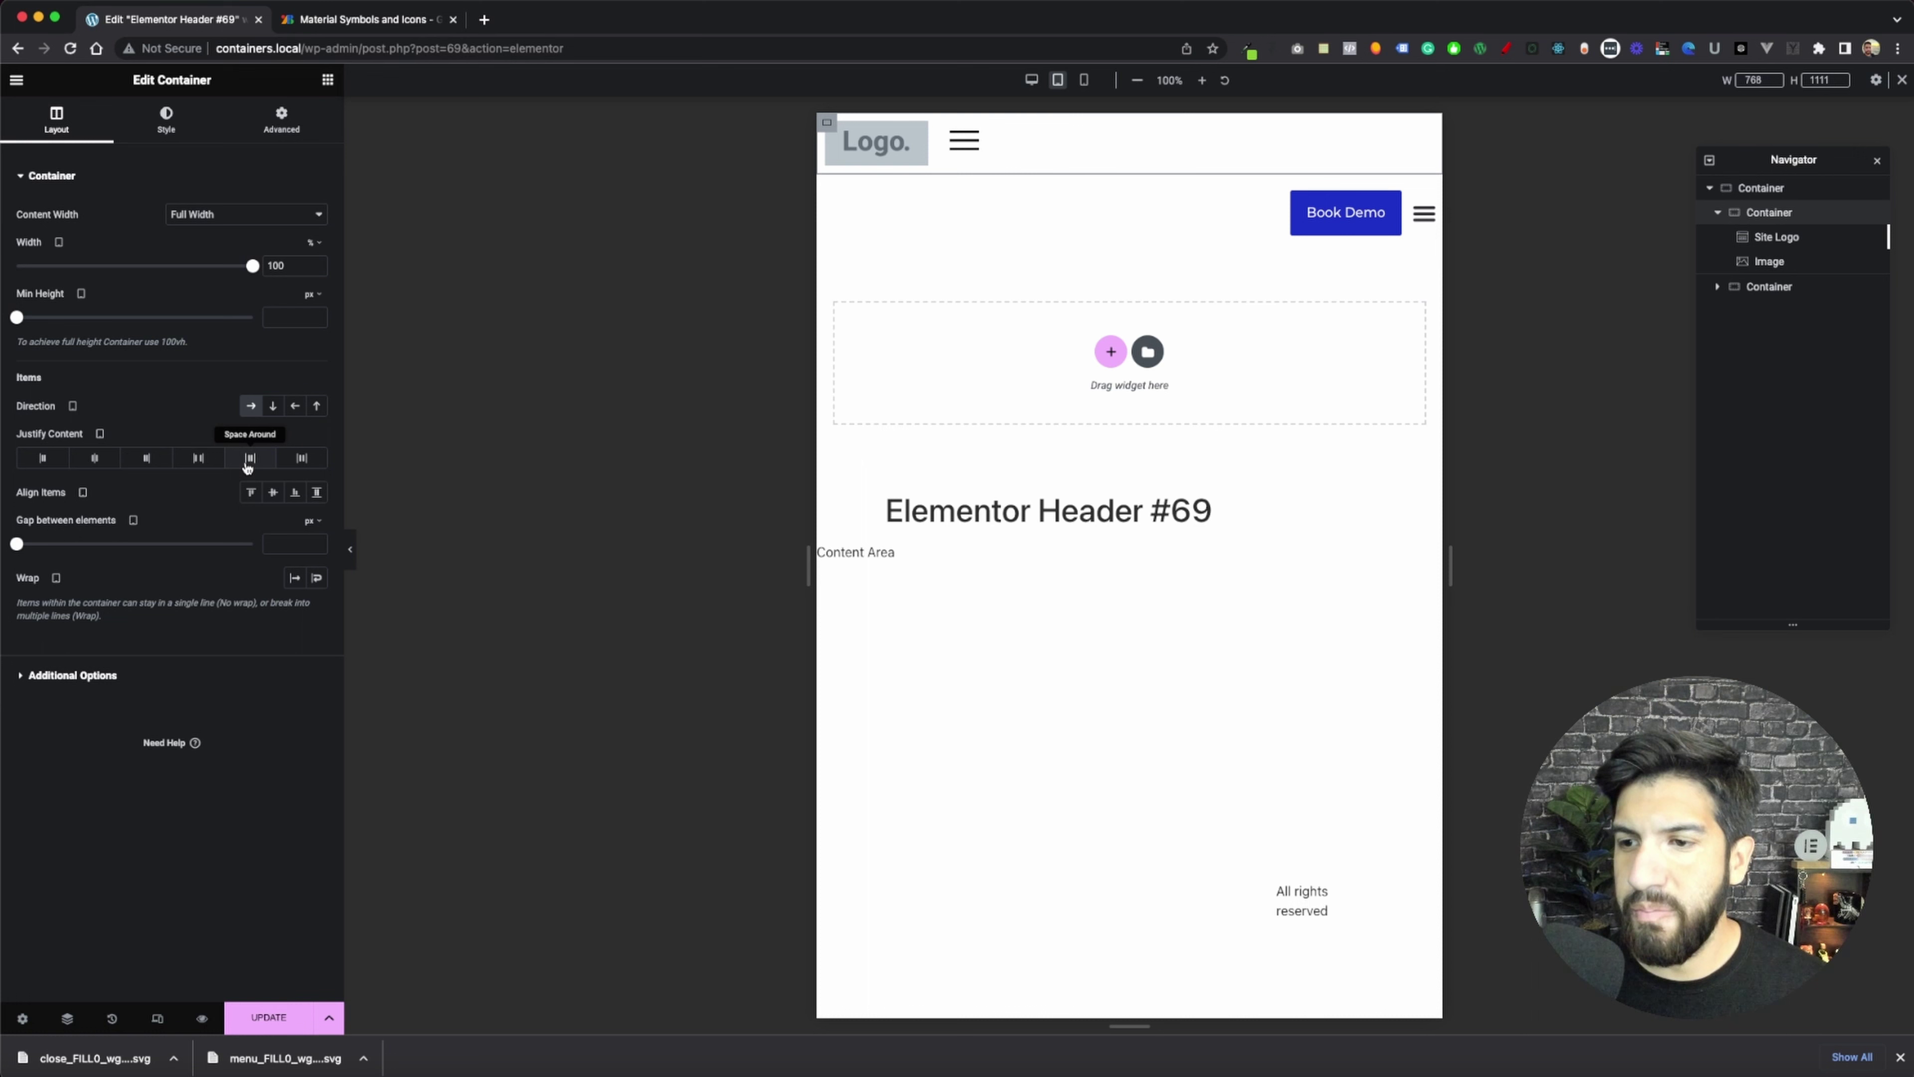
{"action": "left_click", "coordinate": [211, 466]}
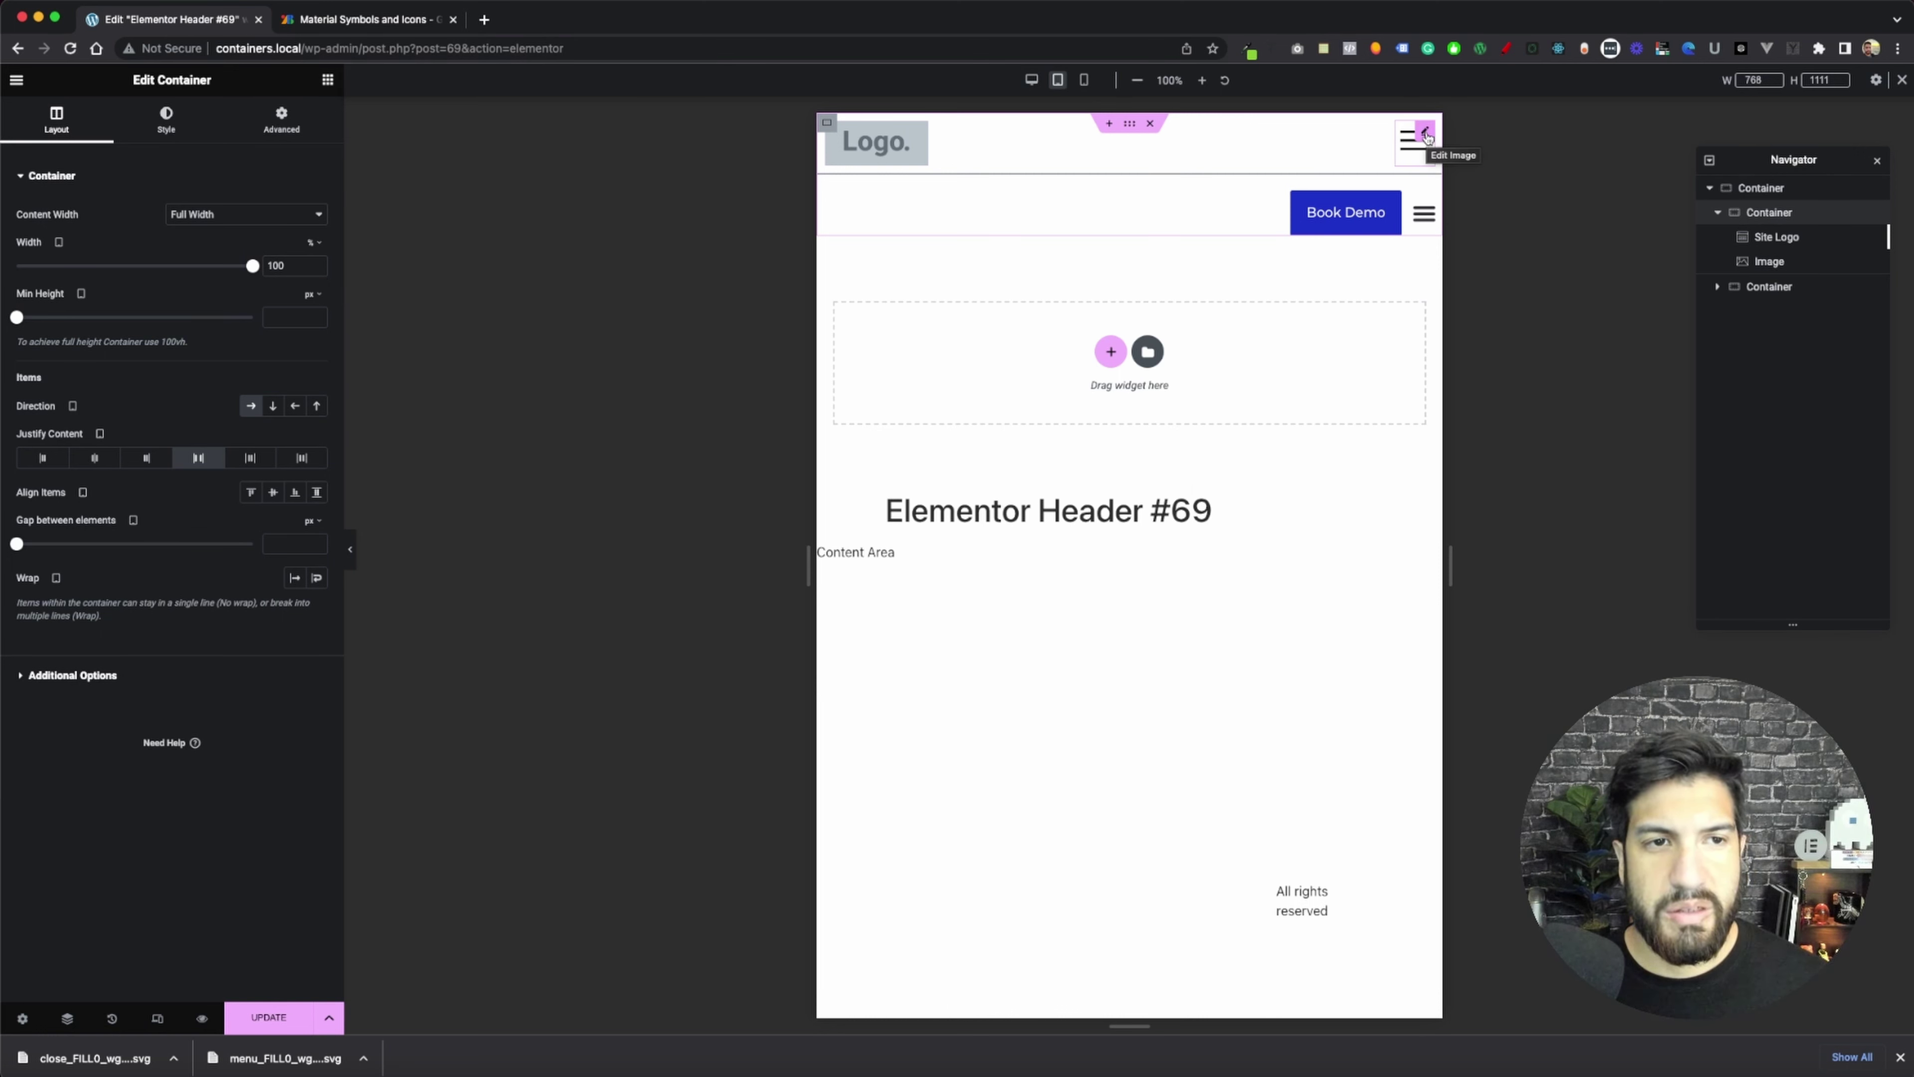
{"action": "left_click", "coordinate": [1426, 135]}
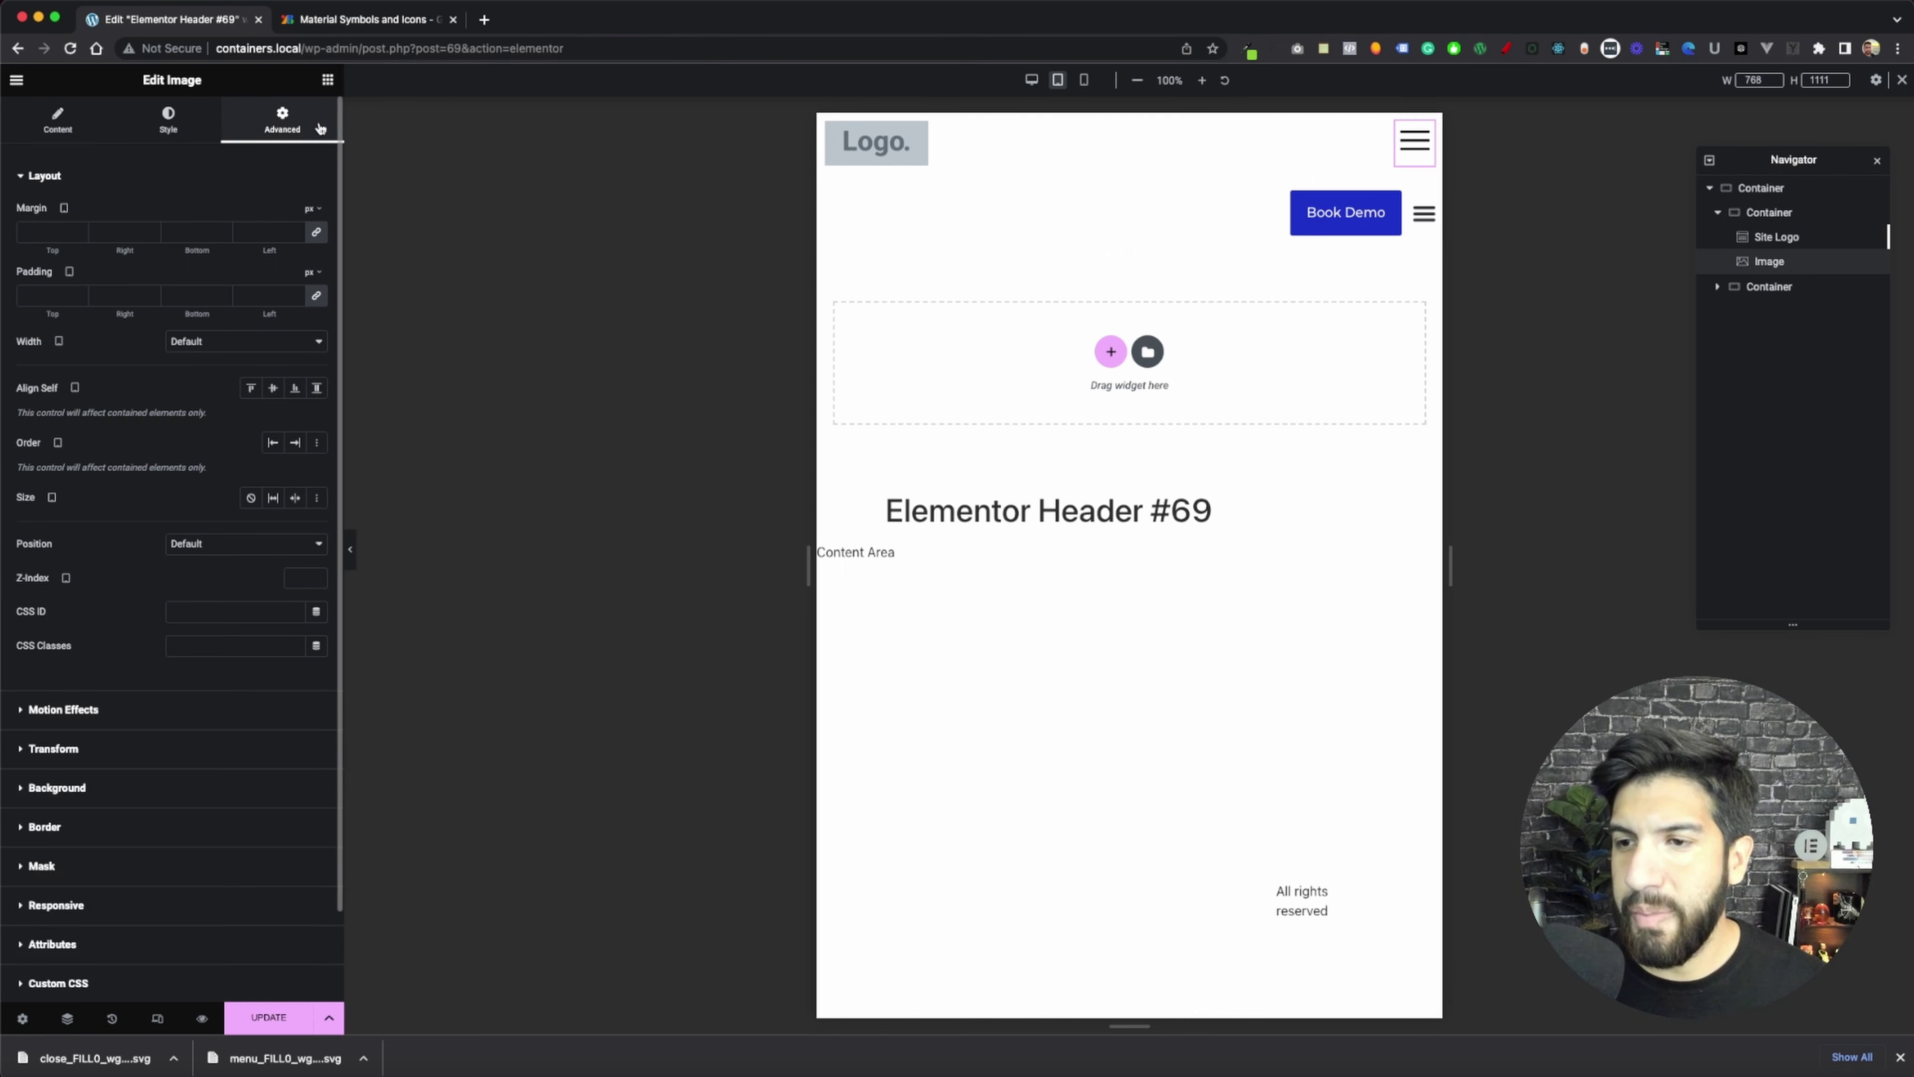
{"action": "left_click", "coordinate": [274, 388]}
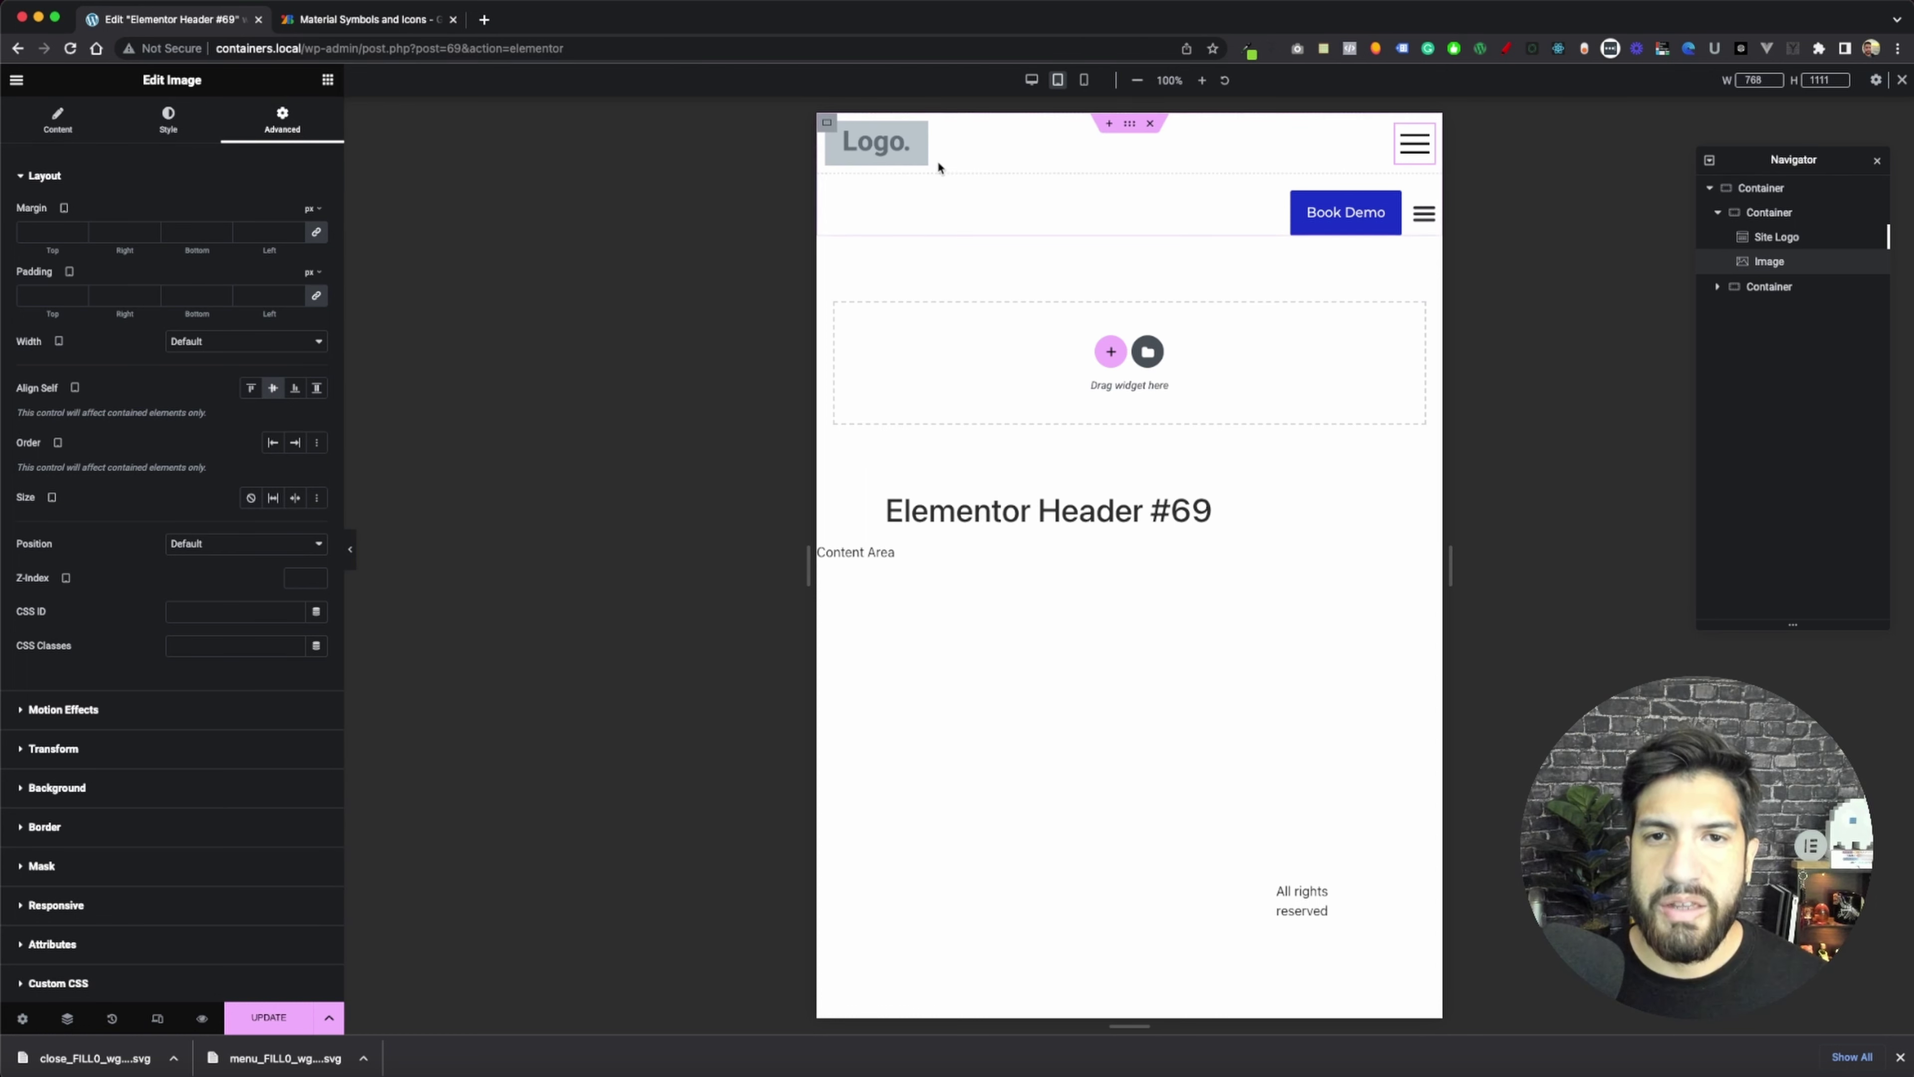
{"action": "left_click", "coordinate": [274, 388]}
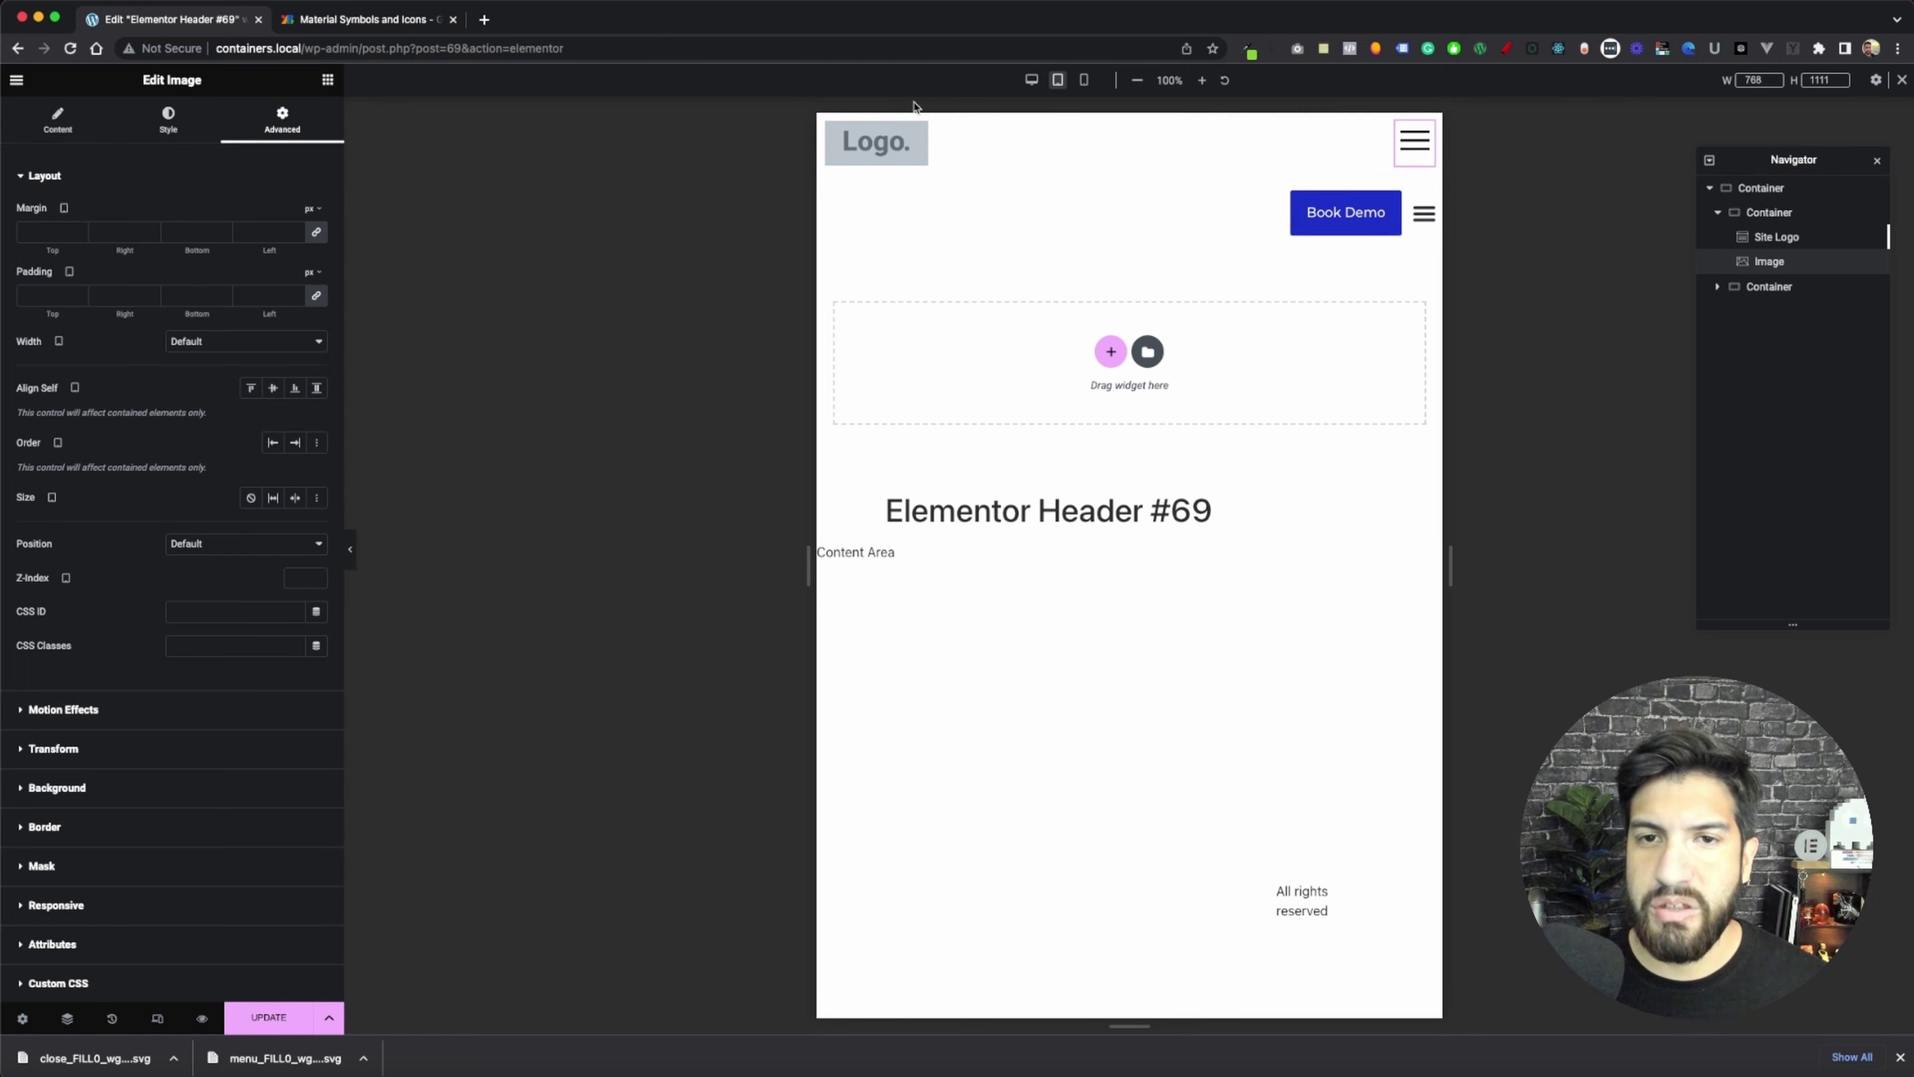
- Align the logo container's items to the center for the tablet layout
{"action": "left_click", "coordinate": [827, 125]}
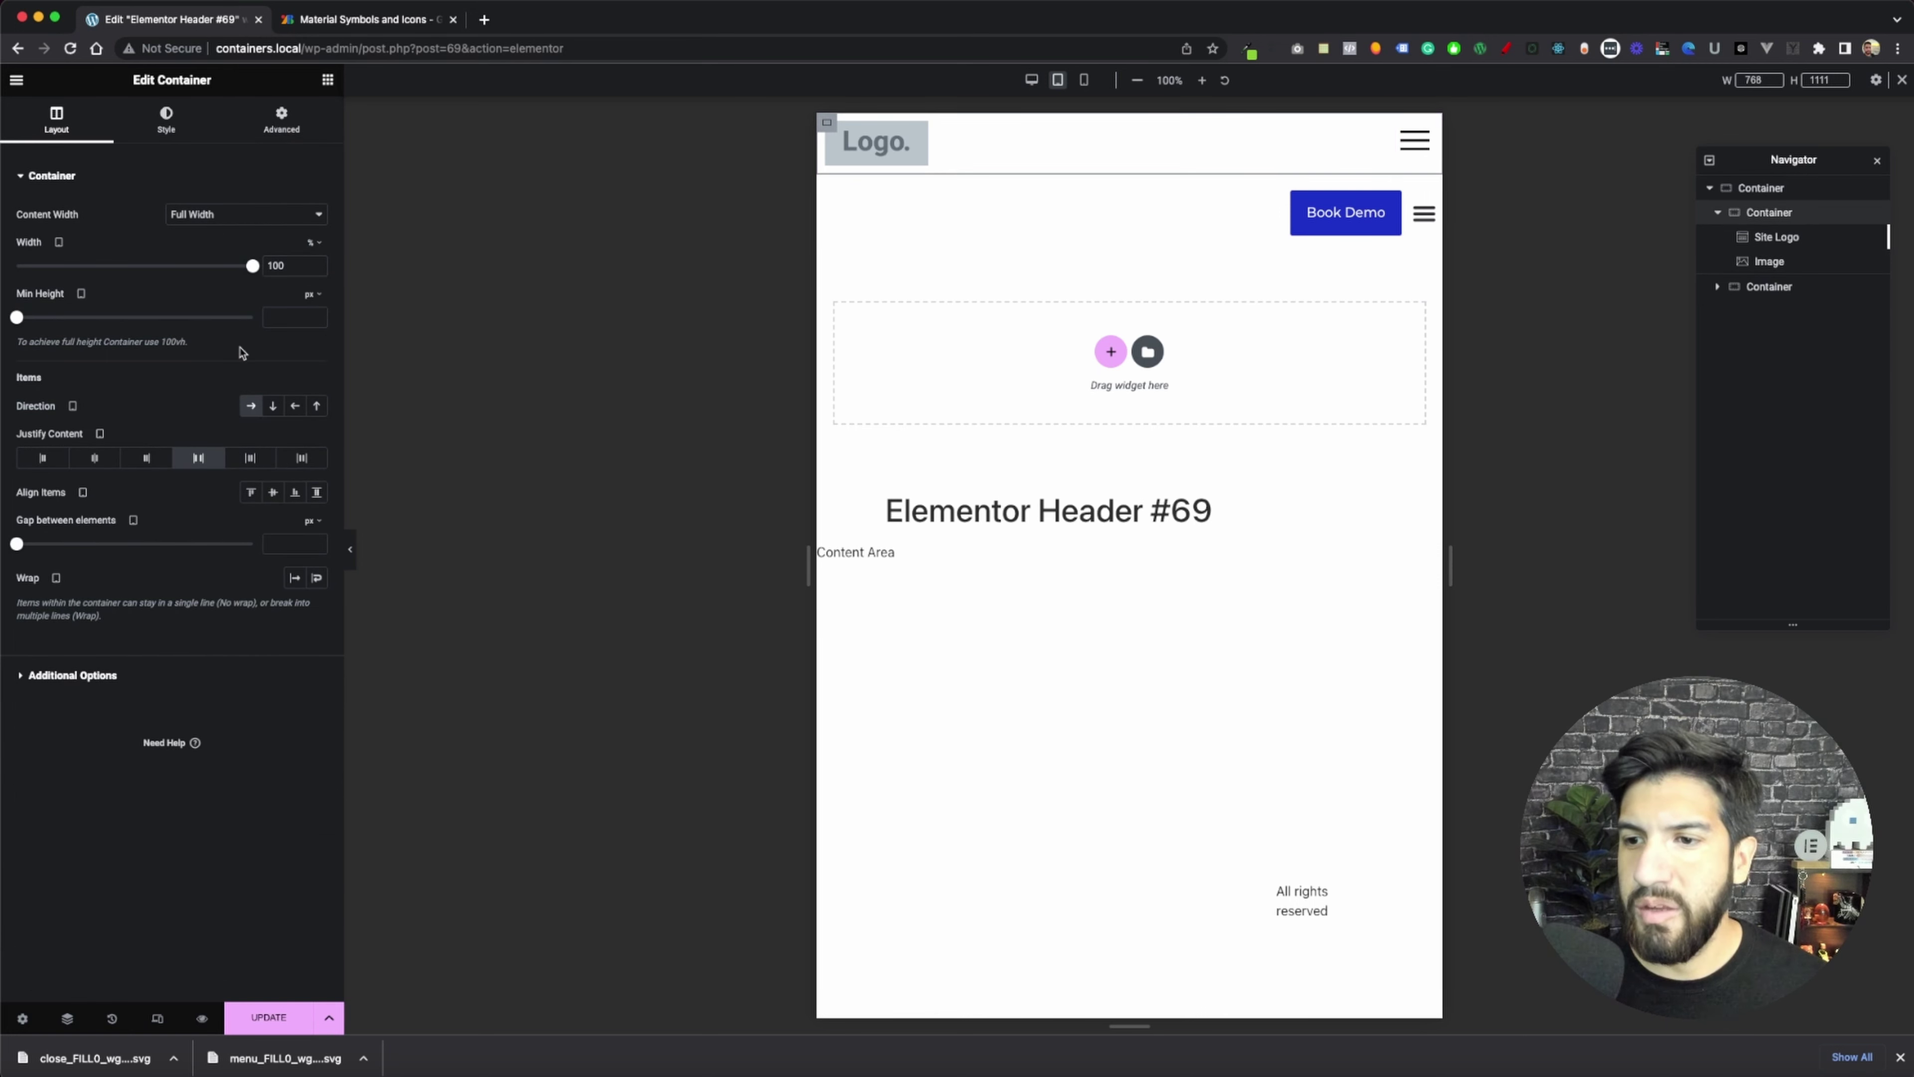
{"action": "left_click", "coordinate": [272, 493]}
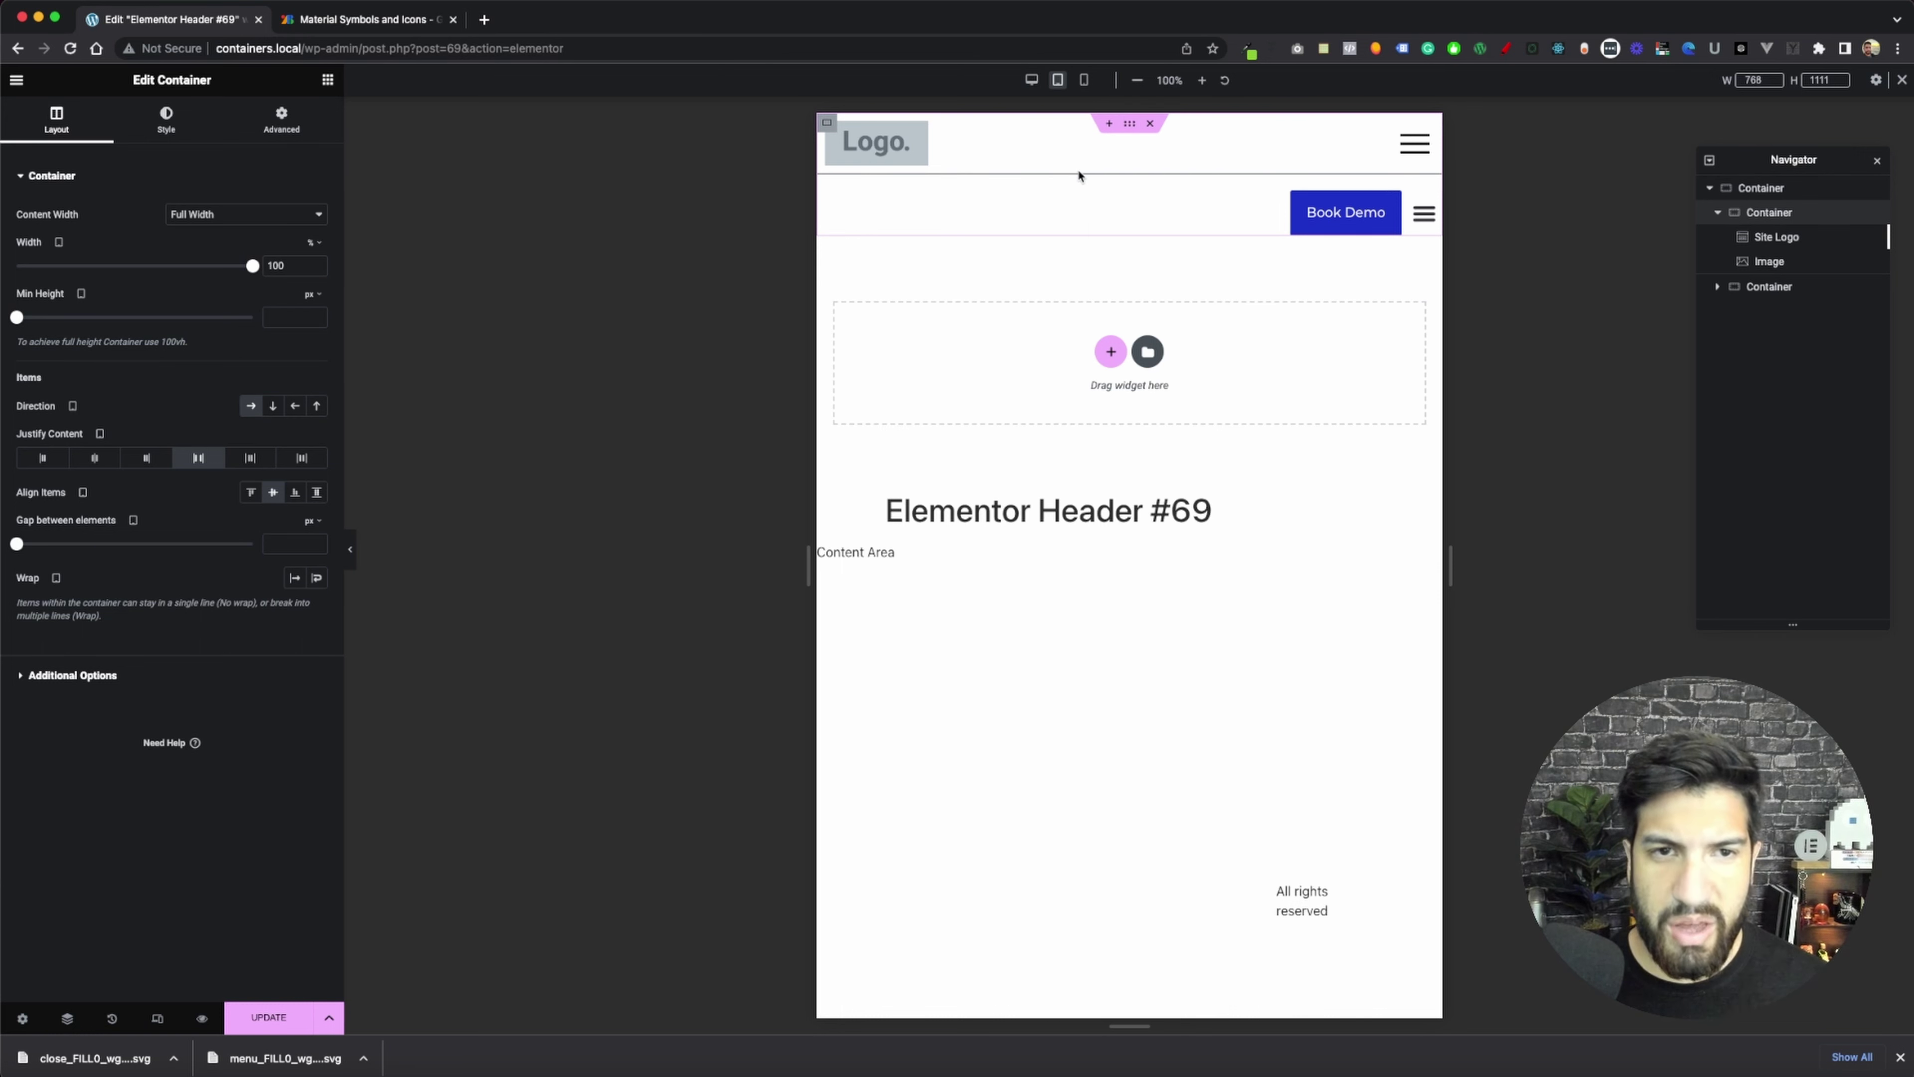
- Set the outer header container's gap between elements to 0 px for tablet
{"action": "left_click", "coordinate": [1129, 125]}
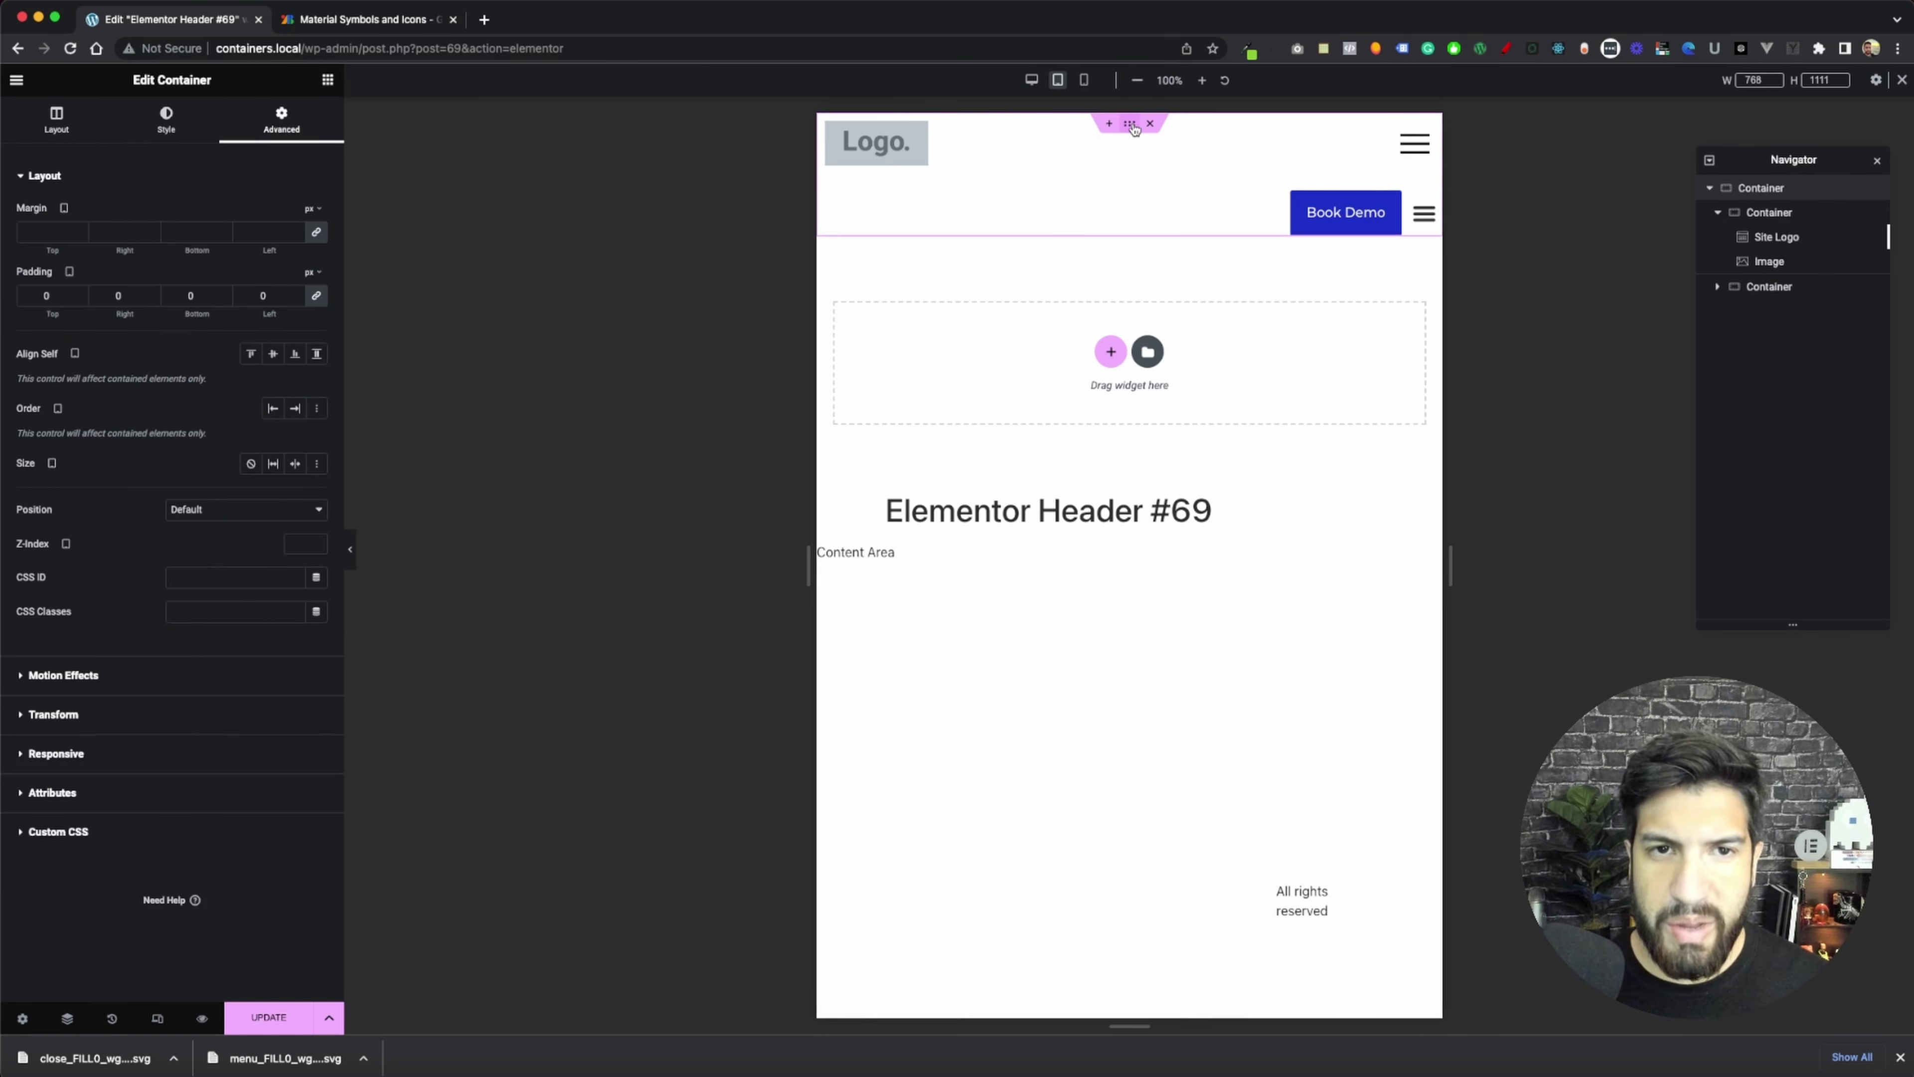
{"action": "left_click", "coordinate": [57, 119]}
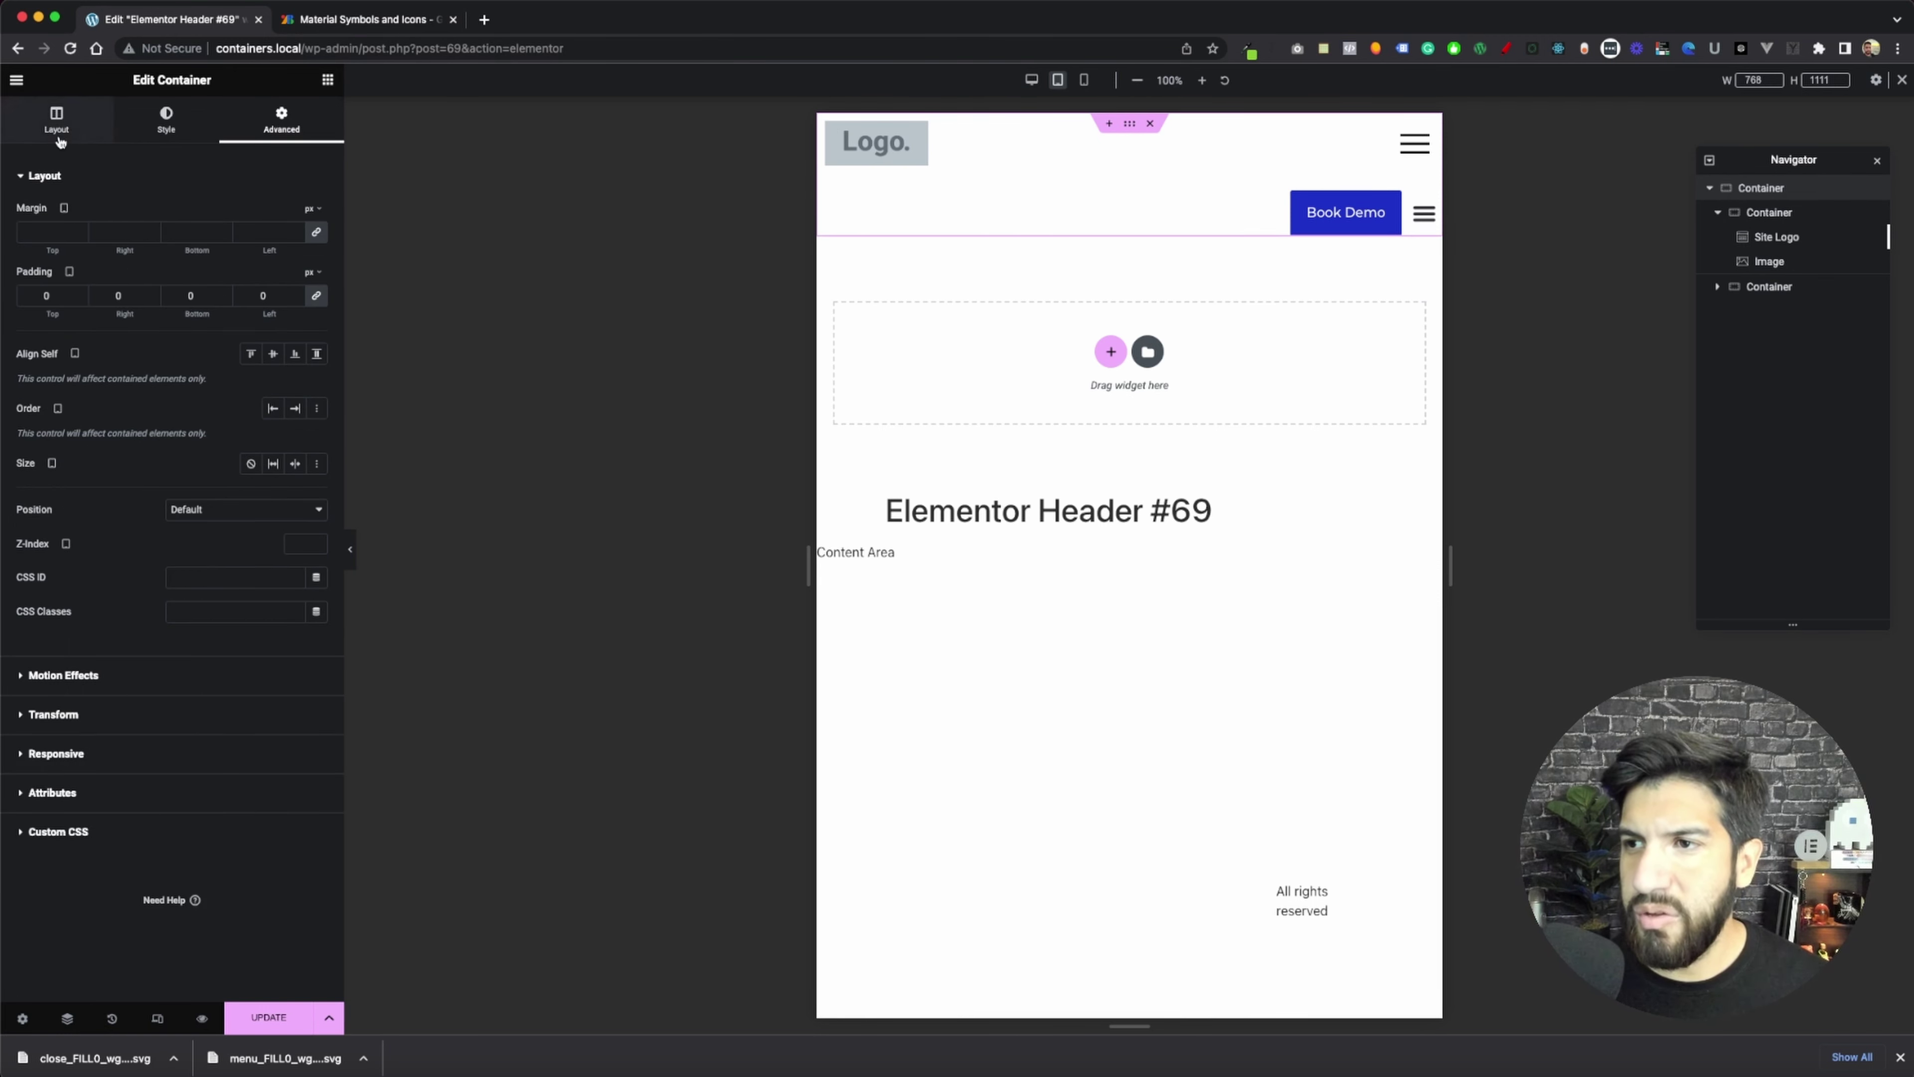
{"action": "left_click", "coordinate": [287, 544]}
{"action": "type", "text": "0"}
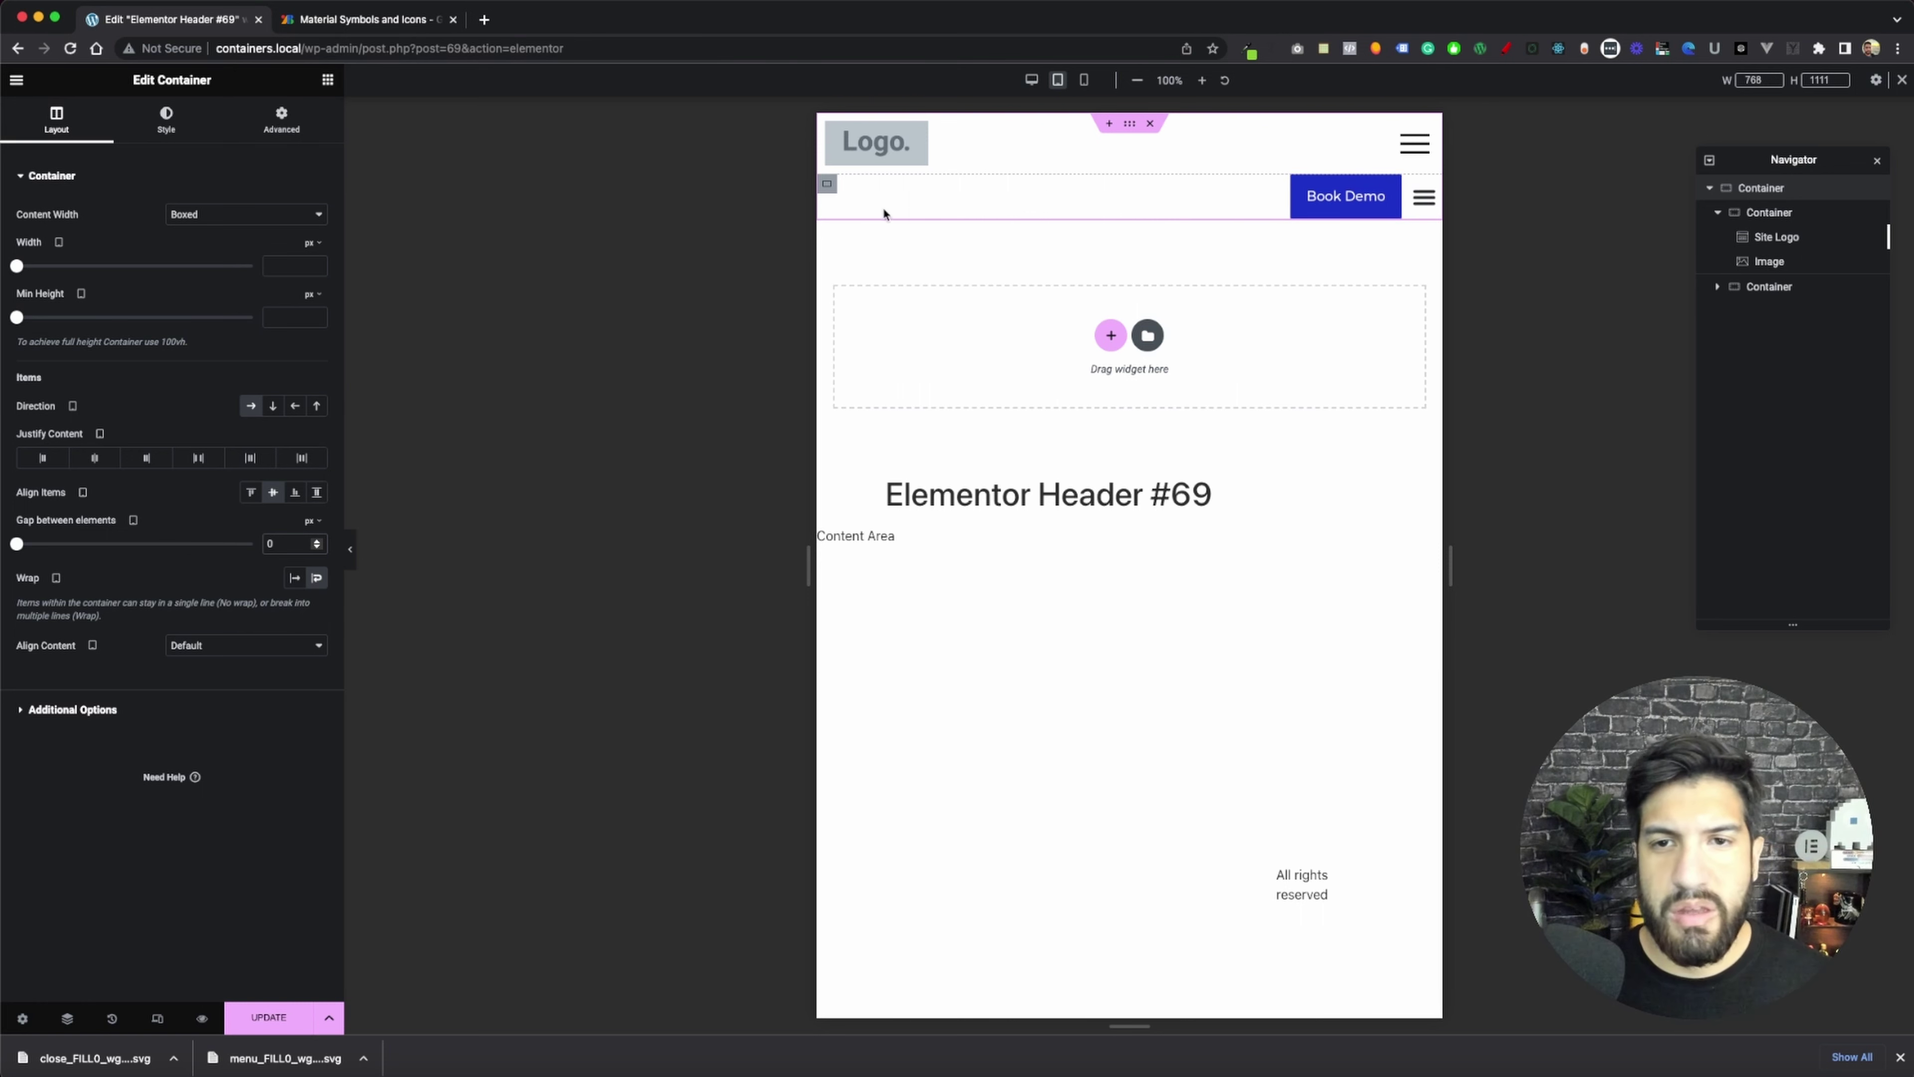
- Set the Book Demo button's size to Grow in its container for tablet
{"action": "left_click", "coordinate": [828, 189]}
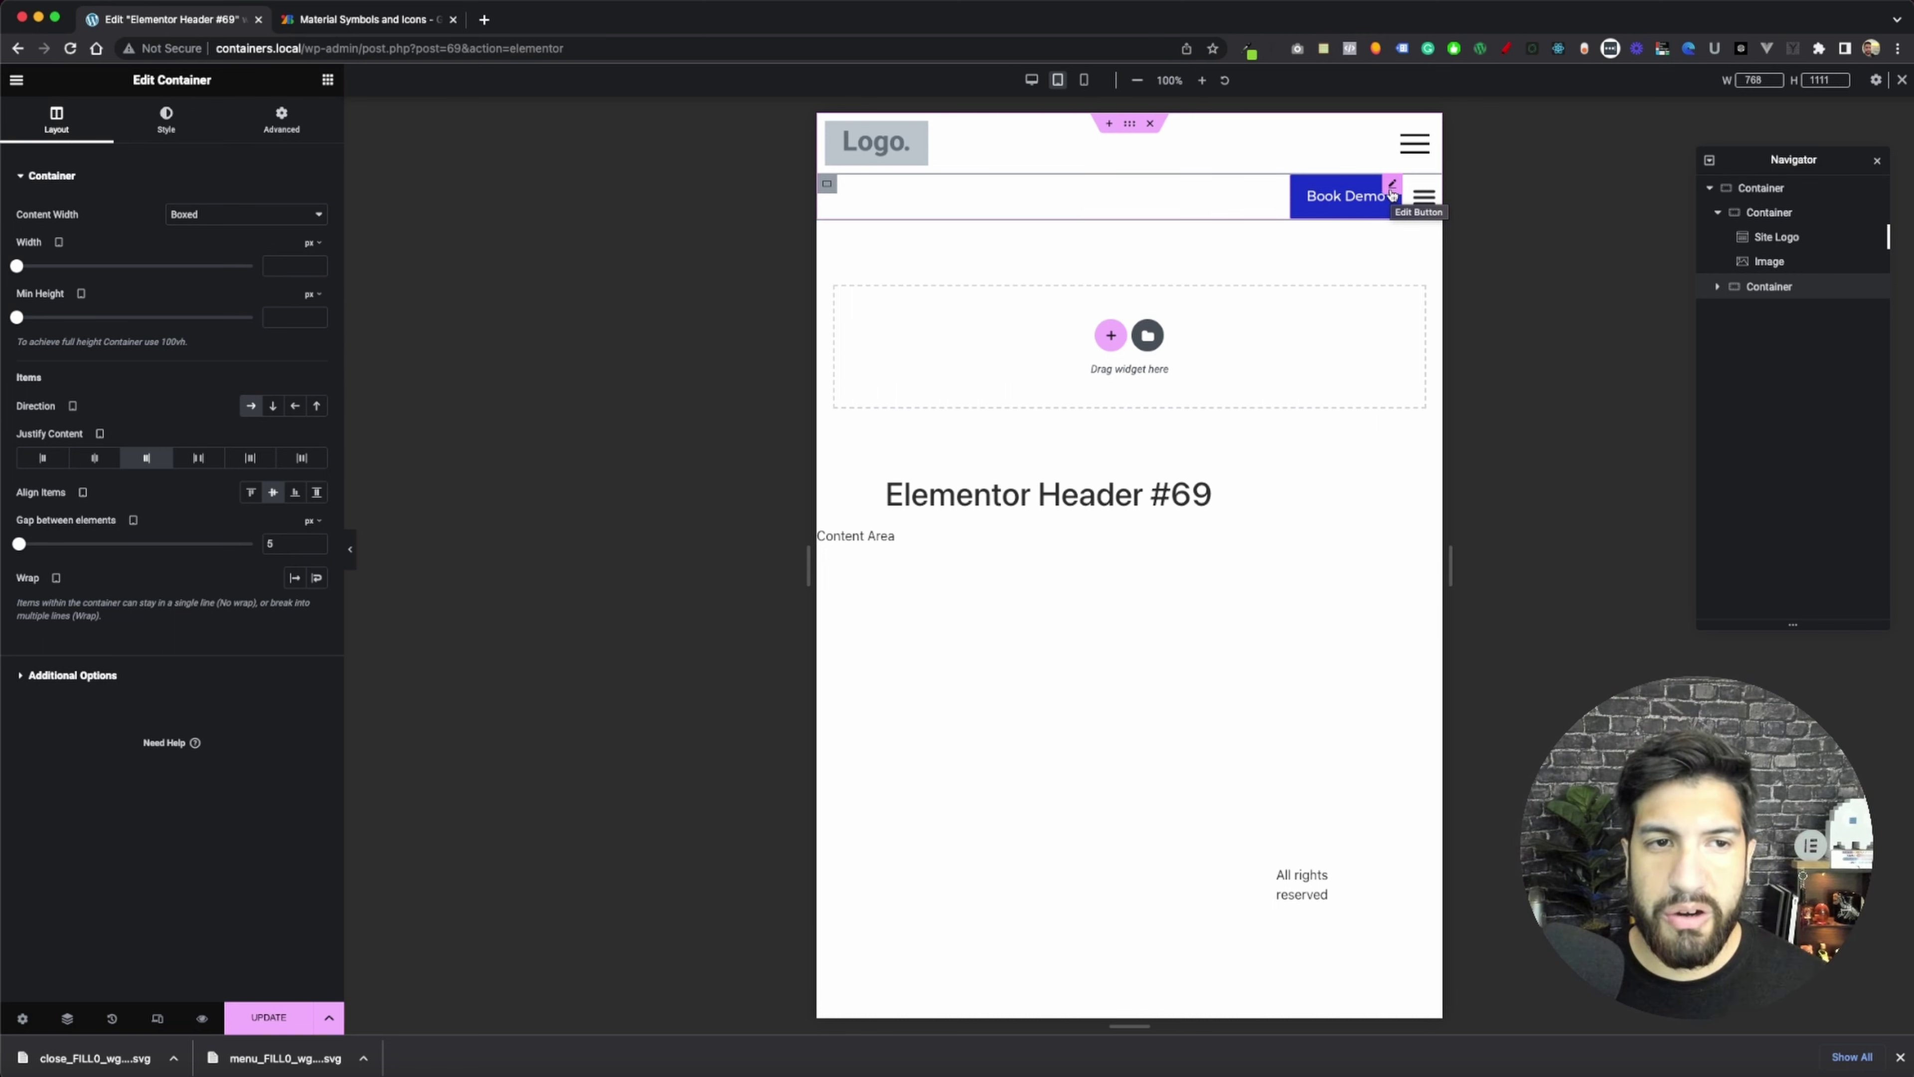
{"action": "left_click", "coordinate": [1391, 188]}
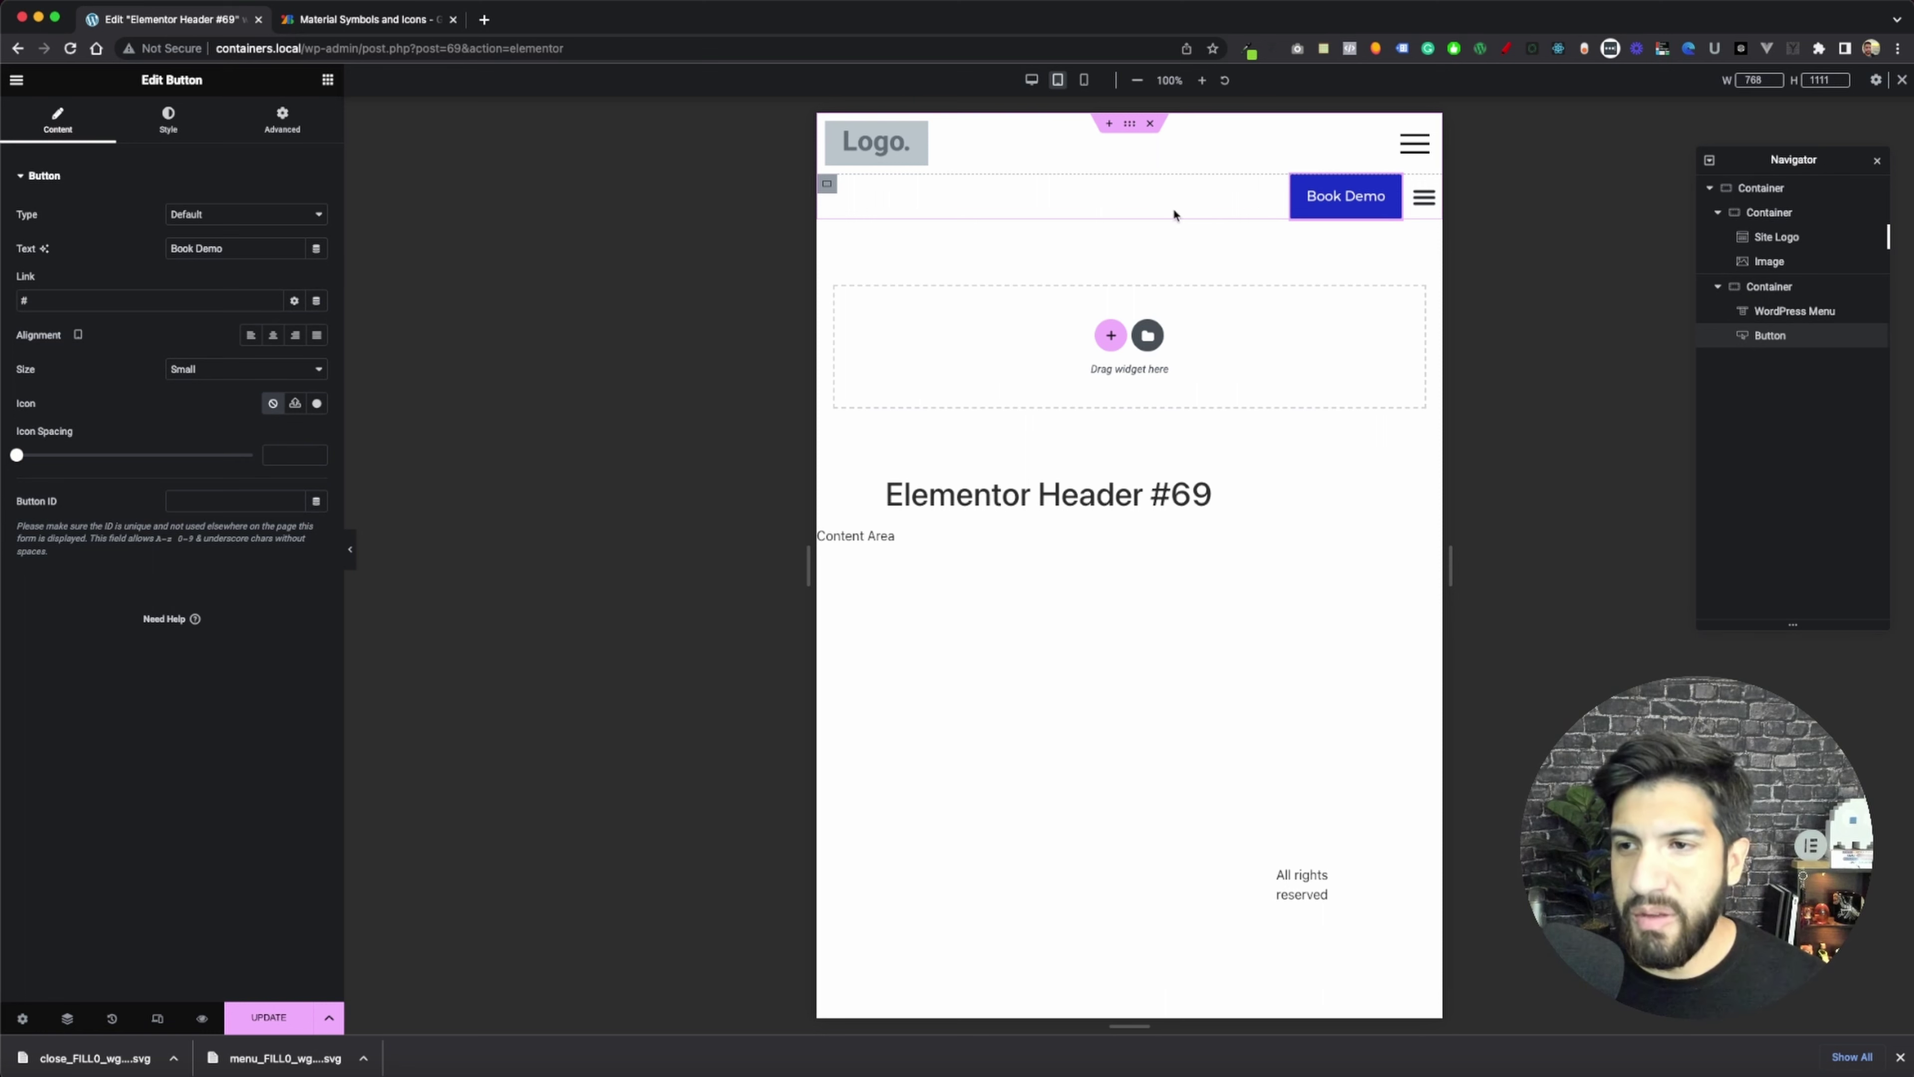
{"action": "left_click", "coordinate": [282, 128]}
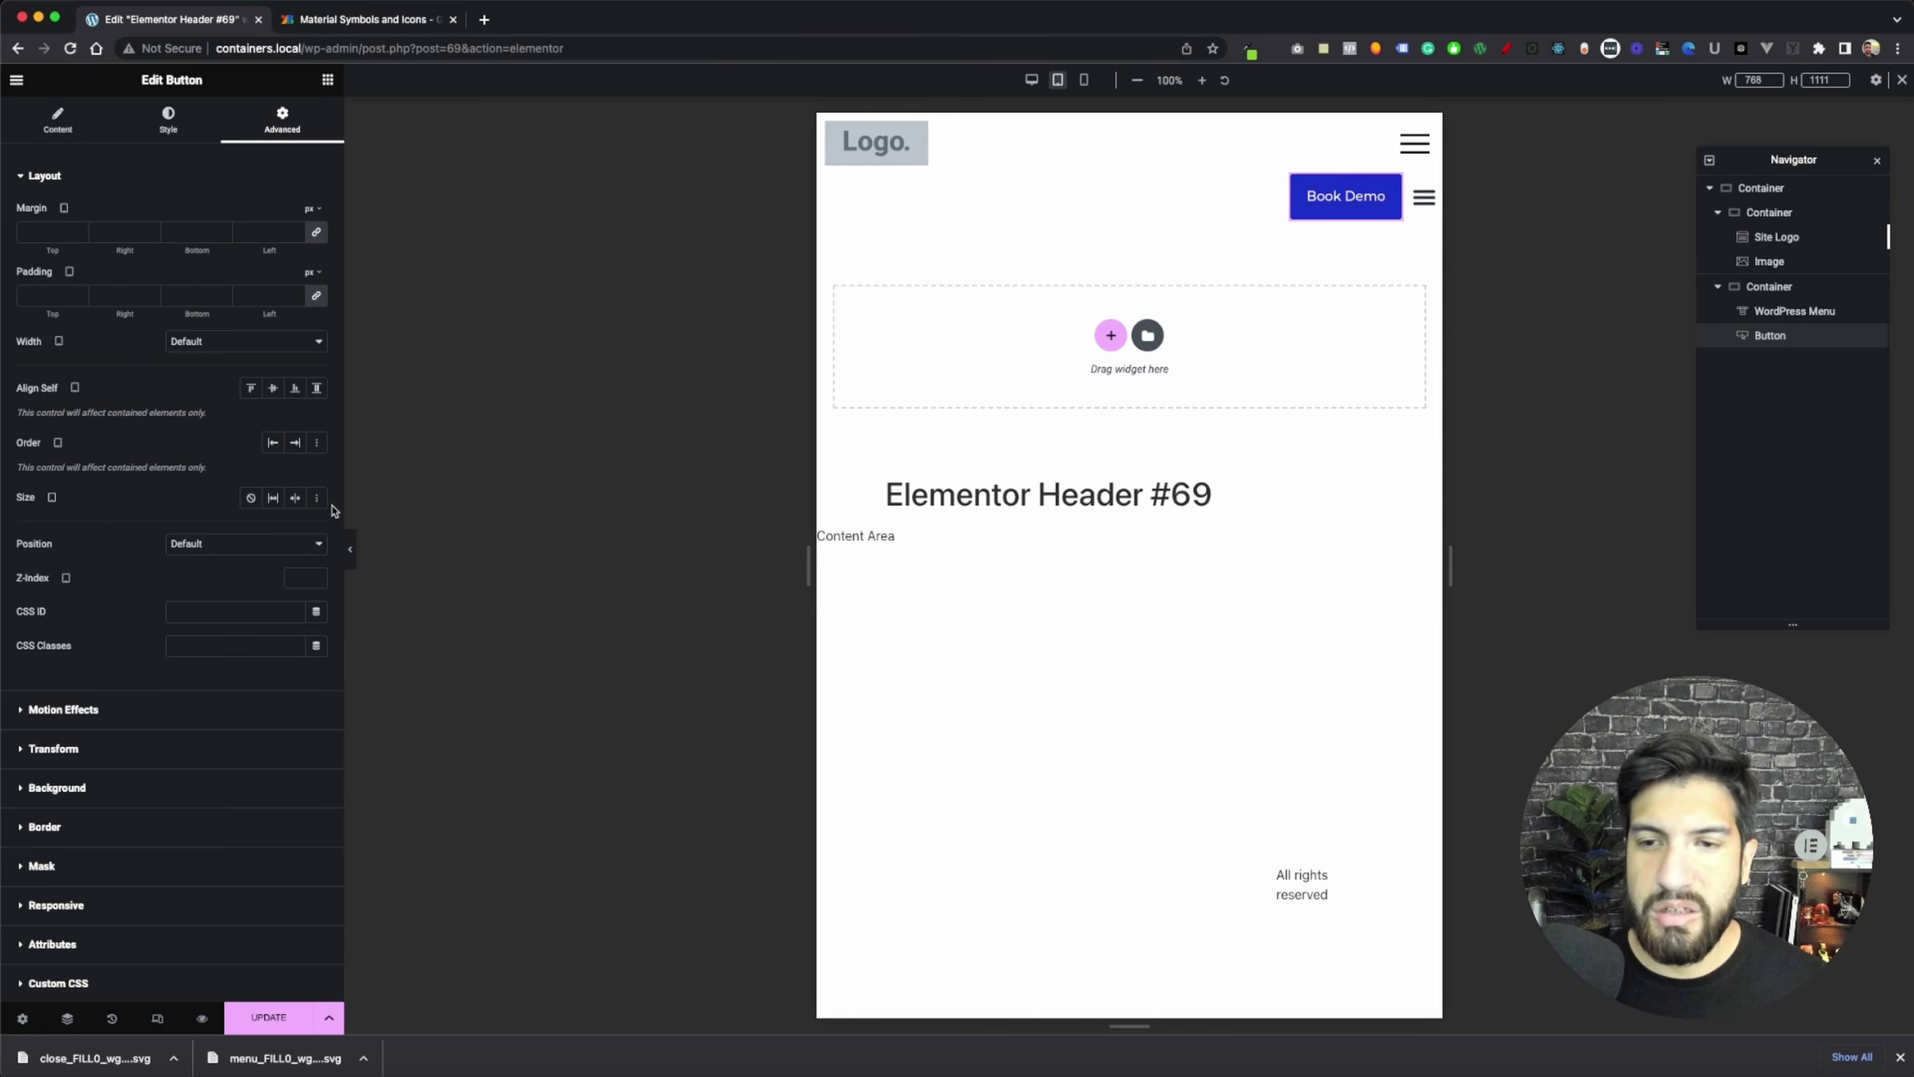
{"action": "left_click", "coordinate": [275, 504]}
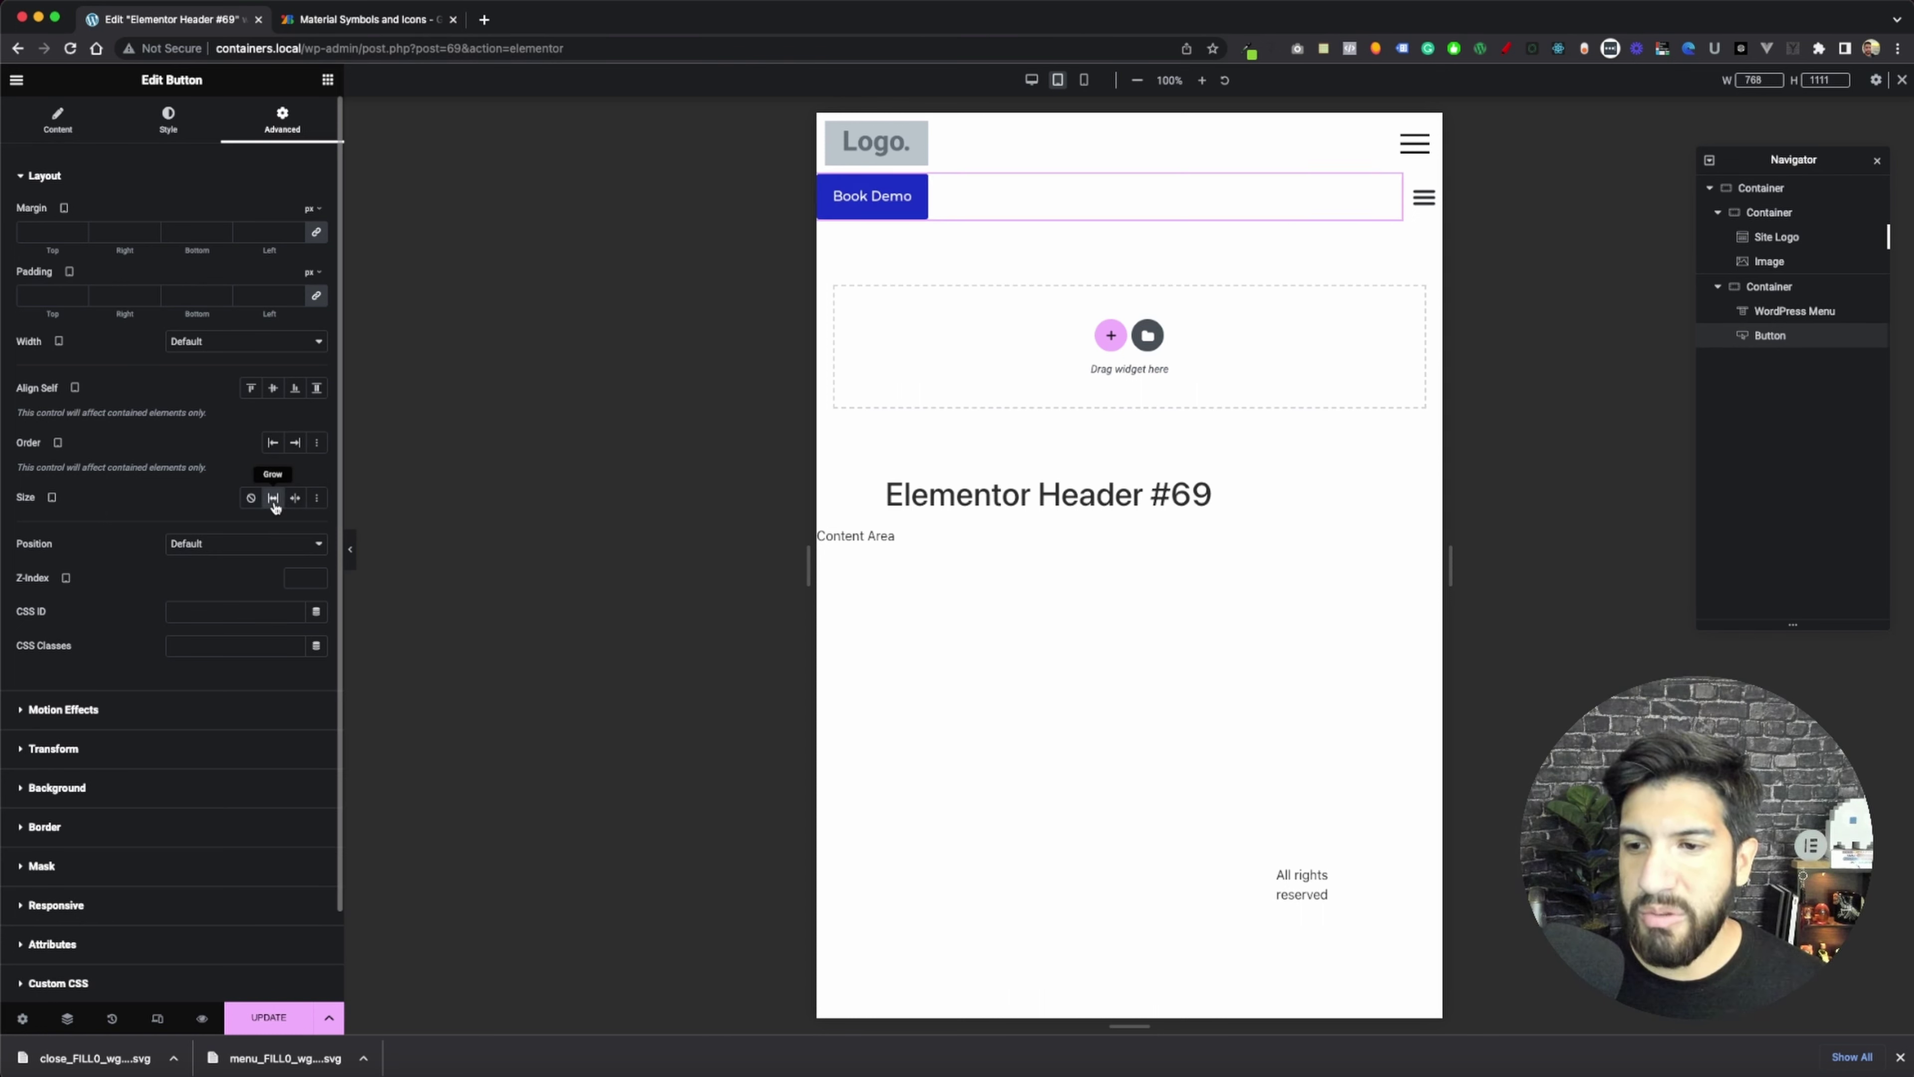
- Clear the Grow size from the Book Demo button and the End order from the WordPress menu for tablet
{"action": "left_click", "coordinate": [276, 504]}
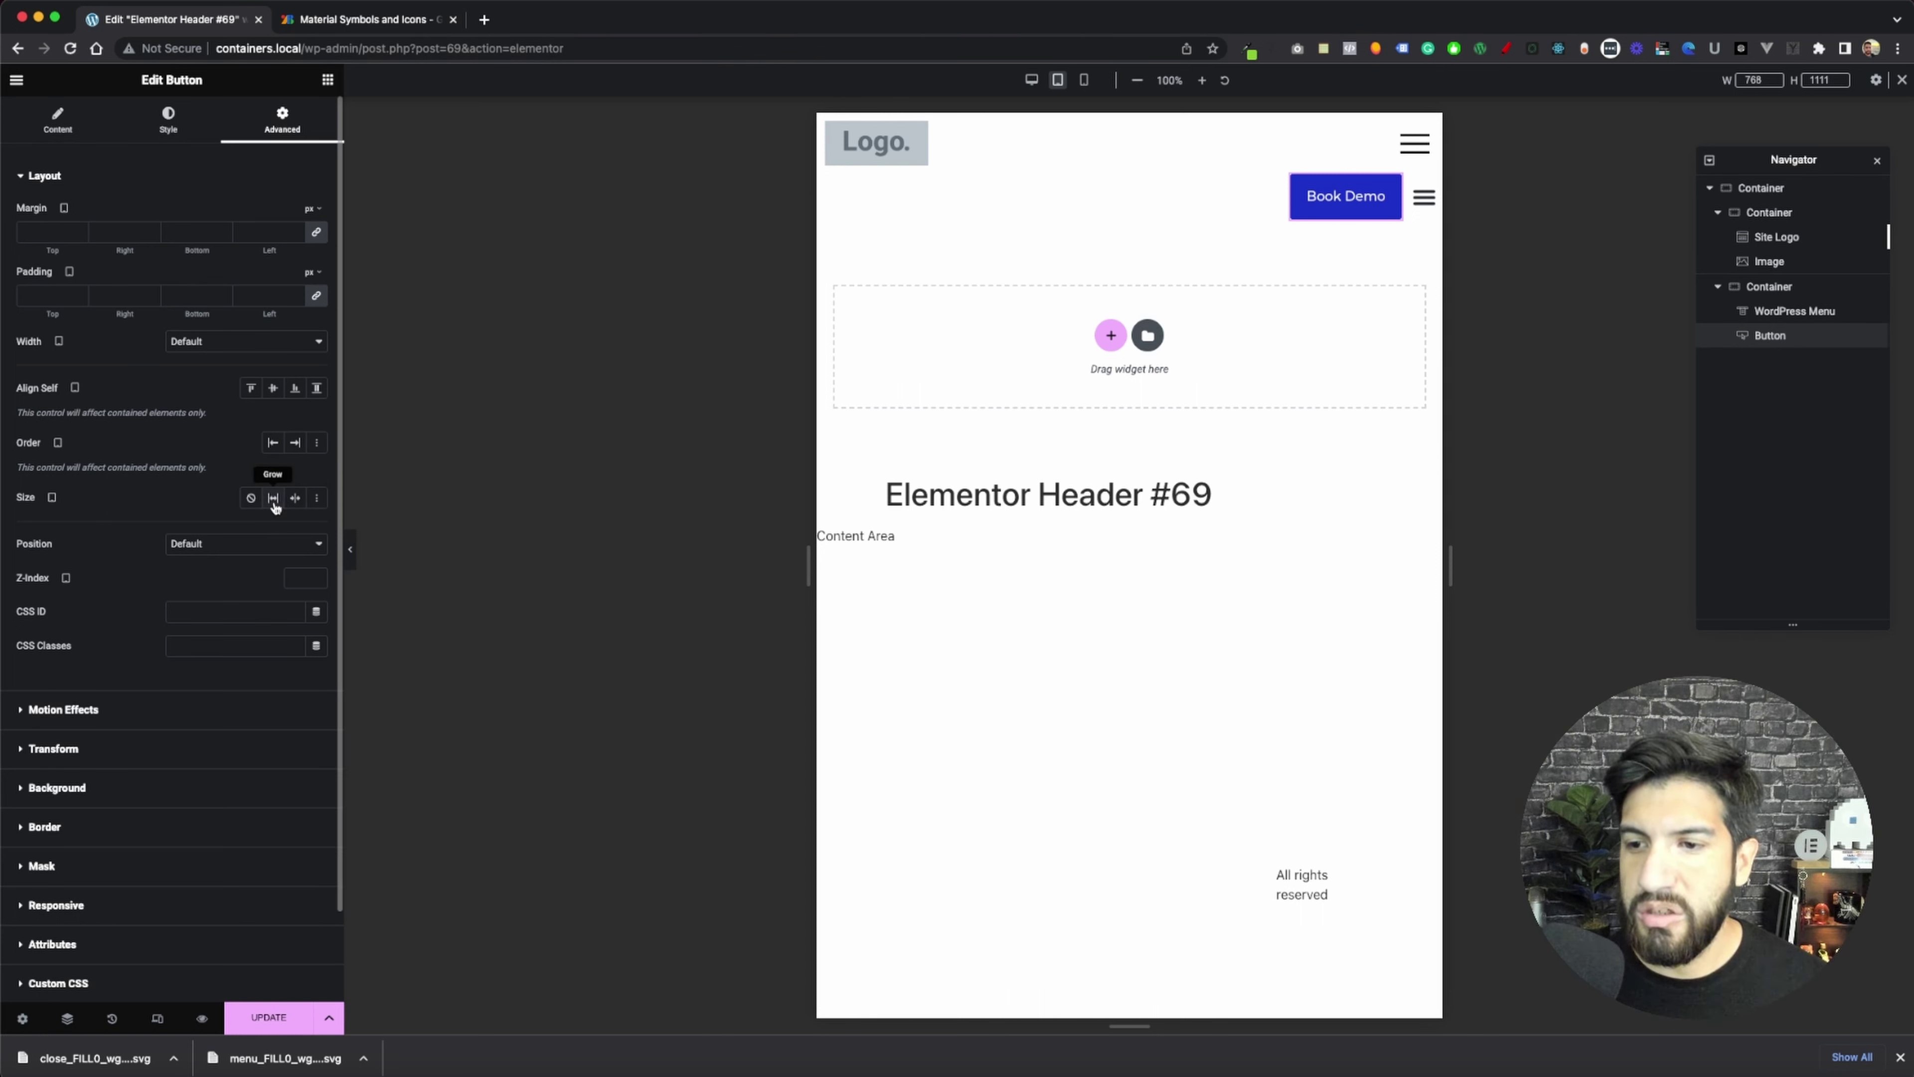
{"action": "left_click", "coordinate": [1432, 197]}
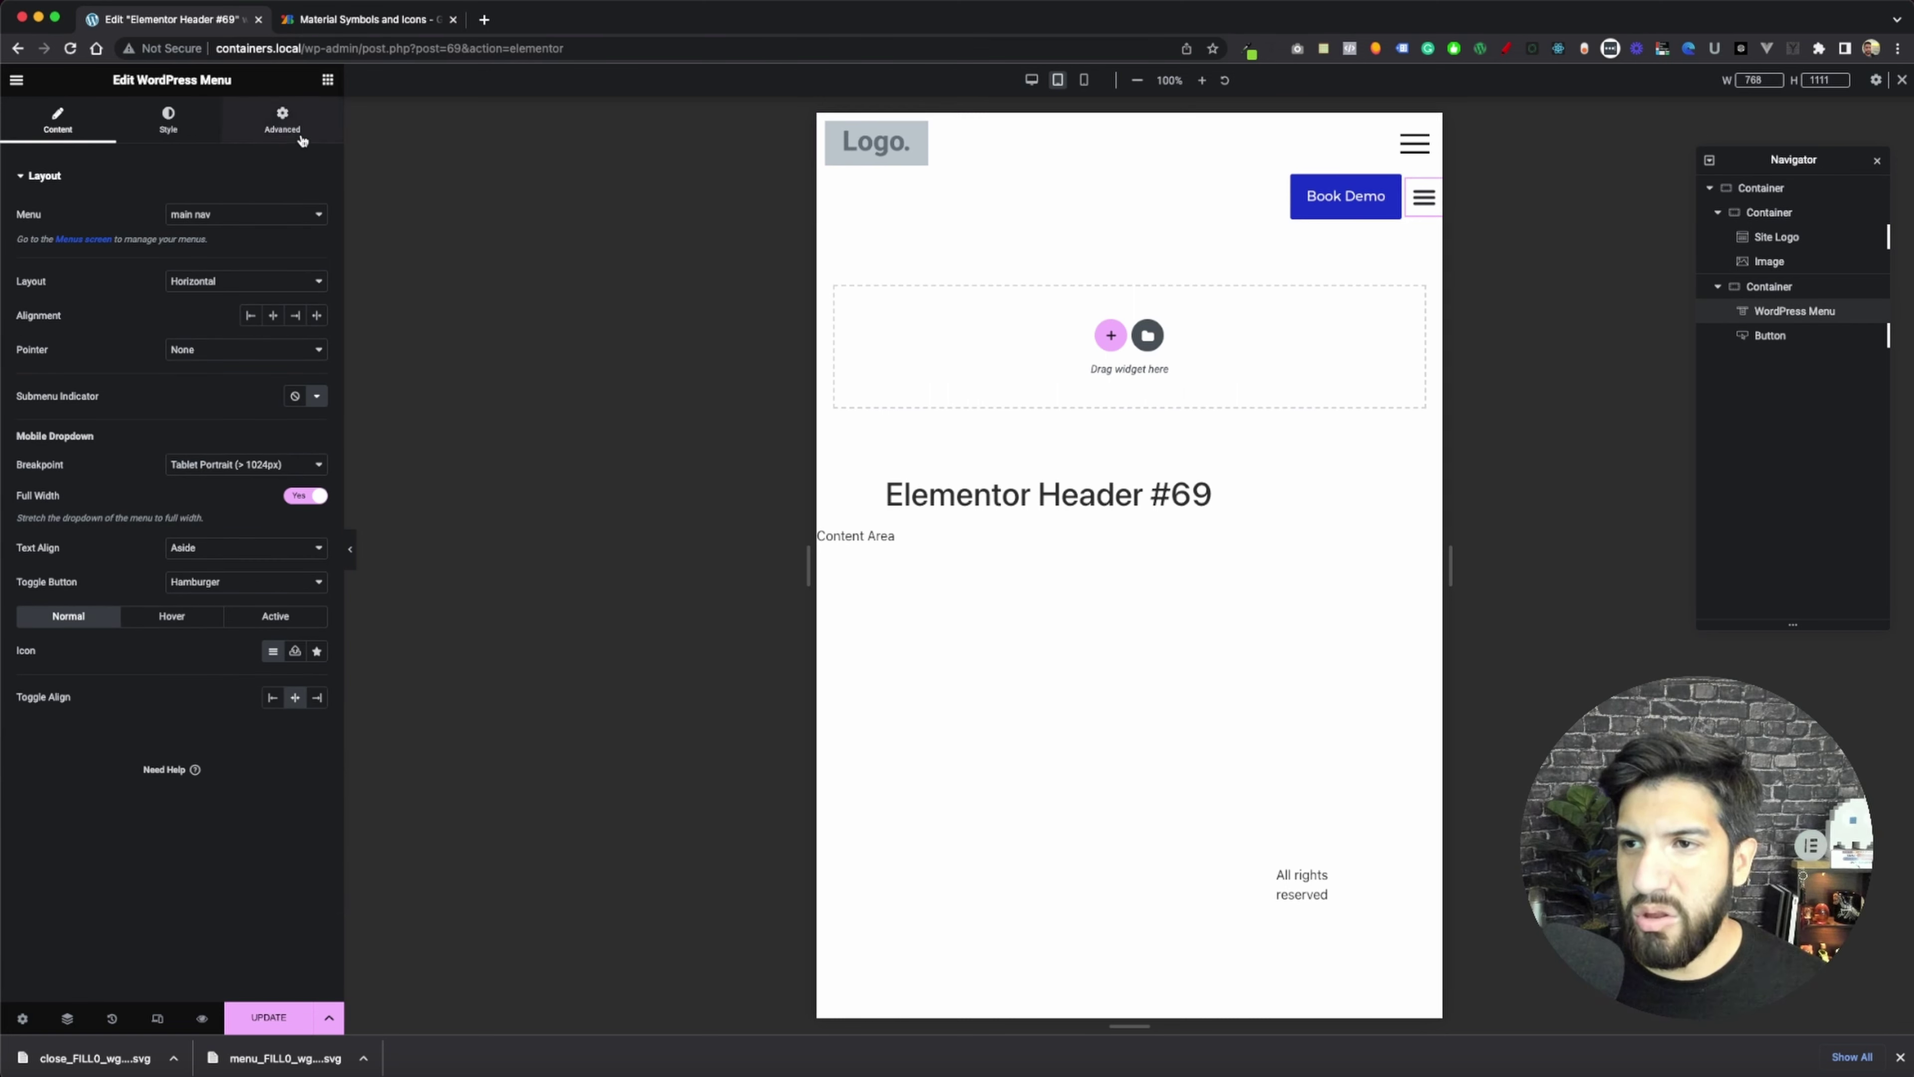
{"action": "left_click", "coordinate": [283, 120]}
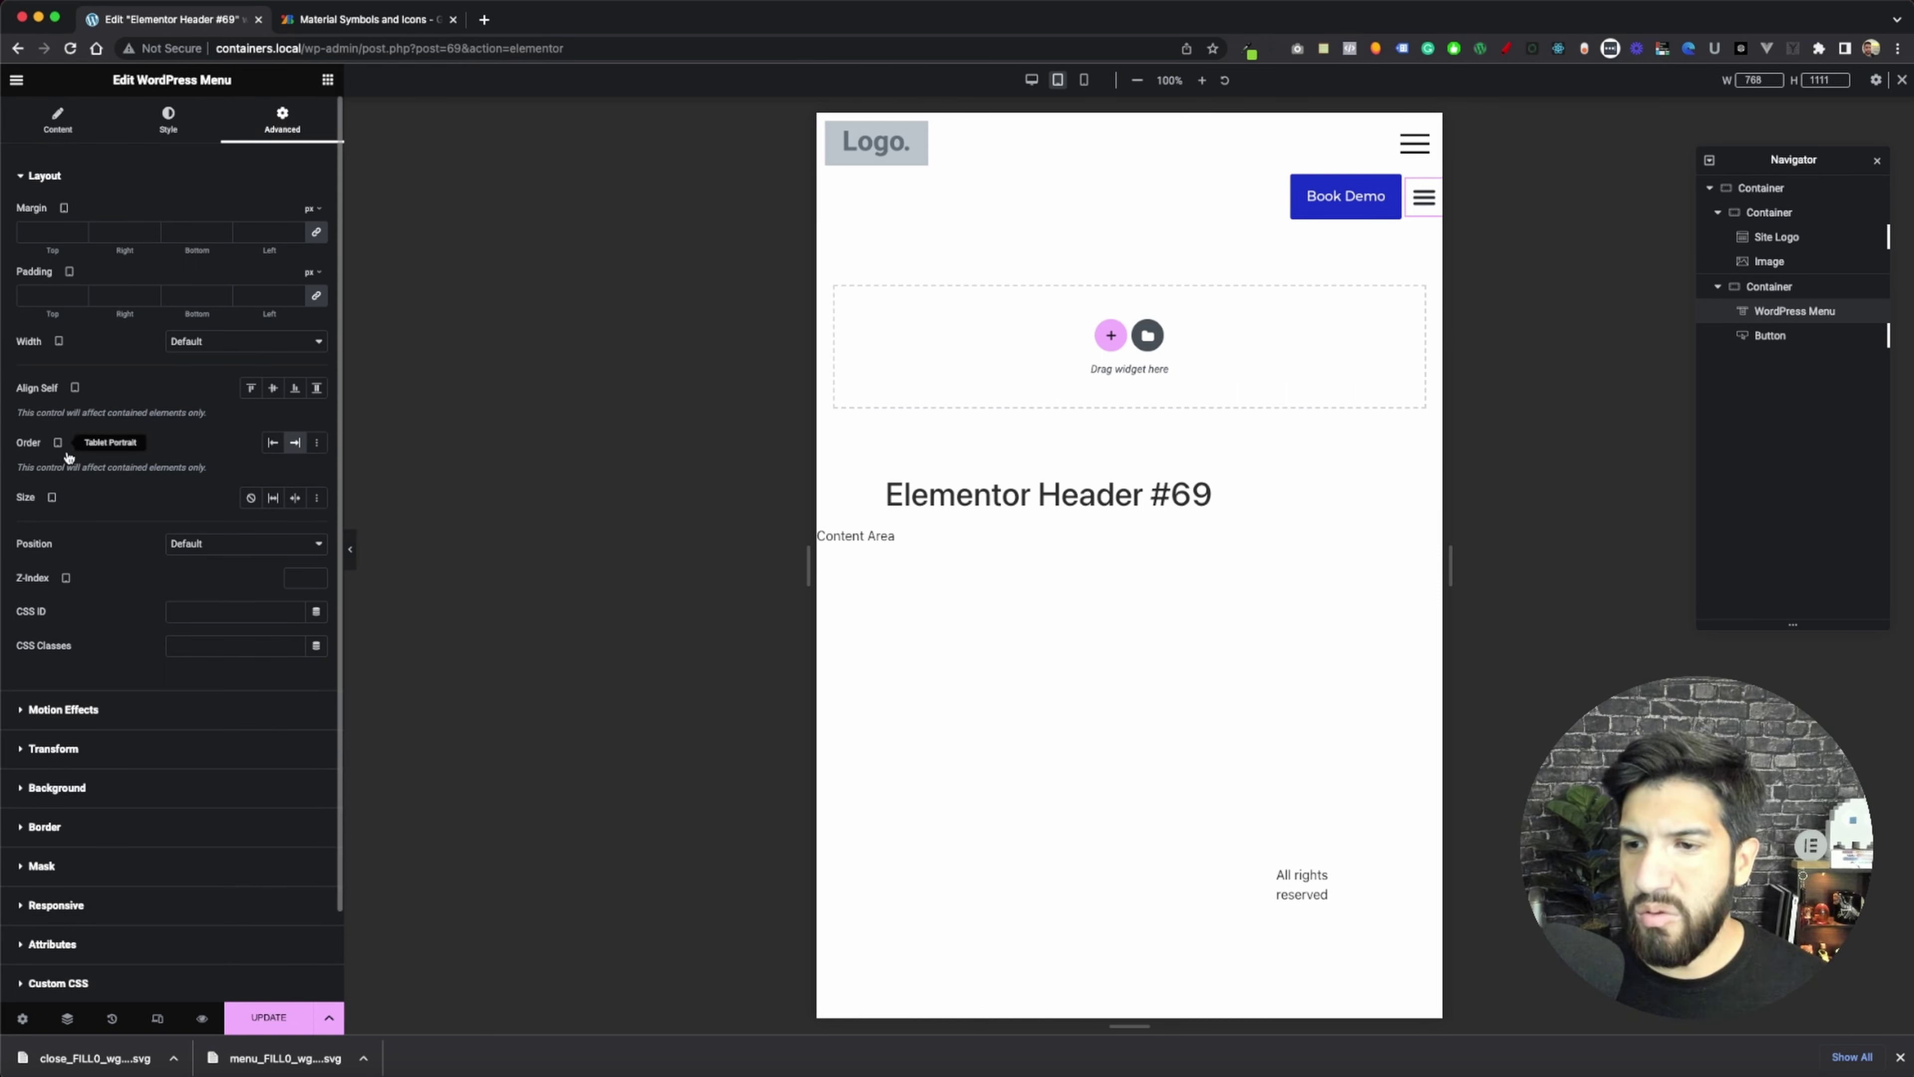
{"action": "left_click", "coordinate": [295, 445]}
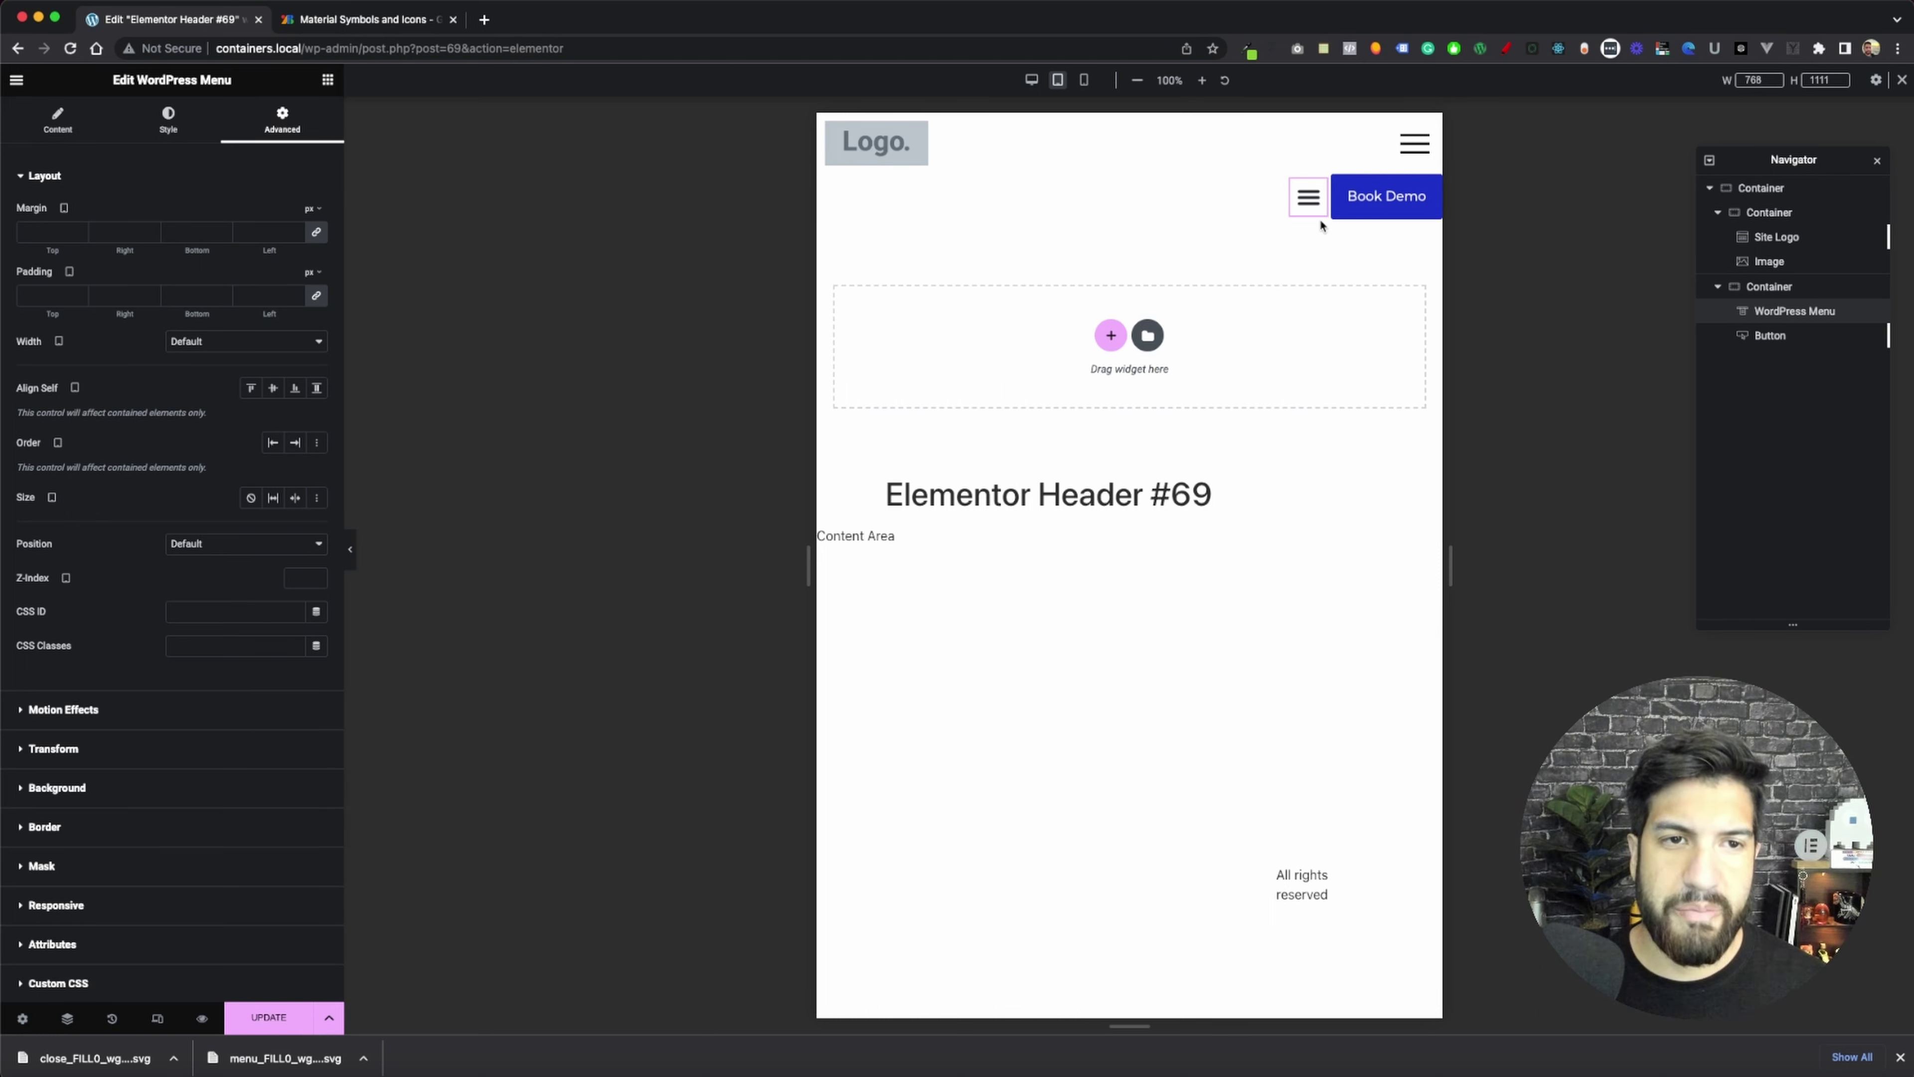
- Set the Book Demo button's tablet width to Full Width (100%) and let its parent container's items wrap
{"action": "left_click", "coordinate": [1432, 189]}
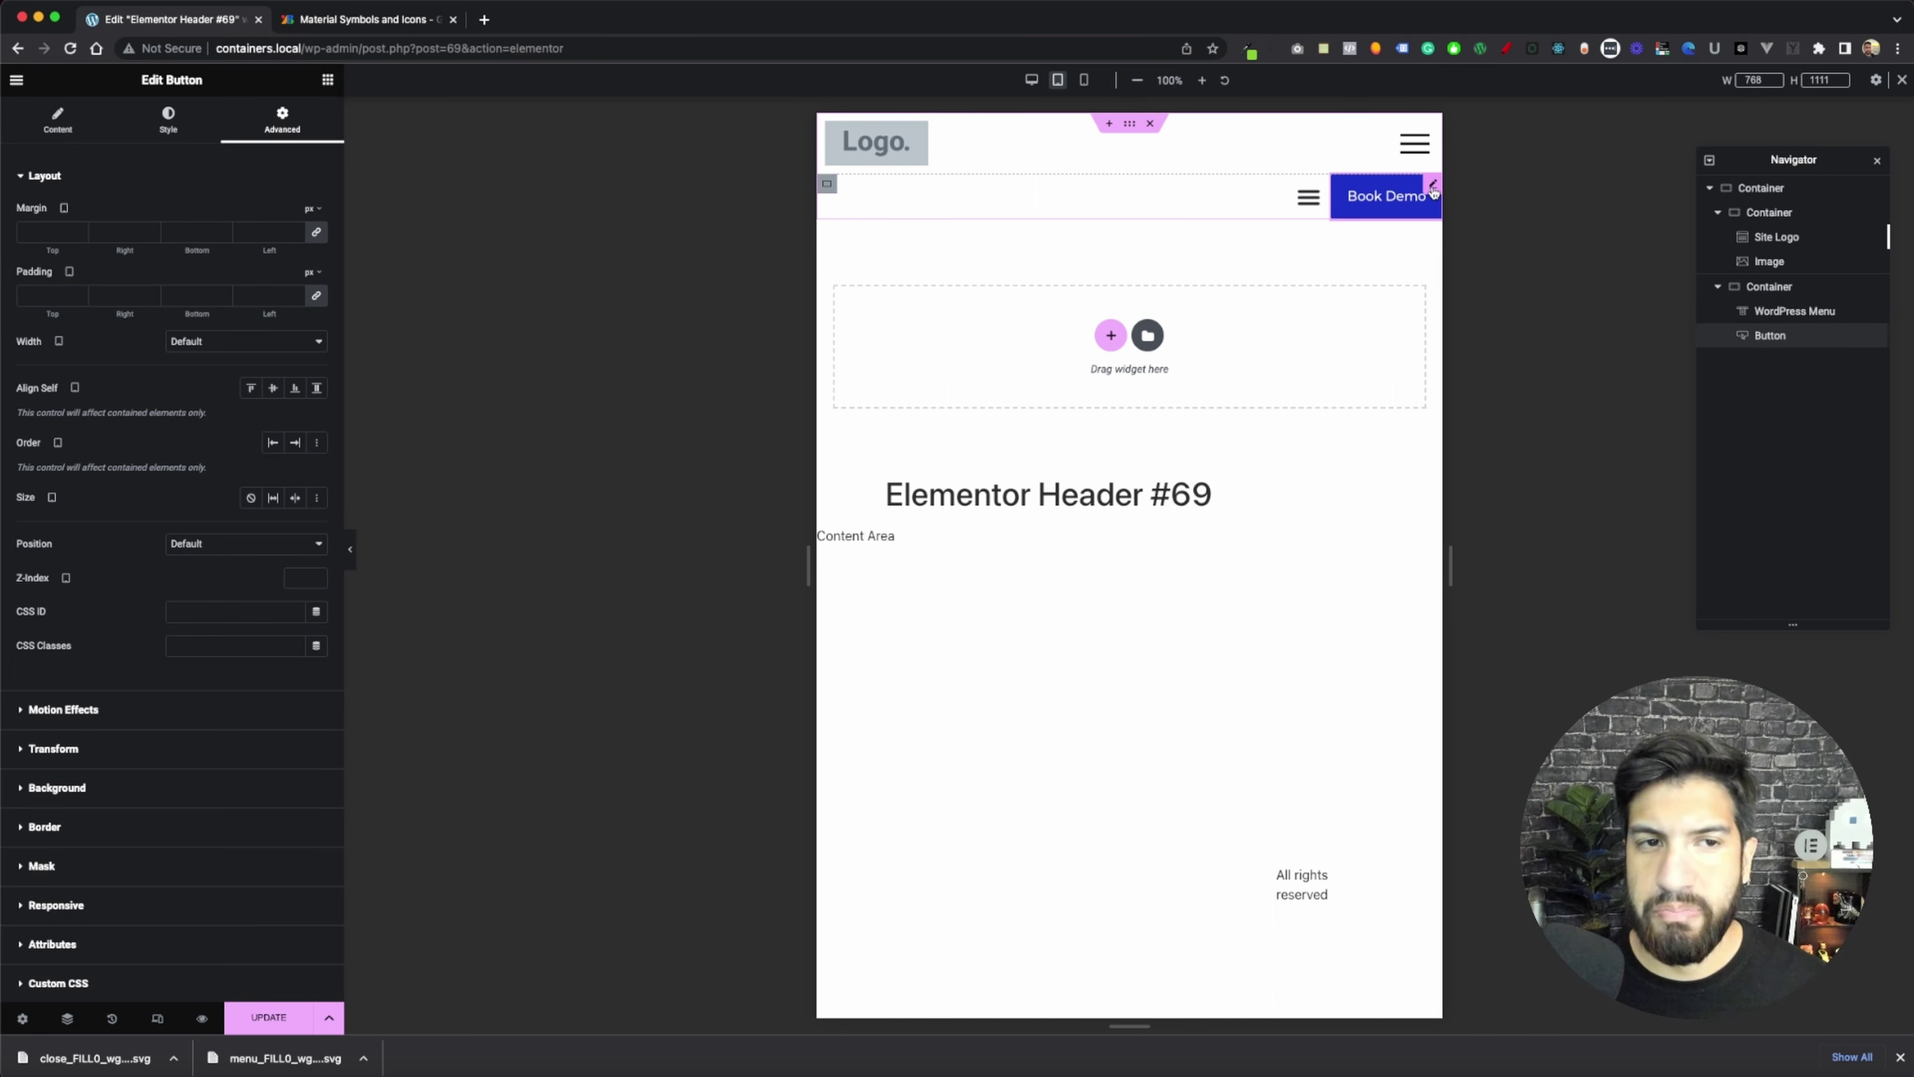
{"action": "left_click", "coordinate": [73, 141]}
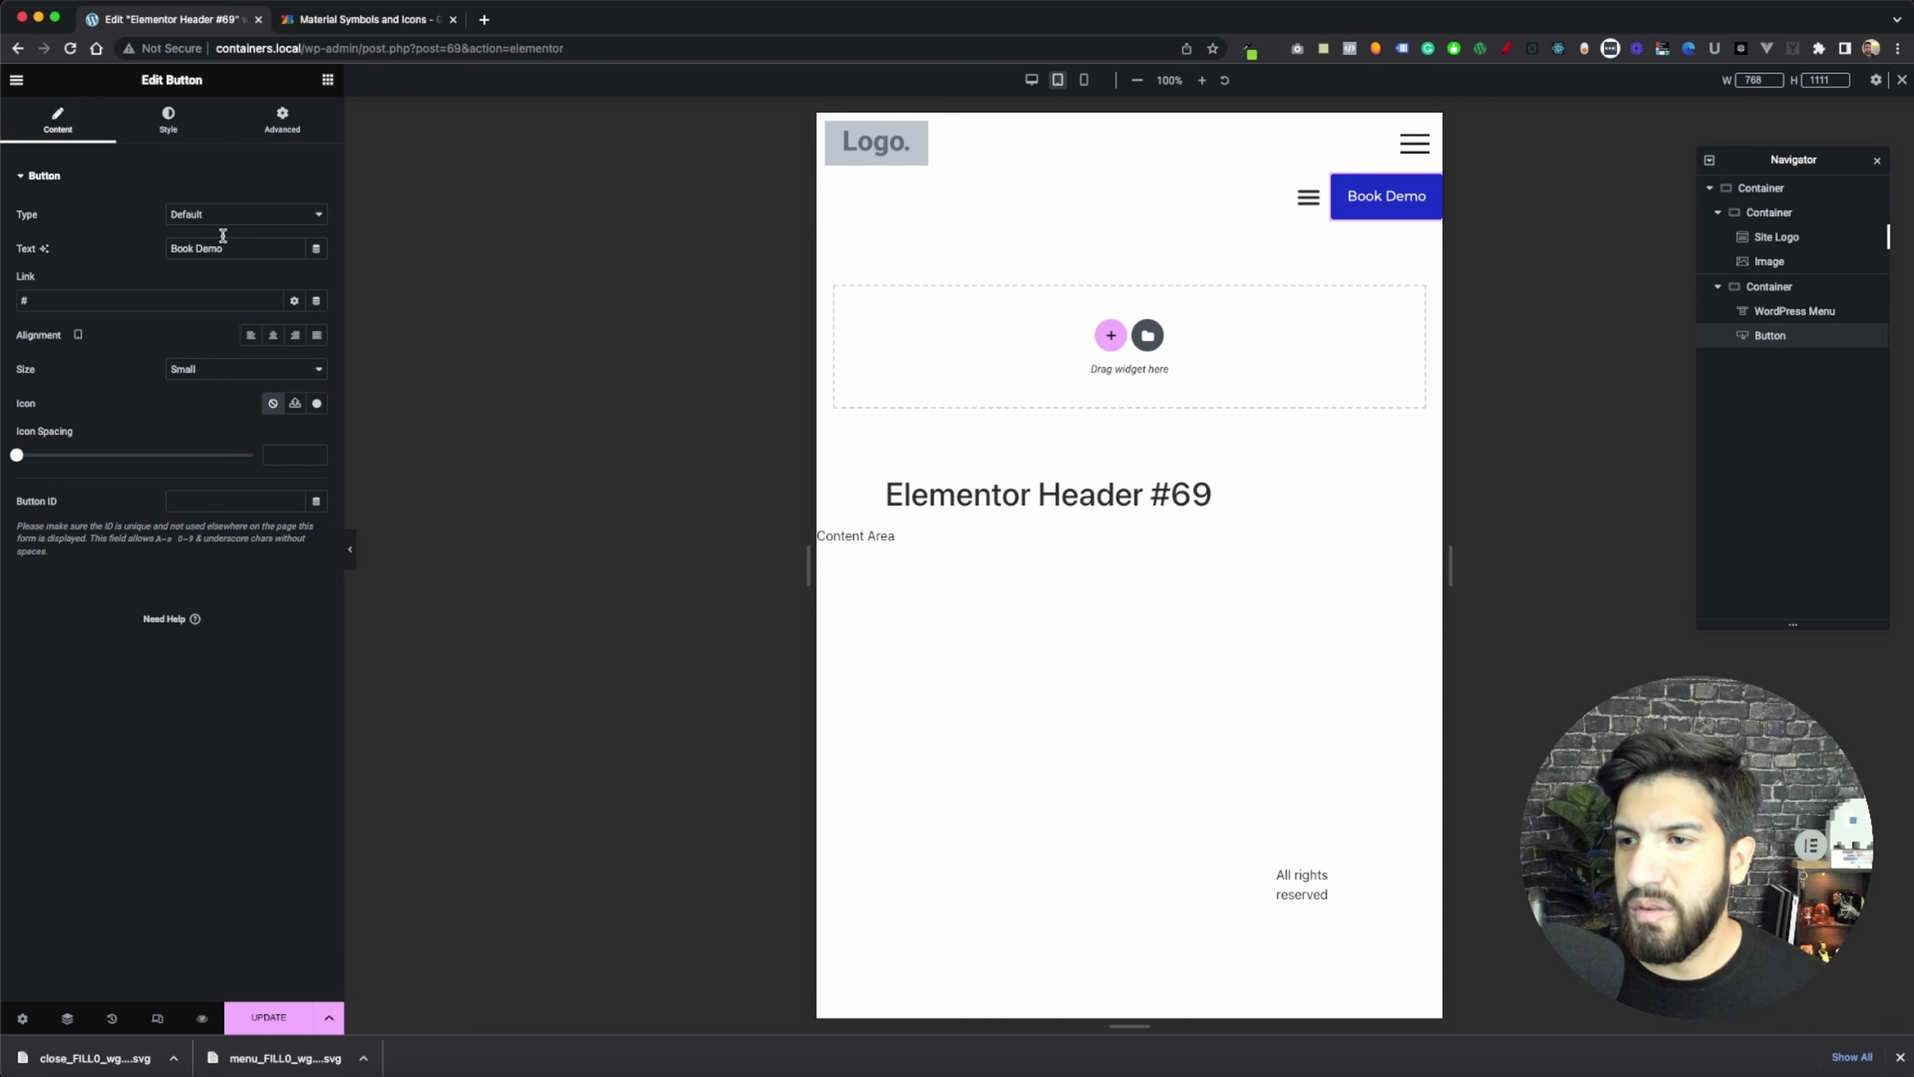
{"action": "left_click", "coordinate": [290, 134]}
{"action": "left_click", "coordinate": [195, 345]}
{"action": "left_click", "coordinate": [198, 361]}
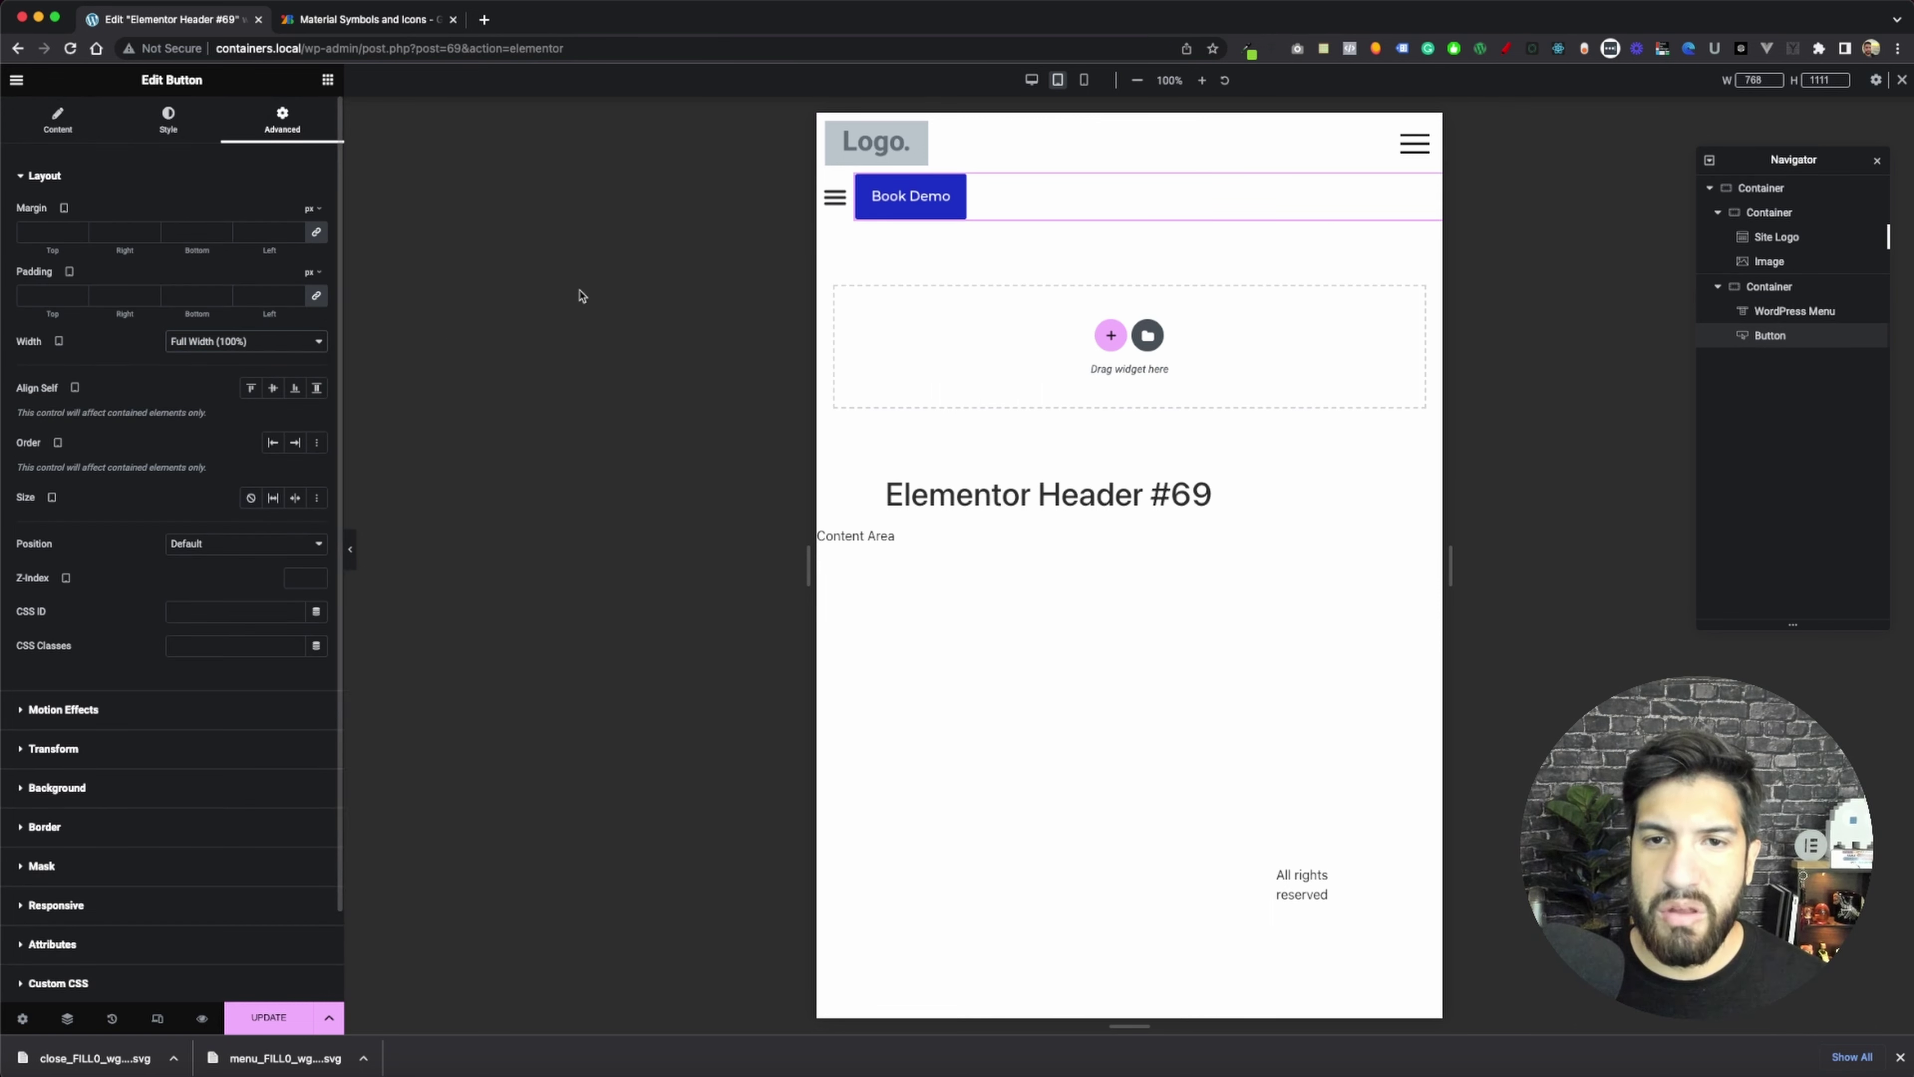
{"action": "left_click", "coordinate": [828, 185]}
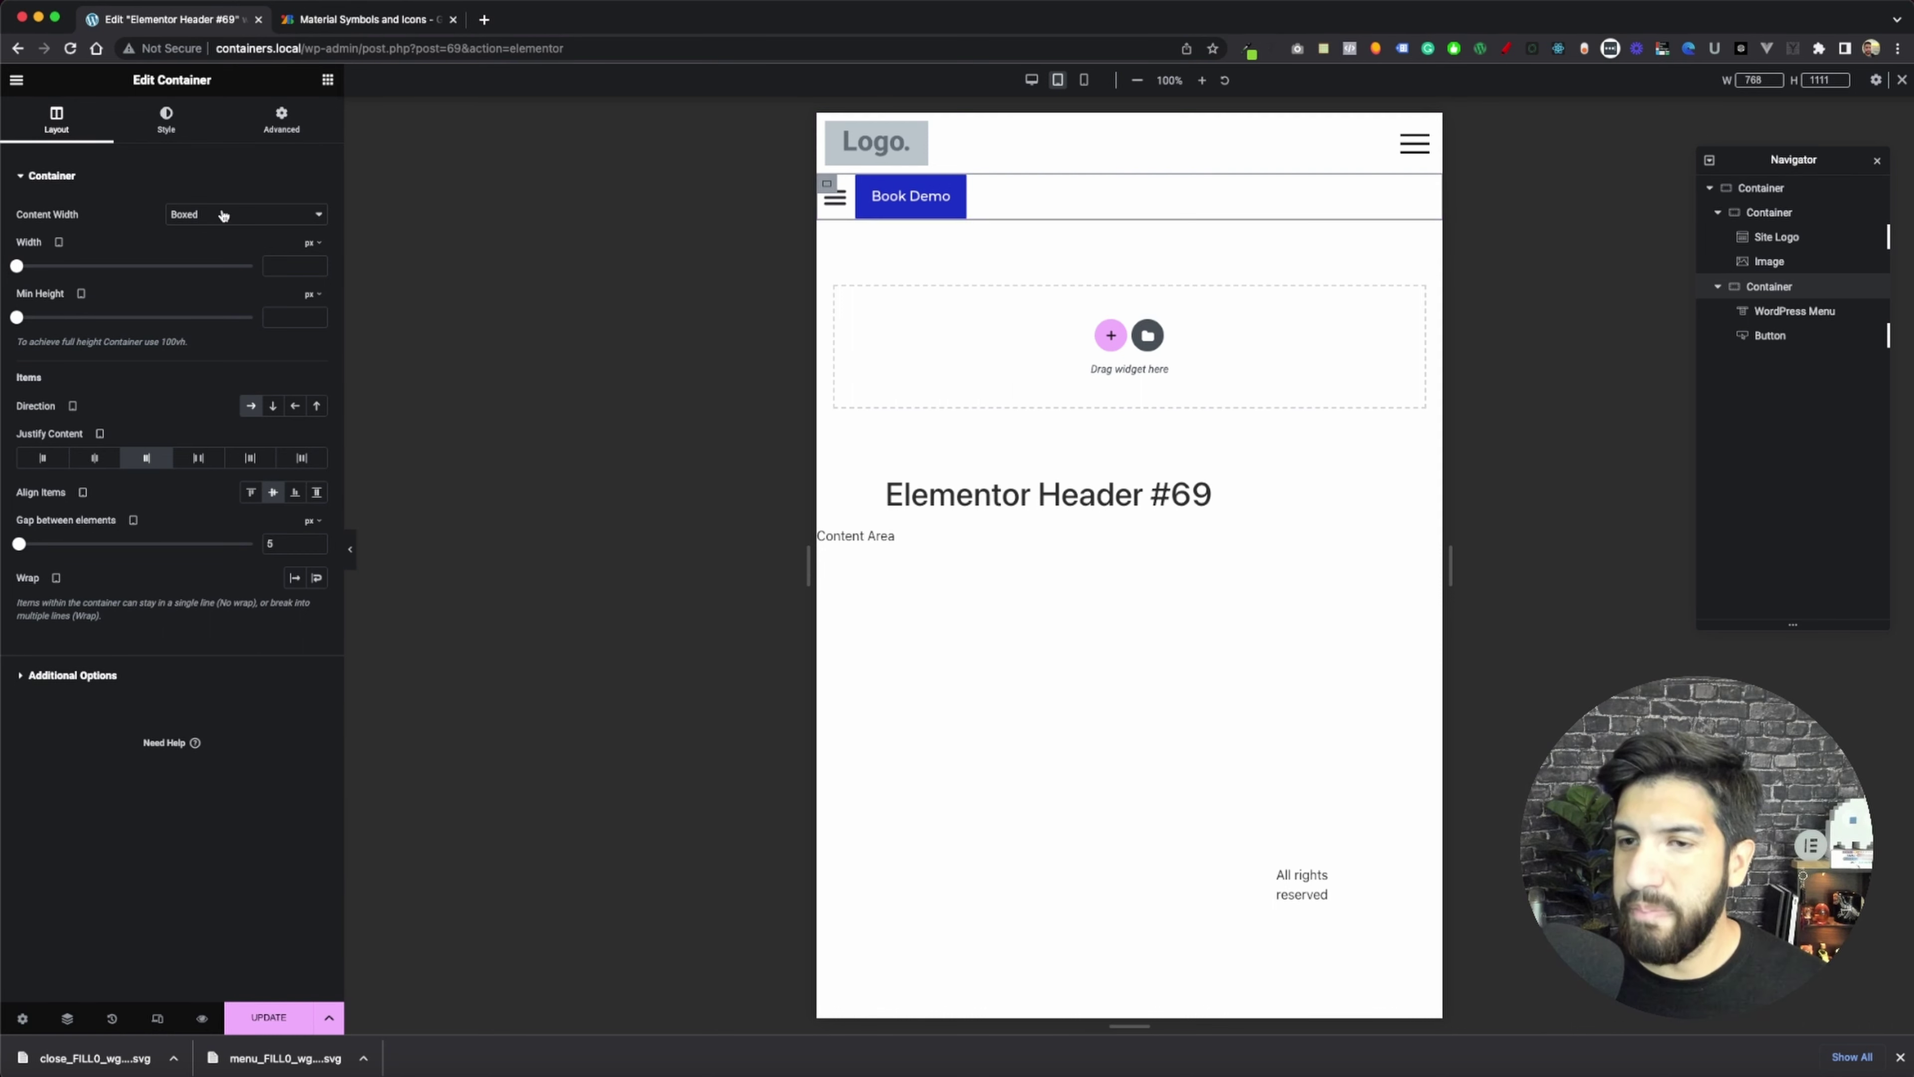
{"action": "left_click", "coordinate": [317, 578]}
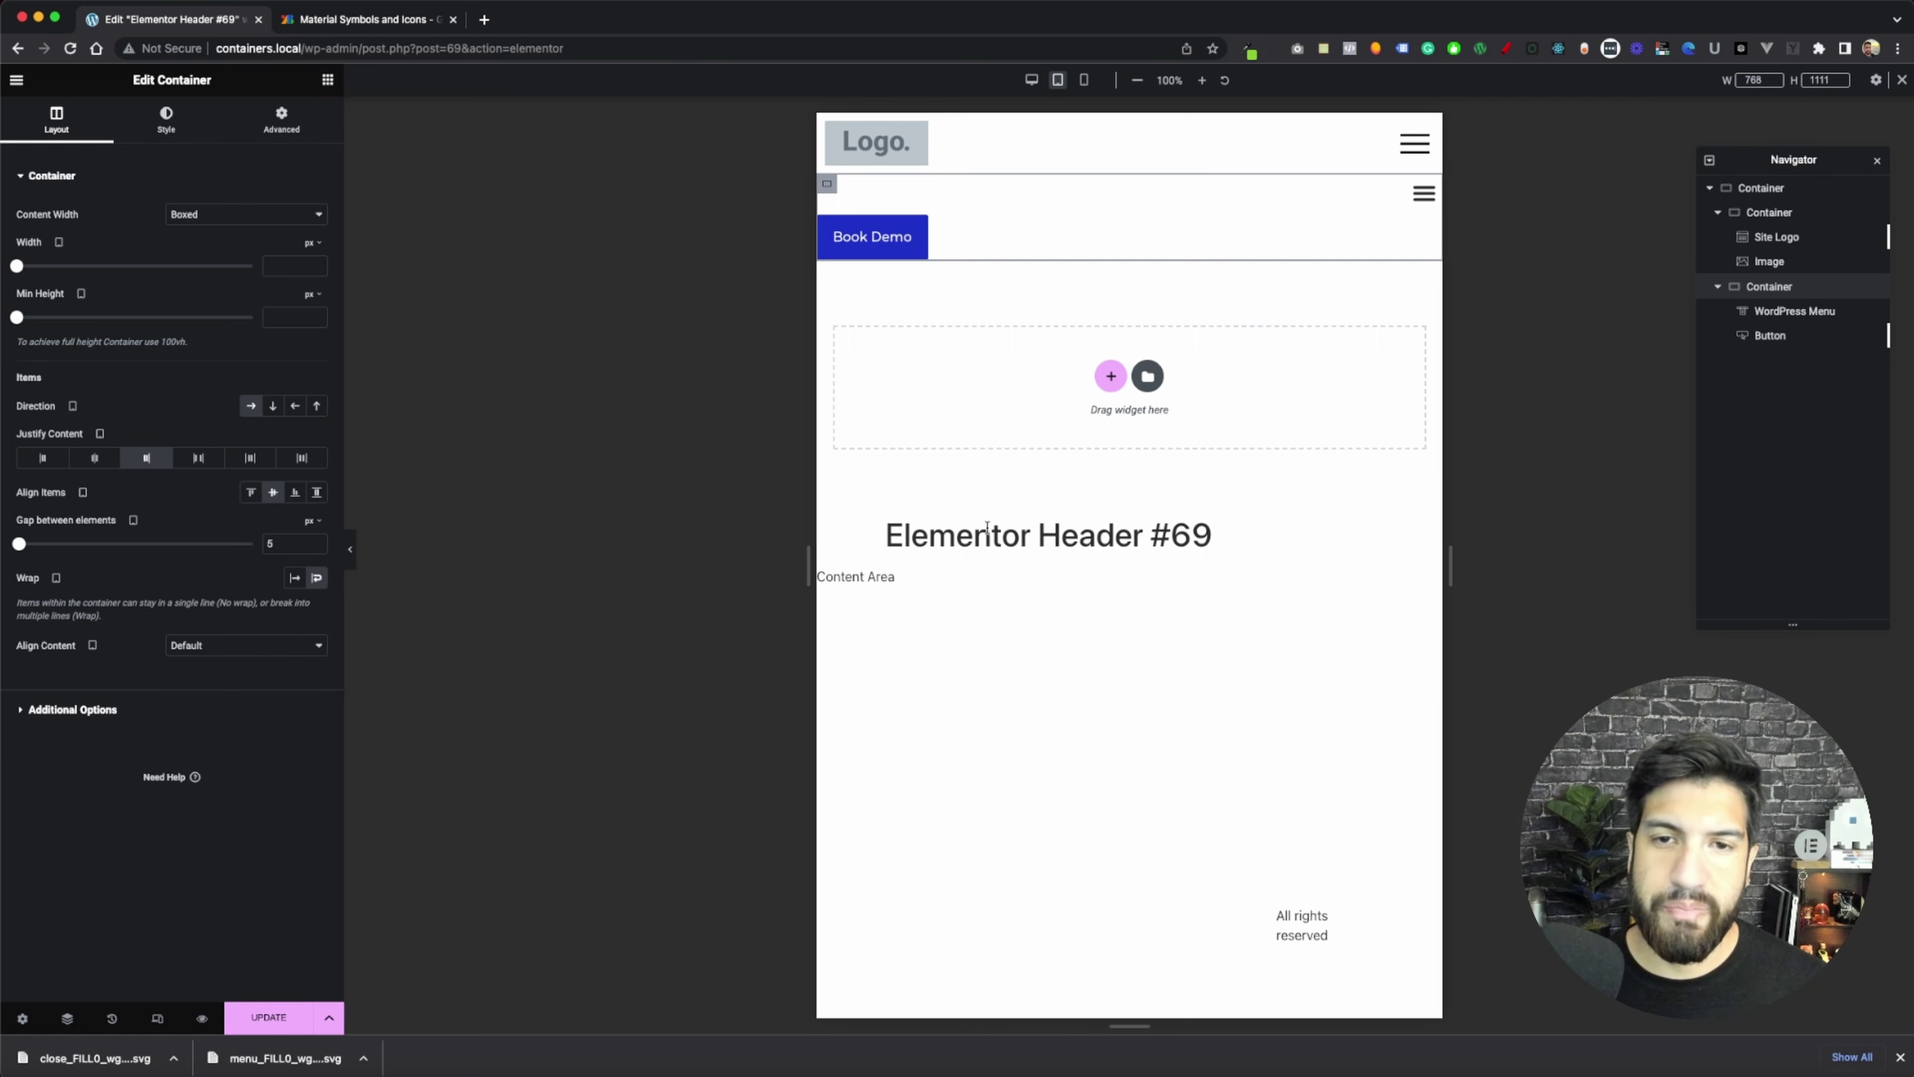
- Justify the Book Demo button's alignment and set its border radius to 0 px on all corners for tablet
{"action": "left_click", "coordinate": [944, 225]}
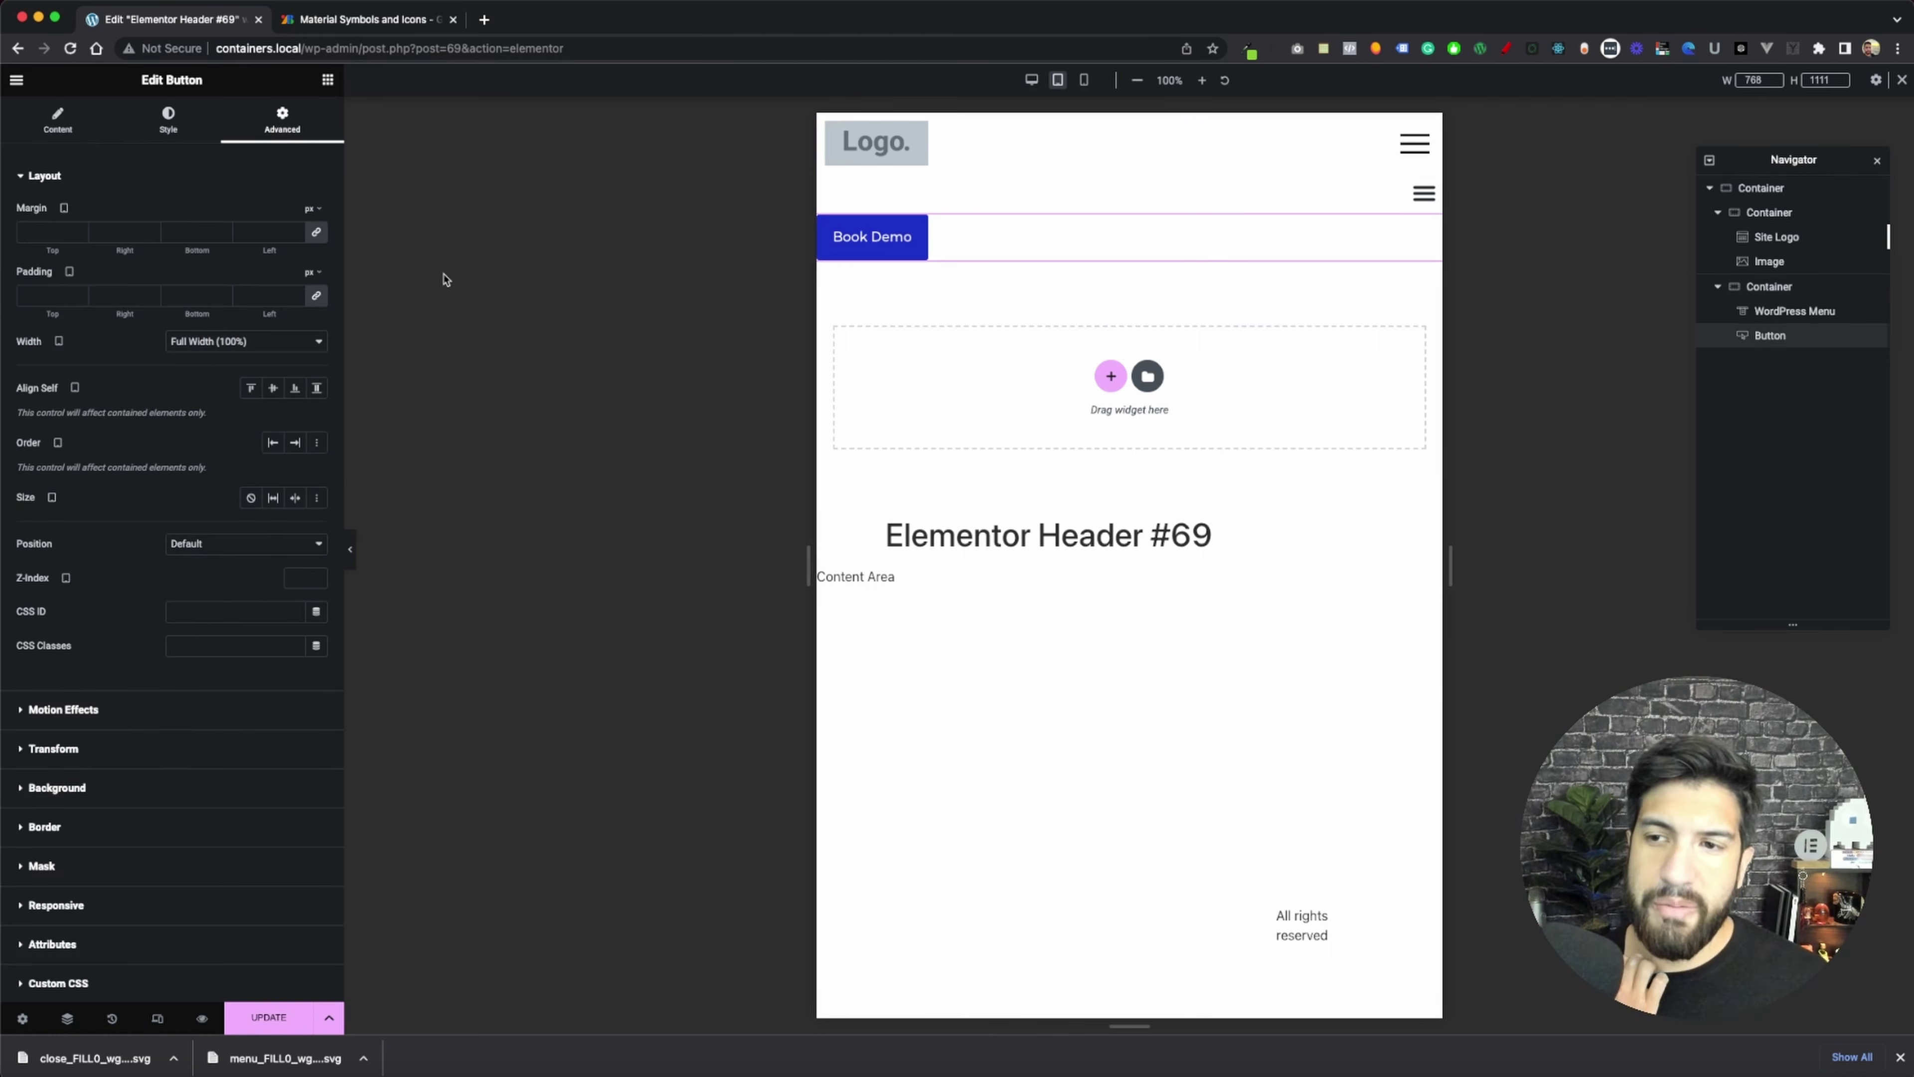
{"action": "left_click", "coordinate": [58, 129]}
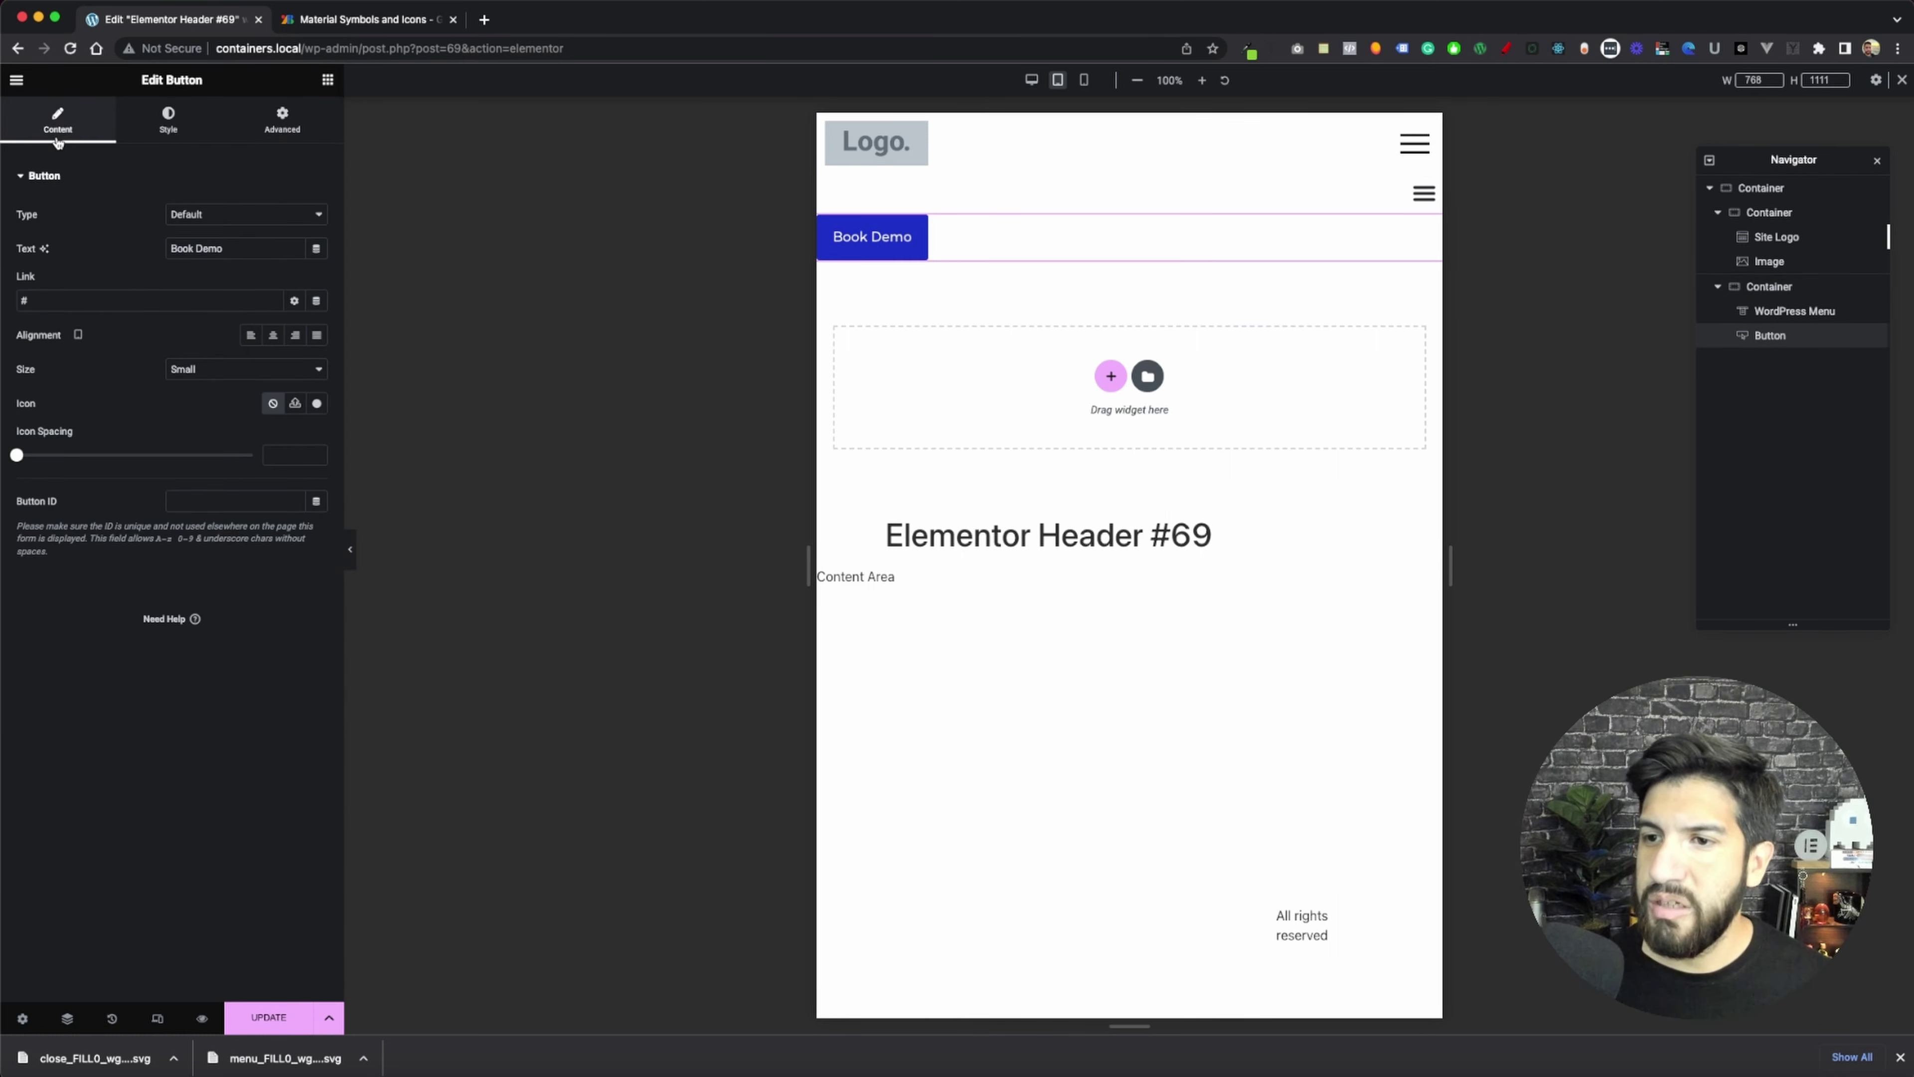
{"action": "left_click", "coordinate": [317, 337]}
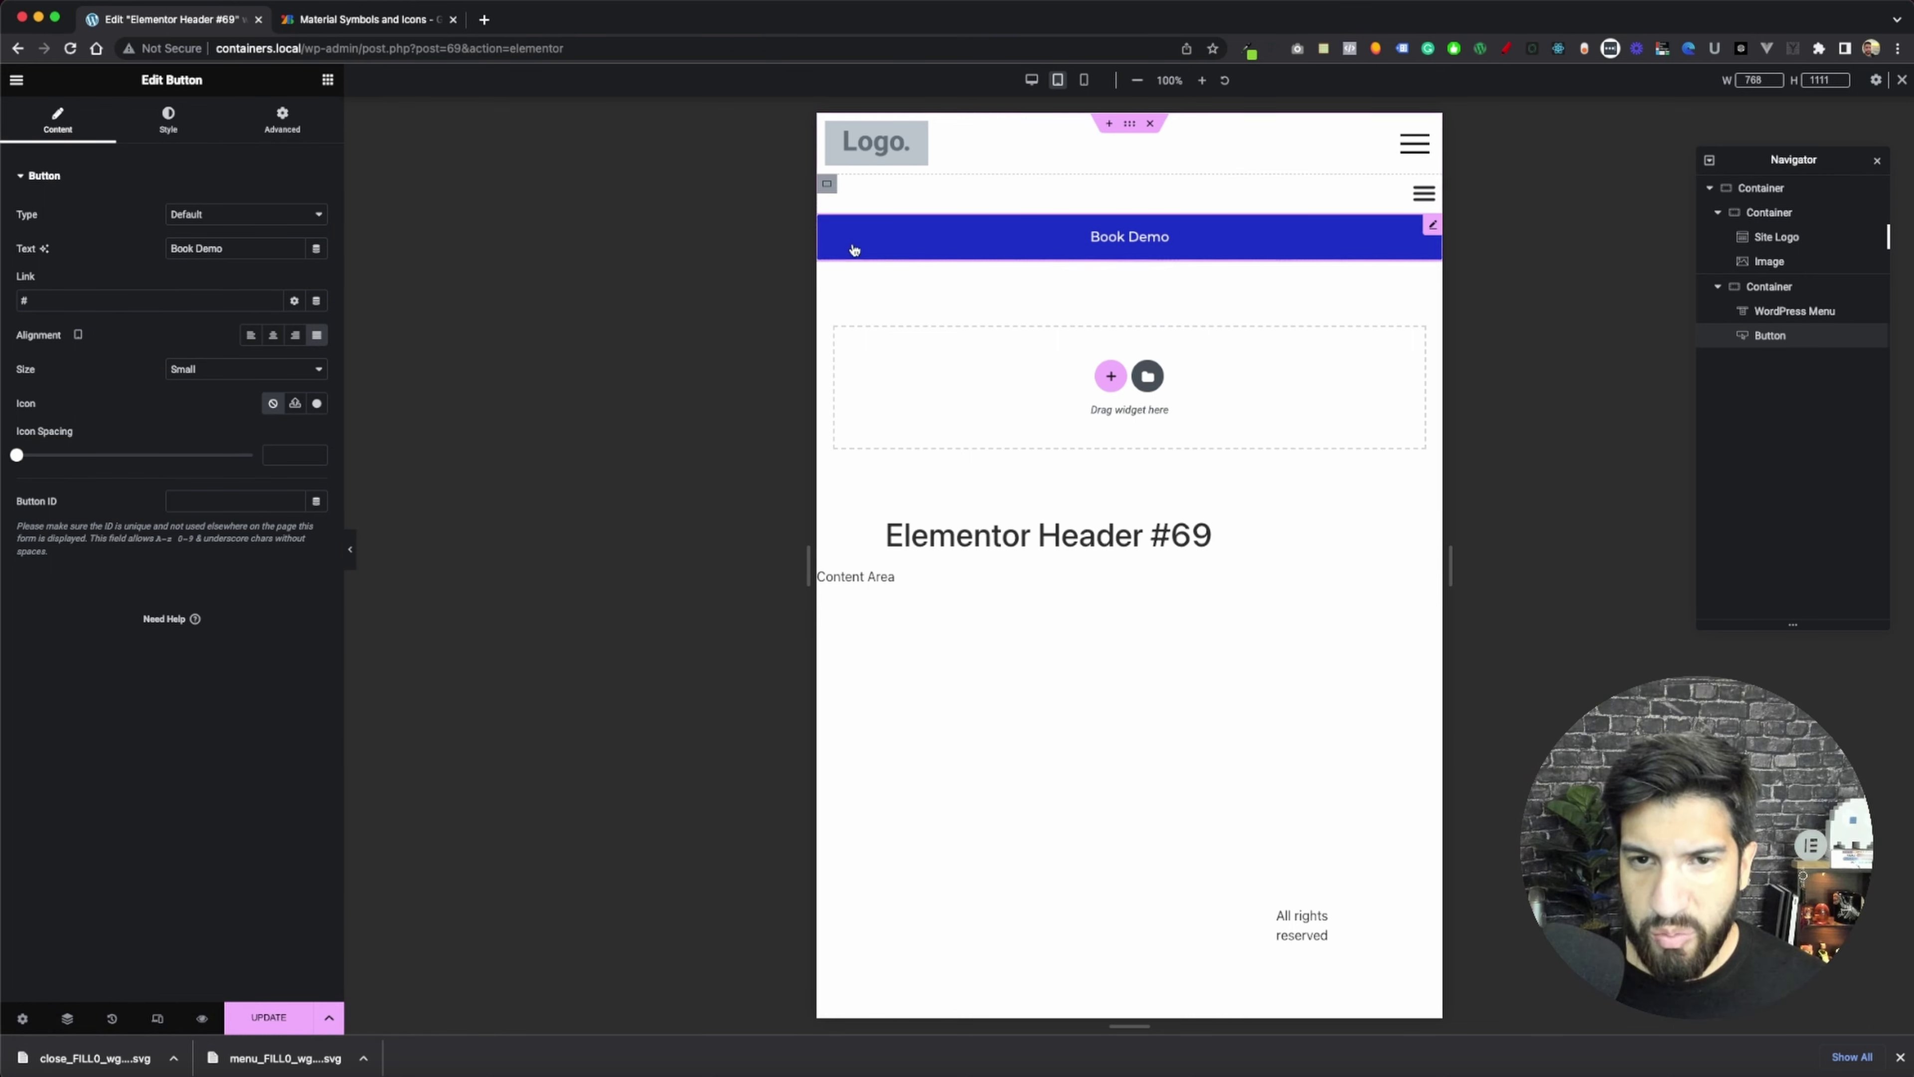
{"action": "left_click", "coordinate": [155, 134]}
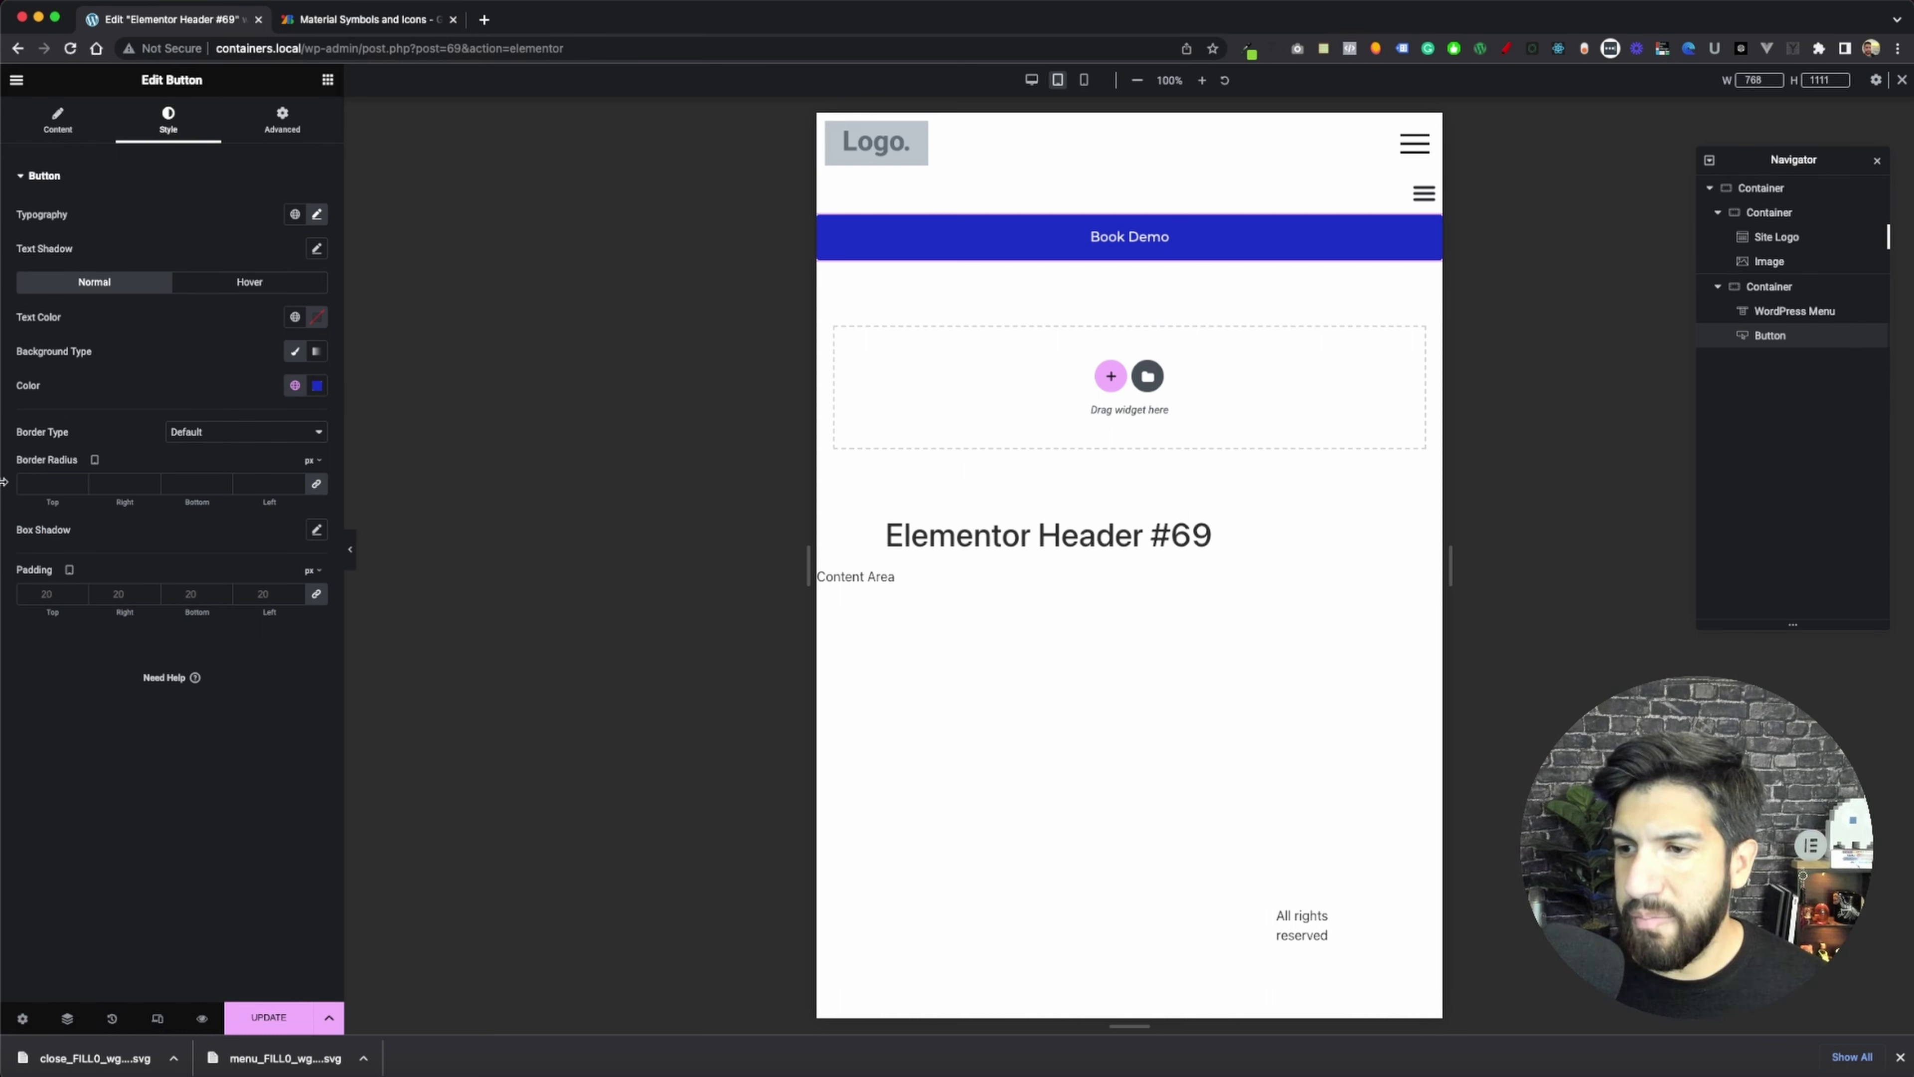
{"action": "left_click", "coordinate": [315, 483]}
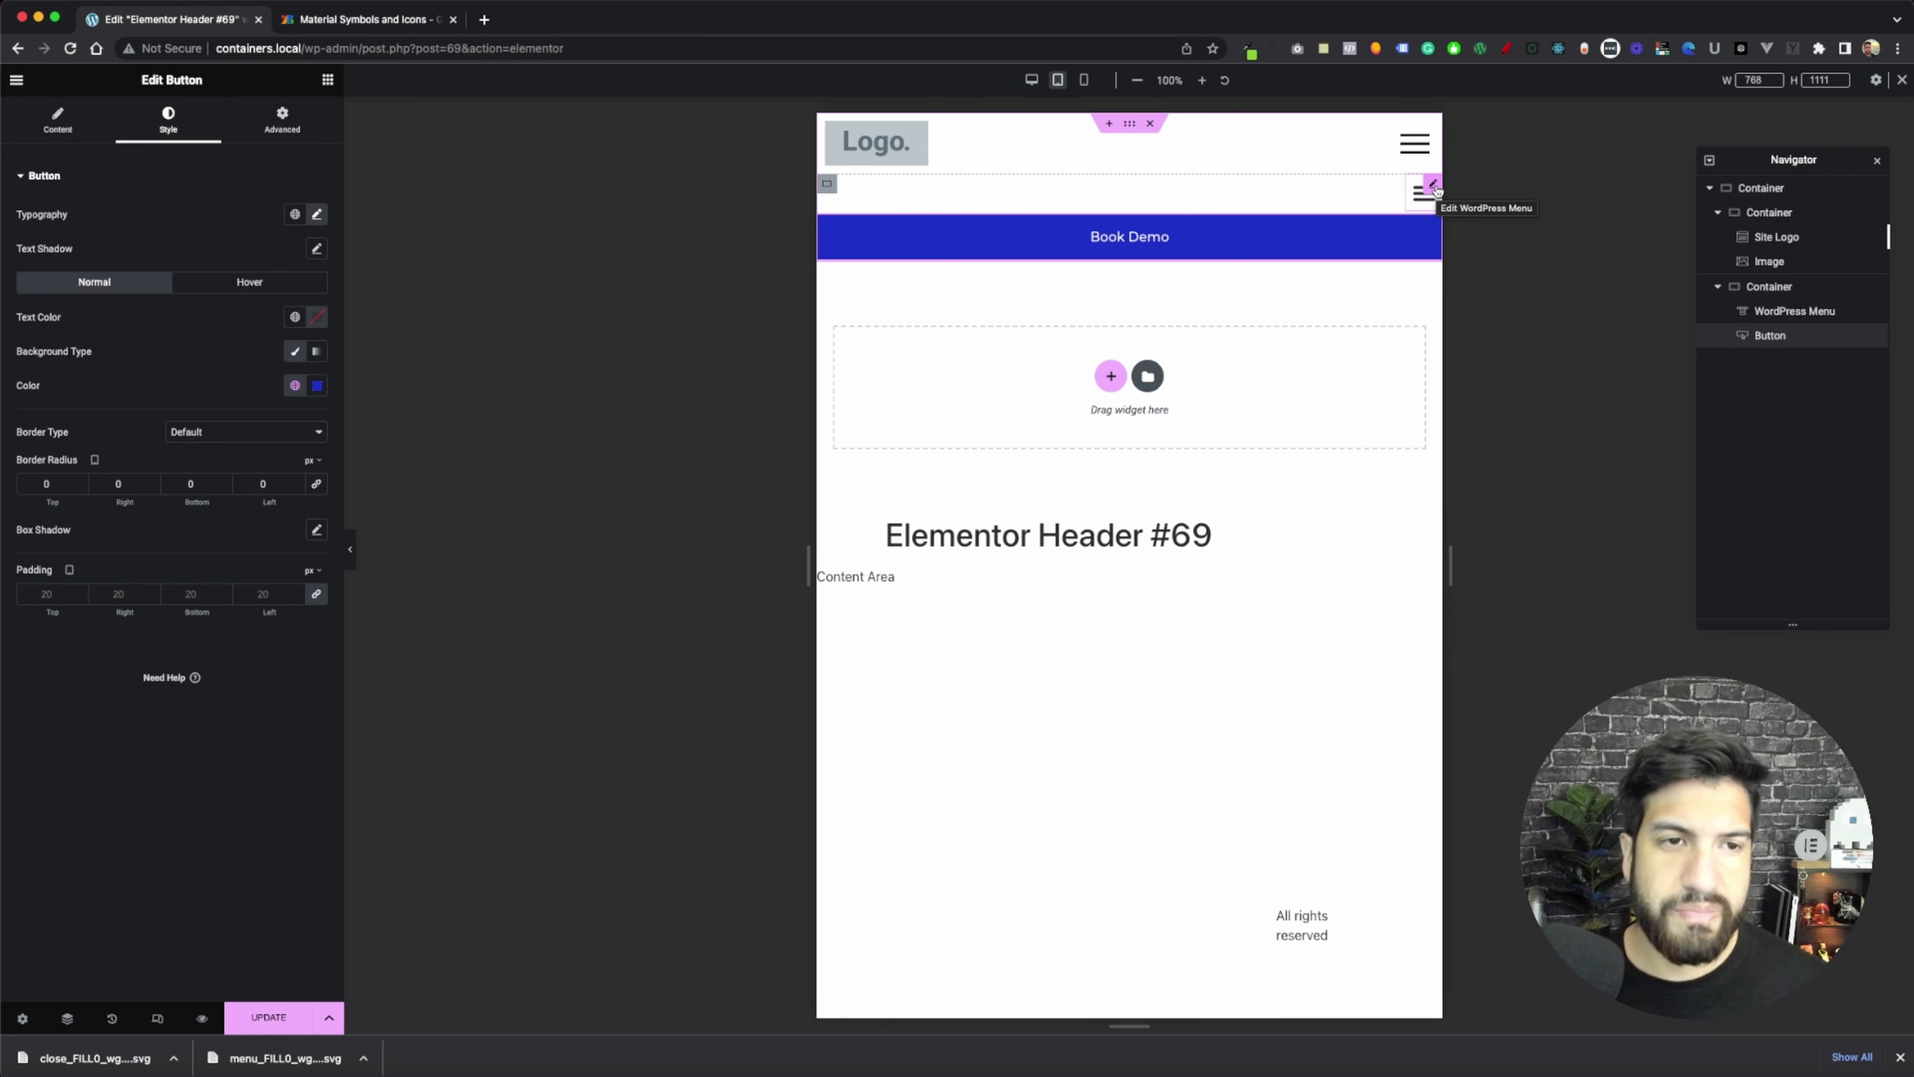
- Turn off the WordPress menu's full-width mobile dropdown and set its text alignment to Center
{"action": "left_click", "coordinate": [1433, 186]}
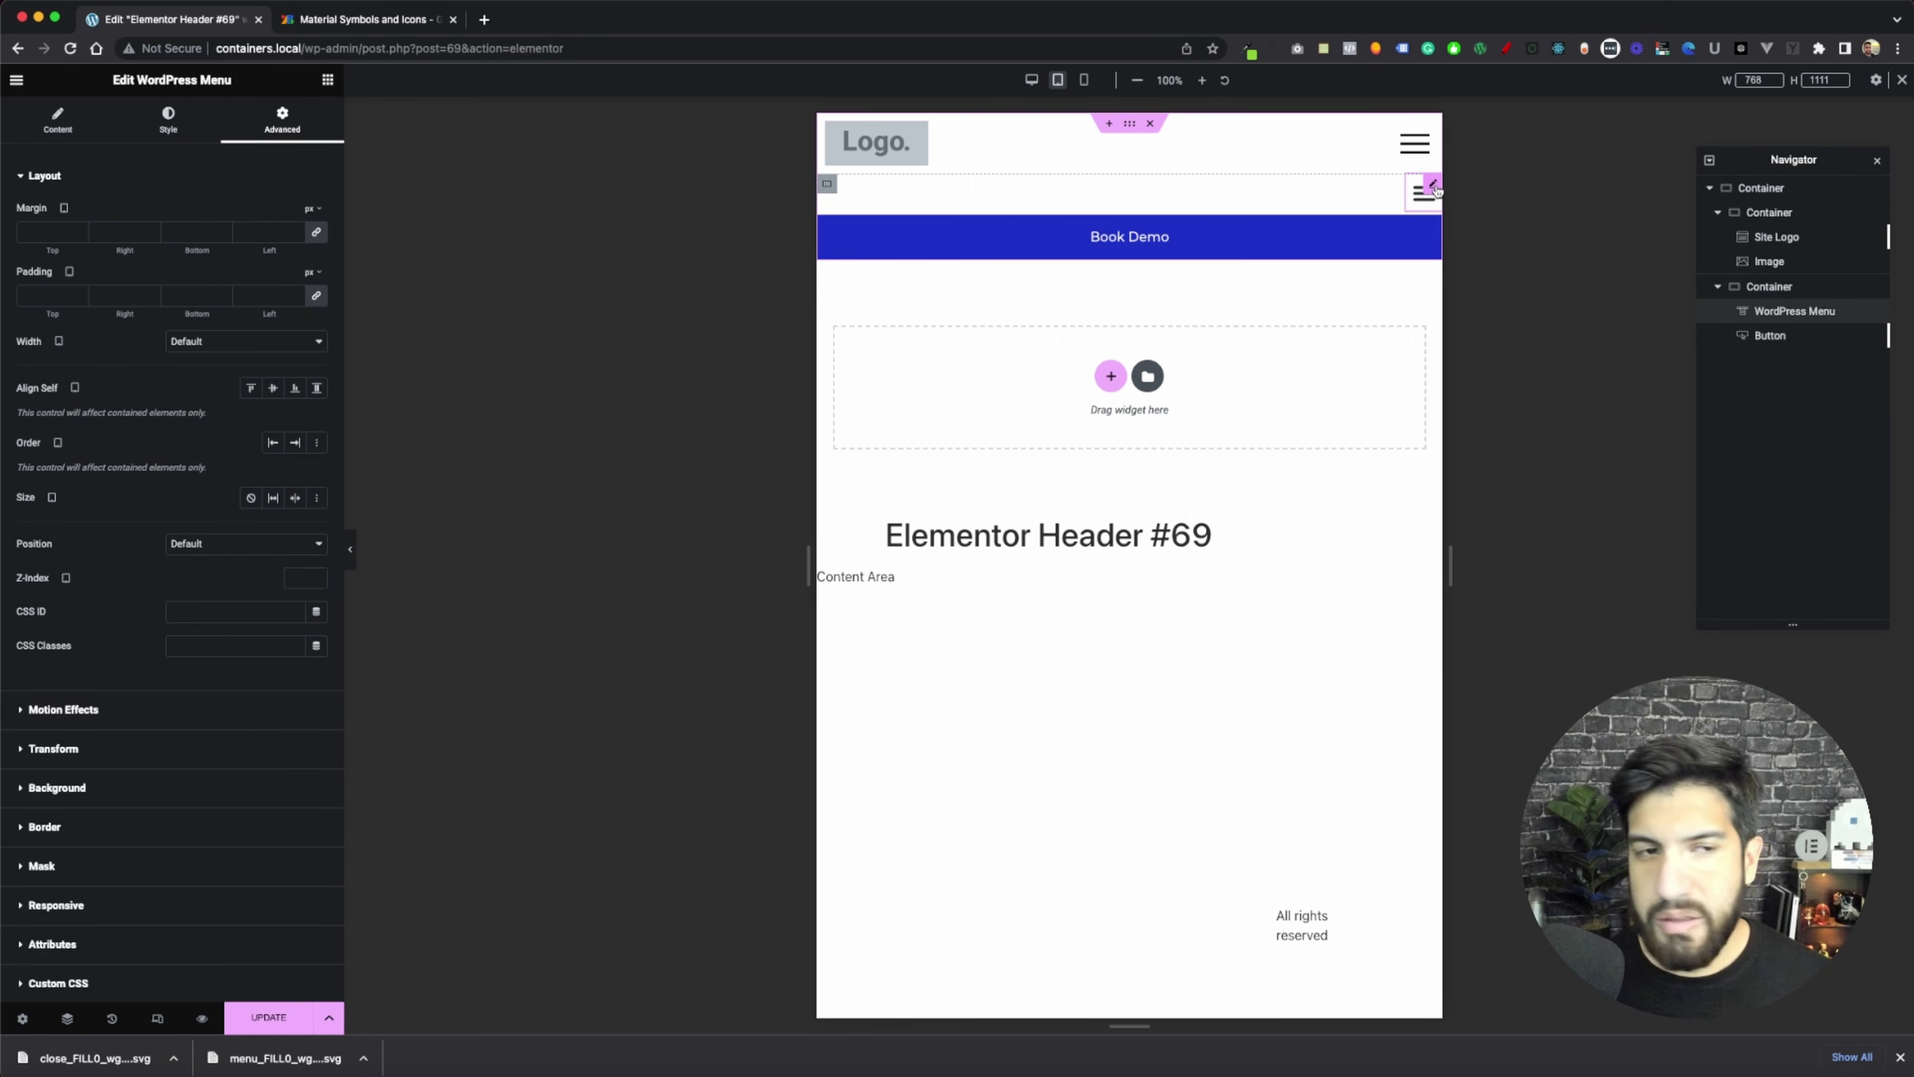
{"action": "left_click", "coordinate": [66, 136]}
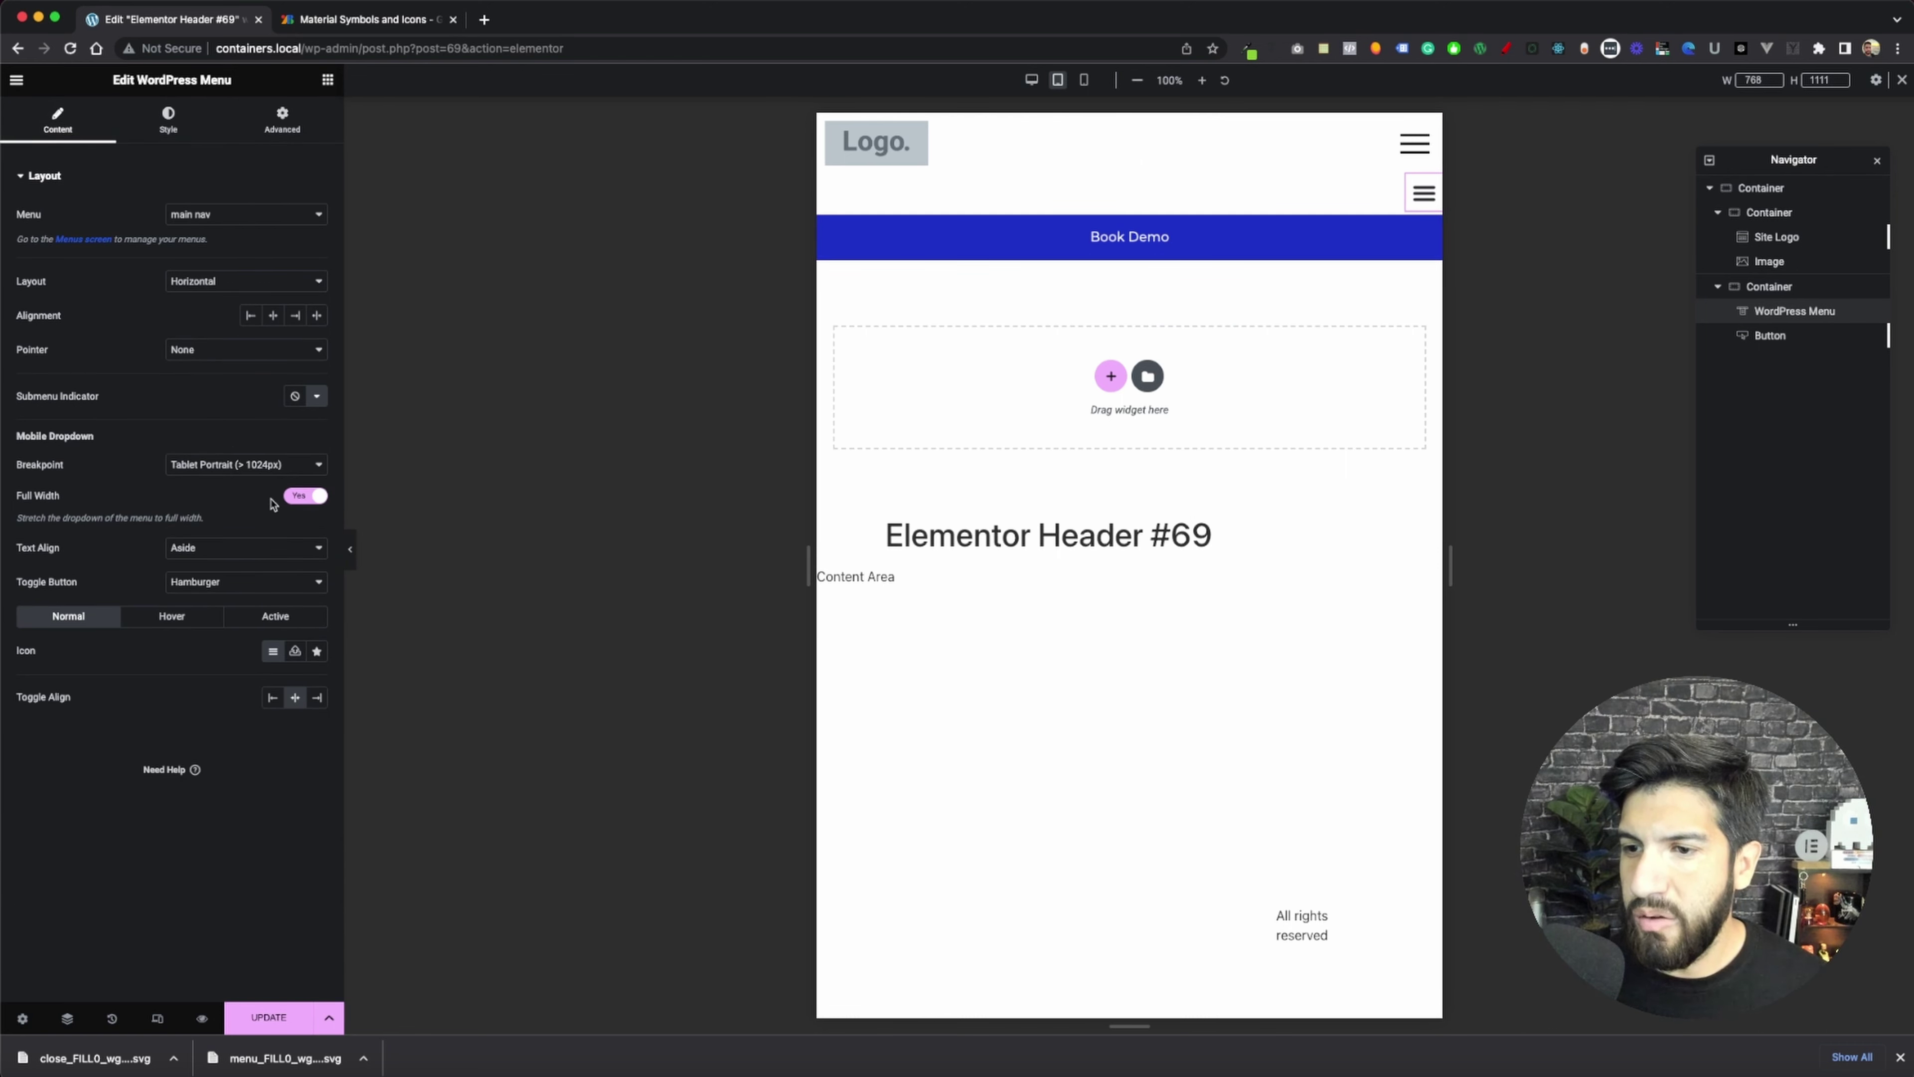
{"action": "left_click", "coordinate": [304, 499]}
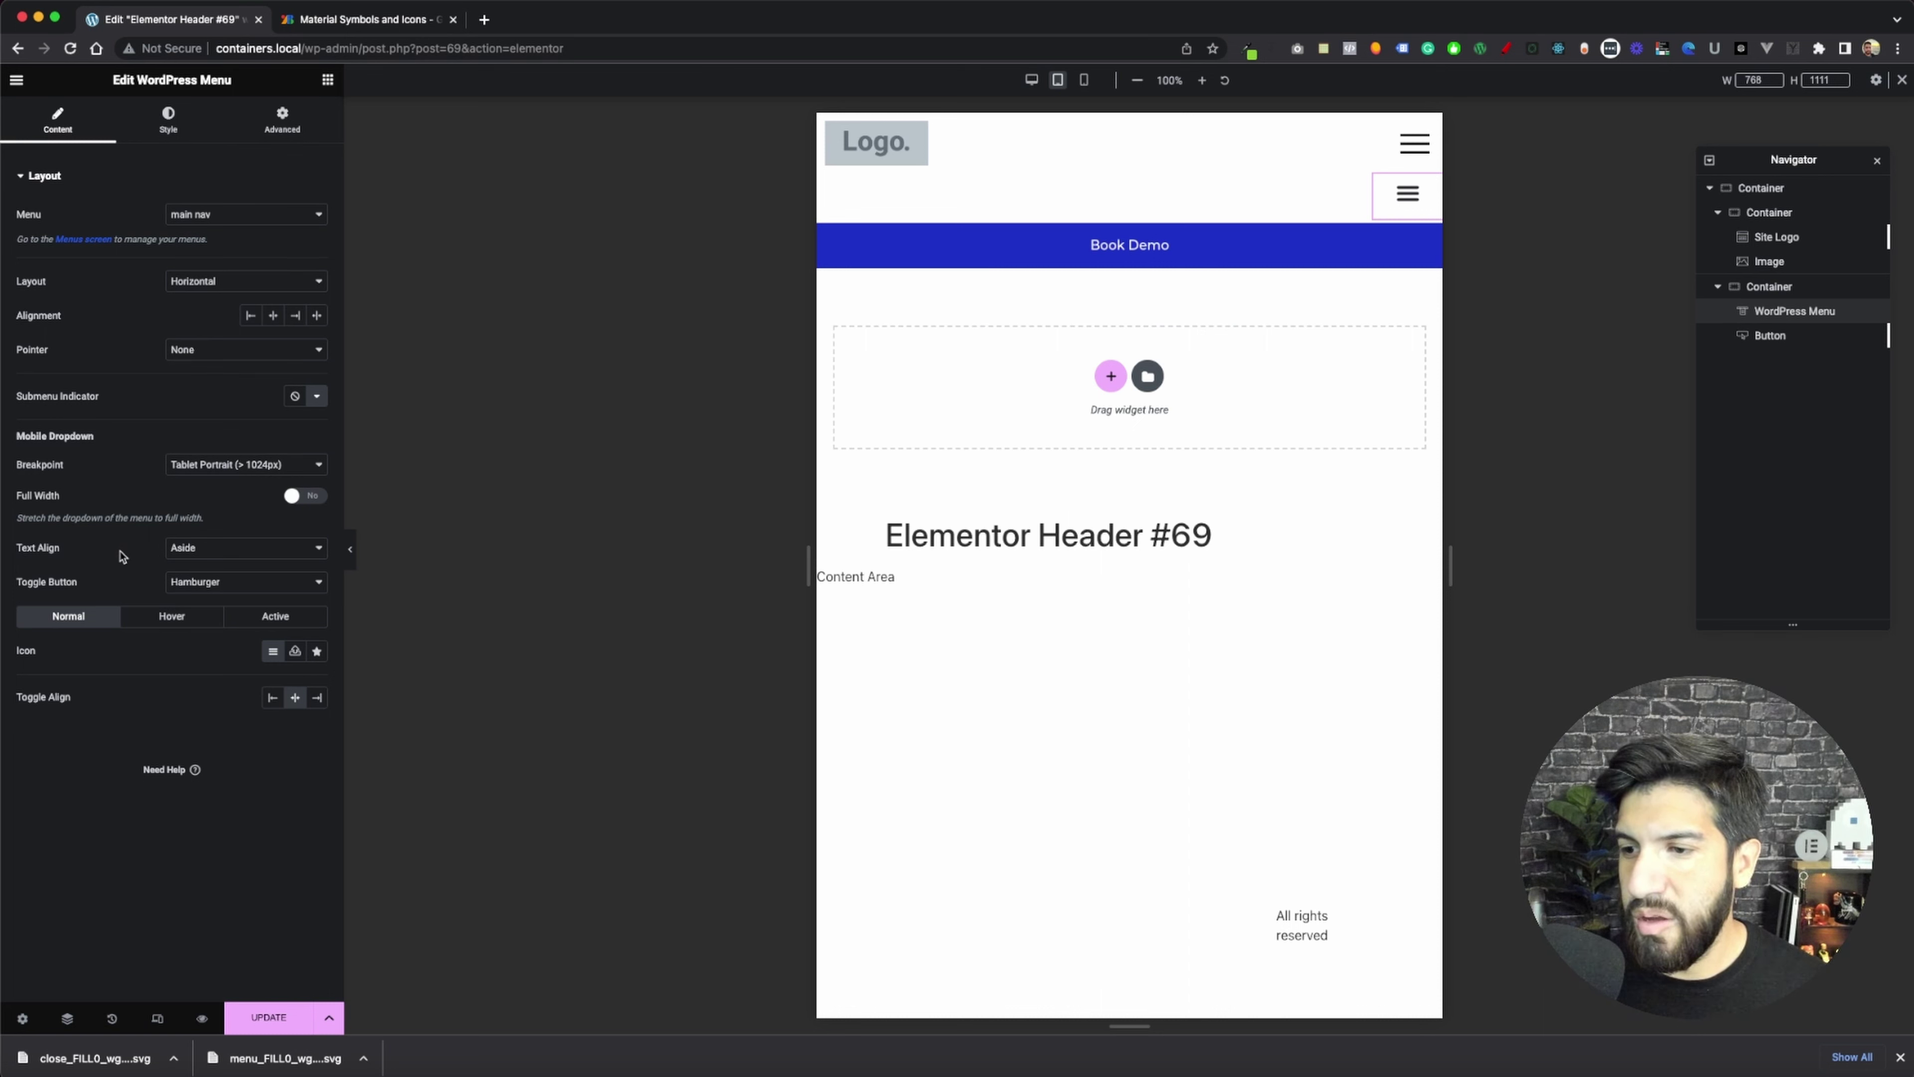
{"action": "left_click", "coordinate": [195, 550]}
{"action": "left_click", "coordinate": [201, 567]}
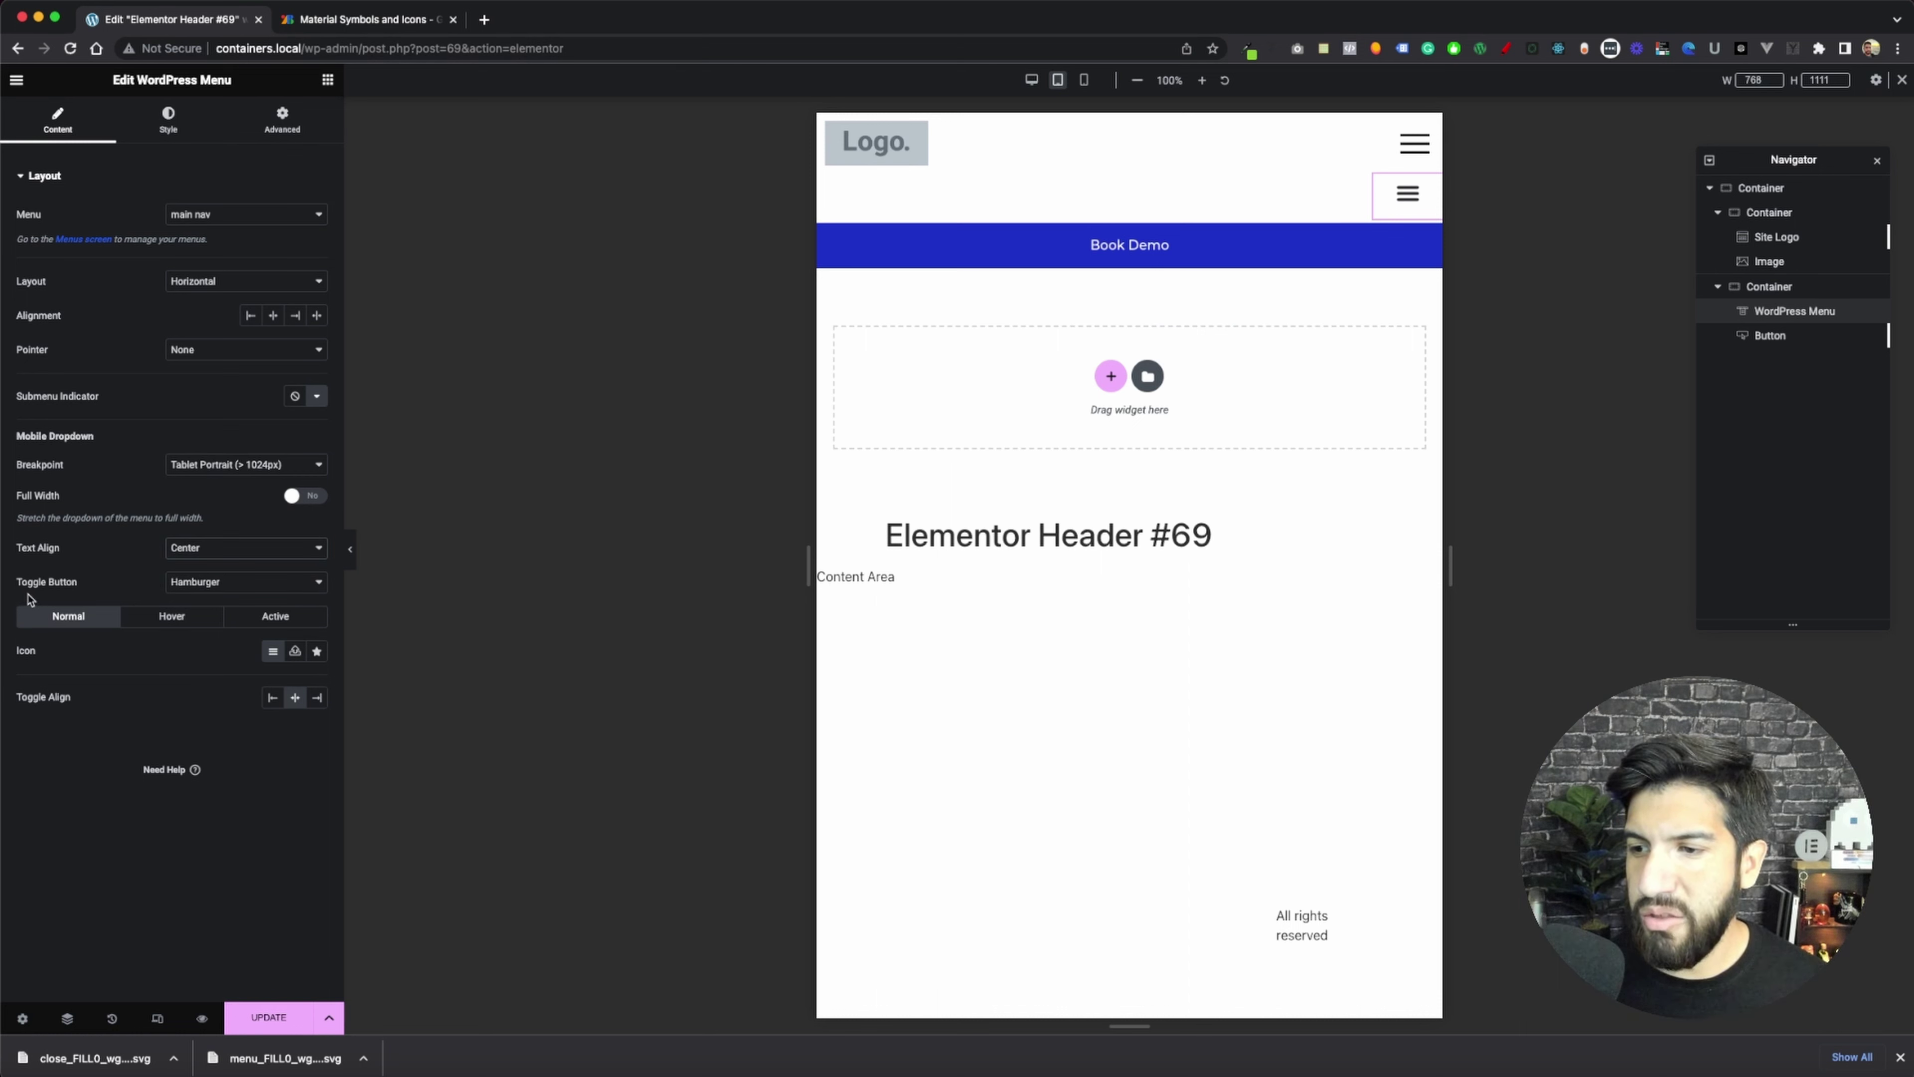
- Set the WordPress menu's toggle button to None and its tablet width to Full Width (100%)
{"action": "left_click", "coordinate": [196, 586]}
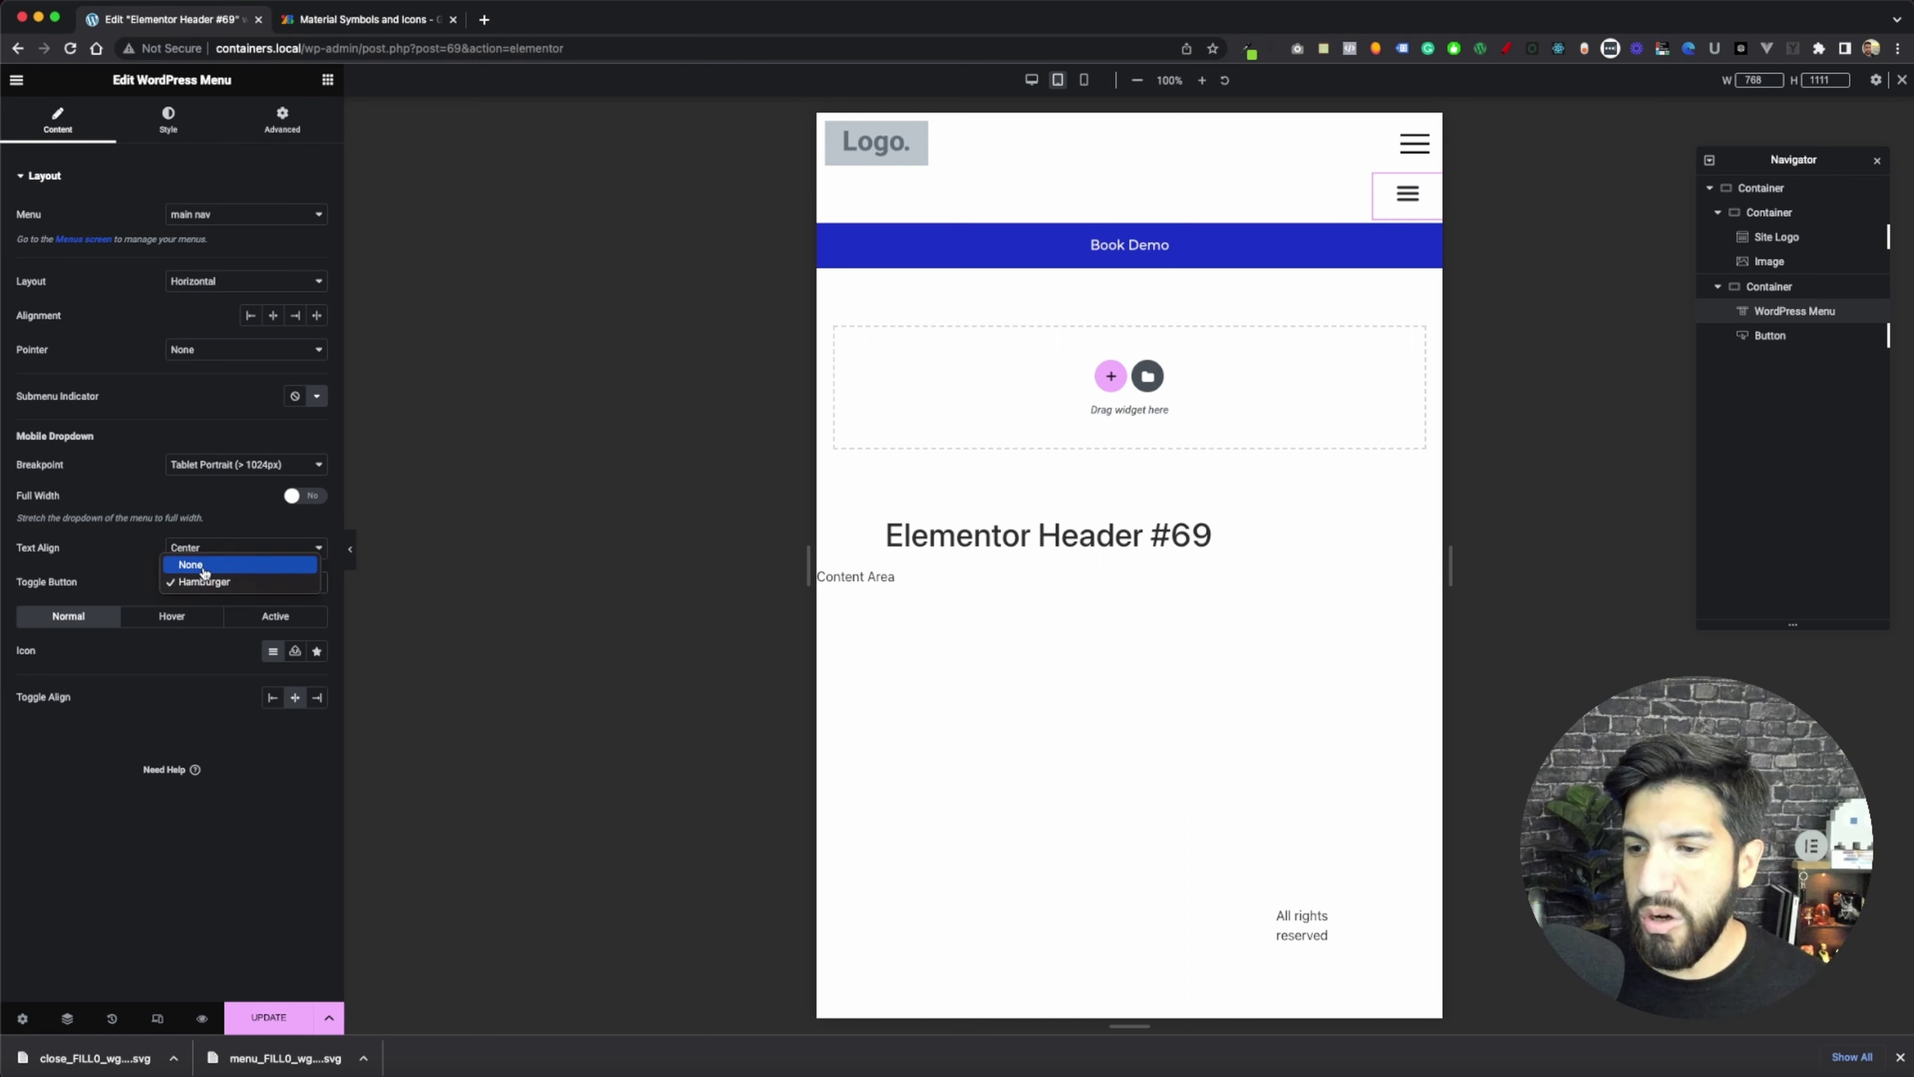
{"action": "left_click", "coordinate": [203, 566]}
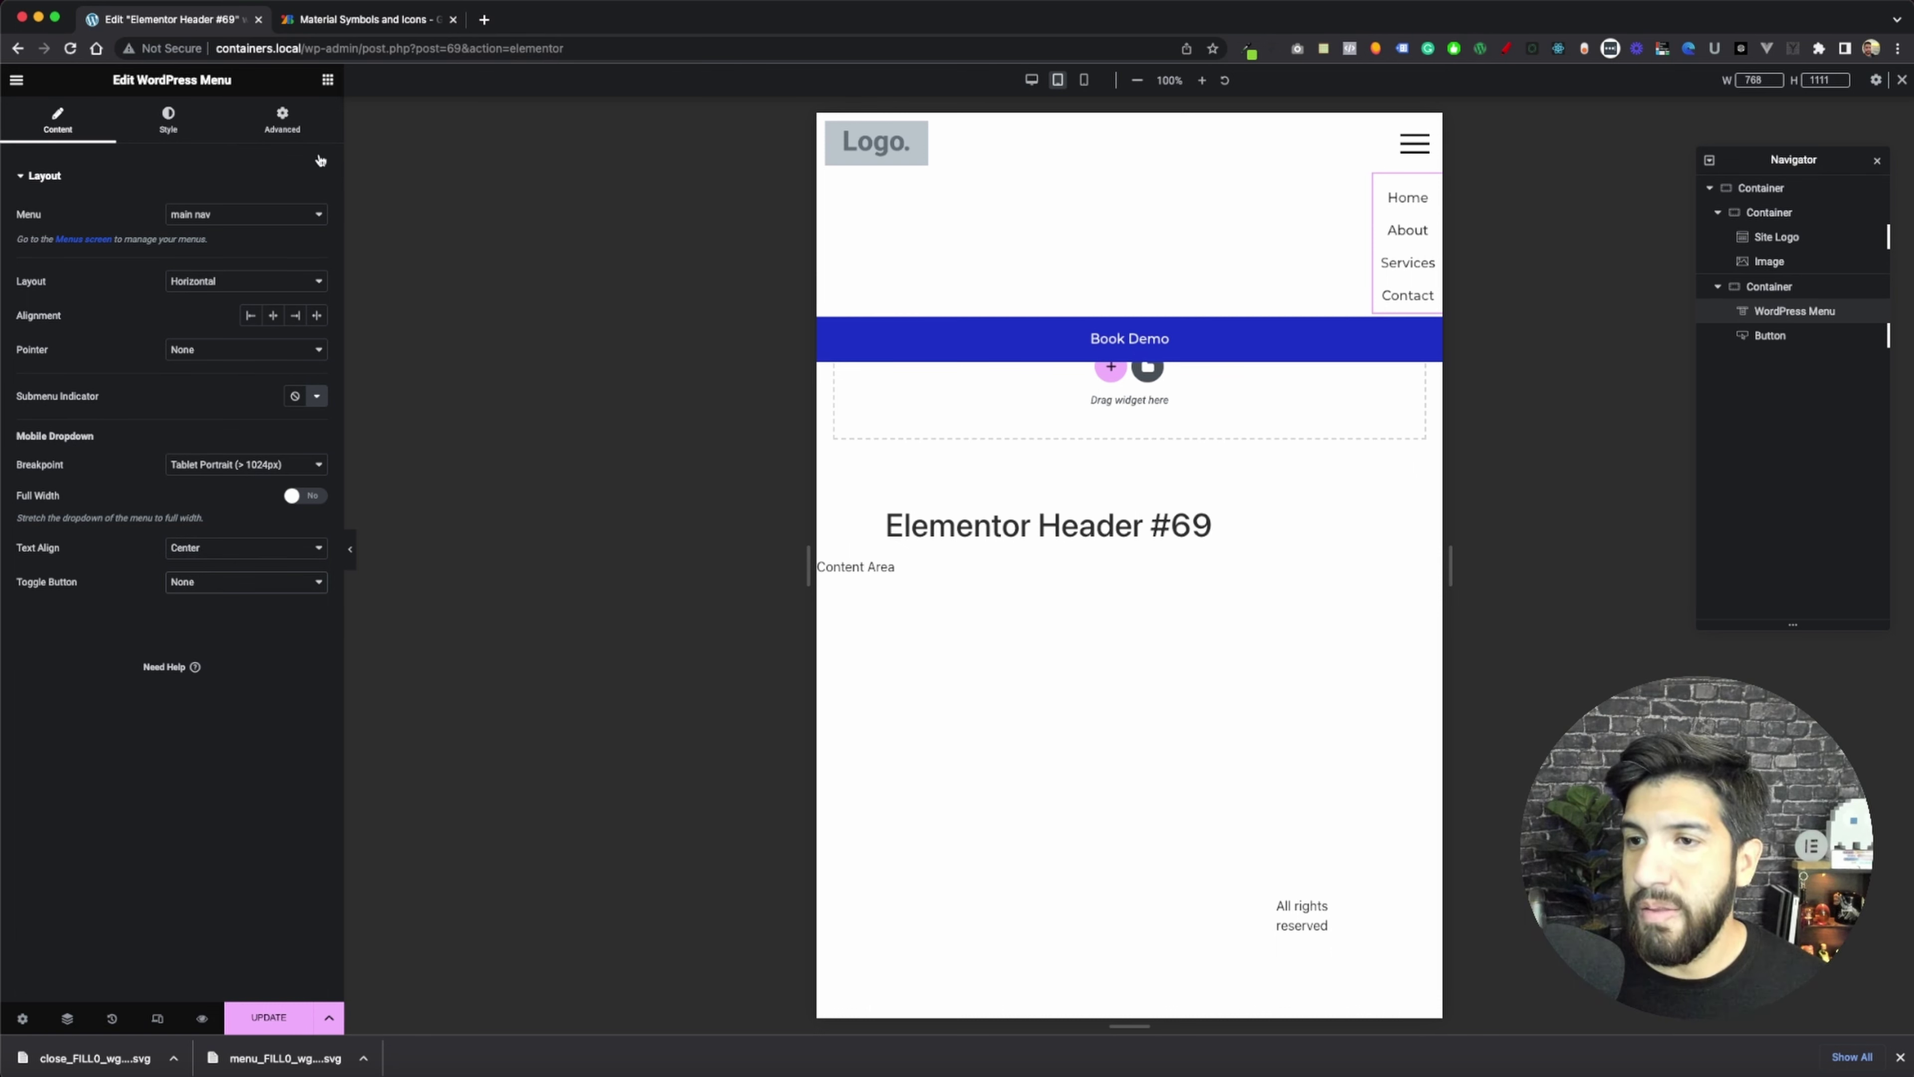
{"action": "left_click", "coordinate": [316, 127]}
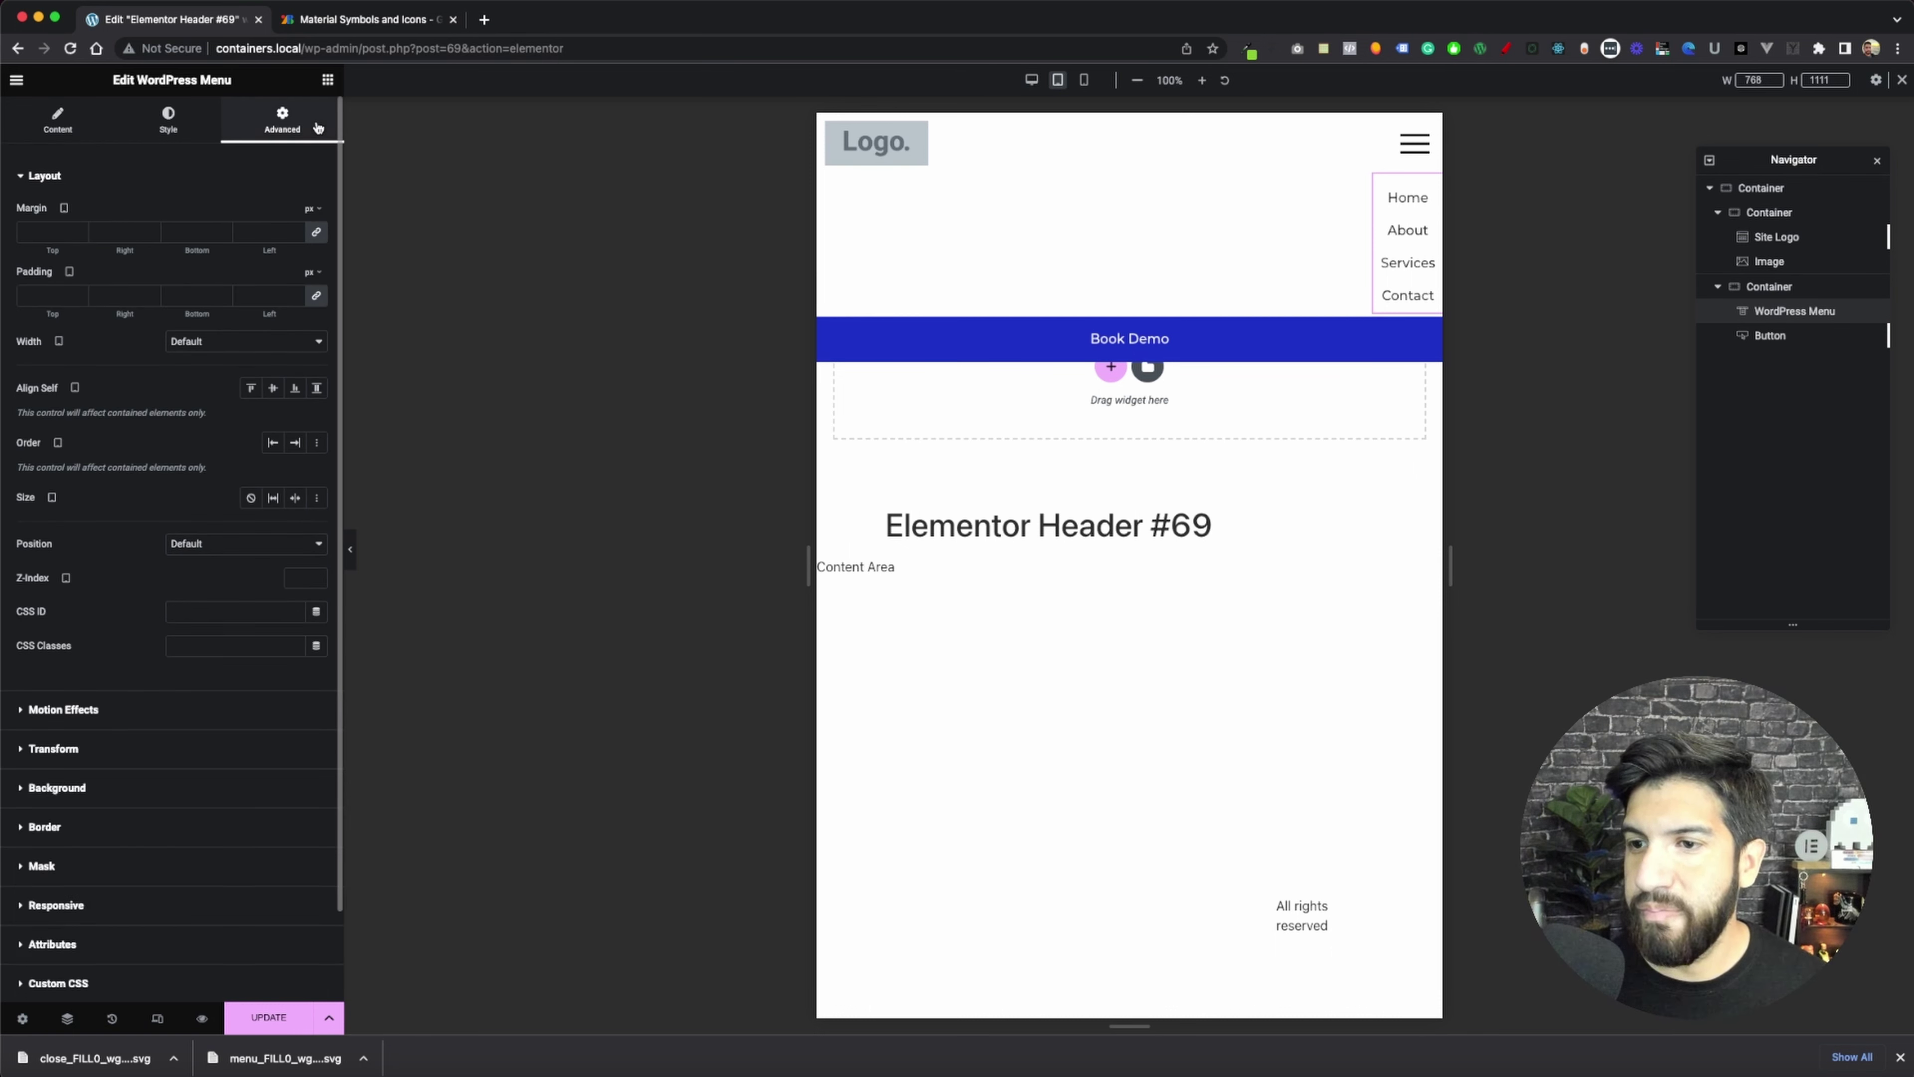
{"action": "left_click", "coordinate": [239, 346]}
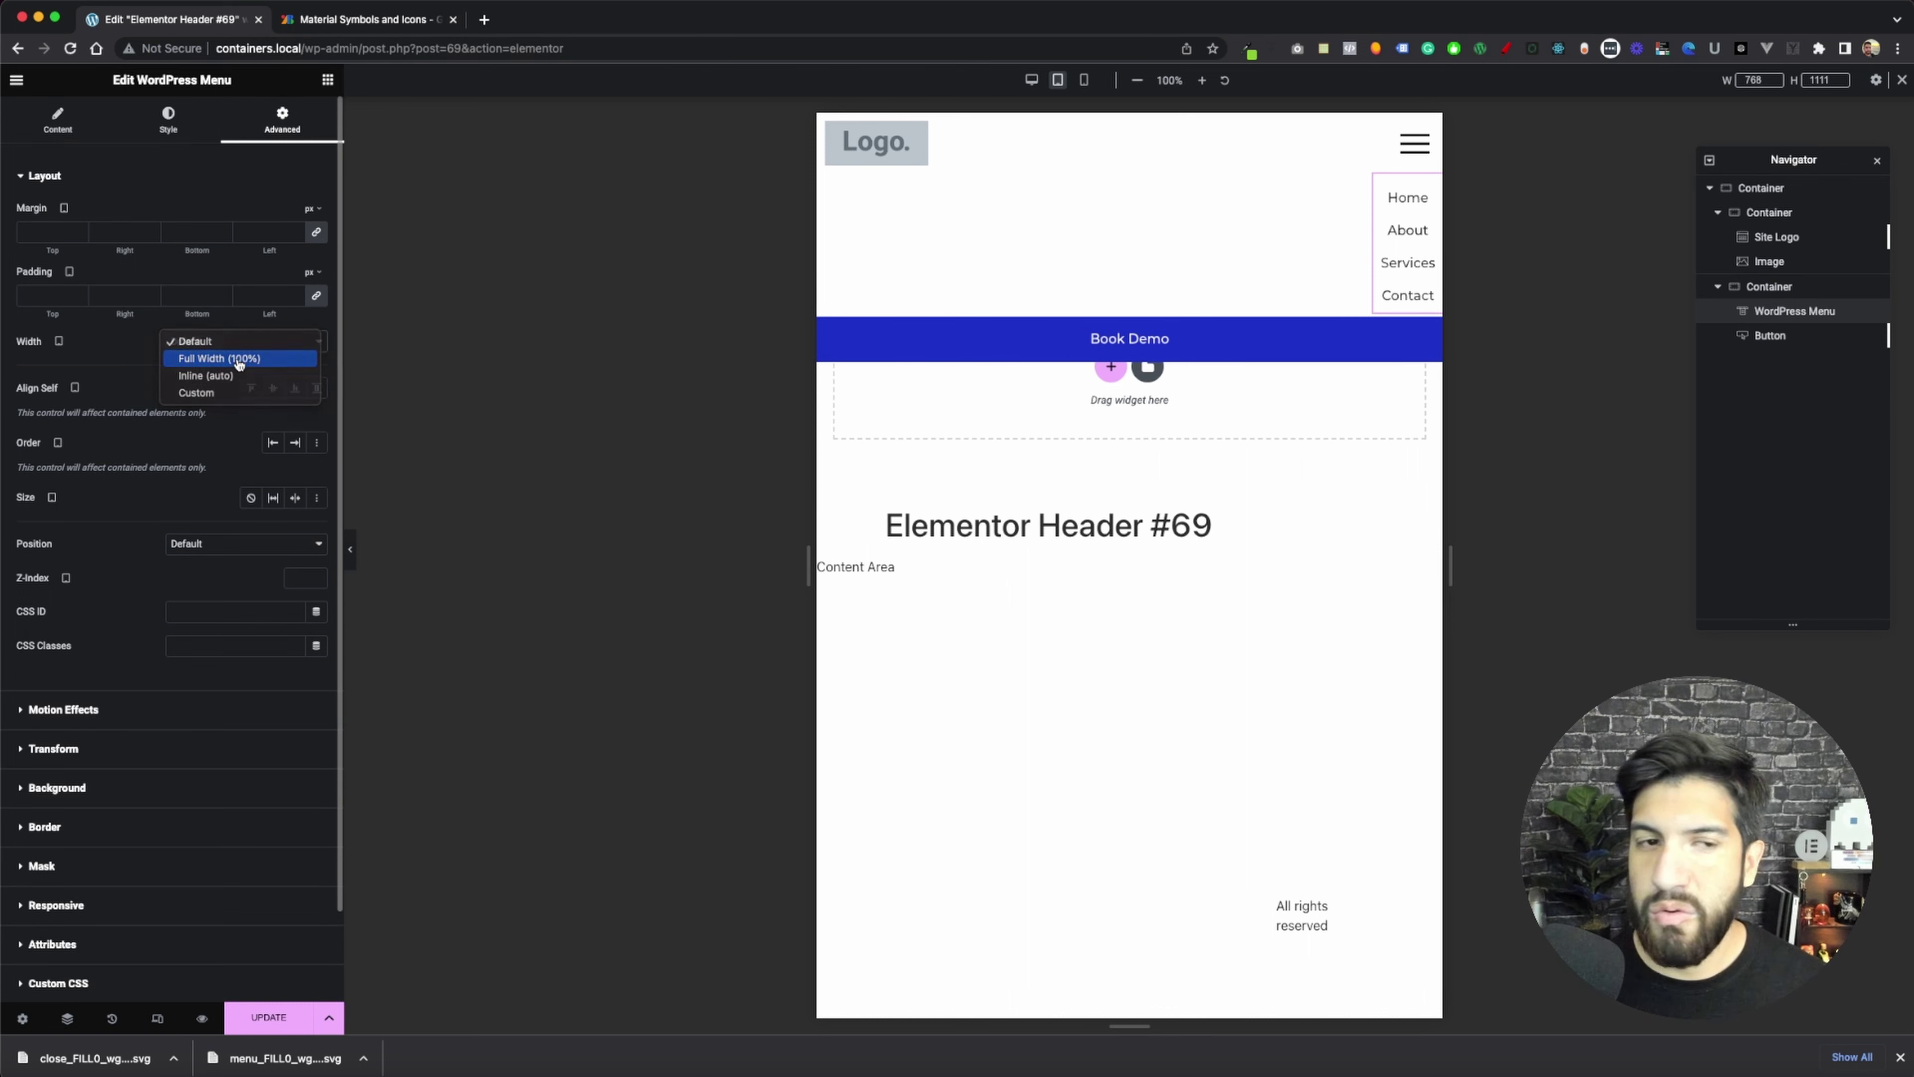
{"action": "left_click", "coordinate": [240, 359]}
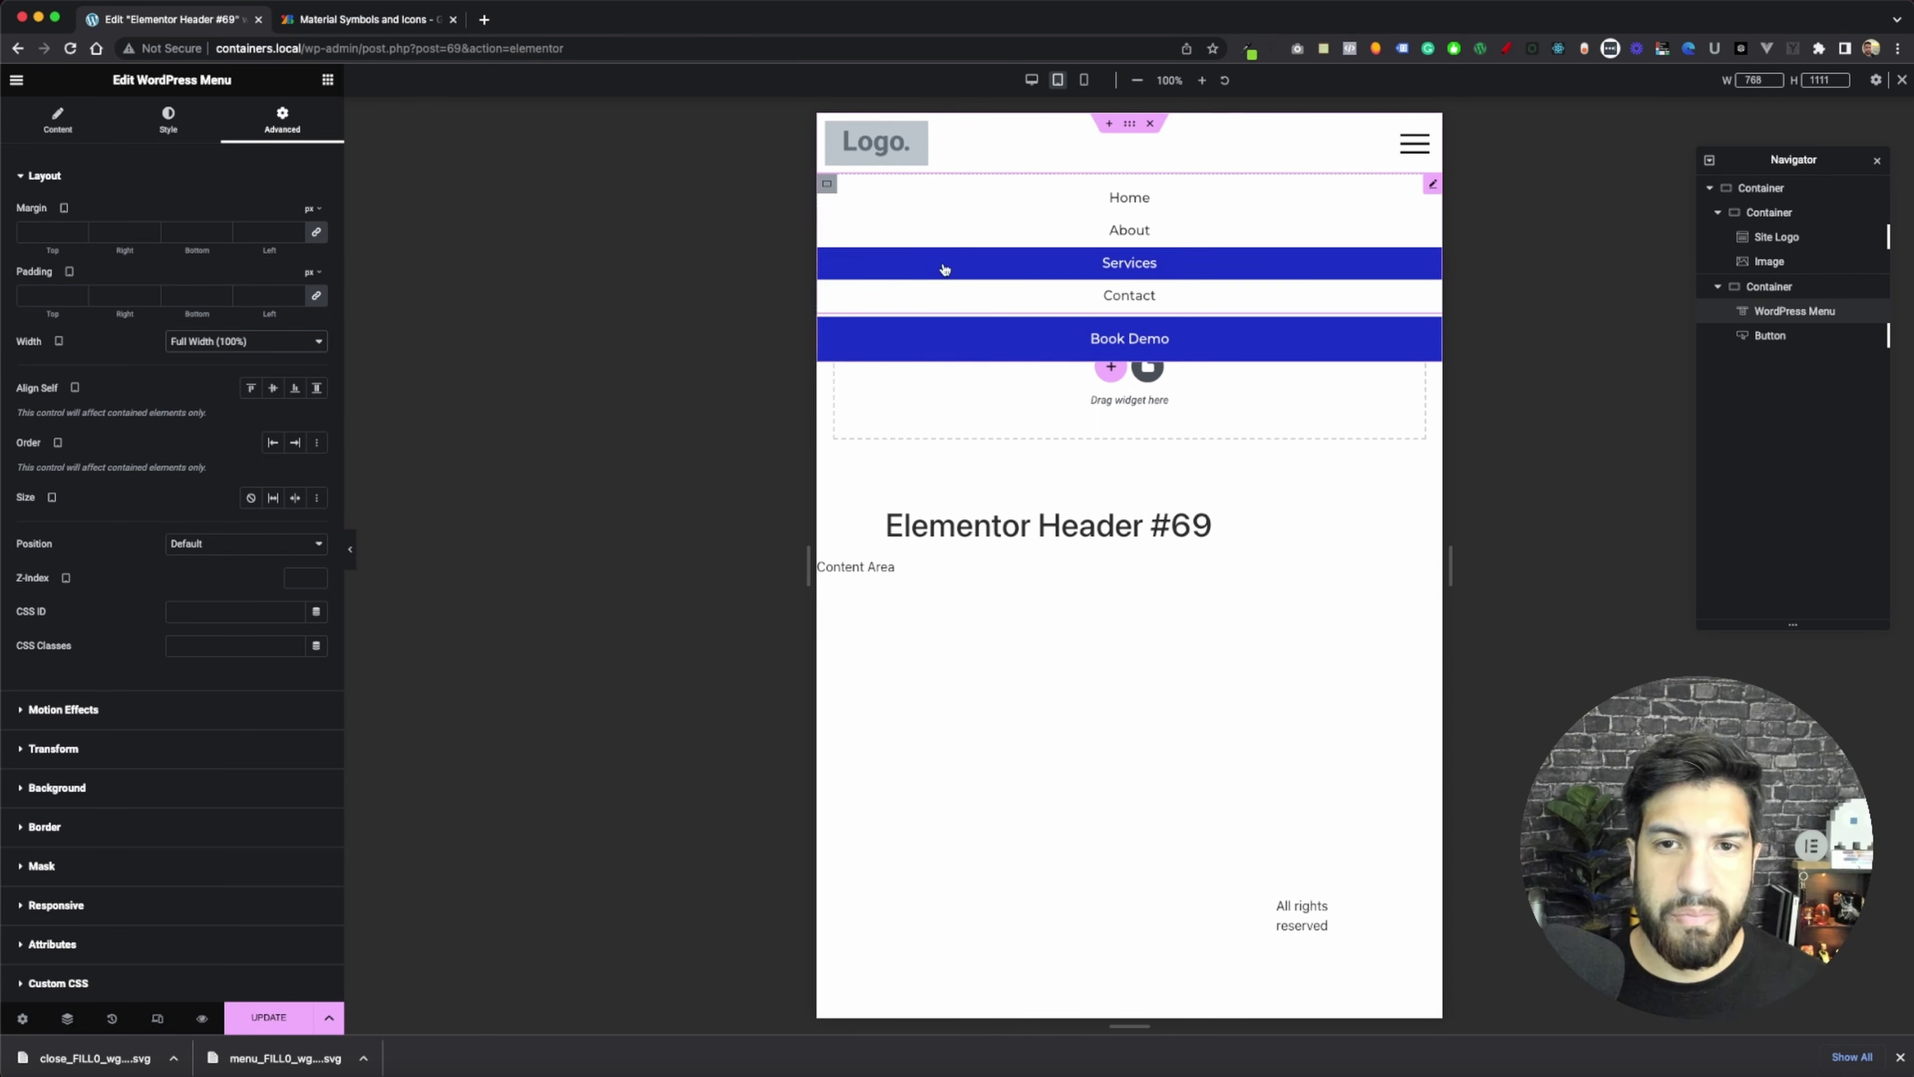
- Set the WordPress menu's tablet space between to 31 px and its dropdown padding to 10 px horizontal and 12 px vertical
{"action": "left_click", "coordinate": [826, 185]}
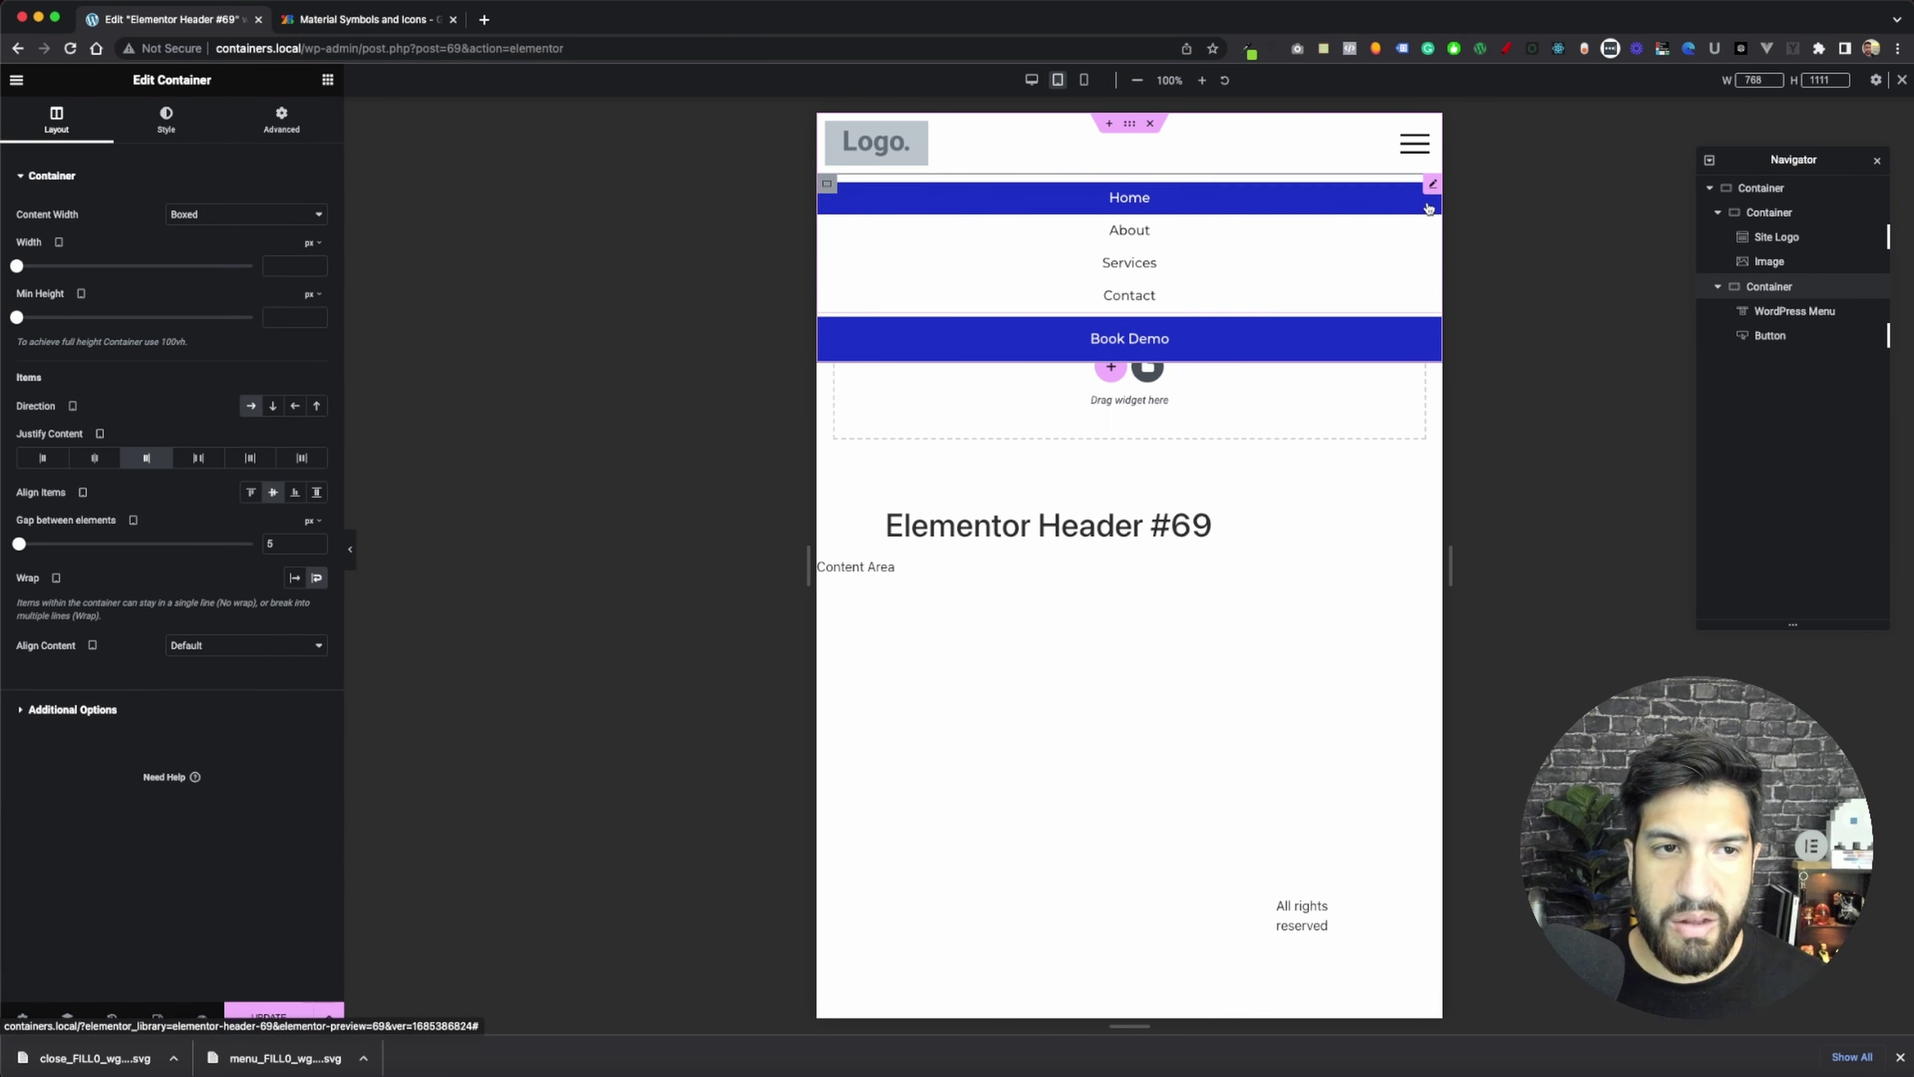
{"action": "left_click", "coordinate": [1431, 185]}
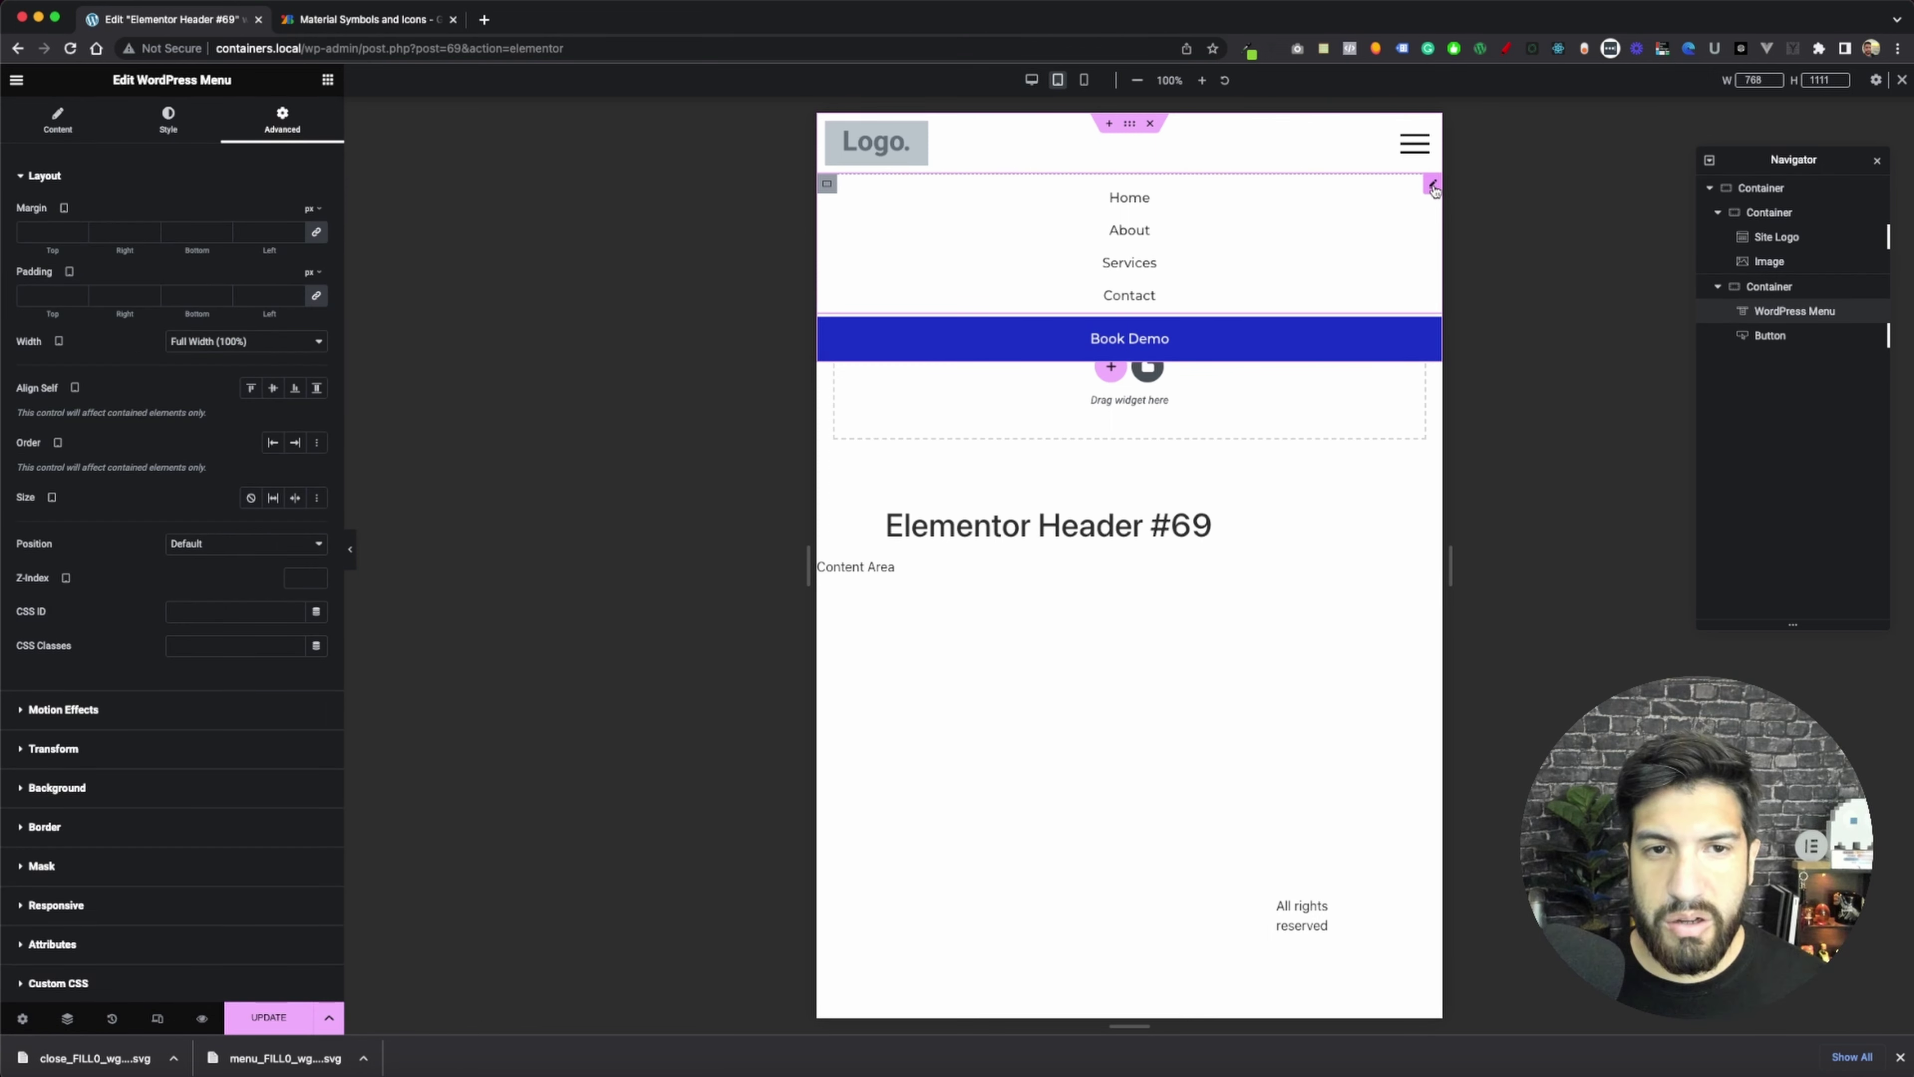
{"action": "left_click", "coordinate": [186, 134]}
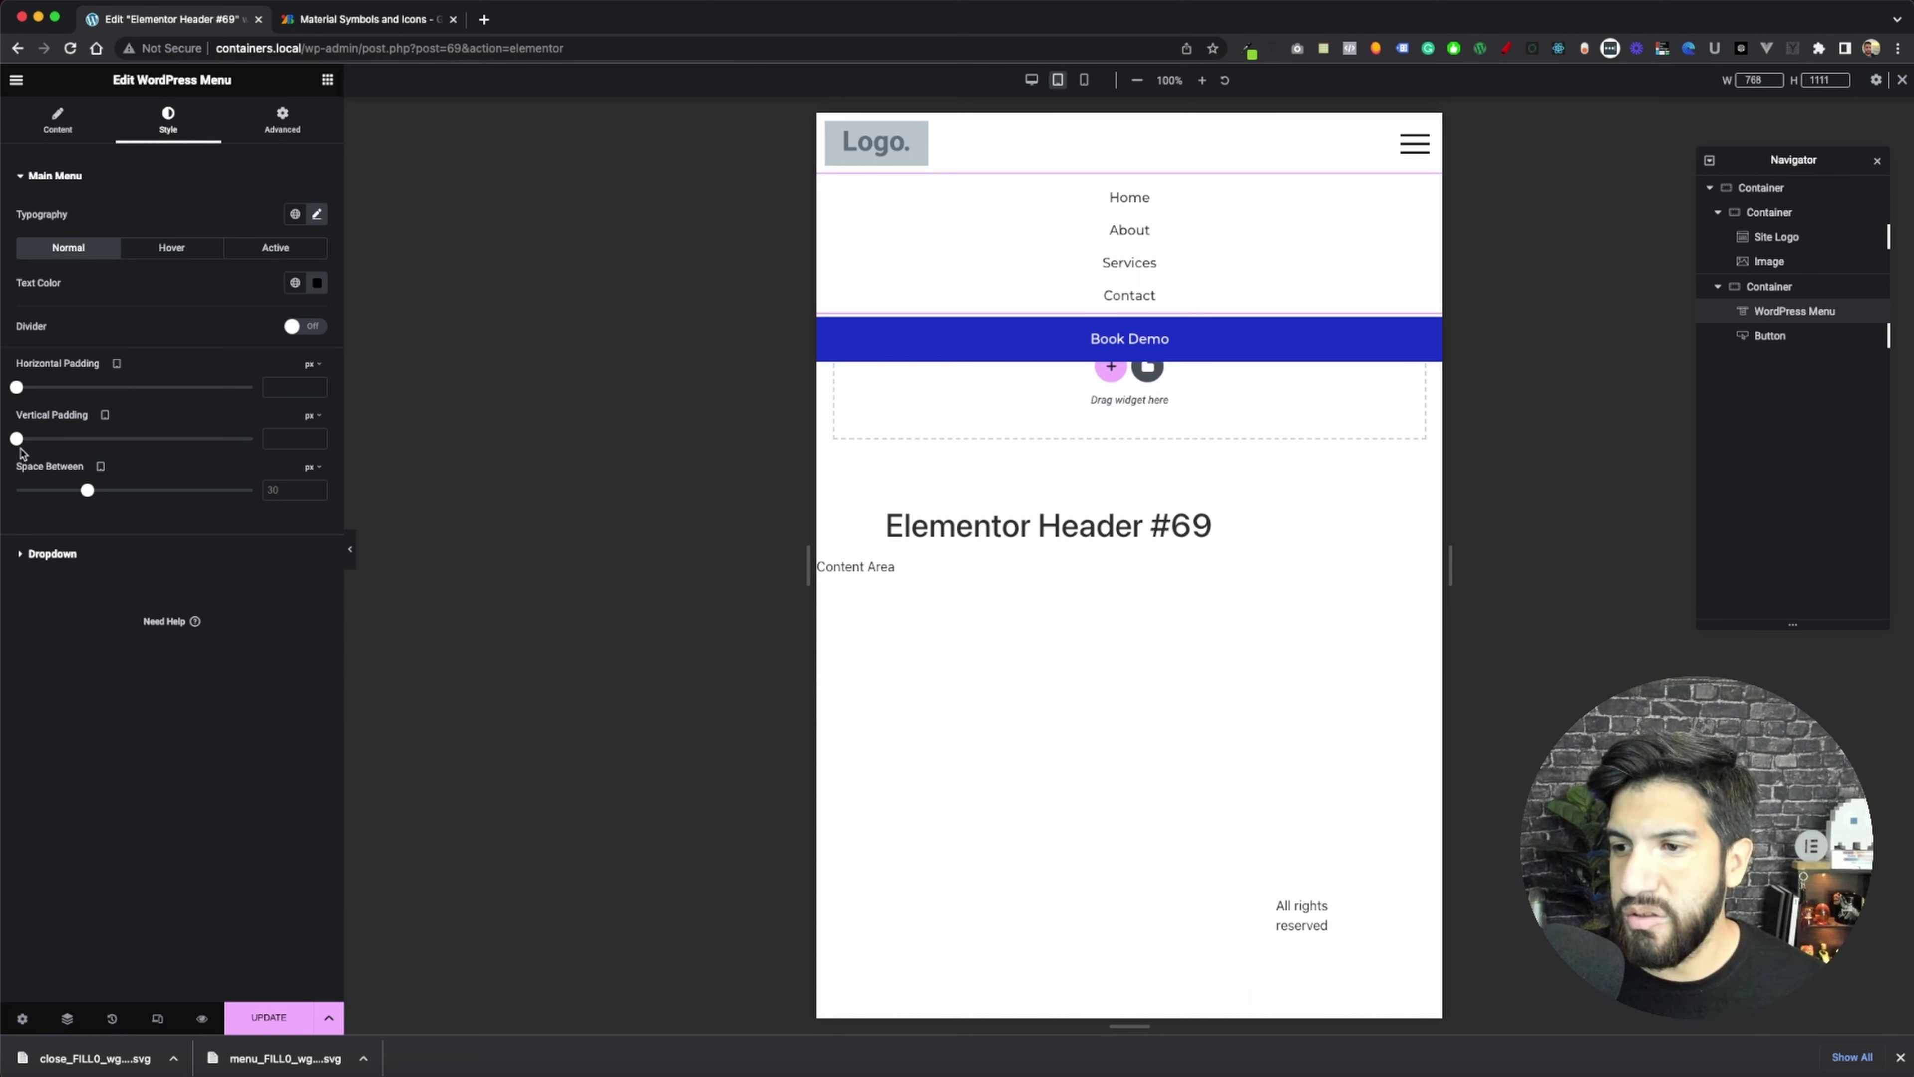
{"action": "left_click_drag", "start_coordinate": [87, 494], "coordinate": [90, 491]}
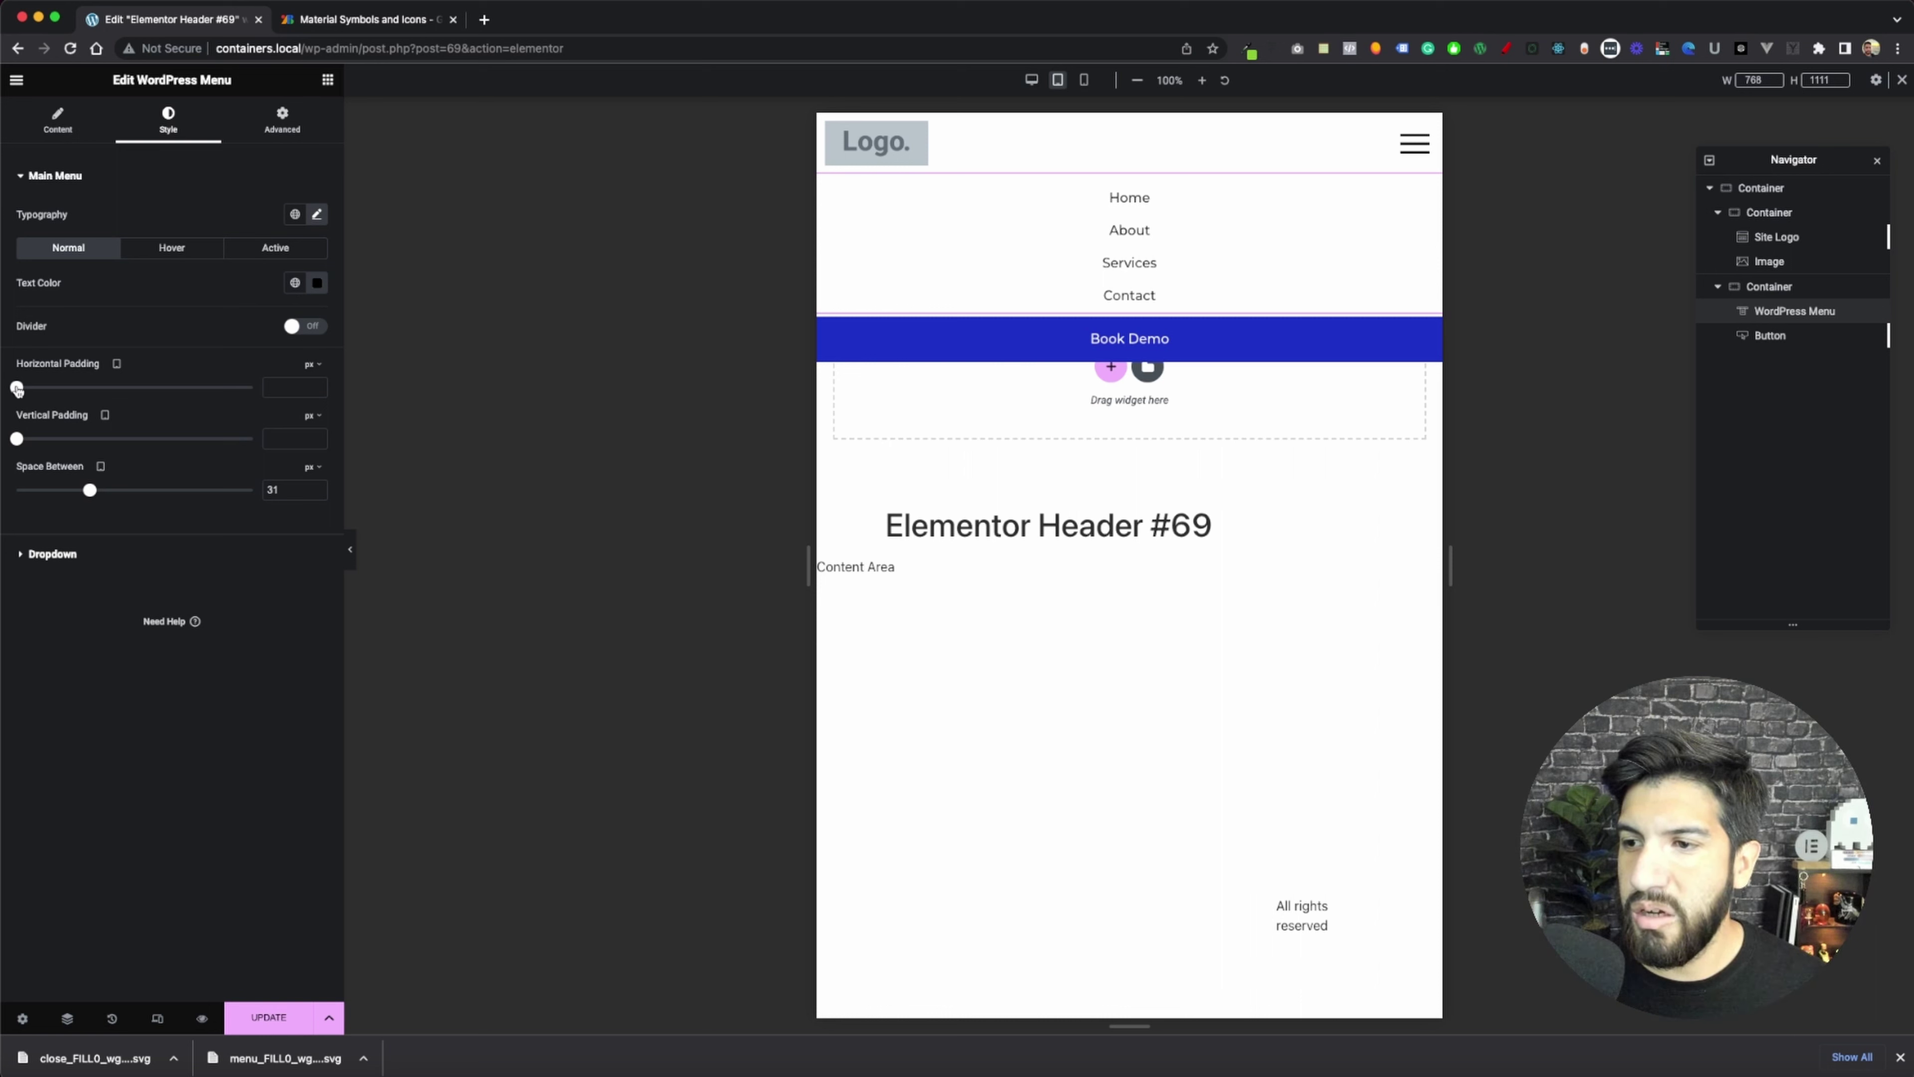
{"action": "left_click", "coordinate": [54, 560]}
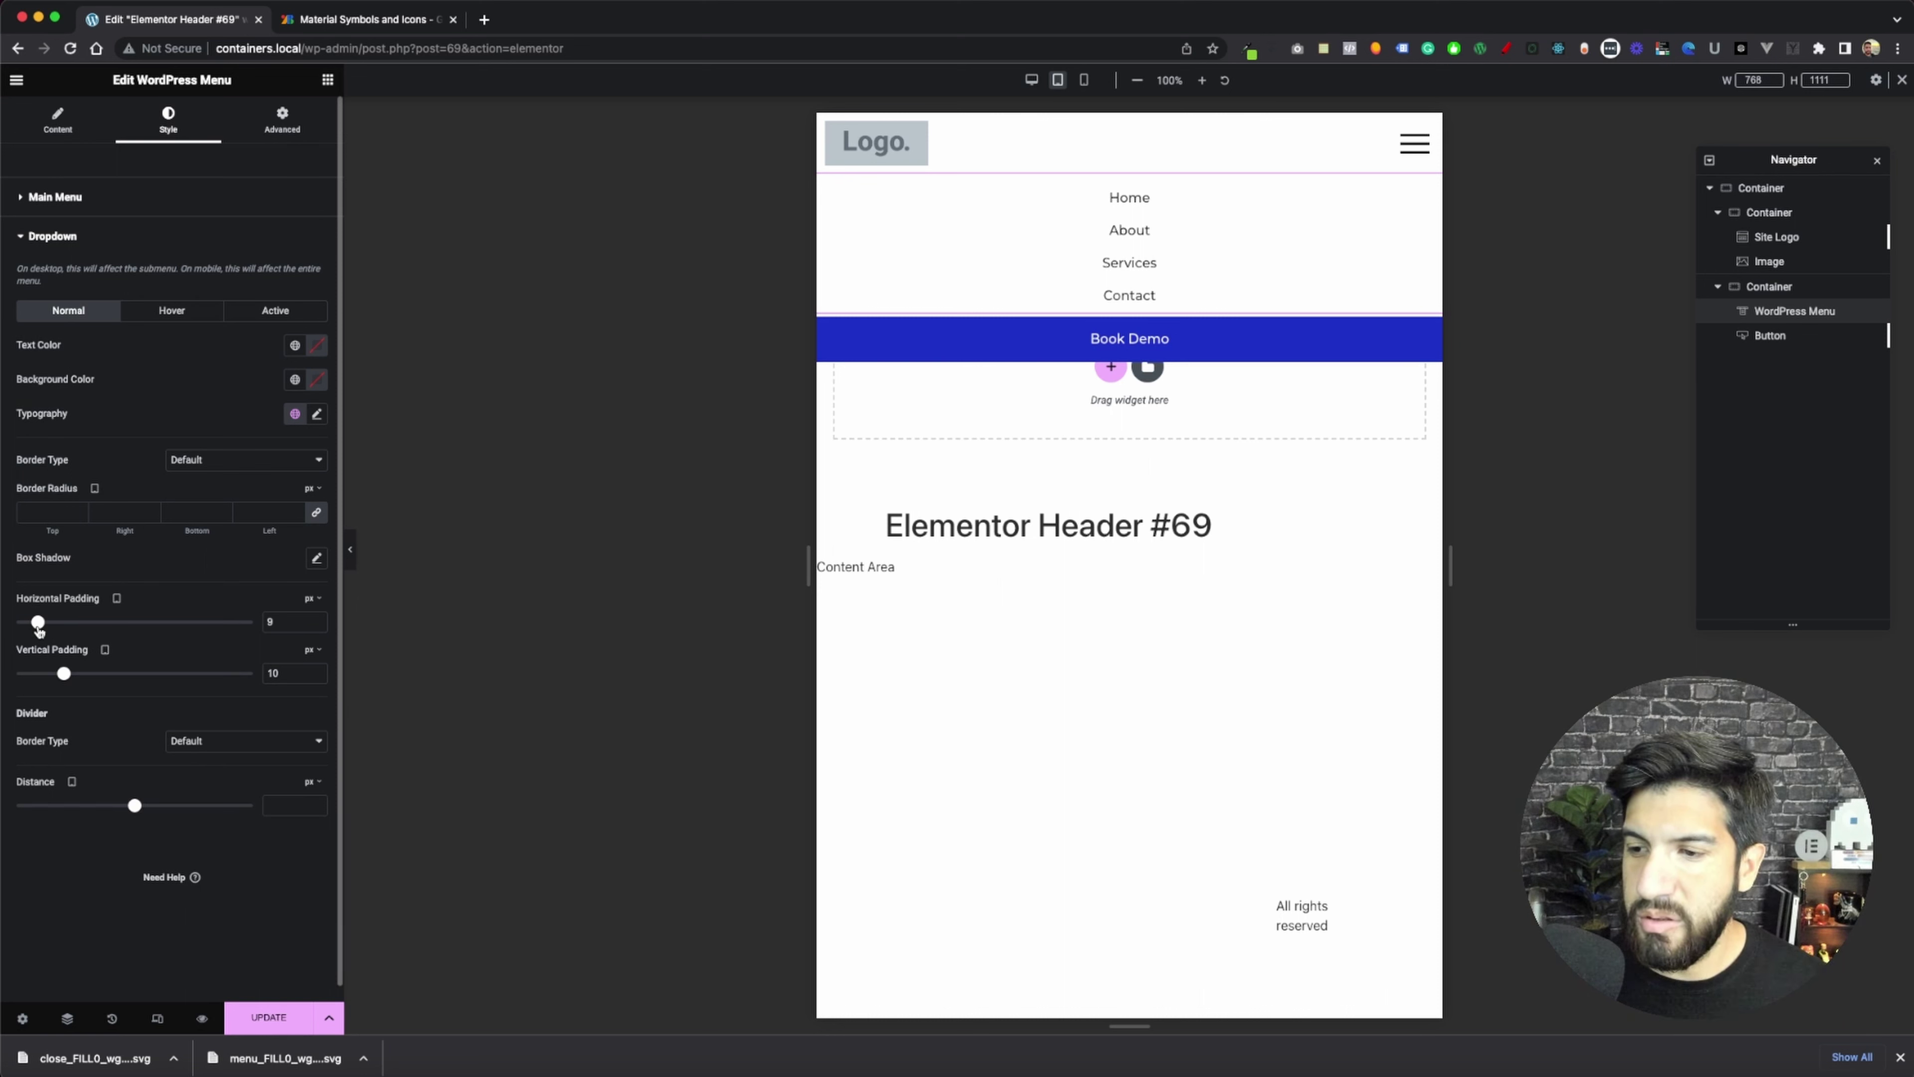
{"action": "left_click_drag", "start_coordinate": [38, 628], "coordinate": [73, 675]}
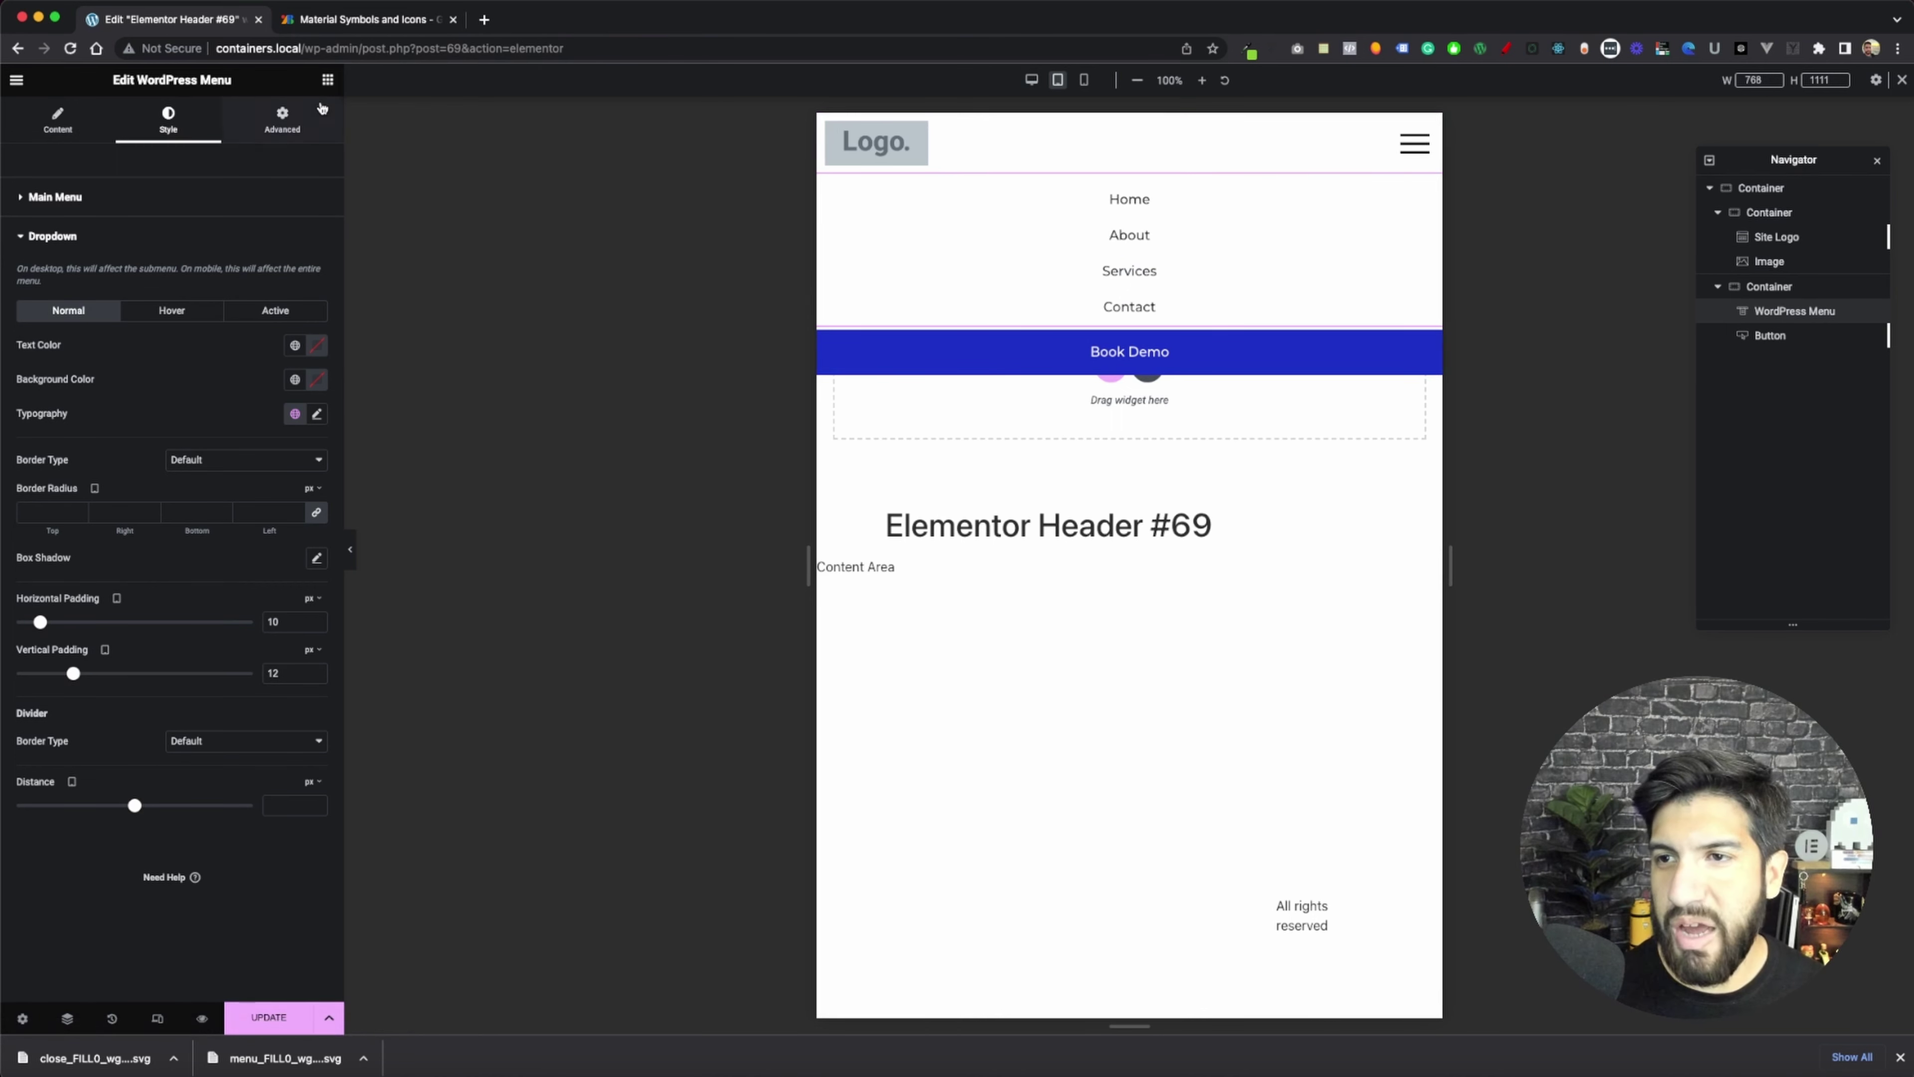
- Duplicate the Book Demo button and delete the copy
{"action": "left_click", "coordinate": [327, 80]}
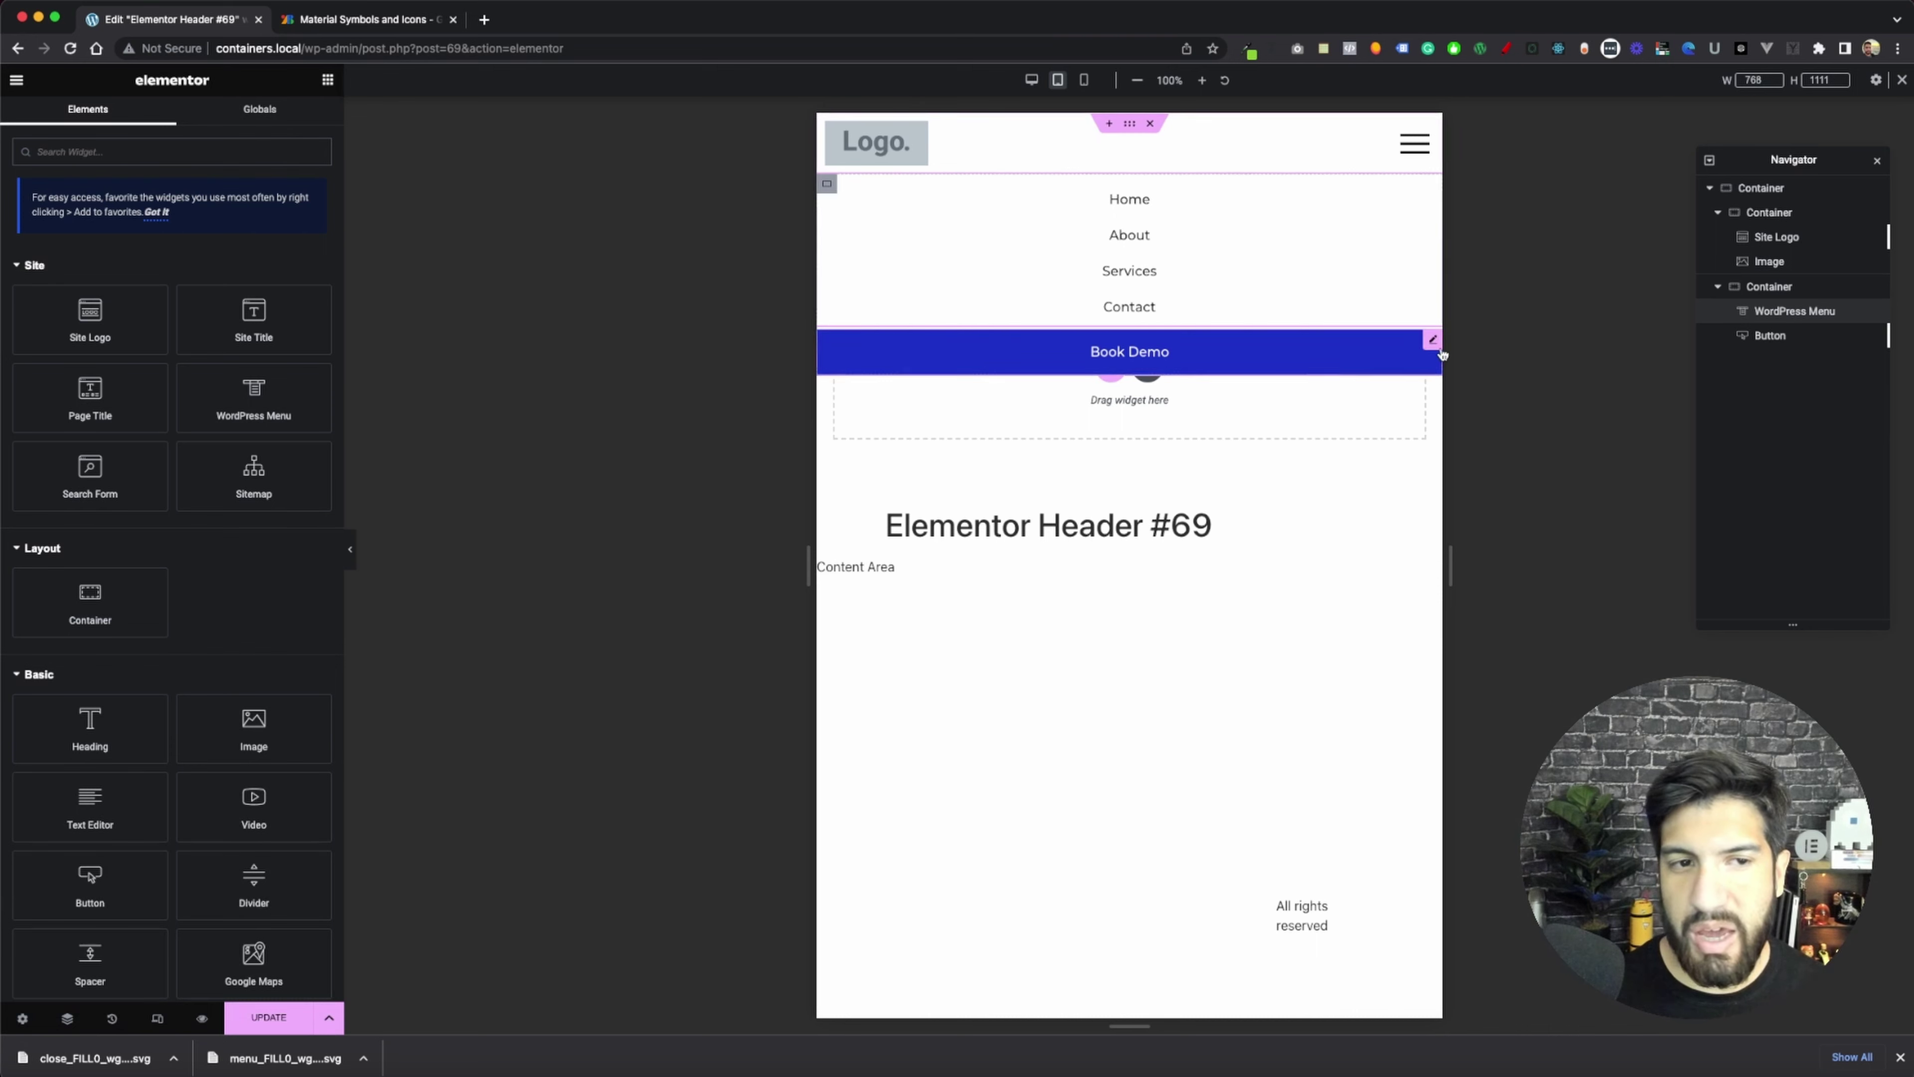
{"action": "right_click", "coordinate": [1431, 346]}
{"action": "left_click", "coordinate": [1458, 381]}
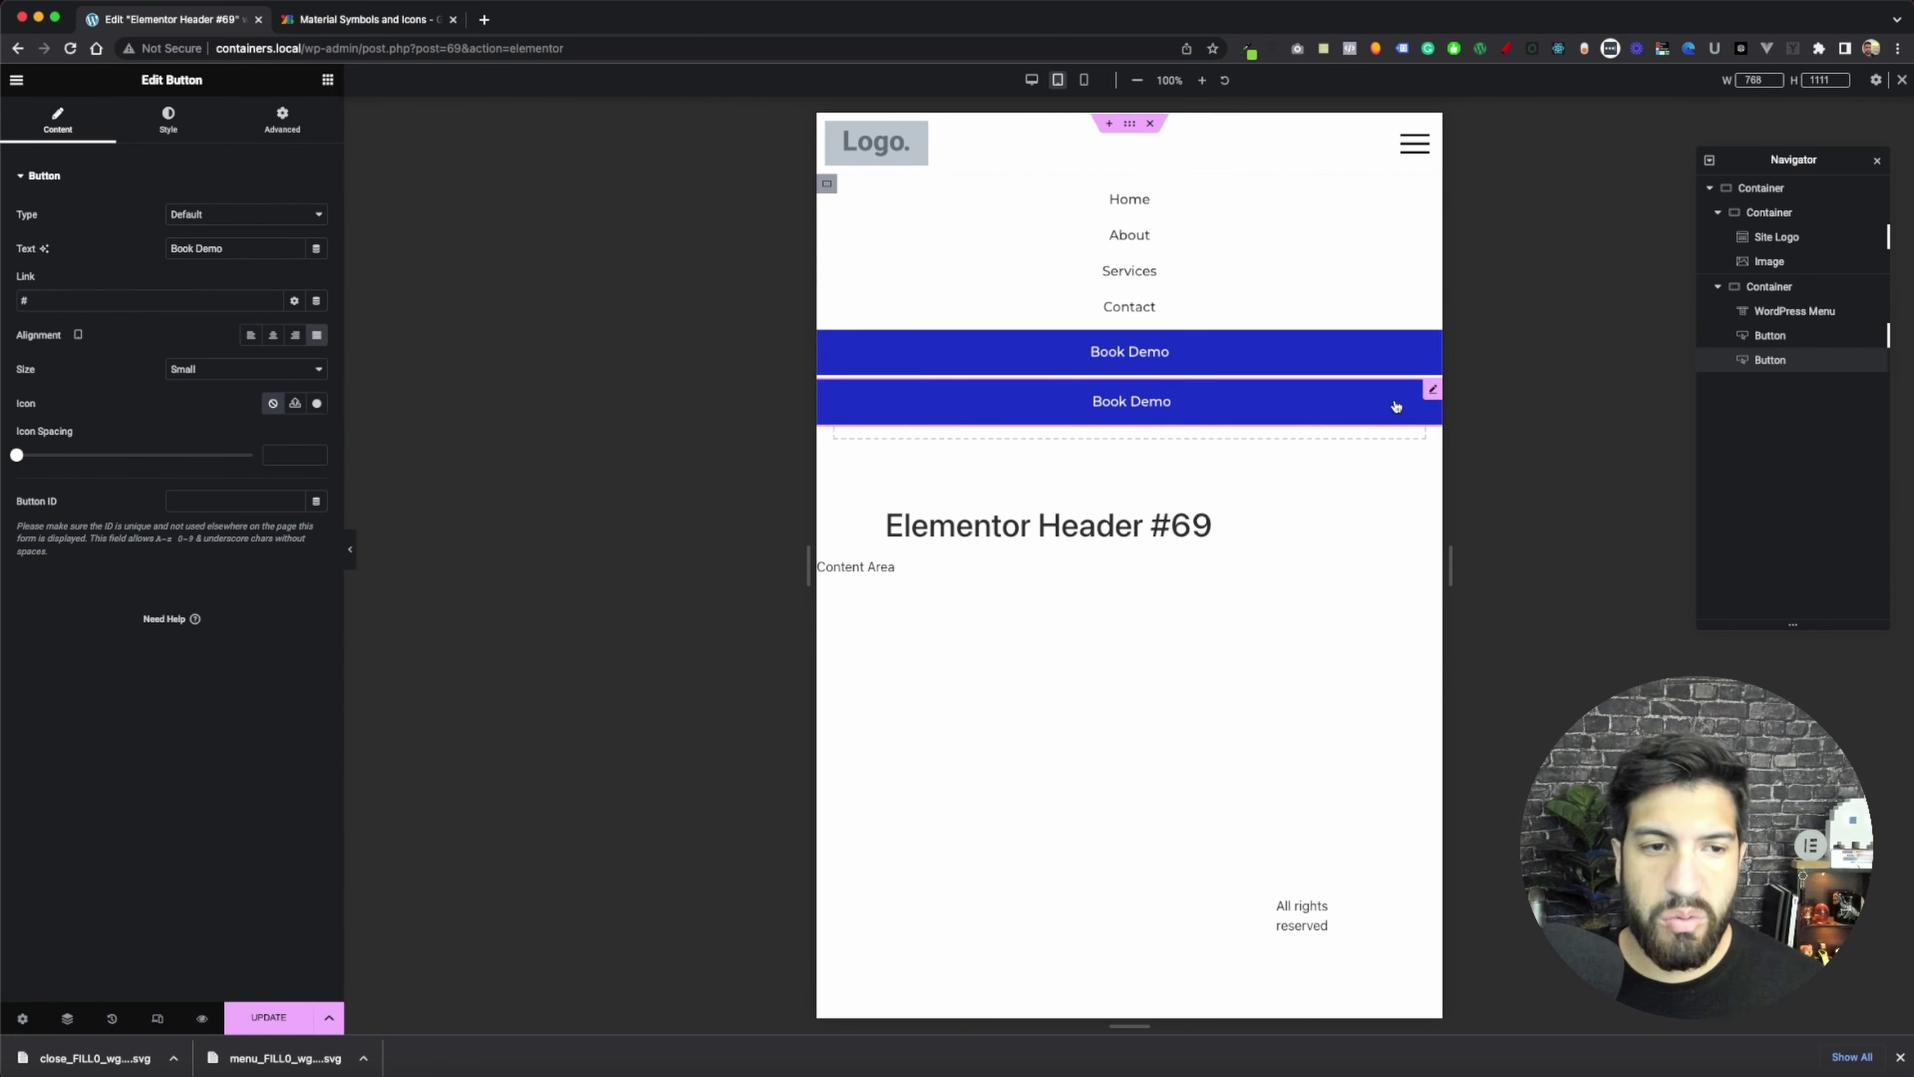
{"action": "right_click", "coordinate": [1430, 393]}
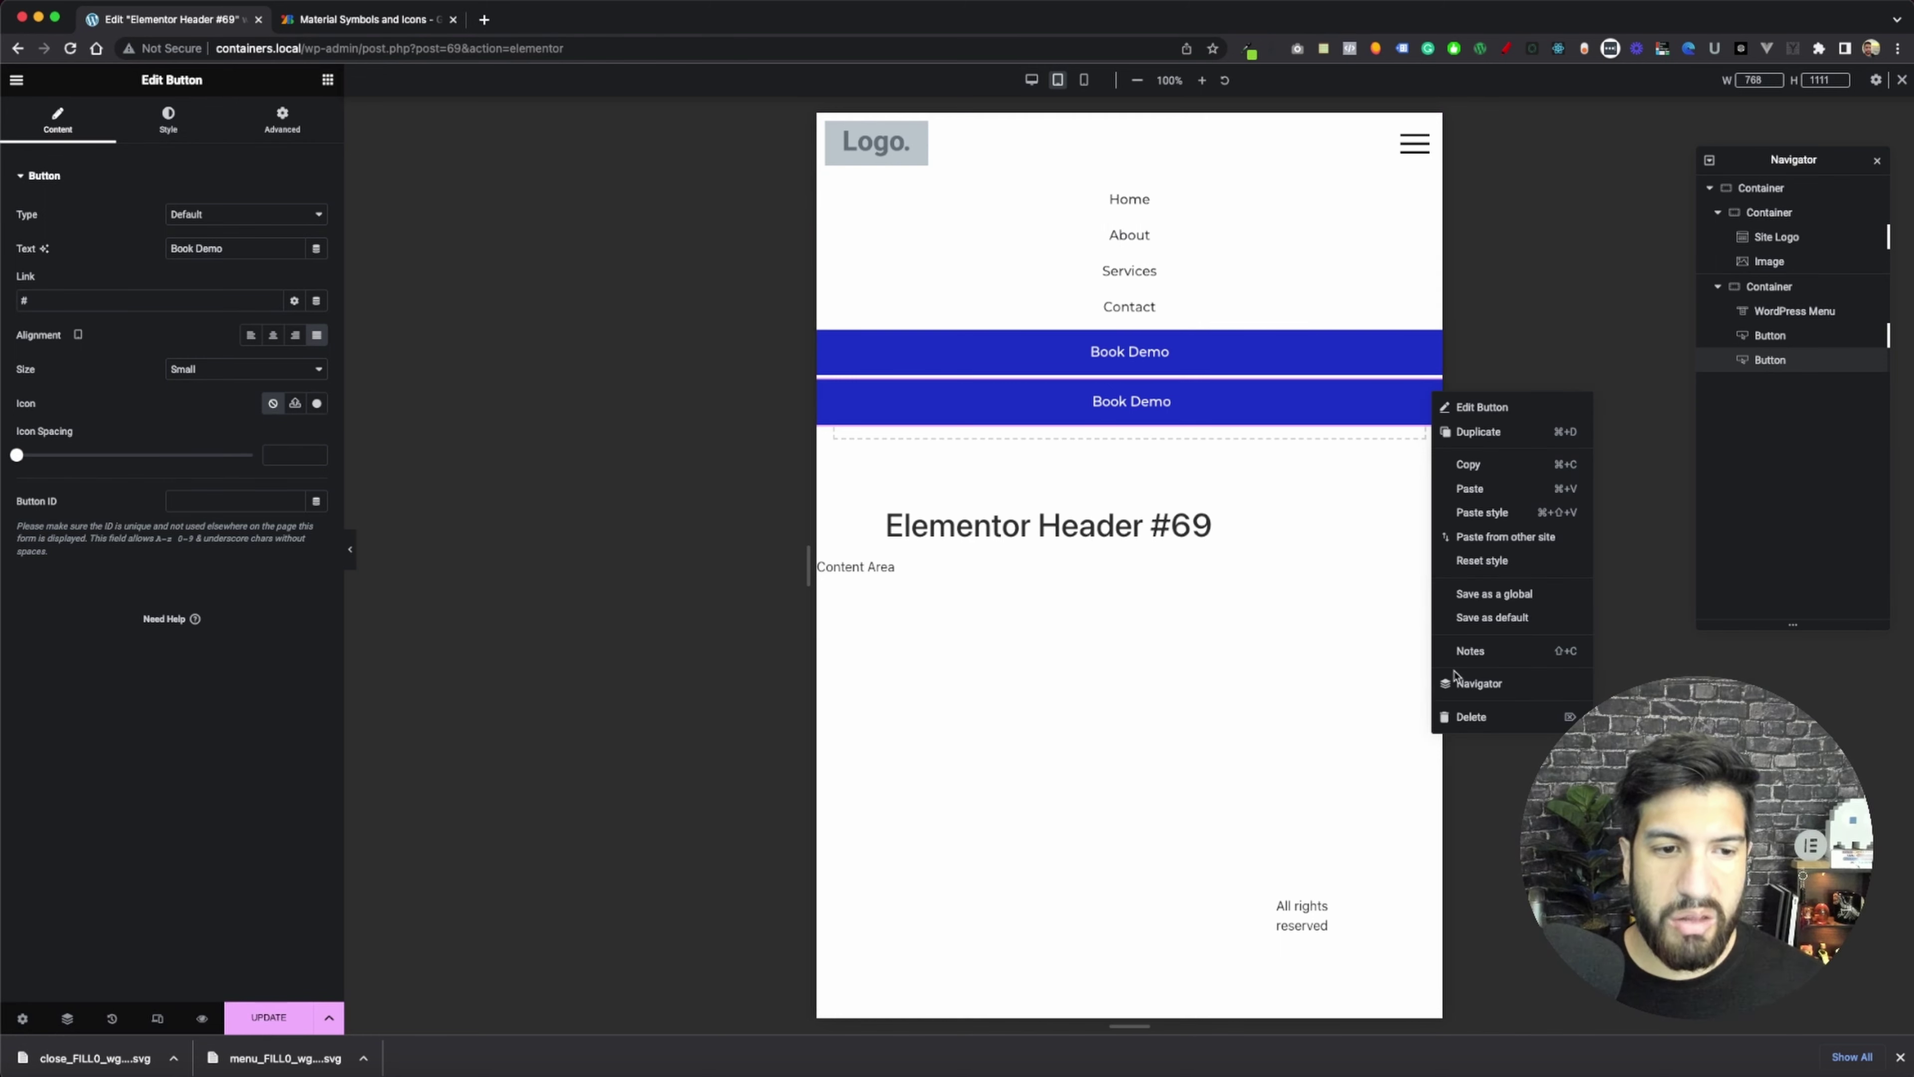
{"action": "left_click", "coordinate": [1459, 717]}
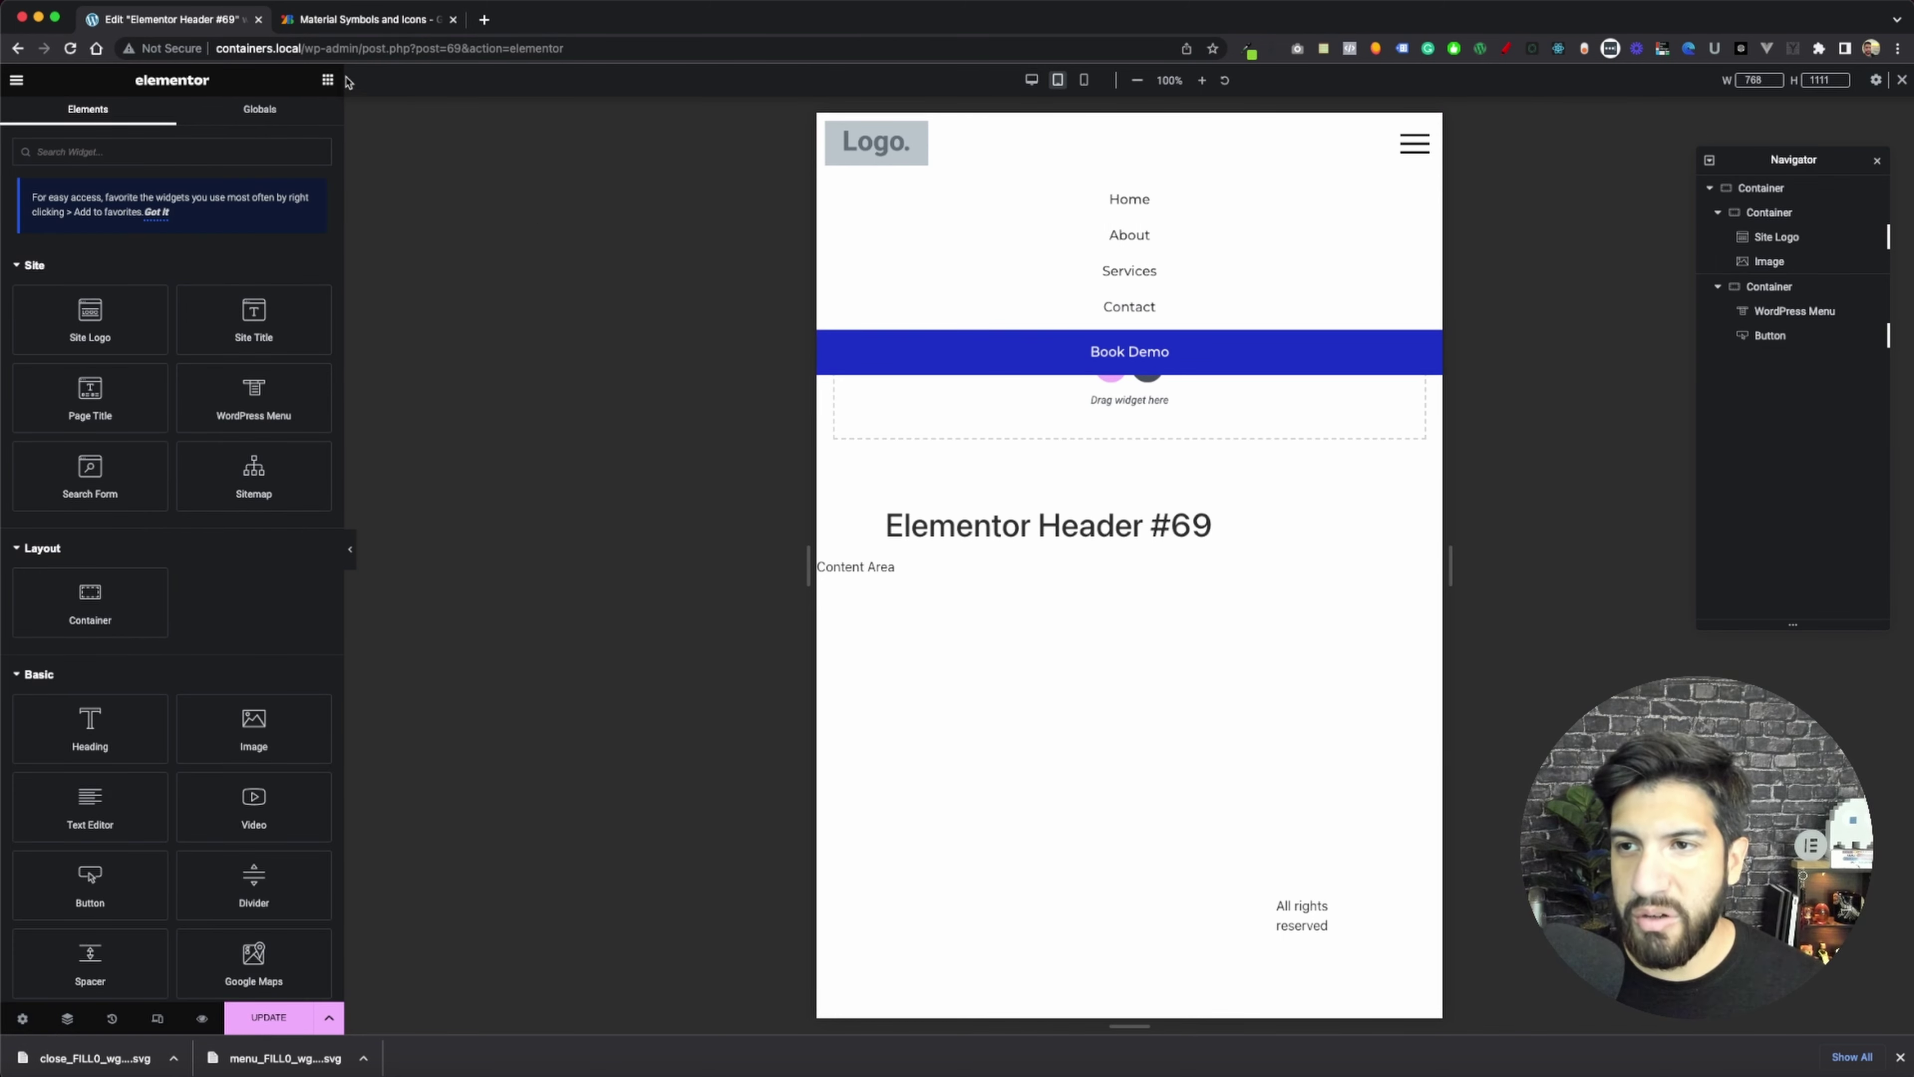
- Add a new container below the Book Demo button, inside the container holding the menu and button
{"action": "left_click_drag", "start_coordinate": [76, 603], "coordinate": [1236, 388]}
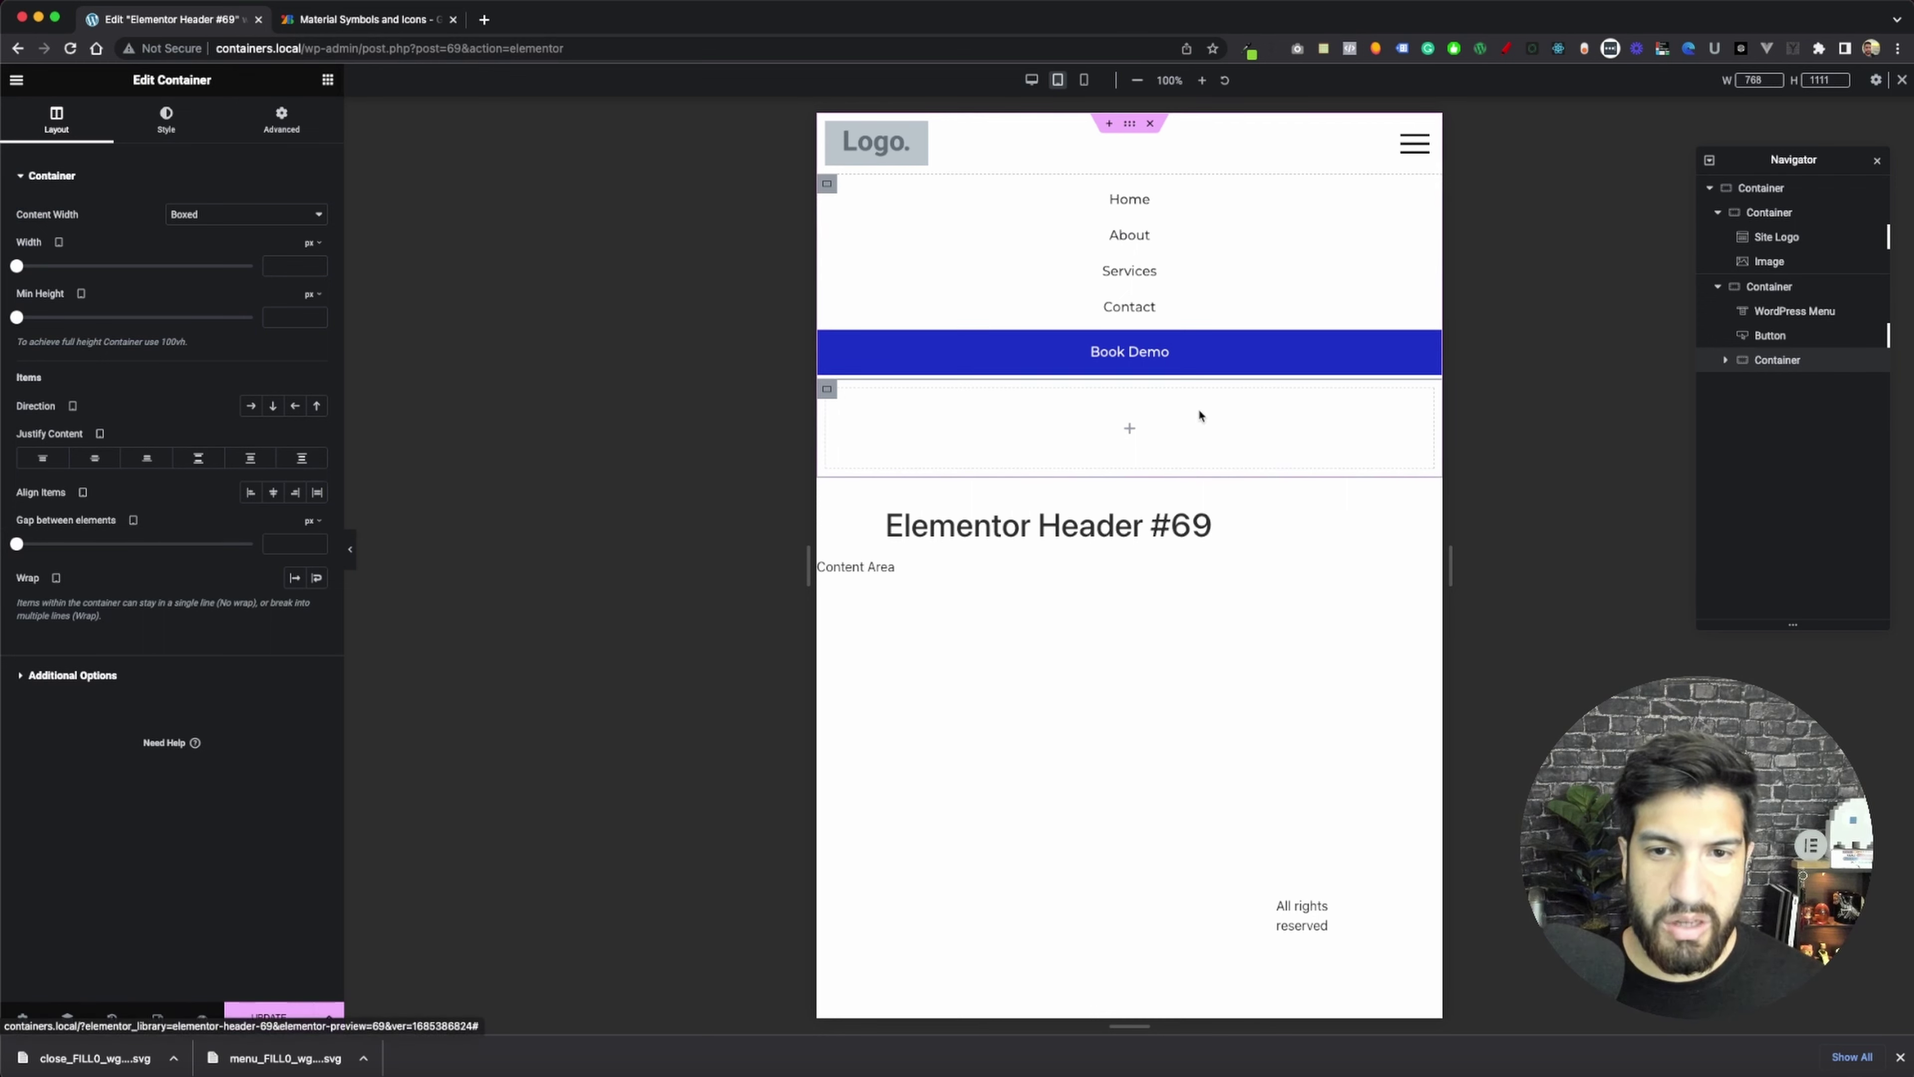
{"action": "left_click", "coordinate": [1718, 288]}
{"action": "left_click", "coordinate": [1718, 288]}
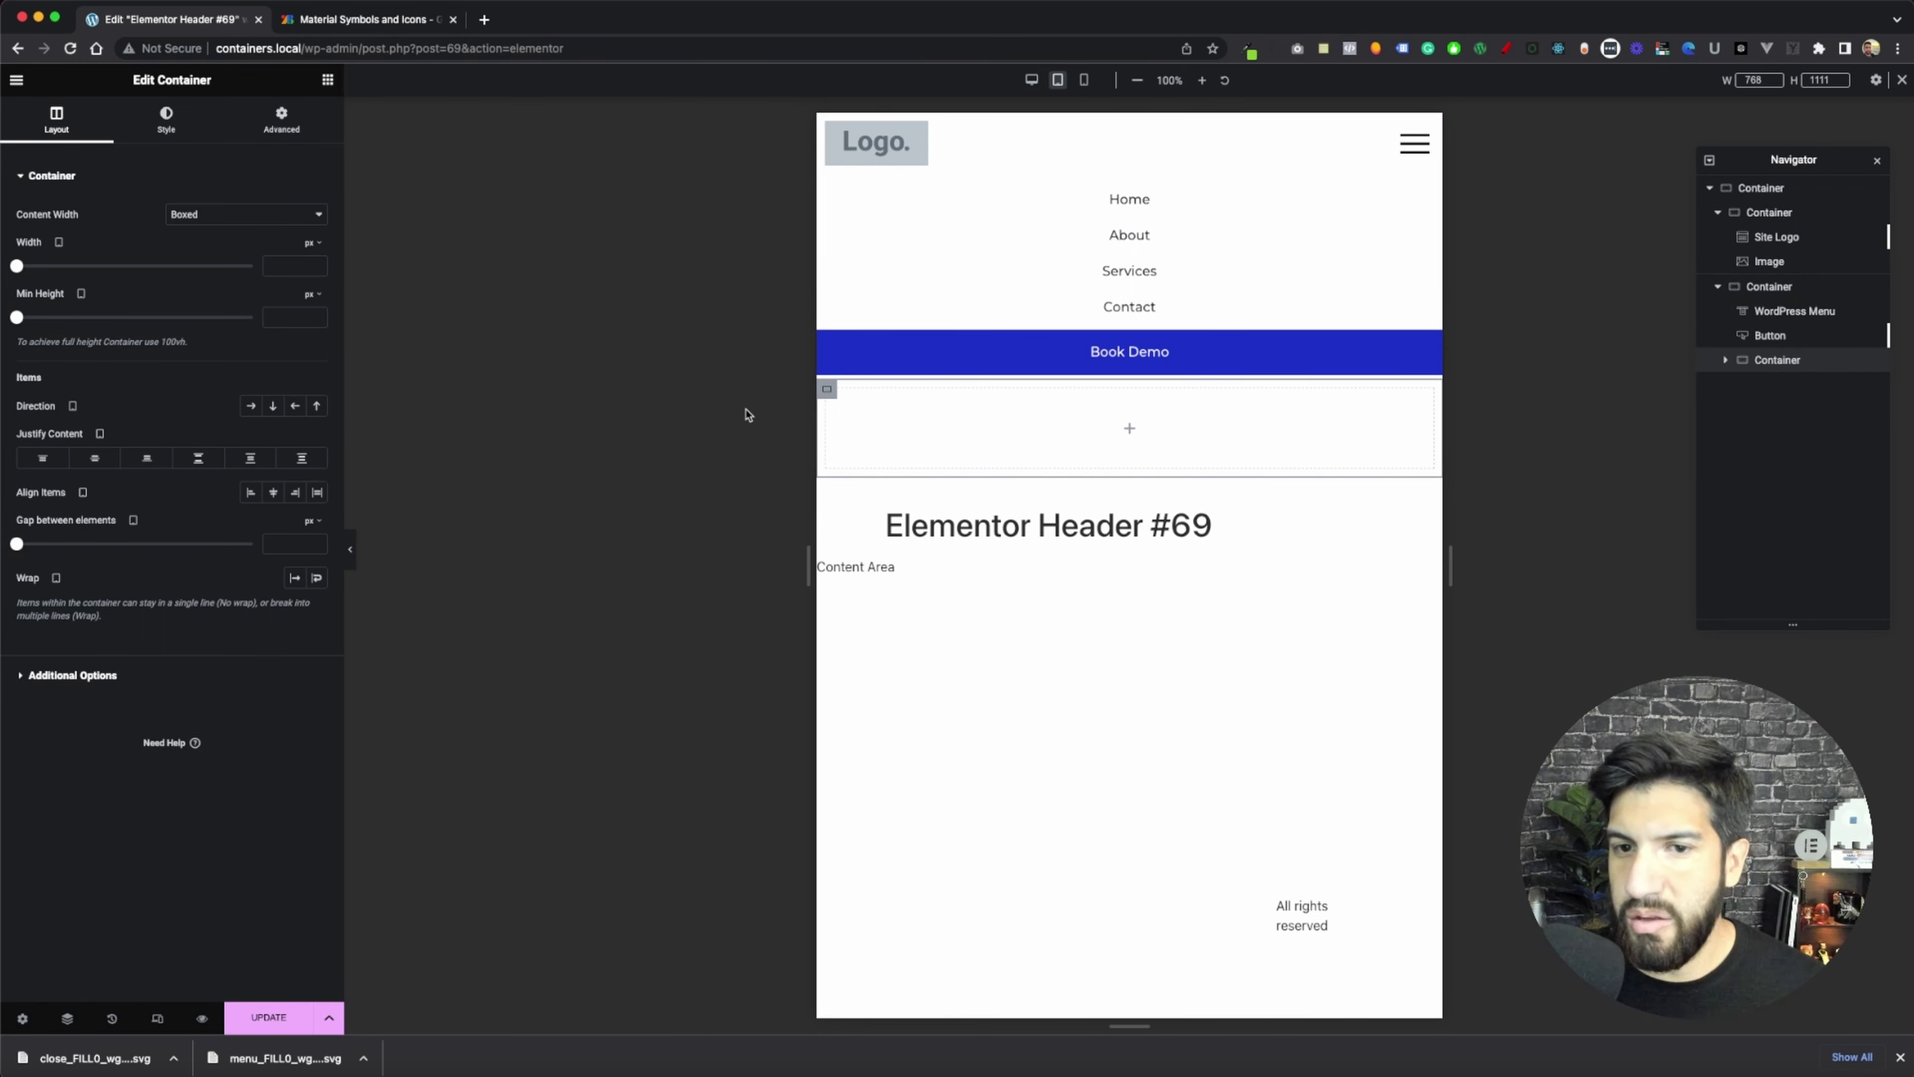
- Add an Icon widget to the new empty container below the Book Demo button and duplicate it
{"action": "left_click", "coordinate": [329, 79]}
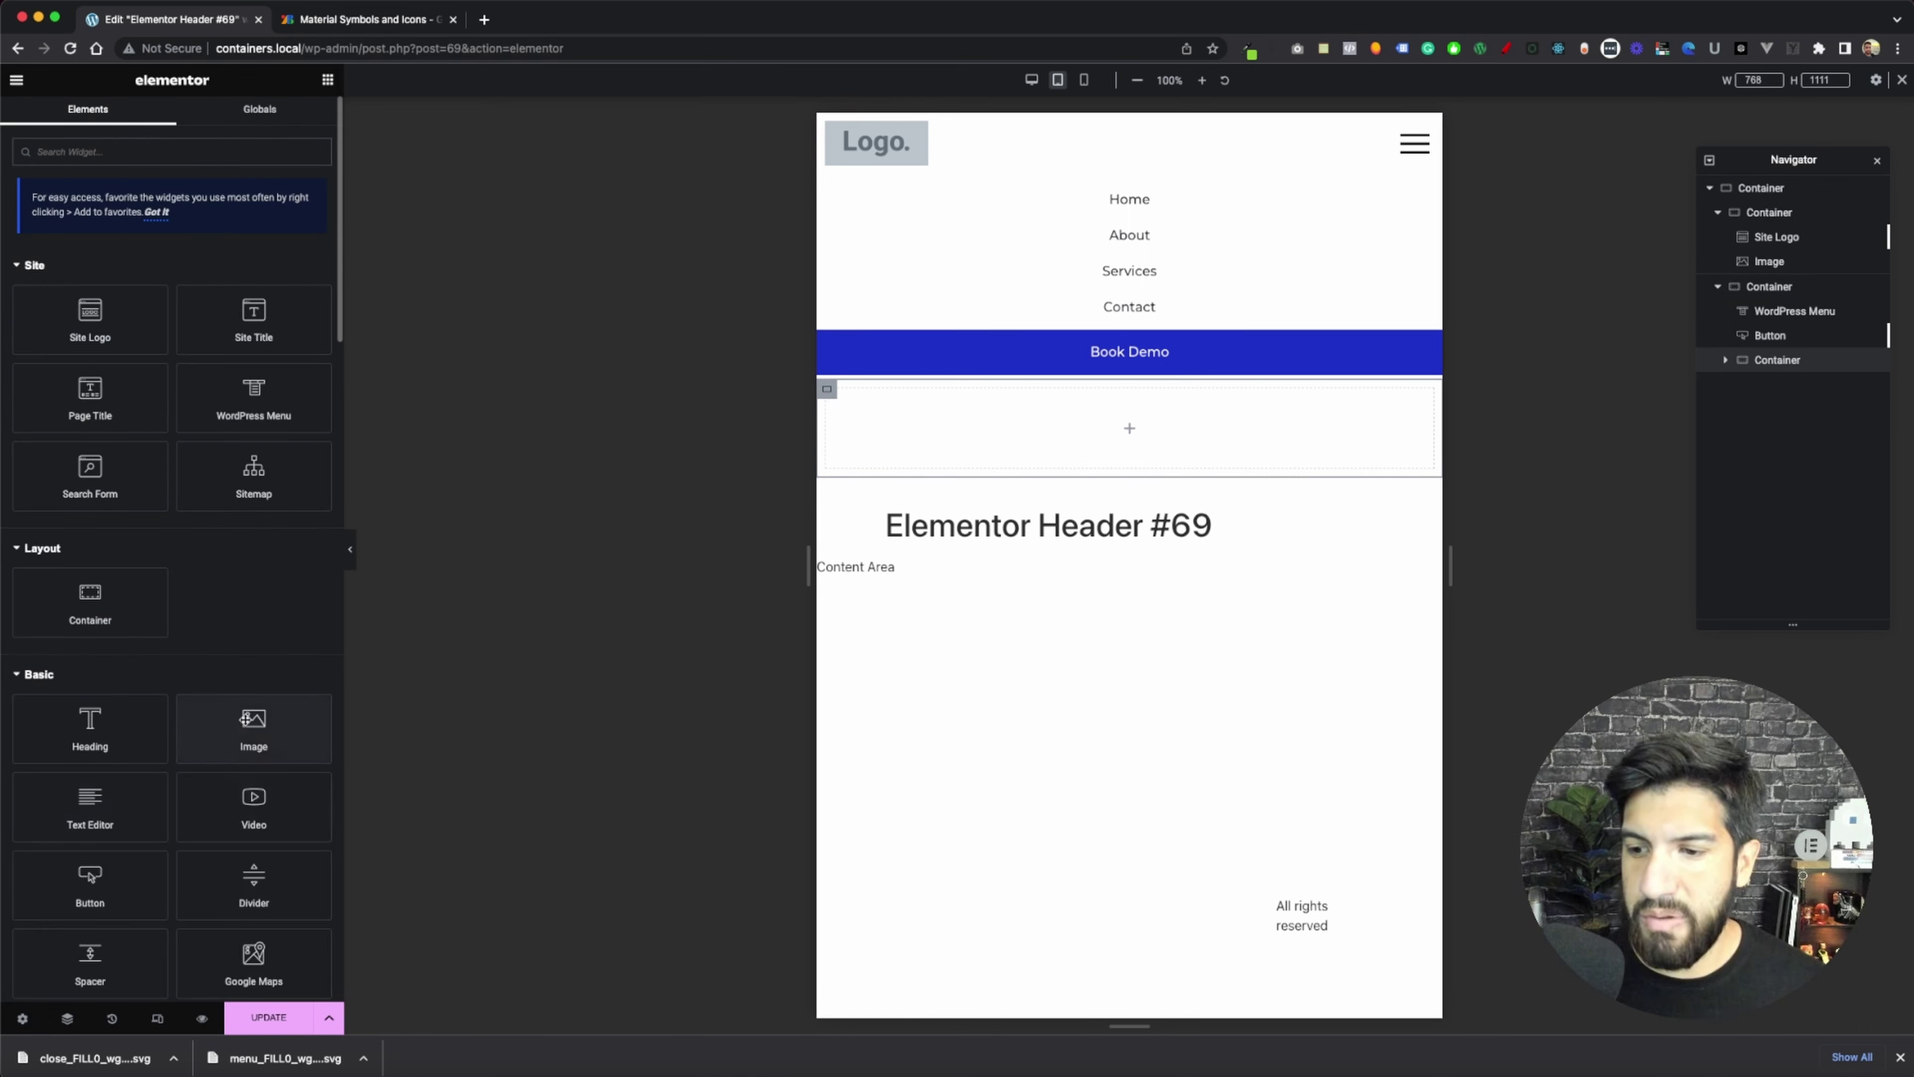
{"action": "left_click", "coordinate": [210, 155]}
{"action": "type", "text": "i"}
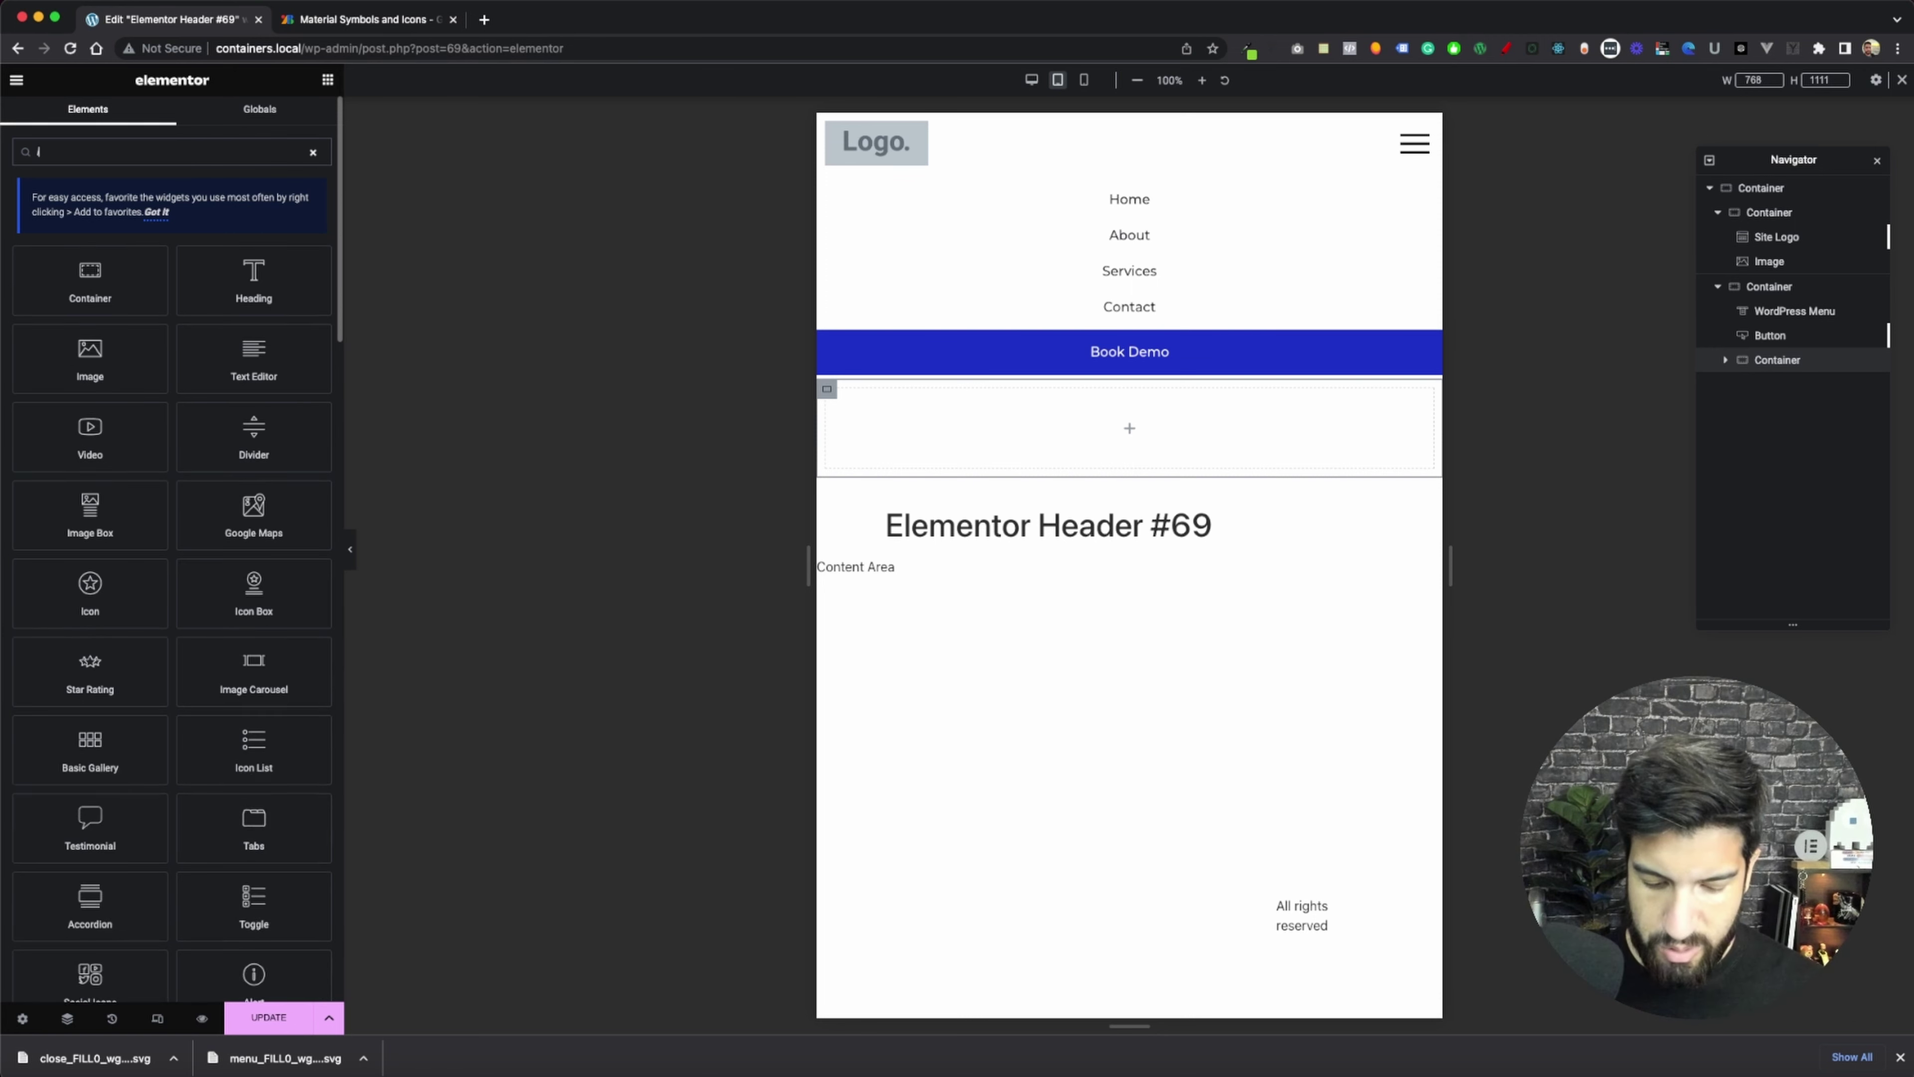
{"action": "type", "text": "con"}
{"action": "left_click_drag", "start_coordinate": [90, 280], "coordinate": [1081, 392]}
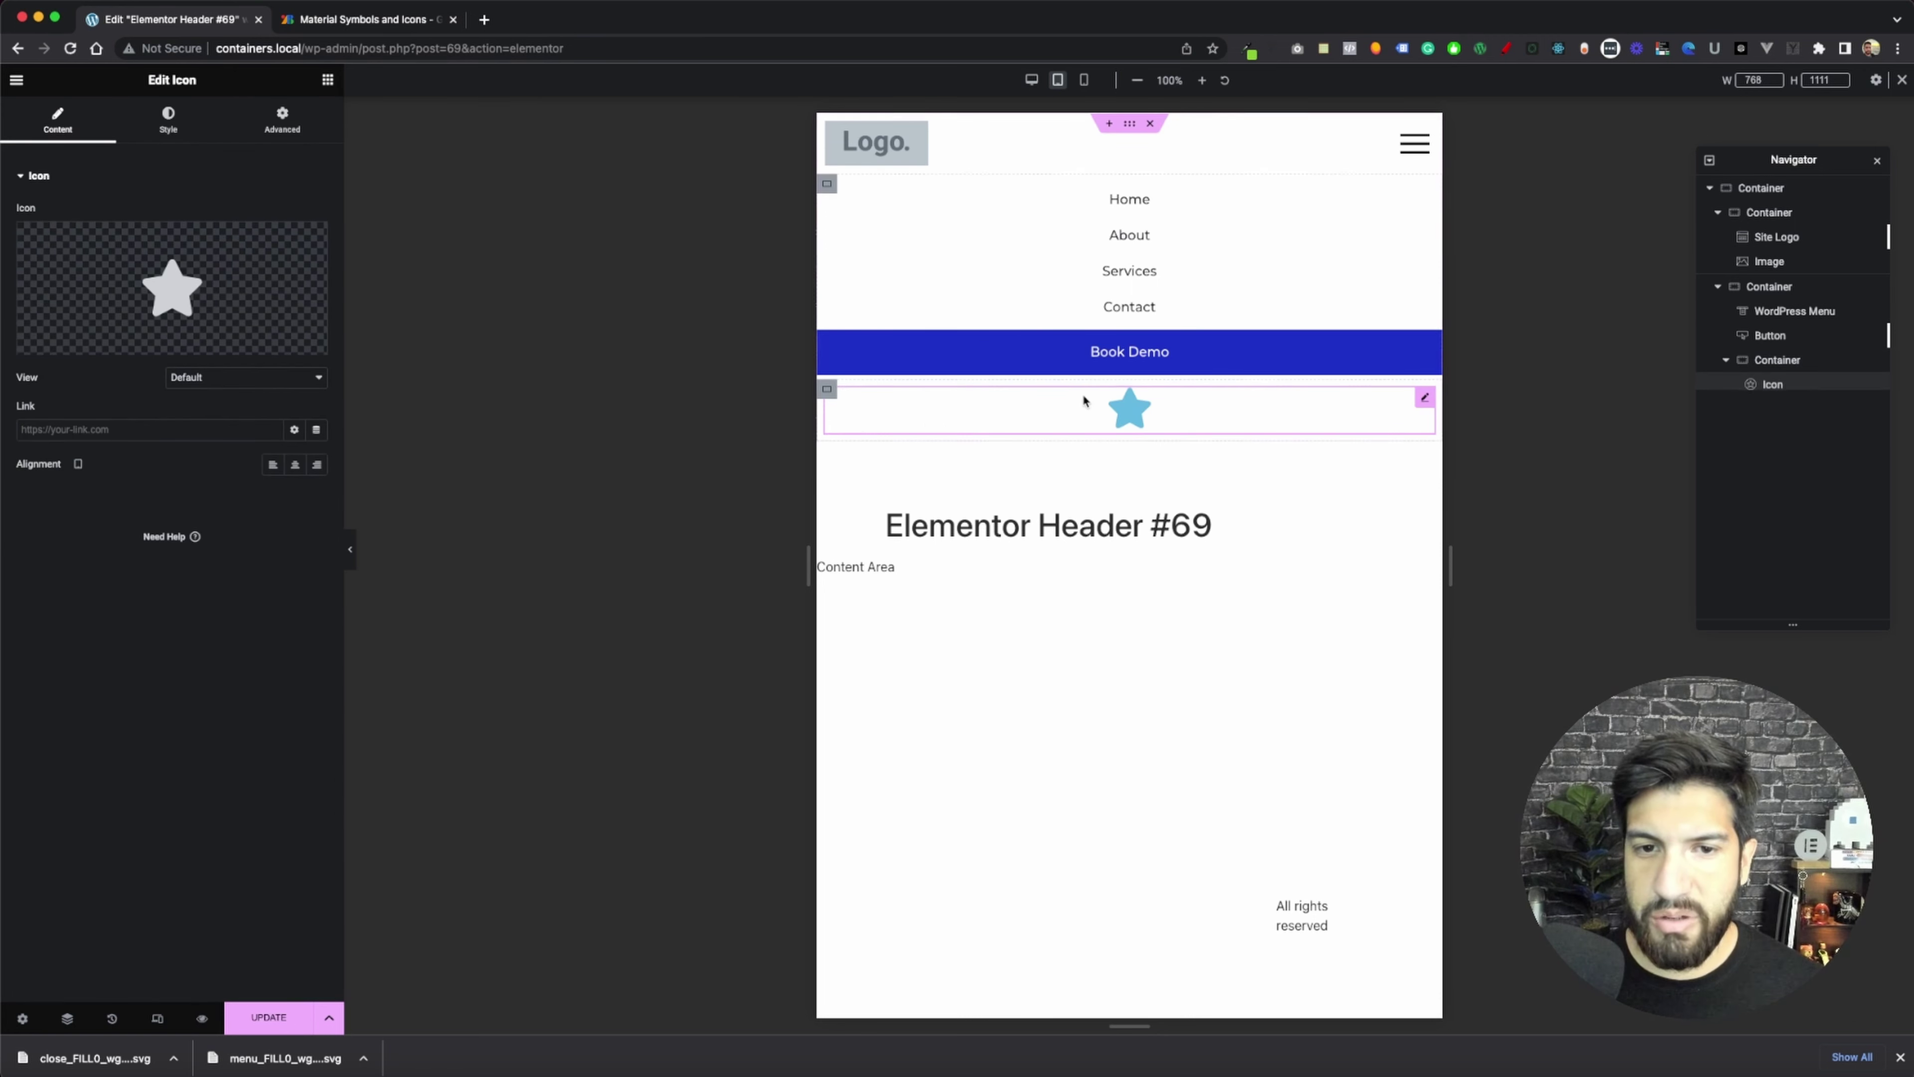
{"action": "right_click", "coordinate": [903, 410]}
{"action": "left_click", "coordinate": [953, 446]}
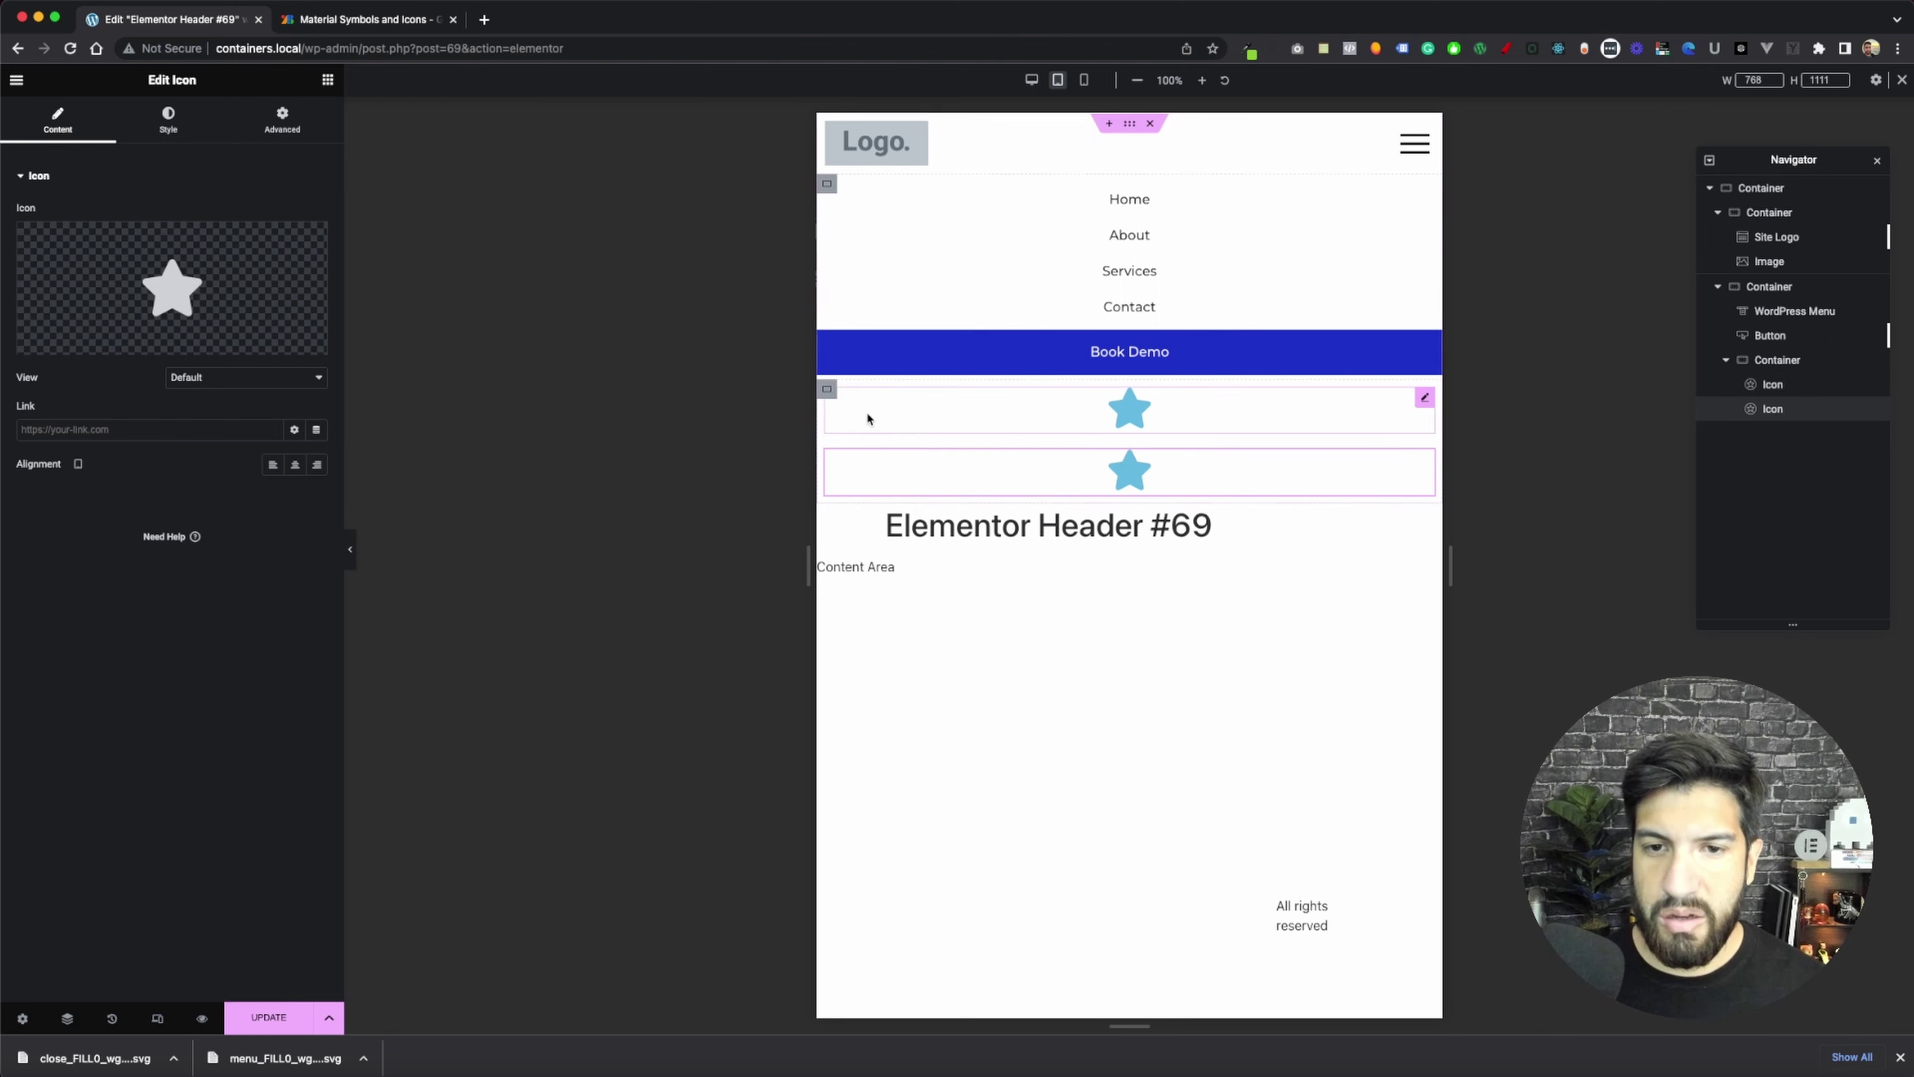
- Arrange the two icons in a horizontal, centre-justified row, and delete the container that holds them
{"action": "left_click", "coordinate": [827, 389]}
{"action": "left_click", "coordinate": [251, 406]}
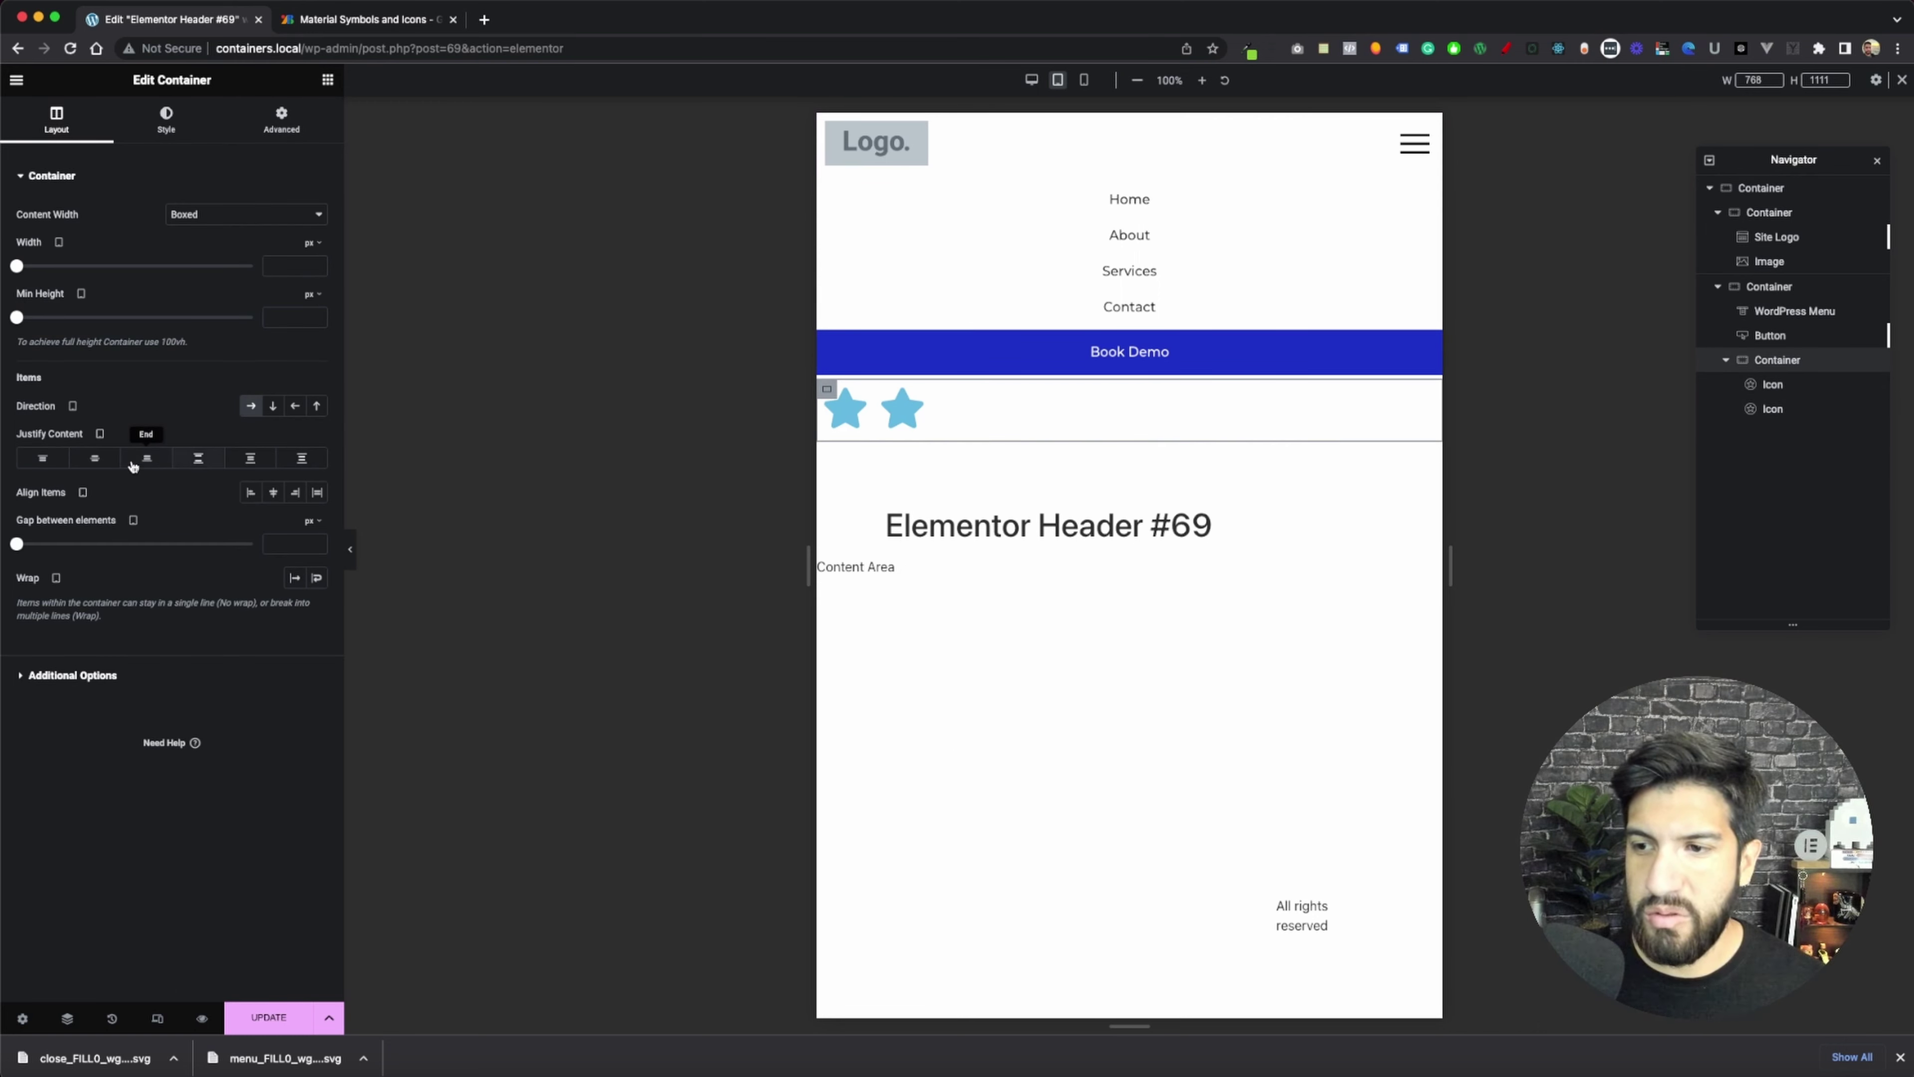
{"action": "left_click", "coordinate": [101, 460]}
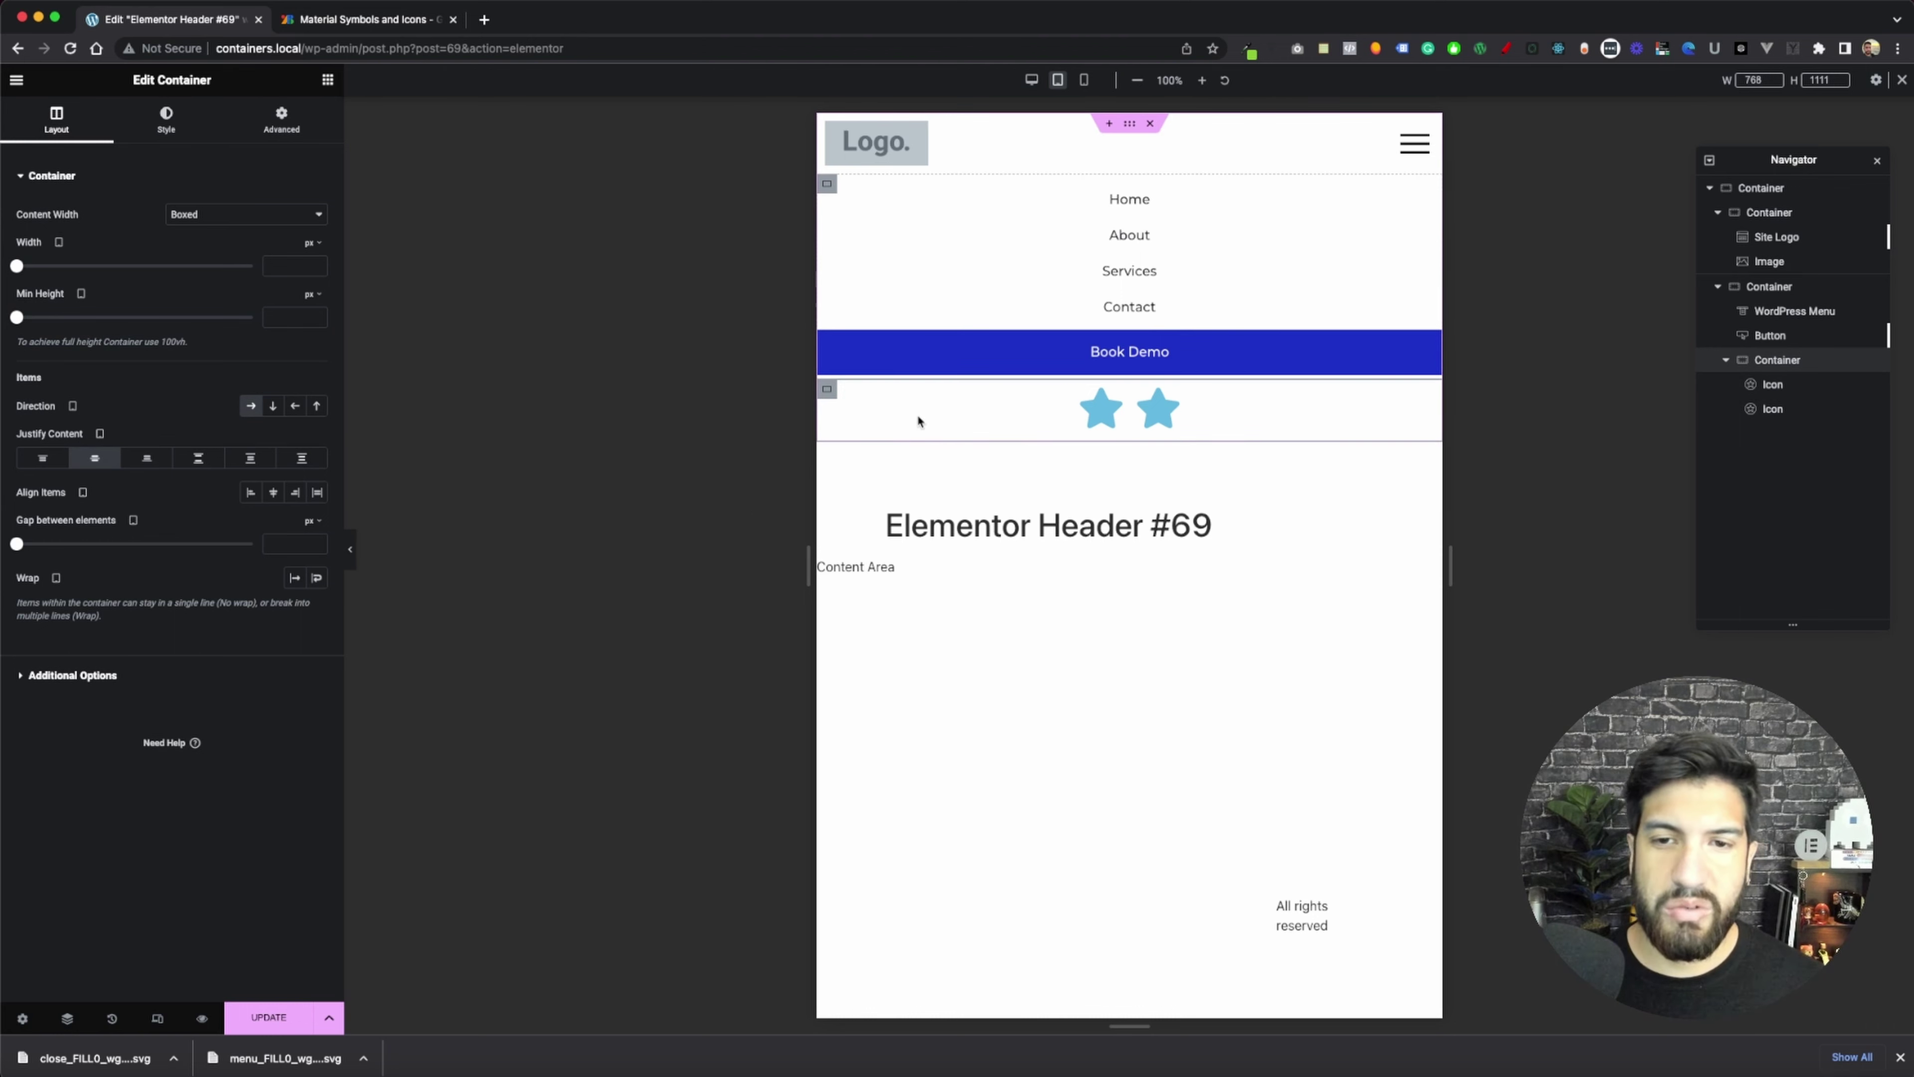
{"action": "right_click", "coordinate": [837, 400]}
{"action": "left_click", "coordinate": [876, 745]}
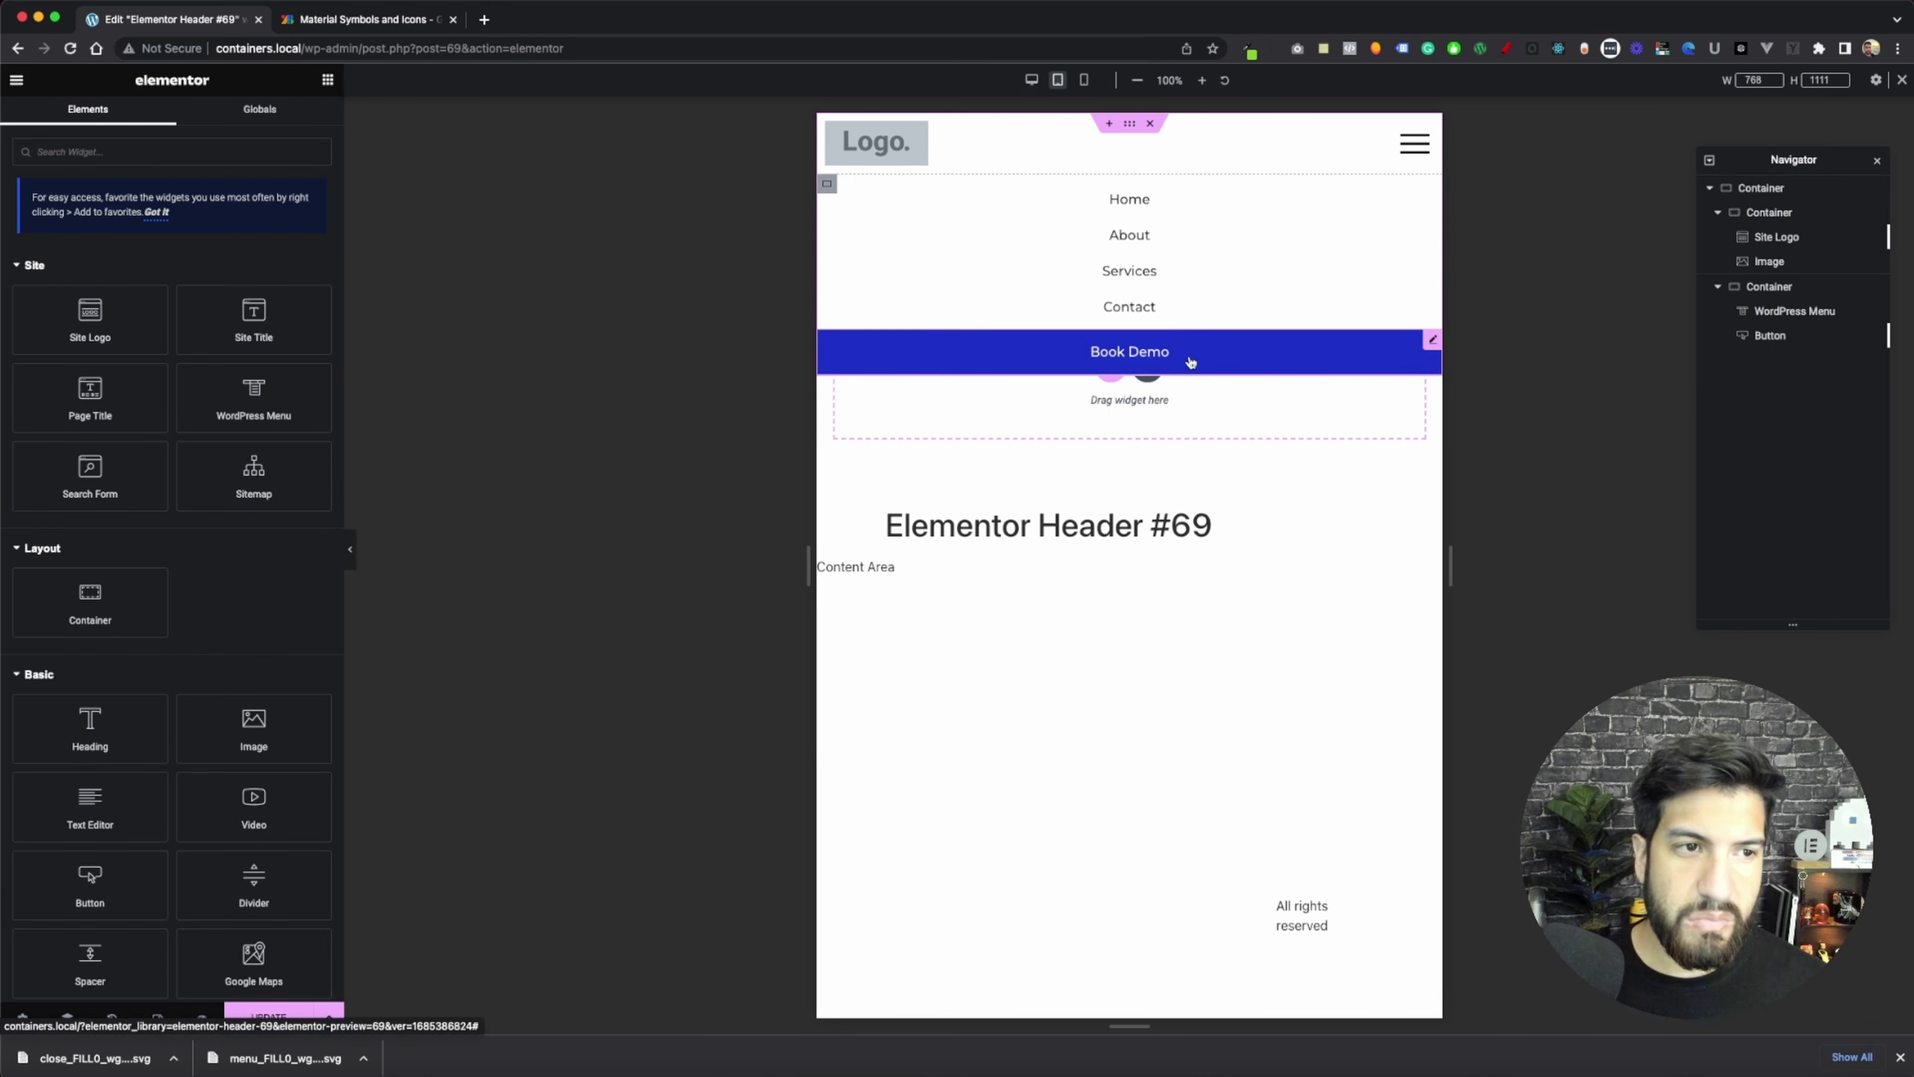
- Select the container holding the menu and Book Demo button and preview the header in desktop and tablet views
{"action": "left_click", "coordinate": [1719, 289]}
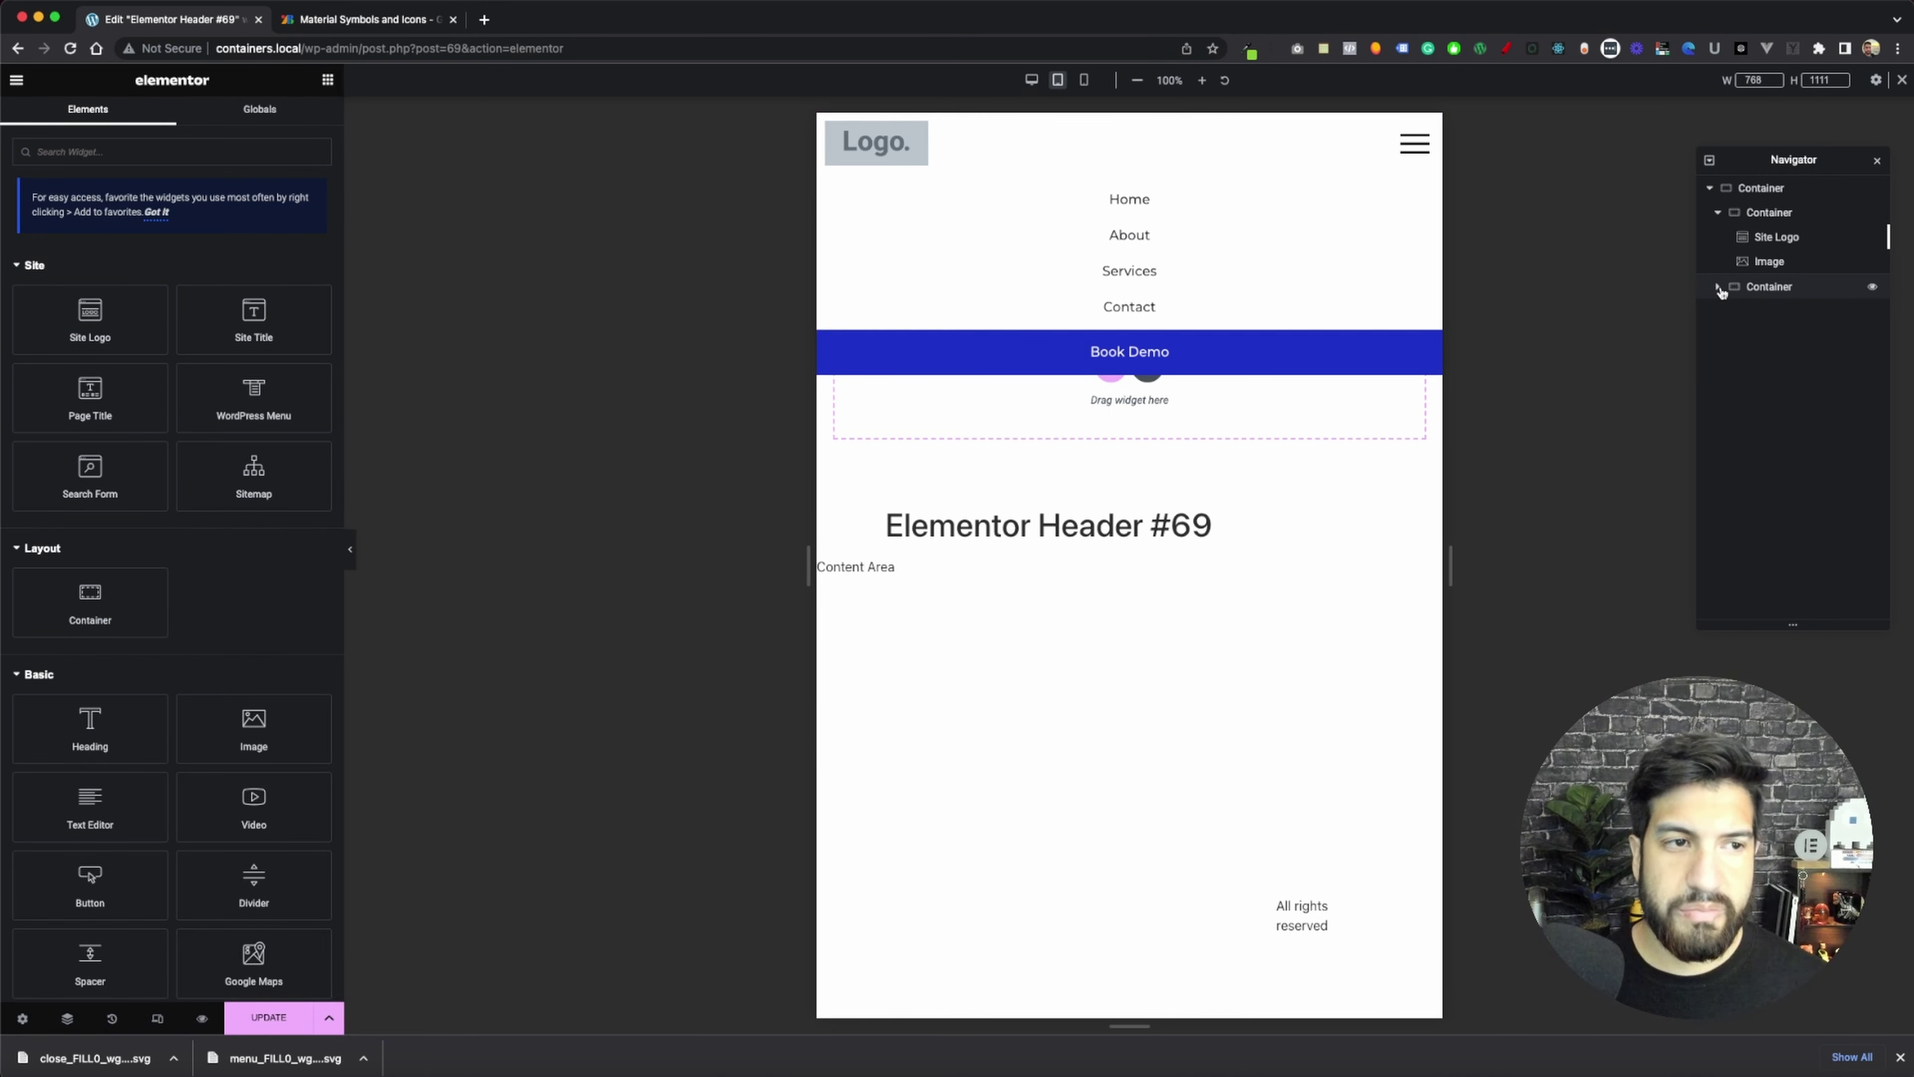
{"action": "left_click", "coordinate": [1816, 292]}
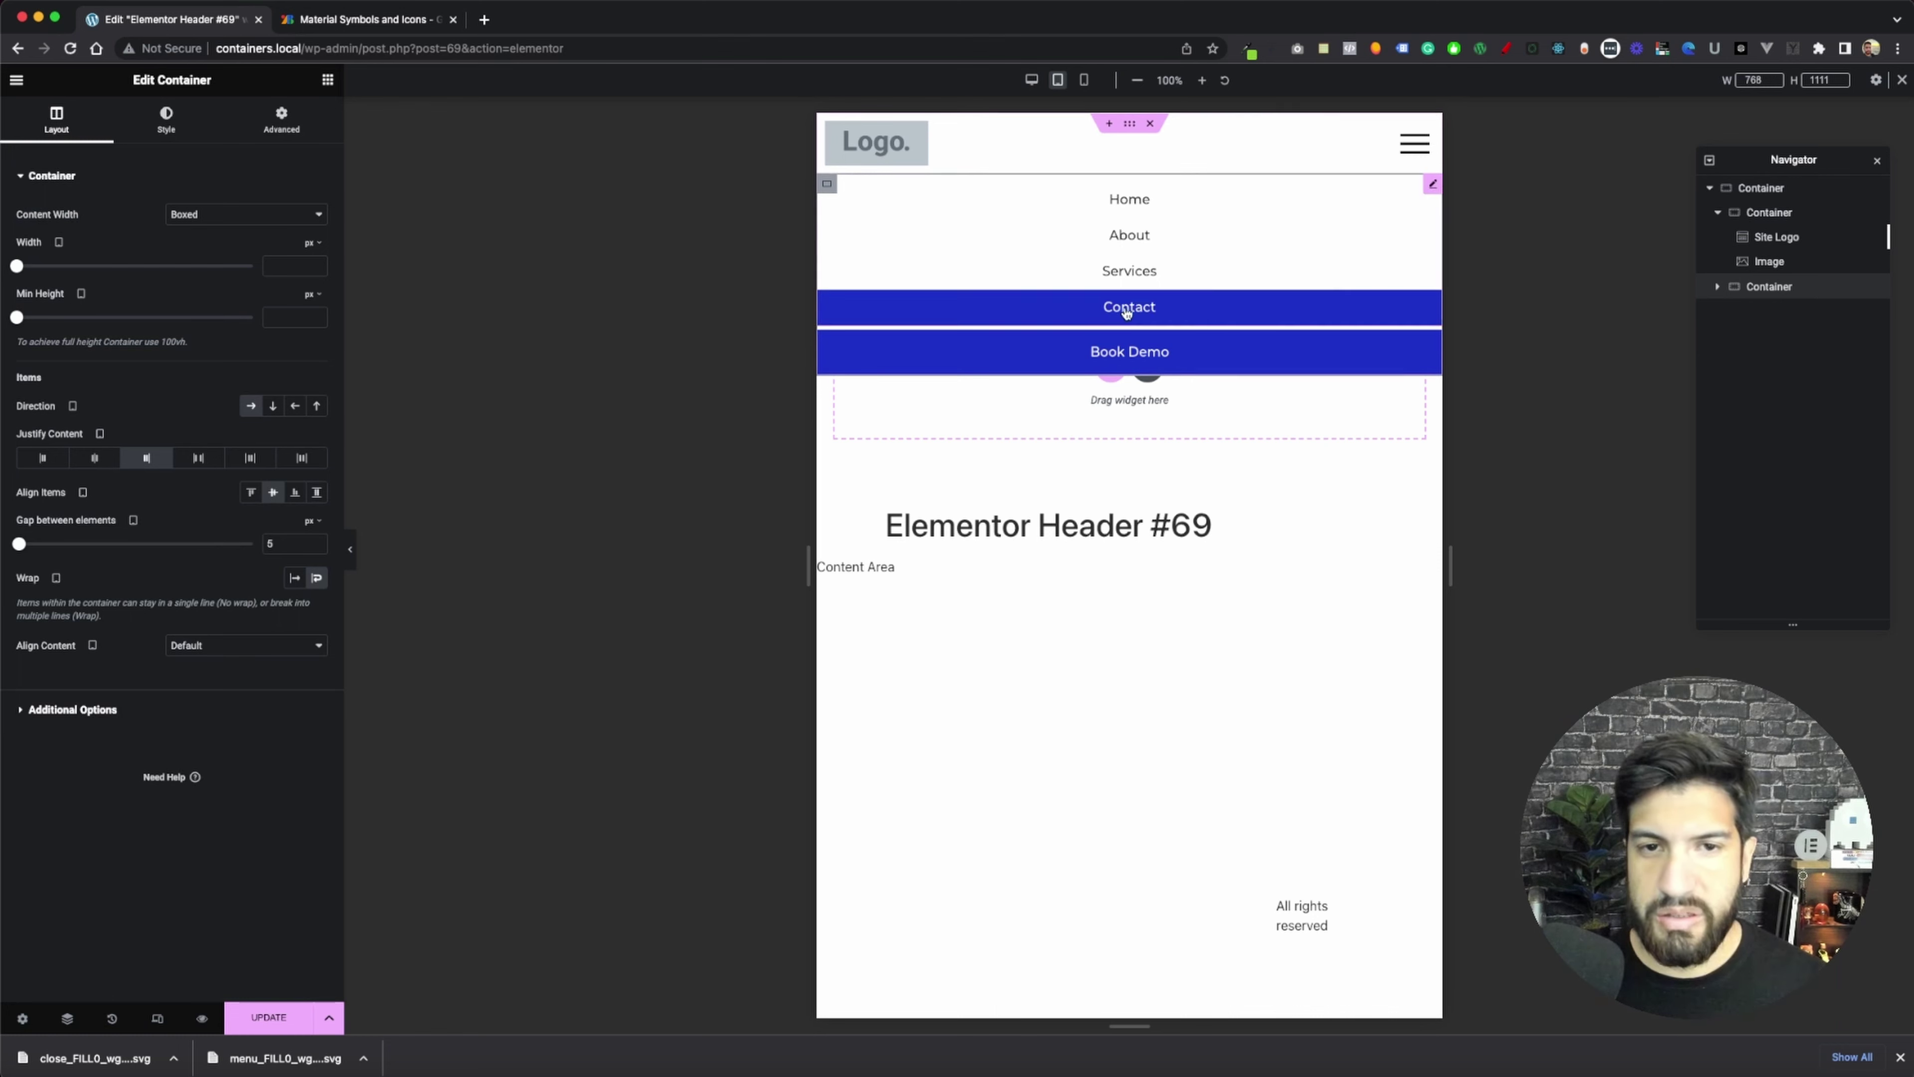
{"action": "left_click", "coordinate": [291, 132]}
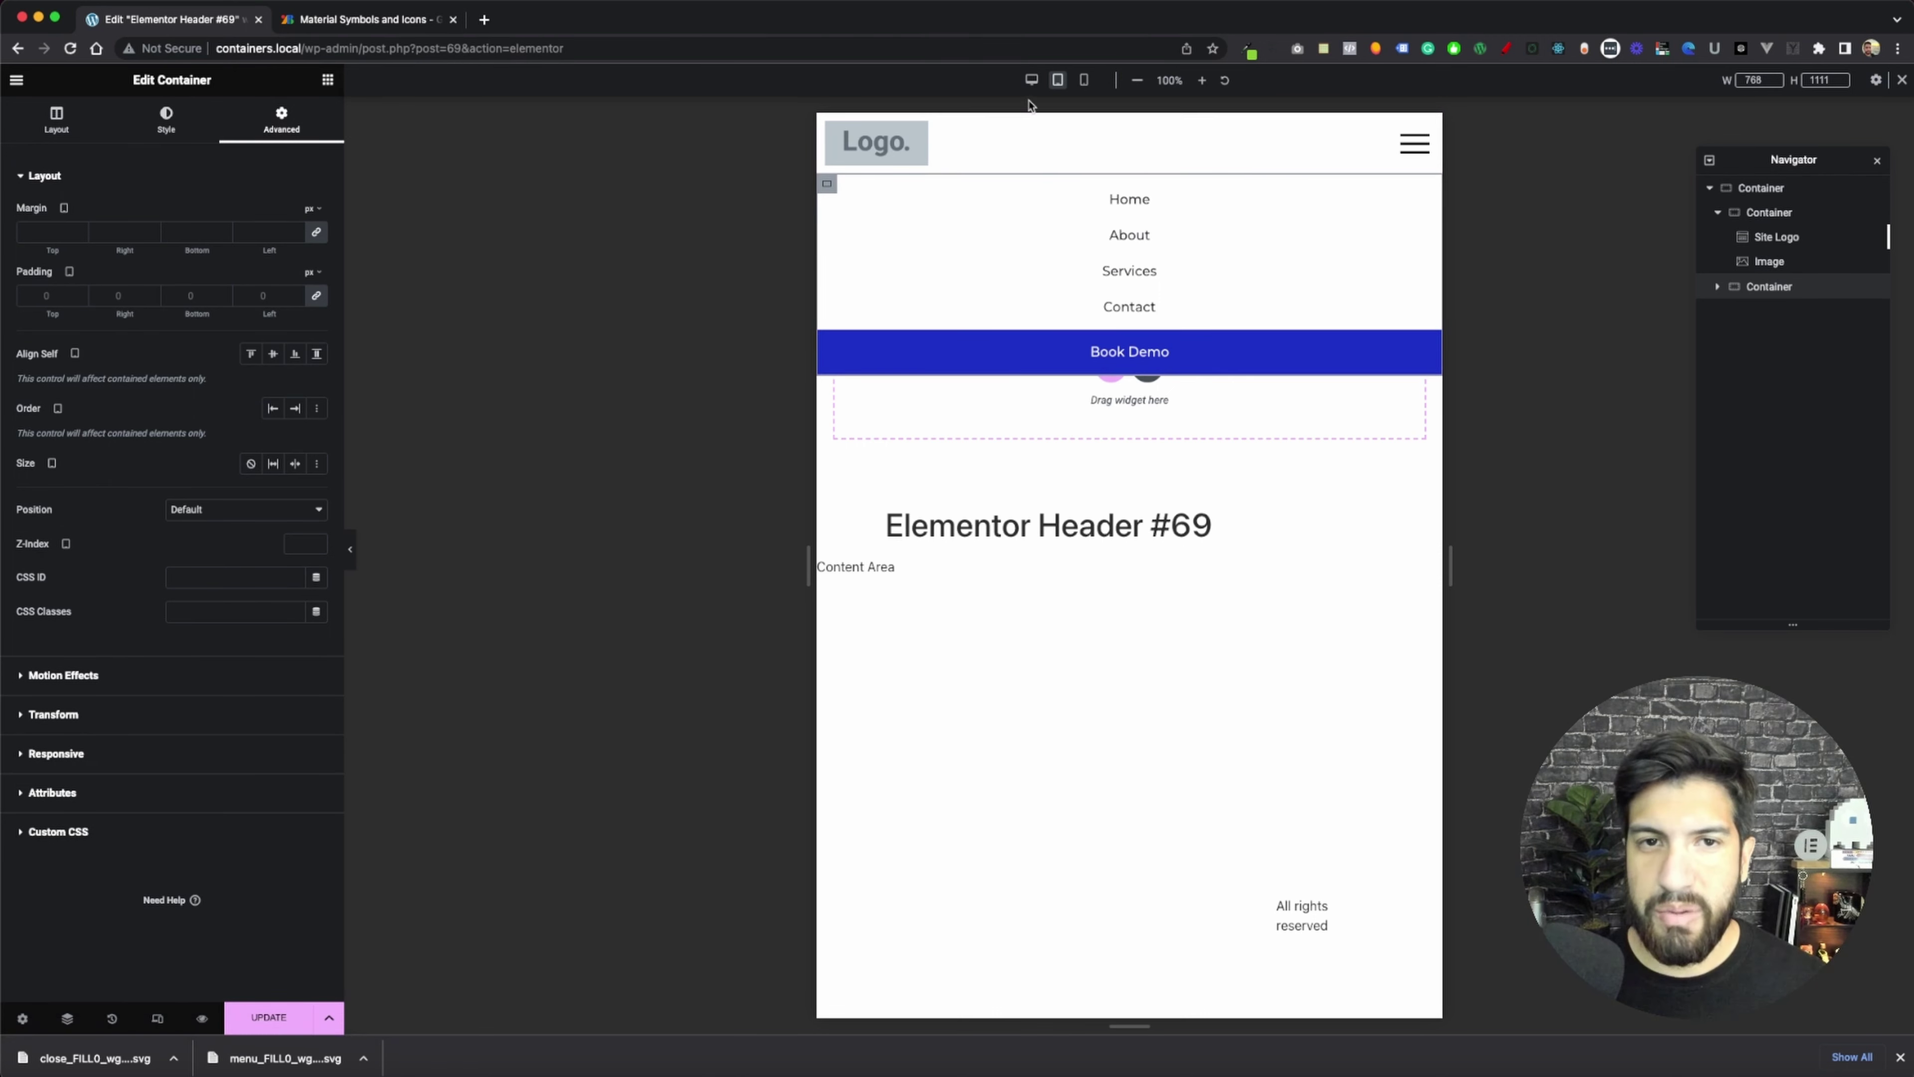
{"action": "left_click", "coordinate": [1032, 79]}
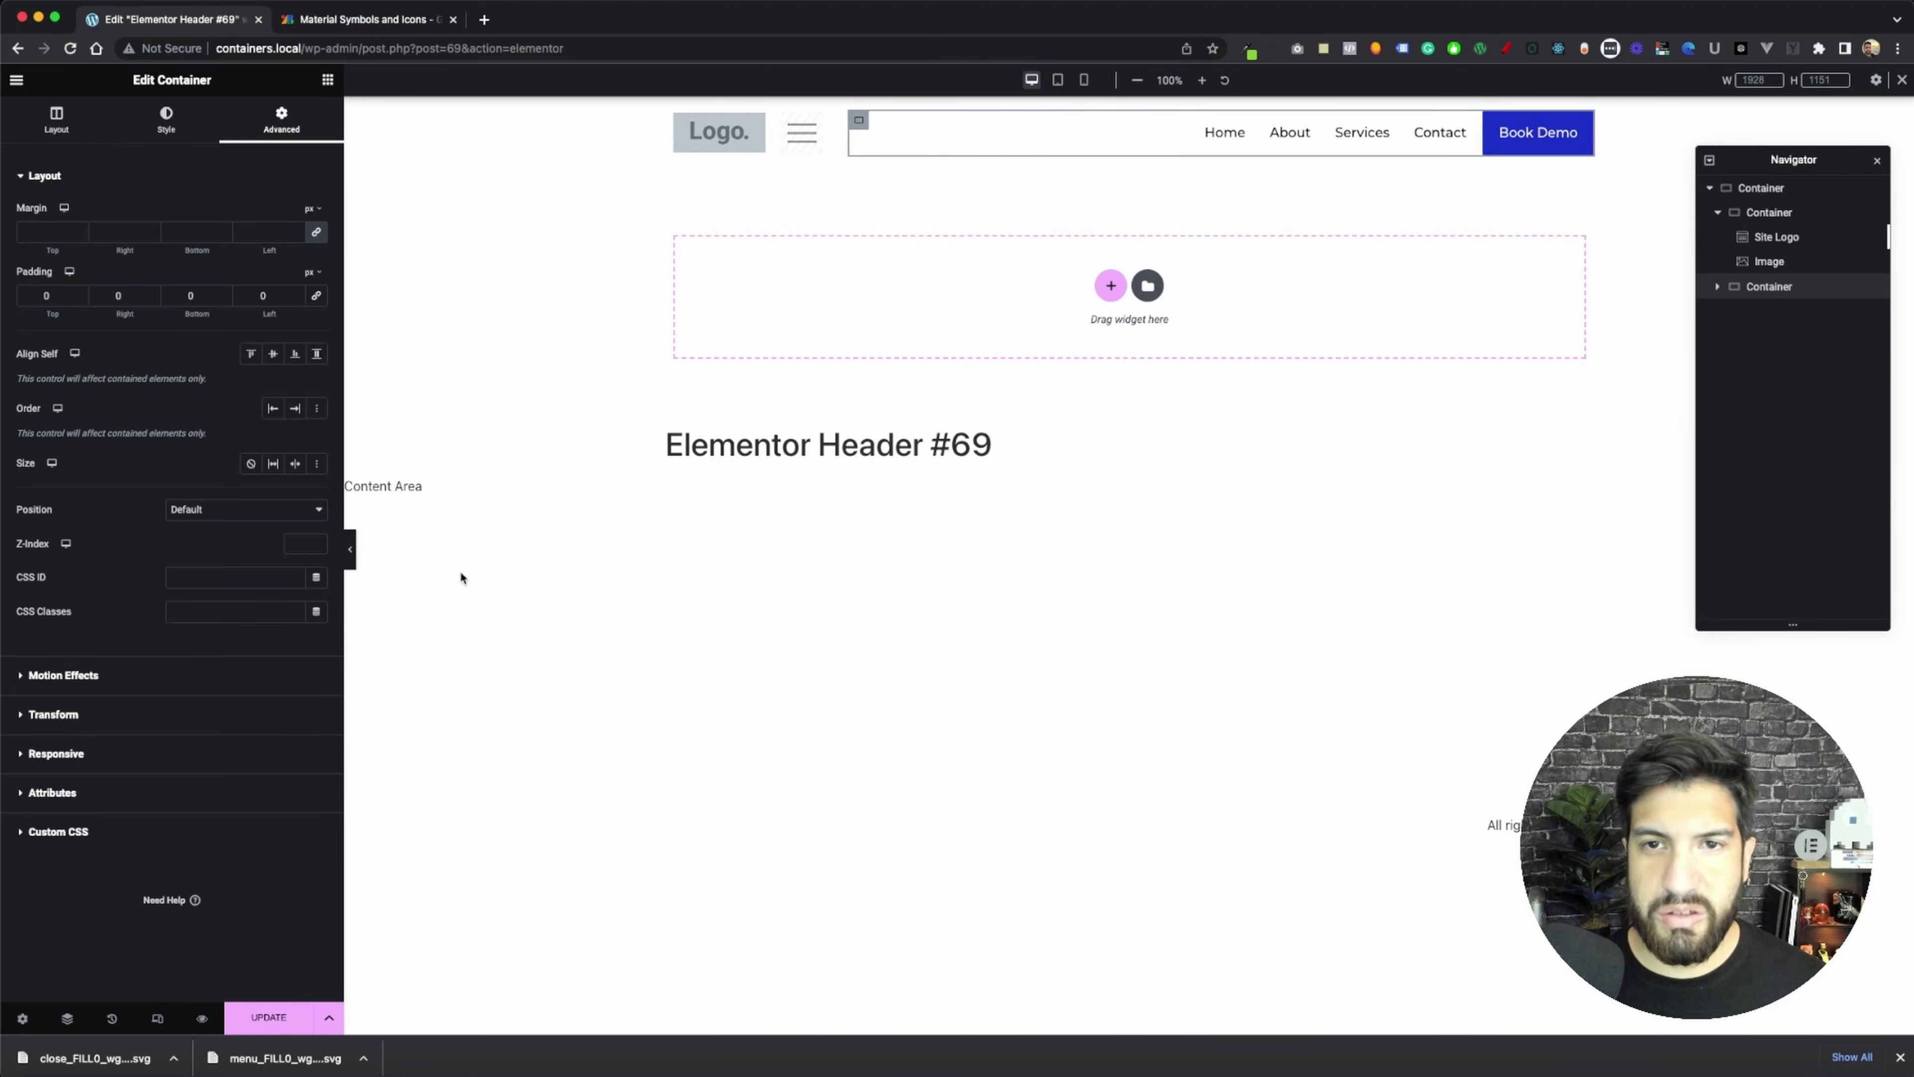
{"action": "left_click", "coordinate": [350, 551]}
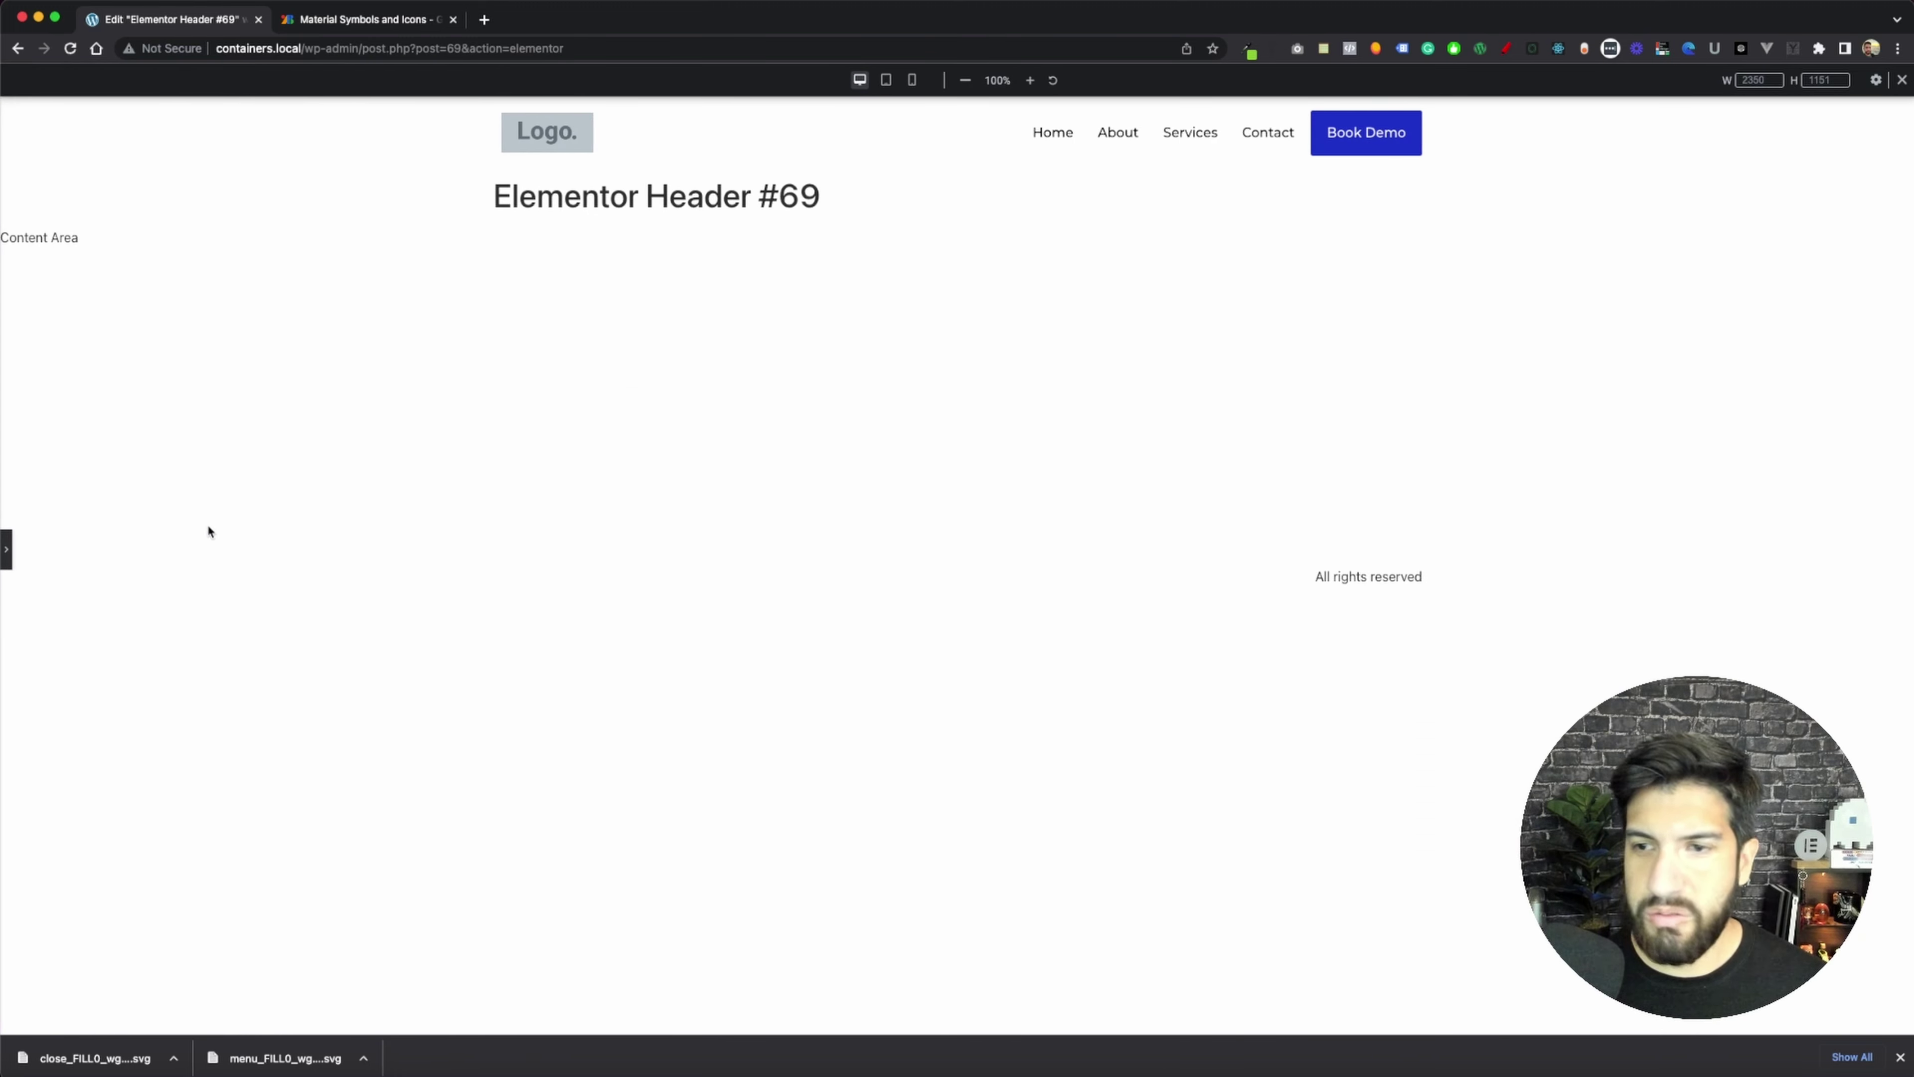
{"action": "left_click", "coordinate": [9, 547]}
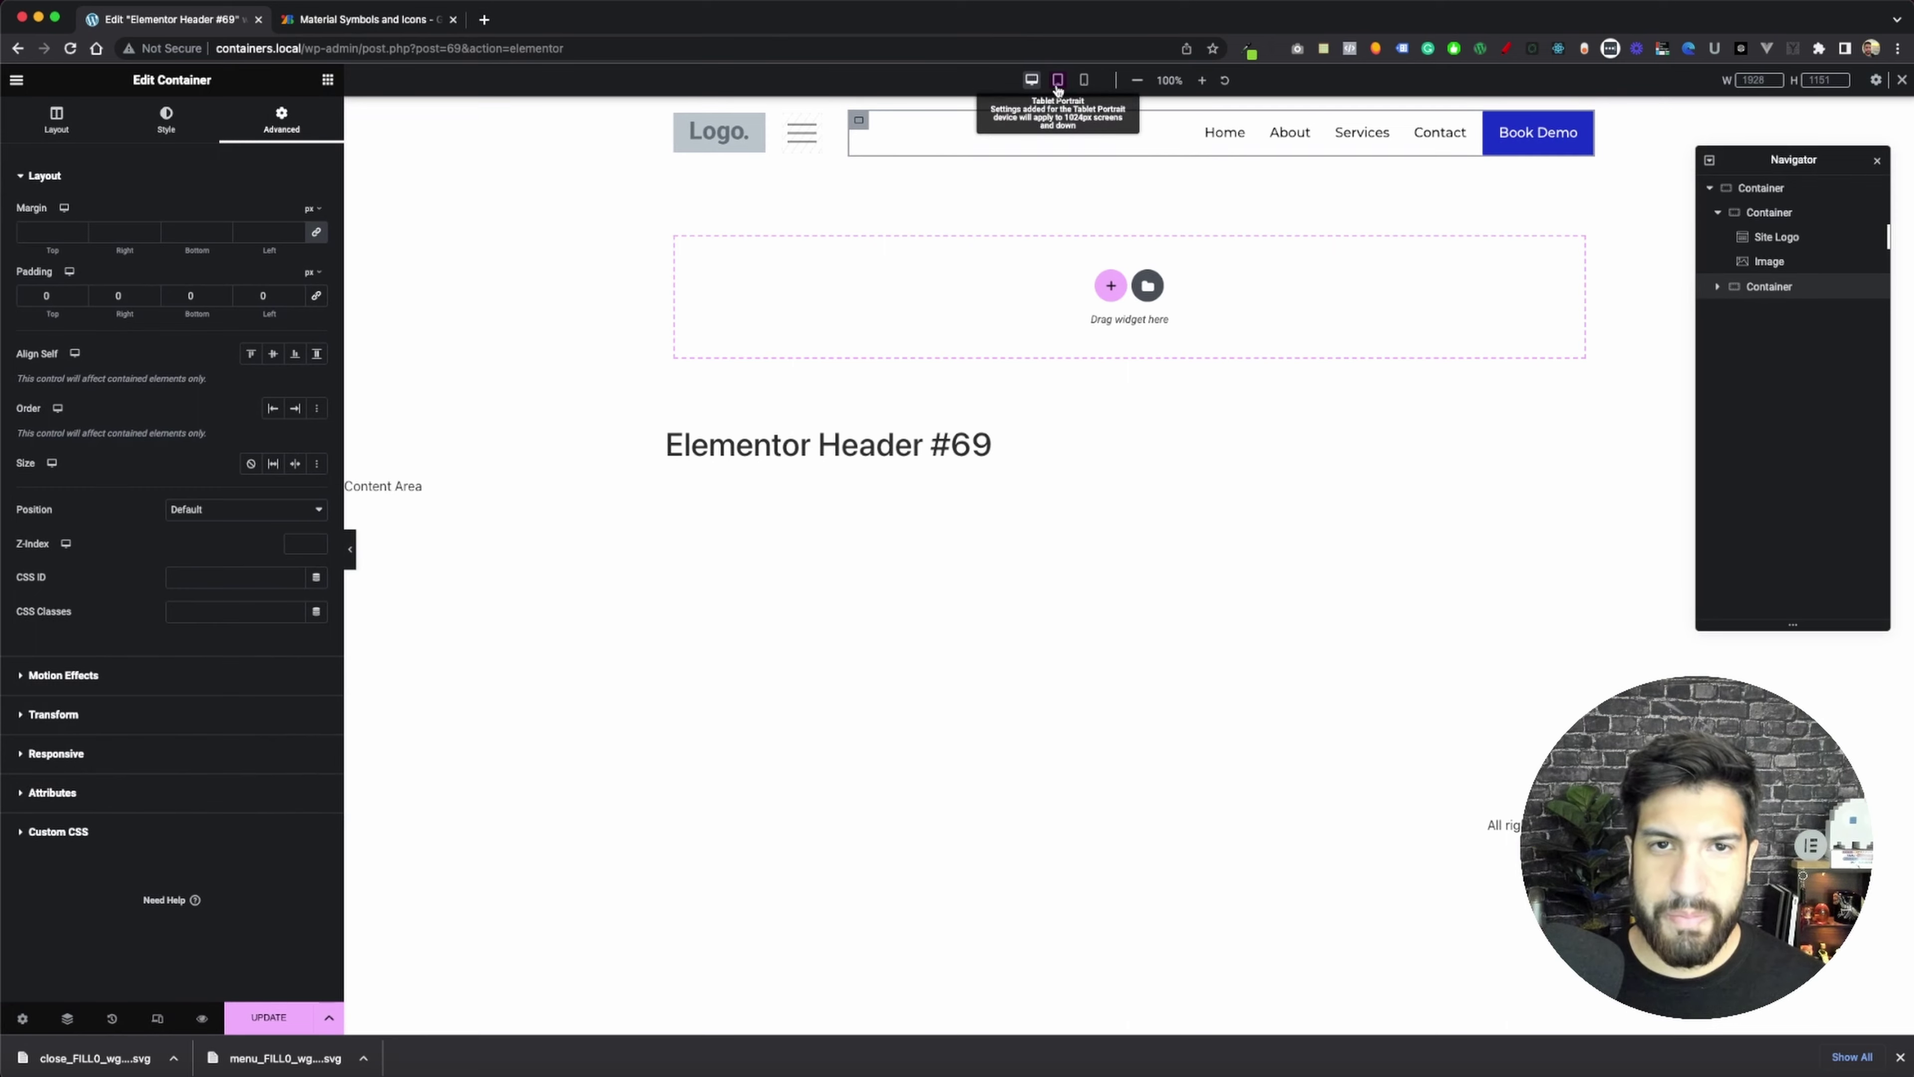
{"action": "left_click", "coordinate": [1058, 81]}
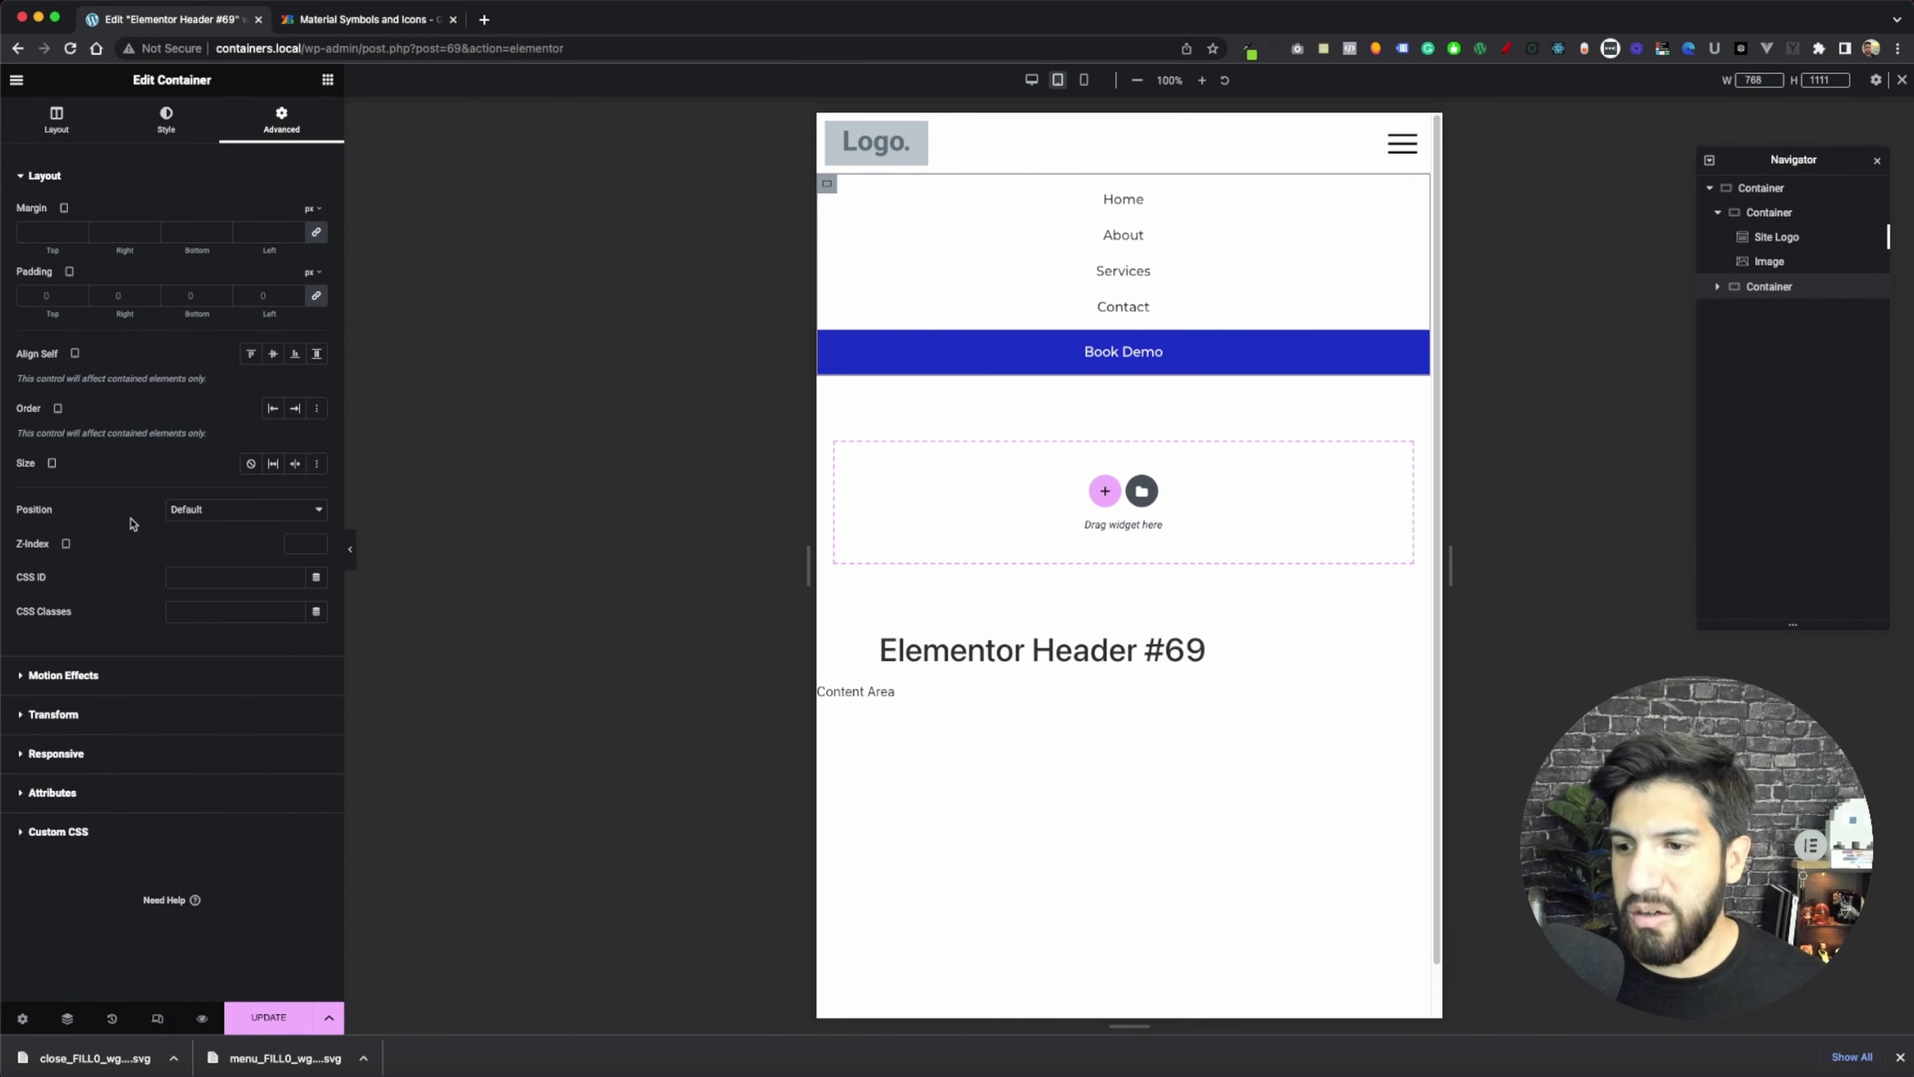
- Assign the CSS class nav-container to the container holding the menu and Book Demo button
{"action": "left_click", "coordinate": [110, 829]}
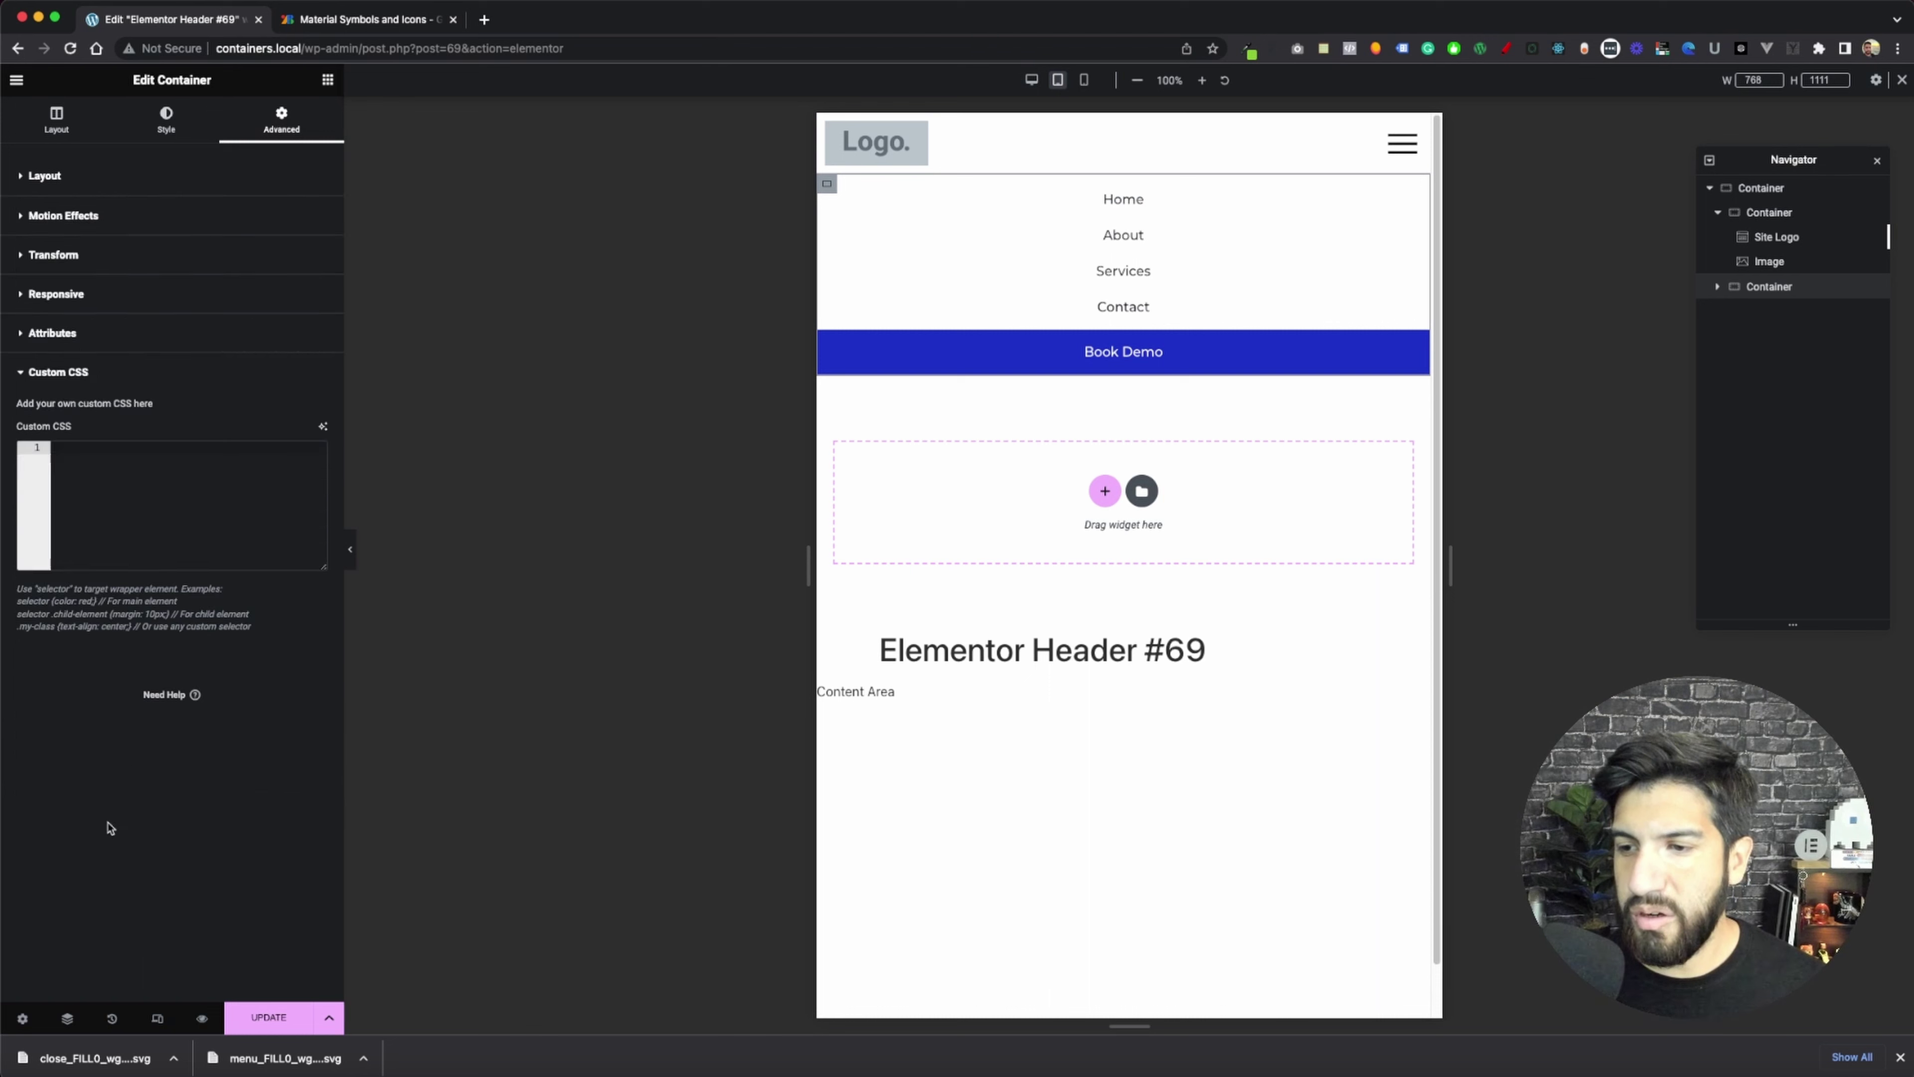
{"action": "left_click", "coordinate": [197, 181]}
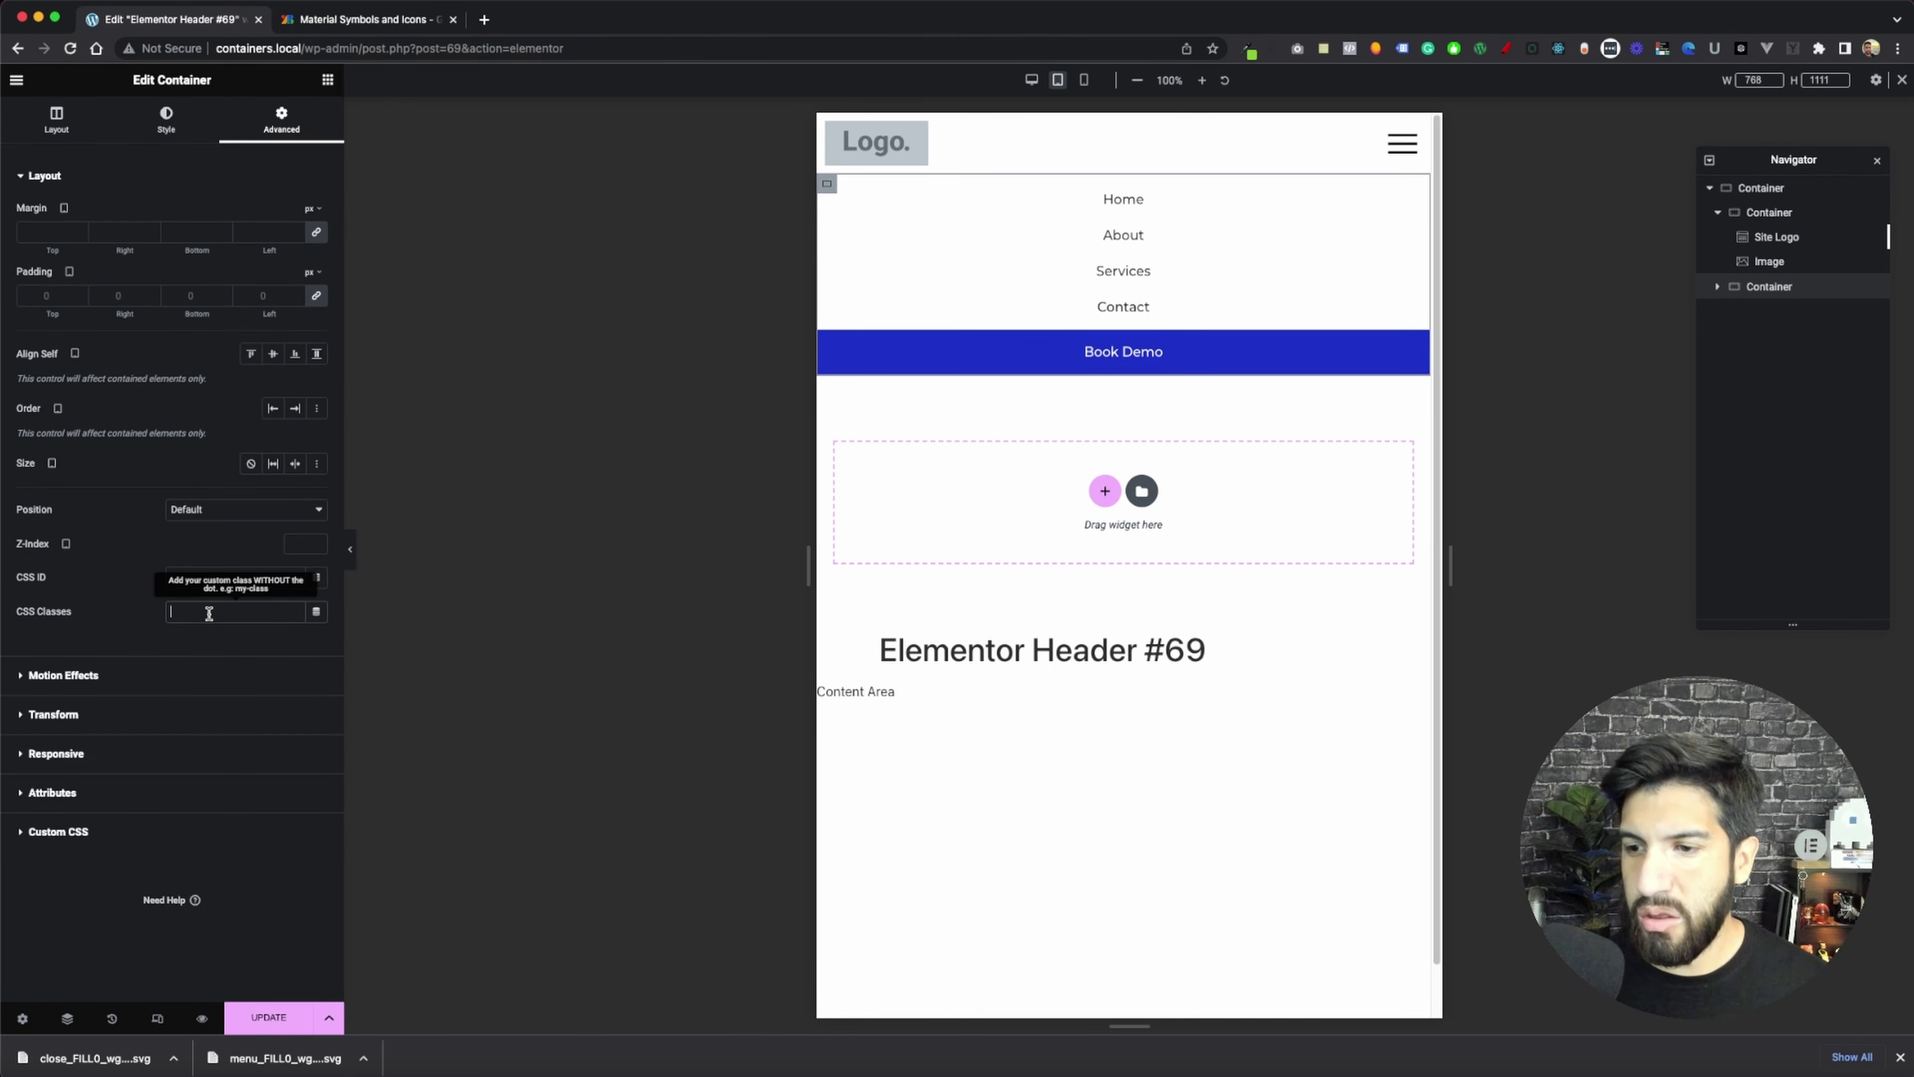
{"action": "type", "text": "nav-conta"}
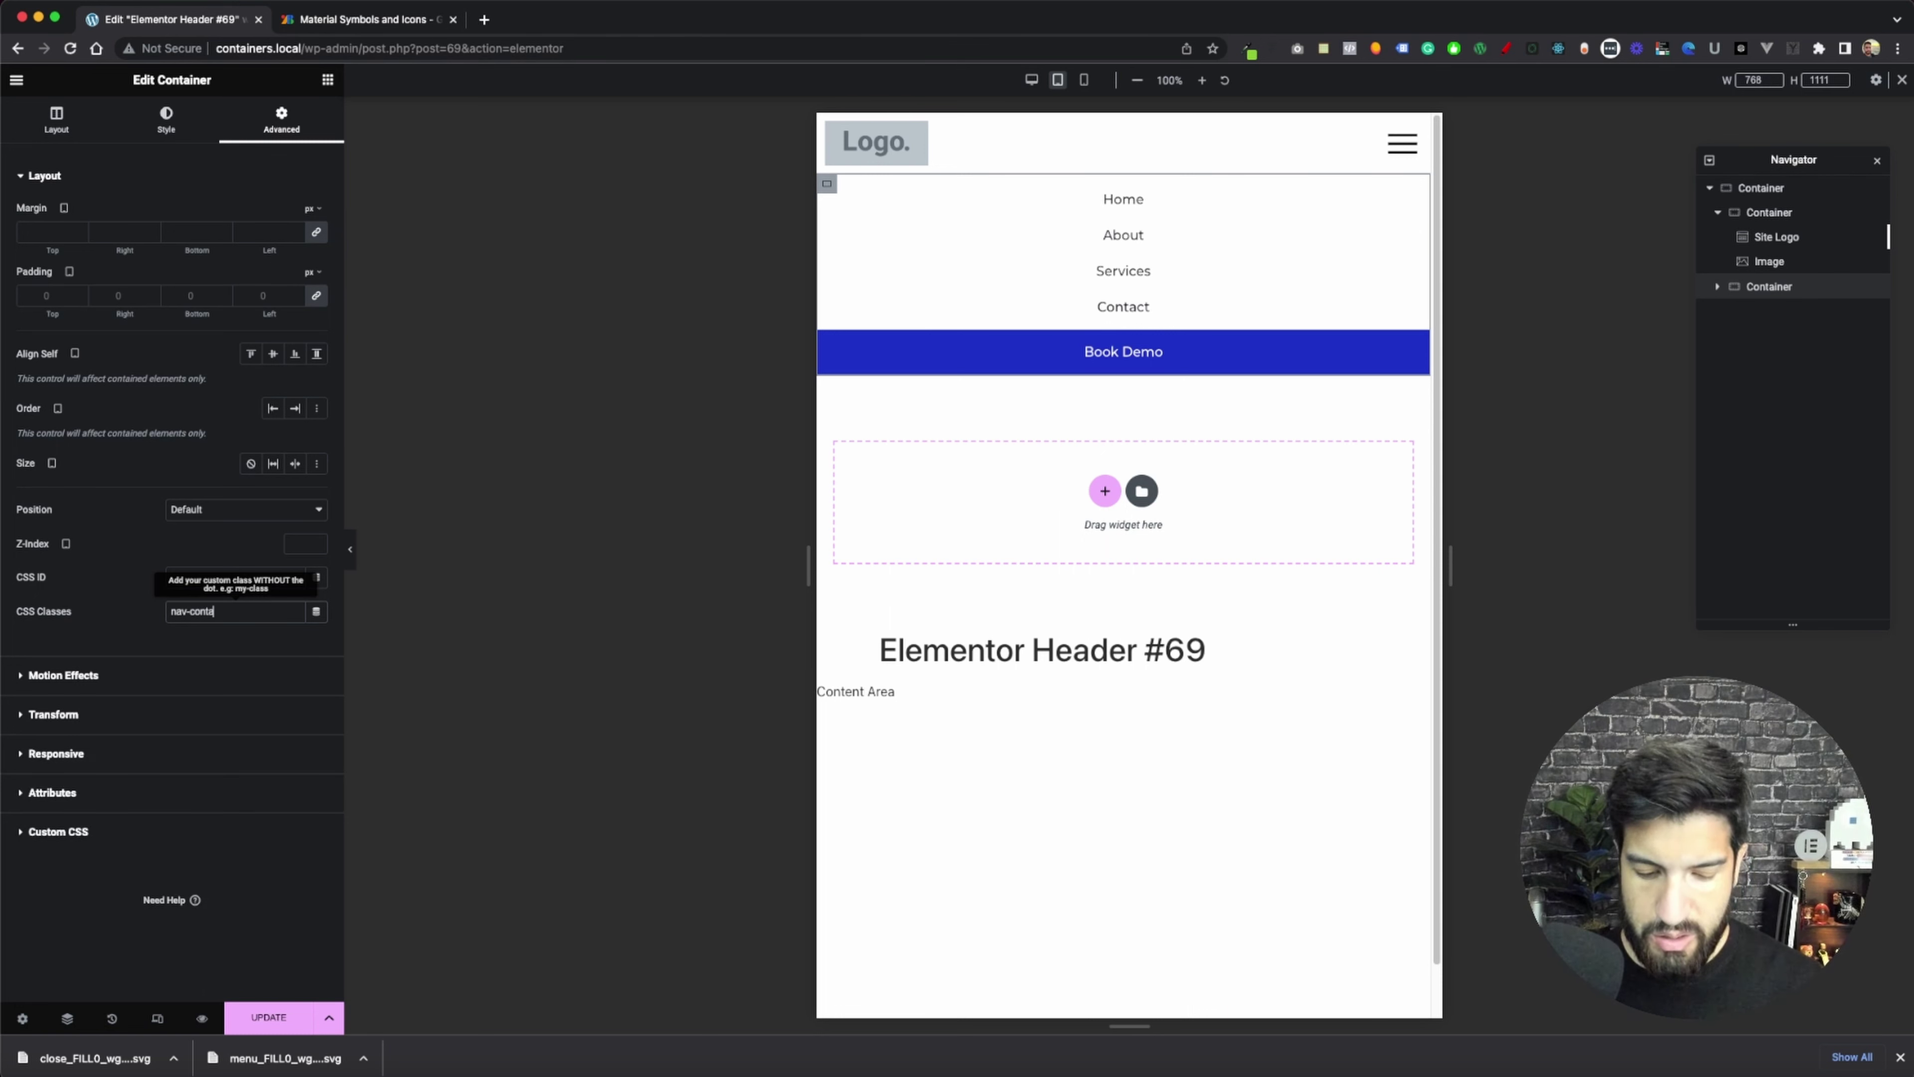
{"action": "type", "text": "iner"}
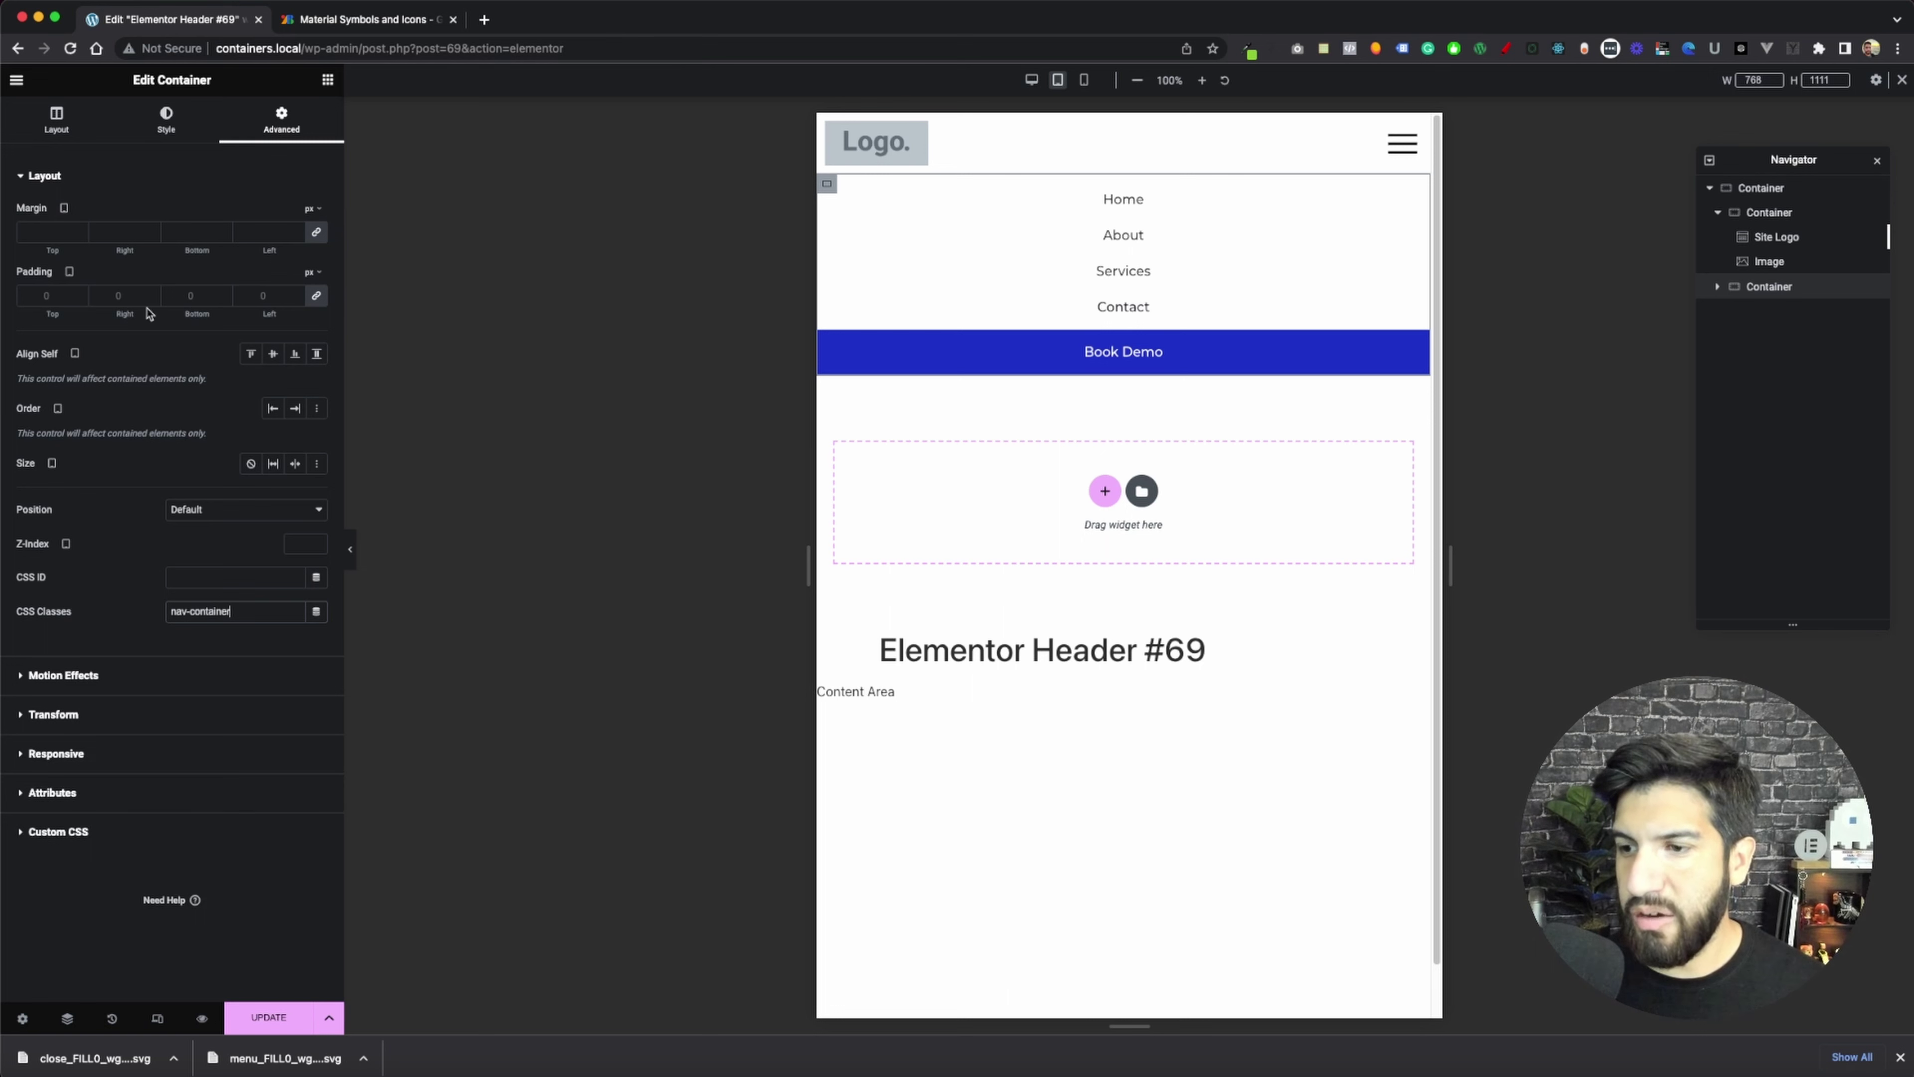
- Add custom CSS to the container that sets .nav-container to display: none; and check it in desktop and tablet views
{"action": "left_click", "coordinate": [136, 827]}
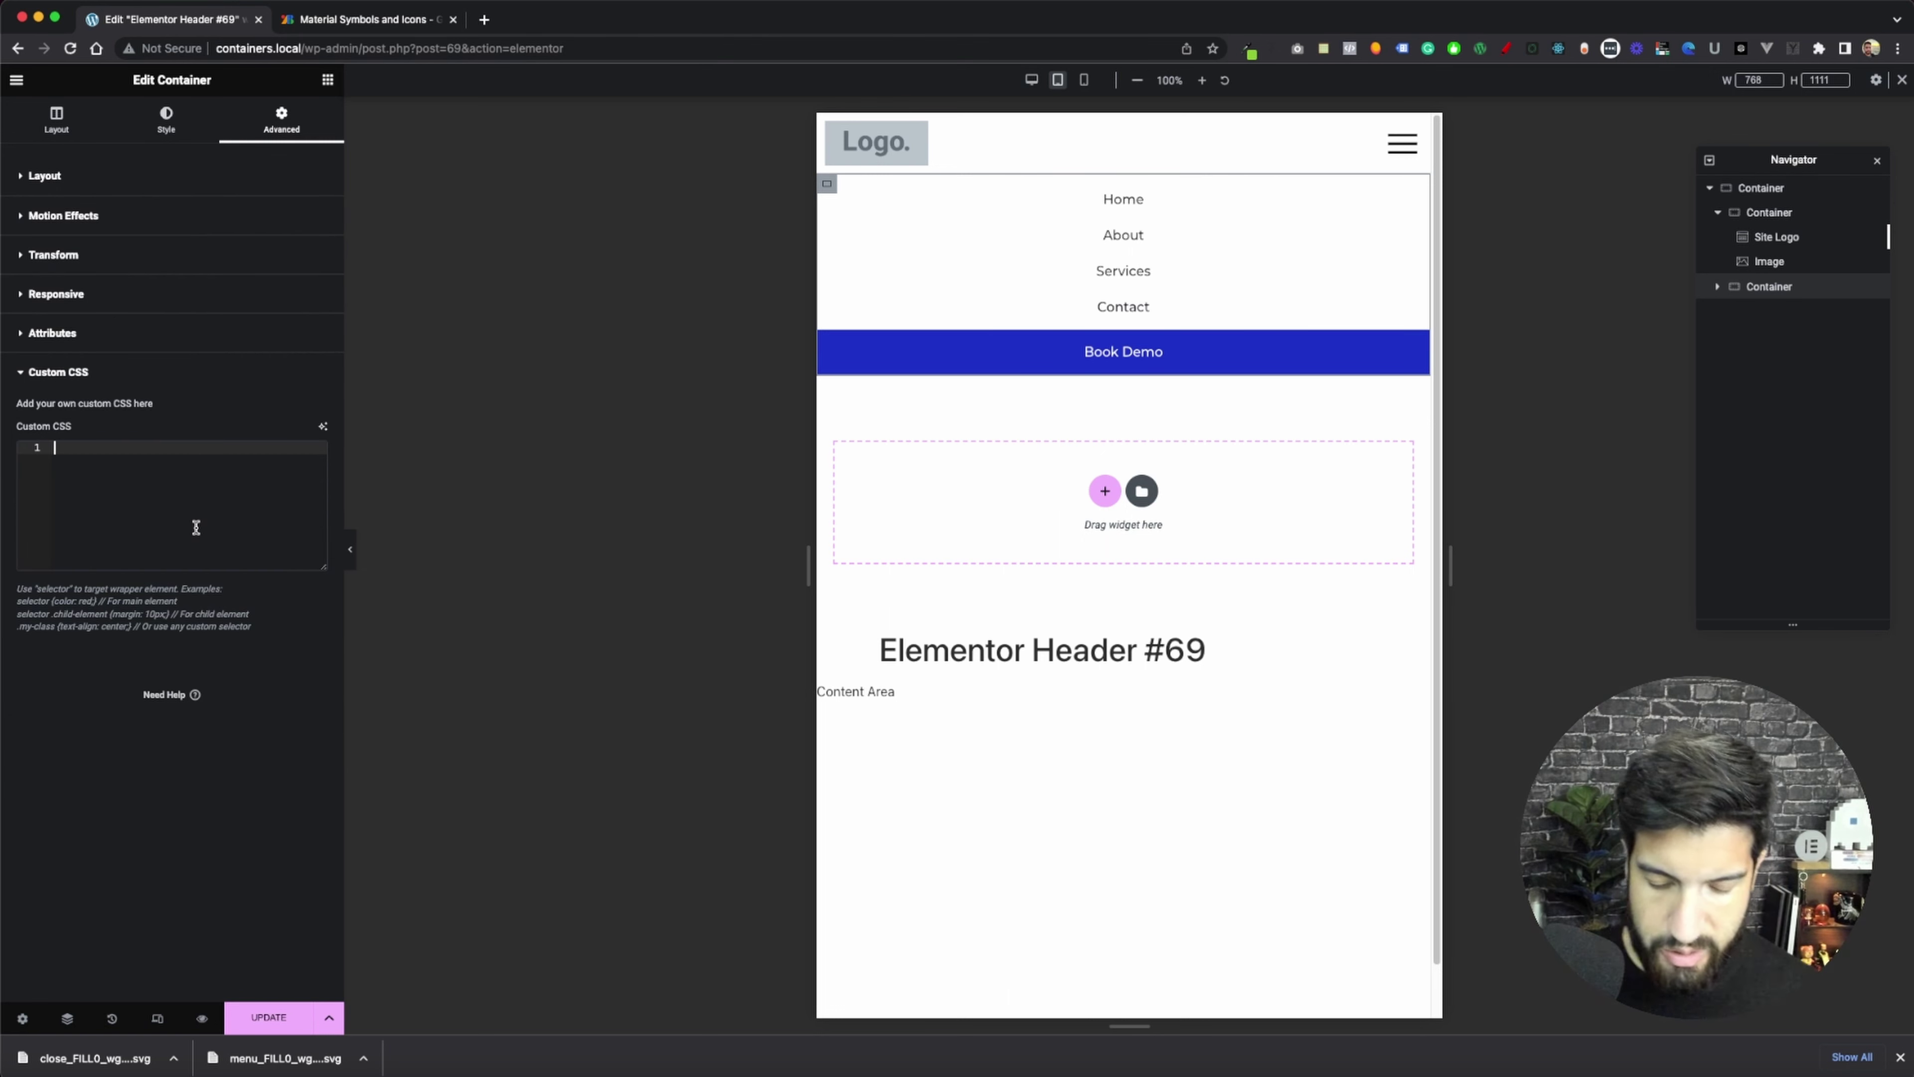
{"action": "type", "text": ".nav-container{"}
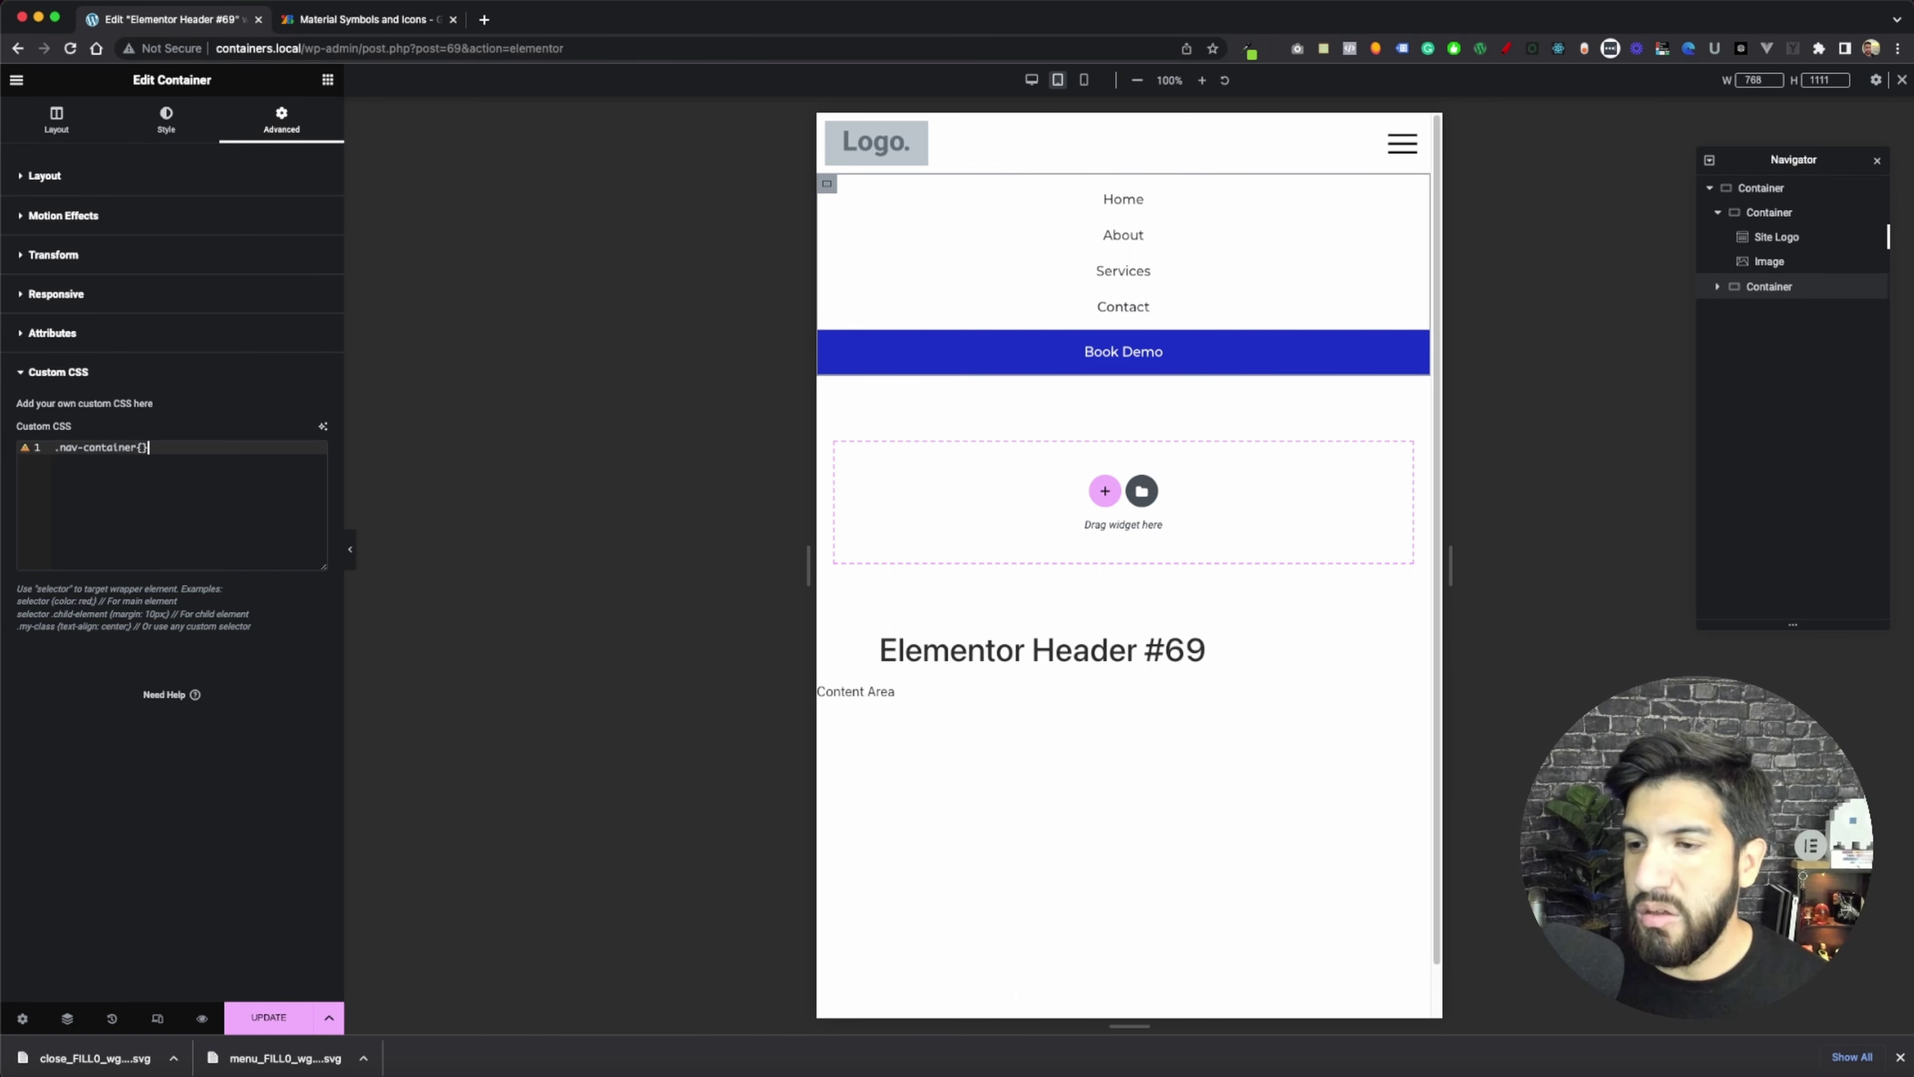
{"action": "key", "text": "Return"}
{"action": "type", "text": "dis"}
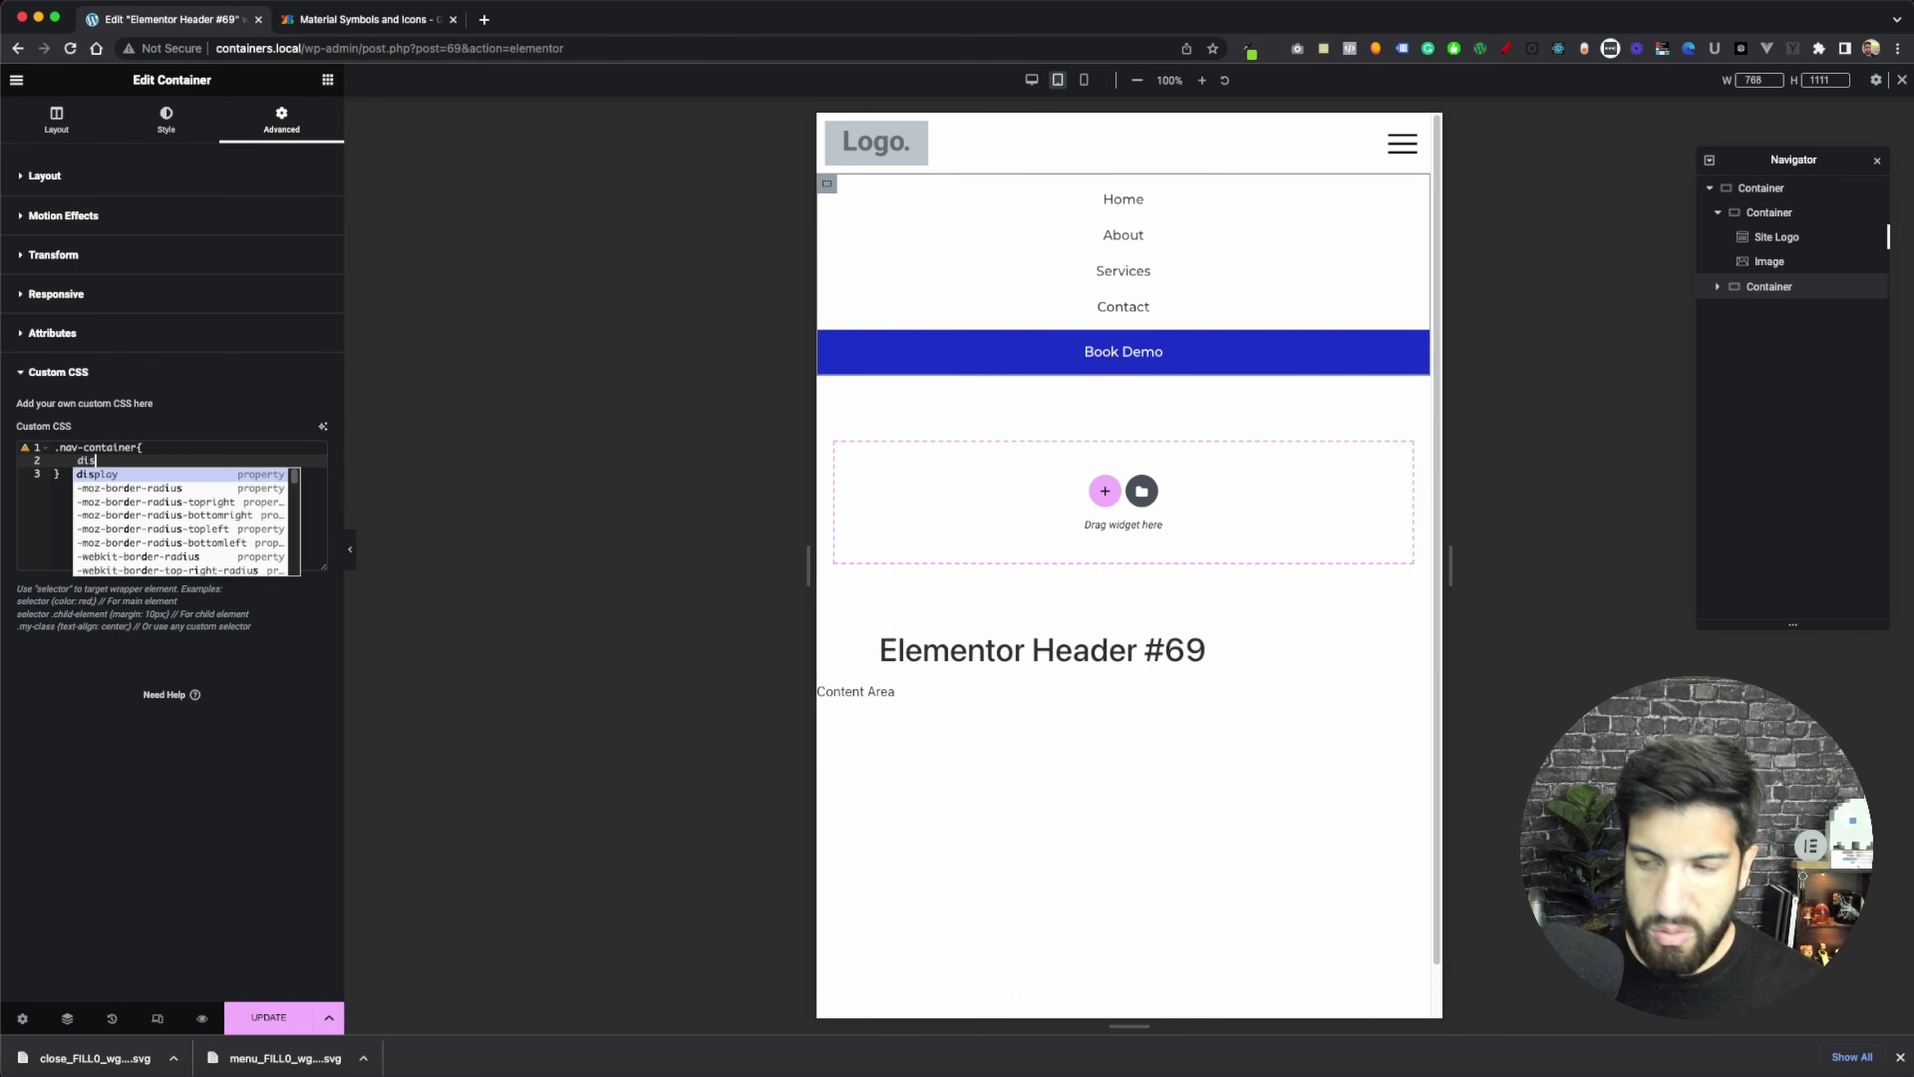
{"action": "type", "text": "play: none"}
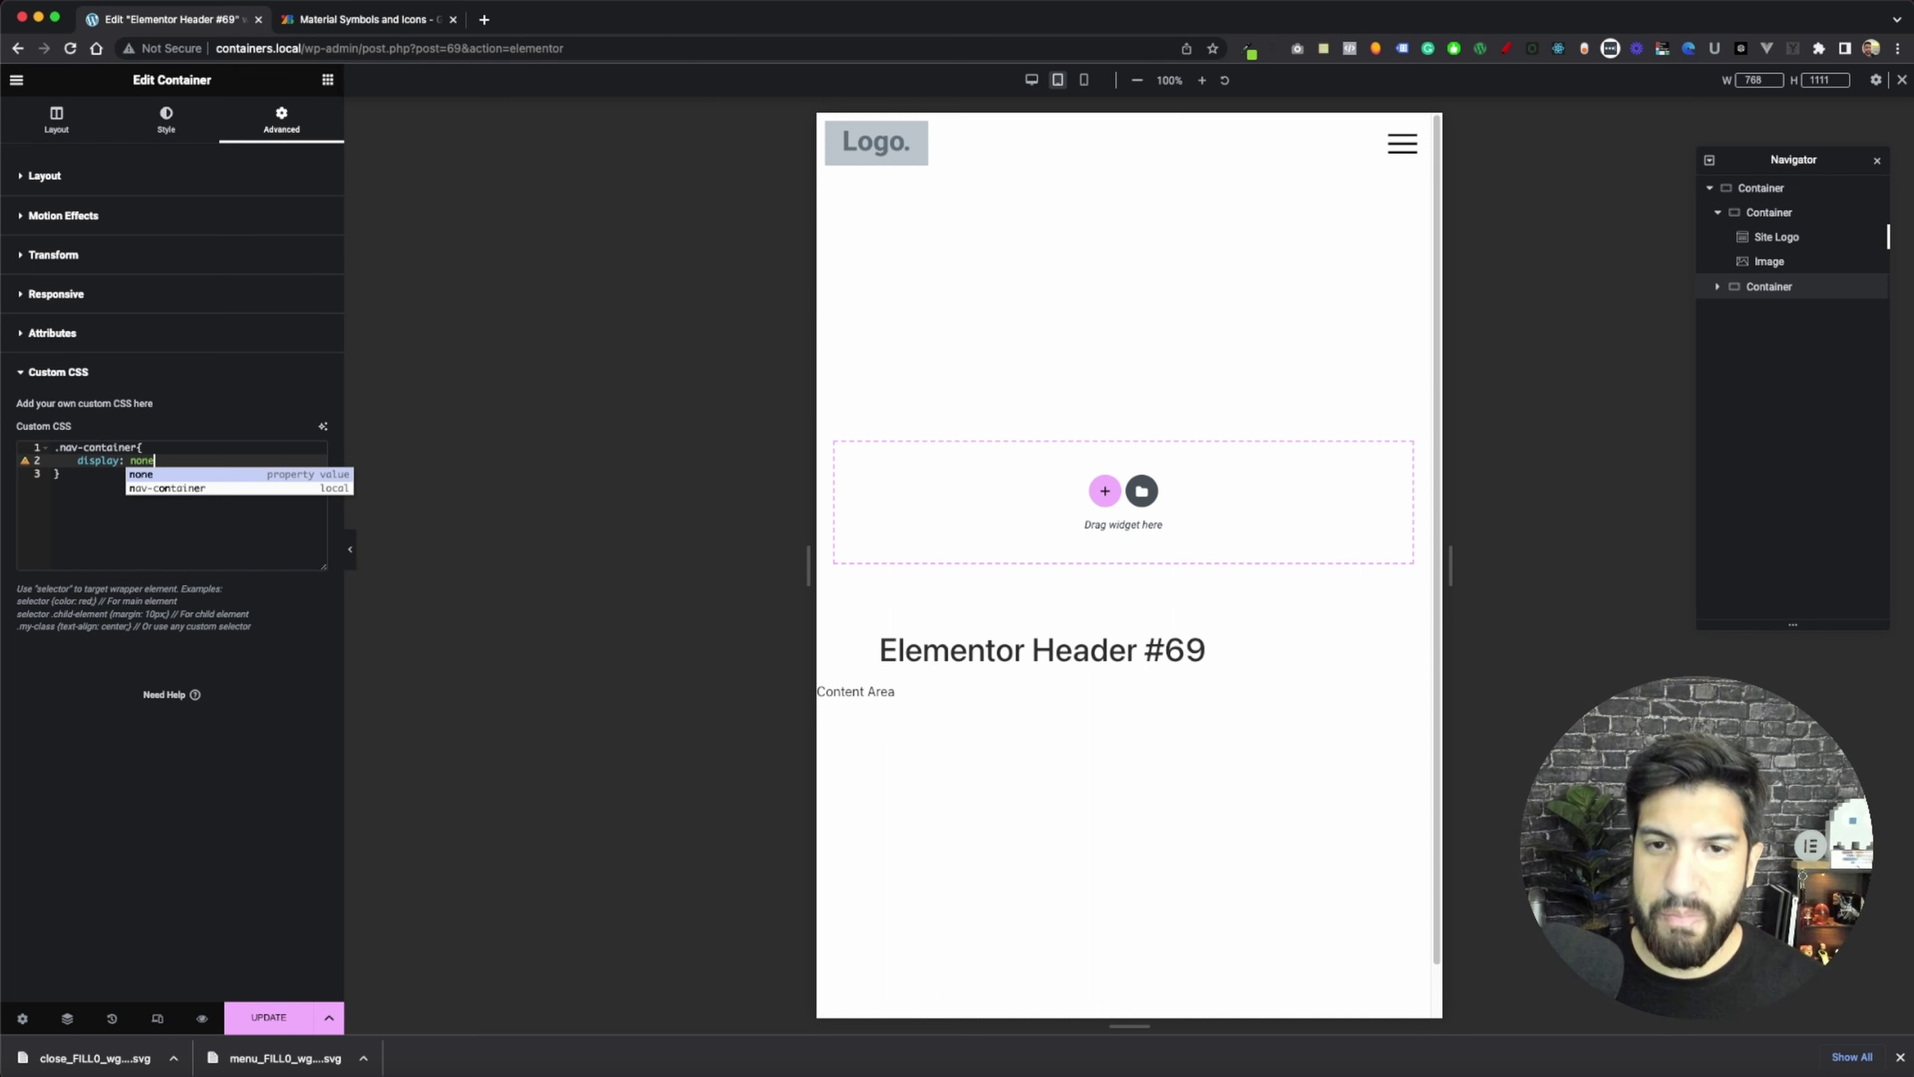
{"action": "type", "text": ";"}
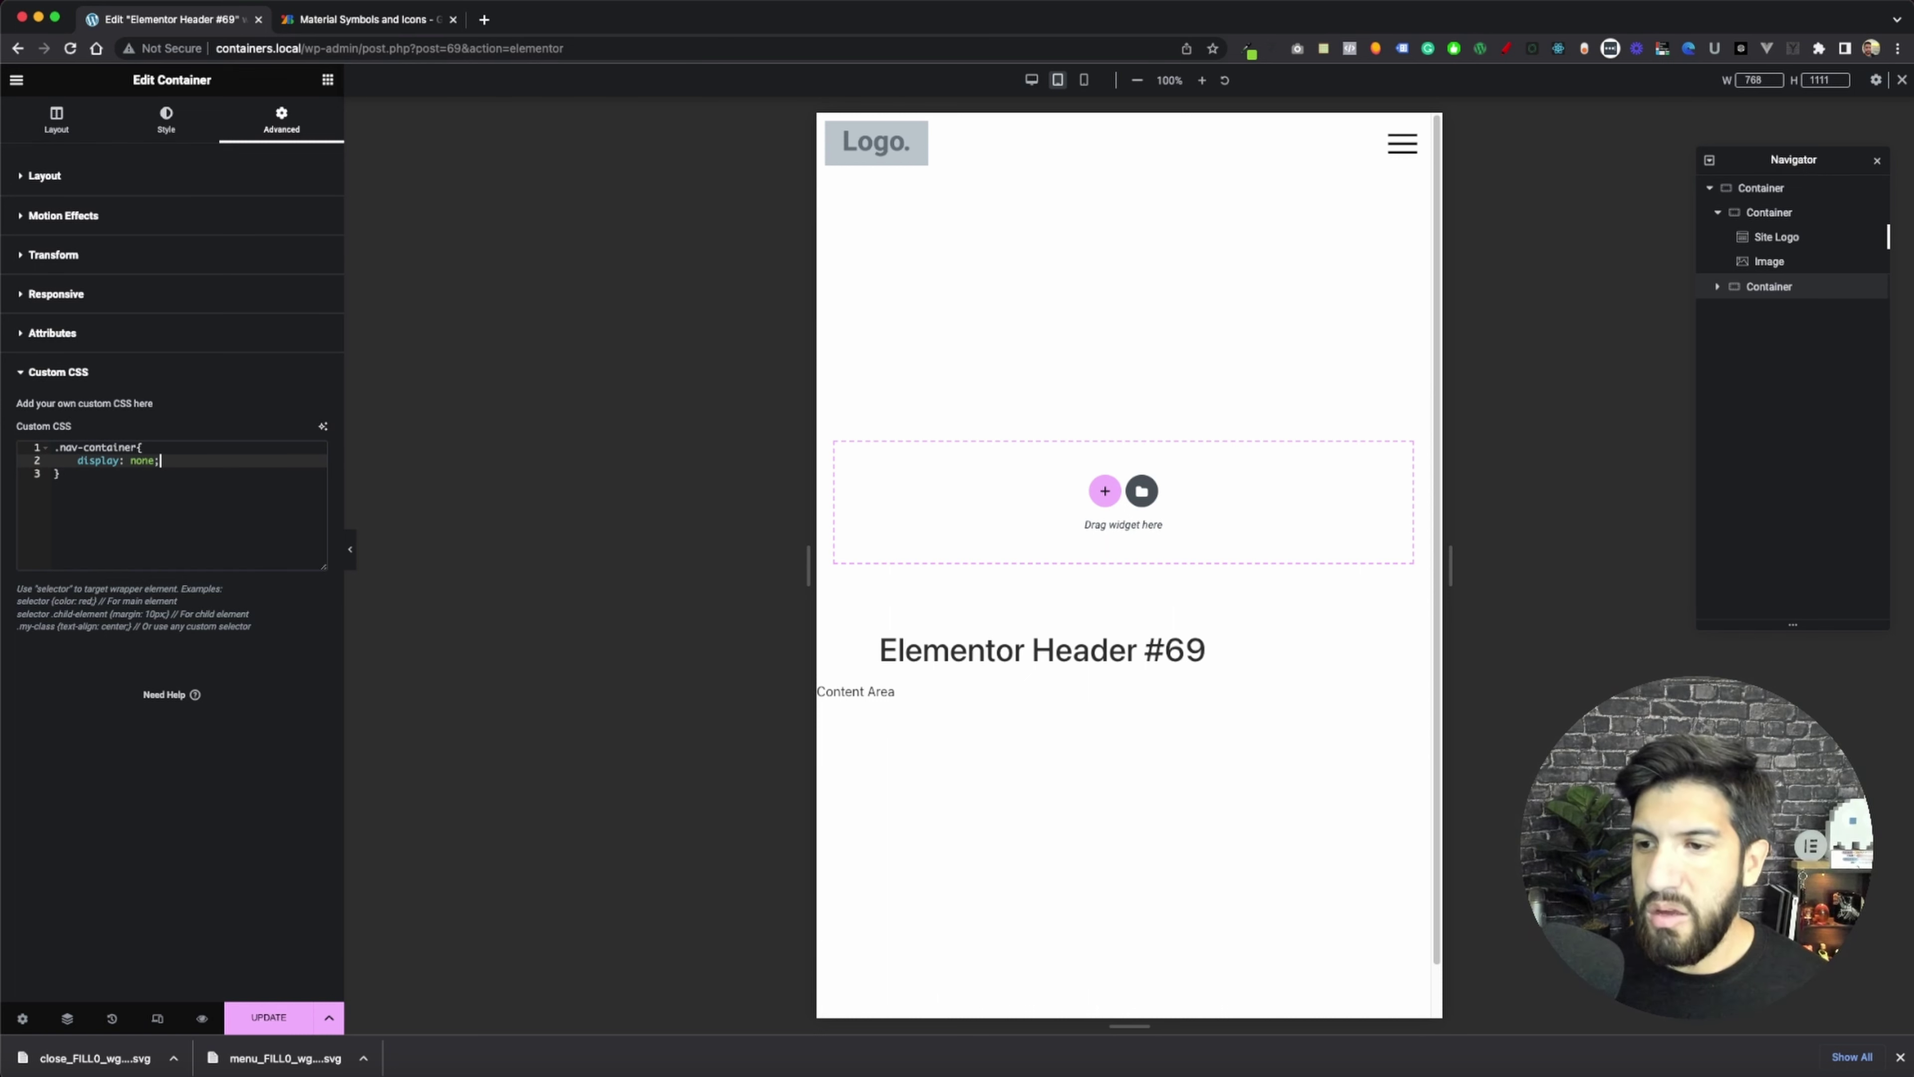
{"action": "left_click", "coordinate": [1032, 80]}
{"action": "left_click", "coordinate": [1058, 80]}
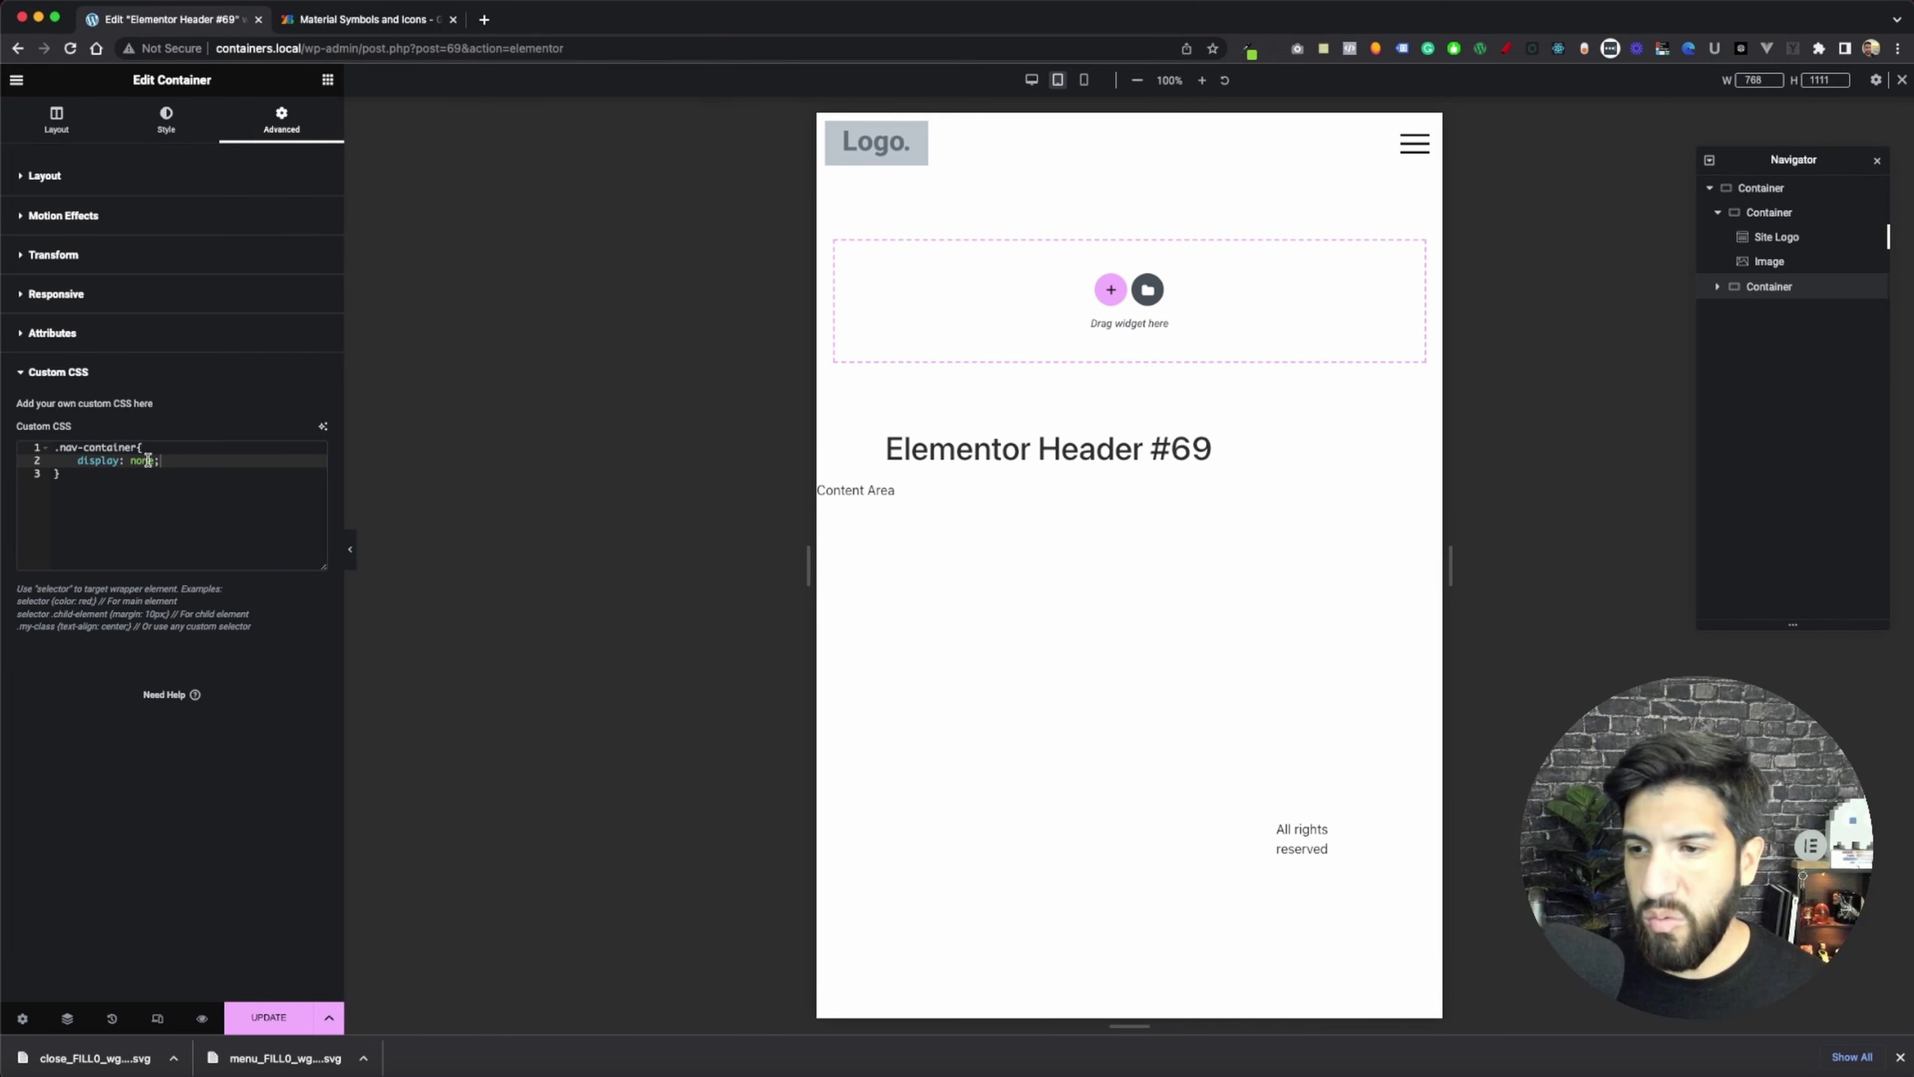
{"action": "key", "text": "super+Left"}
{"action": "key", "text": "Up"}
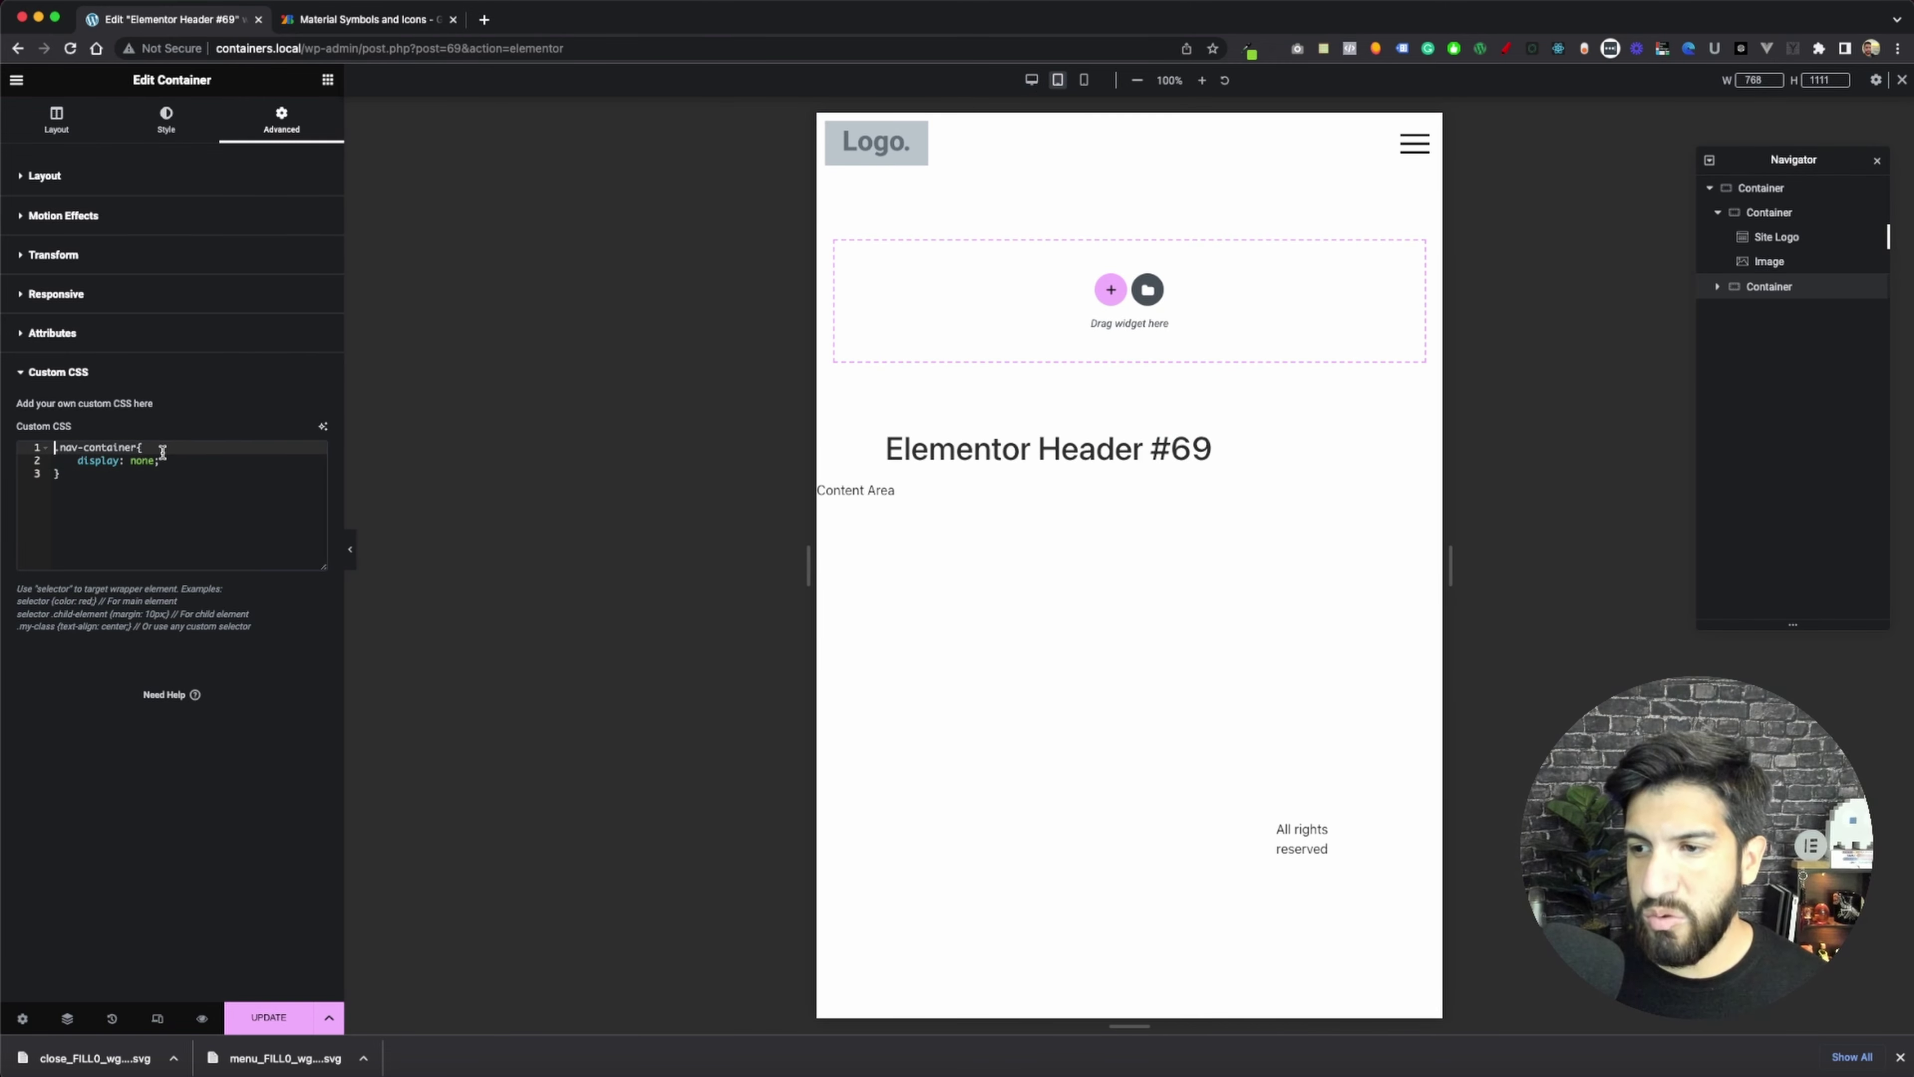
{"action": "key", "text": "Return"}
{"action": "key", "text": "Up"}
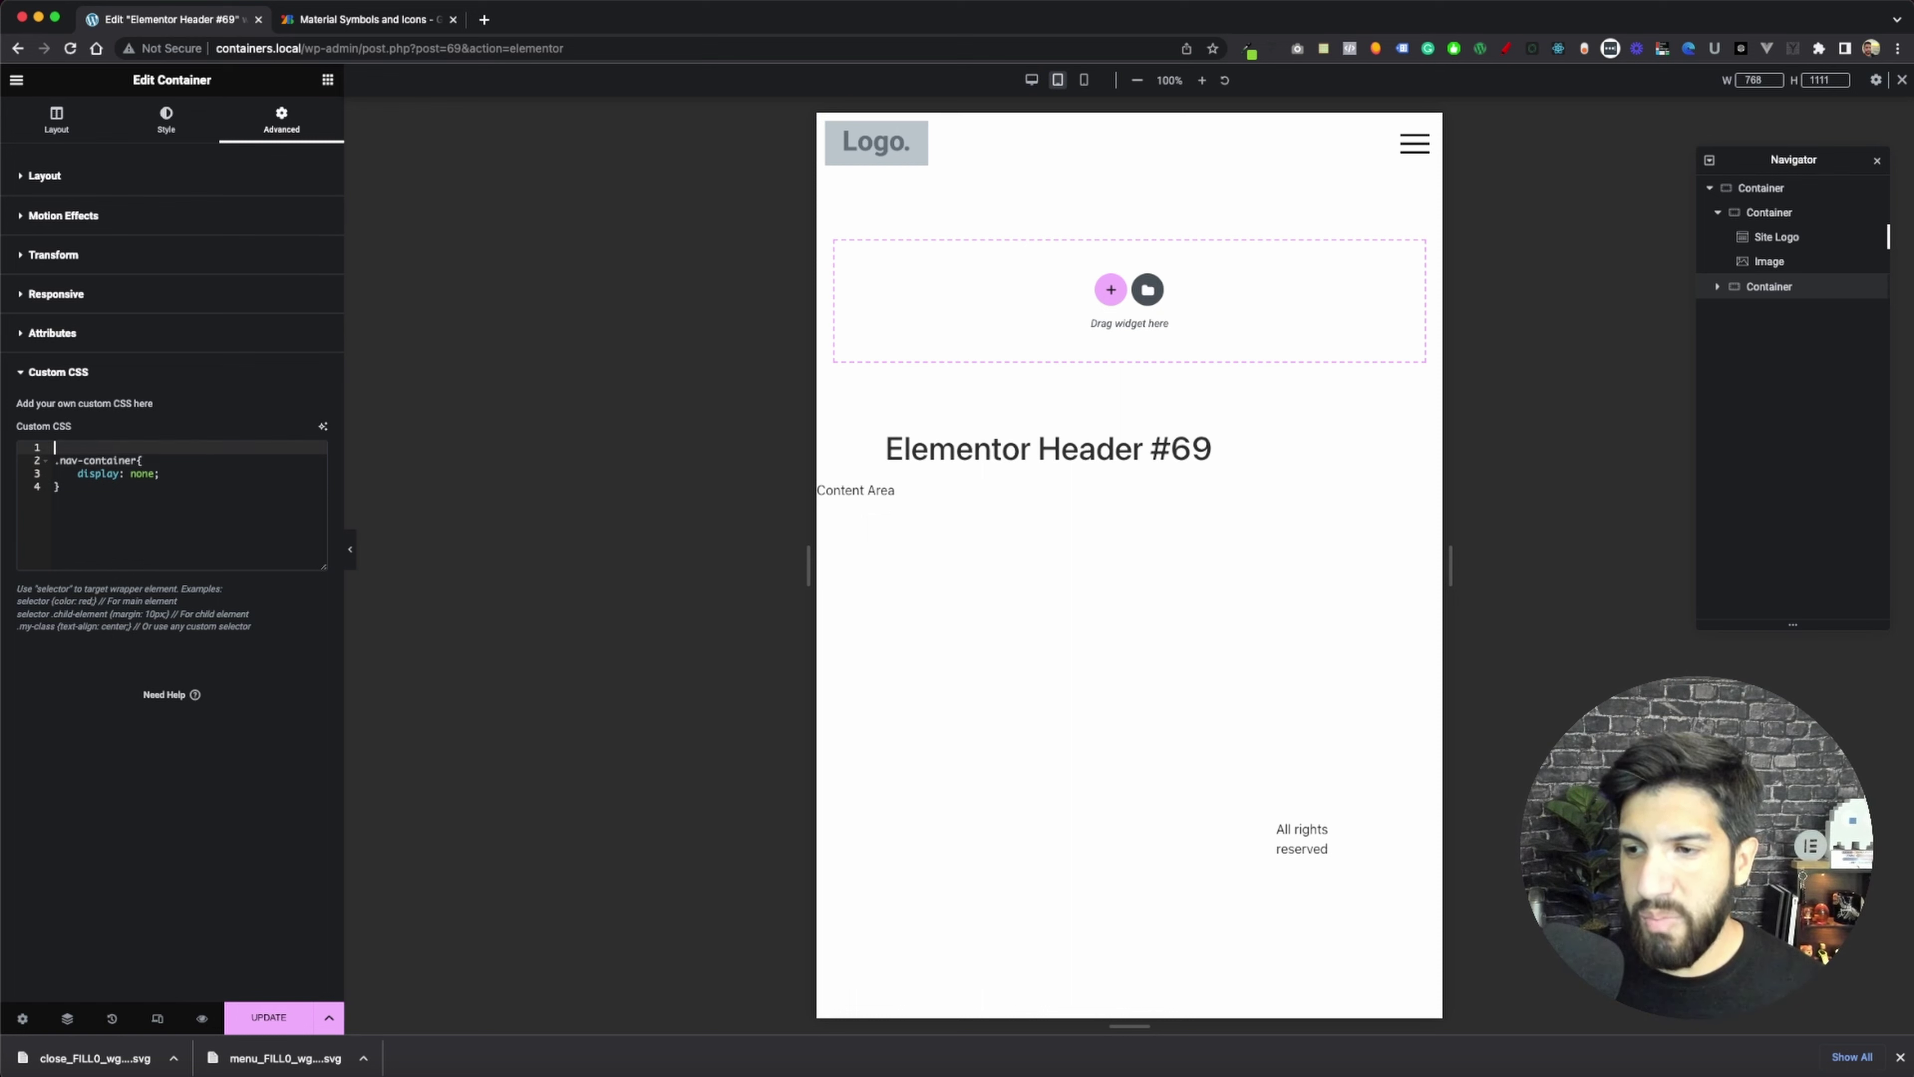
{"action": "type", "text": "@"}
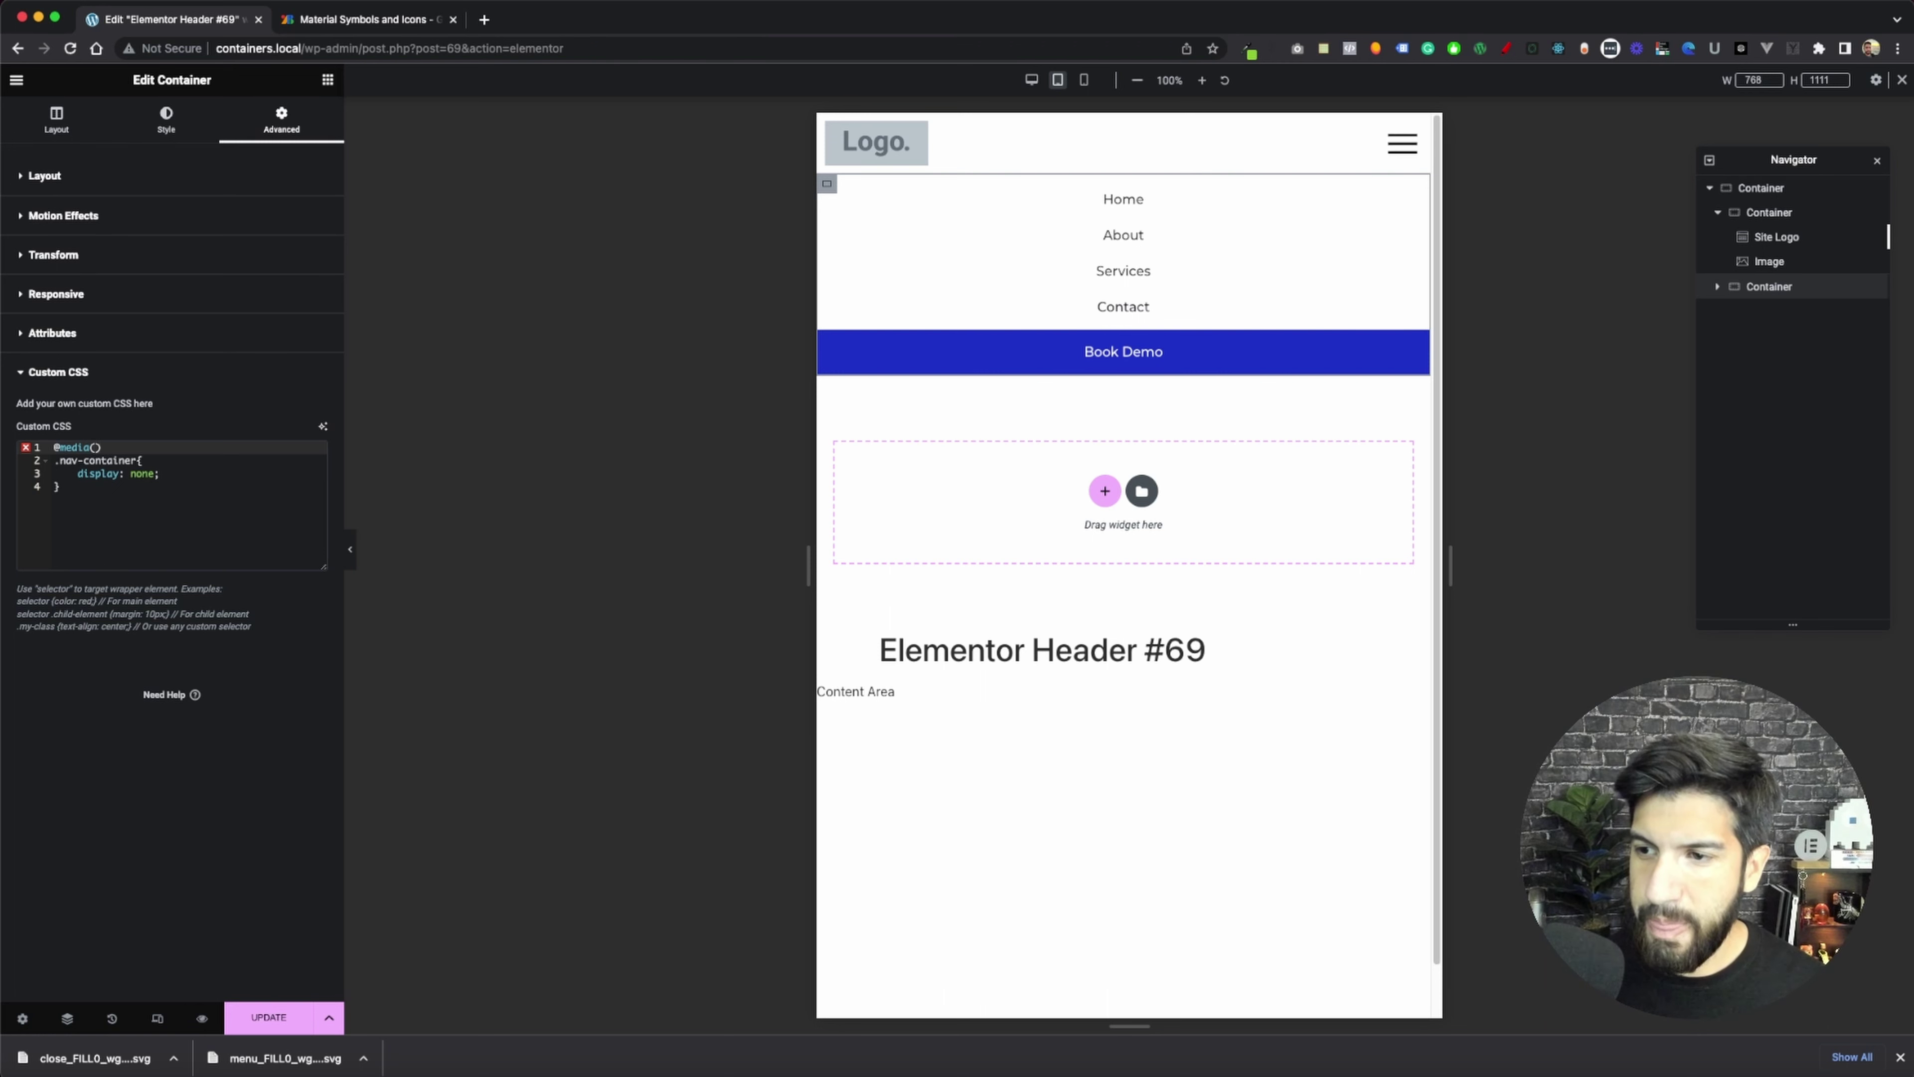
{"action": "type", "text": "media(max-width:1024px"}
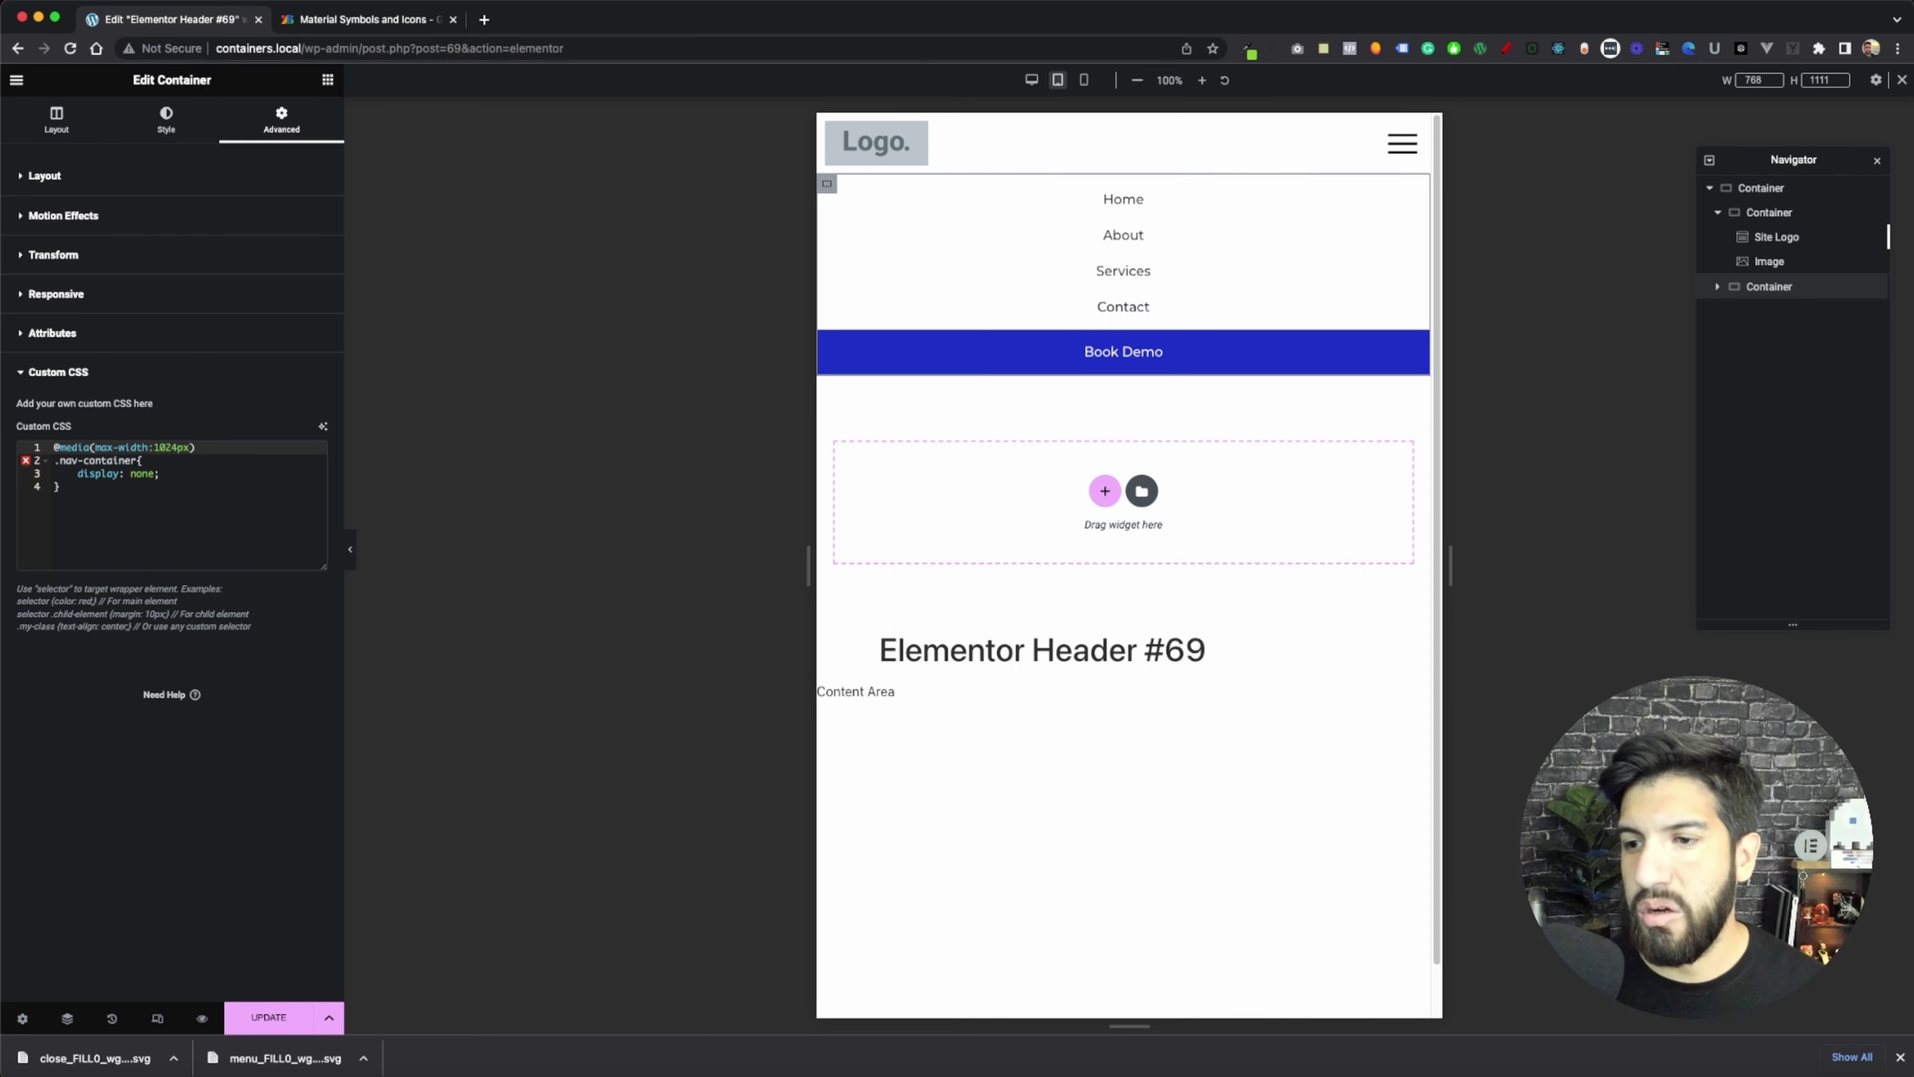
{"action": "type", "text": "{"}
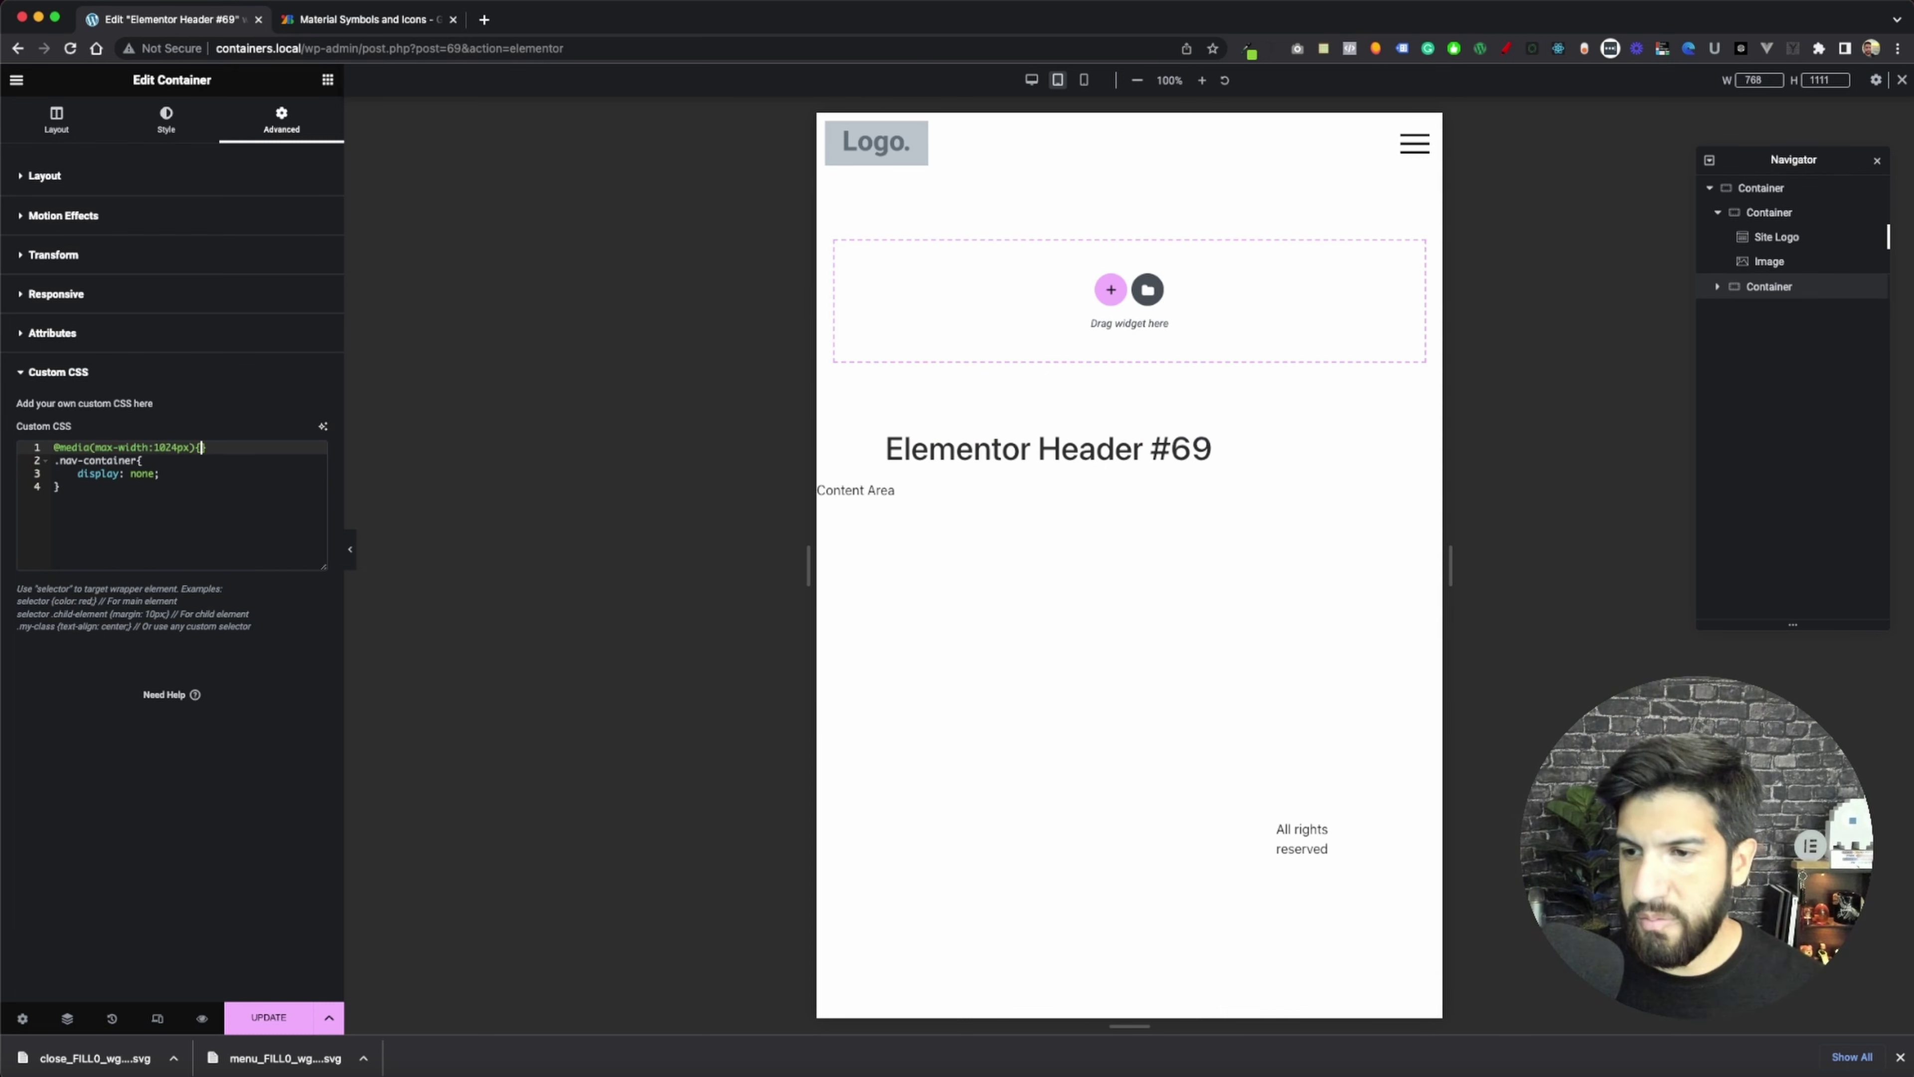
{"action": "key", "text": "Return"}
- Move the .nav-container display: none; rule inside the media query block and check the header in desktop view
{"action": "left_click", "coordinate": [46, 497]}
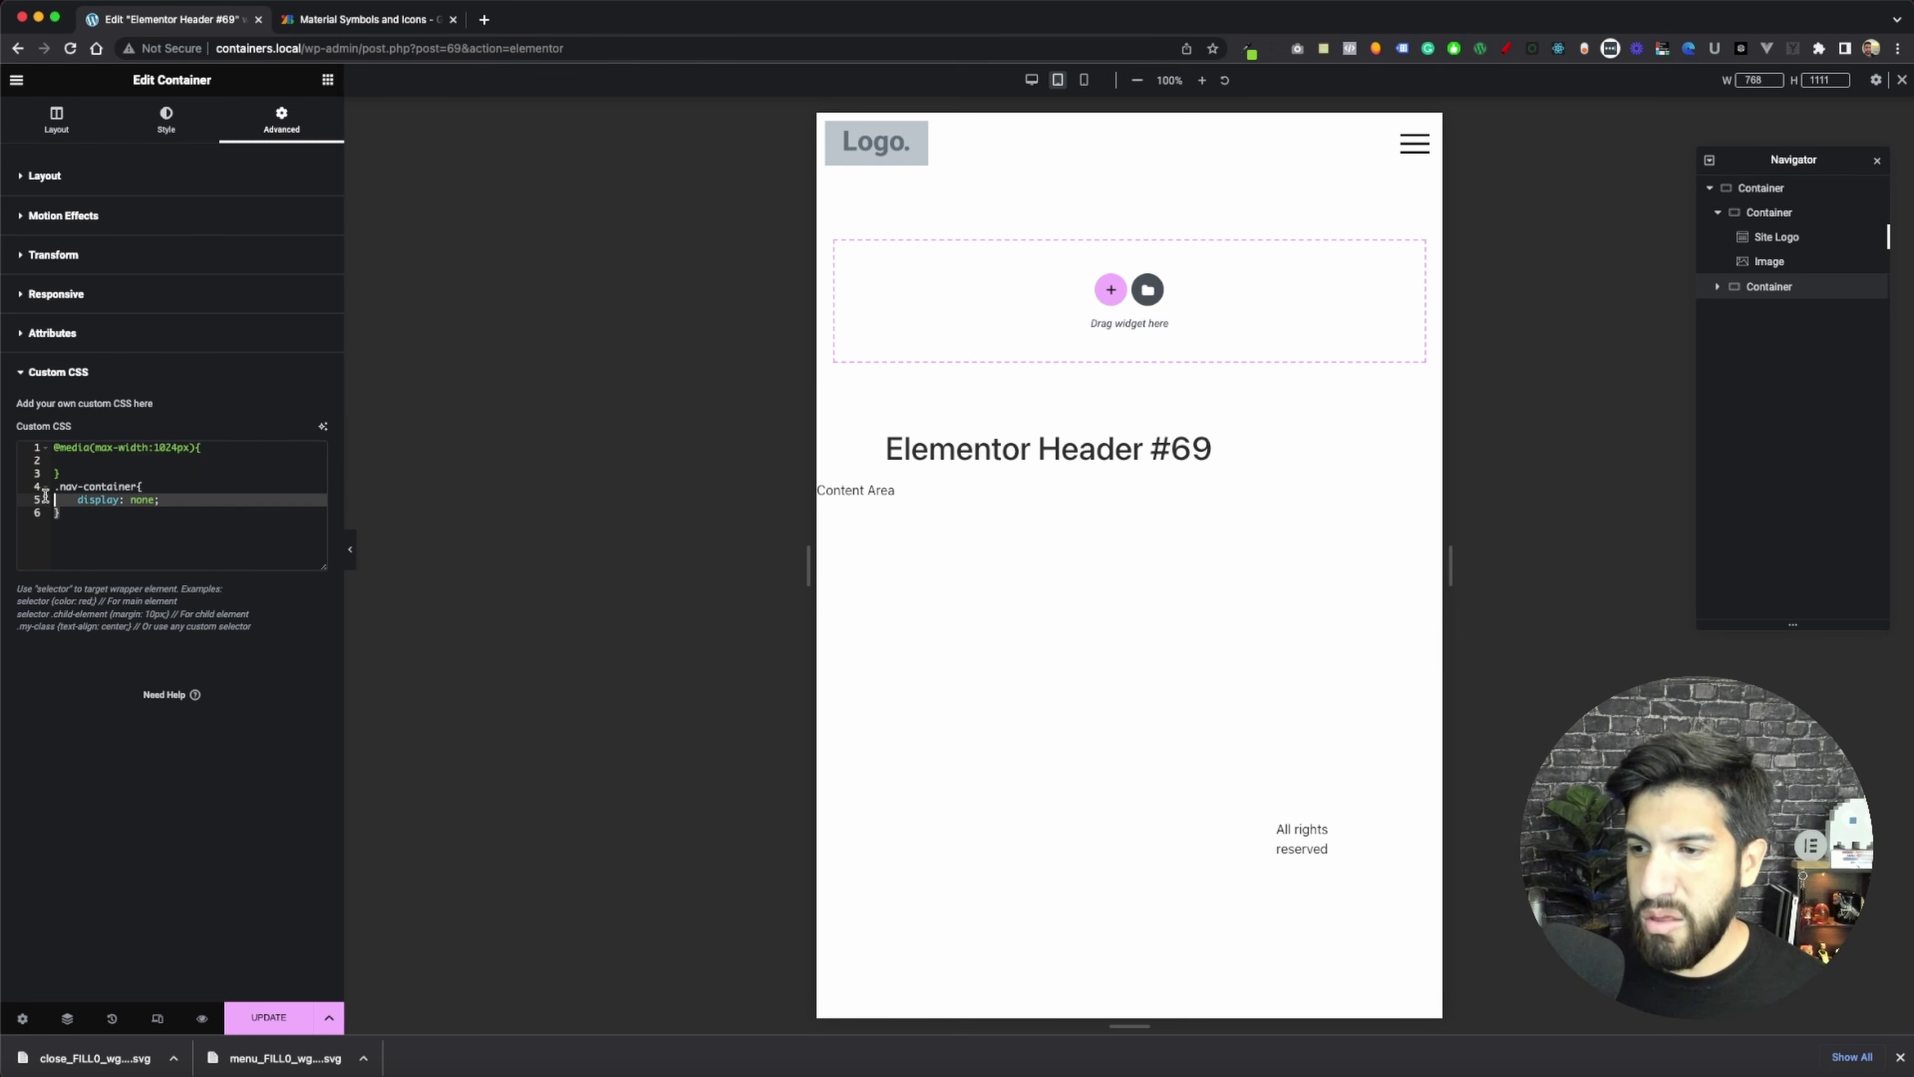
{"action": "left_click_drag", "start_coordinate": [46, 498], "coordinate": [46, 486]}
{"action": "key", "text": "BackSpace"}
{"action": "key", "text": "Delete"}
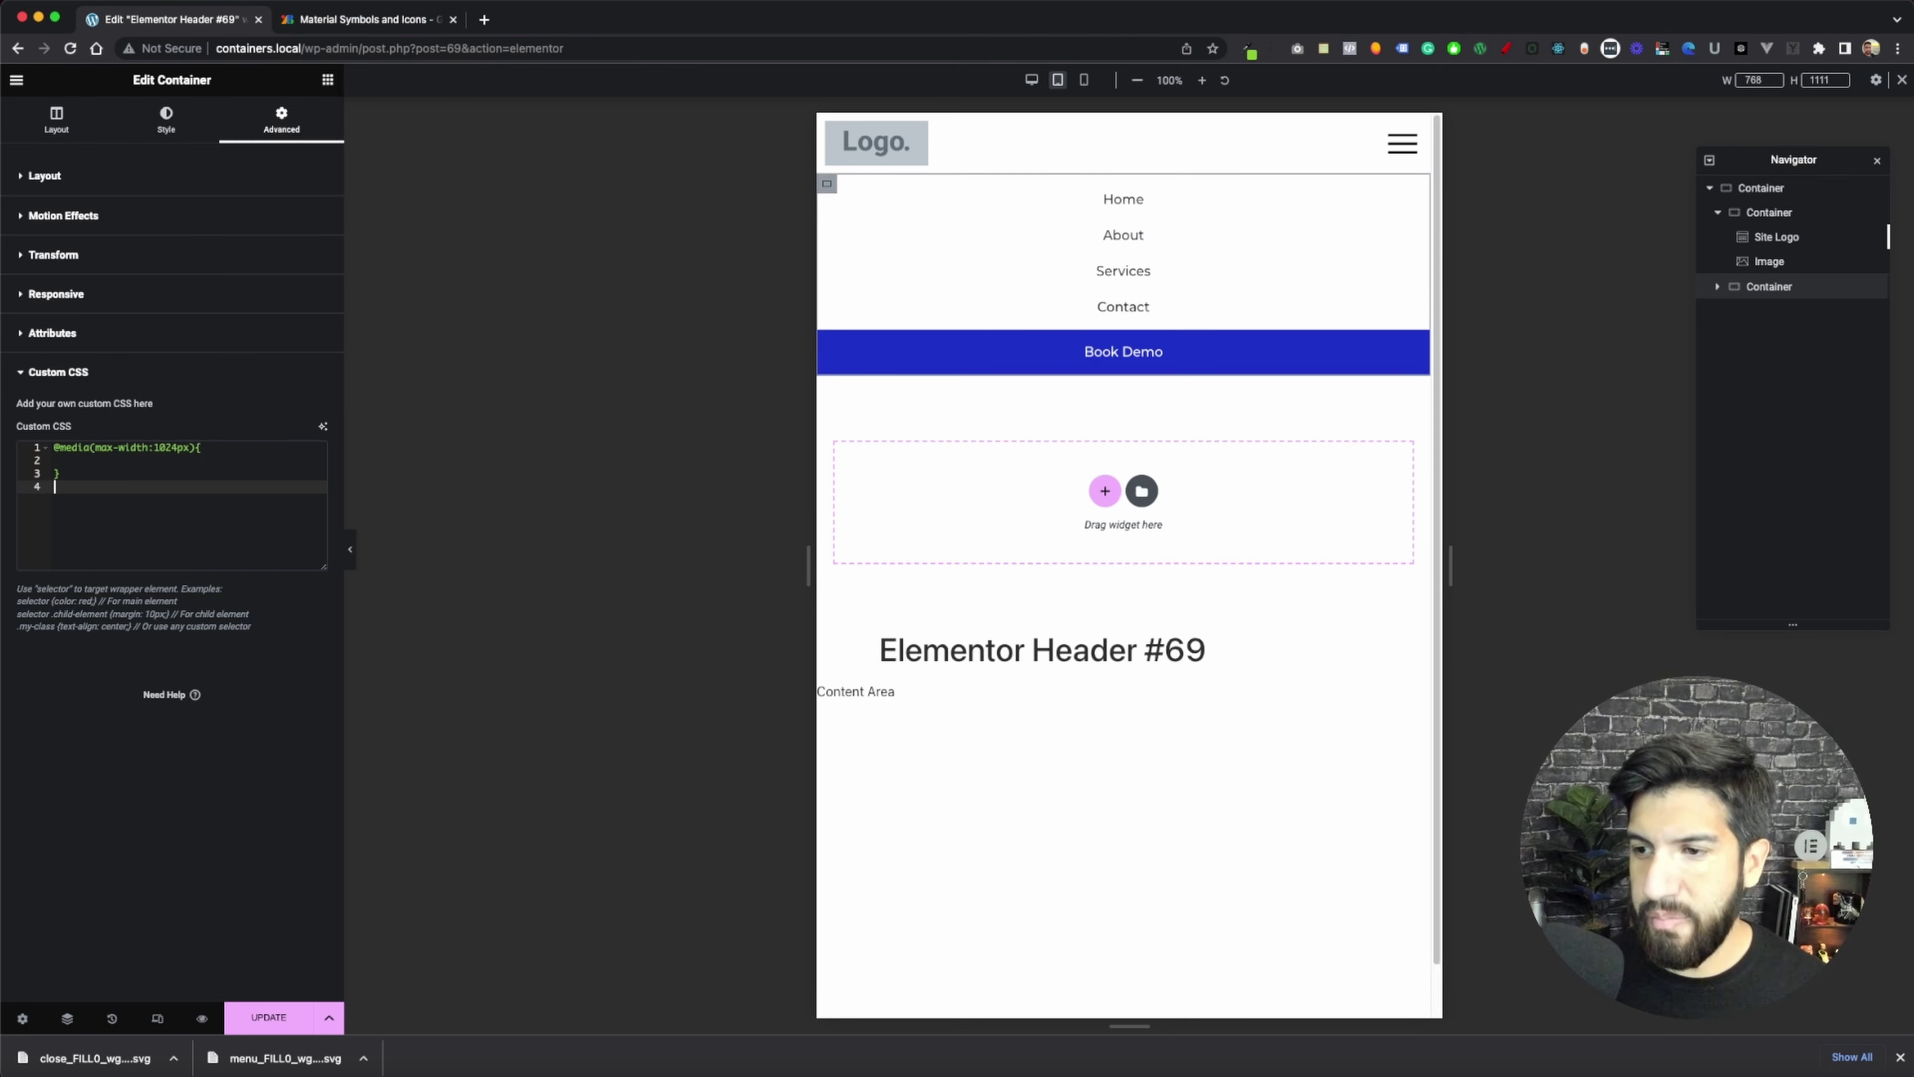
{"action": "left_click", "coordinate": [54, 460]}
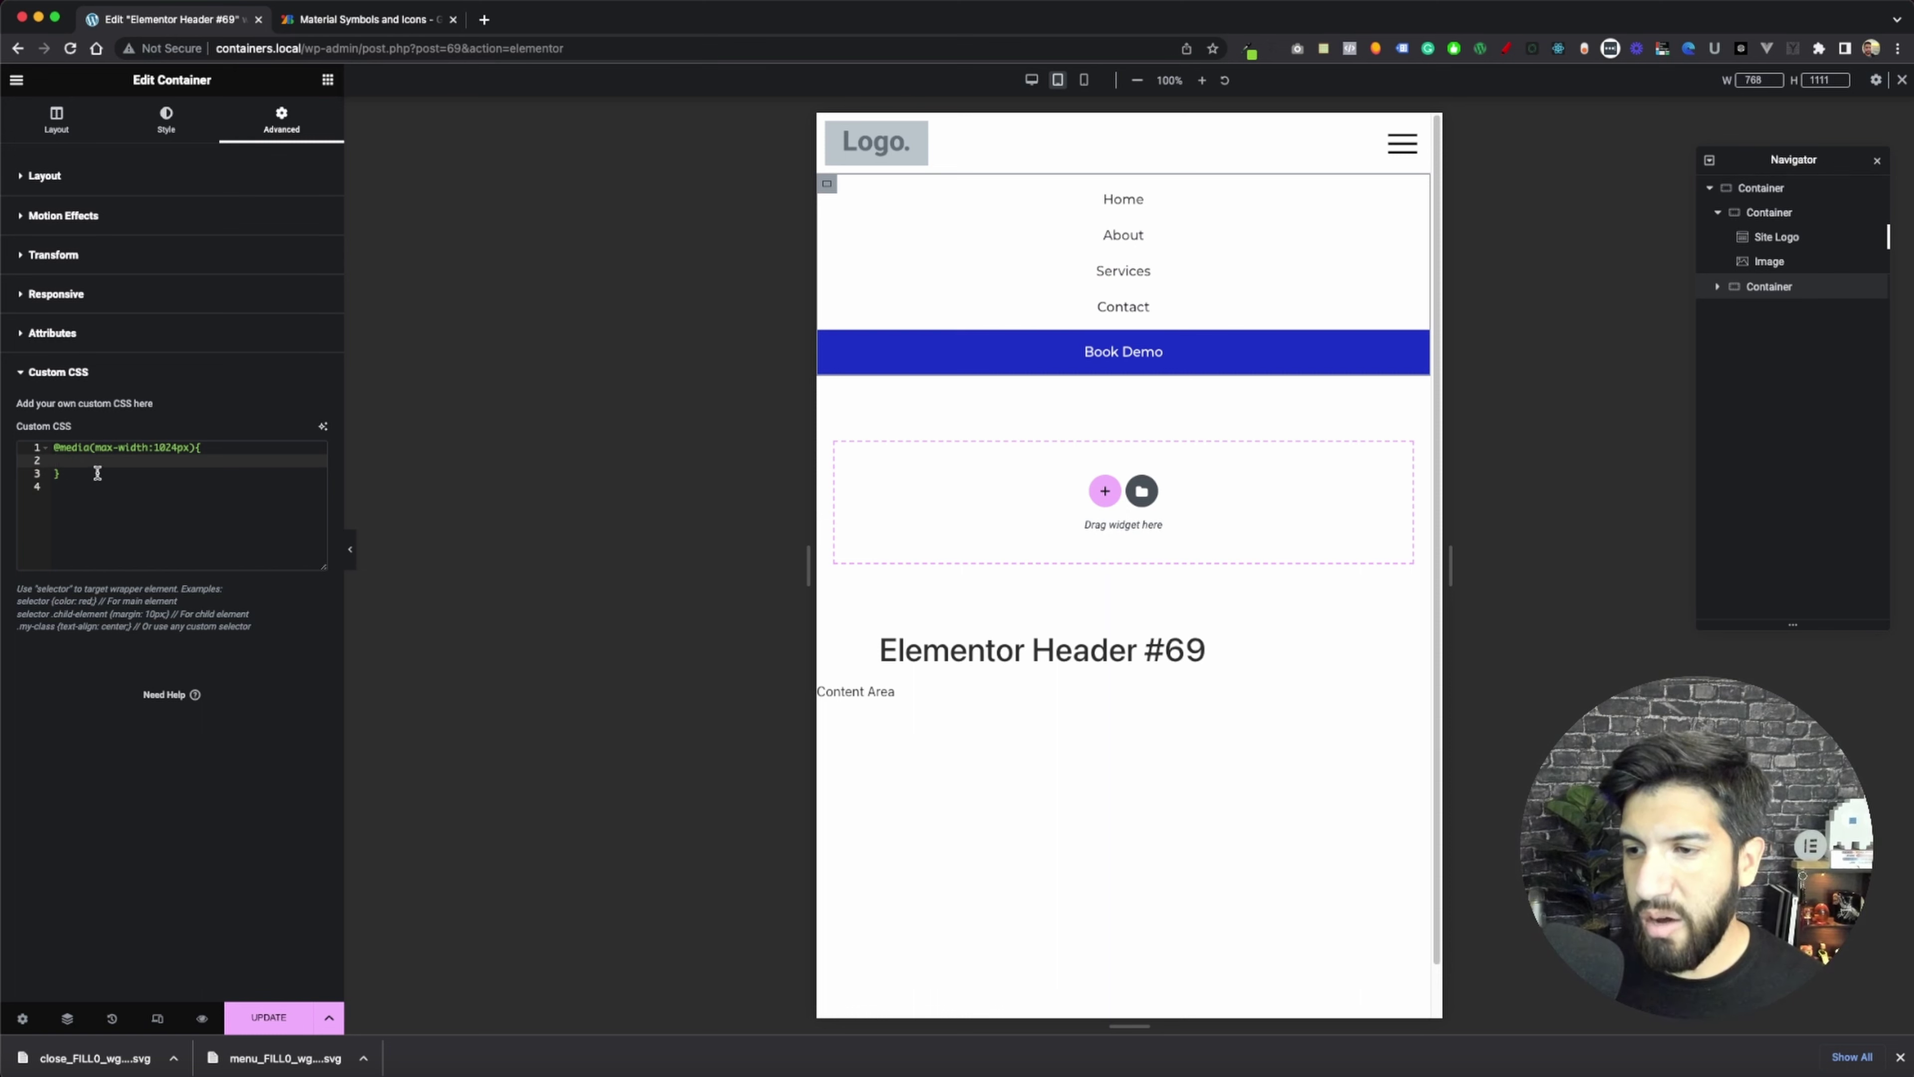
{"action": "type", "text": ".nav-container{     display: none; }"}
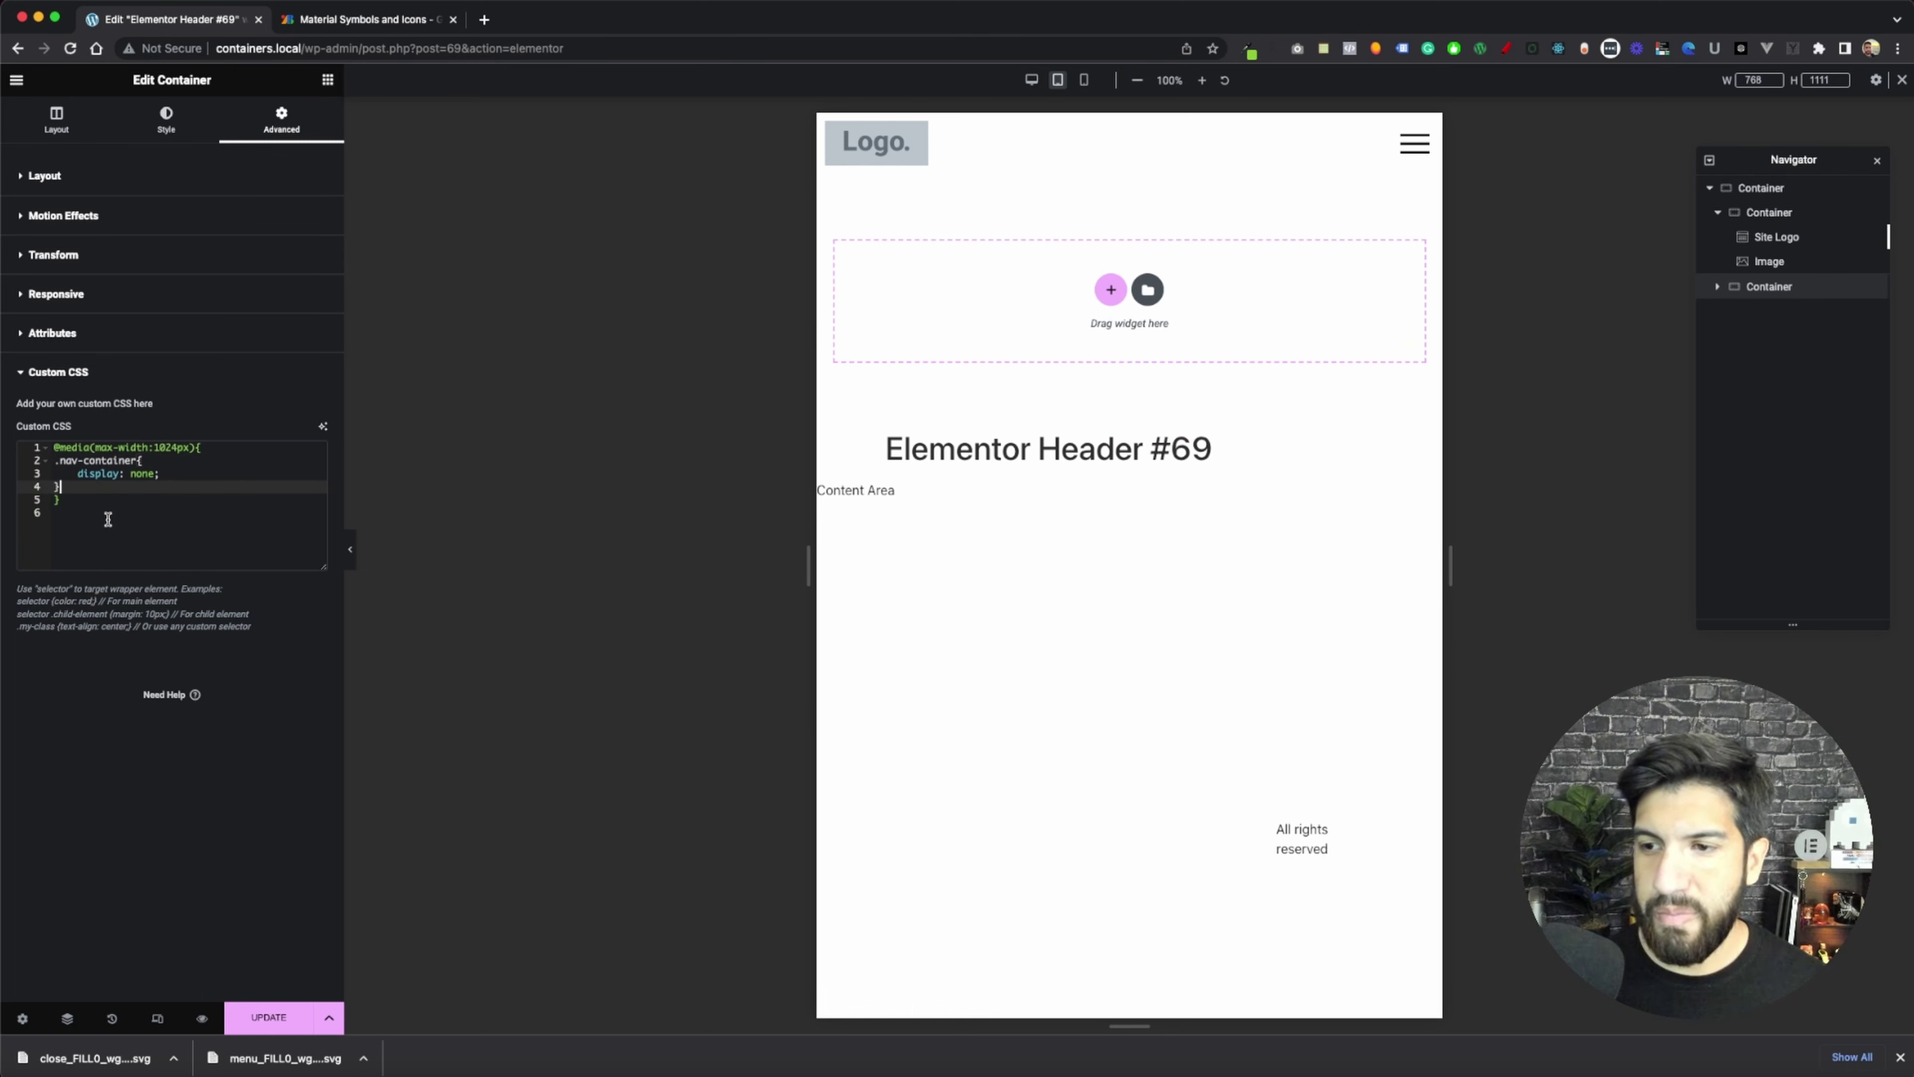
{"action": "left_click_drag", "start_coordinate": [108, 519], "coordinate": [27, 437]}
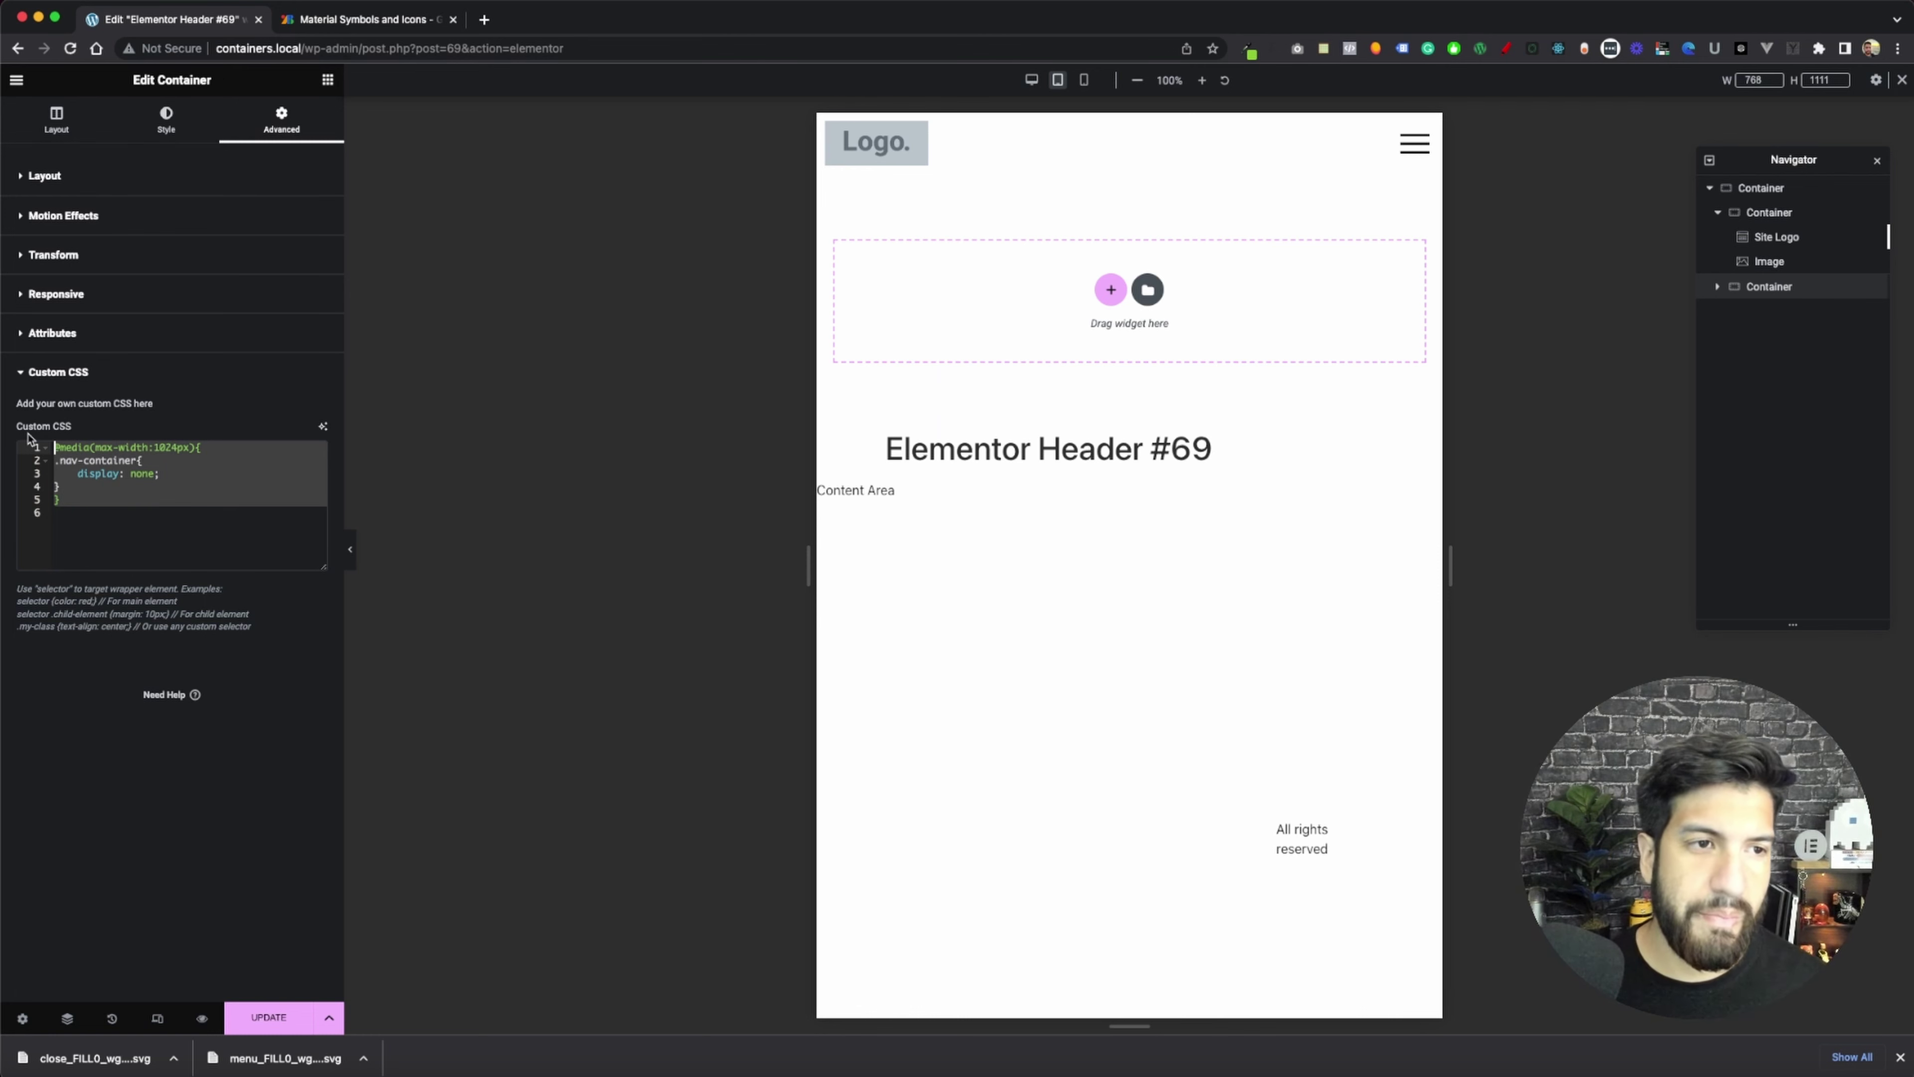
{"action": "left_click", "coordinate": [1042, 84]}
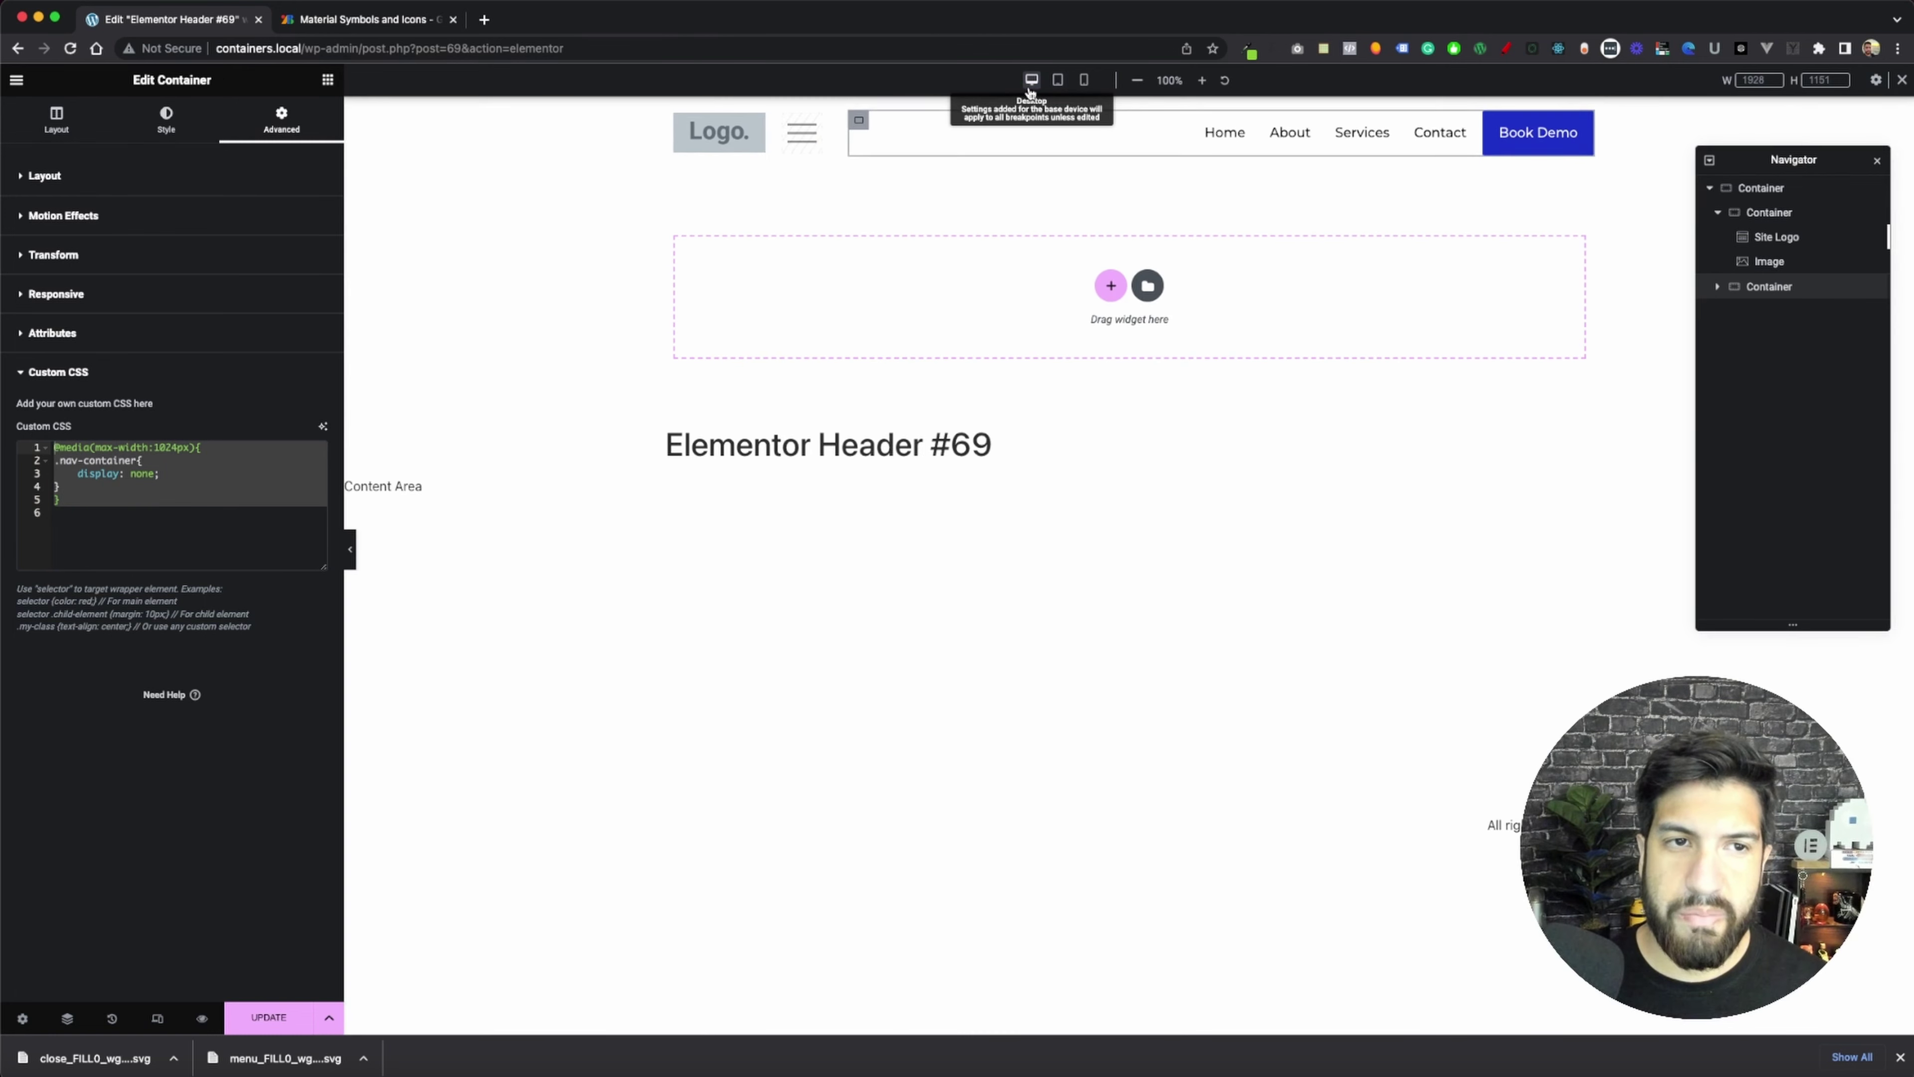
- Check the header in tablet and mobile views, and save it with the CSS class nav-icon assigned to the hamburger image
{"action": "left_click", "coordinate": [1057, 81]}
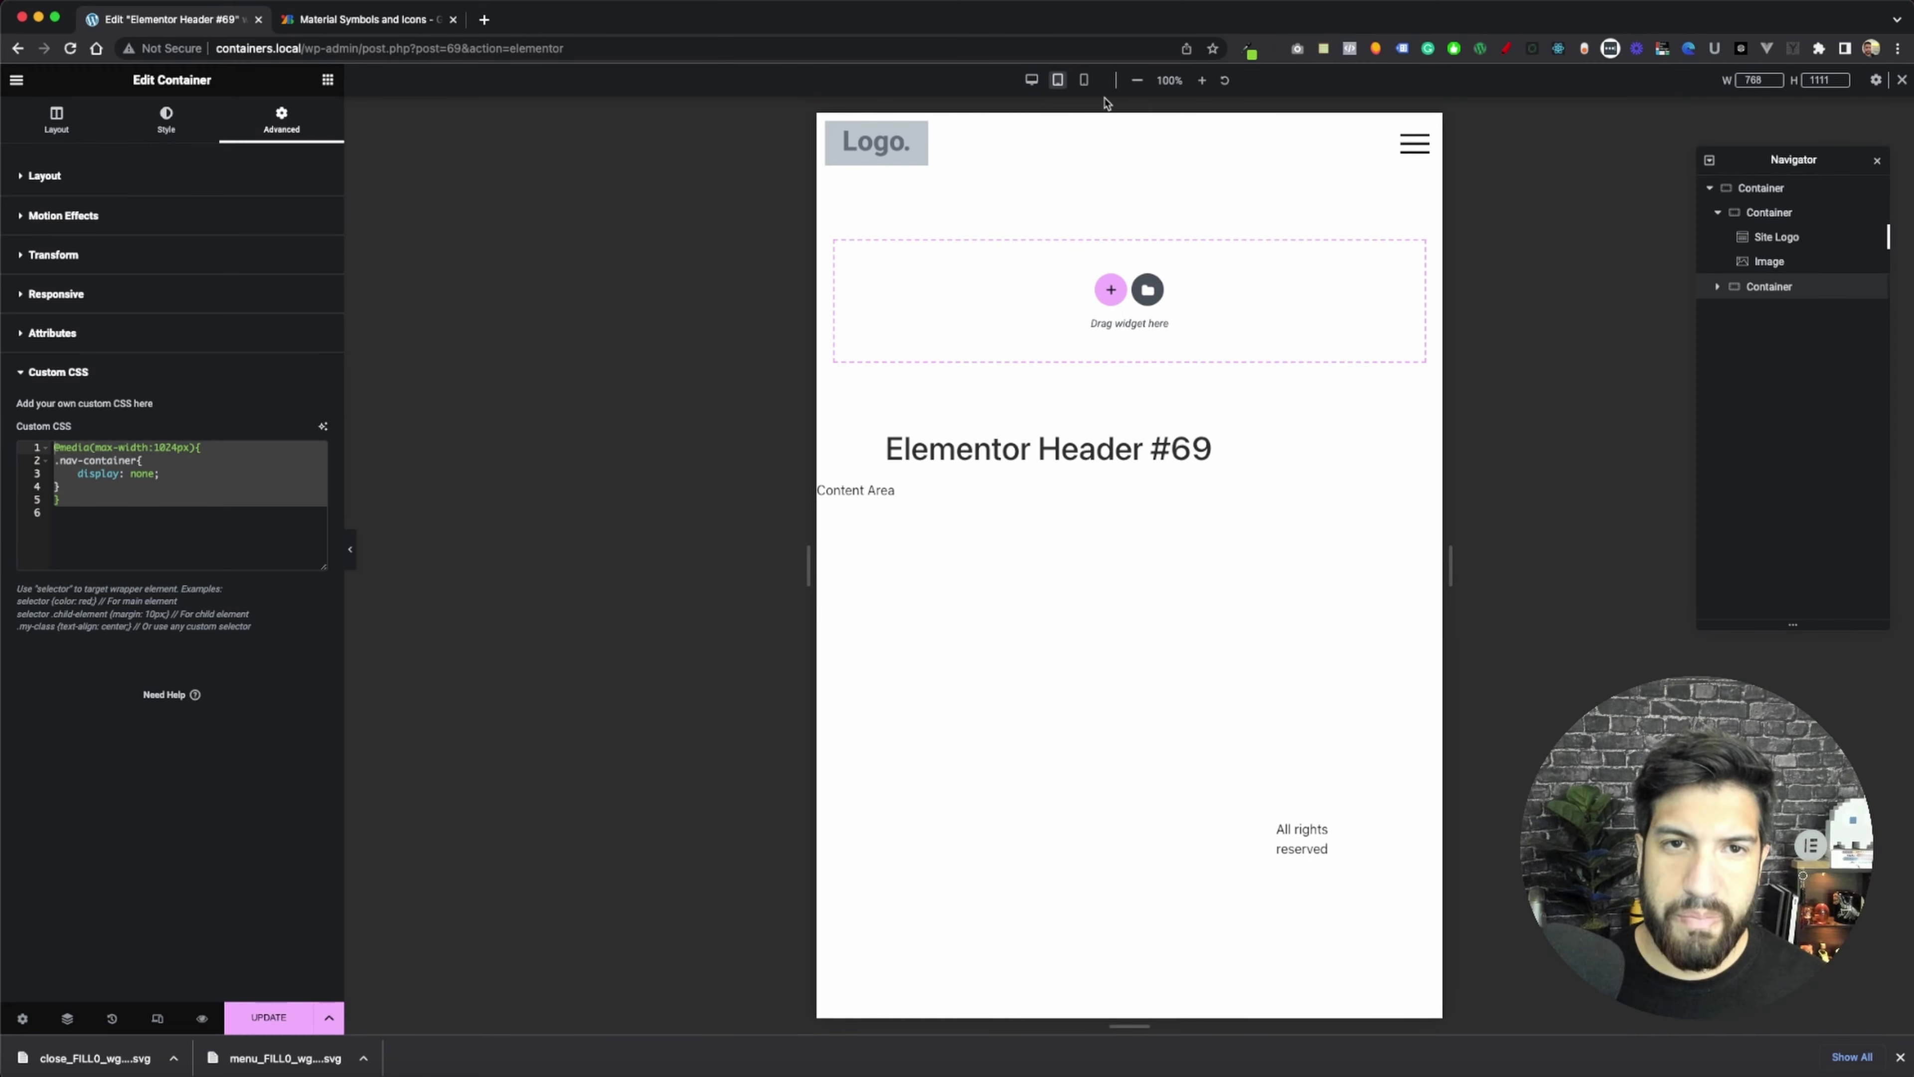
{"action": "left_click", "coordinate": [1085, 81]}
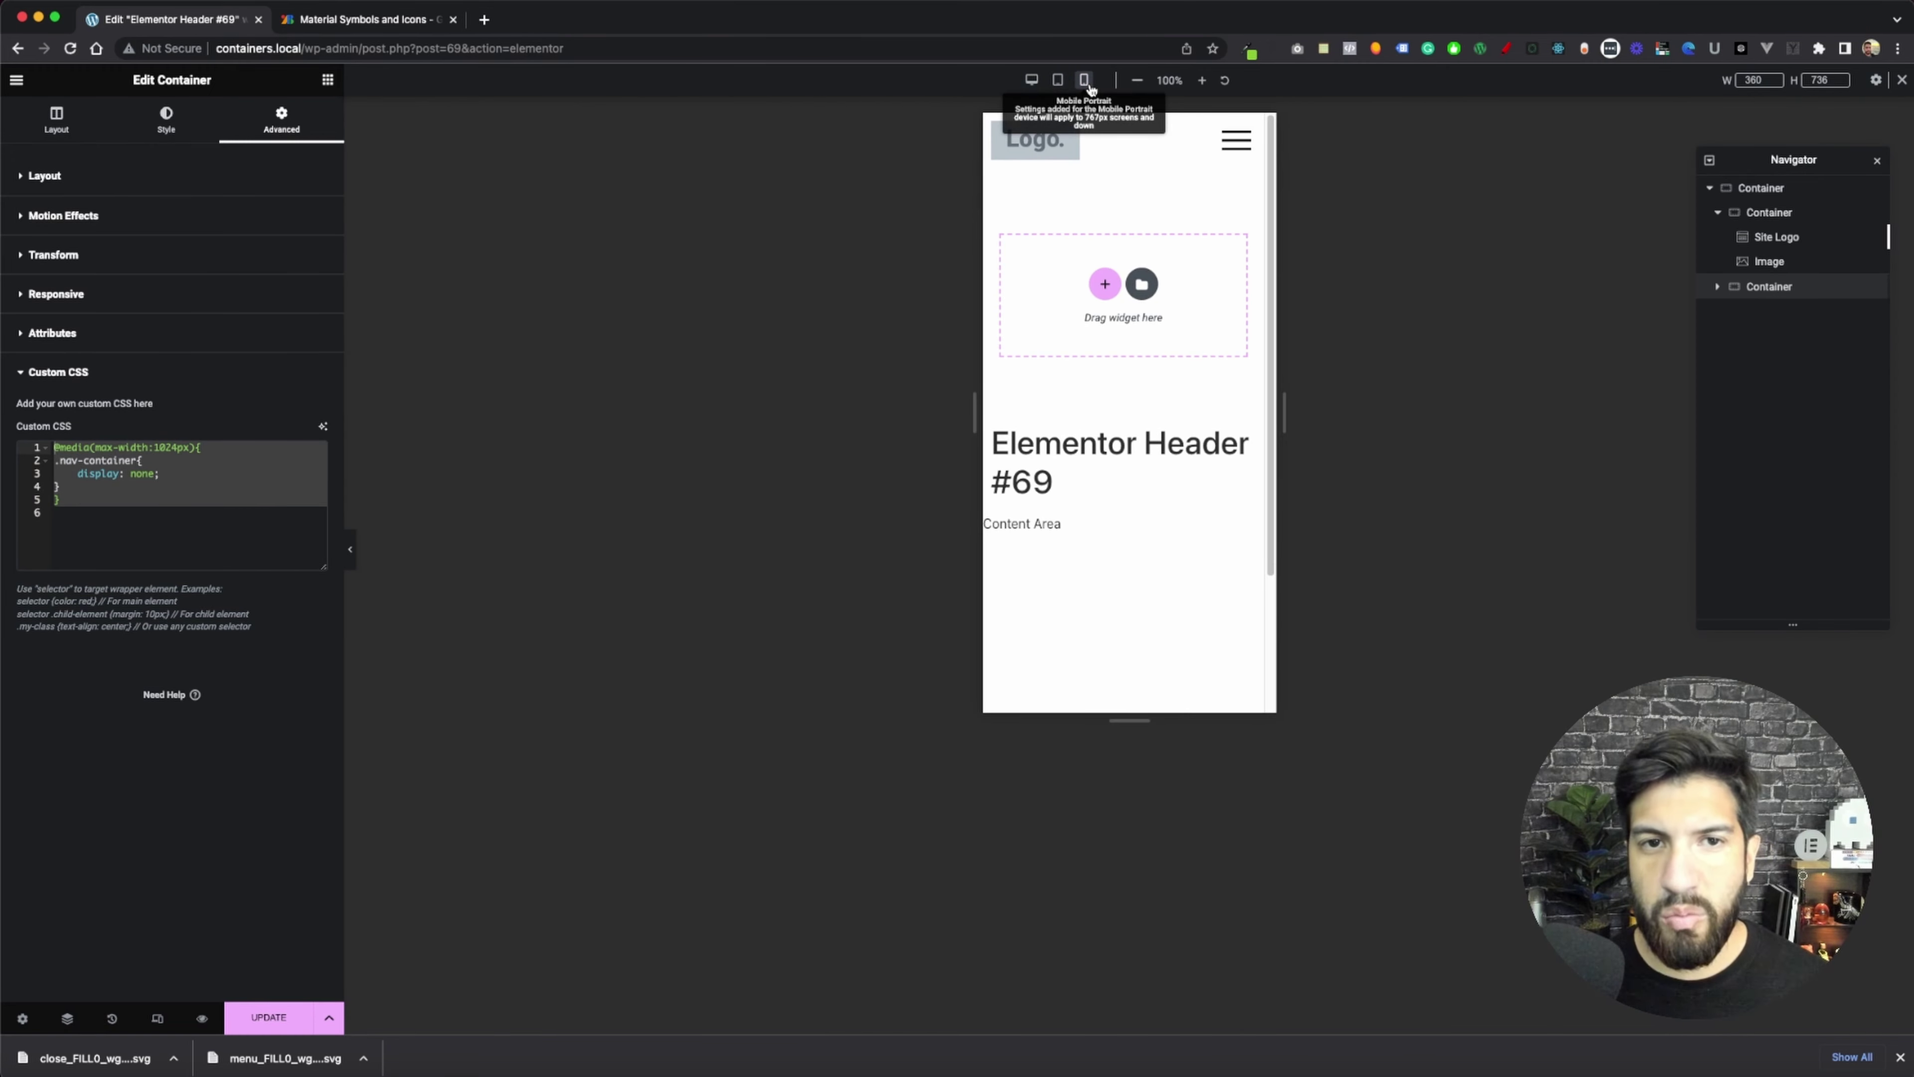
{"action": "left_click", "coordinate": [1057, 80]}
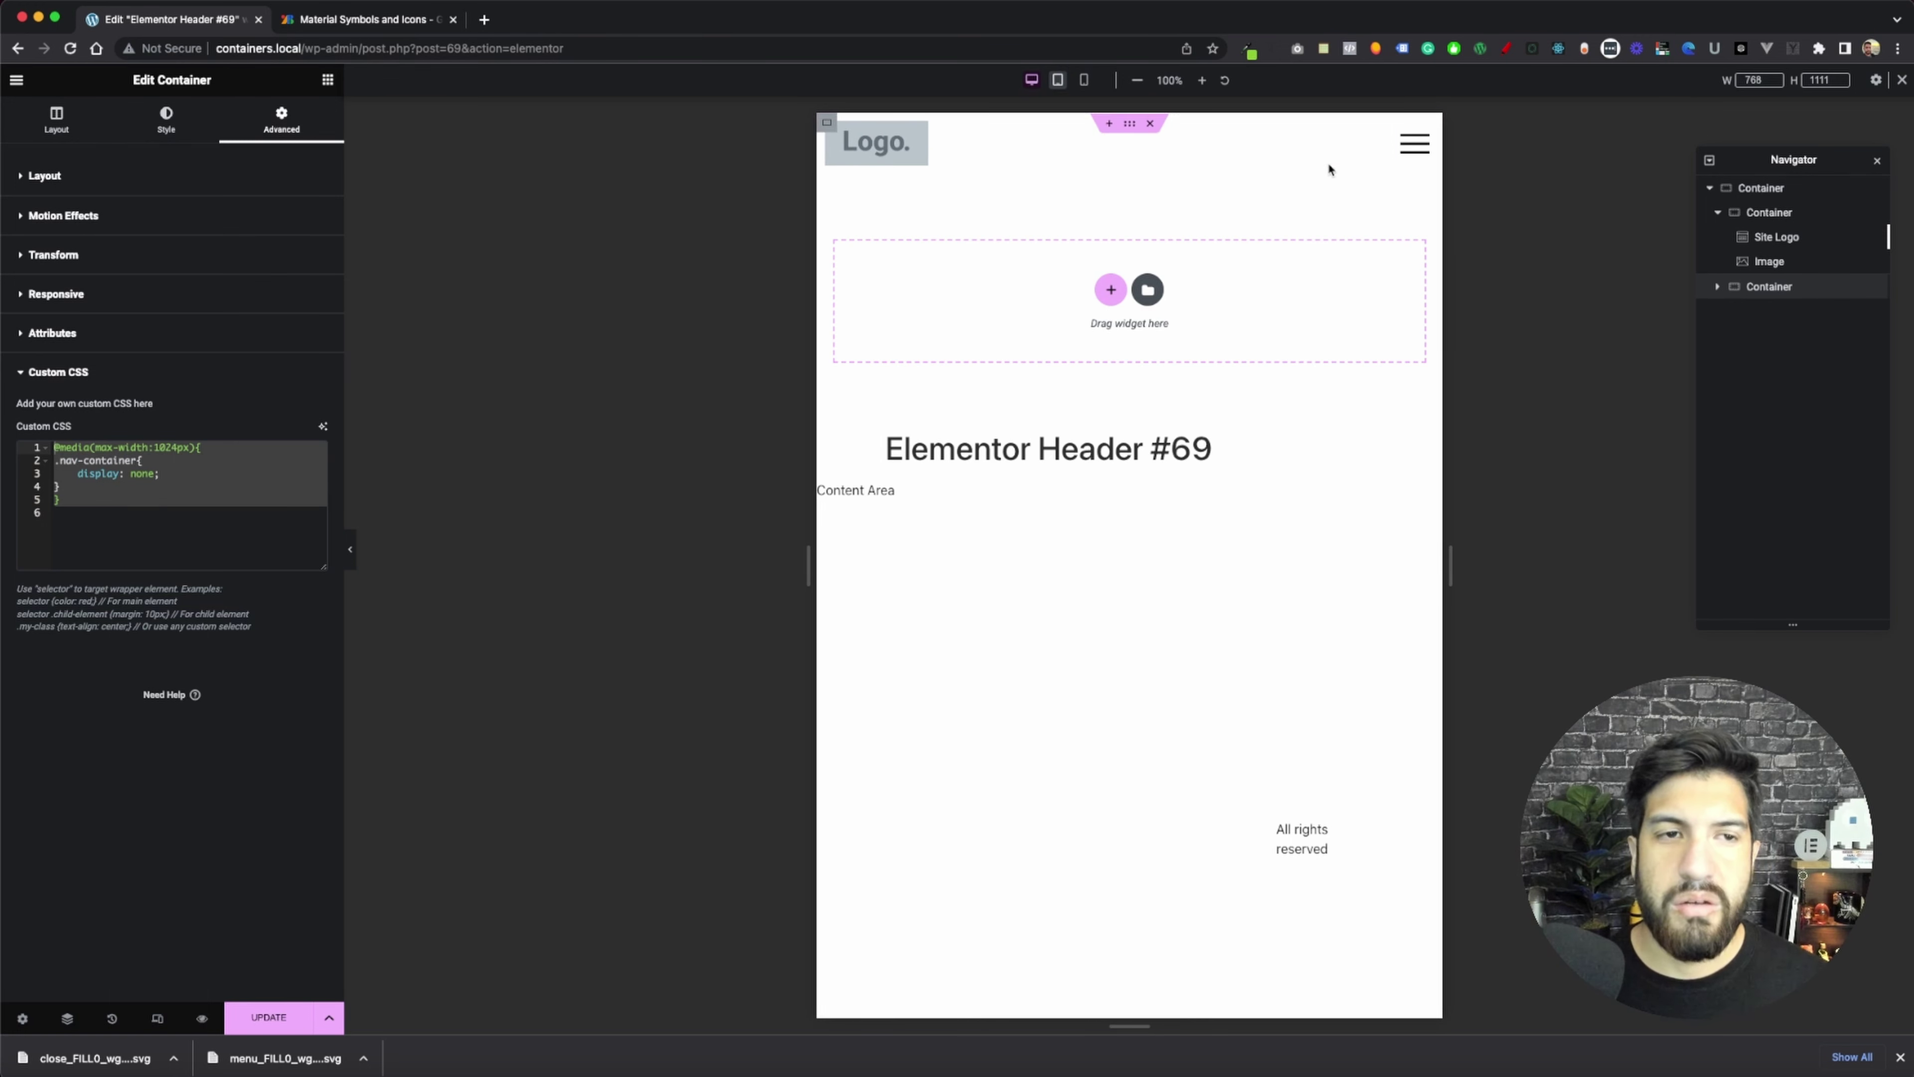
{"action": "left_click", "coordinate": [1429, 141]}
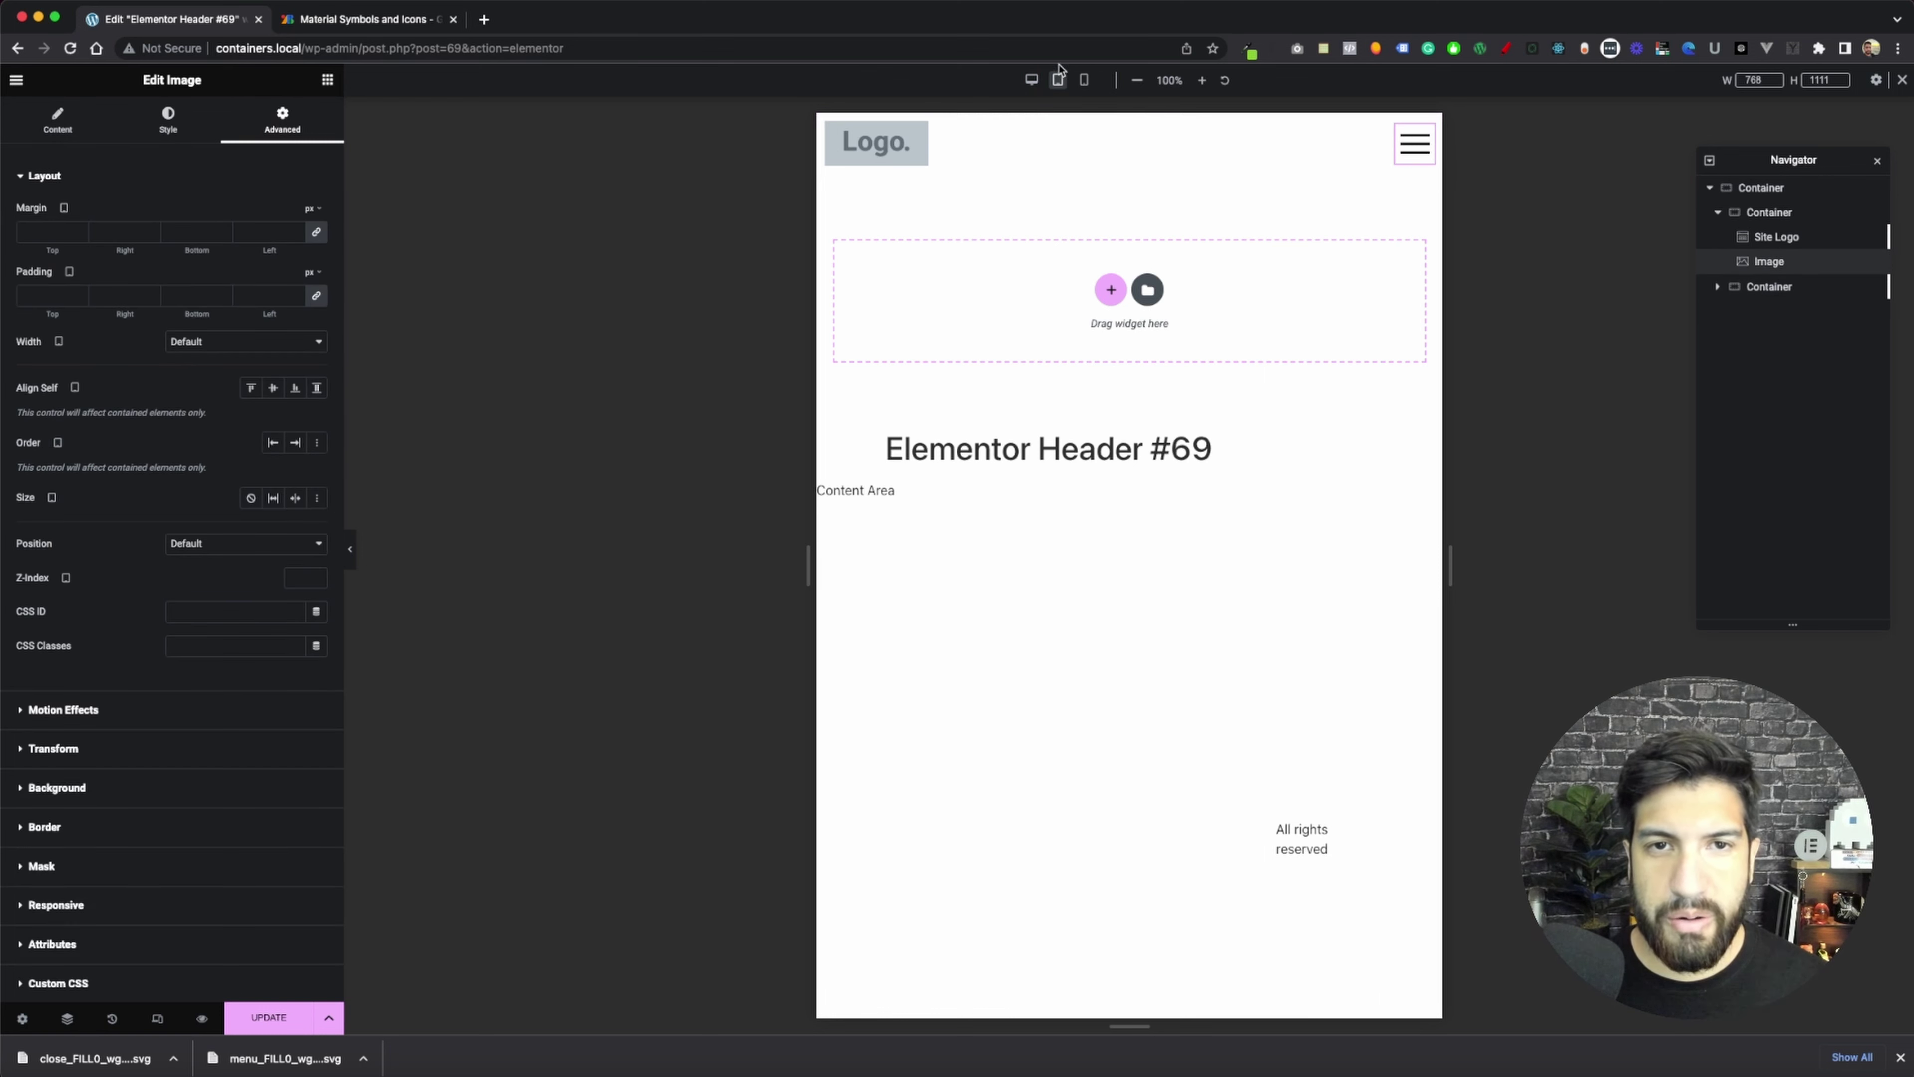
{"action": "left_click", "coordinate": [1032, 80]}
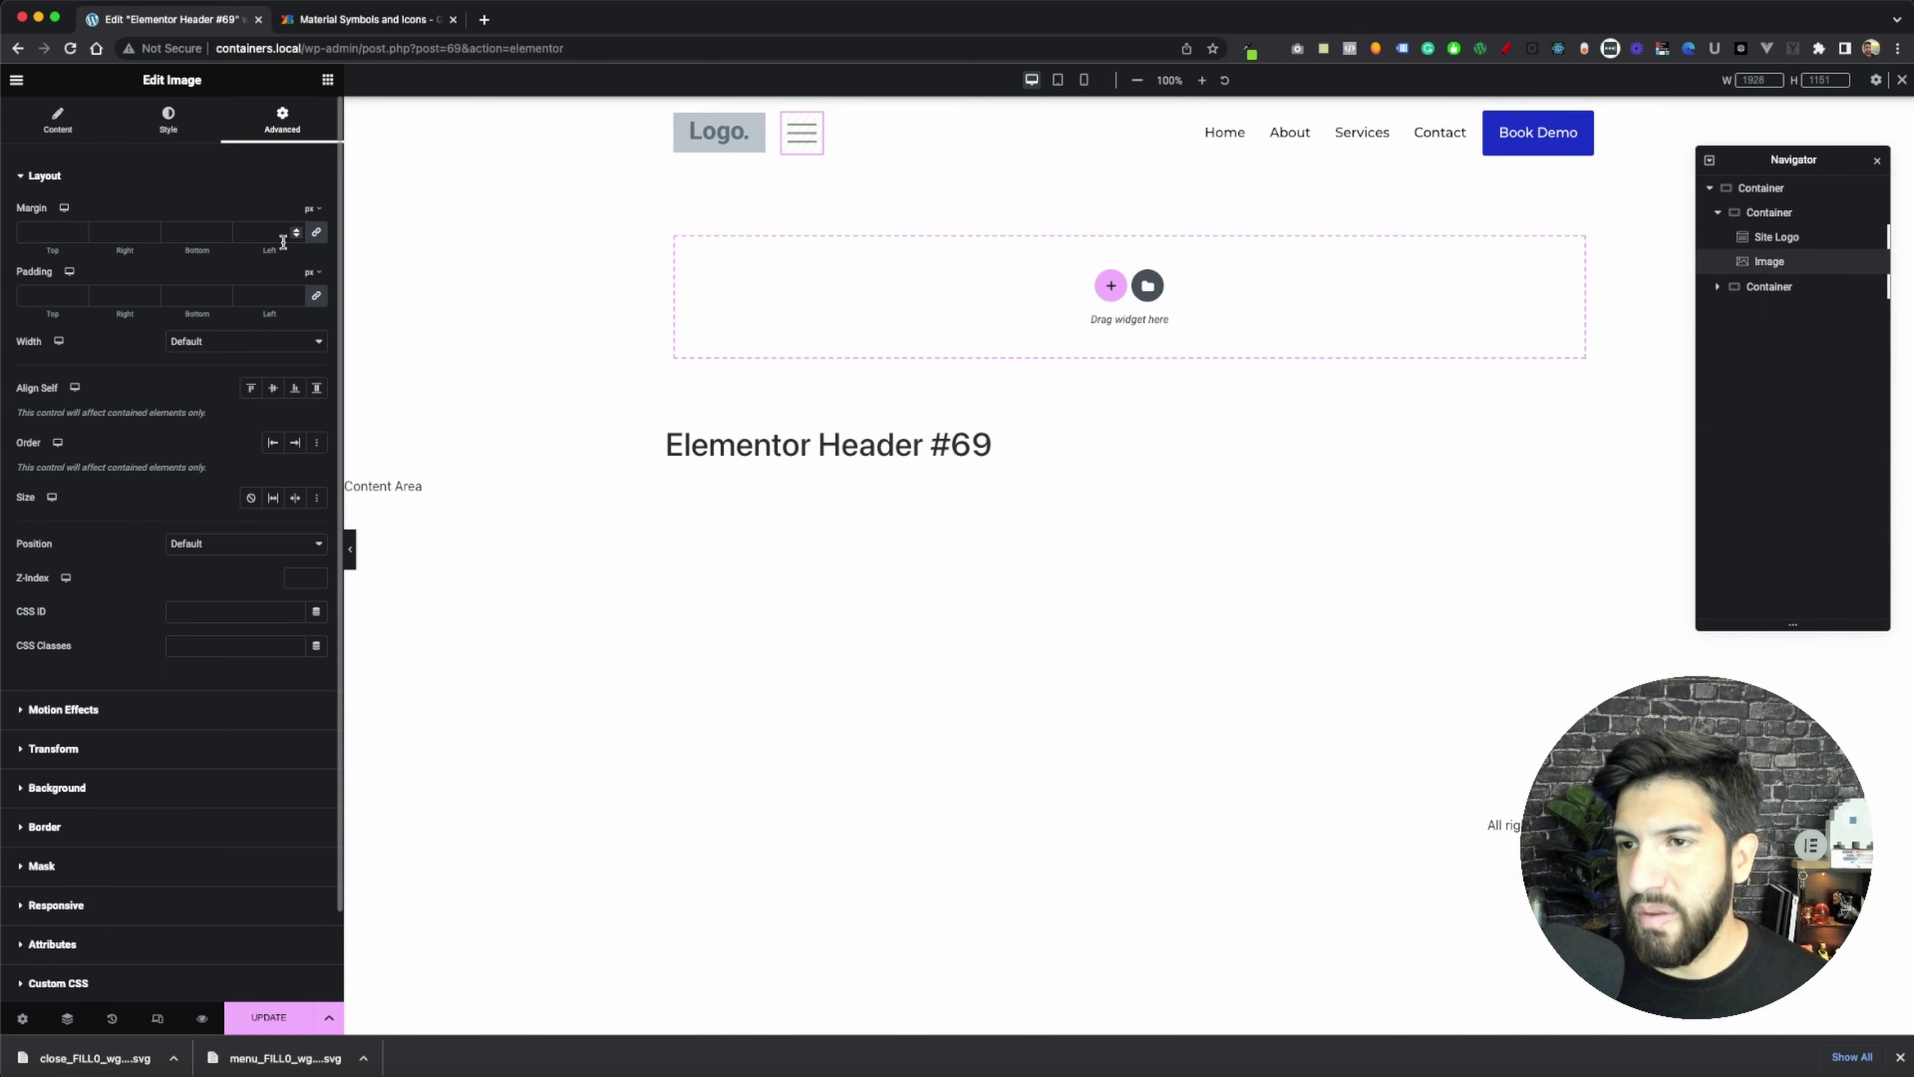
{"action": "left_click", "coordinate": [218, 640]}
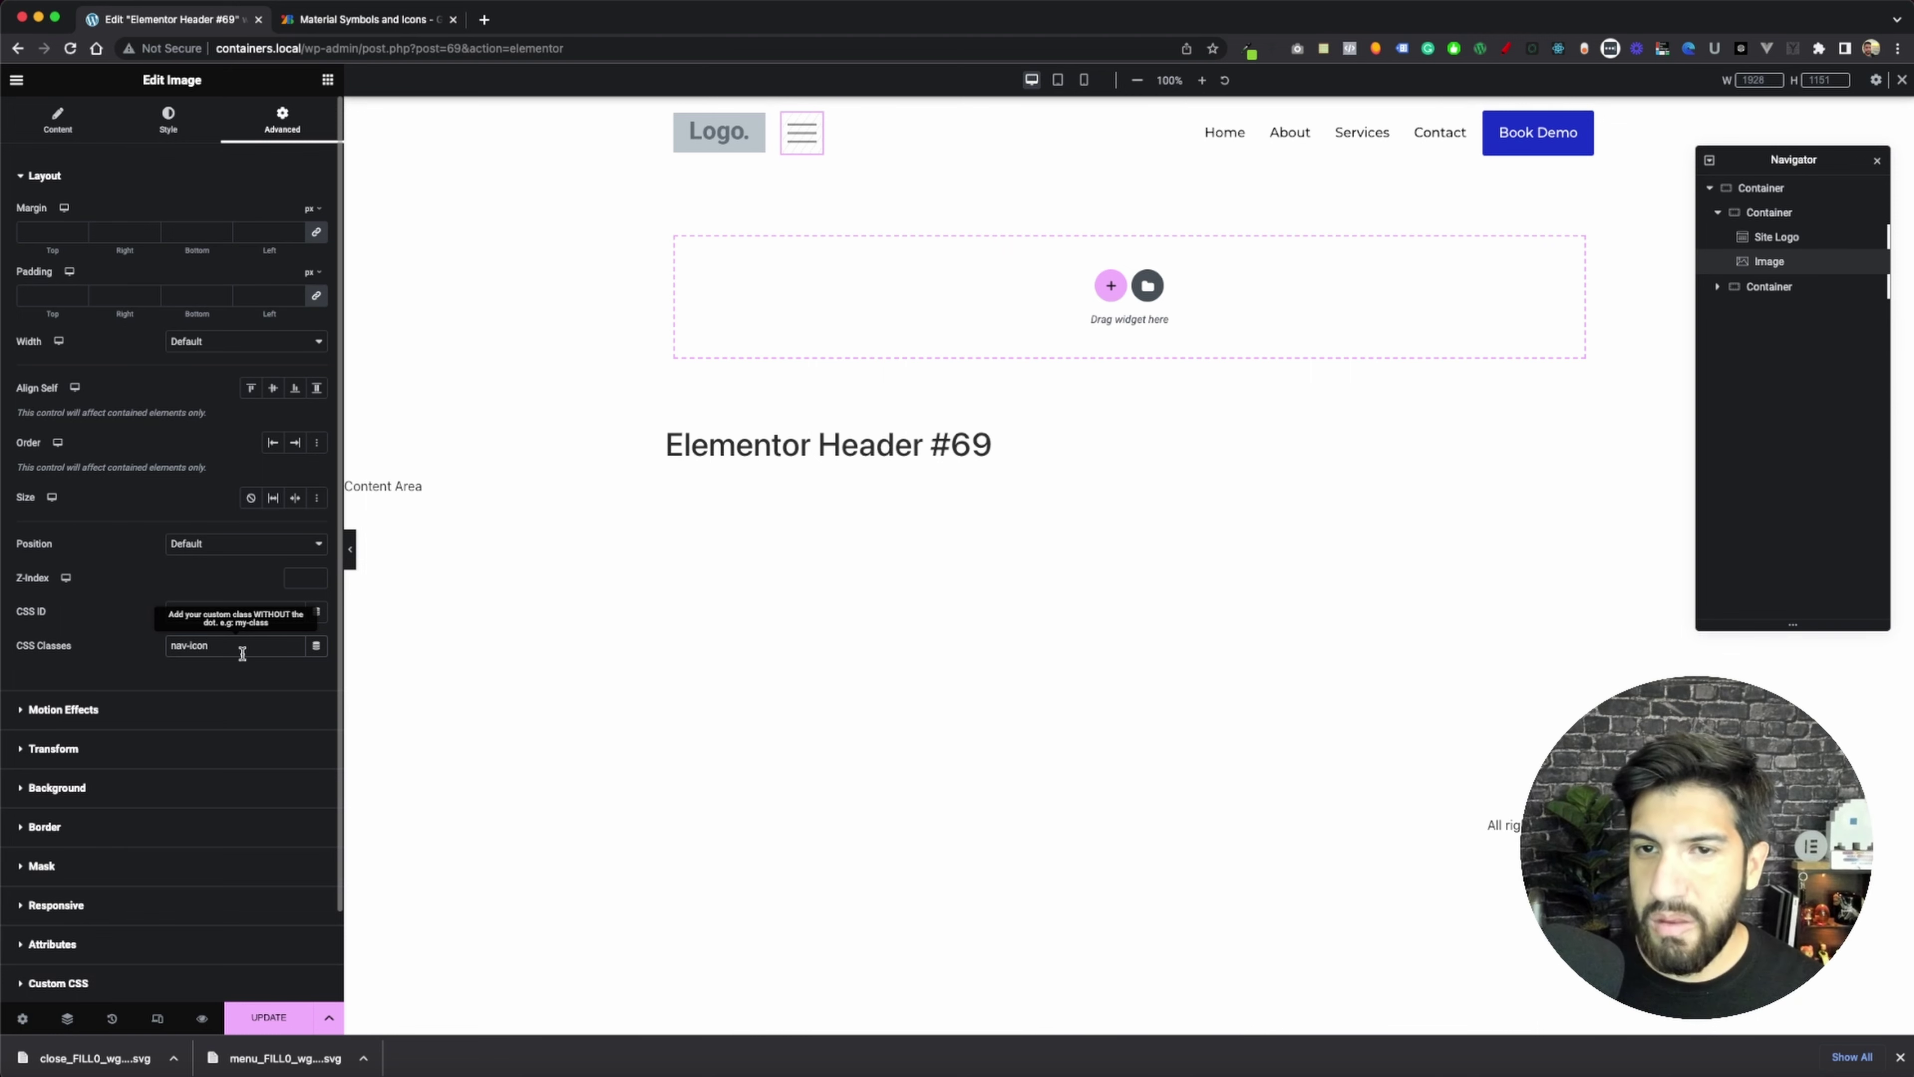
{"action": "key", "text": "super+s"}
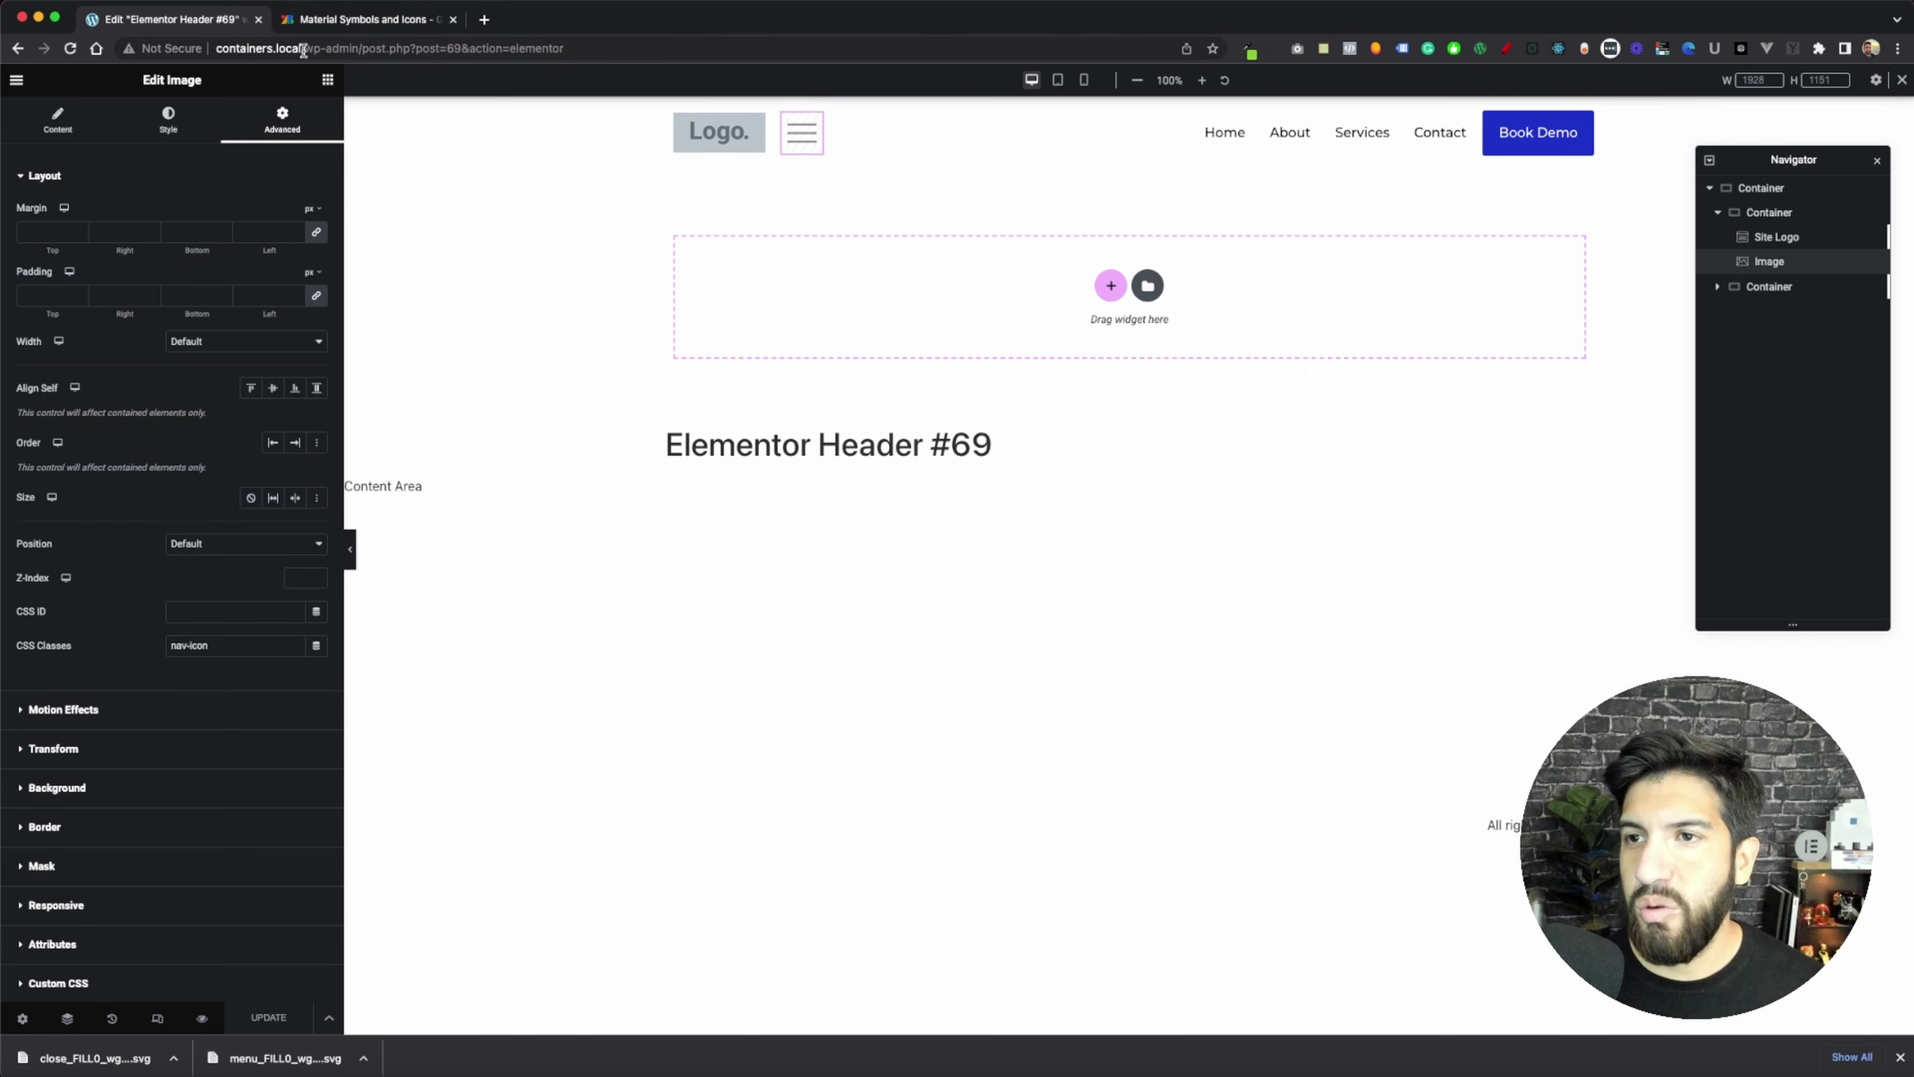
- Load containers.local in a new browser tab placed beside the header editor and close the Material Symbols tab
{"action": "double_click", "coordinate": [256, 49]}
{"action": "key", "text": "super+c"}
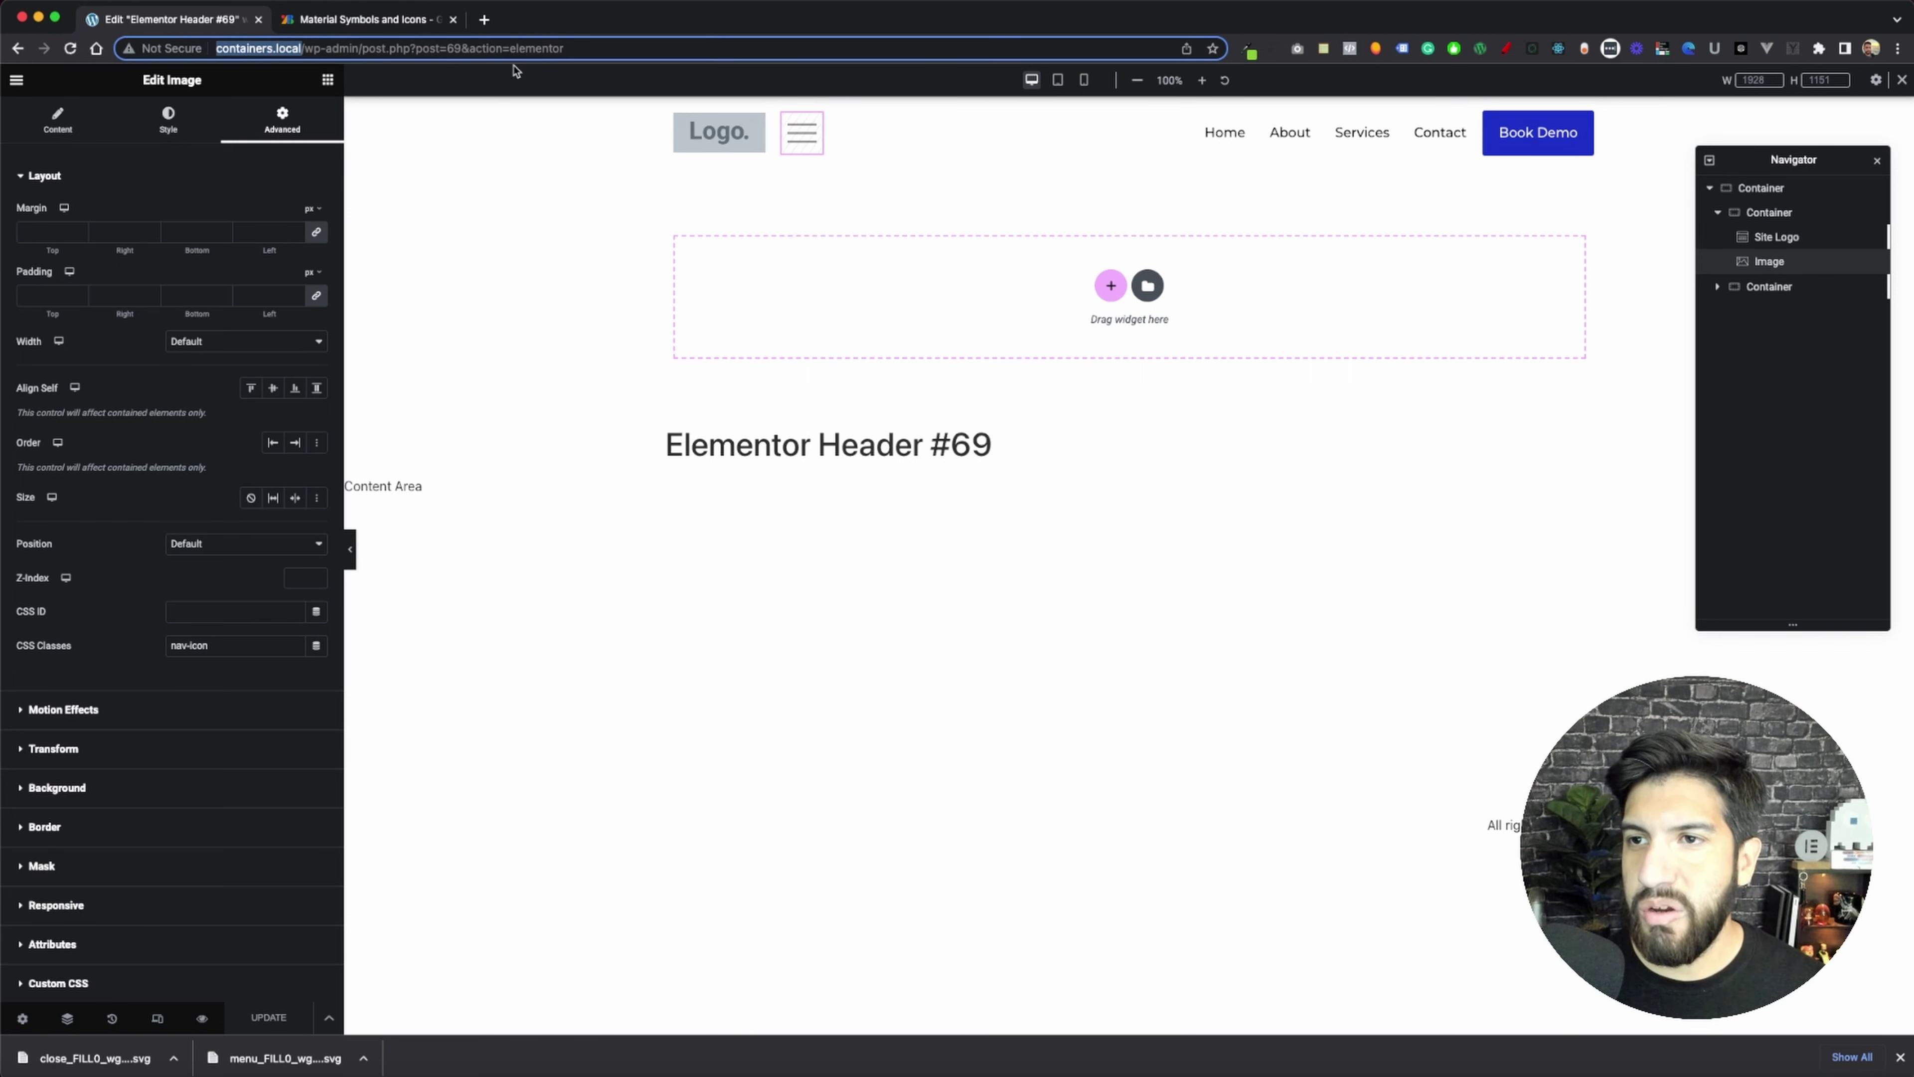
{"action": "left_click", "coordinate": [484, 20]}
{"action": "key", "text": "super+v"}
{"action": "key", "text": "Return"}
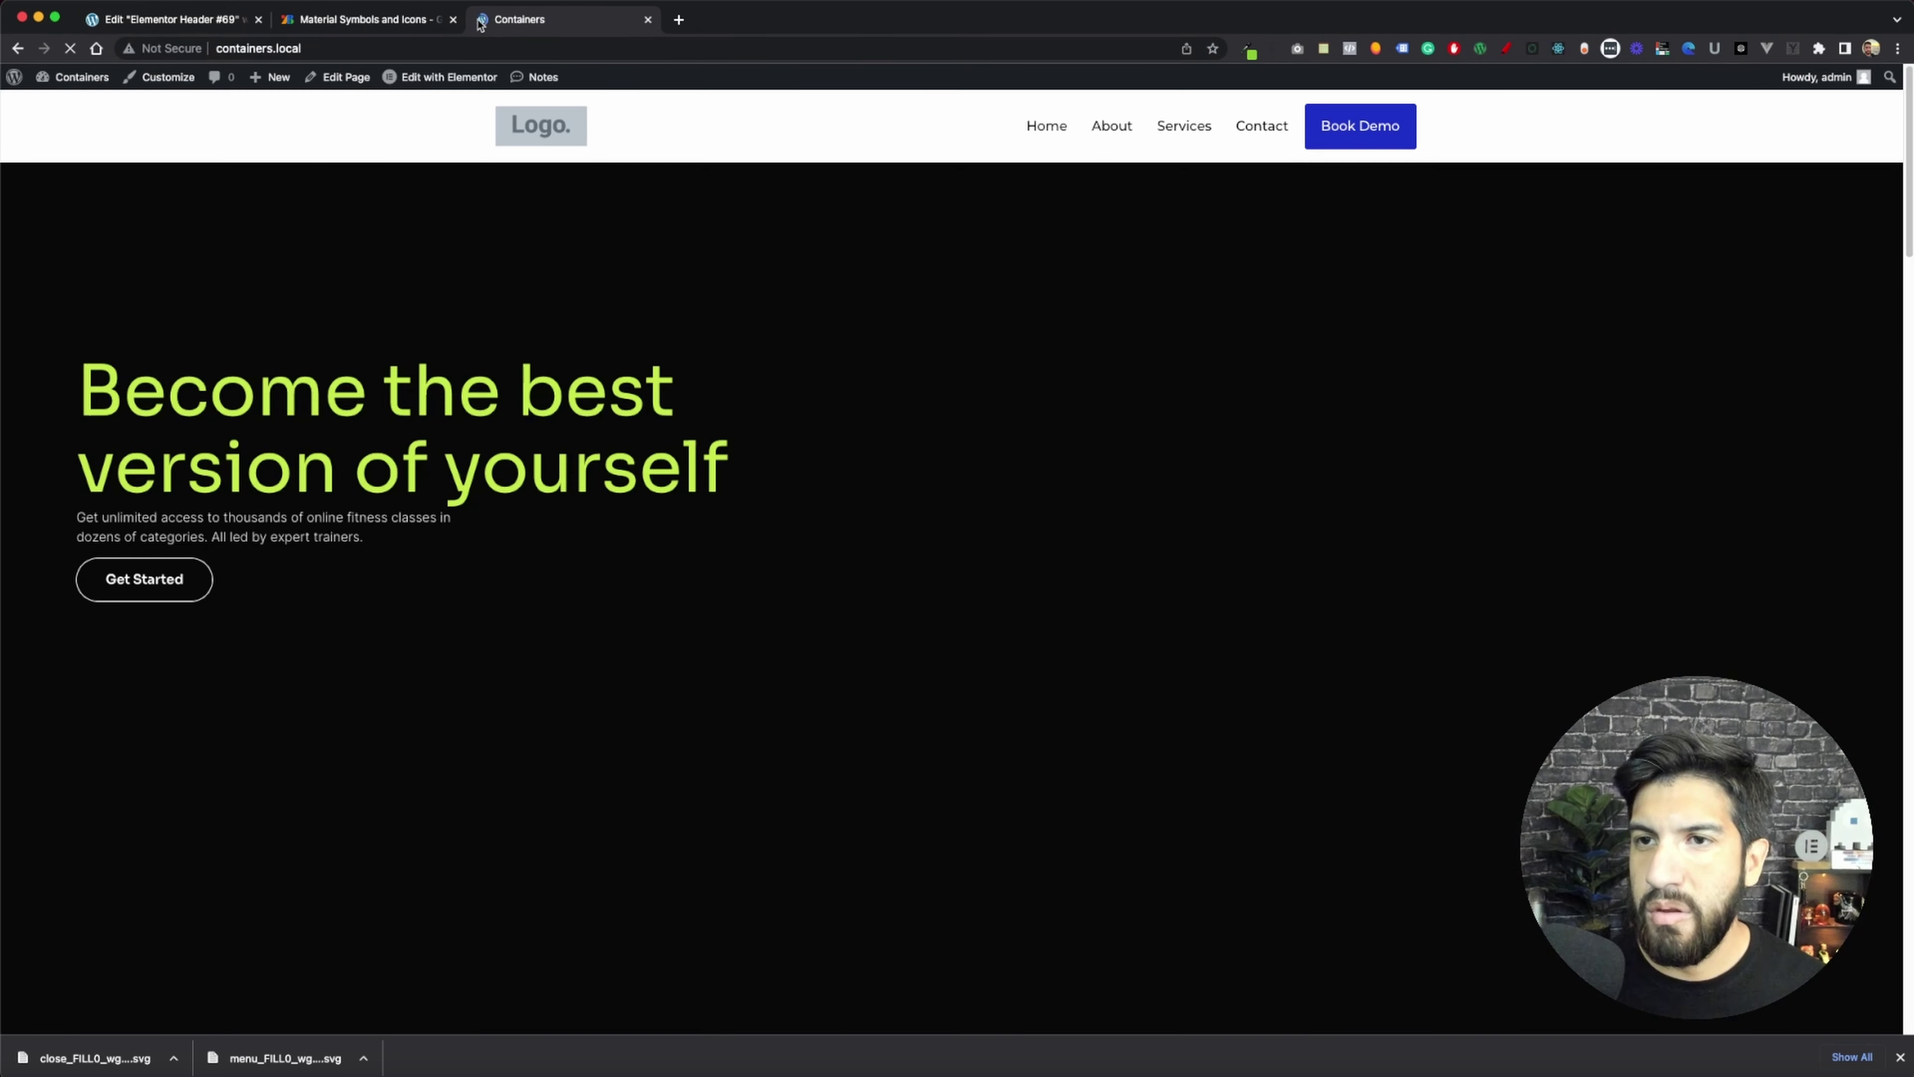
{"action": "left_click_drag", "start_coordinate": [480, 22], "coordinate": [295, 20]}
{"action": "left_click", "coordinate": [648, 19]}
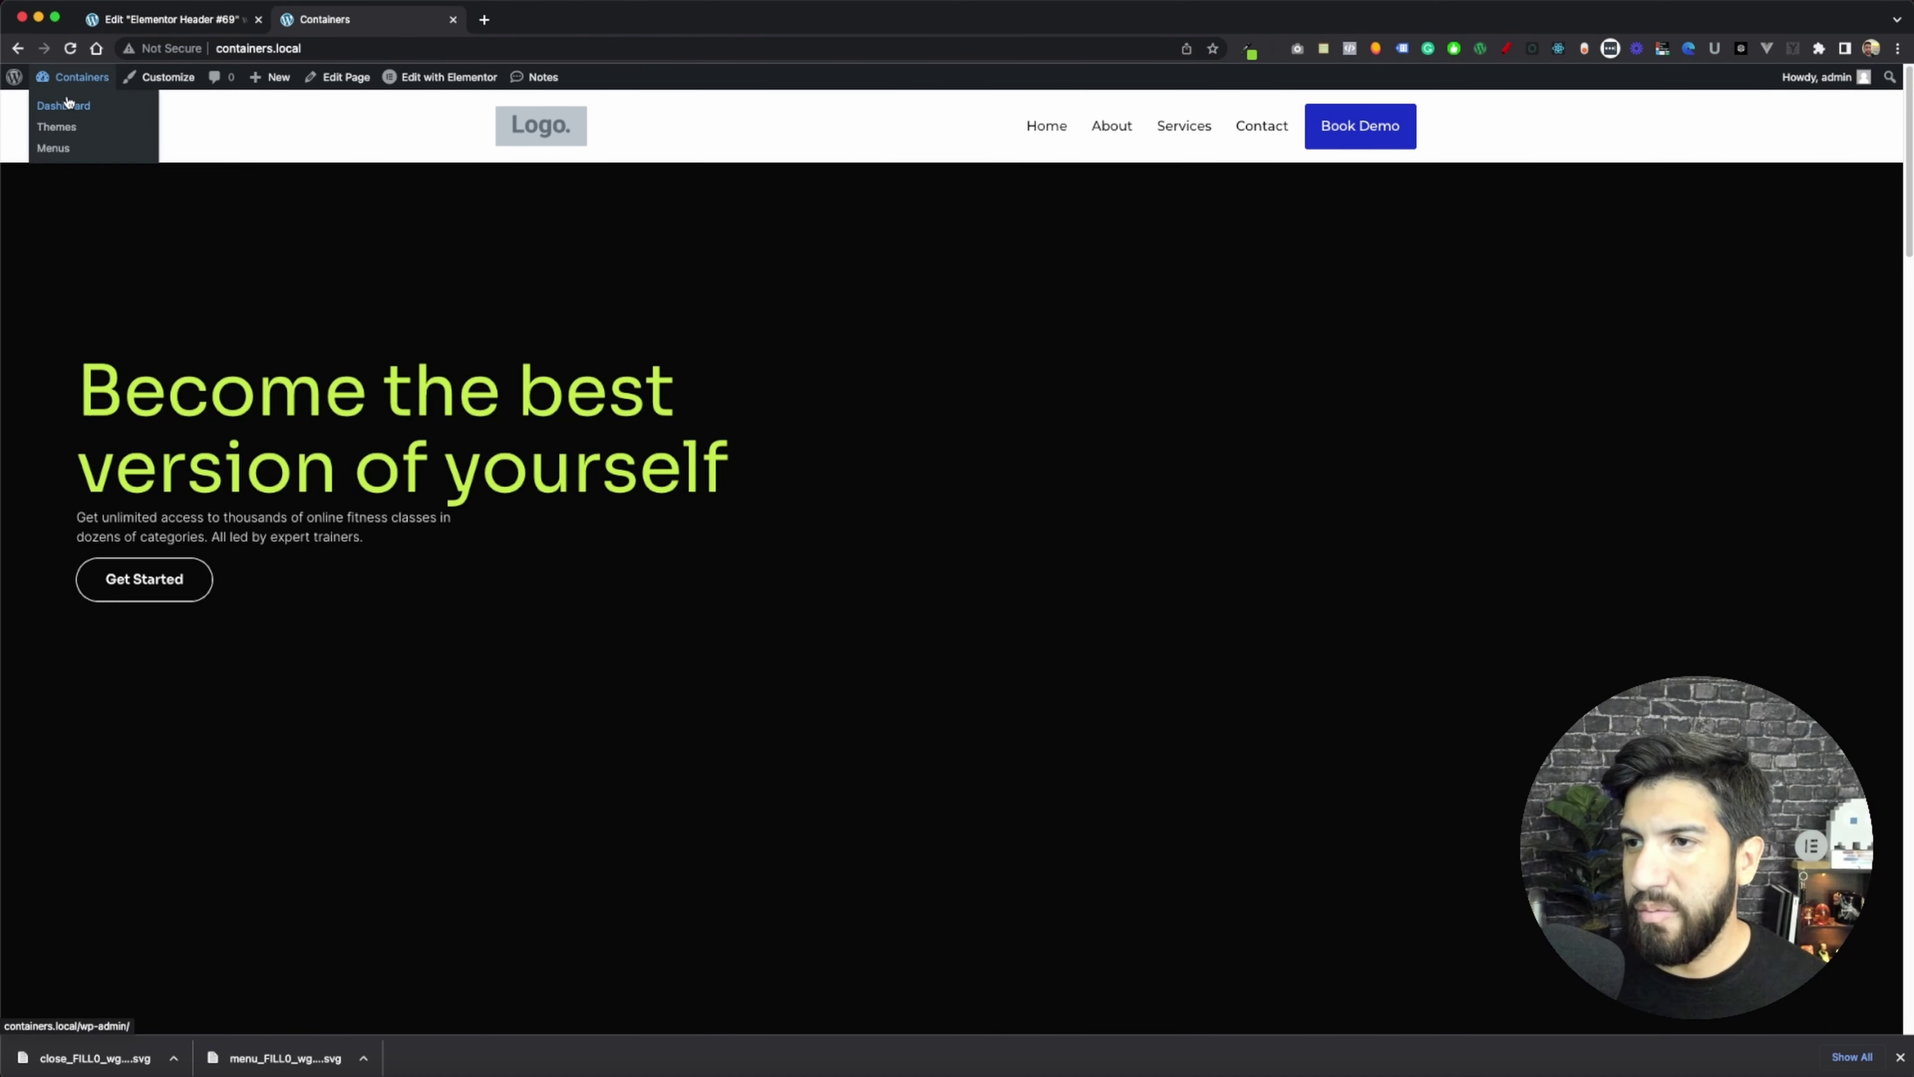
- Go to the WordPress dashboard of the Containers site and open Elementor's Custom Code page
{"action": "left_click", "coordinate": [66, 104]}
{"action": "mouse_move", "coordinate": [75, 332]}
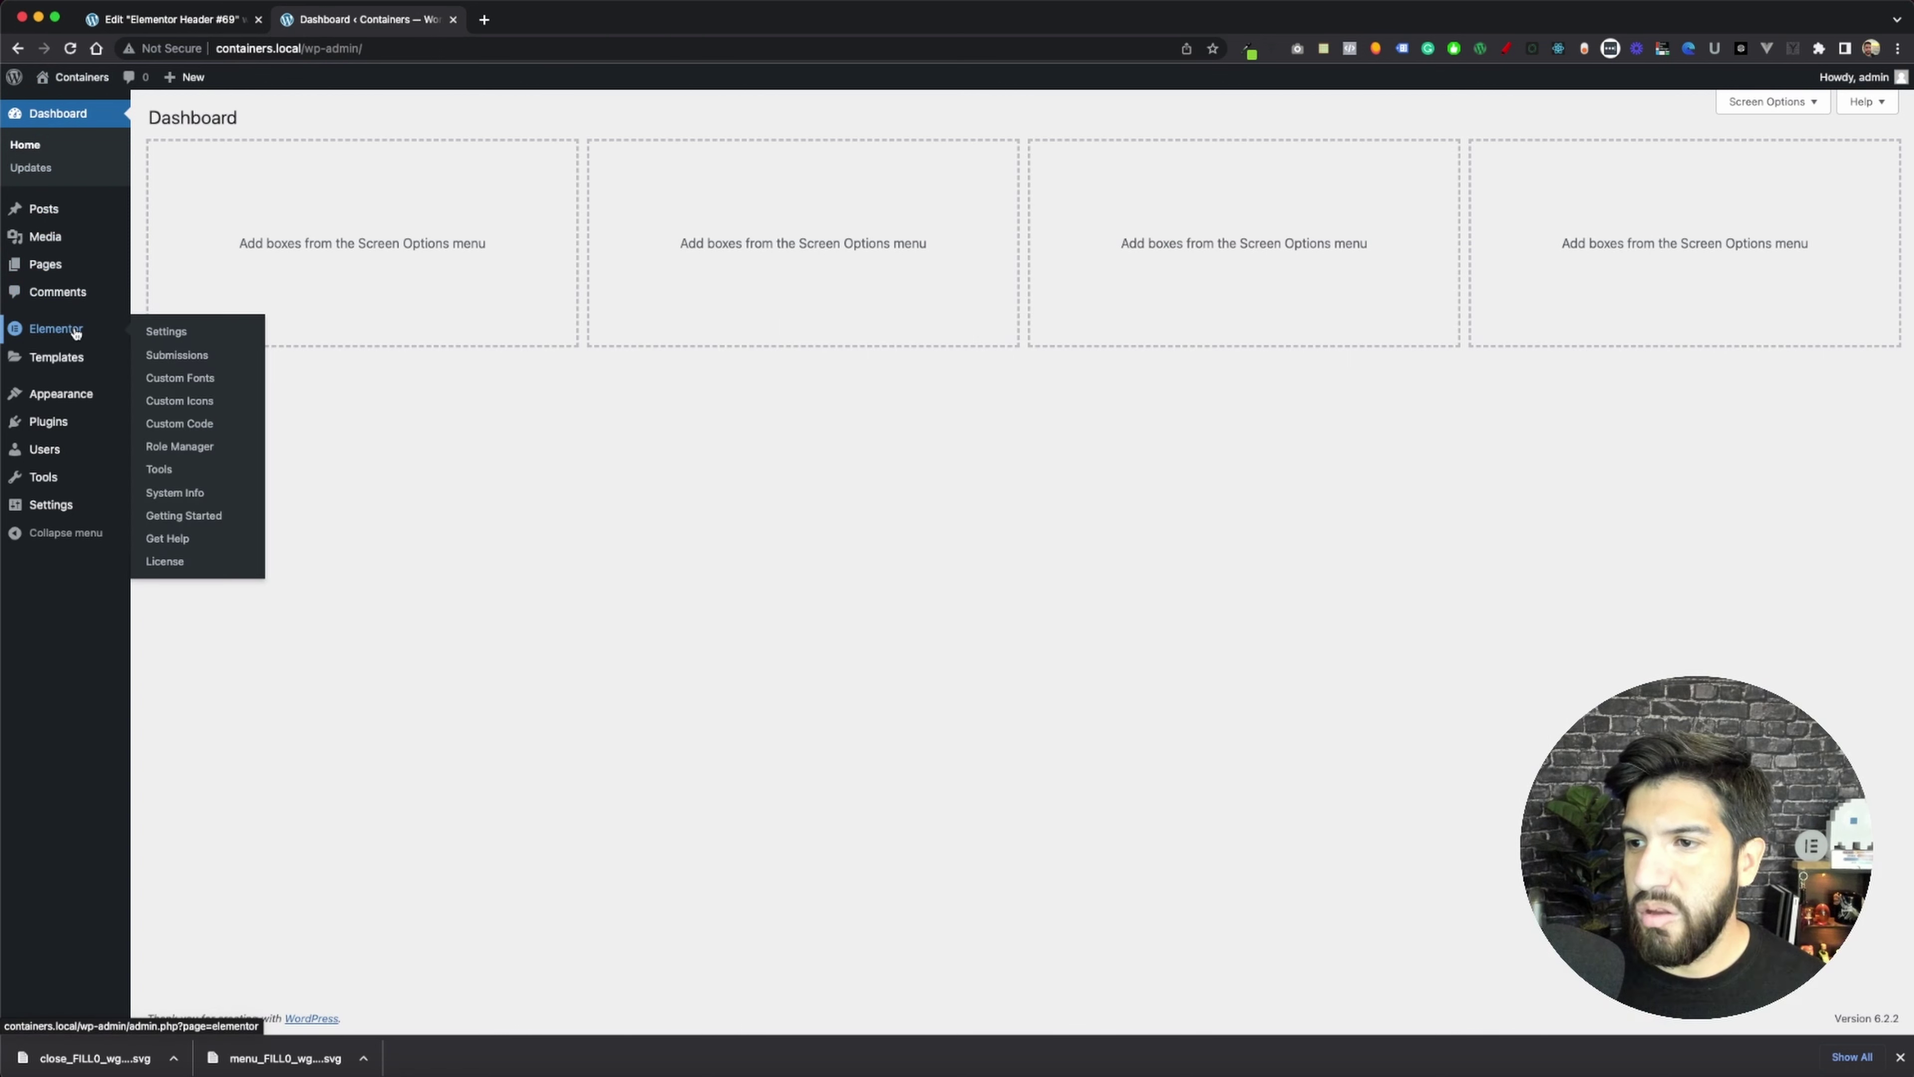
{"action": "left_click", "coordinate": [178, 424]}
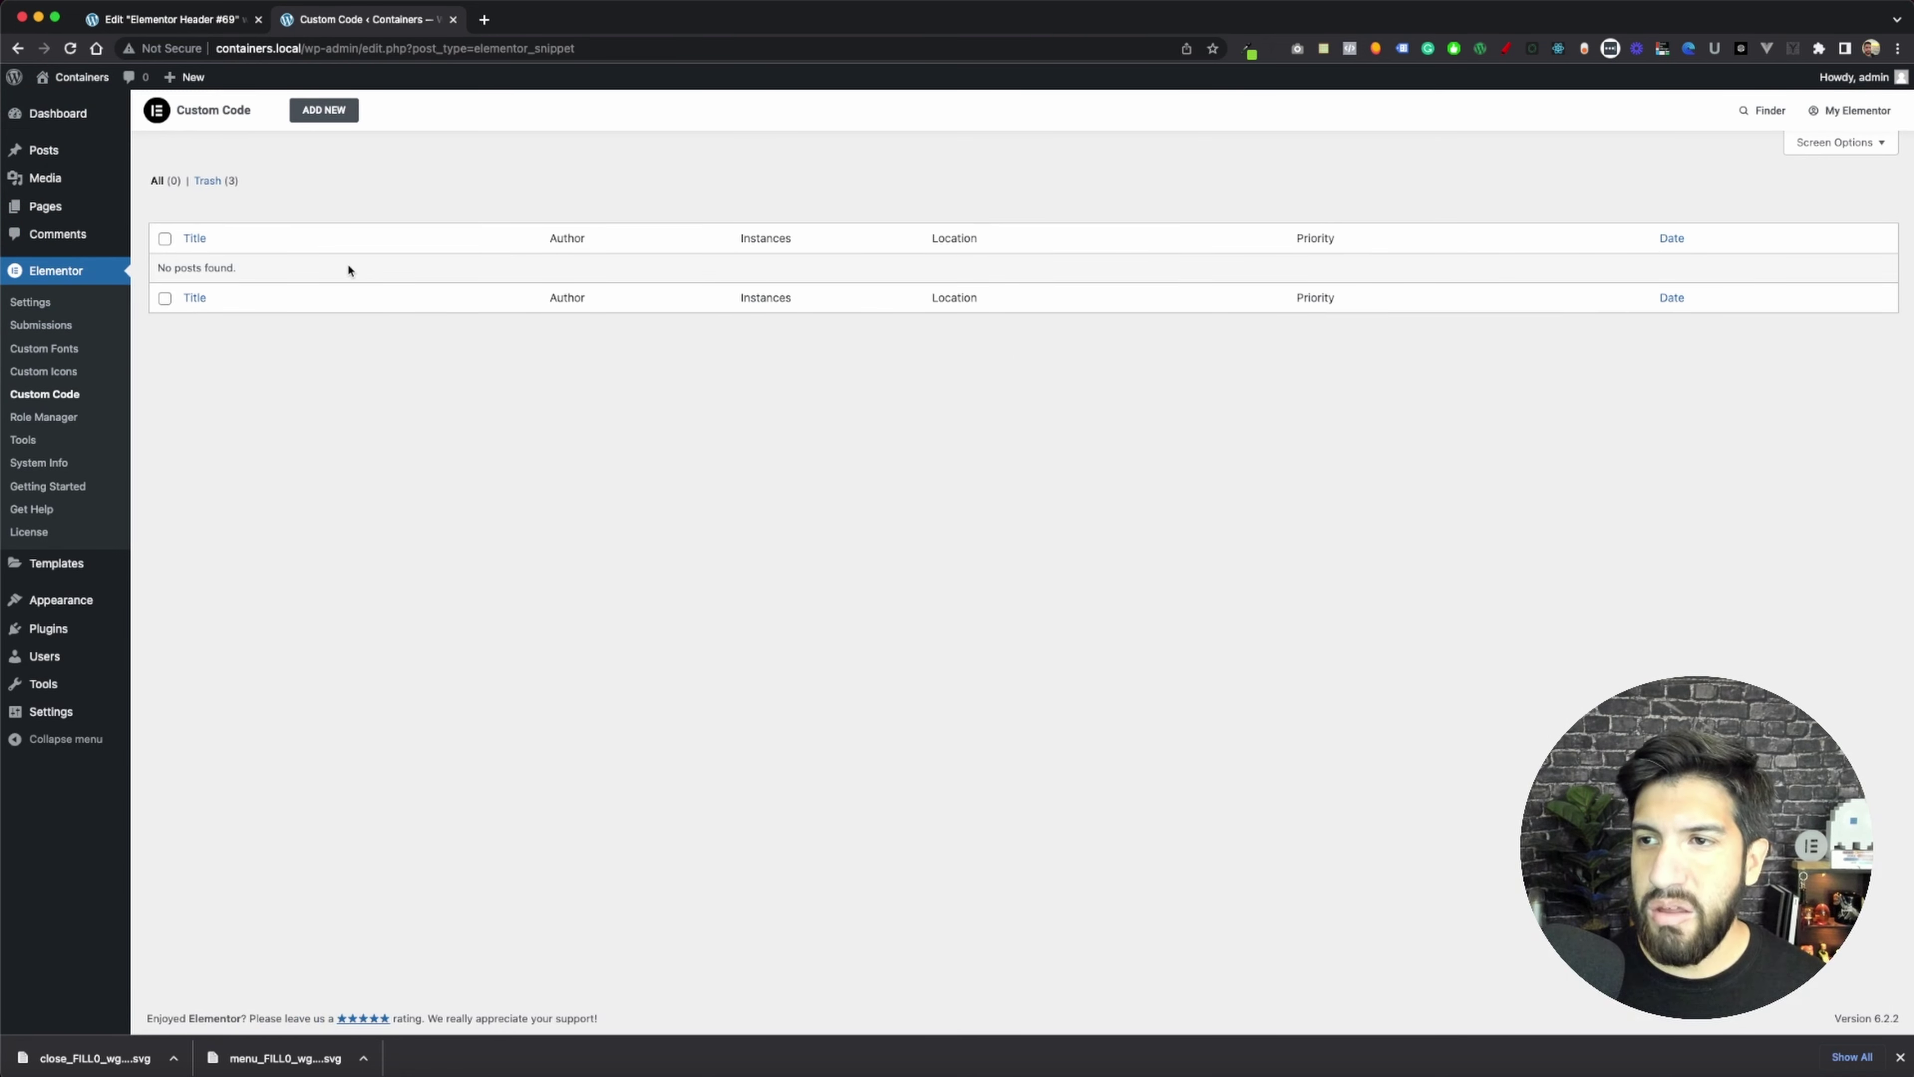
- Review the custom CSS of the hamburger image and the nav-container in the header editor, and return to the Custom Code page
{"action": "left_click", "coordinate": [190, 23]}
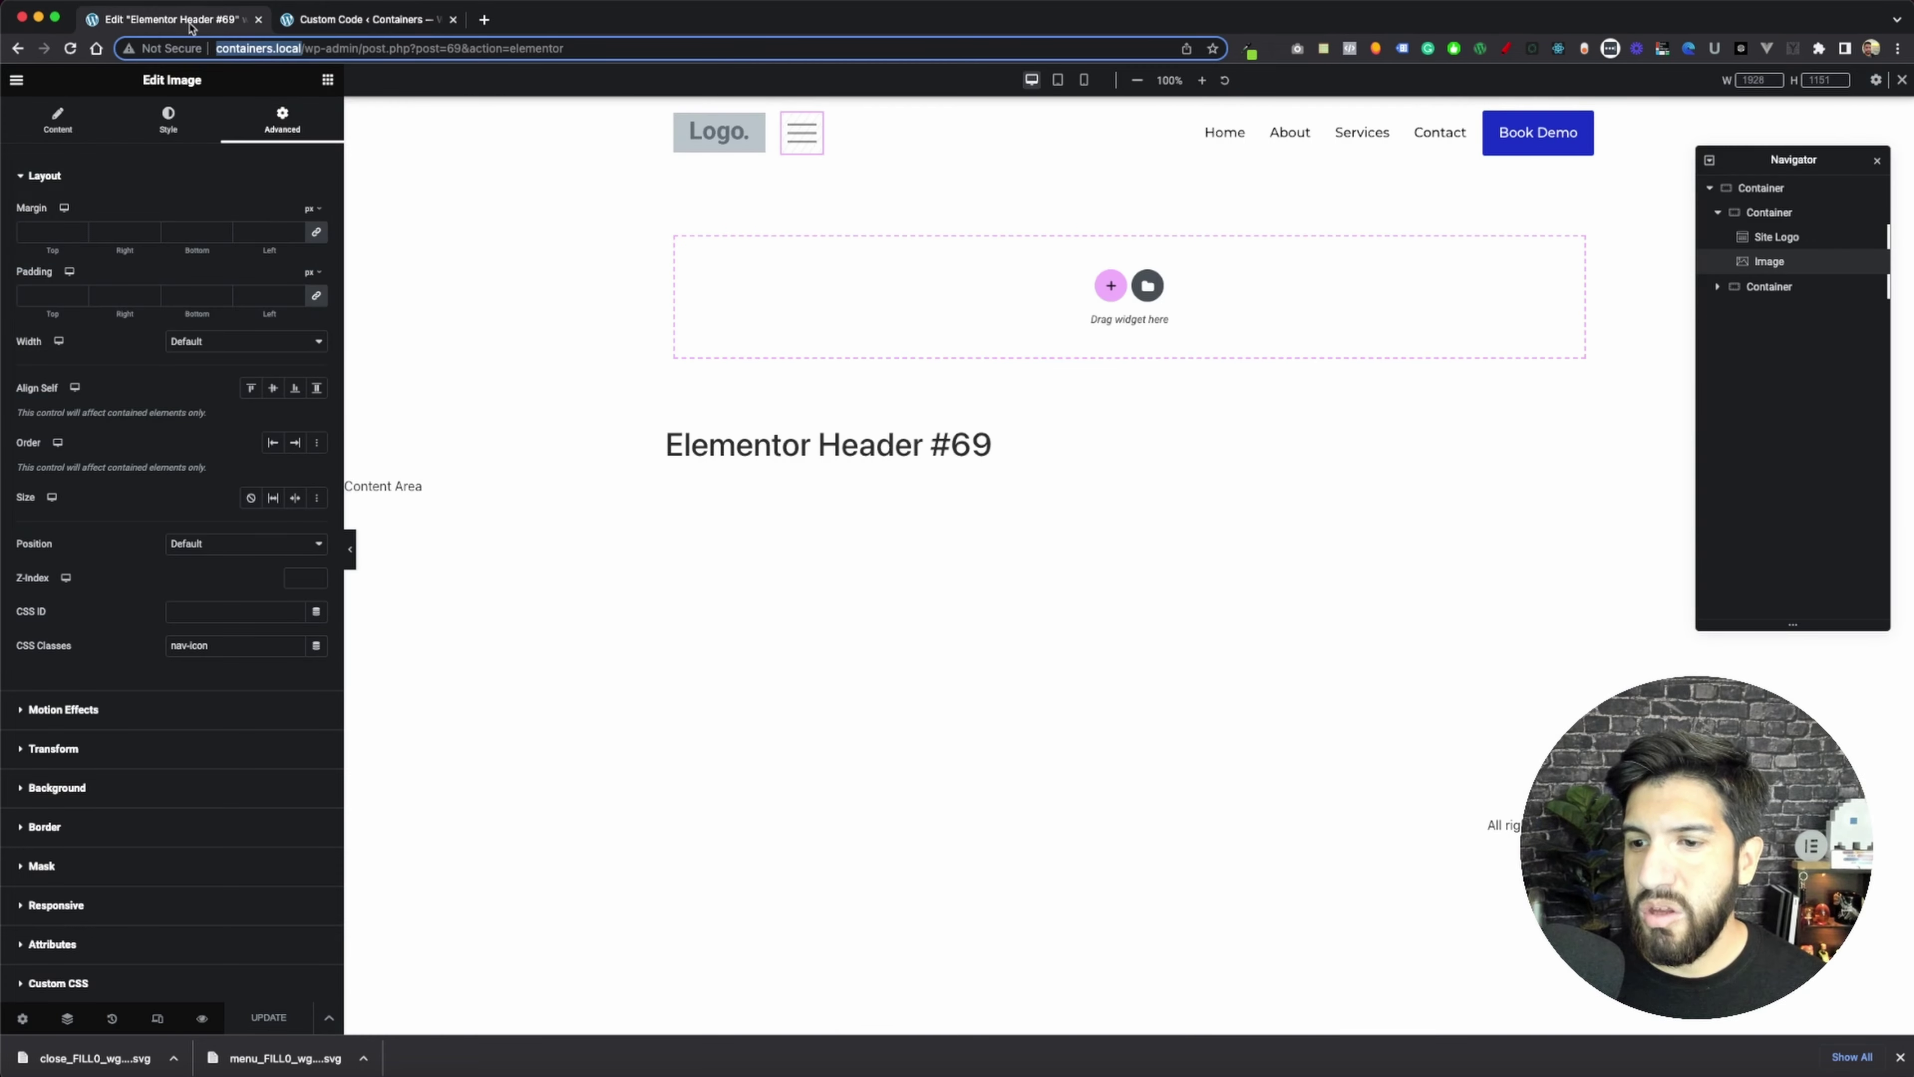
{"action": "left_click", "coordinate": [816, 128]}
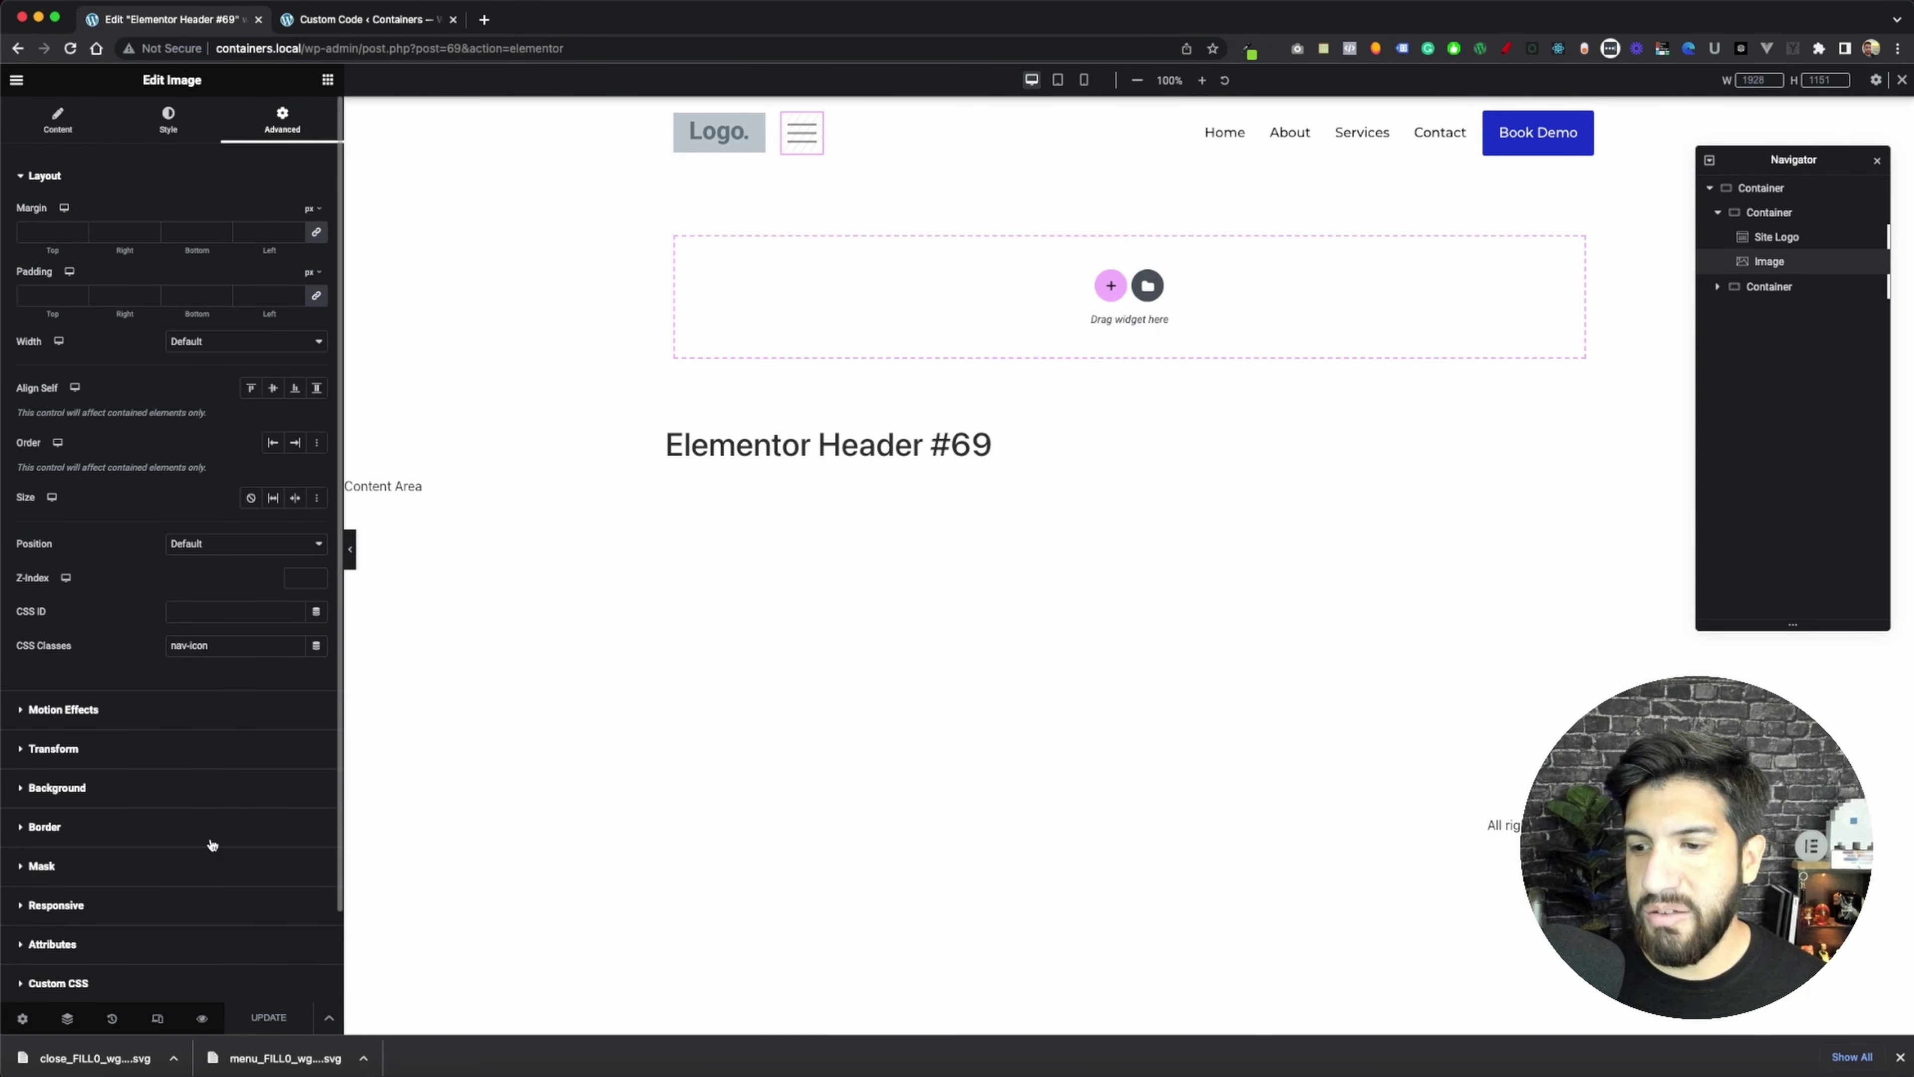
{"action": "scroll", "coordinate": [166, 803], "scroll_direction": "down", "scroll_amount": 3}
{"action": "left_click", "coordinate": [123, 878]}
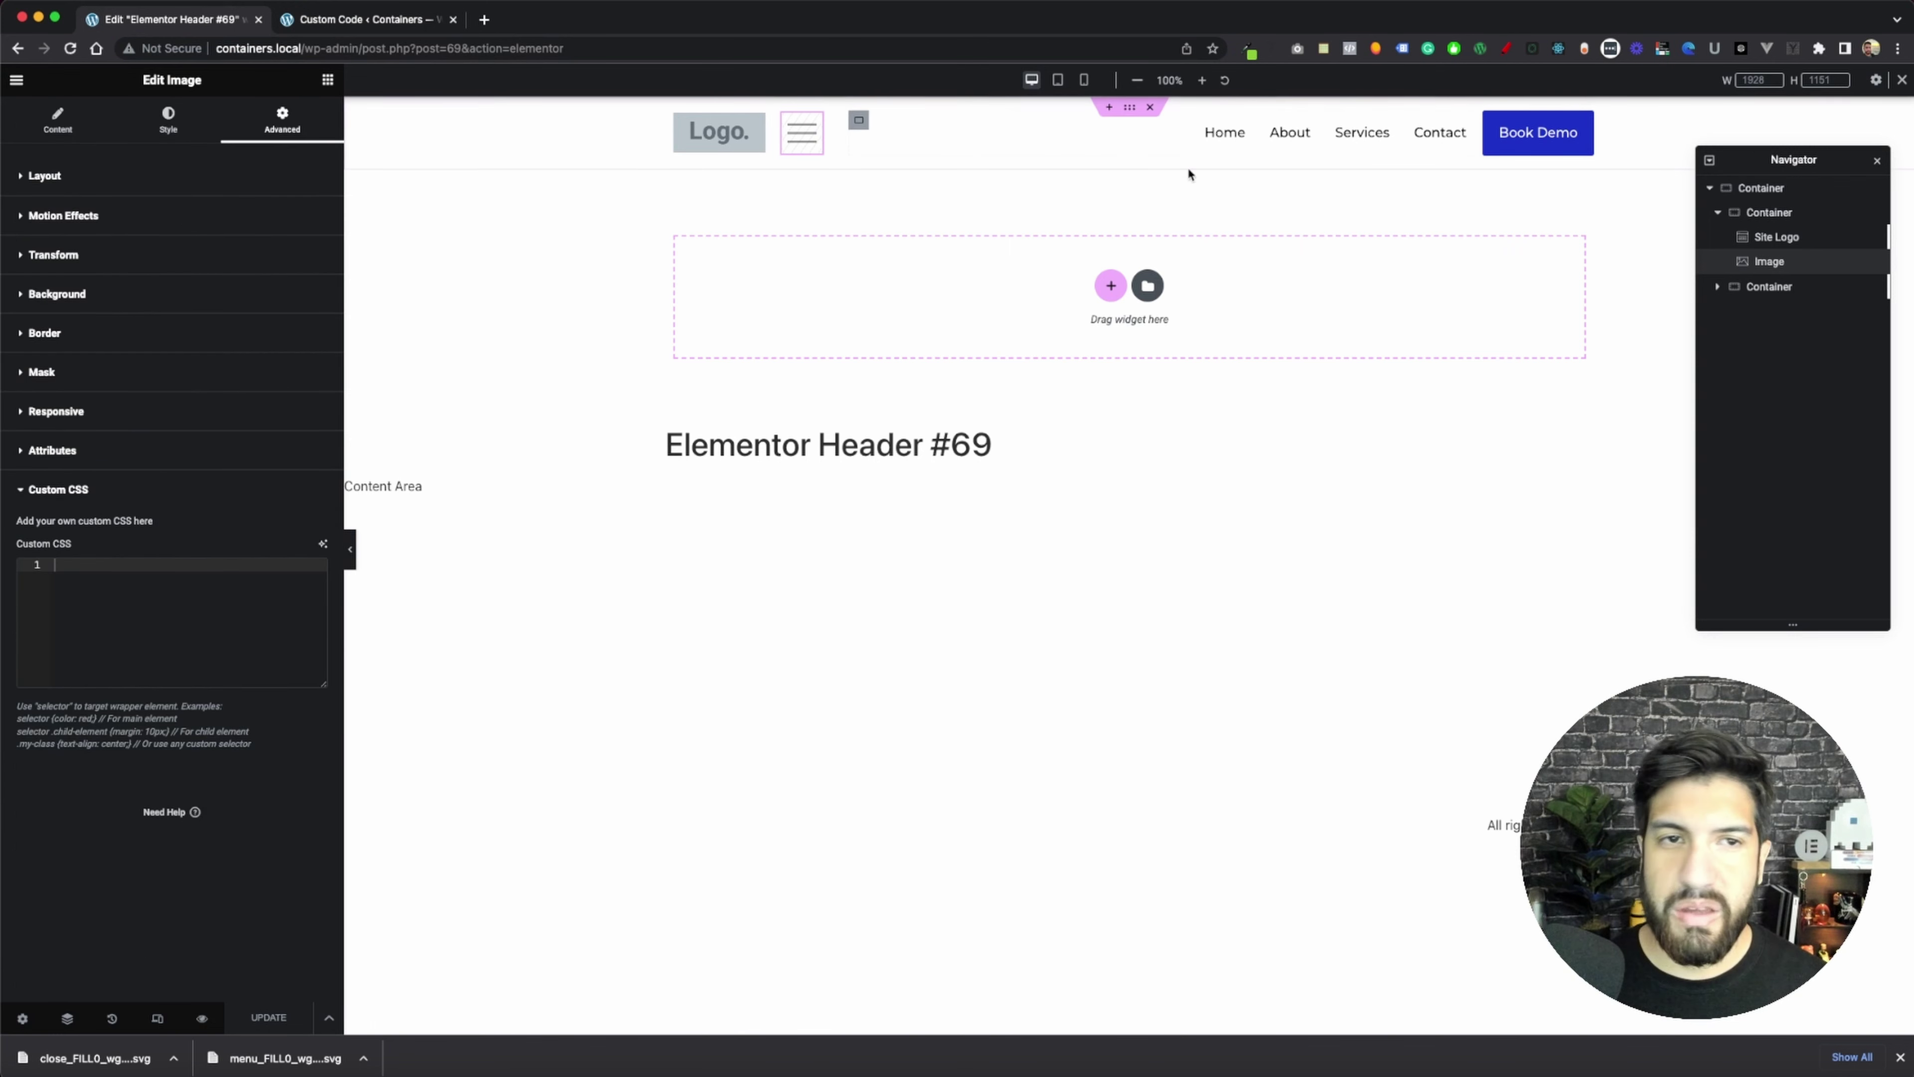
{"action": "left_click", "coordinate": [1755, 290]}
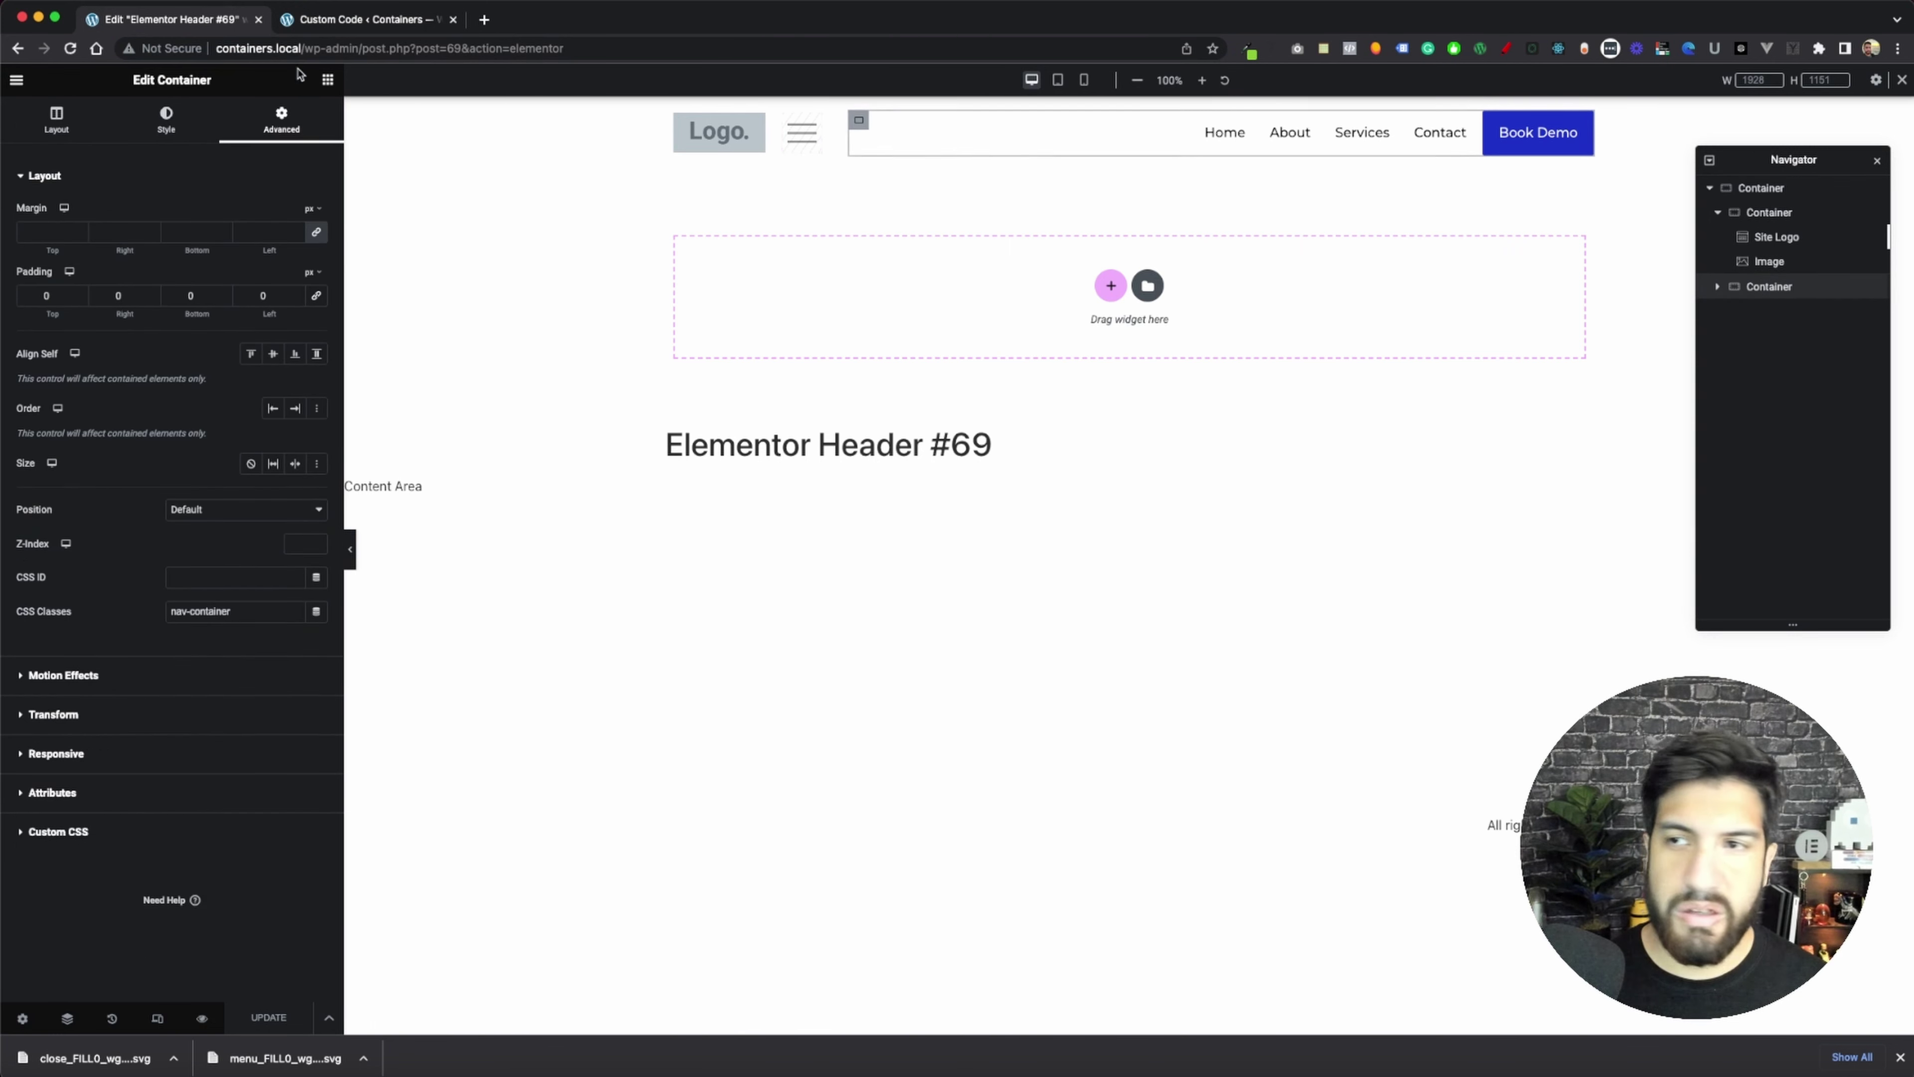
{"action": "left_click", "coordinate": [129, 830]}
{"action": "left_click_drag", "start_coordinate": [62, 518], "coordinate": [54, 447]}
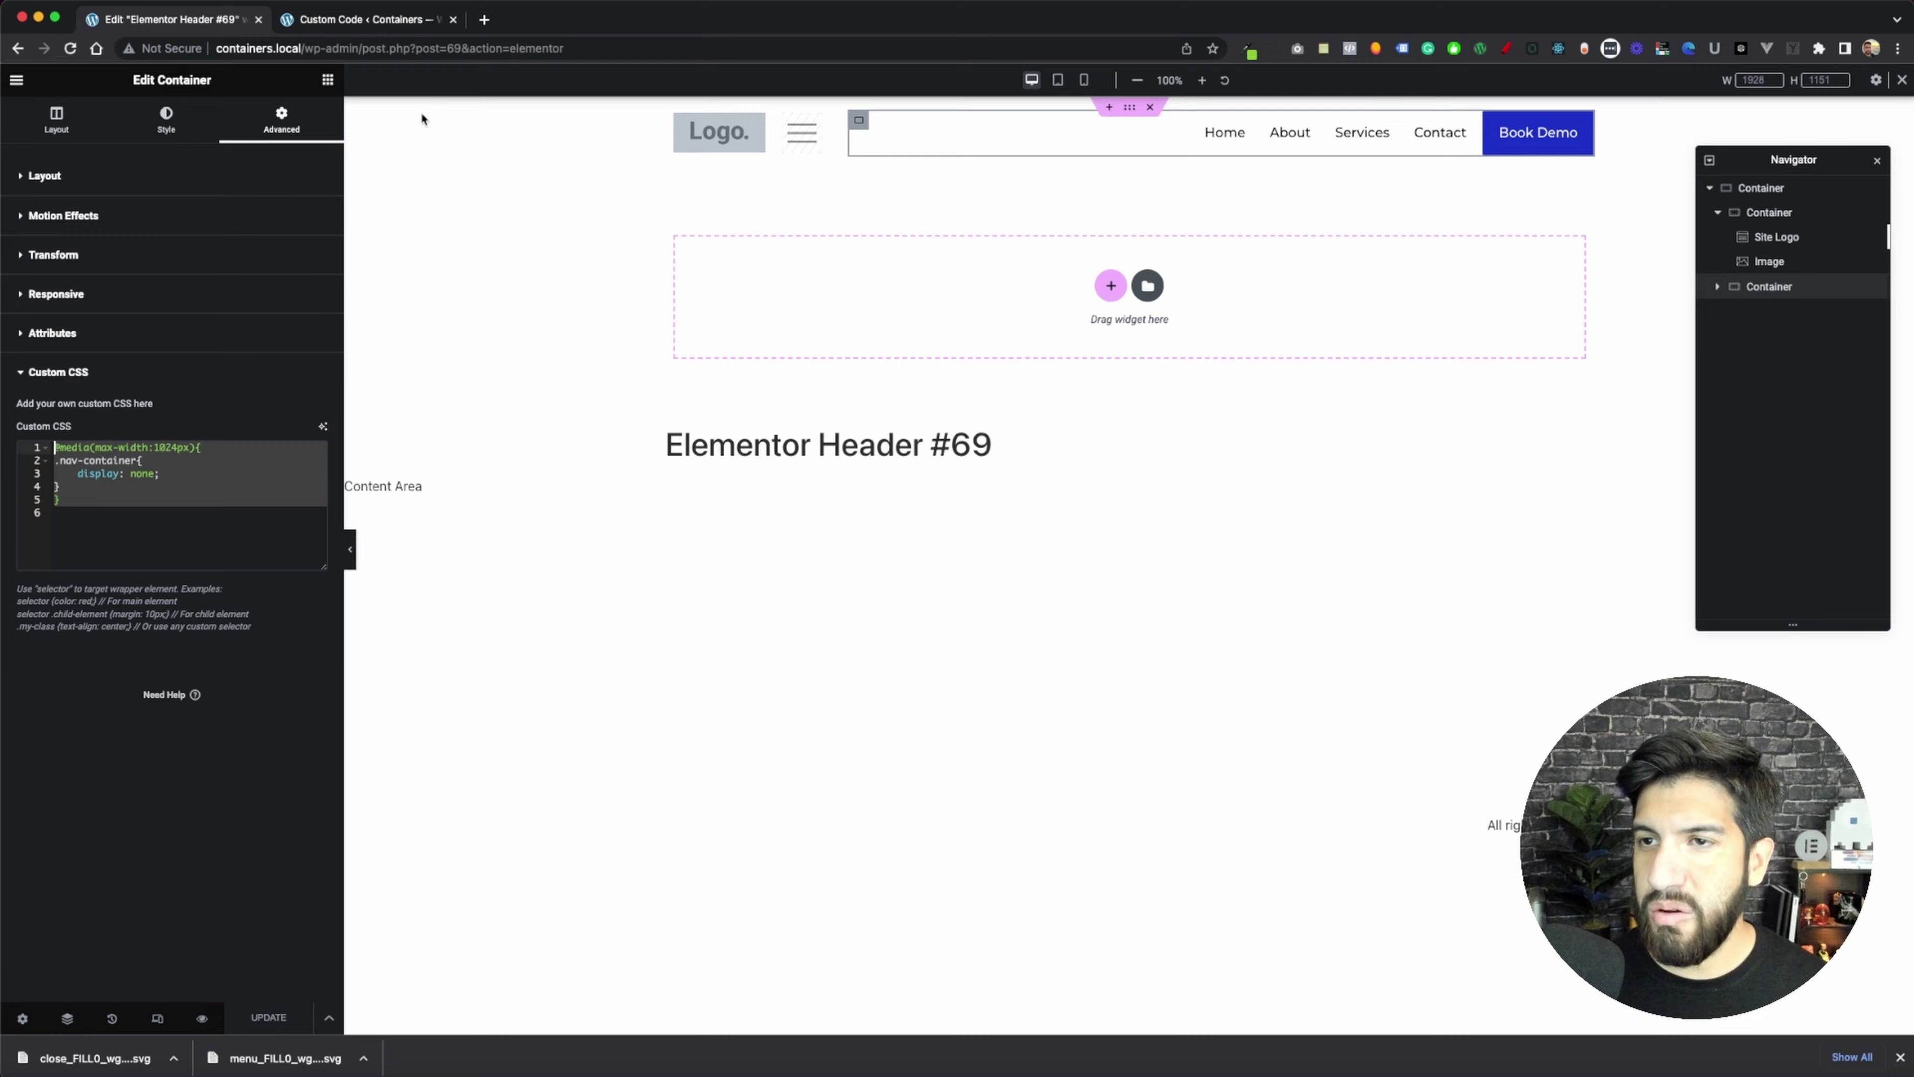
{"action": "left_click", "coordinate": [369, 19]}
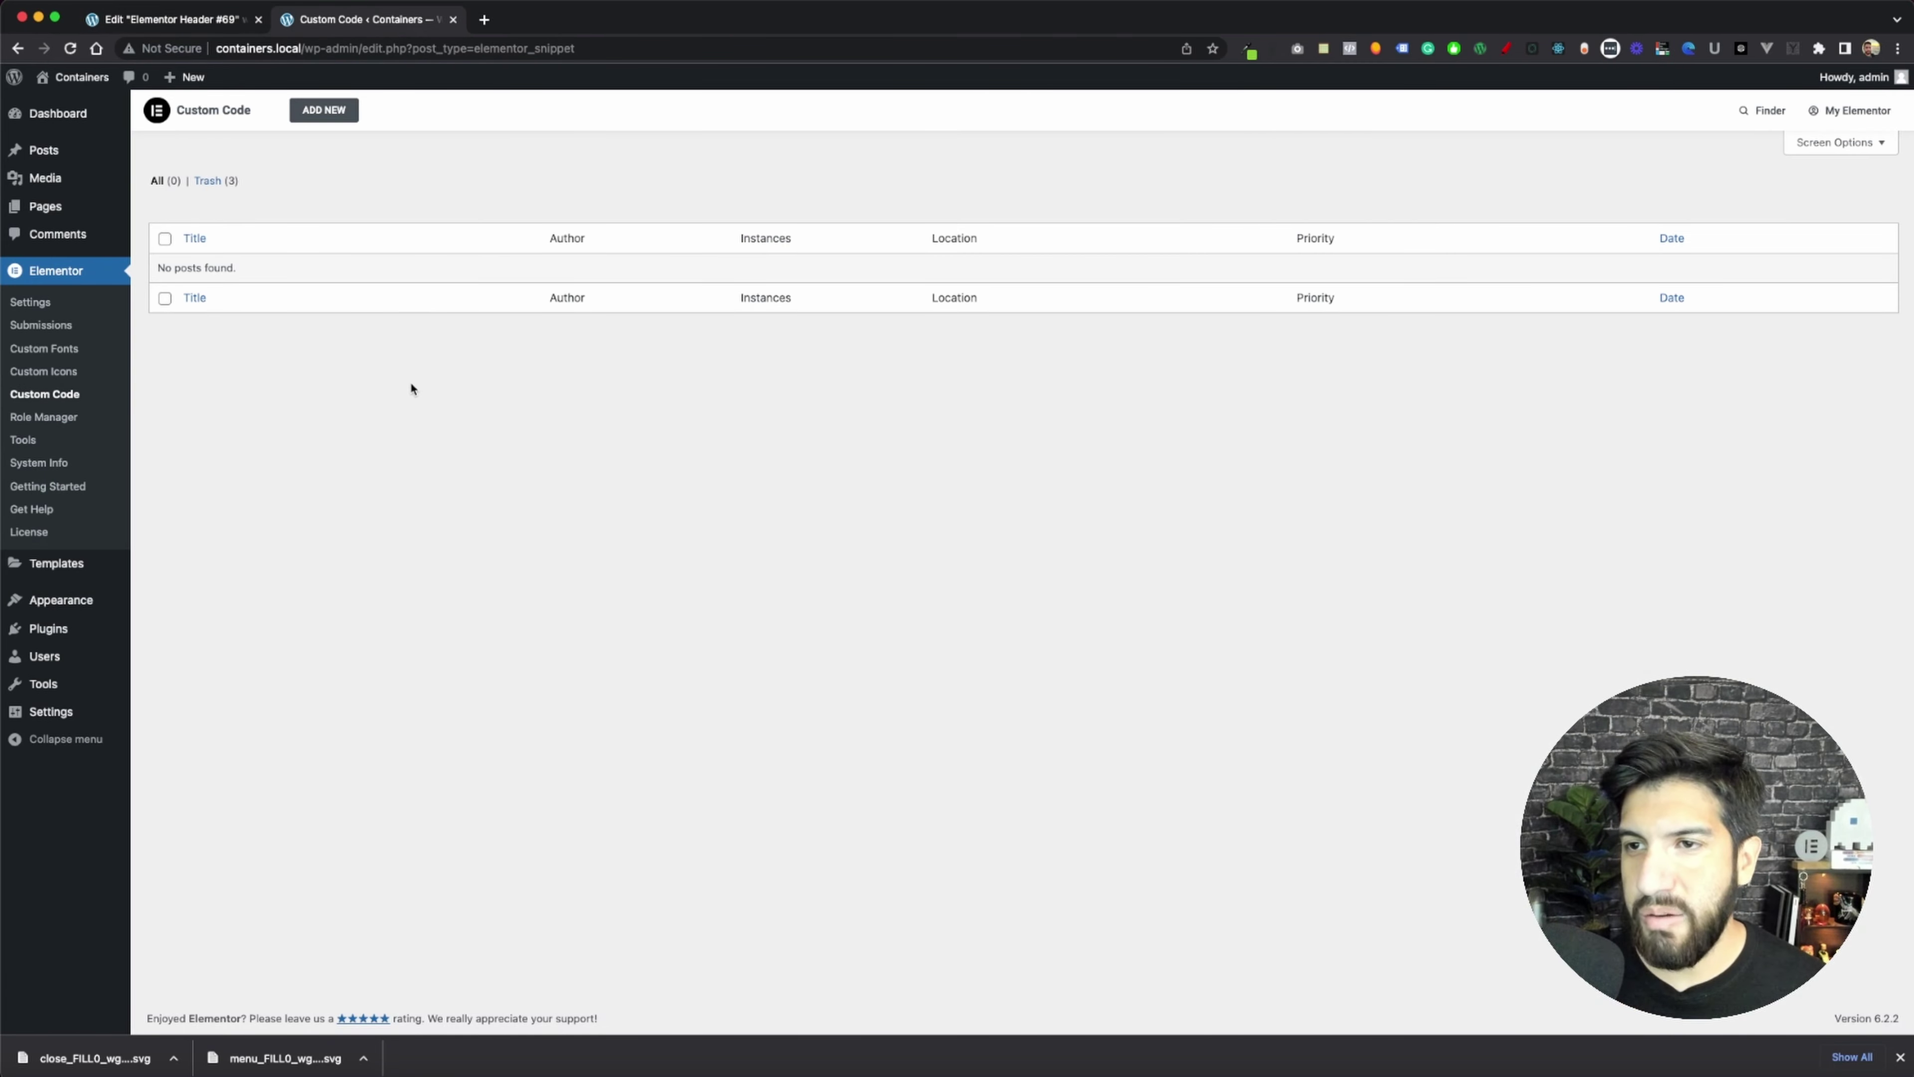
- Add a new custom code snippet and set its location to </body> - End
{"action": "left_click", "coordinate": [335, 119]}
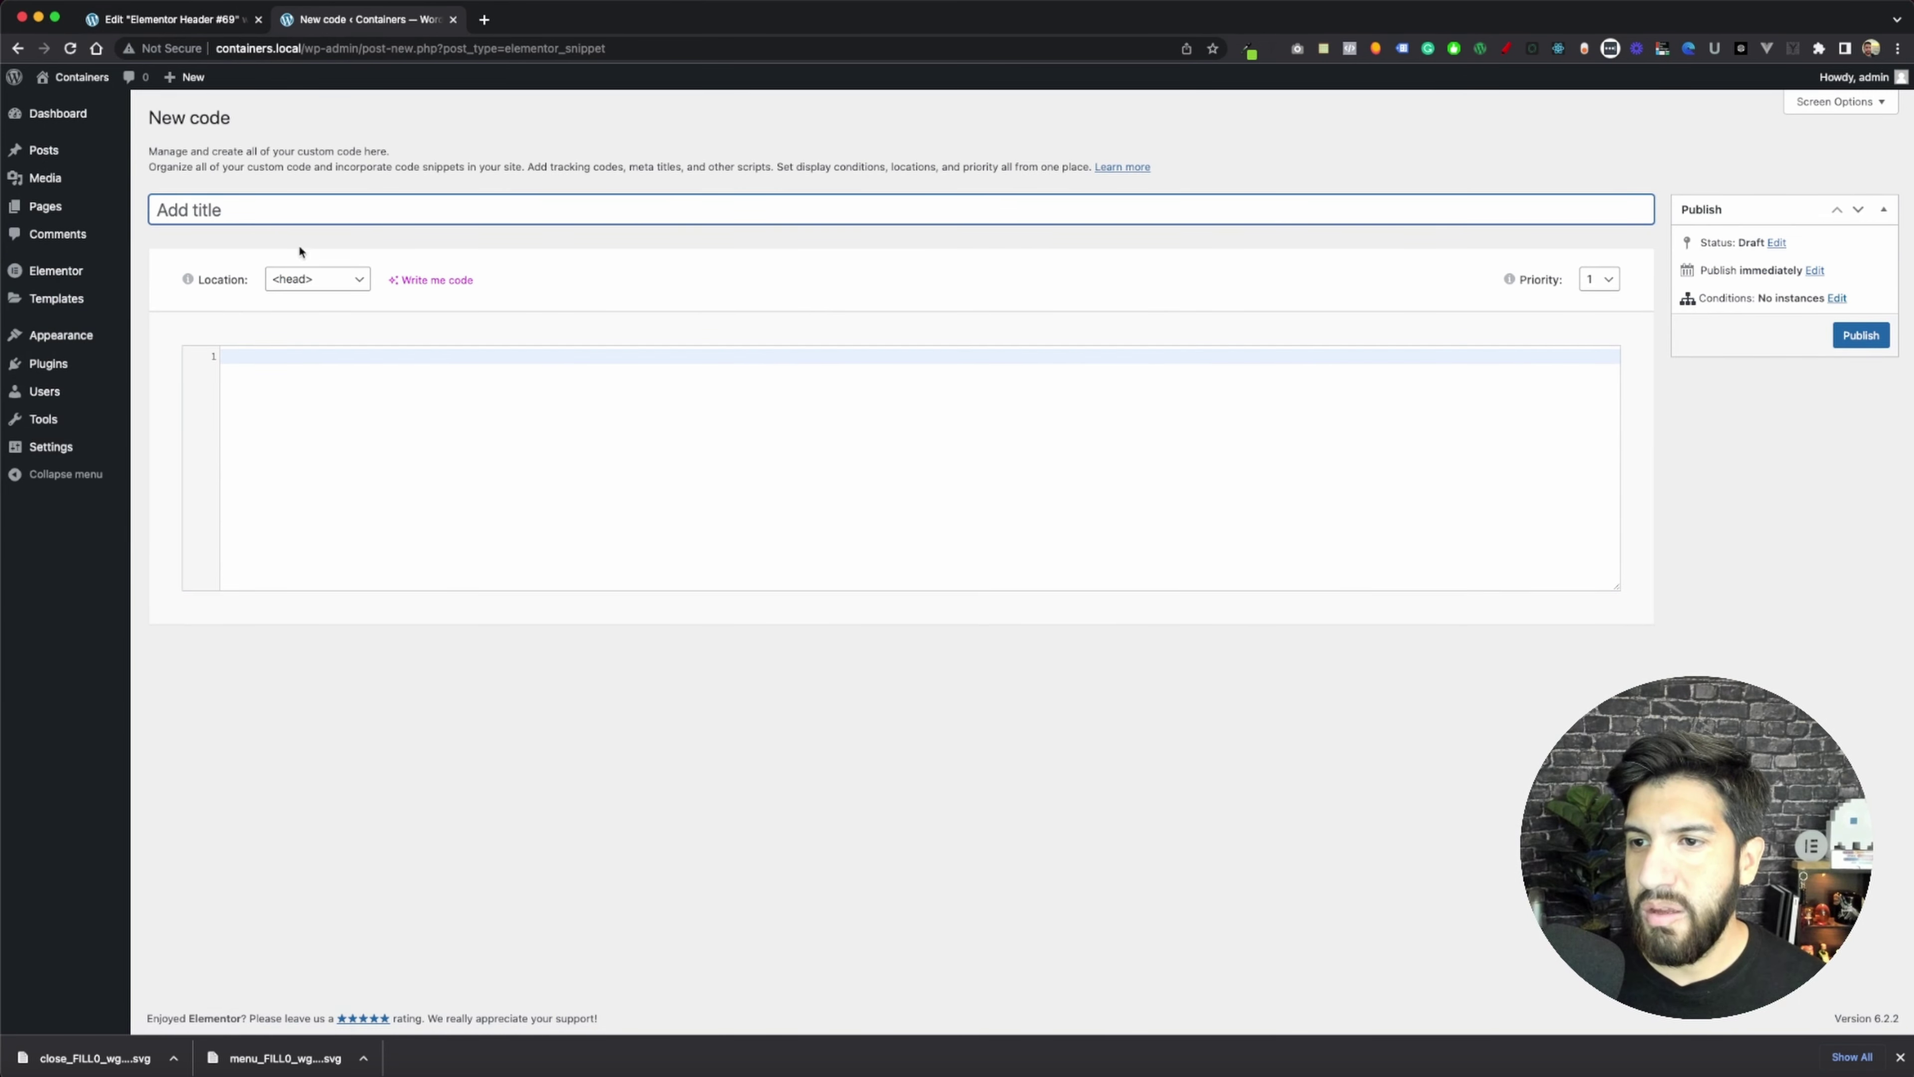
{"action": "left_click", "coordinate": [317, 281]}
{"action": "left_click", "coordinate": [328, 317]}
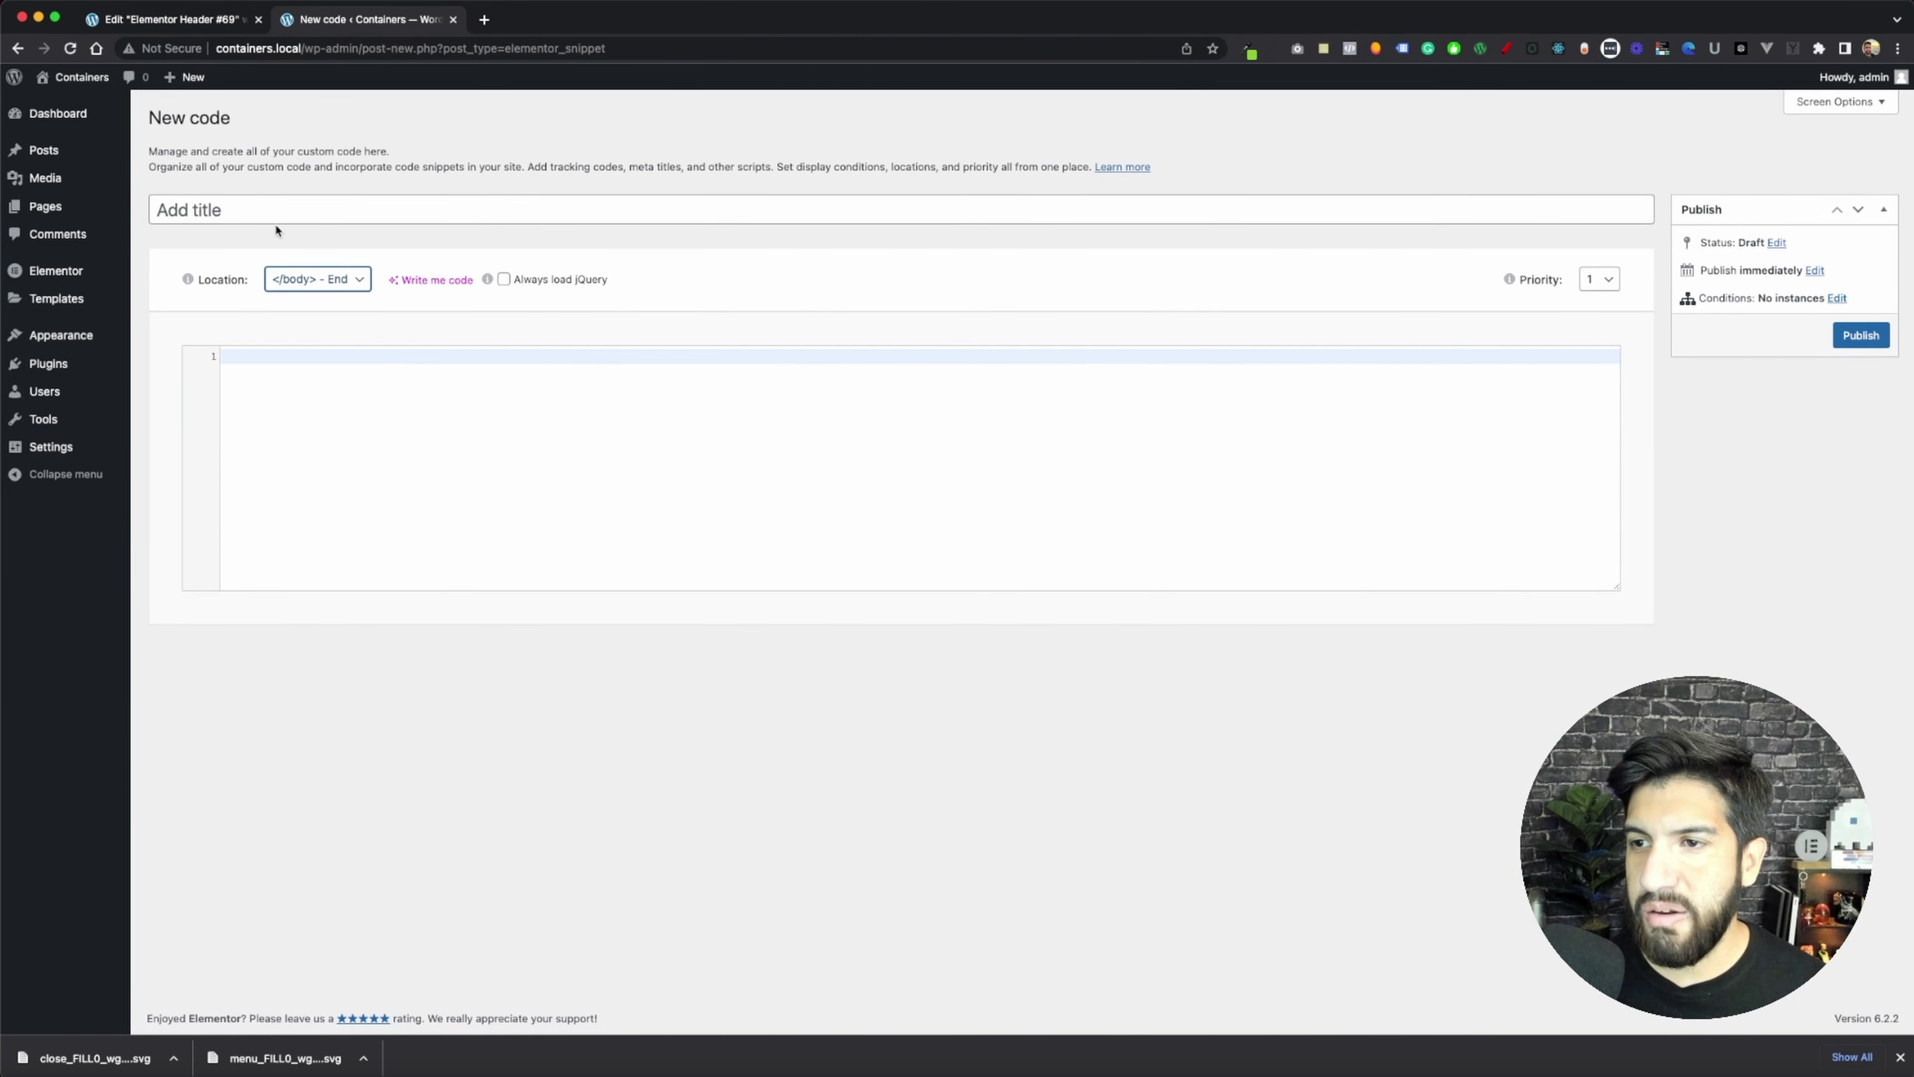
{"action": "left_click", "coordinate": [325, 285]}
{"action": "left_click", "coordinate": [340, 242]}
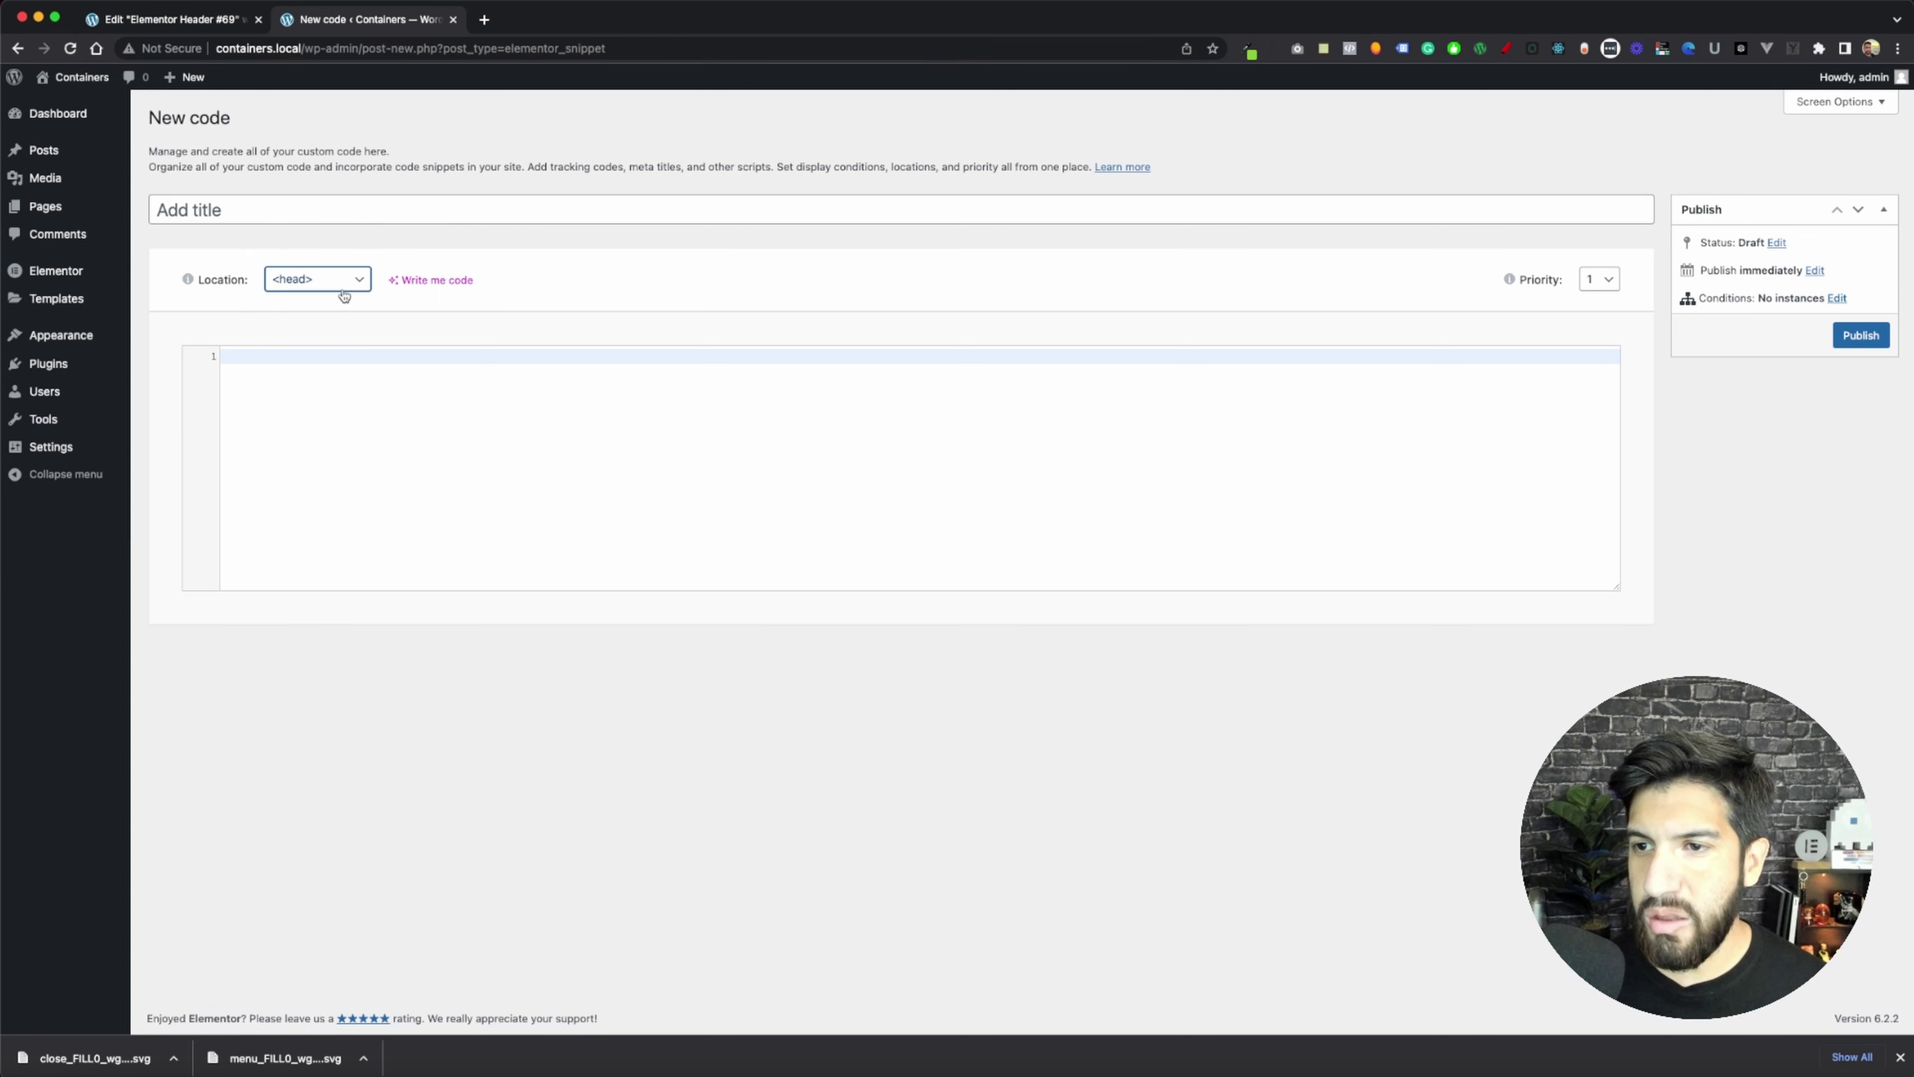
{"action": "left_click", "coordinate": [345, 284]}
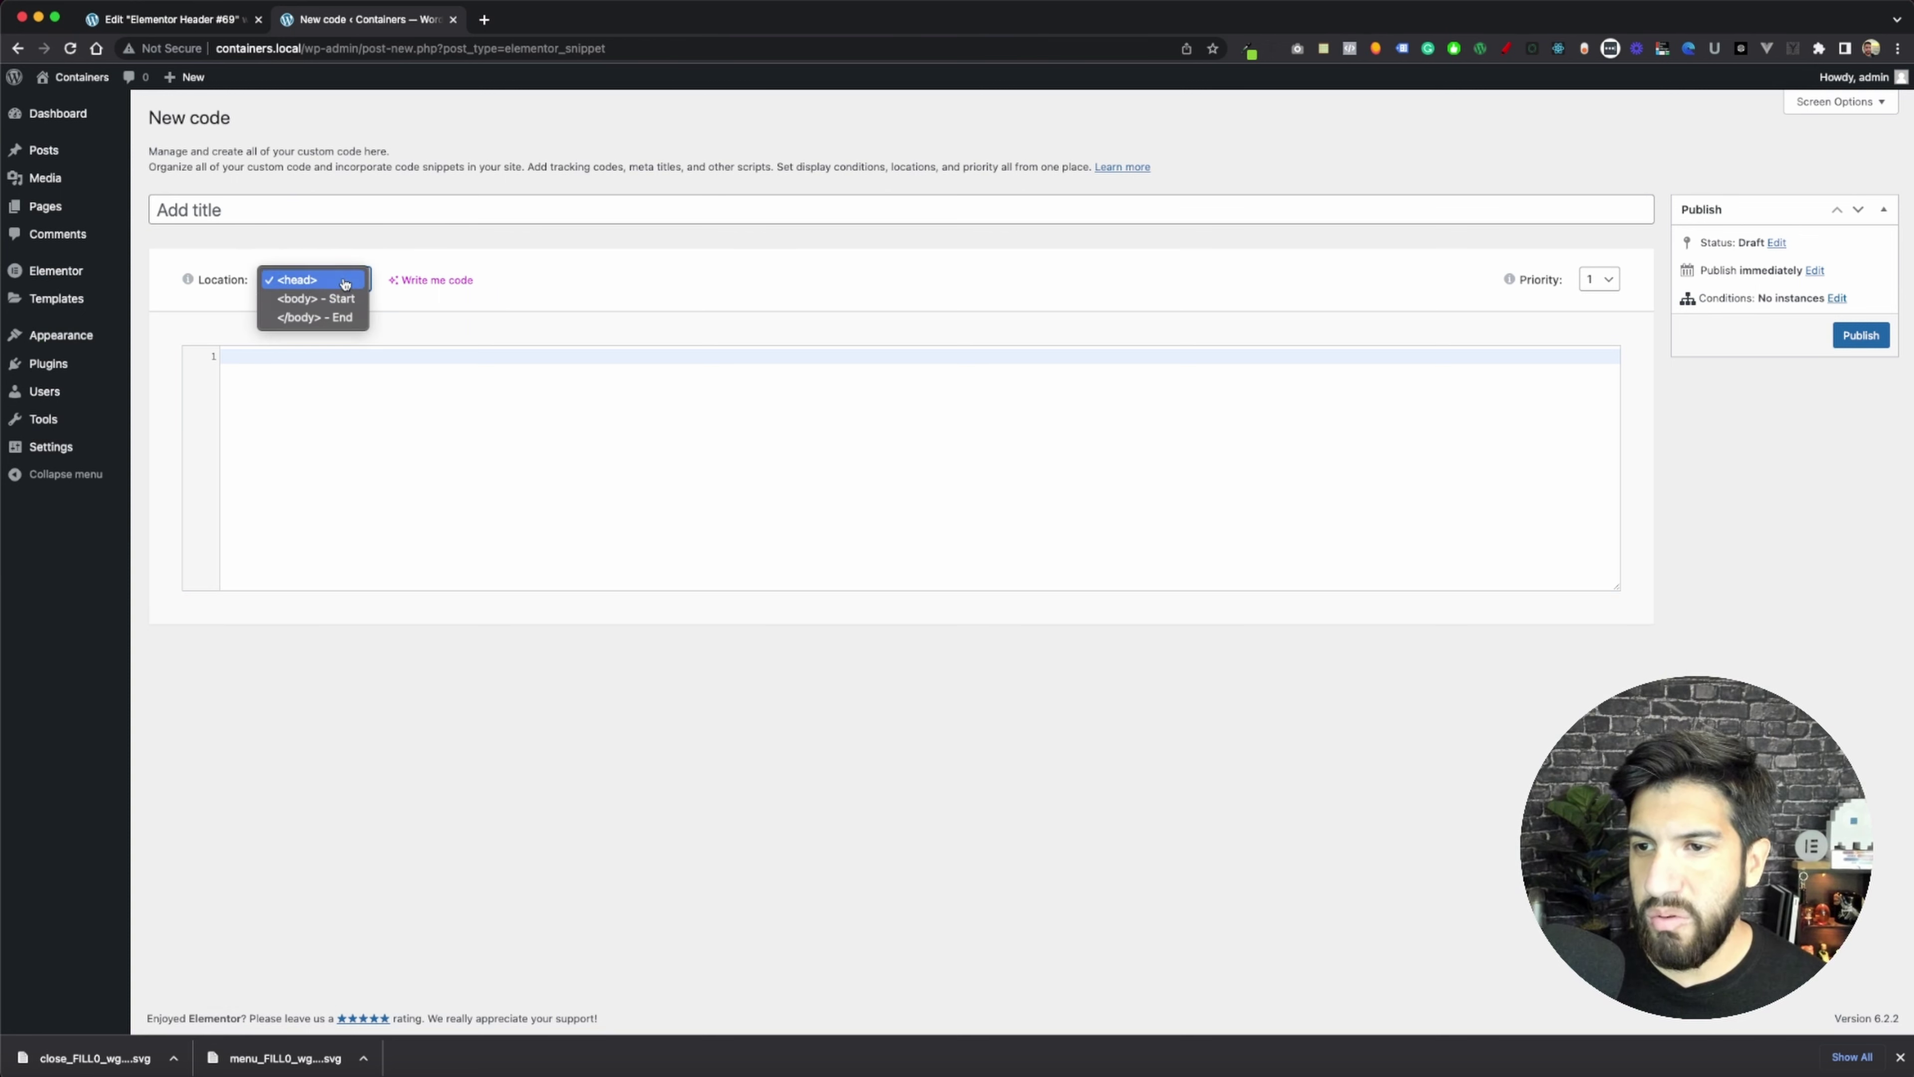
{"action": "left_click", "coordinate": [339, 319]}
- Title the code snippet "Mobile dropdown menu"
{"action": "left_click", "coordinate": [313, 212]}
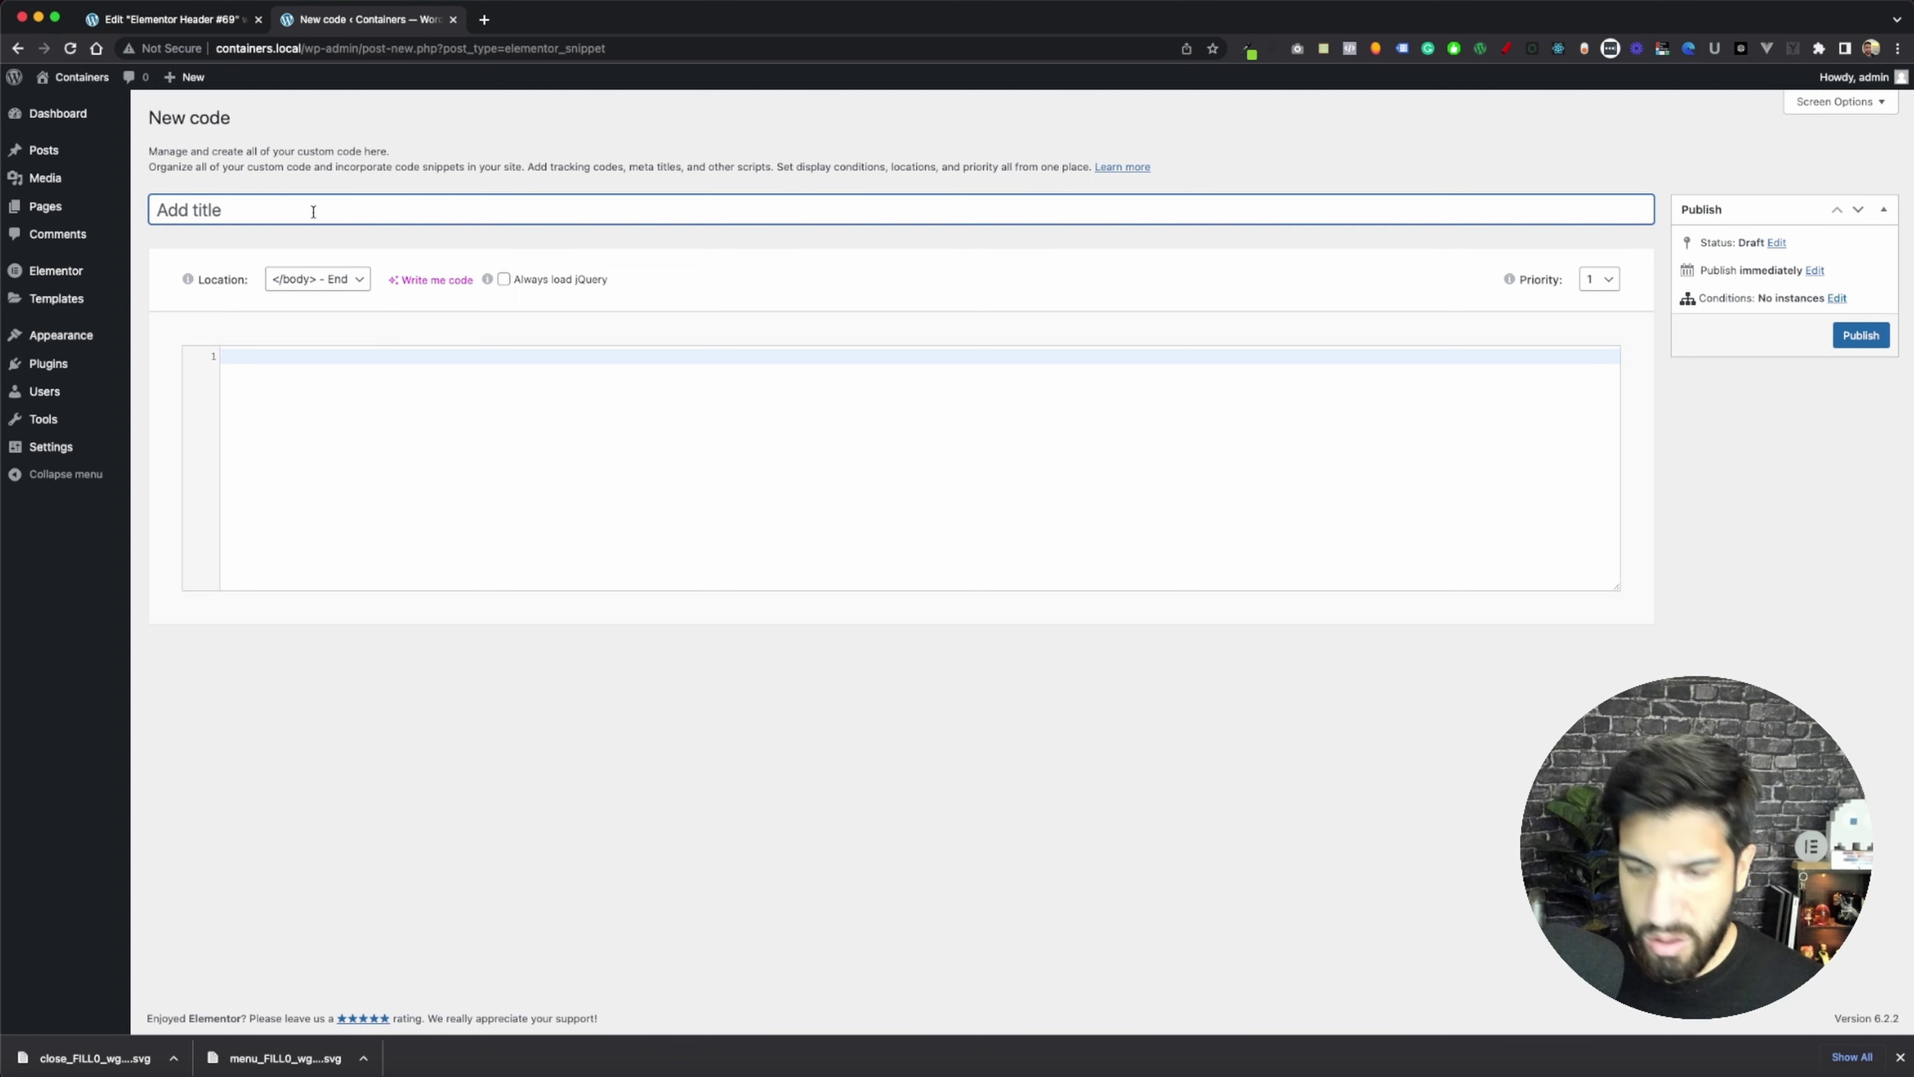
{"action": "type", "text": "M"}
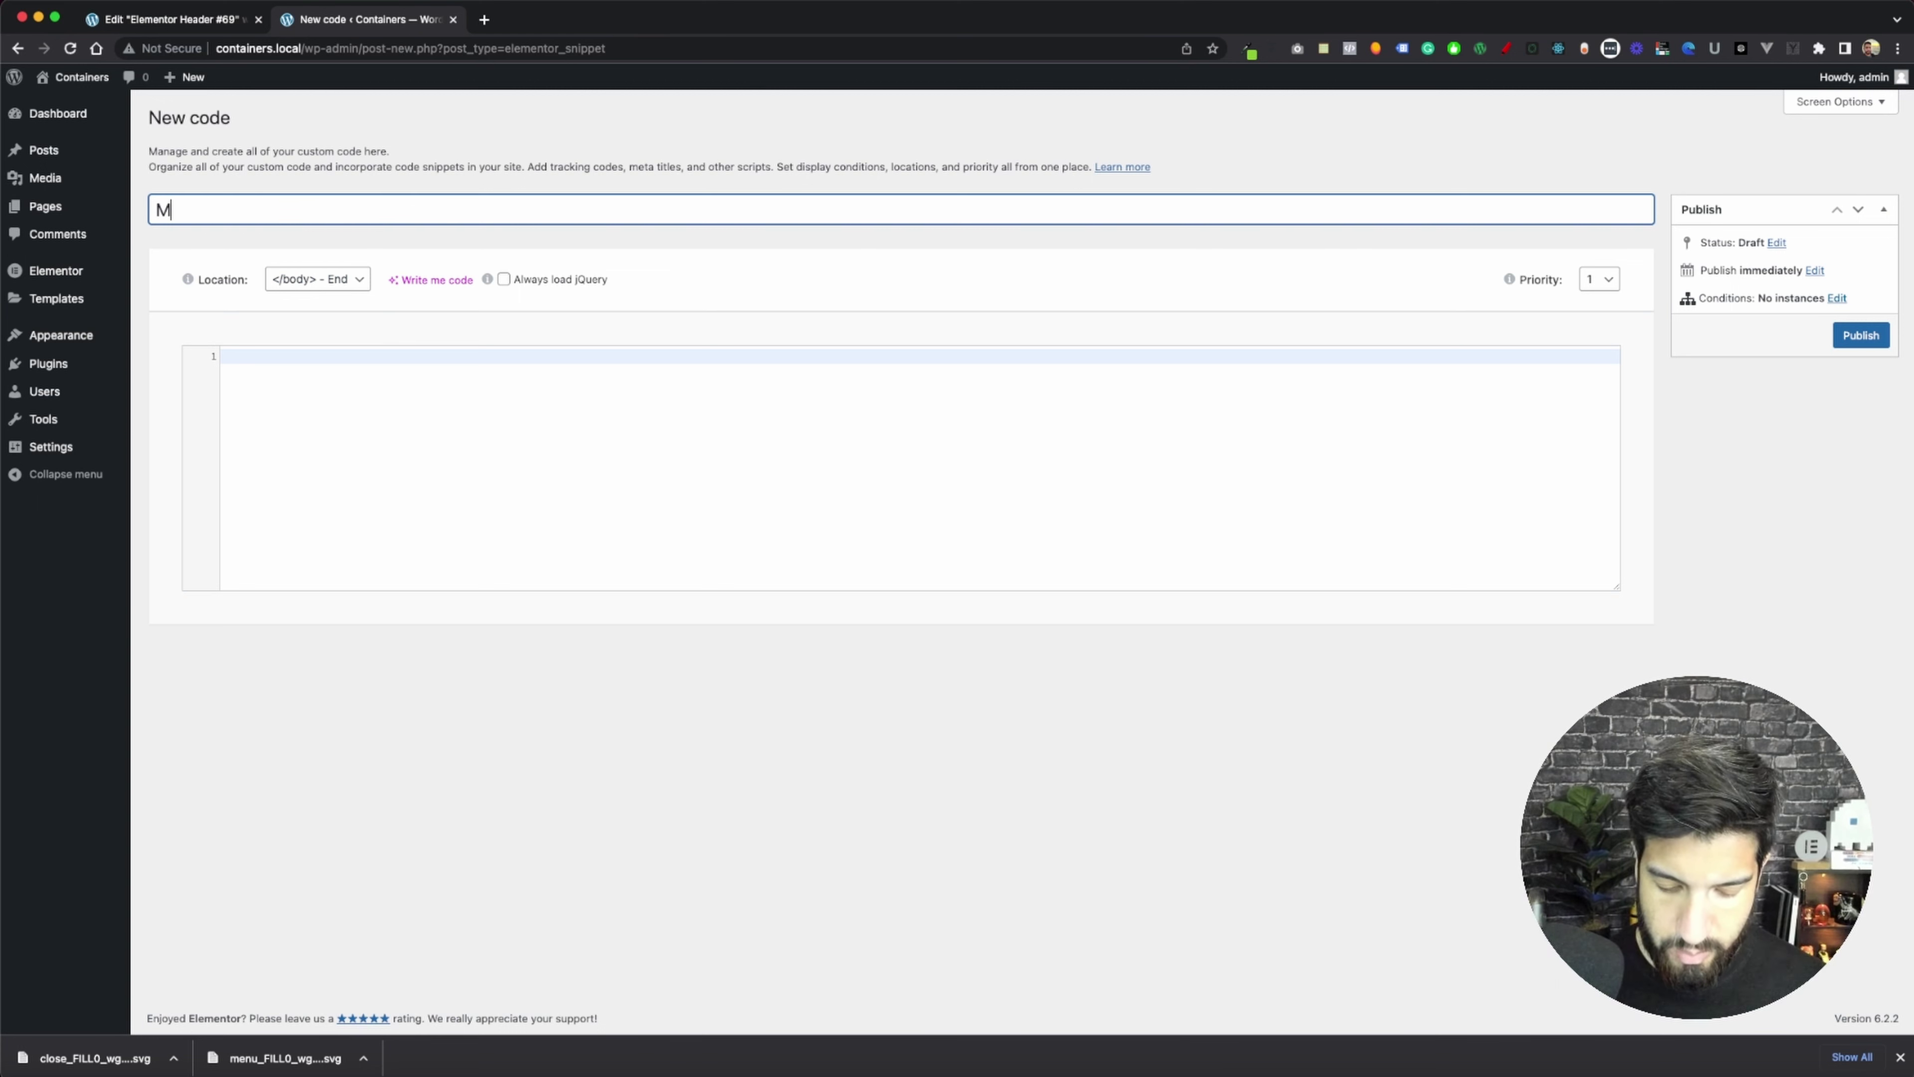
{"action": "type", "text": "obile dr"}
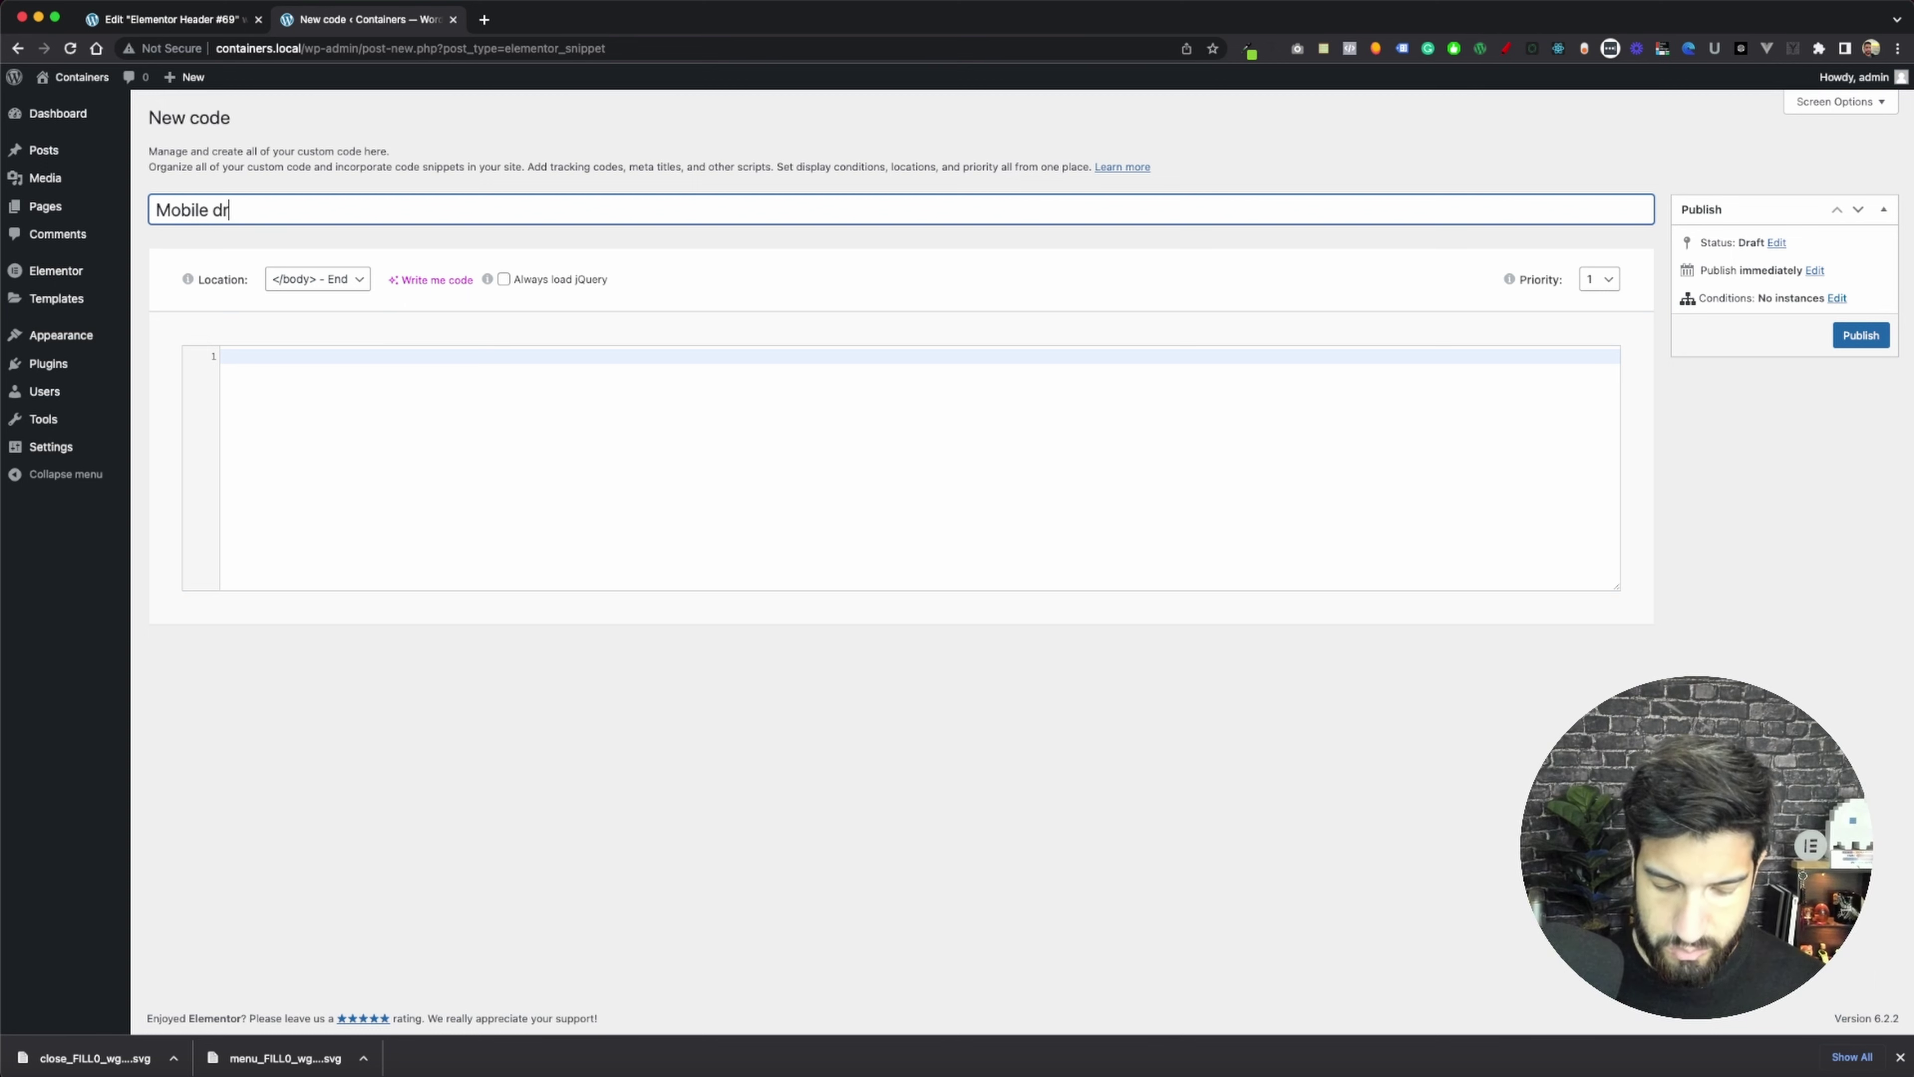
{"action": "type", "text": "opdown menu"}
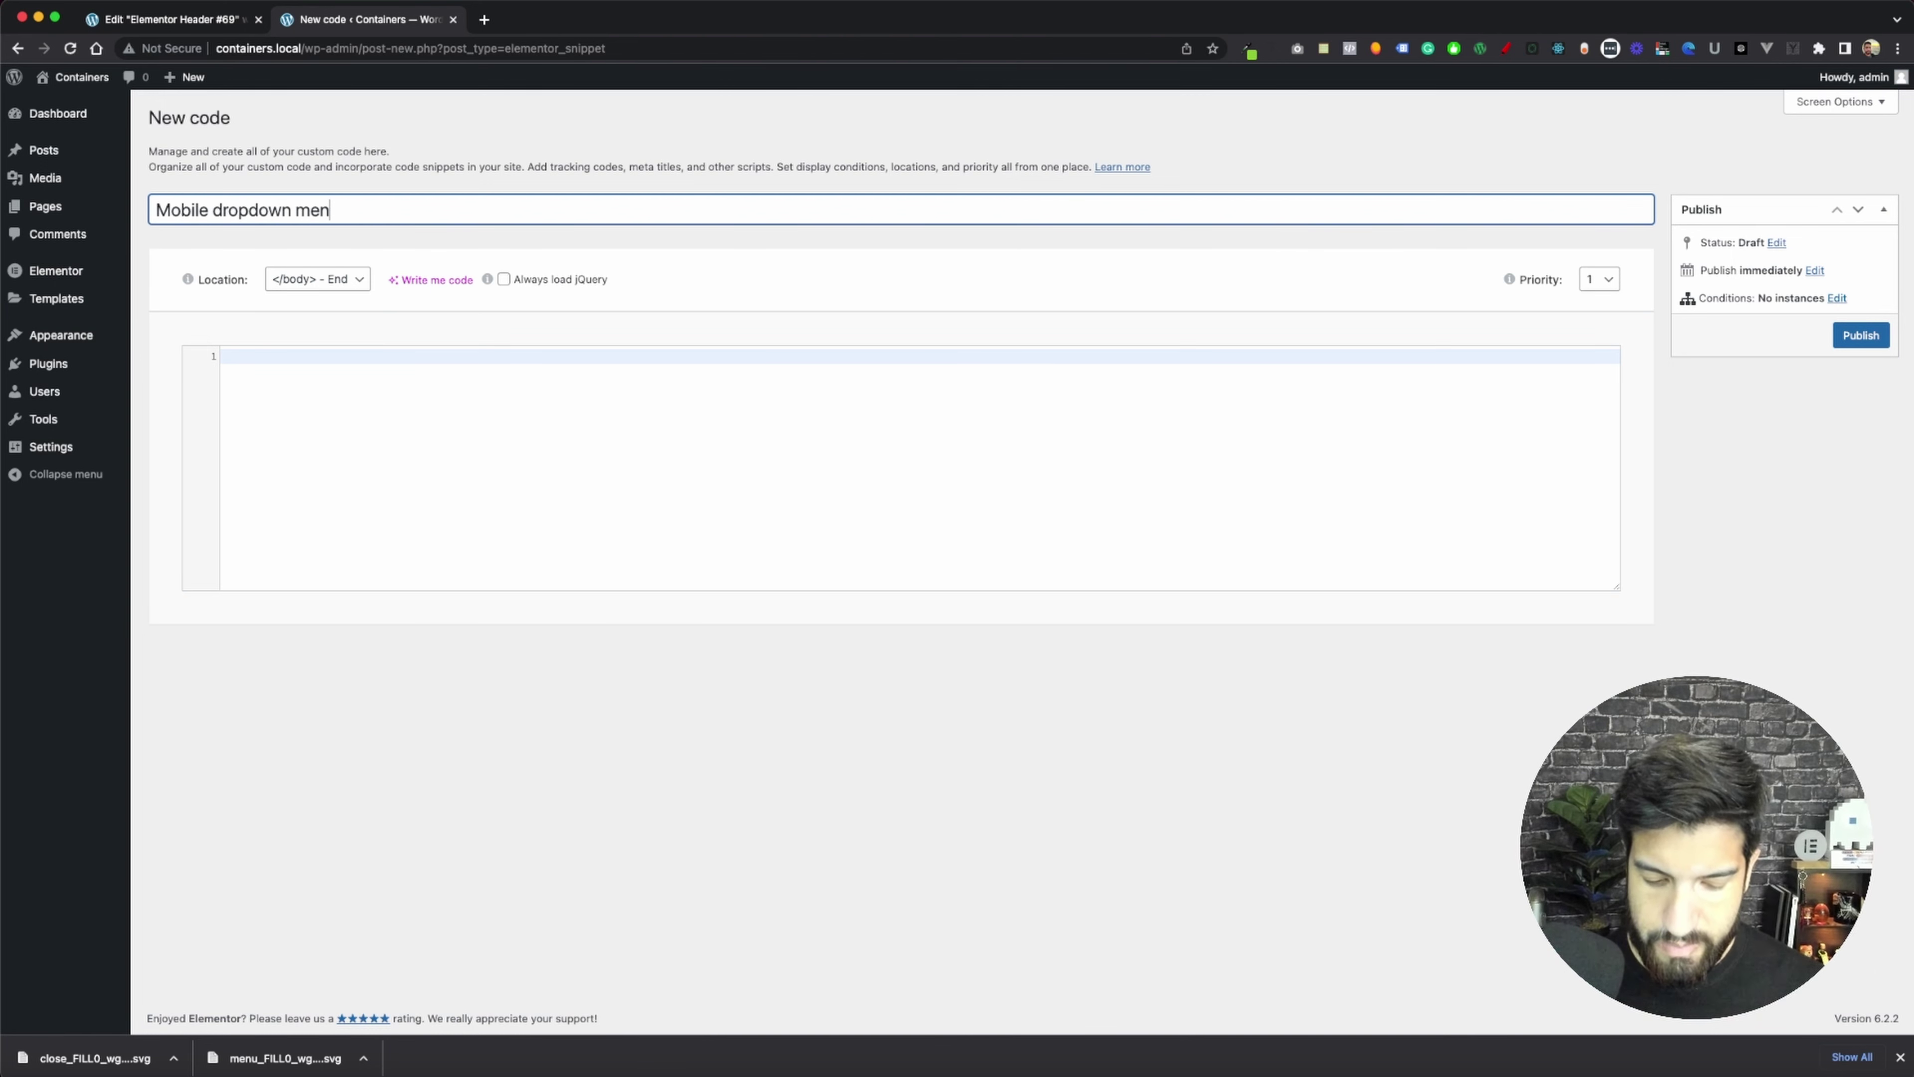
- Insert the jQuery script that toggles .nav-container with slideToggle(200), swaps the .nav-icon image and handles window resizing at 1024 into the snippet
{"action": "left_click", "coordinate": [295, 384]}
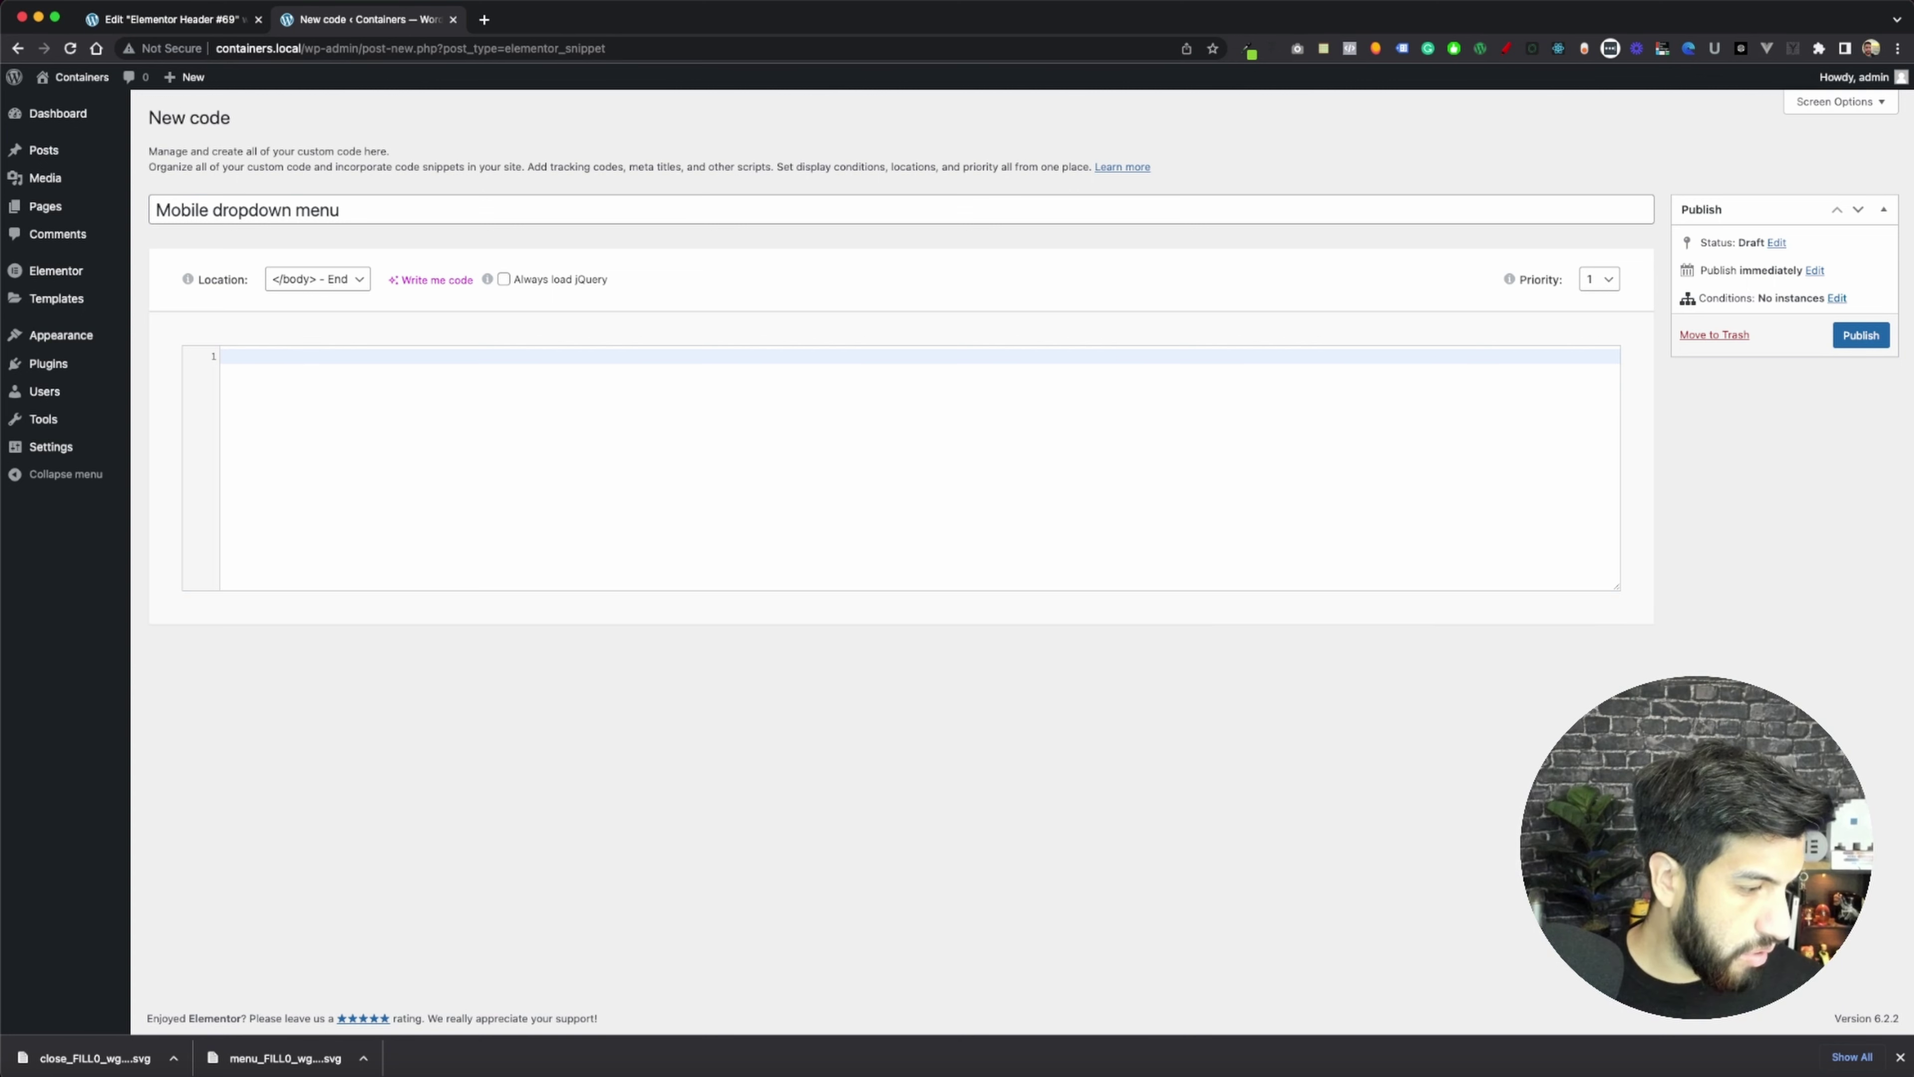
{"action": "key", "text": "super+Tab"}
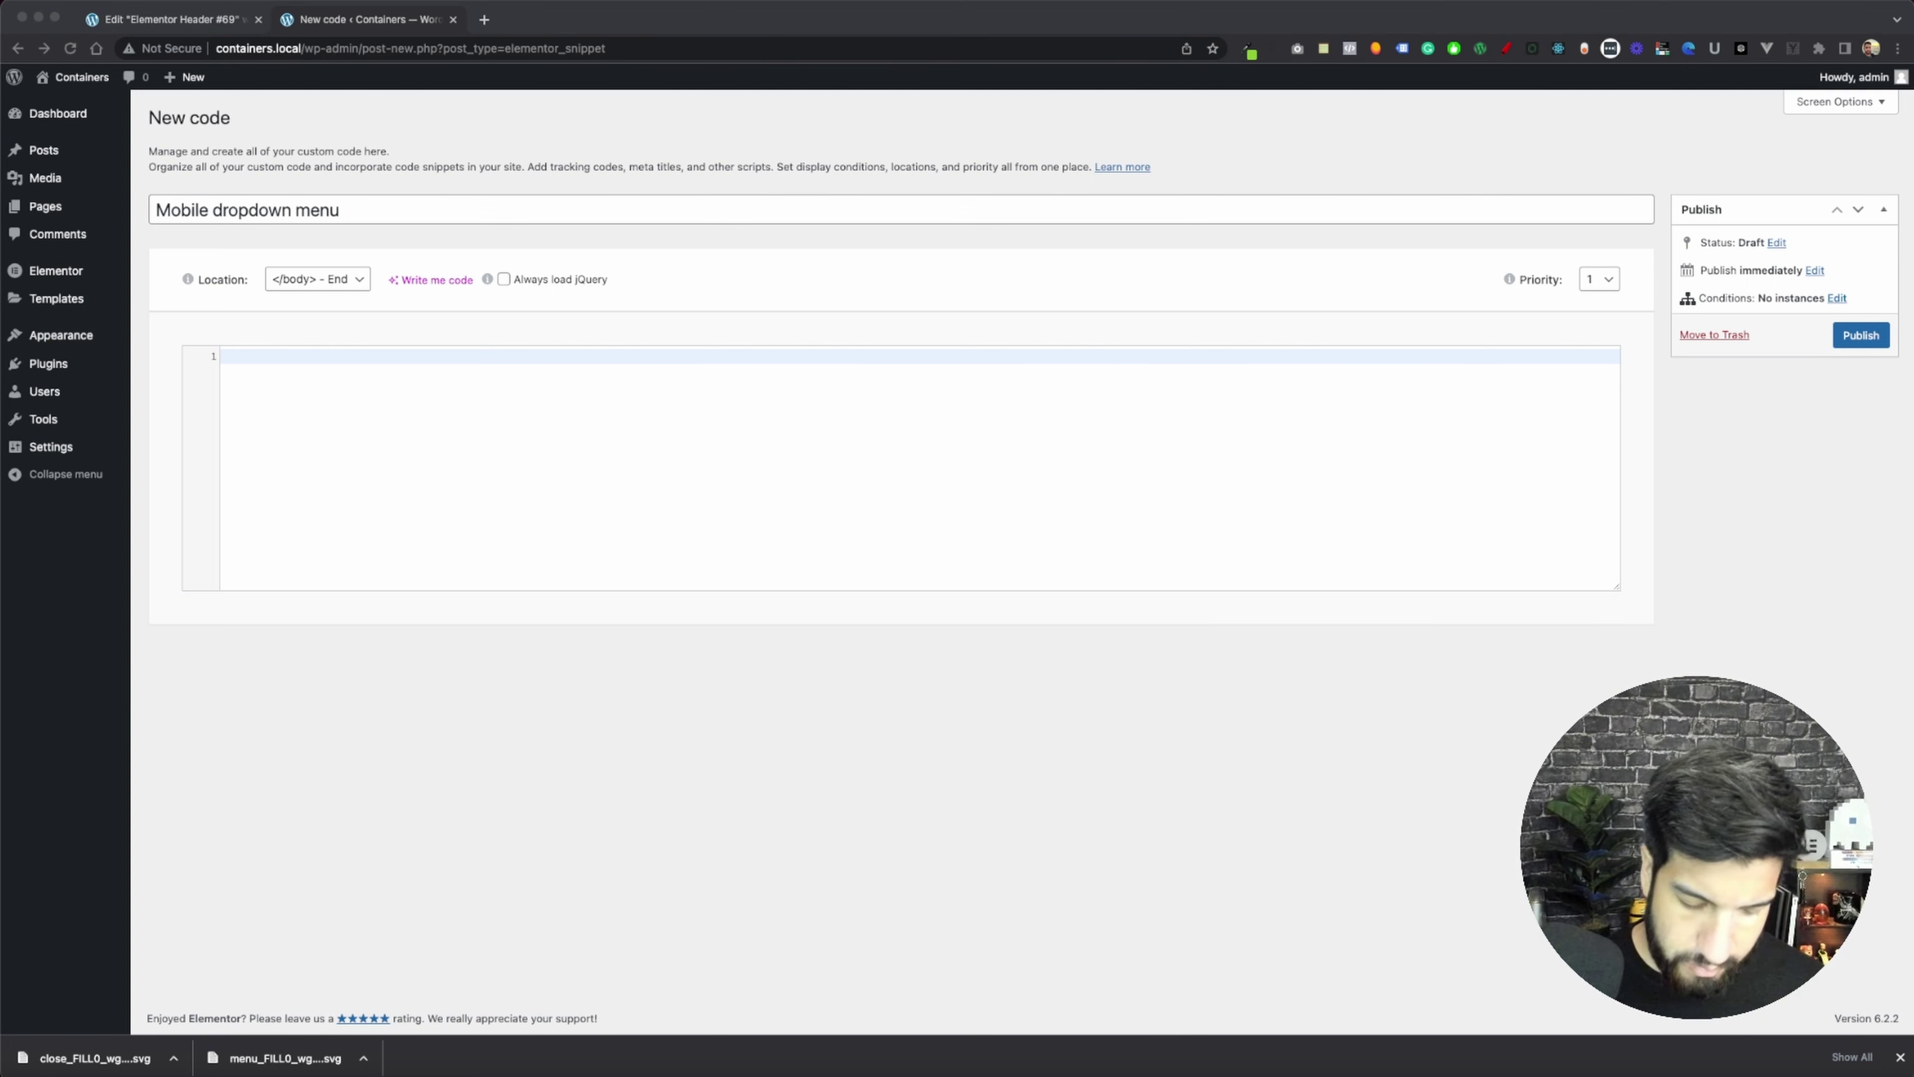
{"action": "key", "text": "super+Tab"}
{"action": "type", "text": "<script>     const $ = jQuery;     const openIcon = \"\"     const closeIcon = \"\"     $(document).ready(function(){         $('.nav-icon').click(function(){             if($('.nav-container').is(\":visible\")){                 $('.nav-icon img').attr('src', openIcon);             } else {                 $('.nav-icon img').attr('src', closeIcon);             }             $('.nav-container').slideToggle(200);         });     });  $(window).on('resize', function(){         if ($('body').hasClass('elementor-editor-active')) {             return;         }         let win = $(this);         if(win.width() > 1024){             $('.nav-container').show();         } else {             $('.nav-icon img').attr('src', openIcon);             $('.nav-container').hide();         }     }); </script>"}
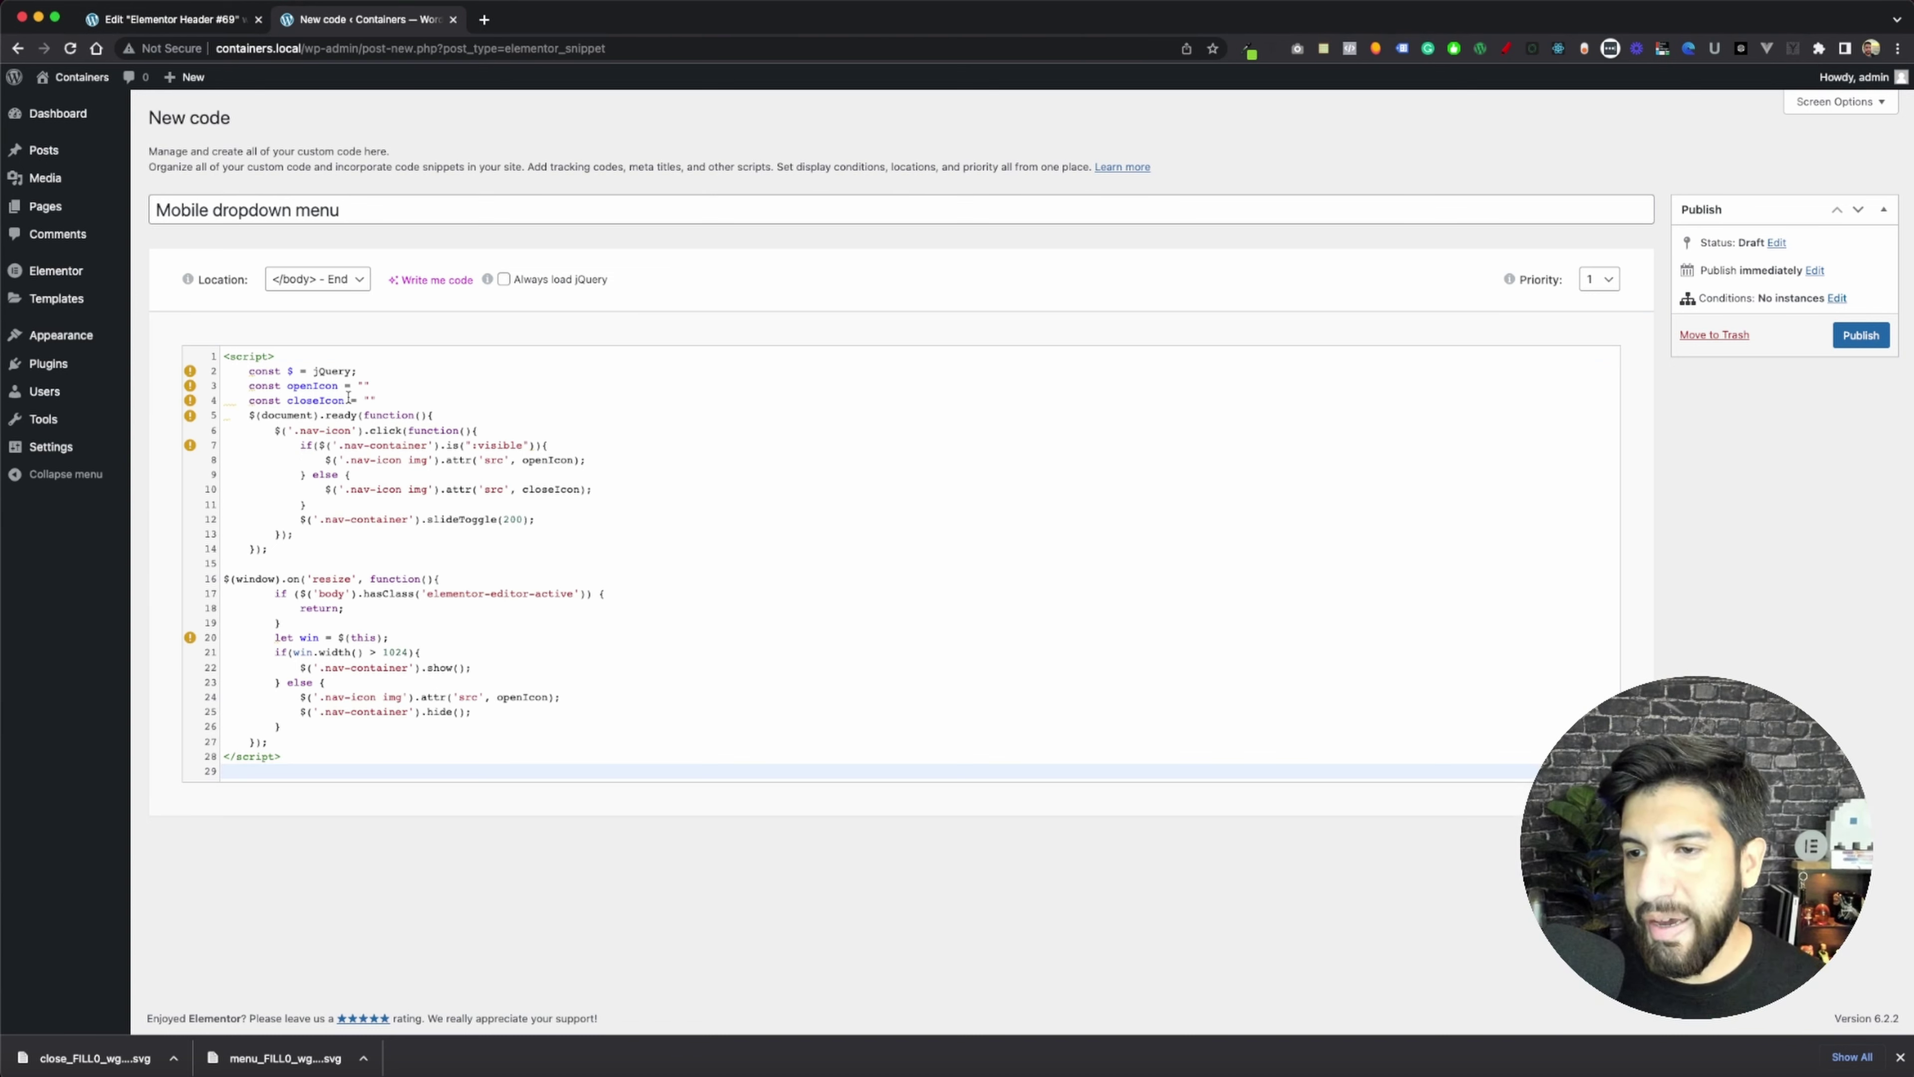
{"action": "left_click", "coordinate": [362, 385]}
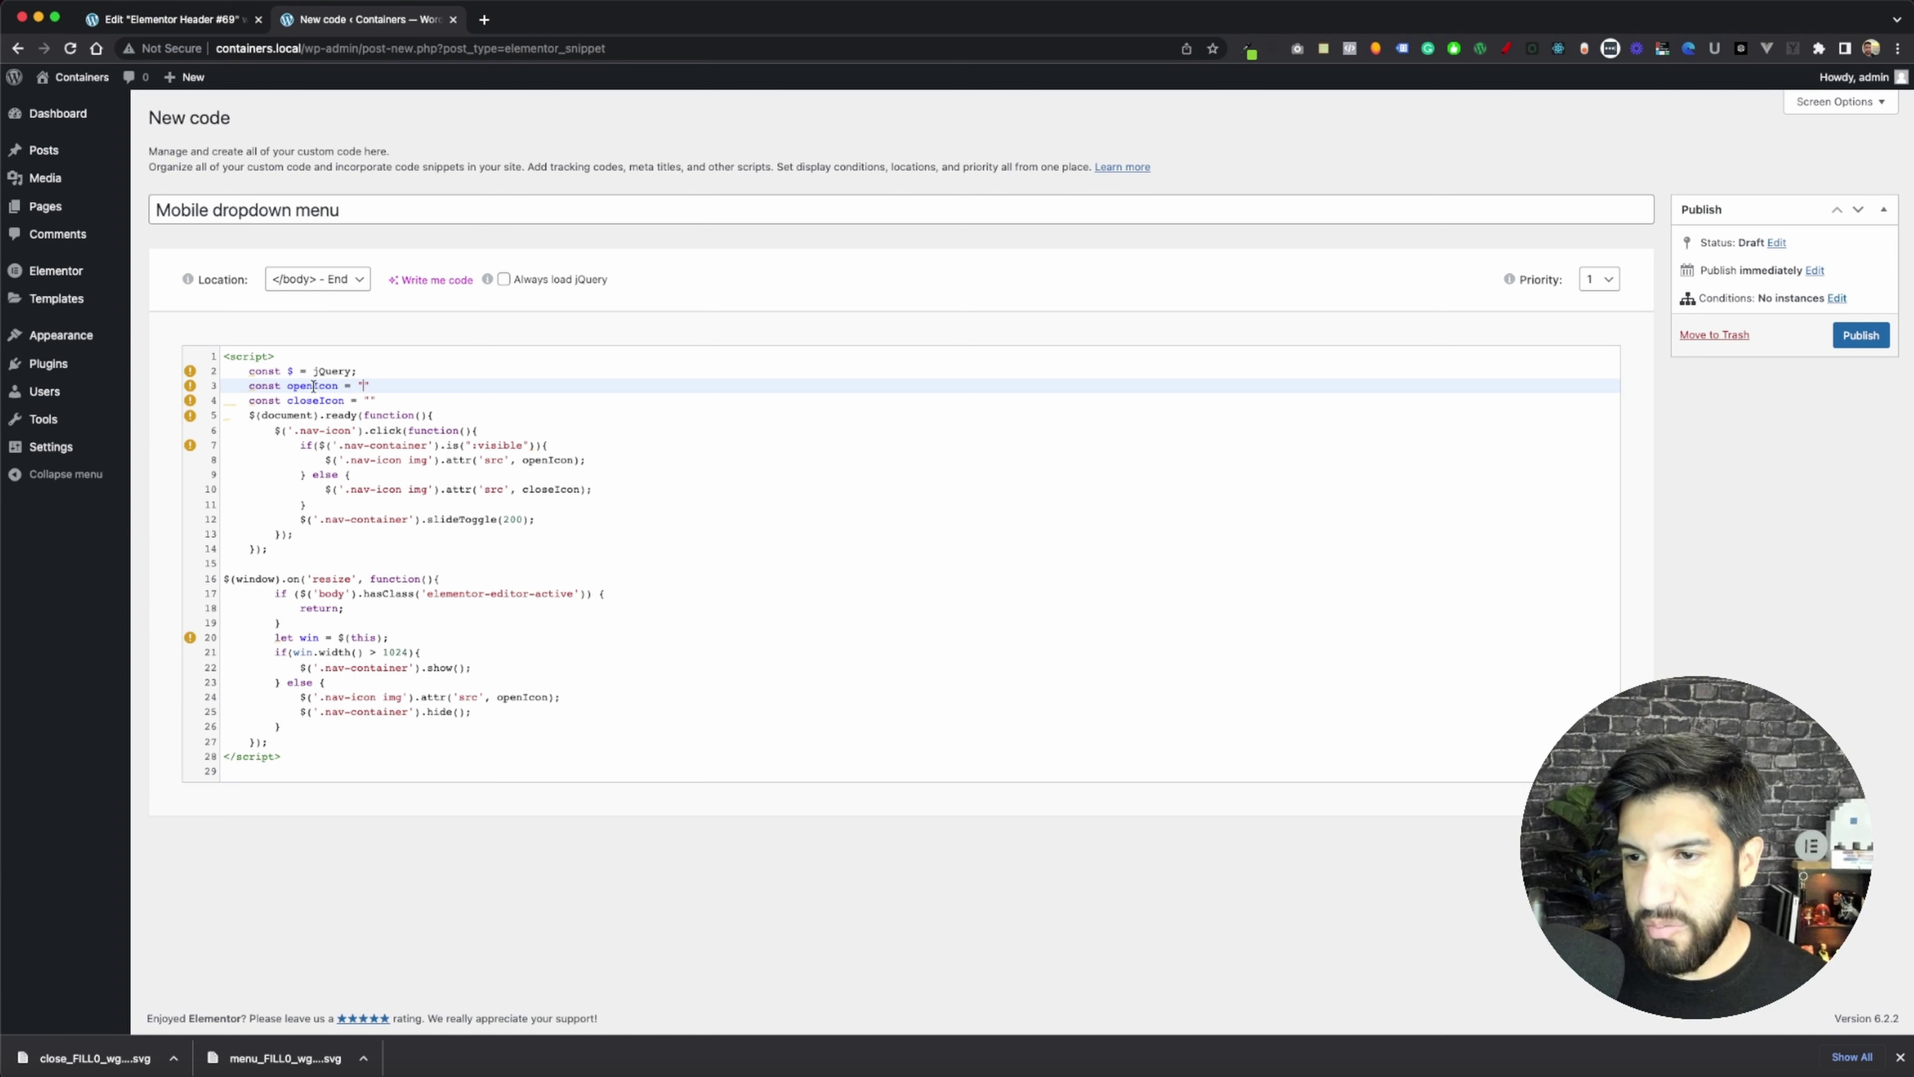
{"action": "mouse_move", "coordinate": [312, 386]}
{"action": "left_mouse_down"}
{"action": "mouse_move", "coordinate": [287, 385]}
{"action": "mouse_move", "coordinate": [305, 399]}
{"action": "left_mouse_up"}
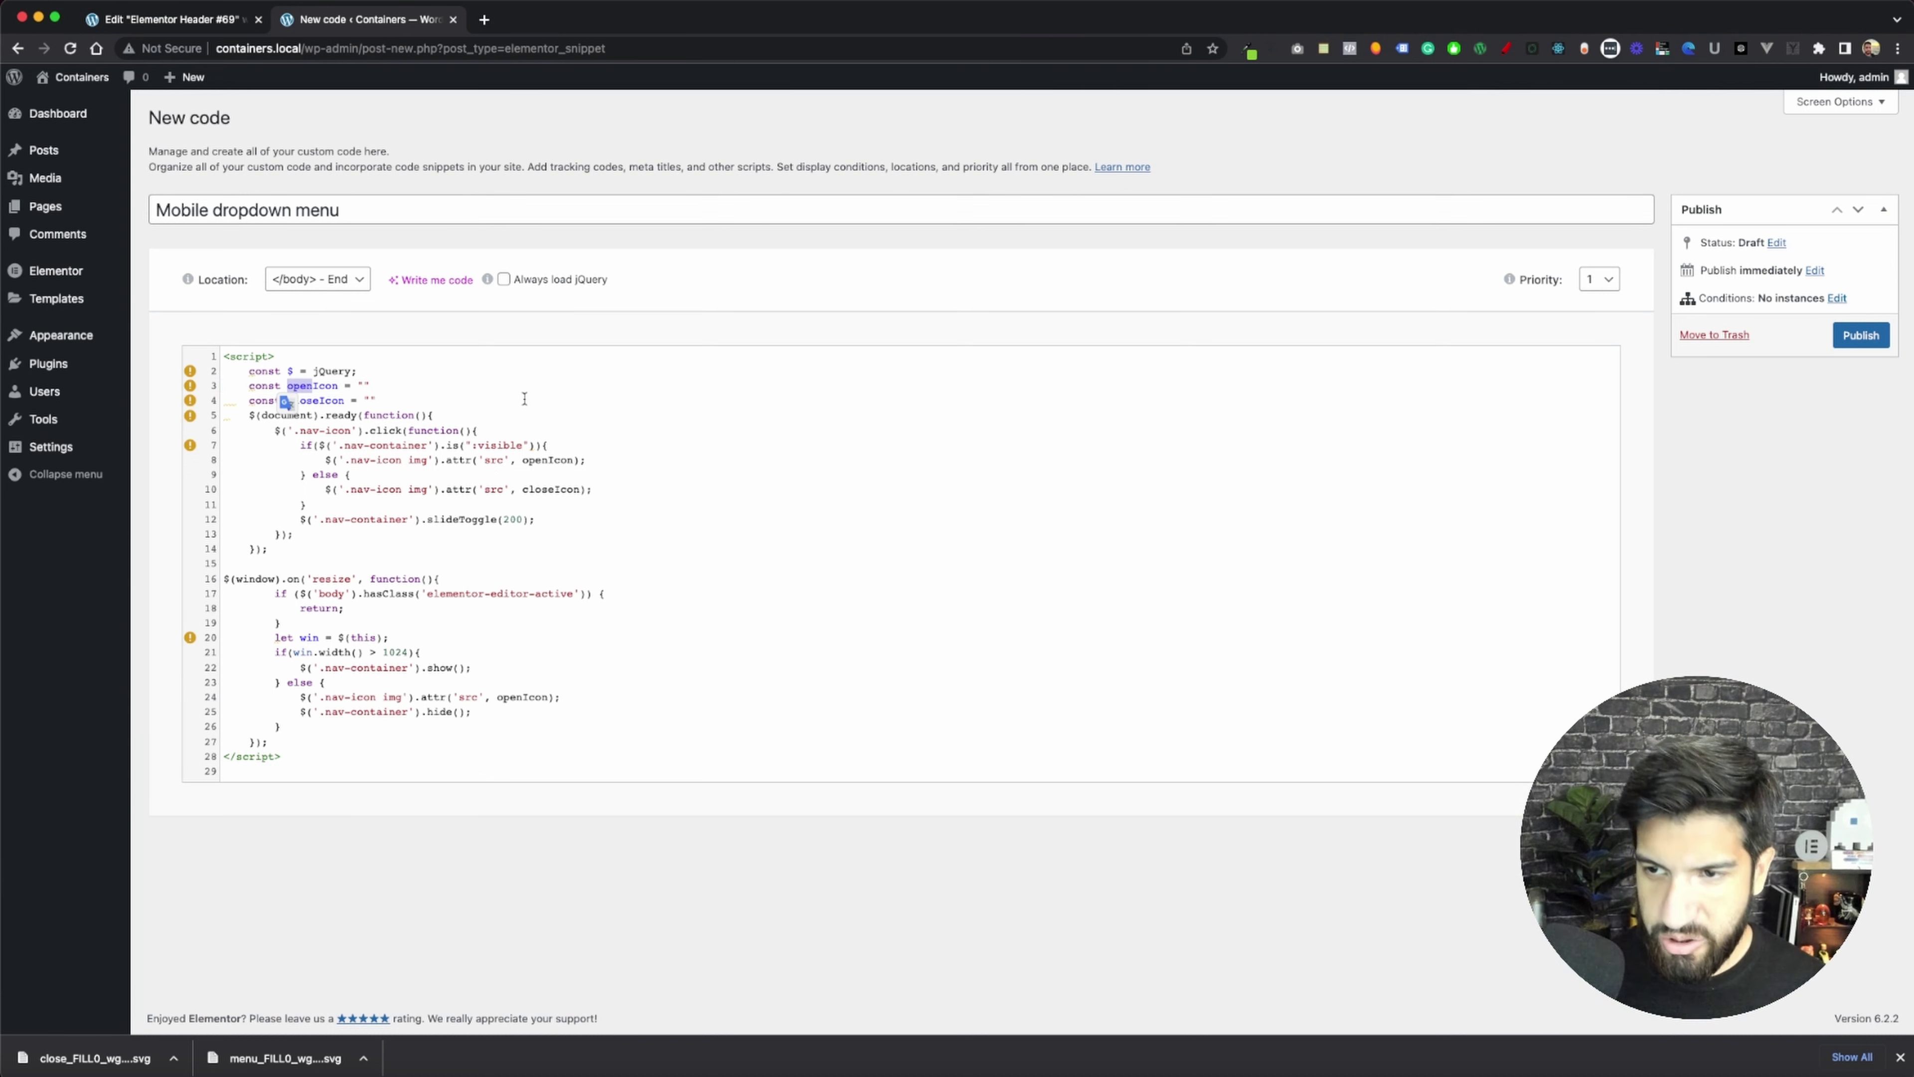
{"action": "type", "text": "menu"}
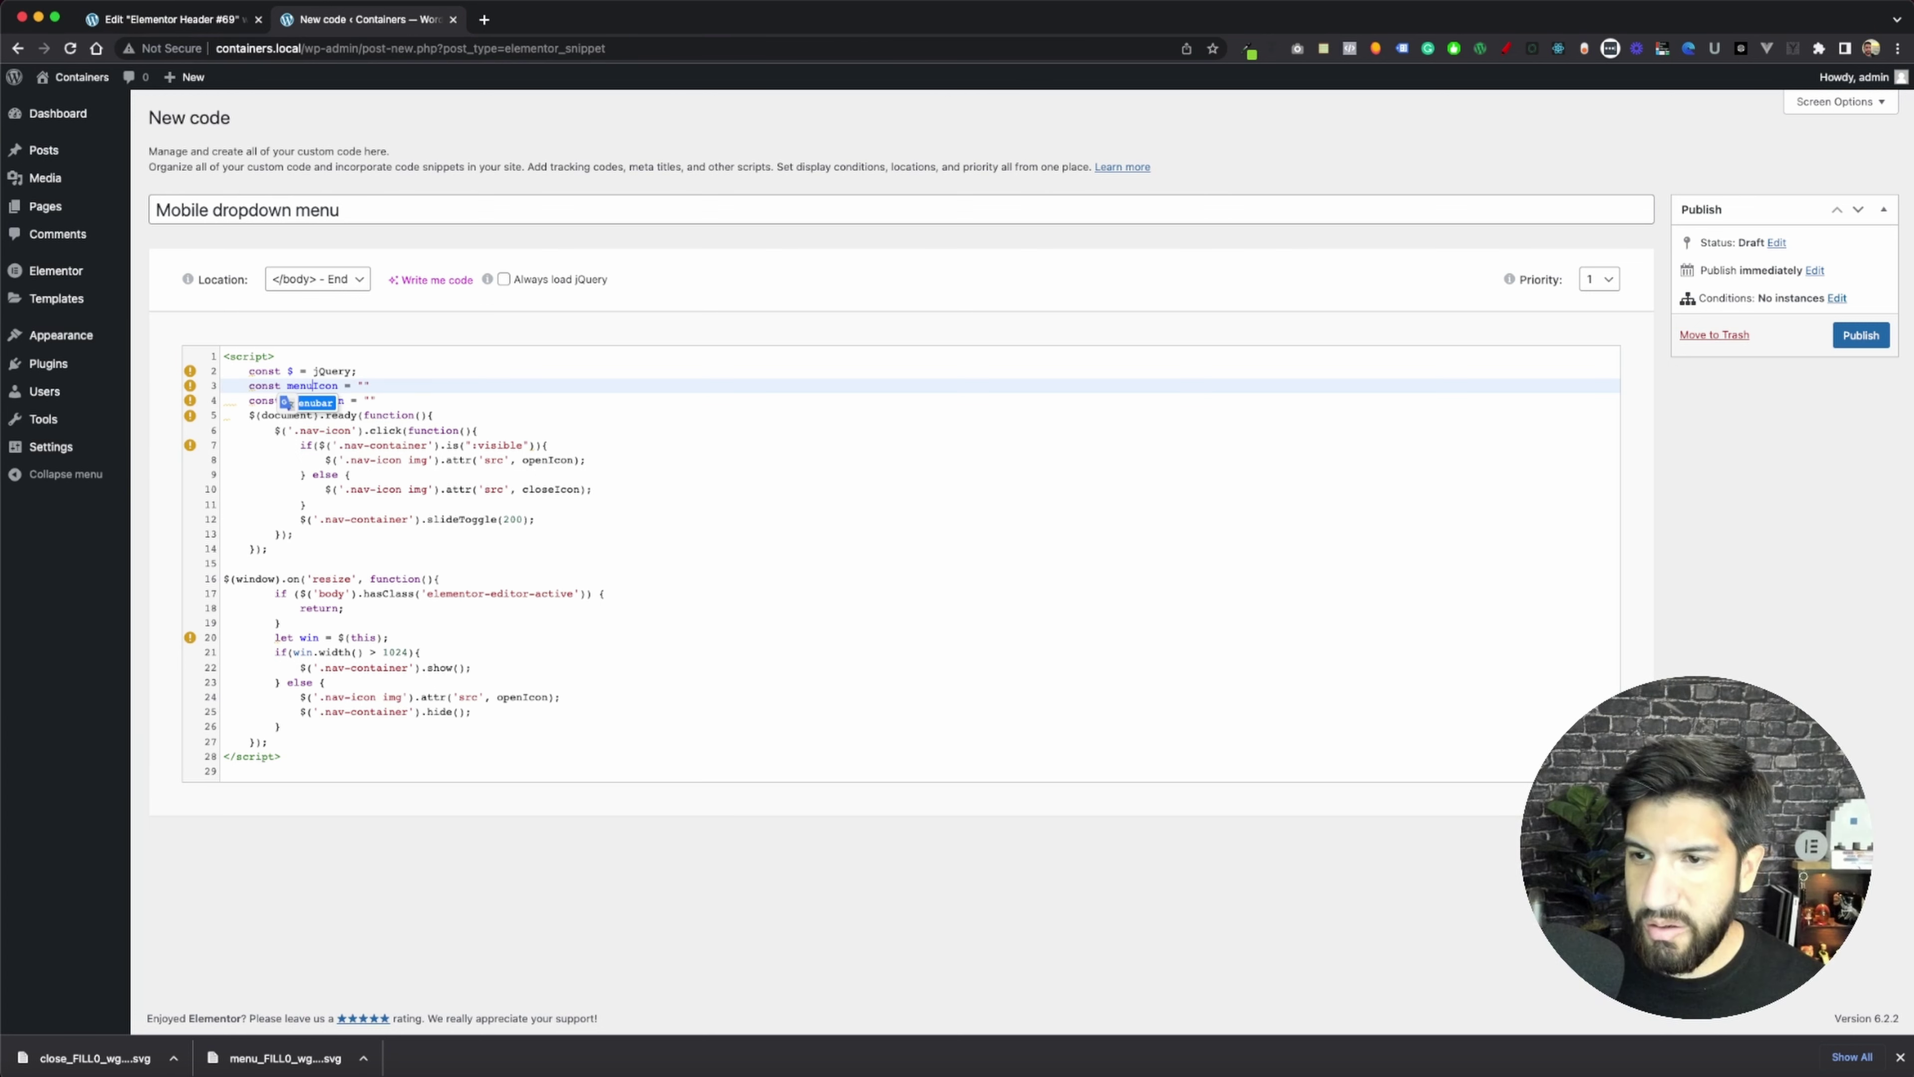
{"action": "key", "text": "super+z"}
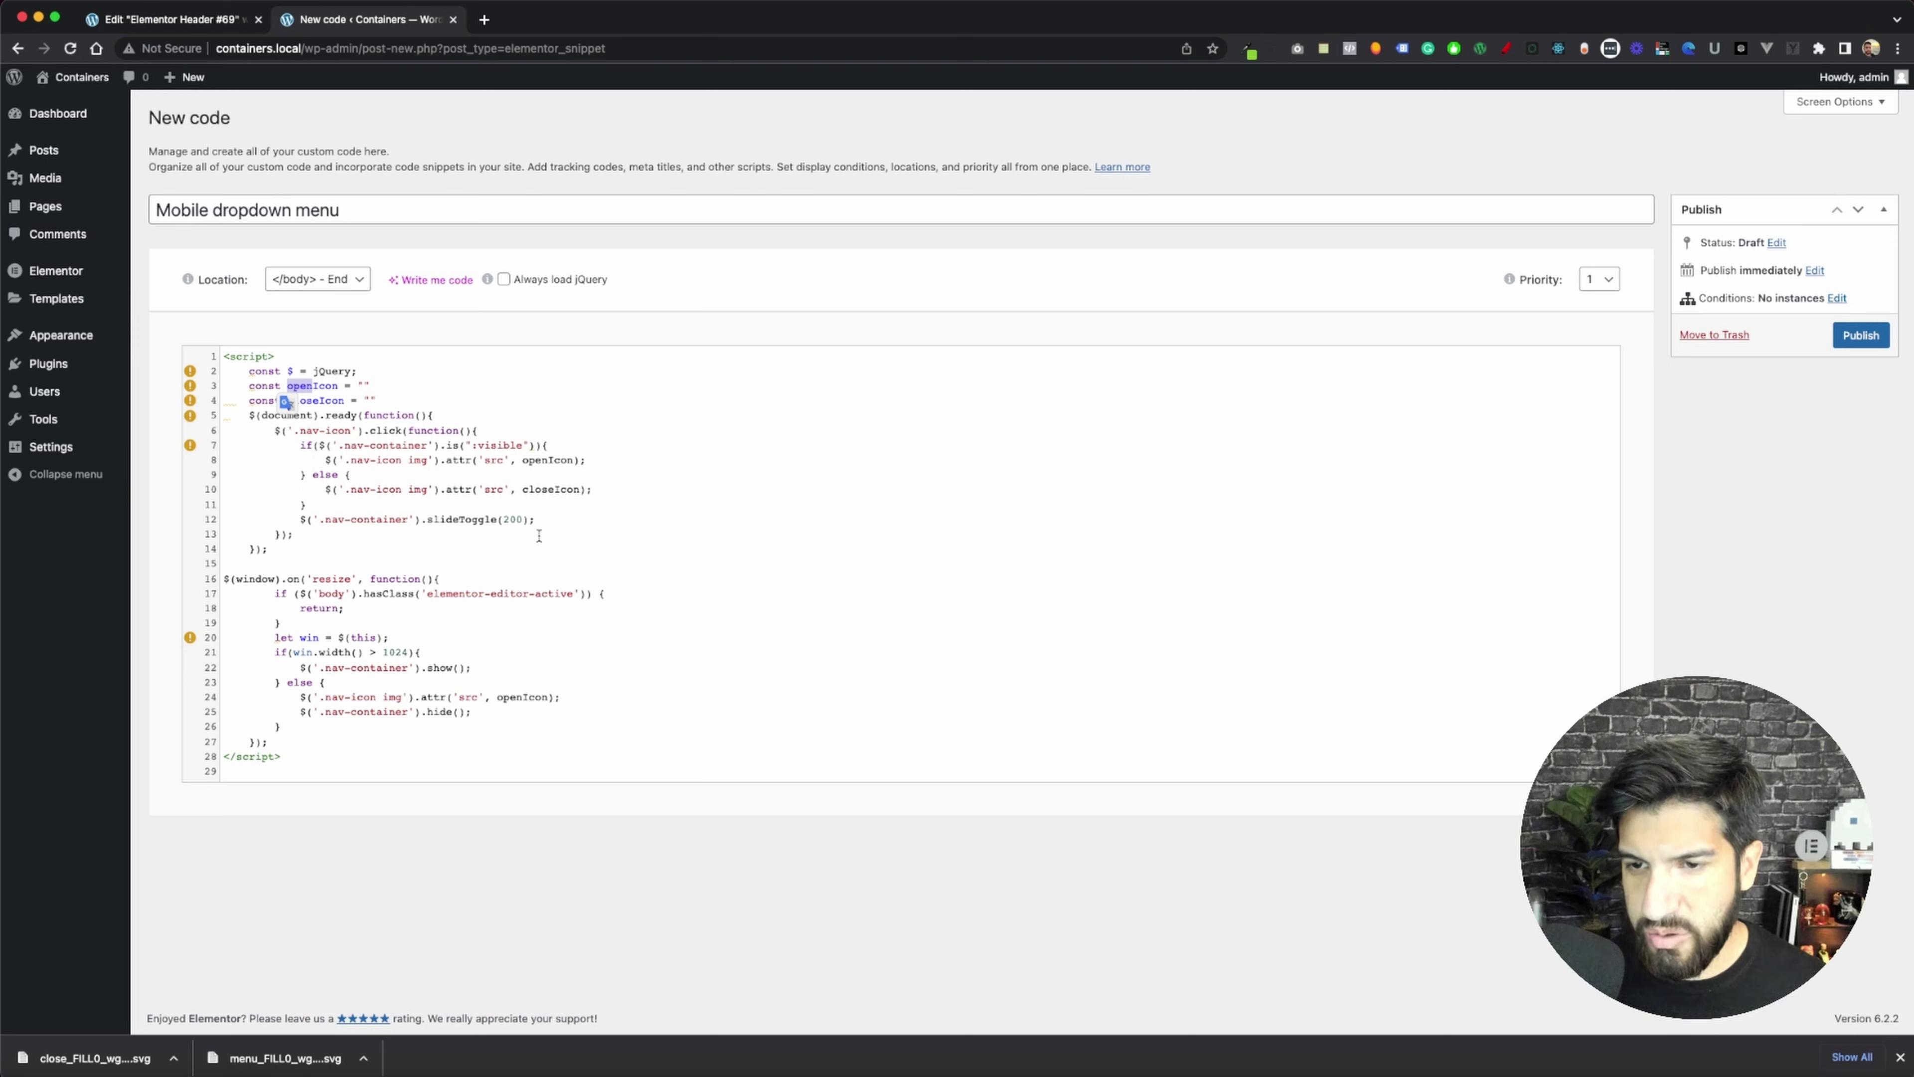
{"action": "left_click", "coordinate": [679, 535]}
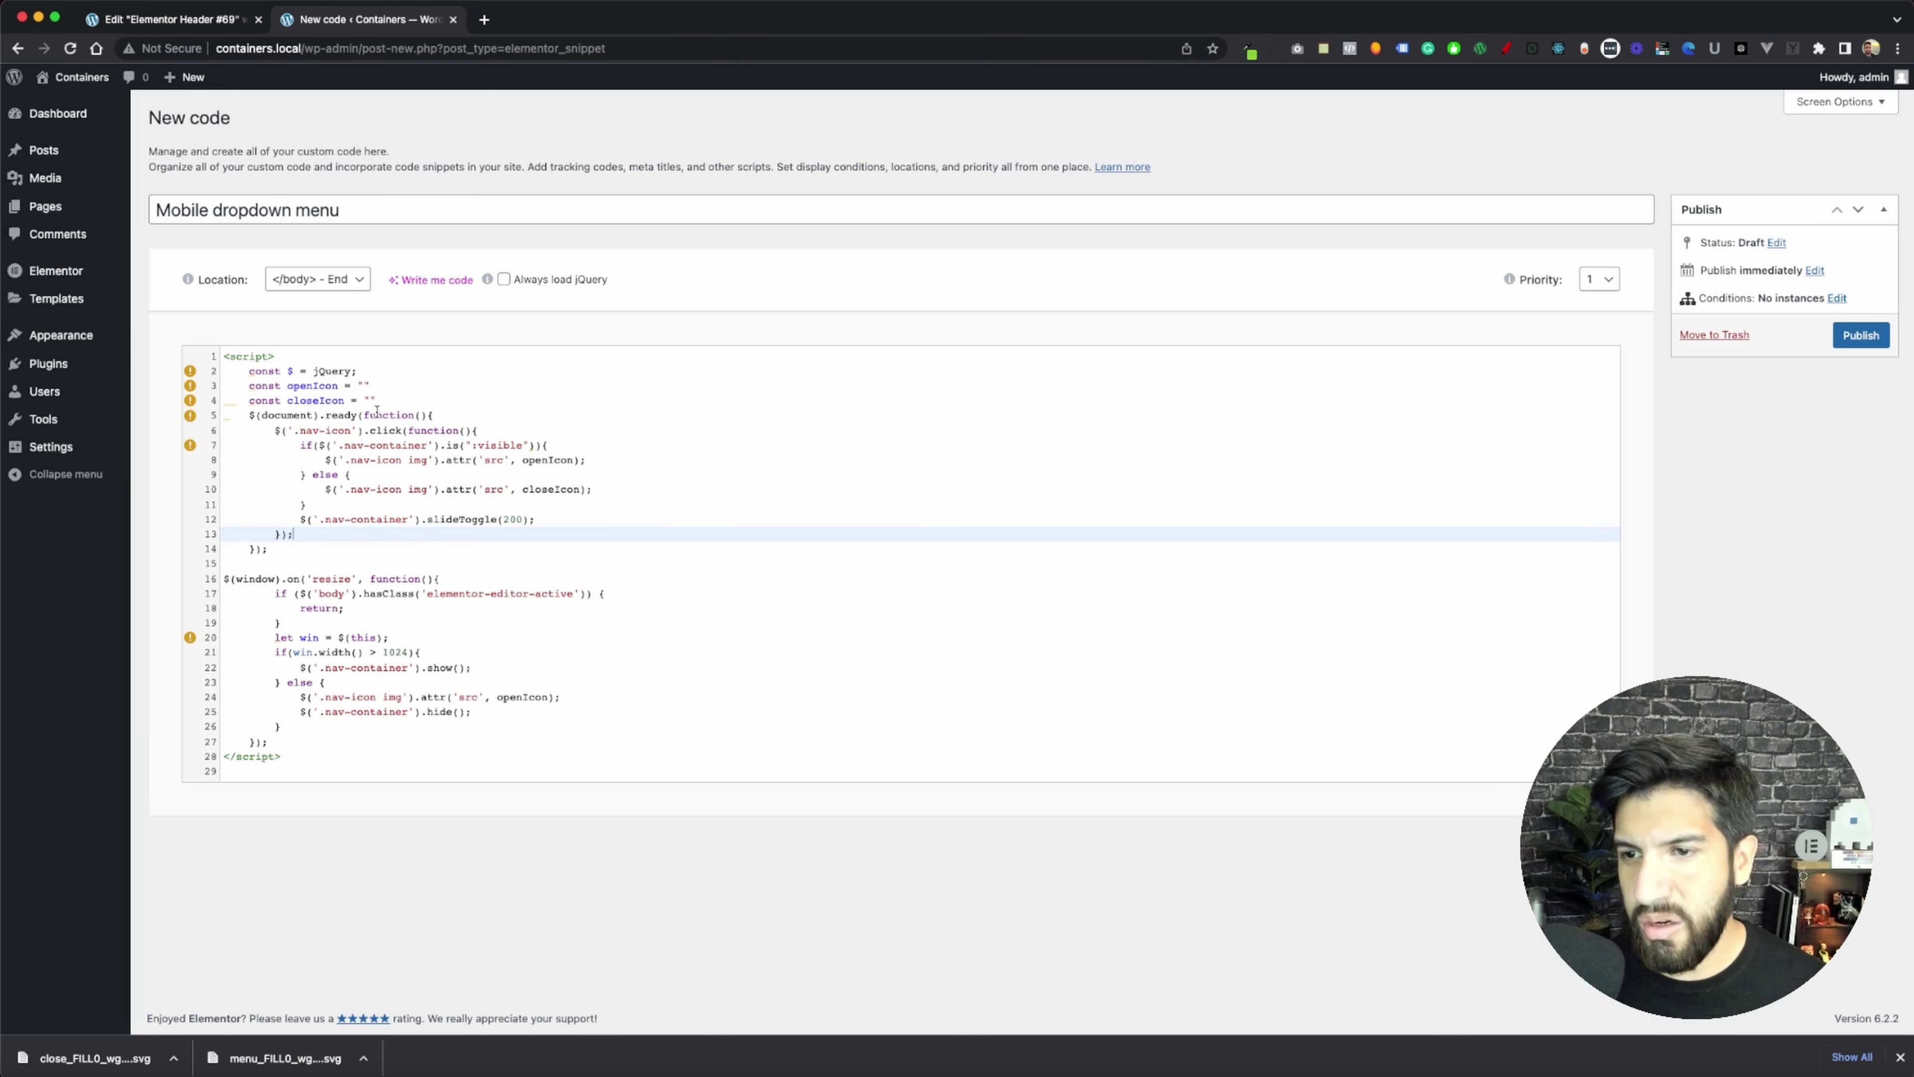
- Open the Media Library separately and copy the file URL of the hamburger menu SVG
{"action": "left_click", "coordinate": [362, 384]}
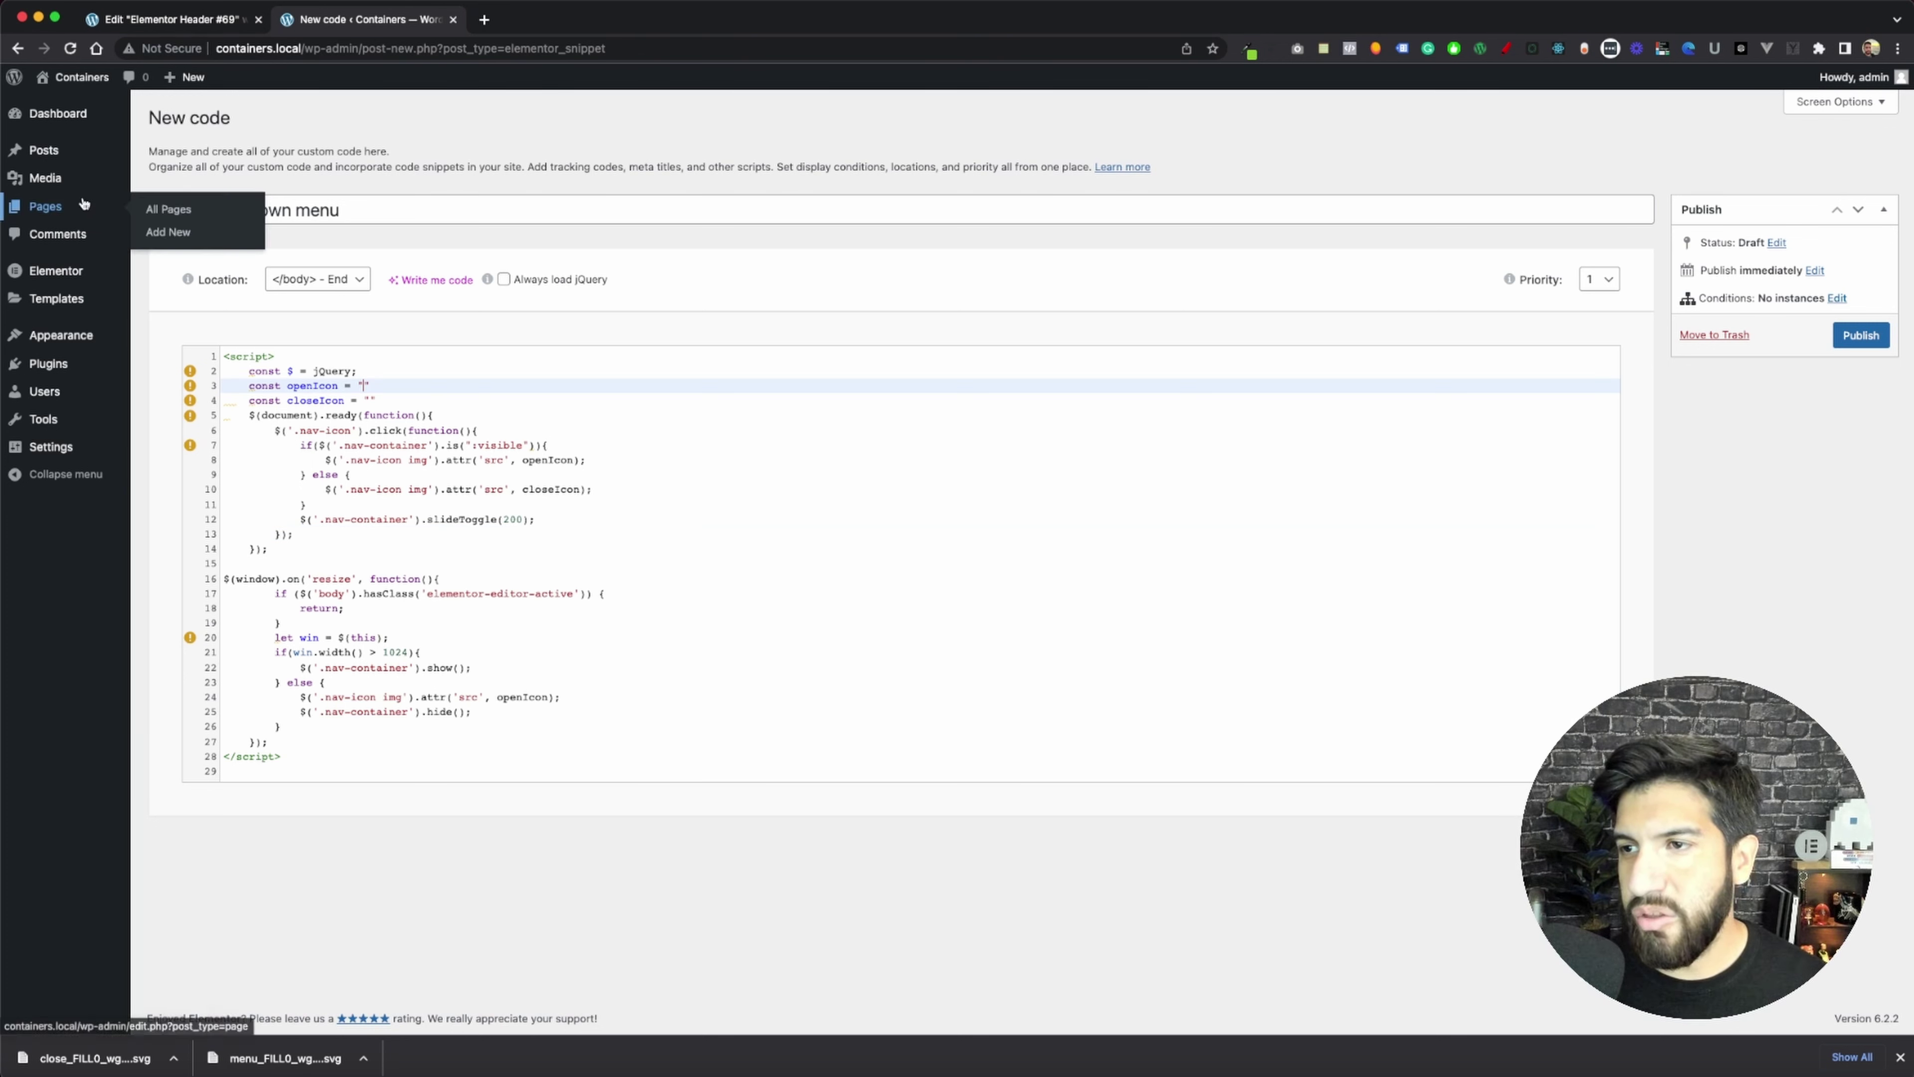
{"action": "left_click", "coordinate": [53, 185], "text": "super"}
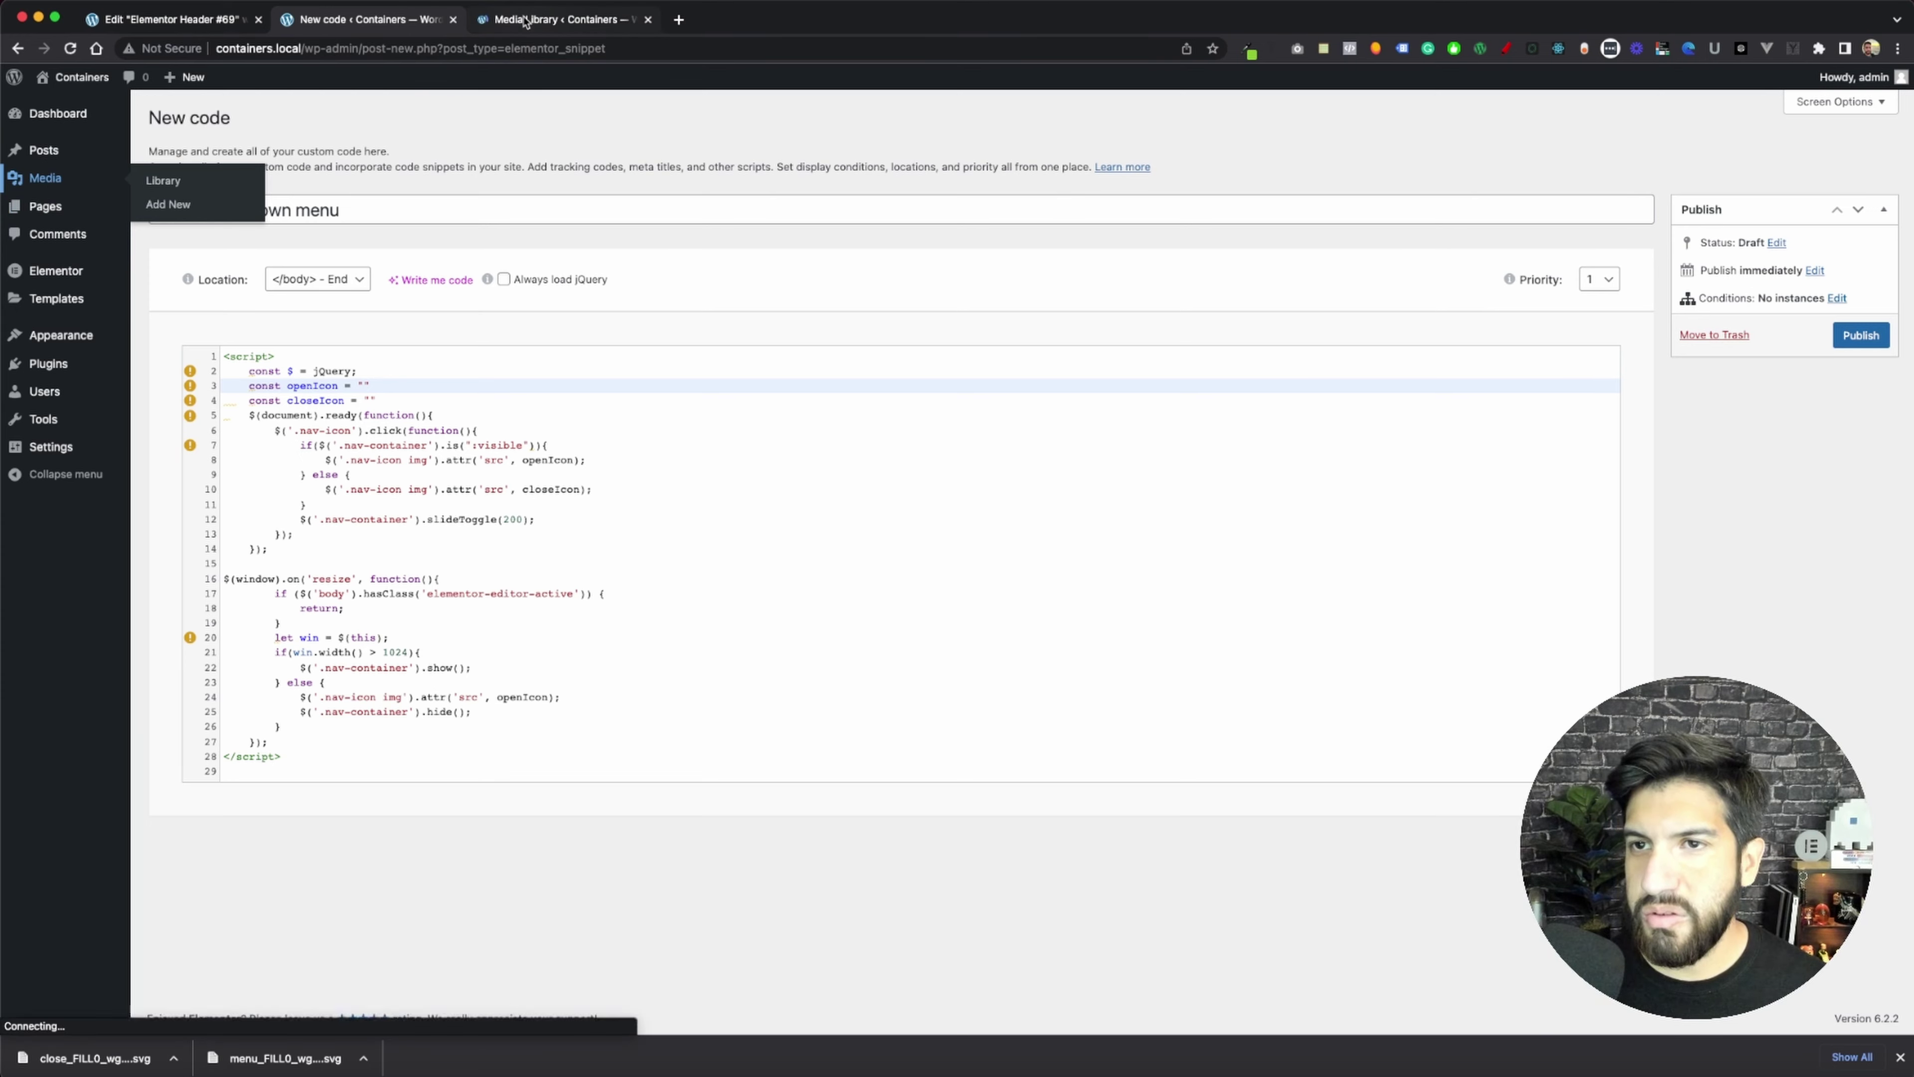
{"action": "left_click", "coordinate": [527, 19]}
{"action": "left_click", "coordinate": [241, 305]}
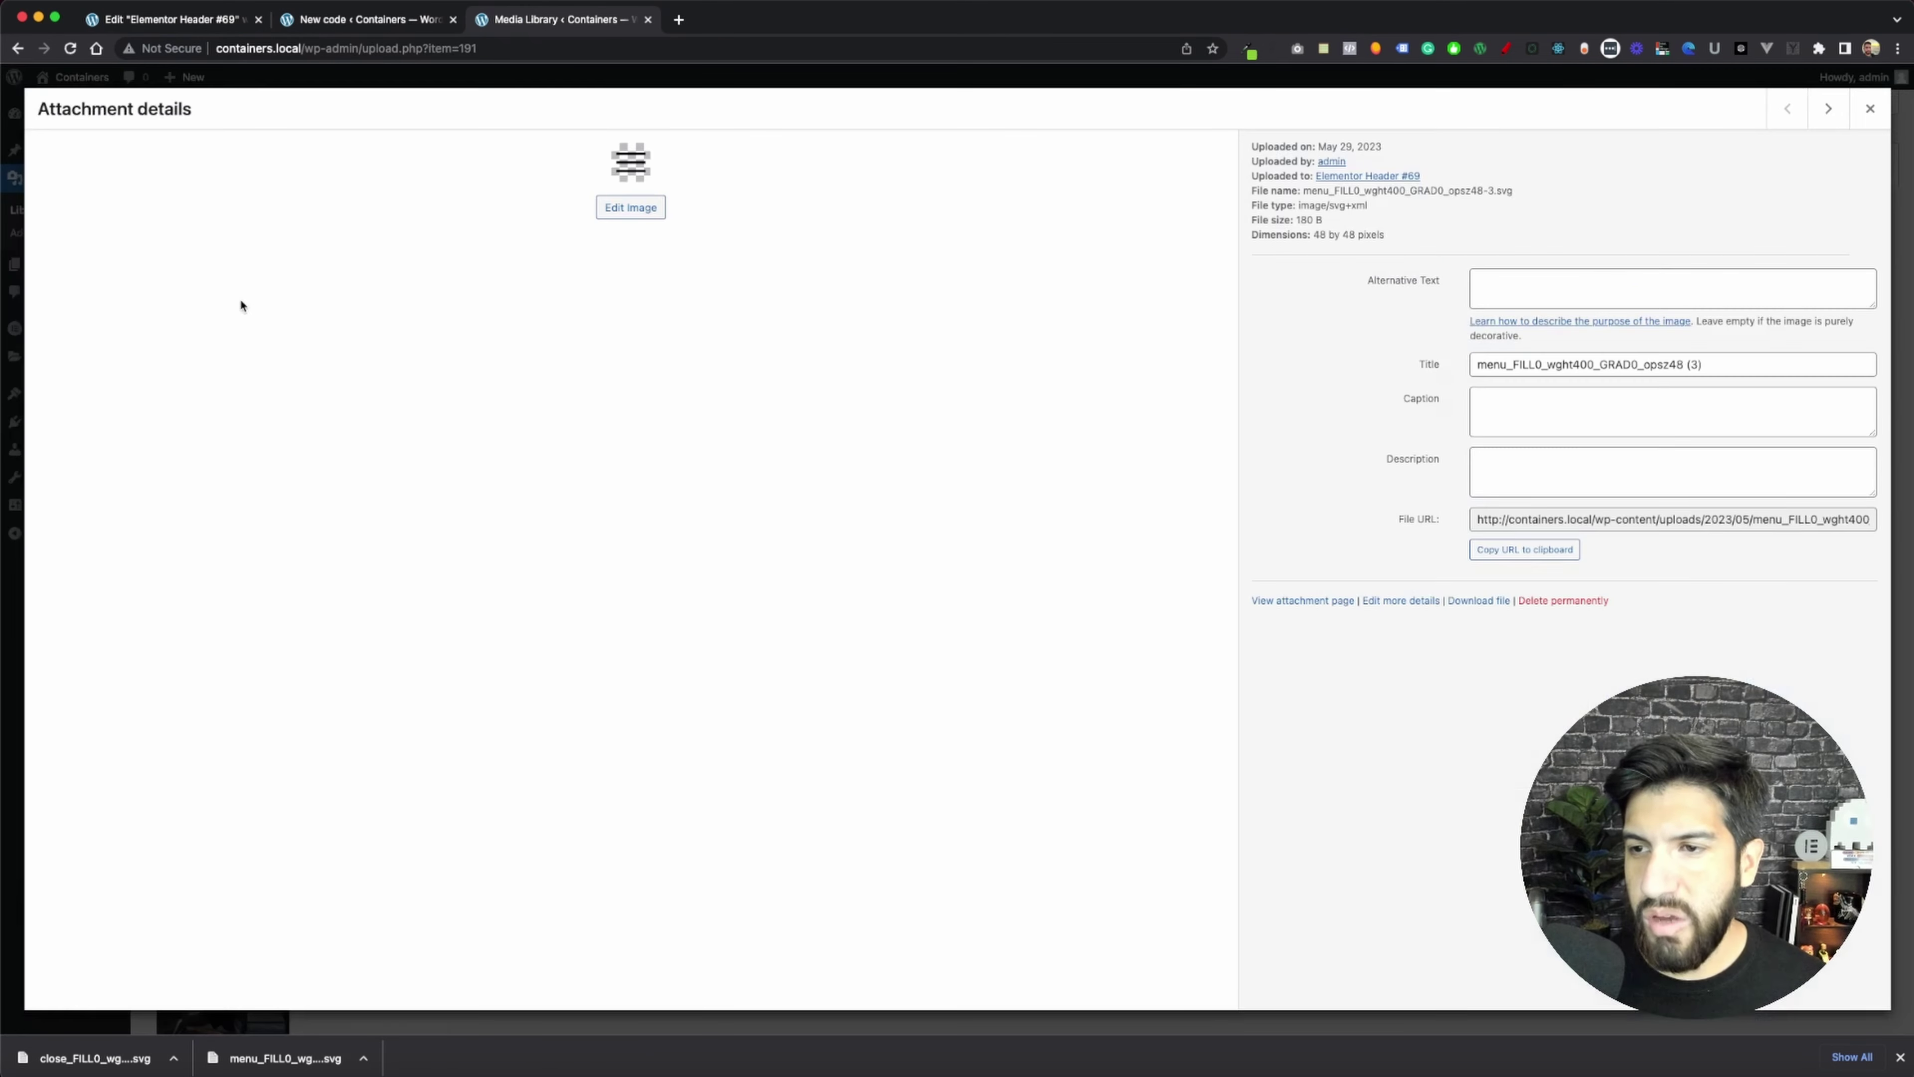
{"action": "triple_click", "coordinate": [1537, 519]}
{"action": "key", "text": "super+c"}
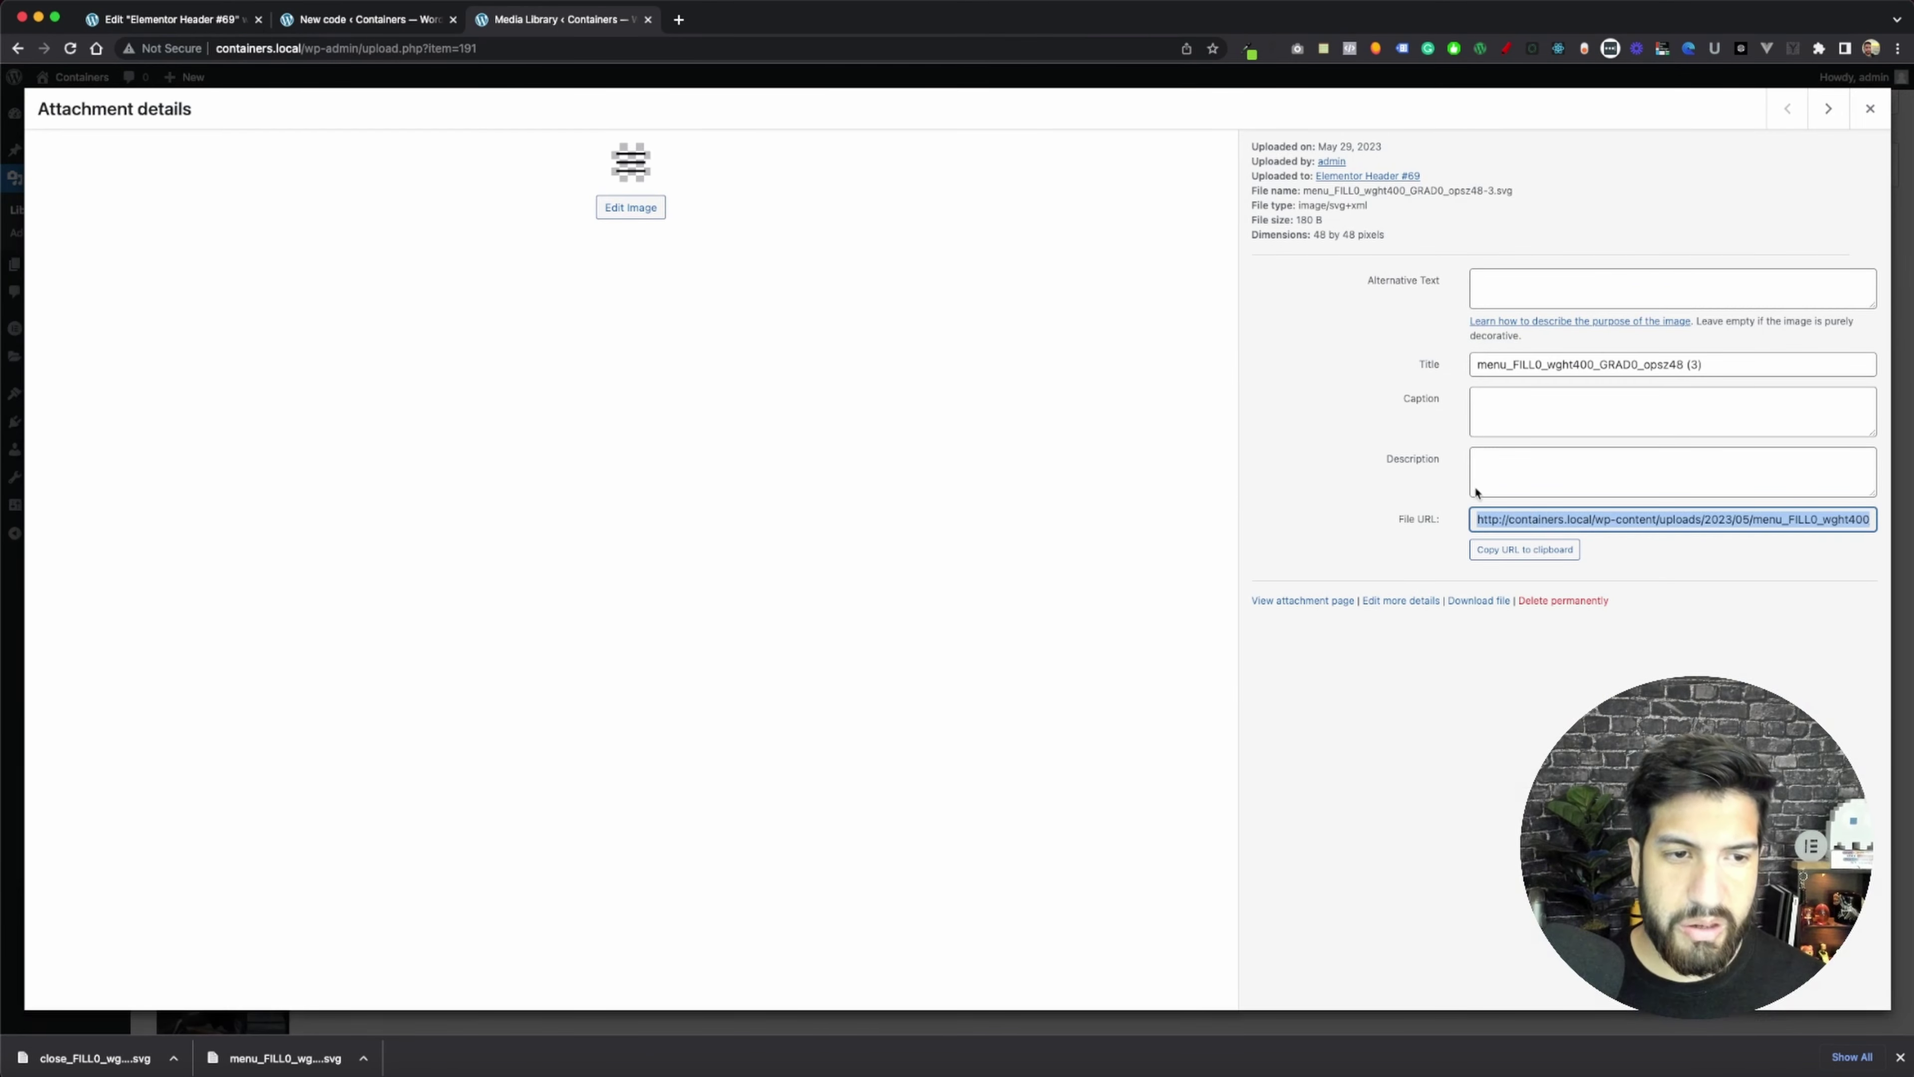
- Set openIcon in the snippet to the relative path /wp-content/uploads/2023/05/menu_FILL0_wght400_GRAD0_opsz48-3.svg, without the site domain
{"action": "left_click", "coordinate": [218, 27]}
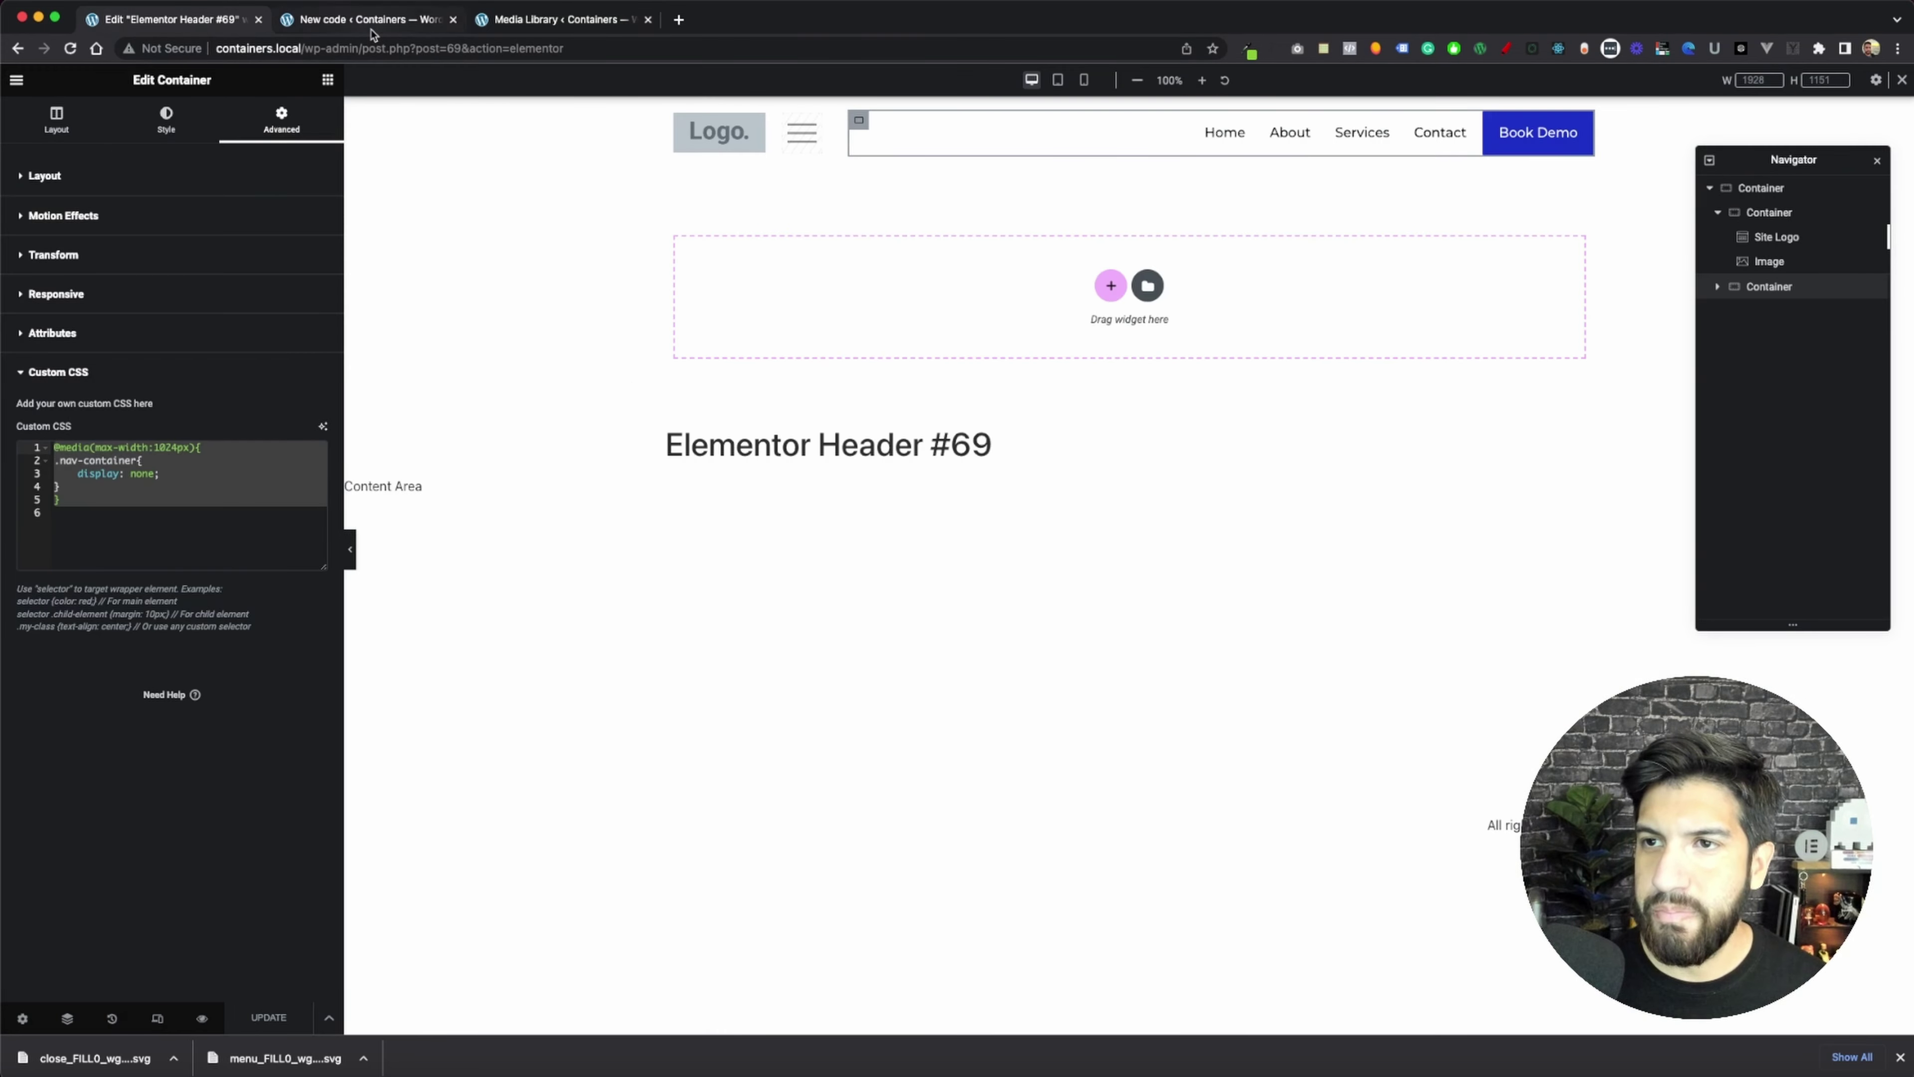
{"action": "left_click", "coordinate": [587, 31]}
{"action": "left_click", "coordinate": [392, 21]}
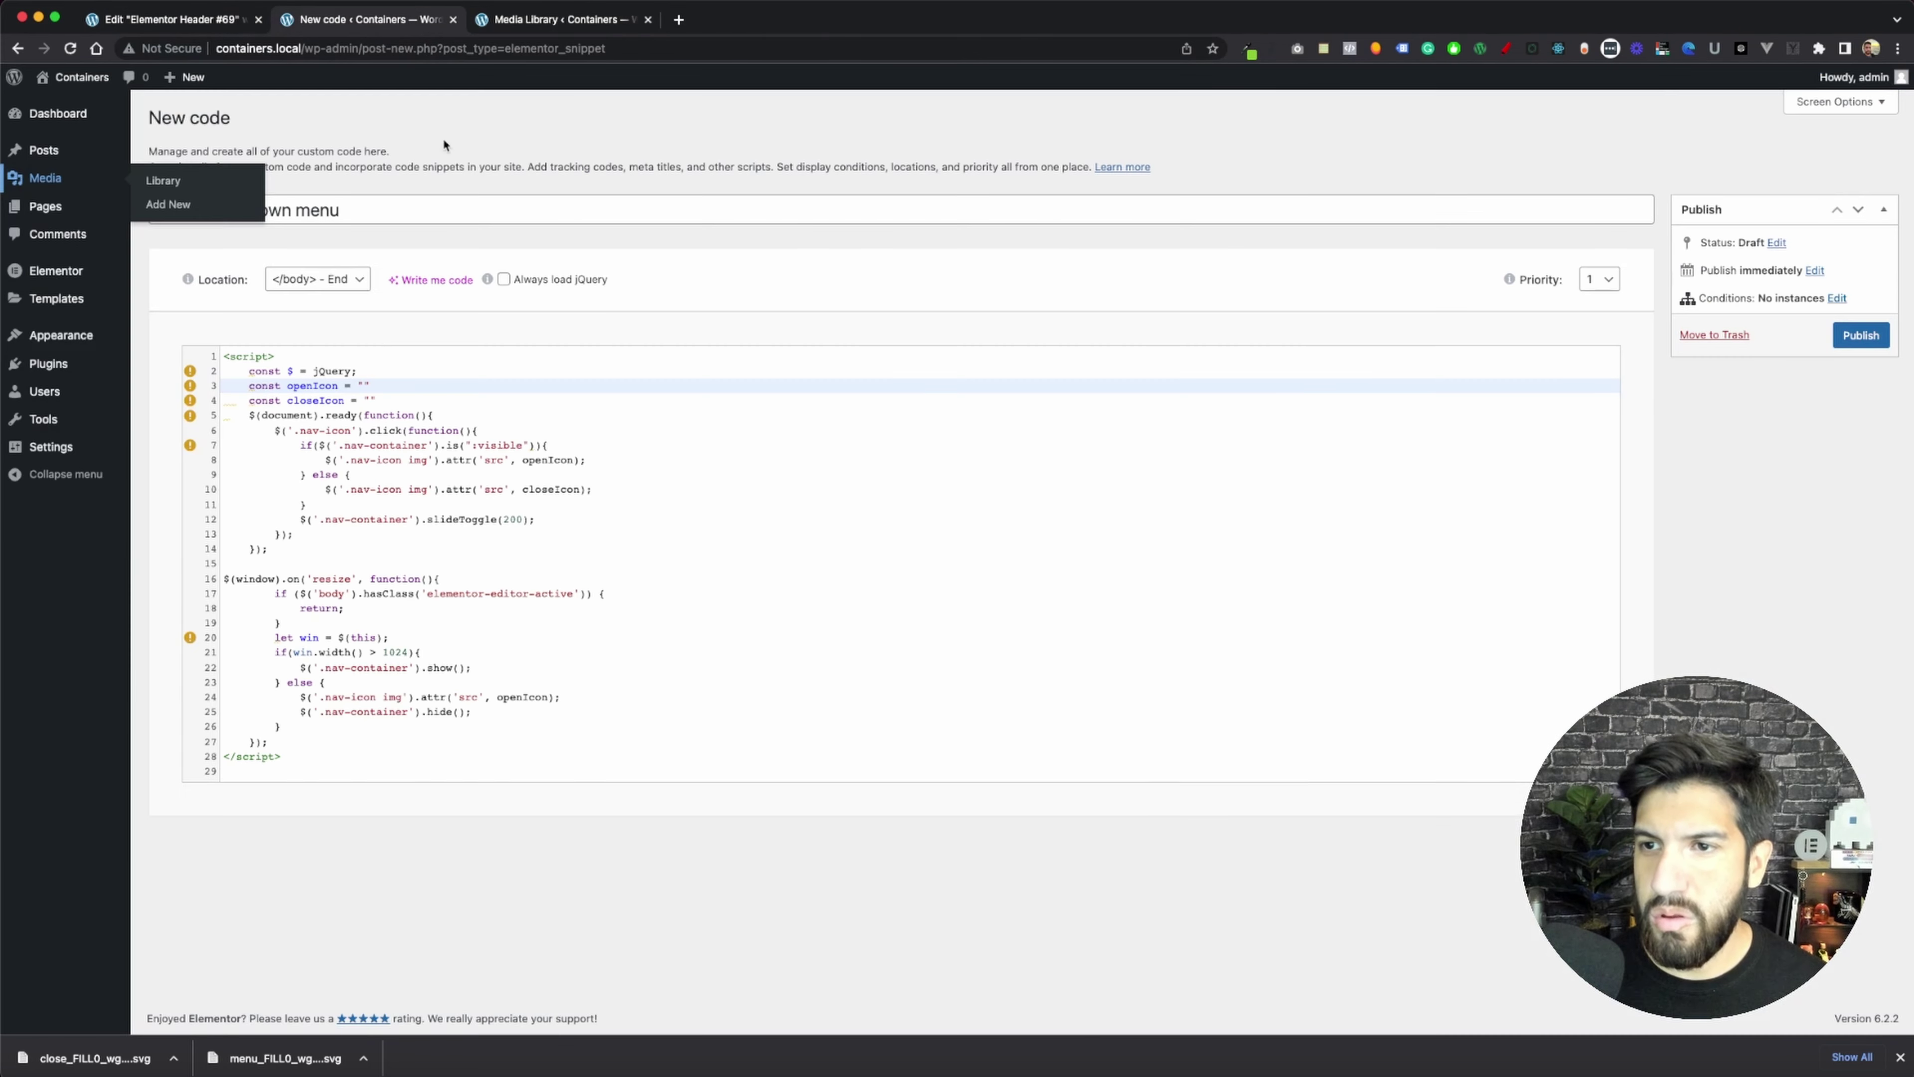
{"action": "left_click", "coordinate": [363, 385]}
{"action": "key", "text": "super+v"}
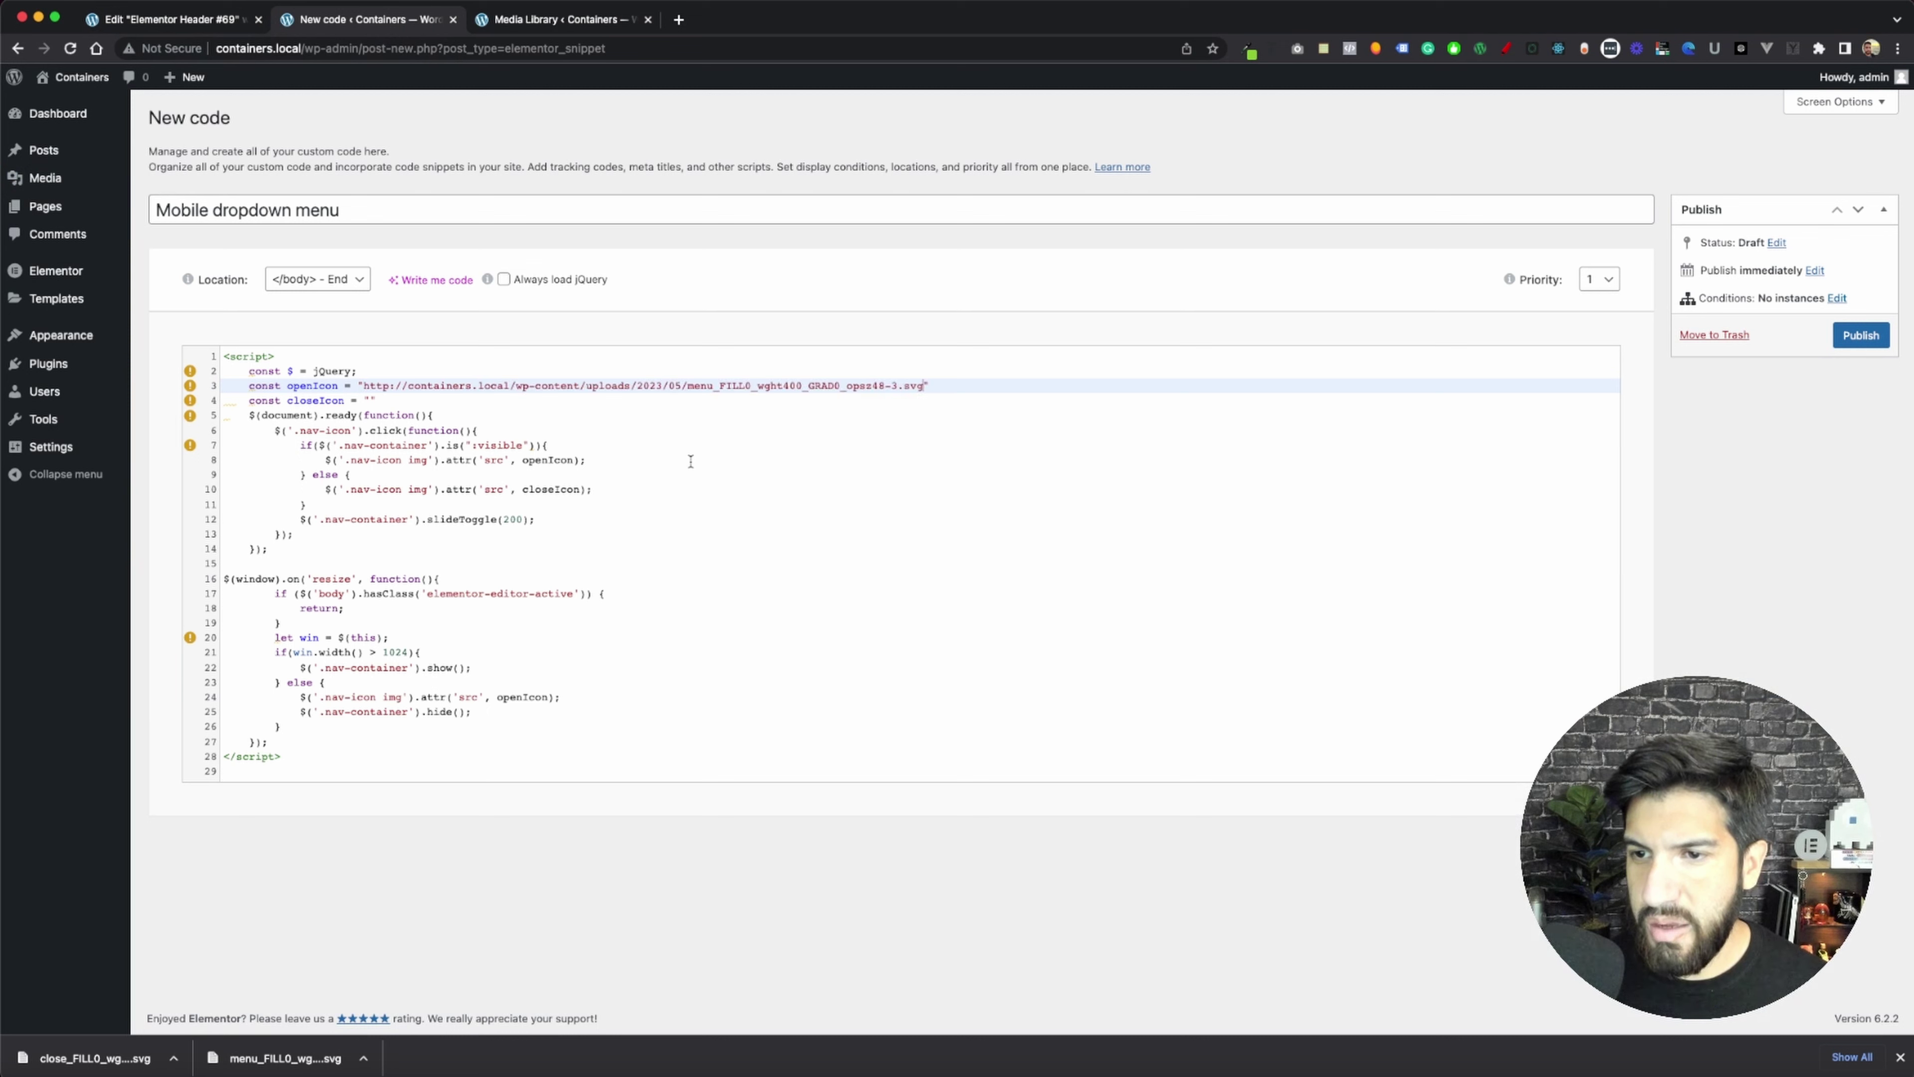
{"action": "left_click_drag", "start_coordinate": [507, 386], "coordinate": [366, 386]}
{"action": "key", "text": "BackSpace"}
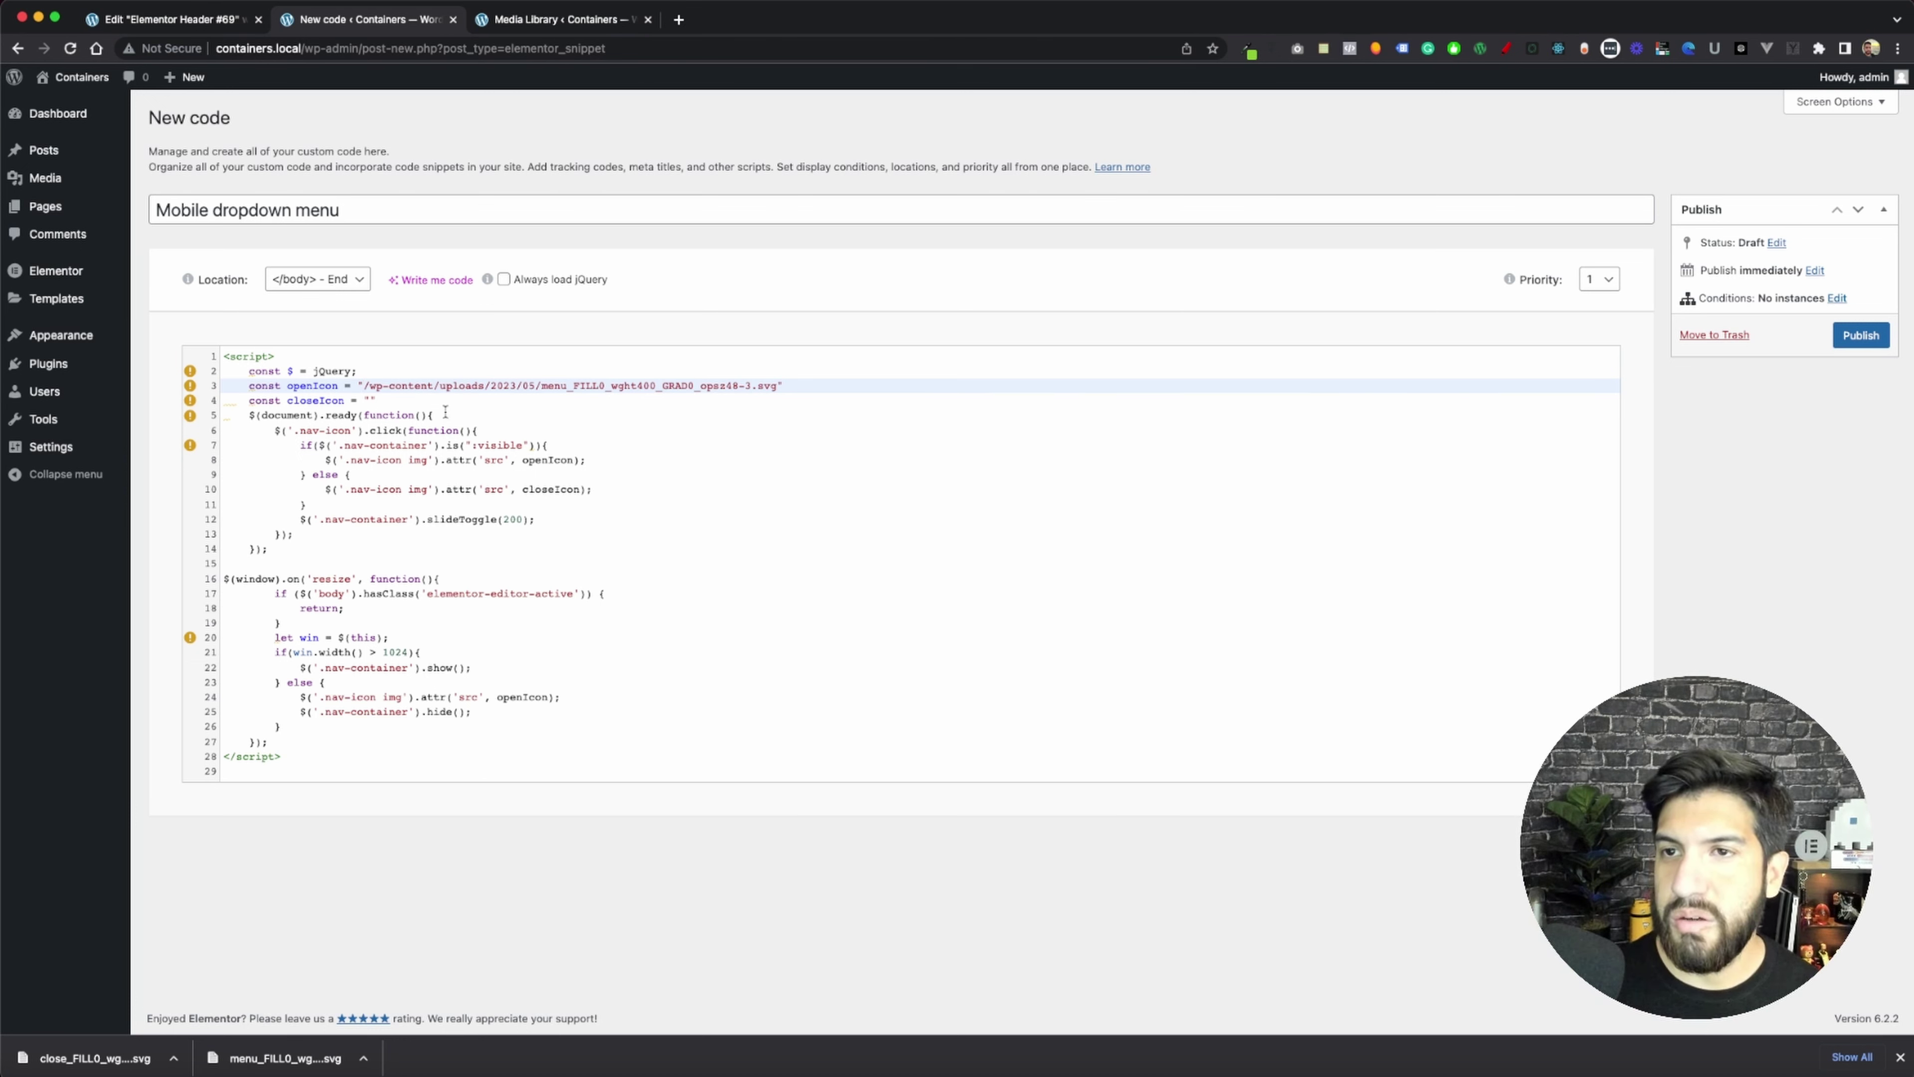
- Copy the file URL of the close icon SVG from its Media Library attachment details
{"action": "left_click", "coordinate": [510, 22]}
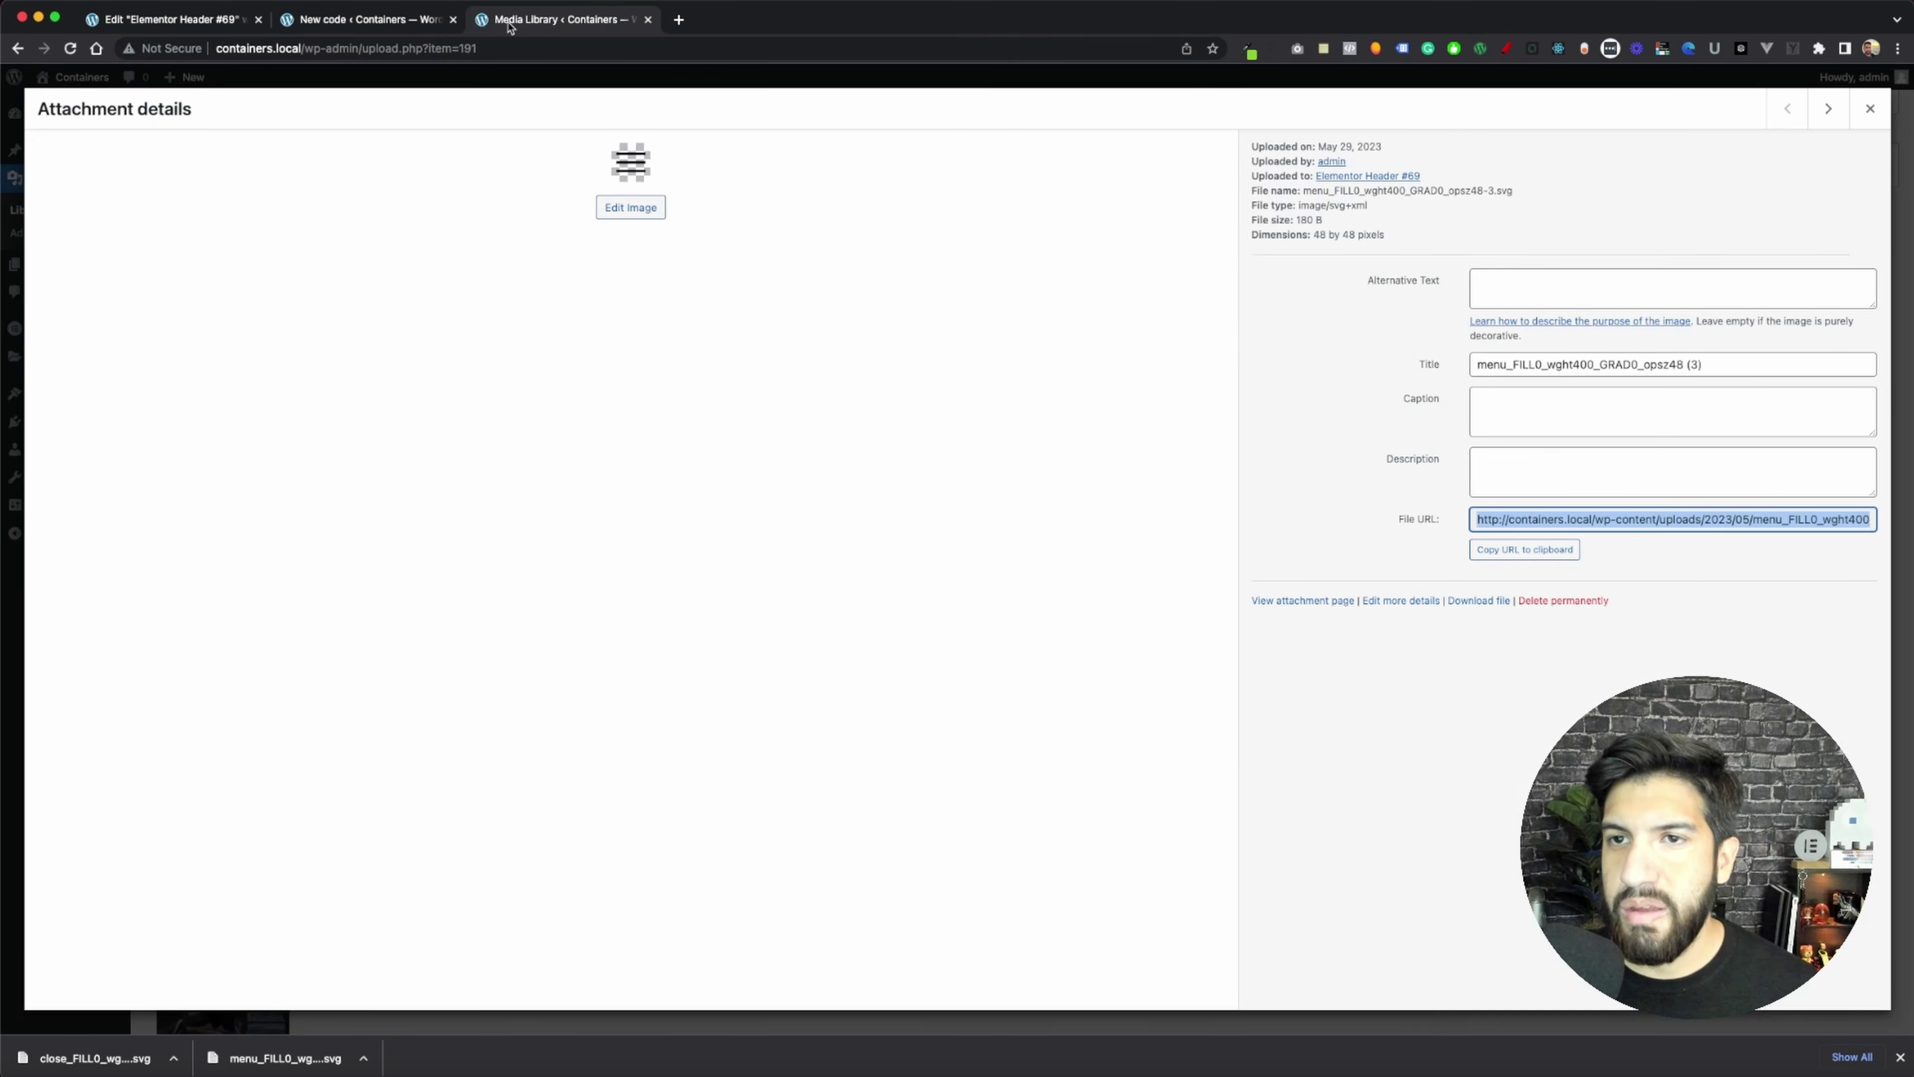
{"action": "left_click", "coordinate": [1869, 108]}
{"action": "left_click", "coordinate": [379, 275]}
{"action": "left_click", "coordinate": [1536, 520]}
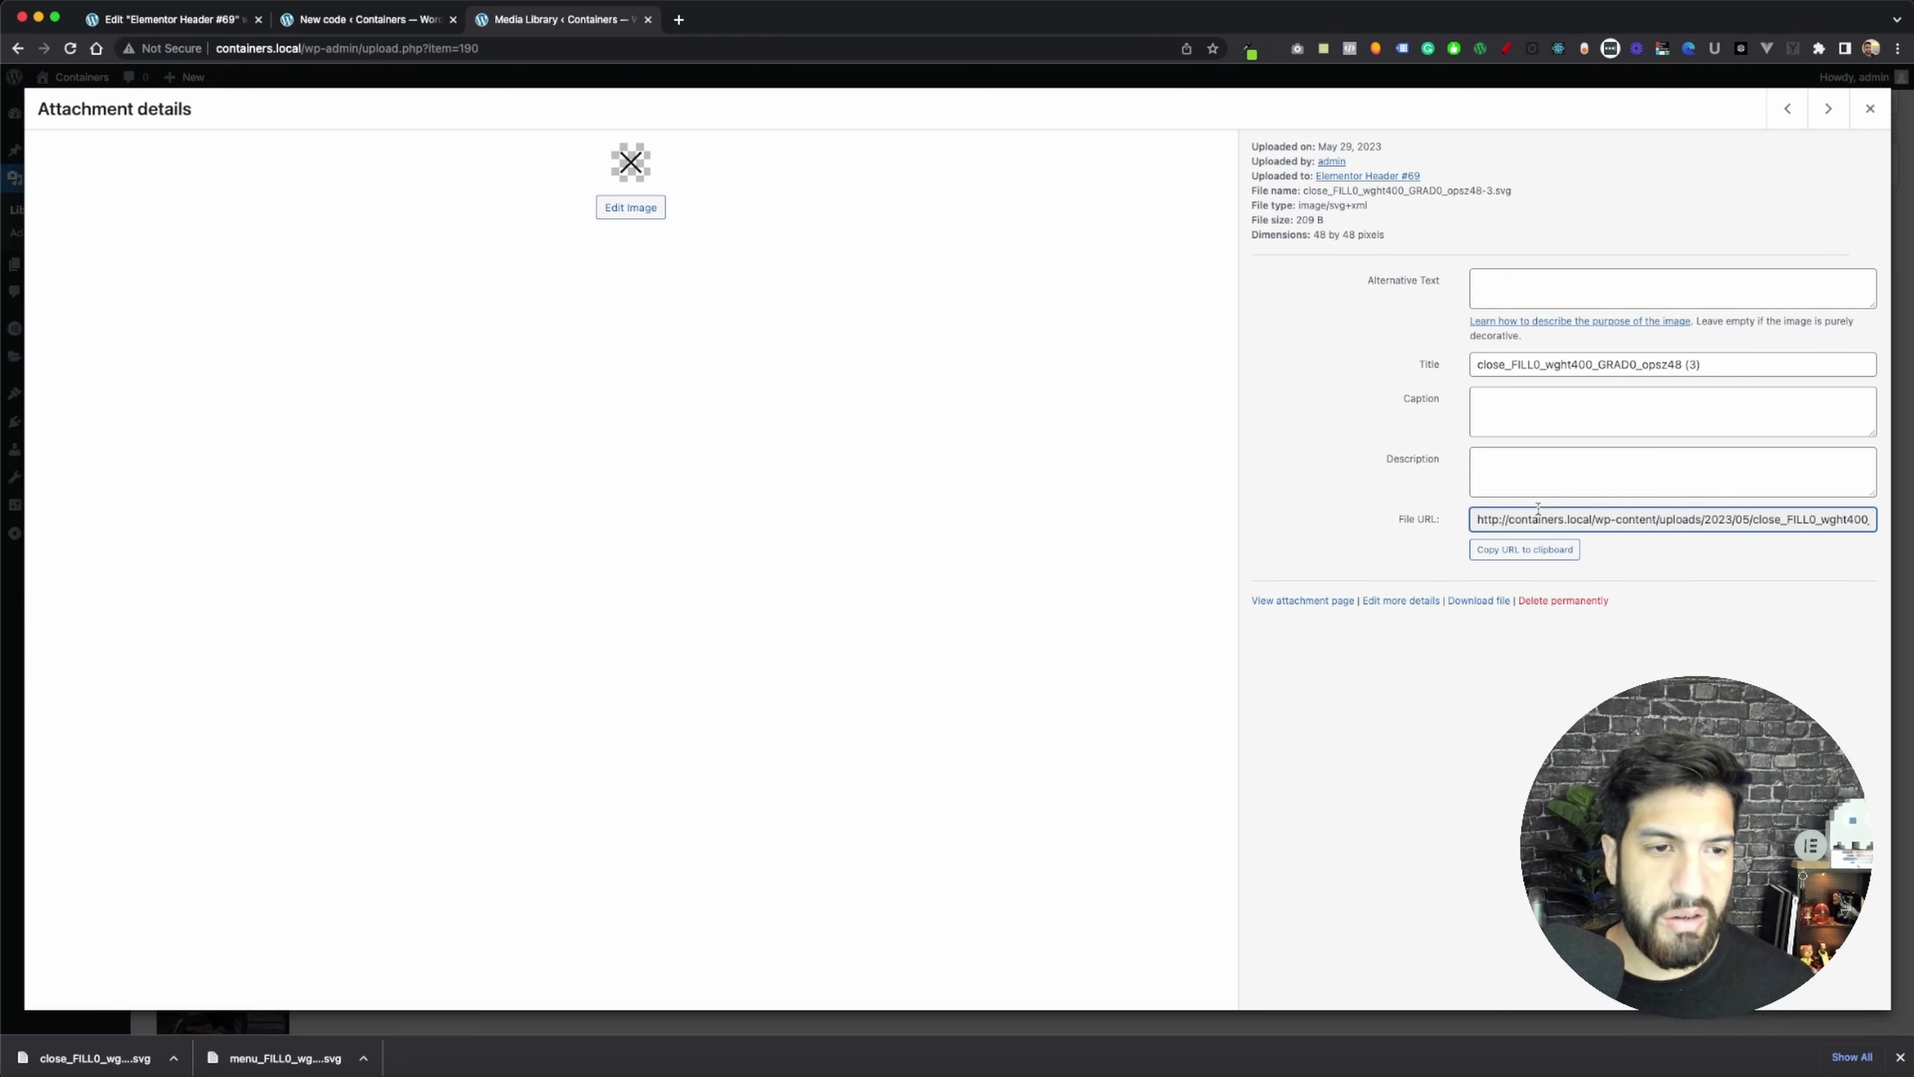
{"action": "key", "text": "super+a"}
{"action": "key", "text": "super+c"}
- Set closeIcon in the snippet to the relative path /wp-content/uploads/2023/05/close_FILL0_wght400_GRAD0_opsz48-3.svg, without the site domain
{"action": "left_click", "coordinate": [319, 30]}
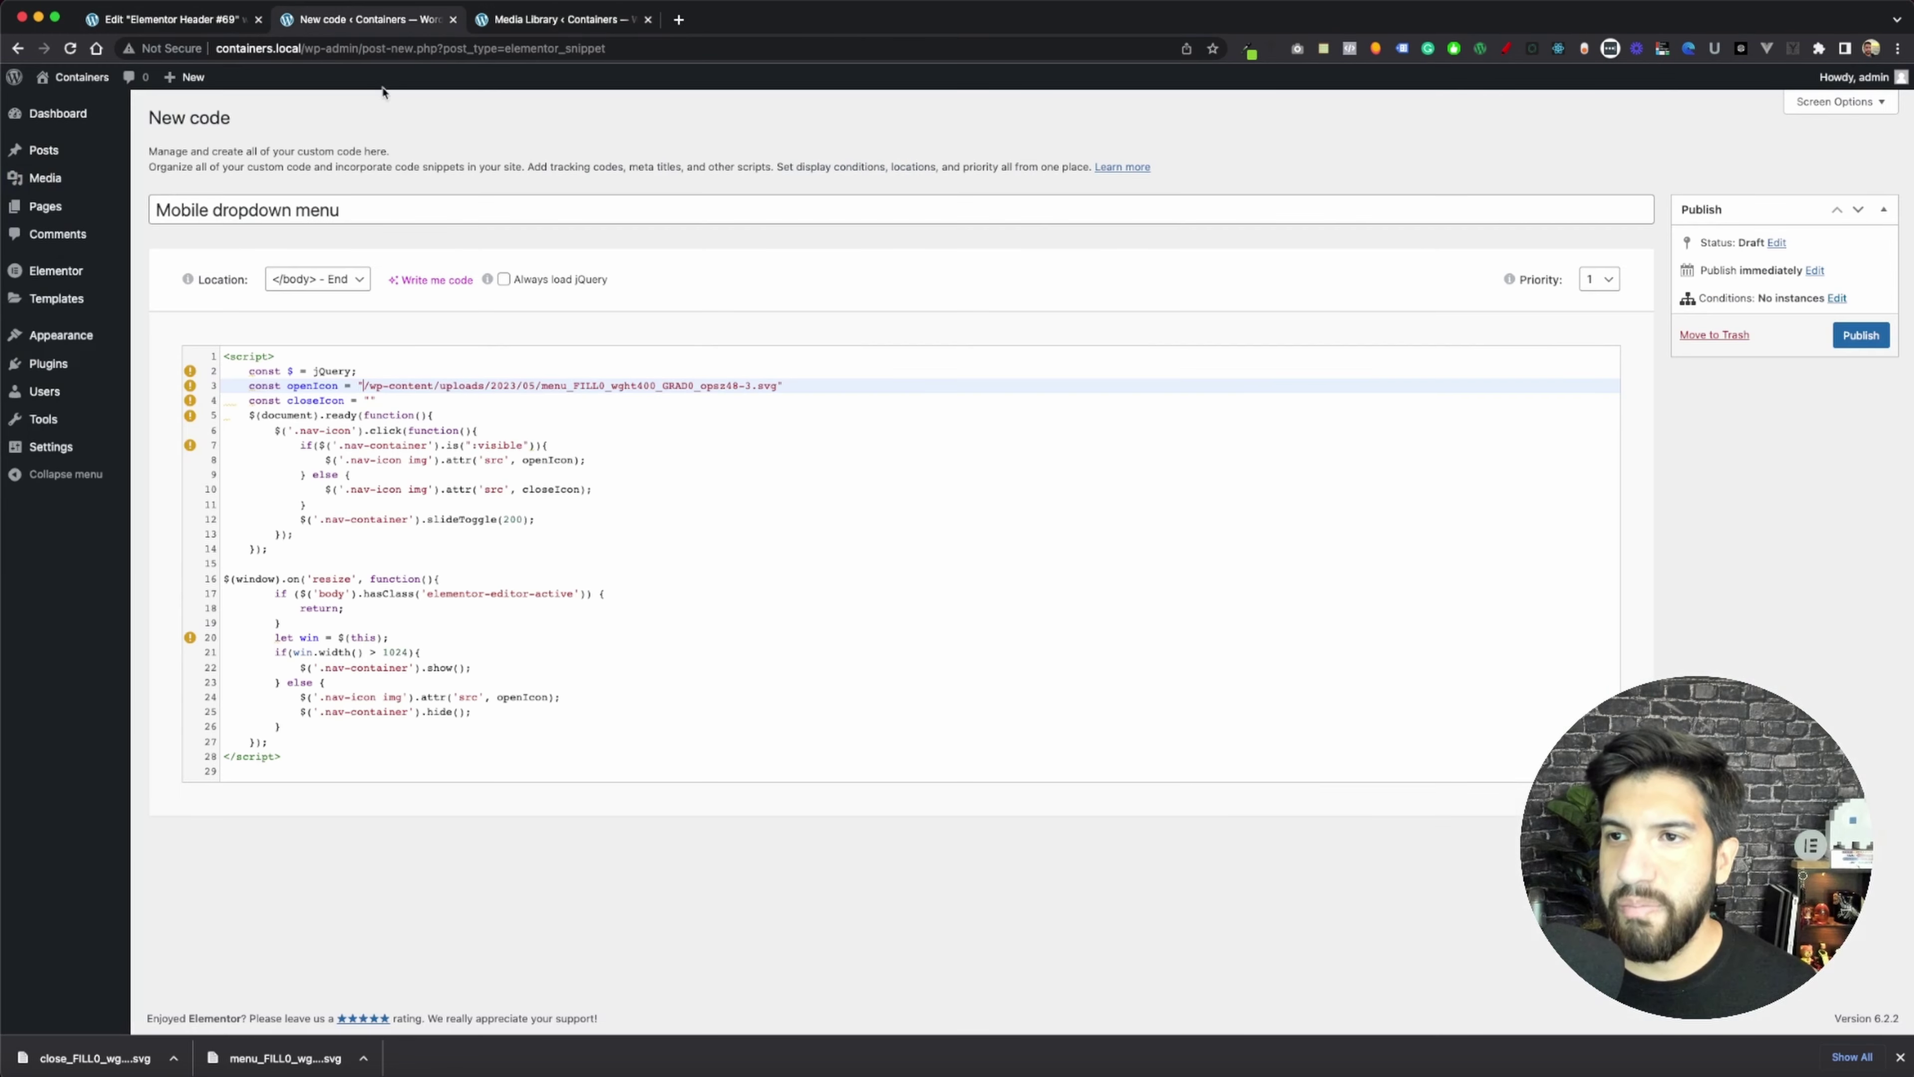
{"action": "left_click", "coordinate": [369, 399]}
{"action": "key", "text": "super+v"}
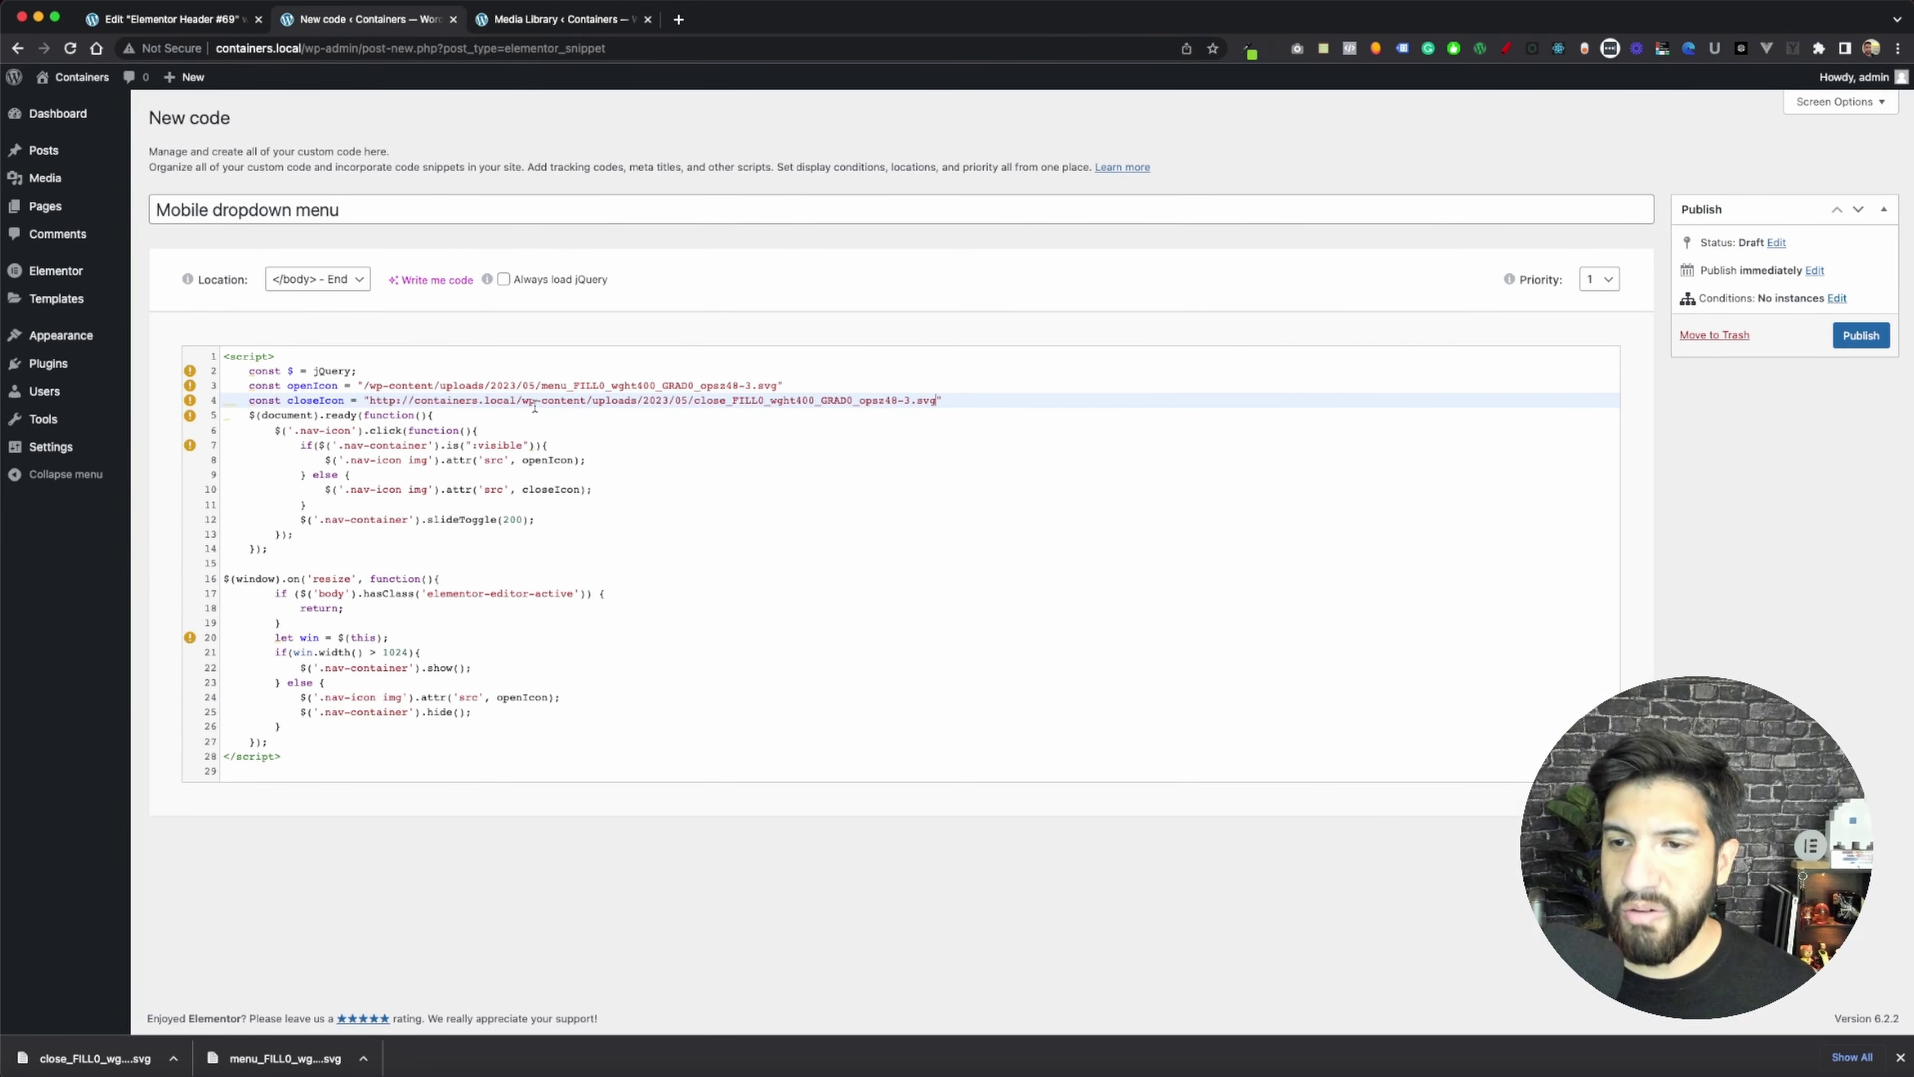
{"action": "left_click_drag", "start_coordinate": [586, 401], "coordinate": [368, 401]}
{"action": "left_click", "coordinate": [584, 446]}
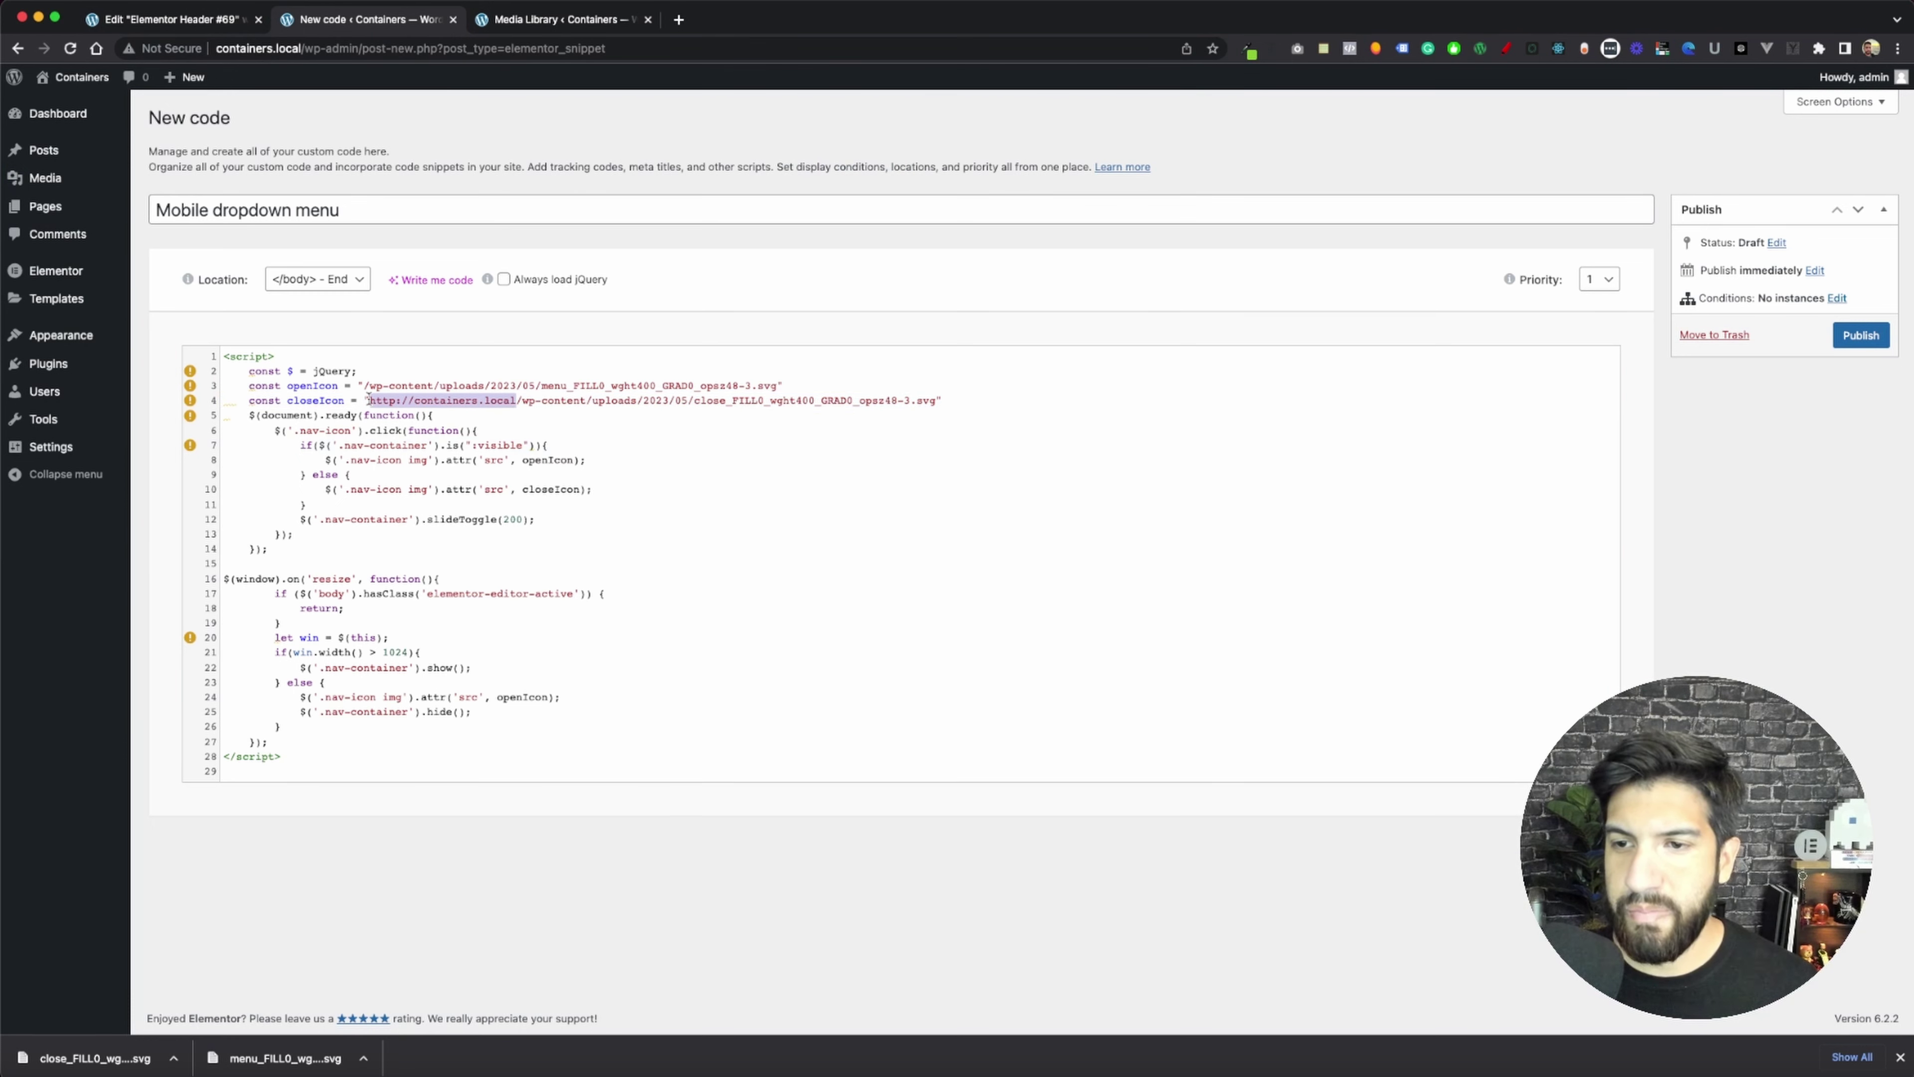
{"action": "key", "text": "BackSpace"}
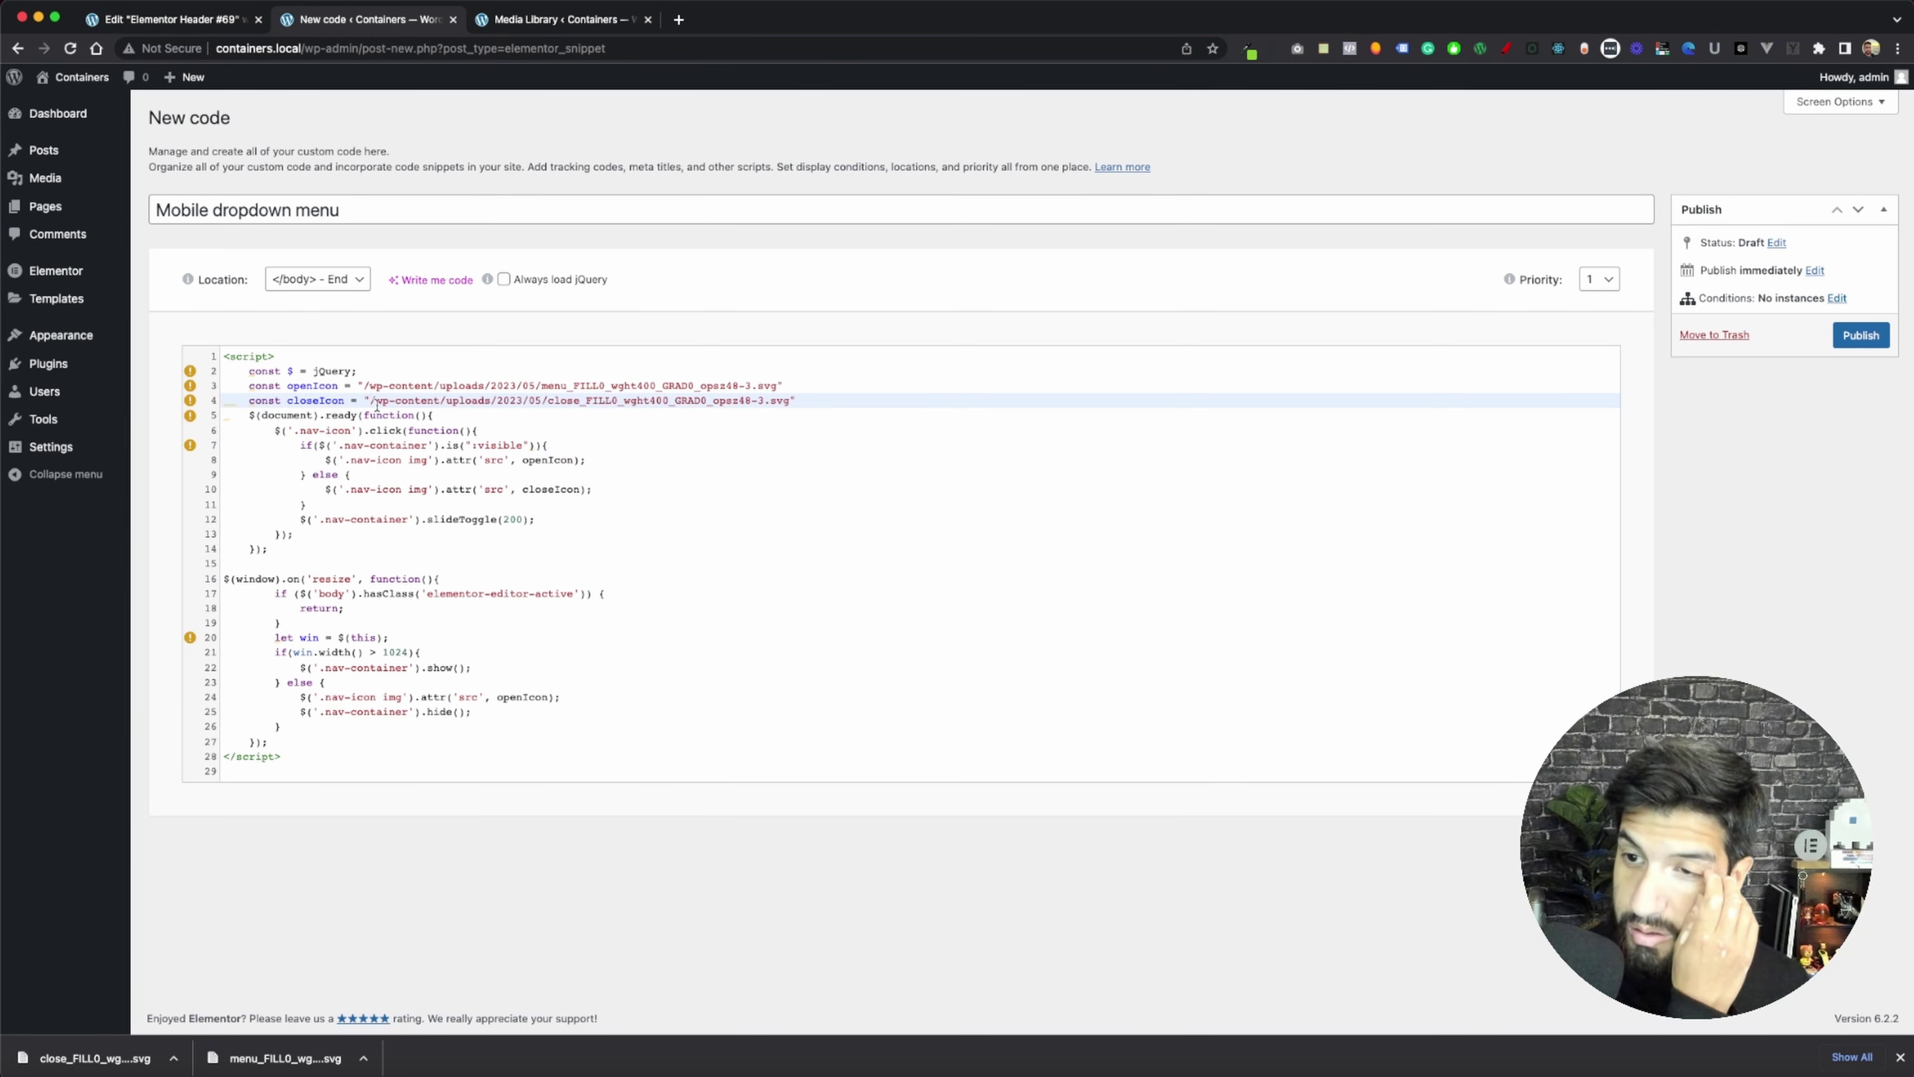
{"action": "left_click_drag", "start_coordinate": [369, 401], "coordinate": [789, 404]}
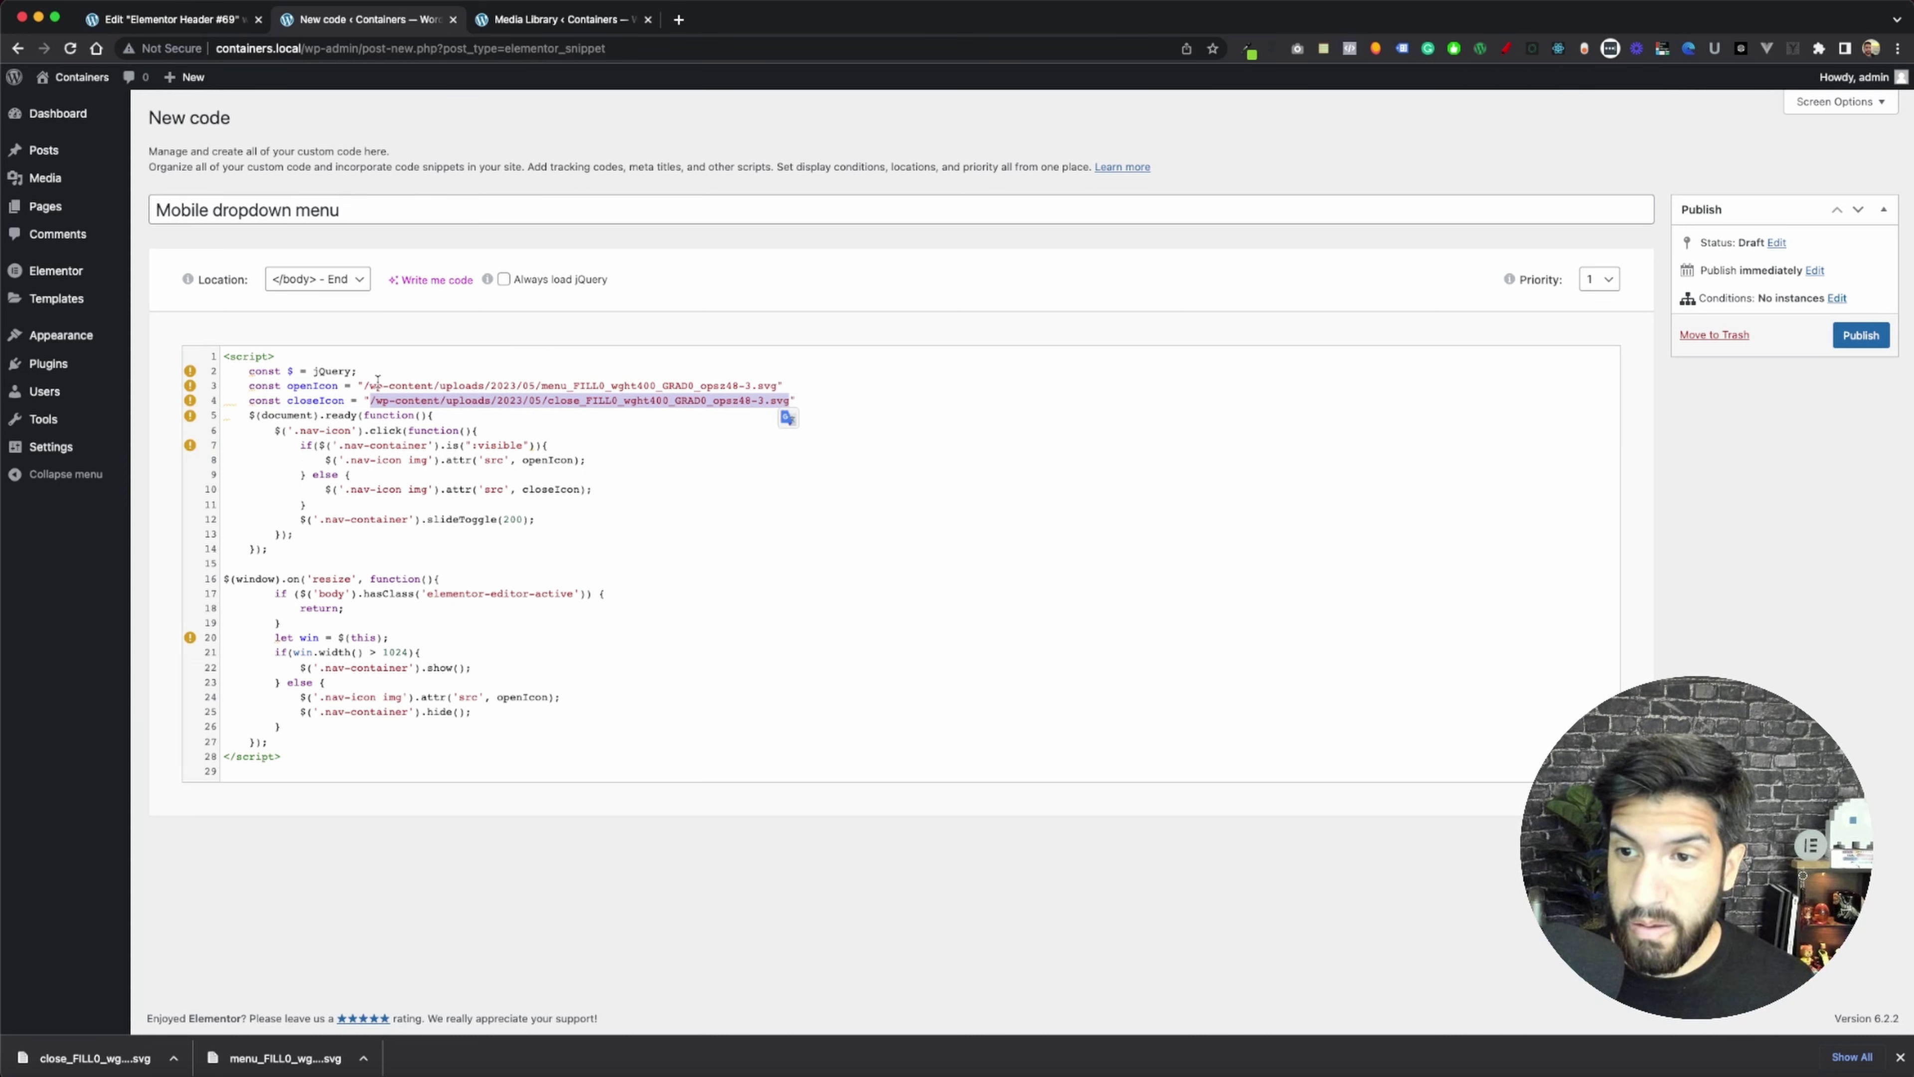
{"action": "left_click_drag", "start_coordinate": [364, 385], "coordinate": [539, 385]}
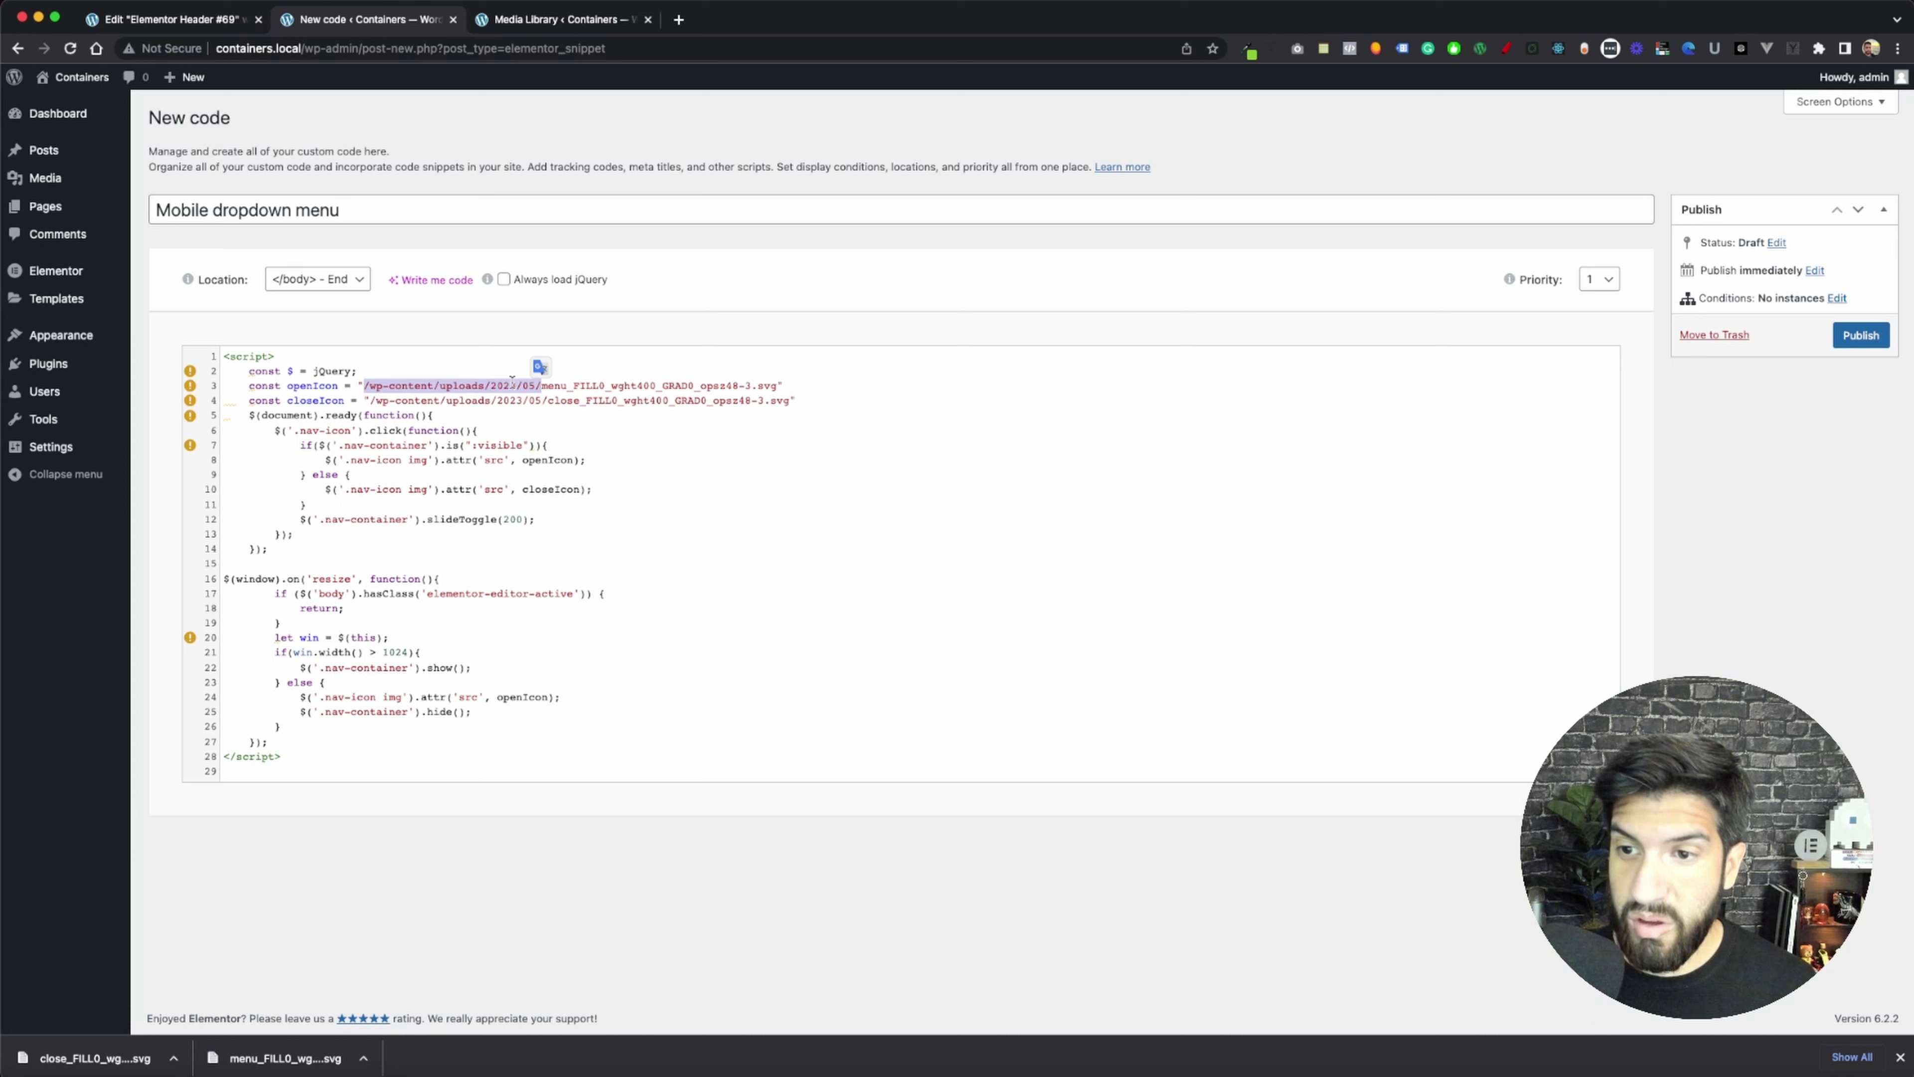
{"action": "left_click", "coordinate": [398, 391]}
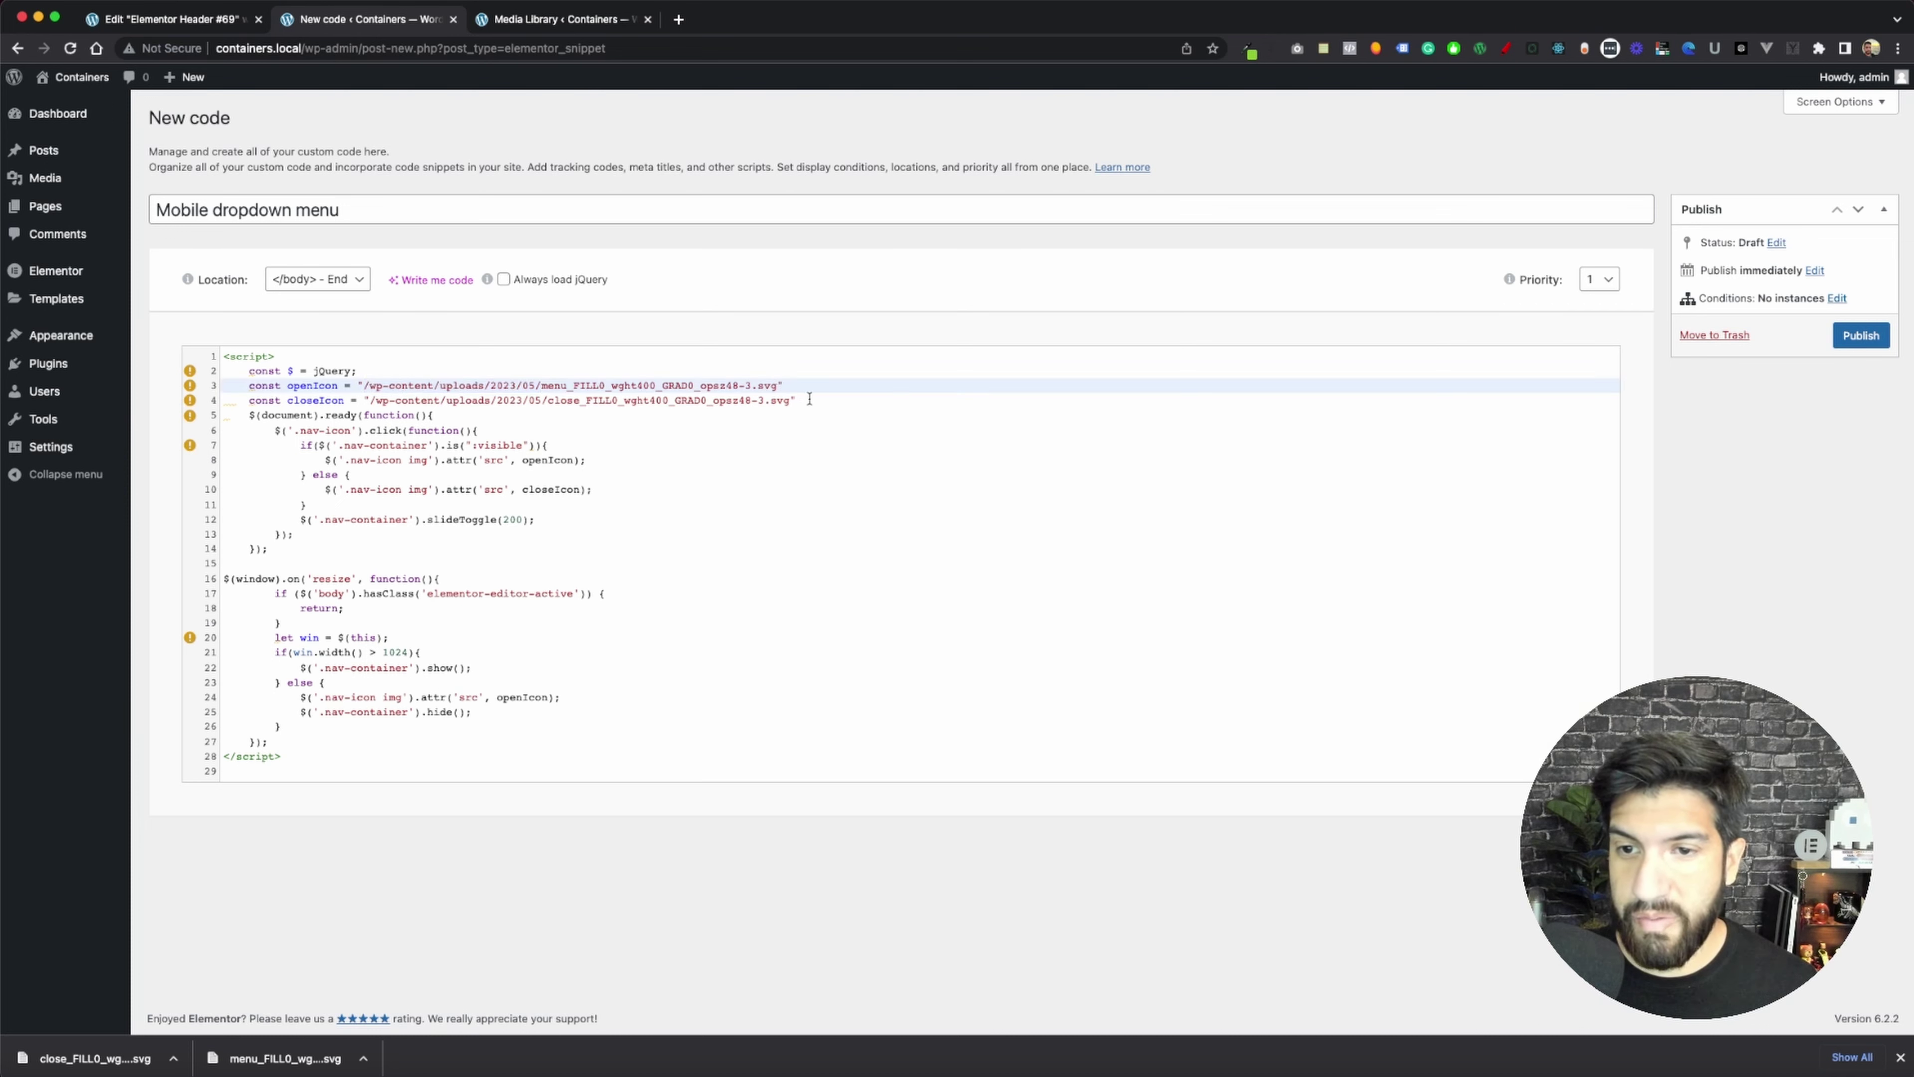
{"action": "left_click_drag", "start_coordinate": [810, 400], "coordinate": [361, 381]}
- Publish the code snippet with the display condition Include Entire Site
{"action": "left_click", "coordinate": [719, 436]}
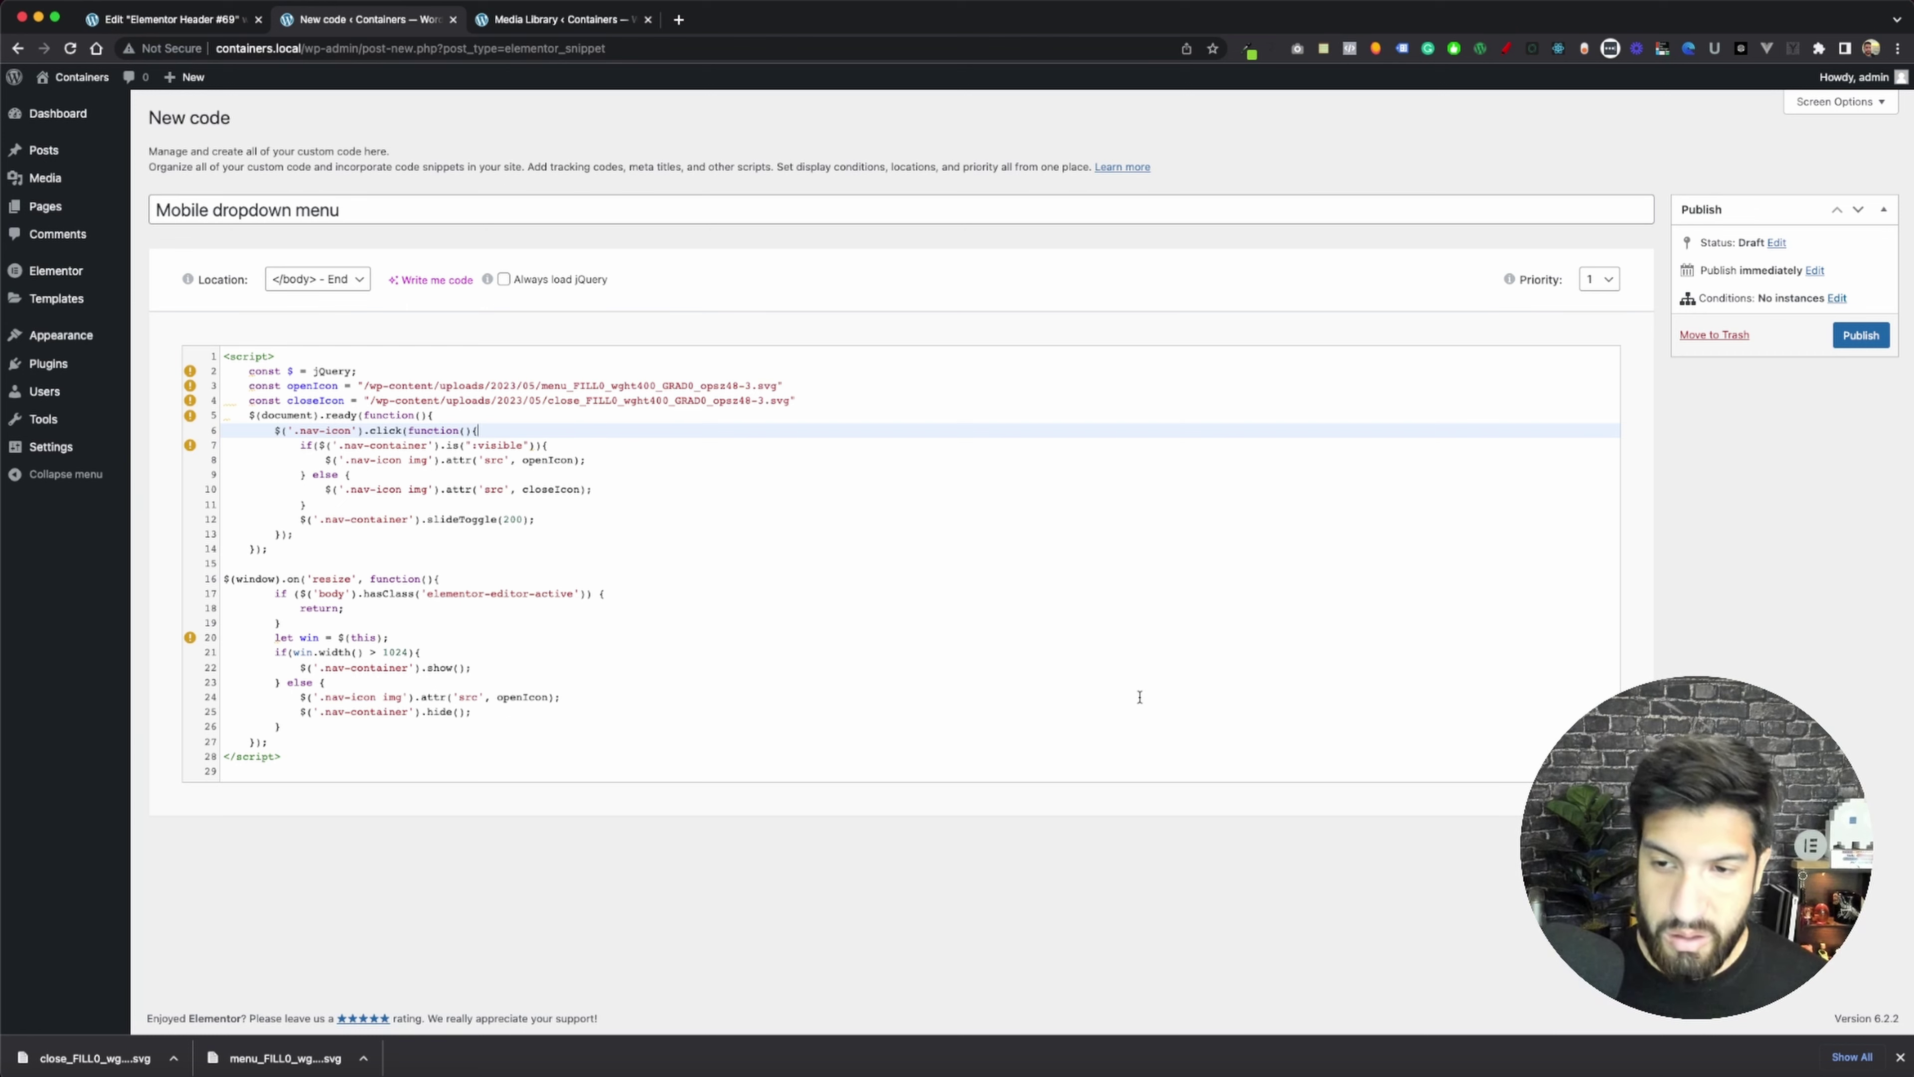
{"action": "left_click", "coordinate": [1861, 335]}
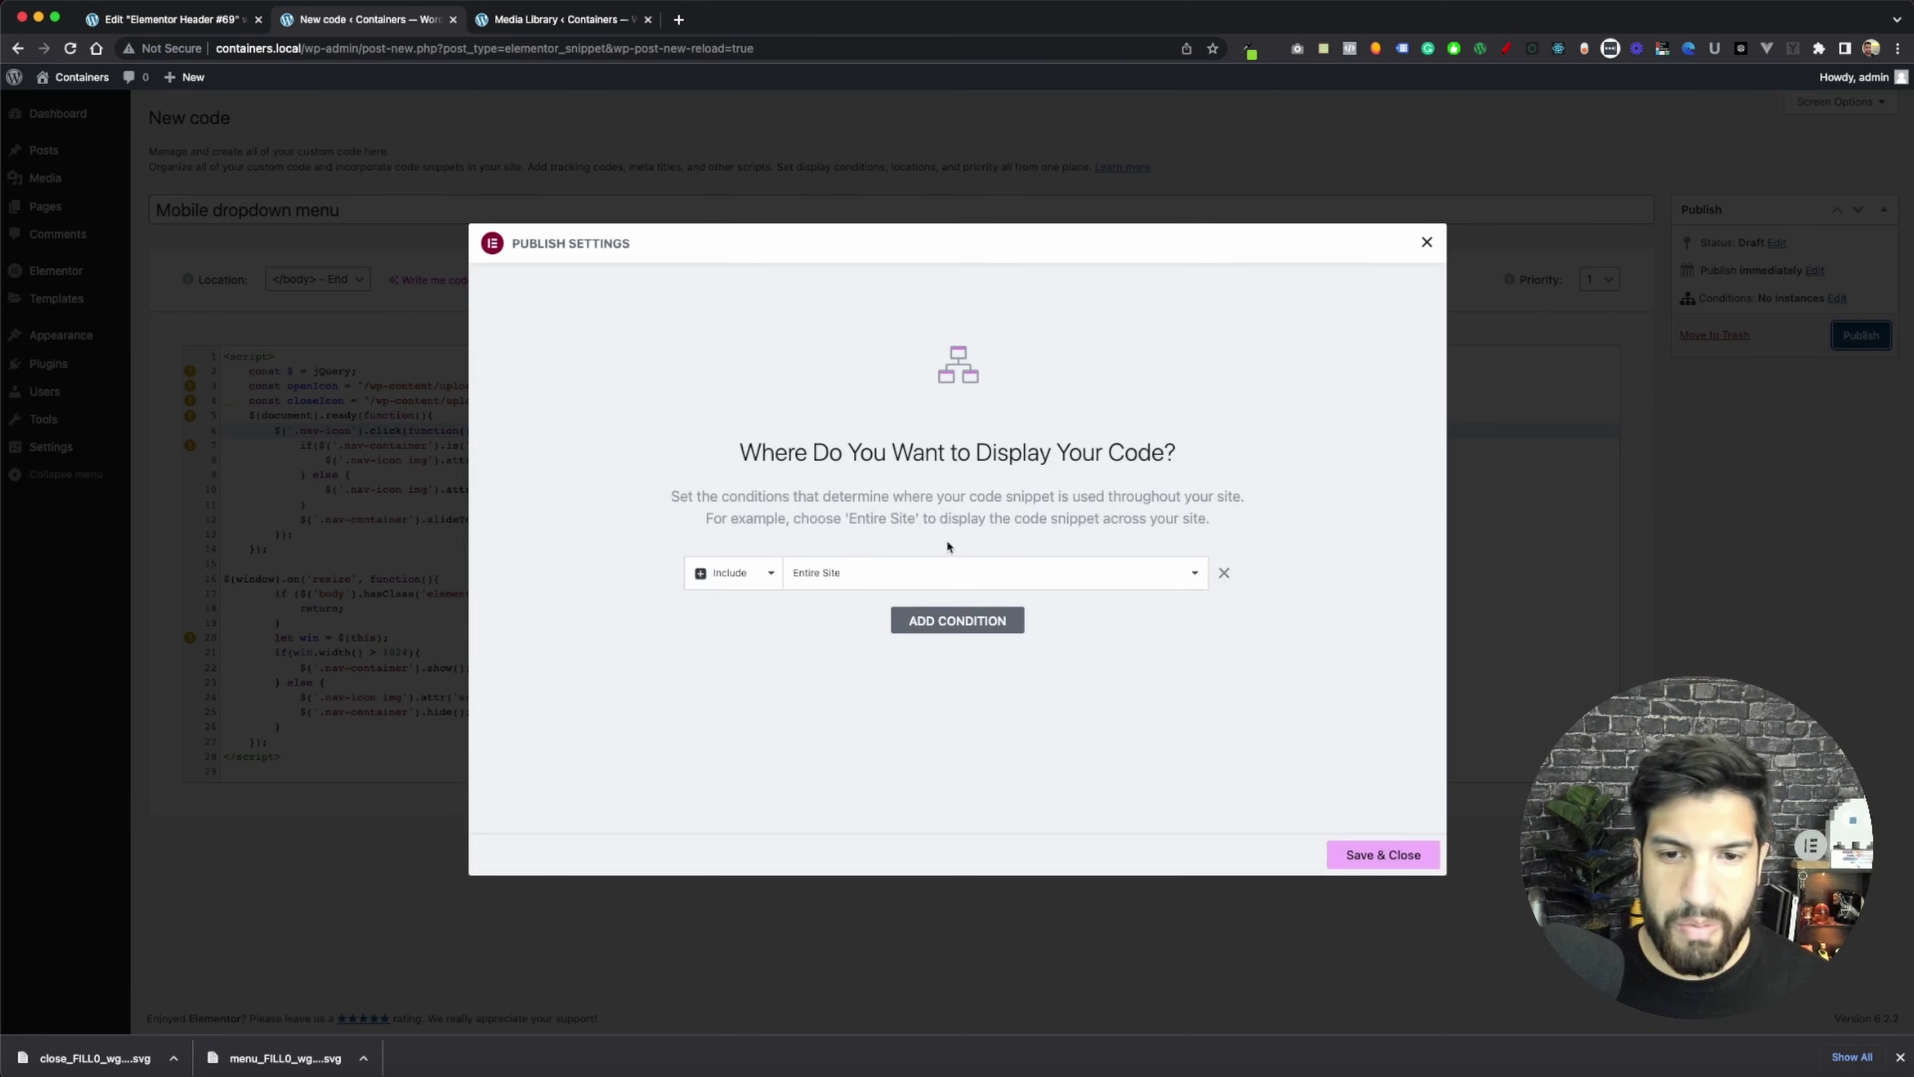
{"action": "left_click", "coordinate": [1381, 865]}
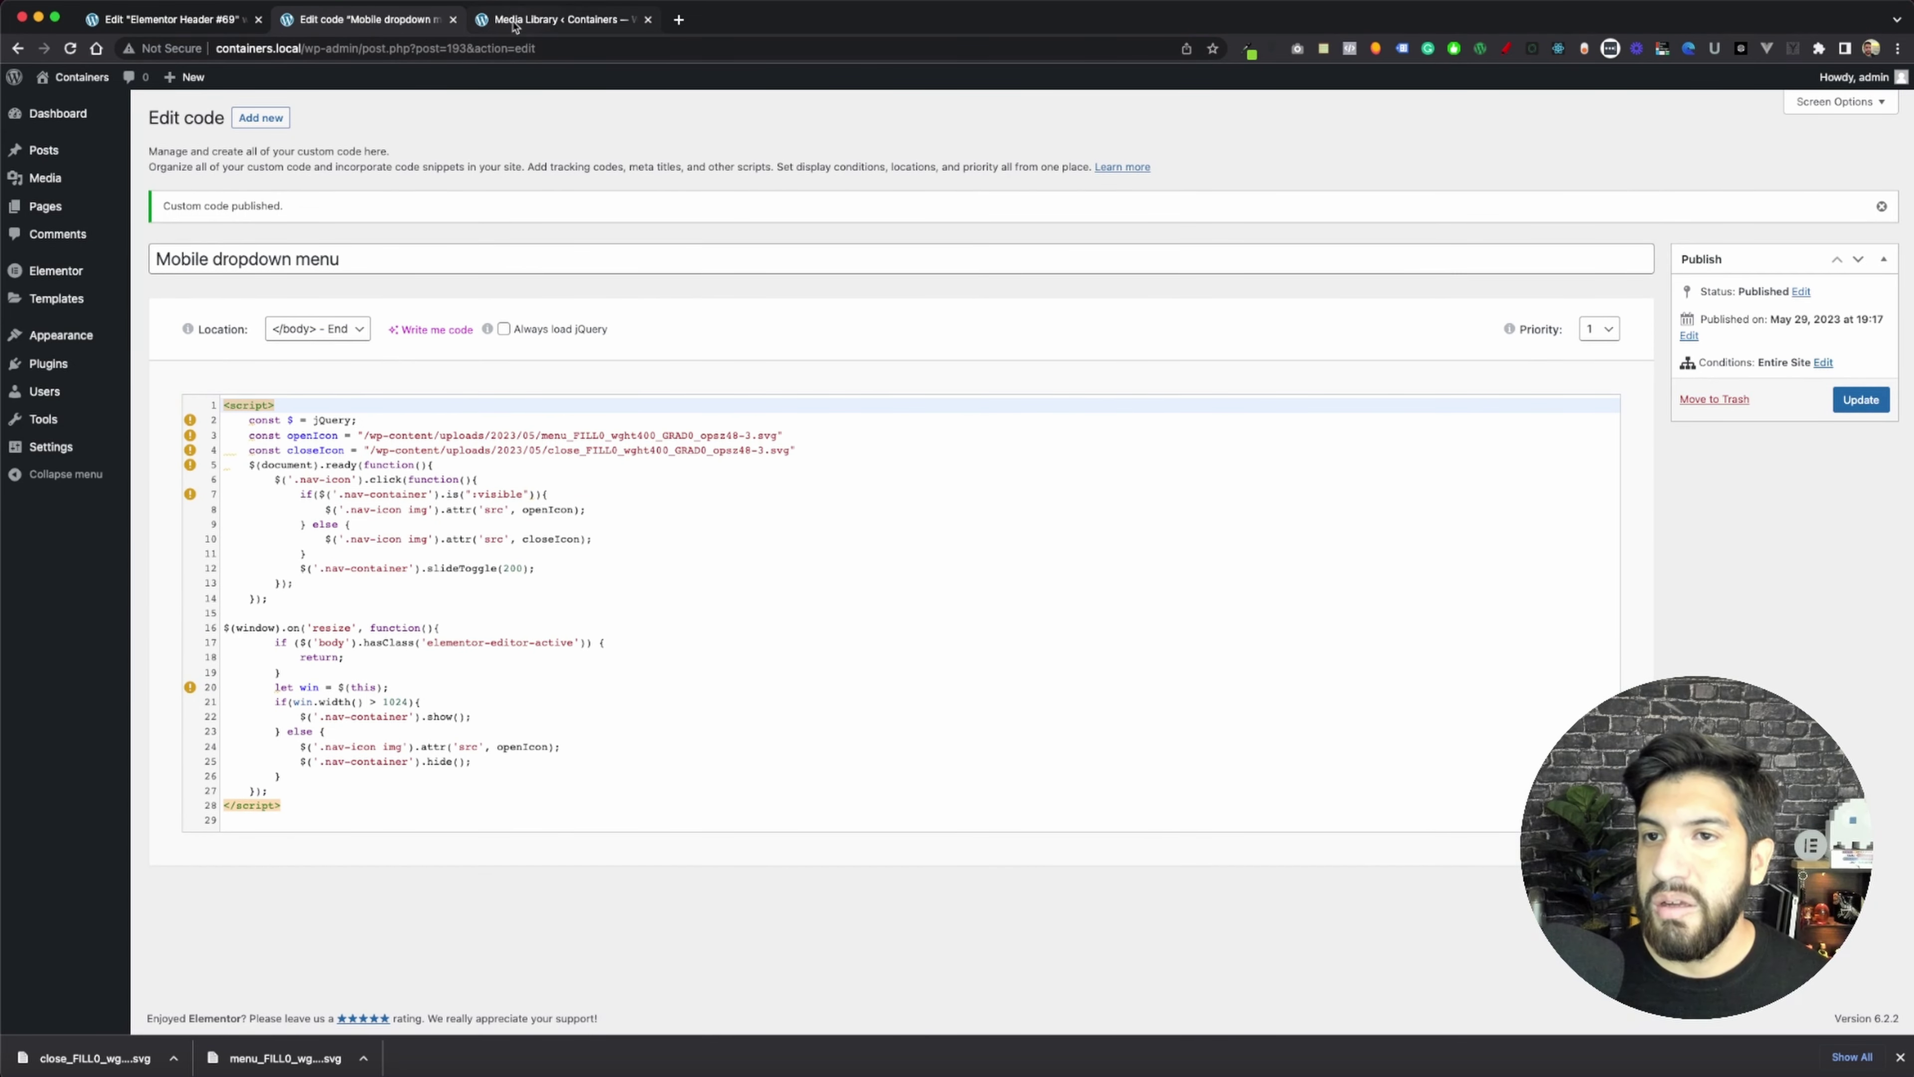
- Preview the header template in the browser's responsive device view and test opening and closing the hamburger menu
{"action": "left_click", "coordinate": [218, 19]}
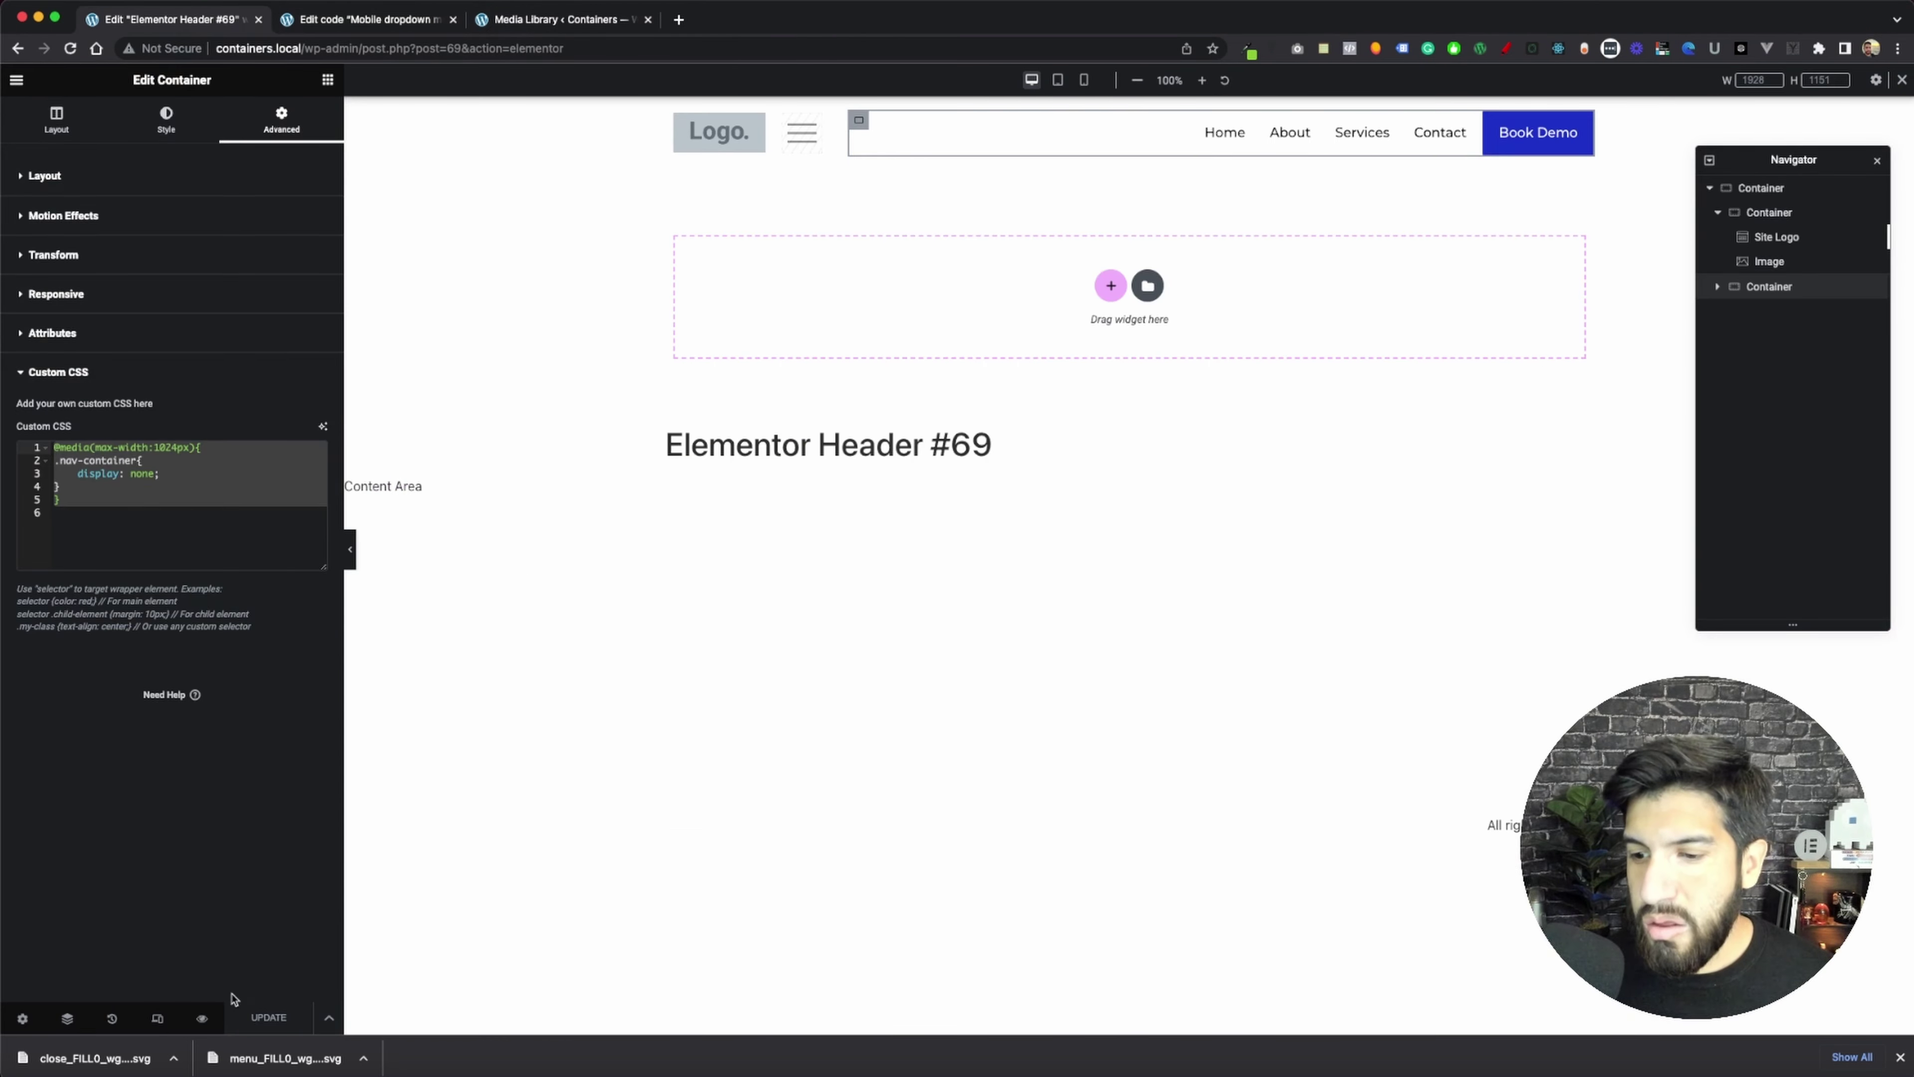
{"action": "left_click", "coordinate": [196, 1019]}
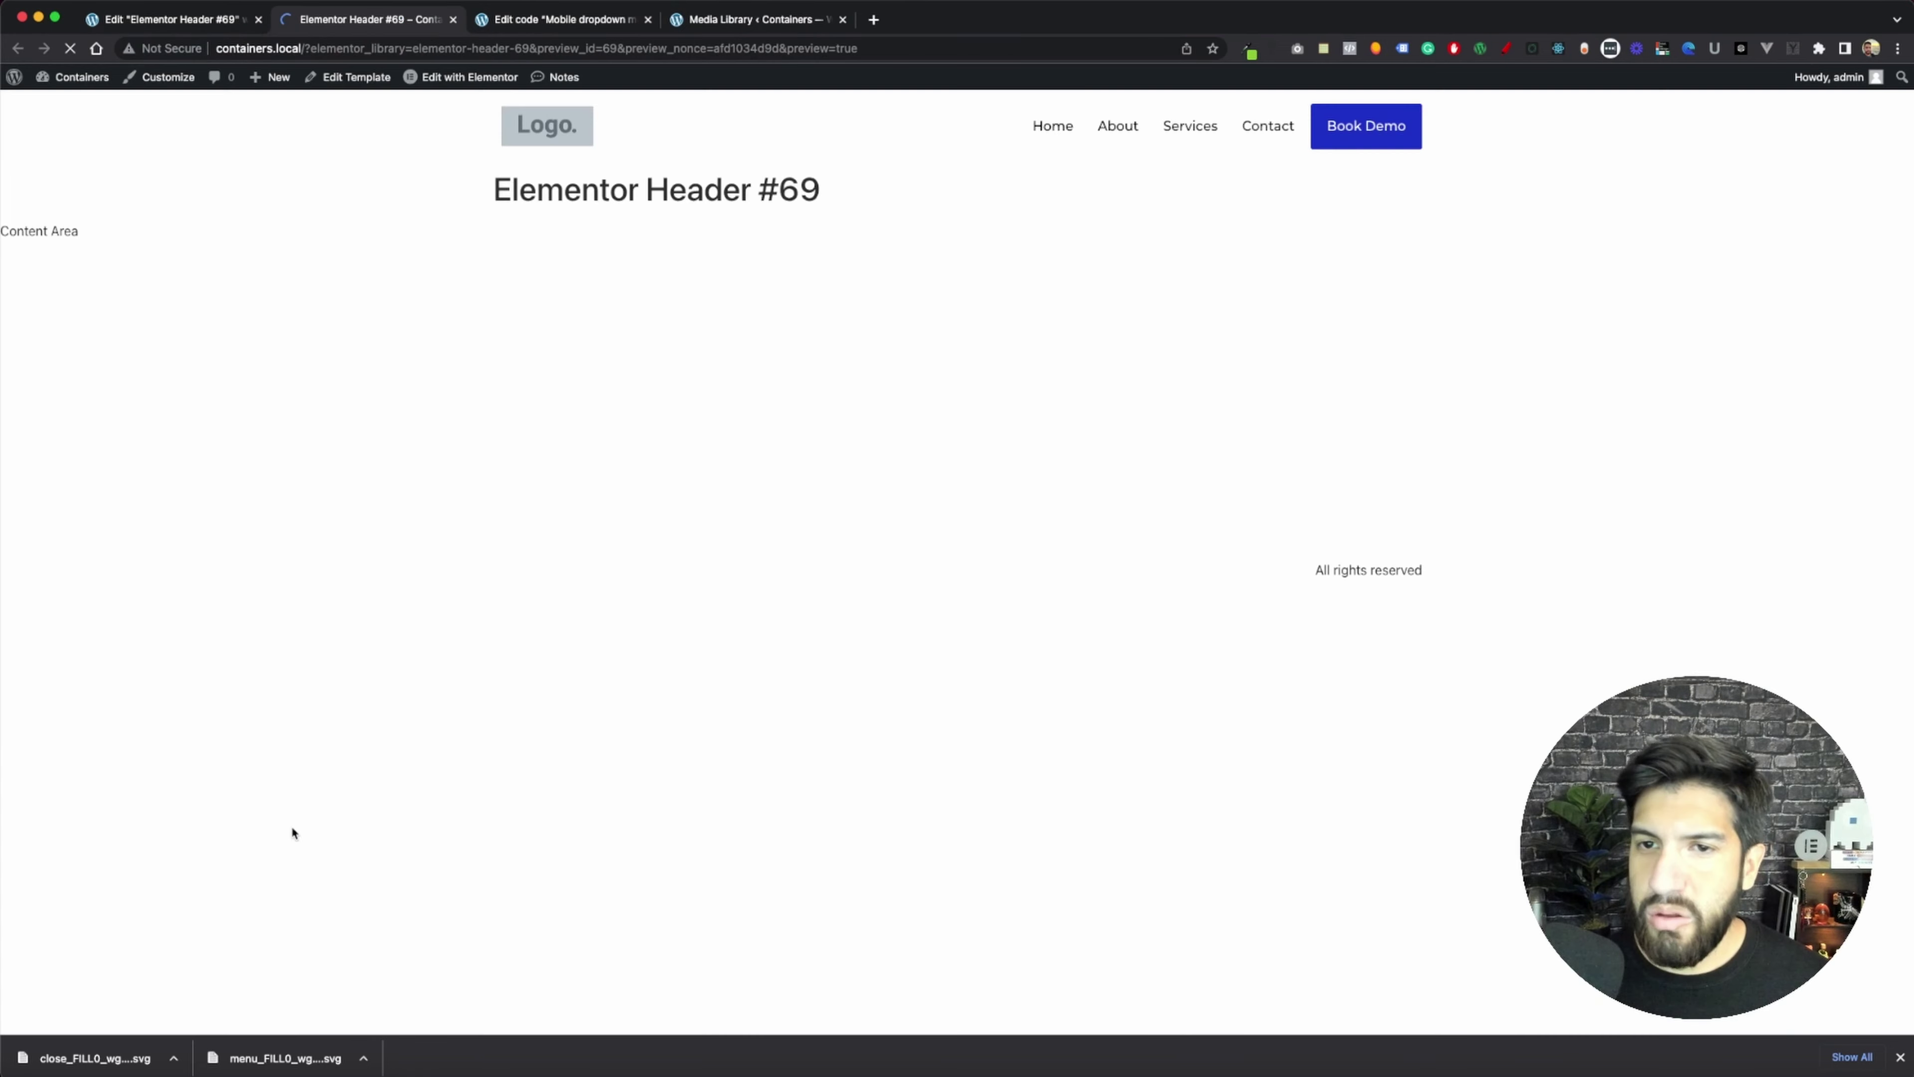
{"action": "right_click", "coordinate": [953, 303]}
{"action": "left_click", "coordinate": [1023, 644]}
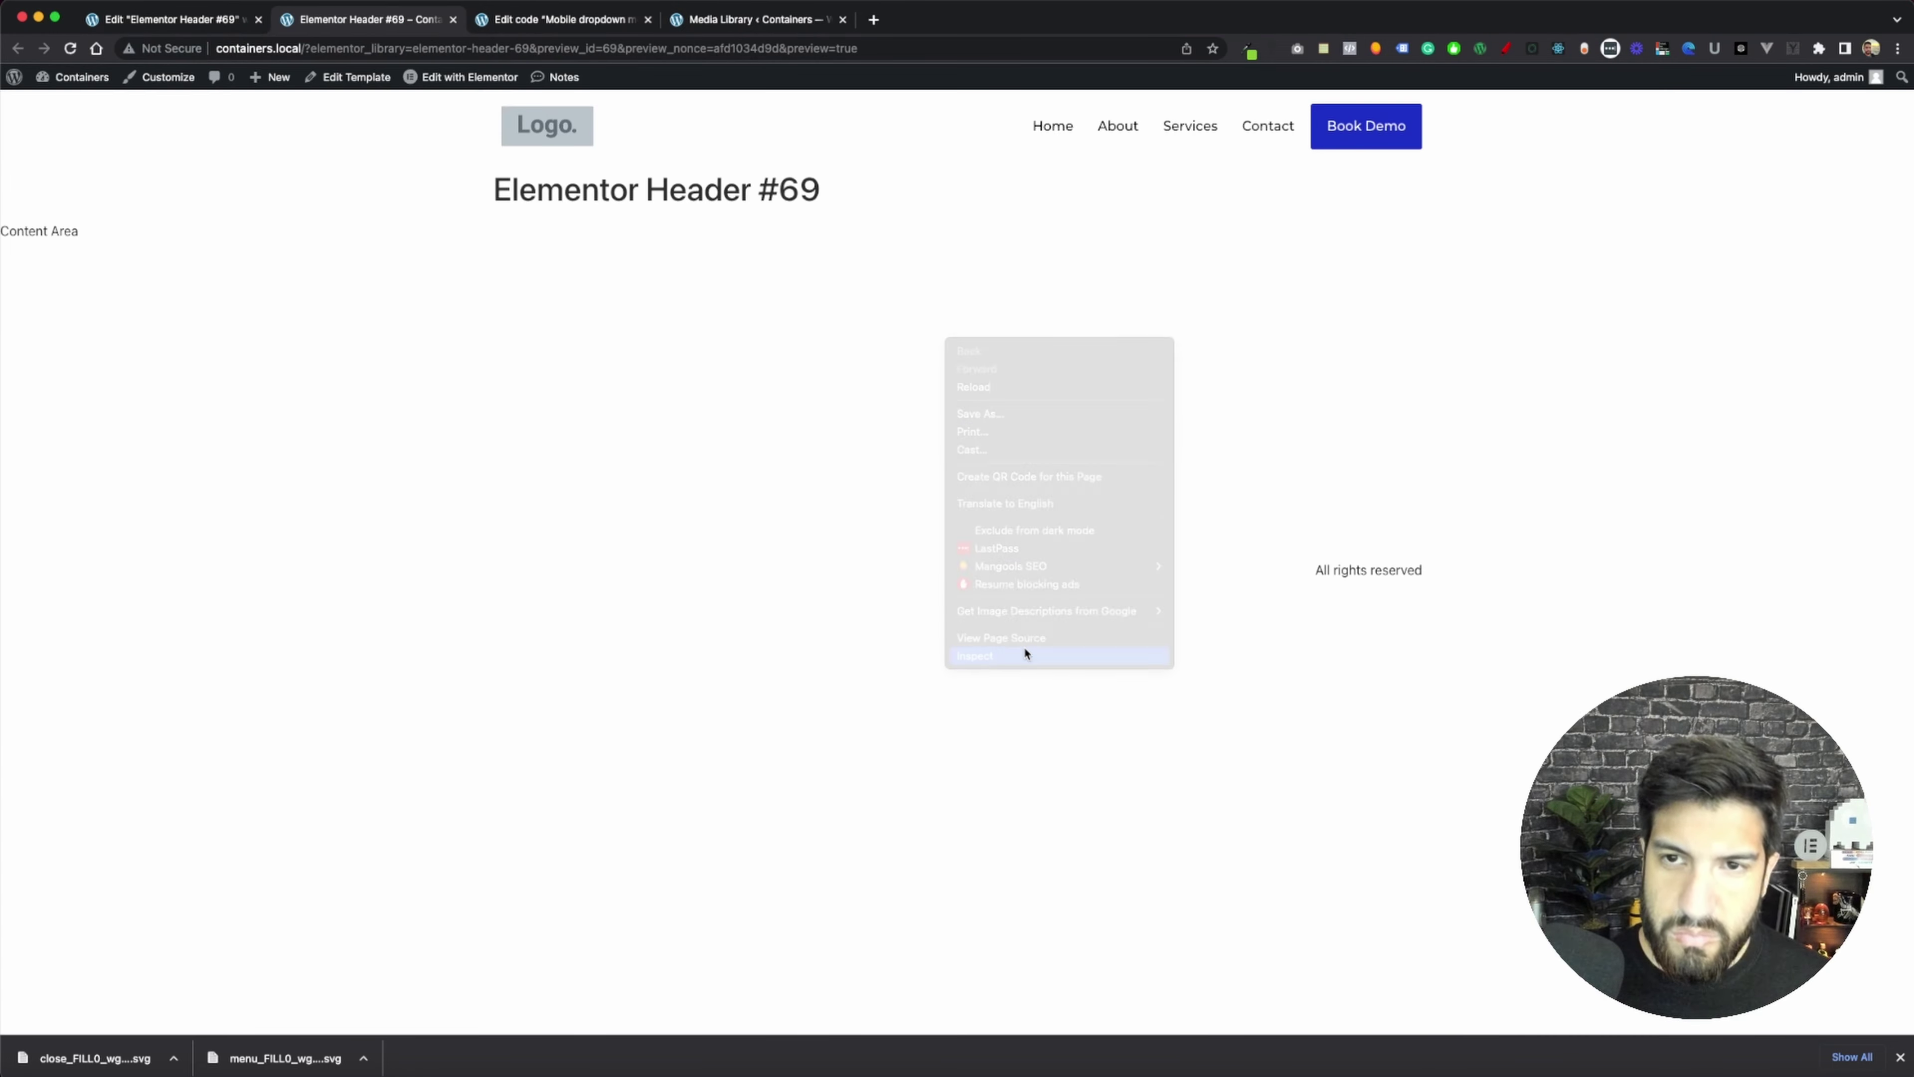
{"action": "left_click", "coordinate": [1125, 178]}
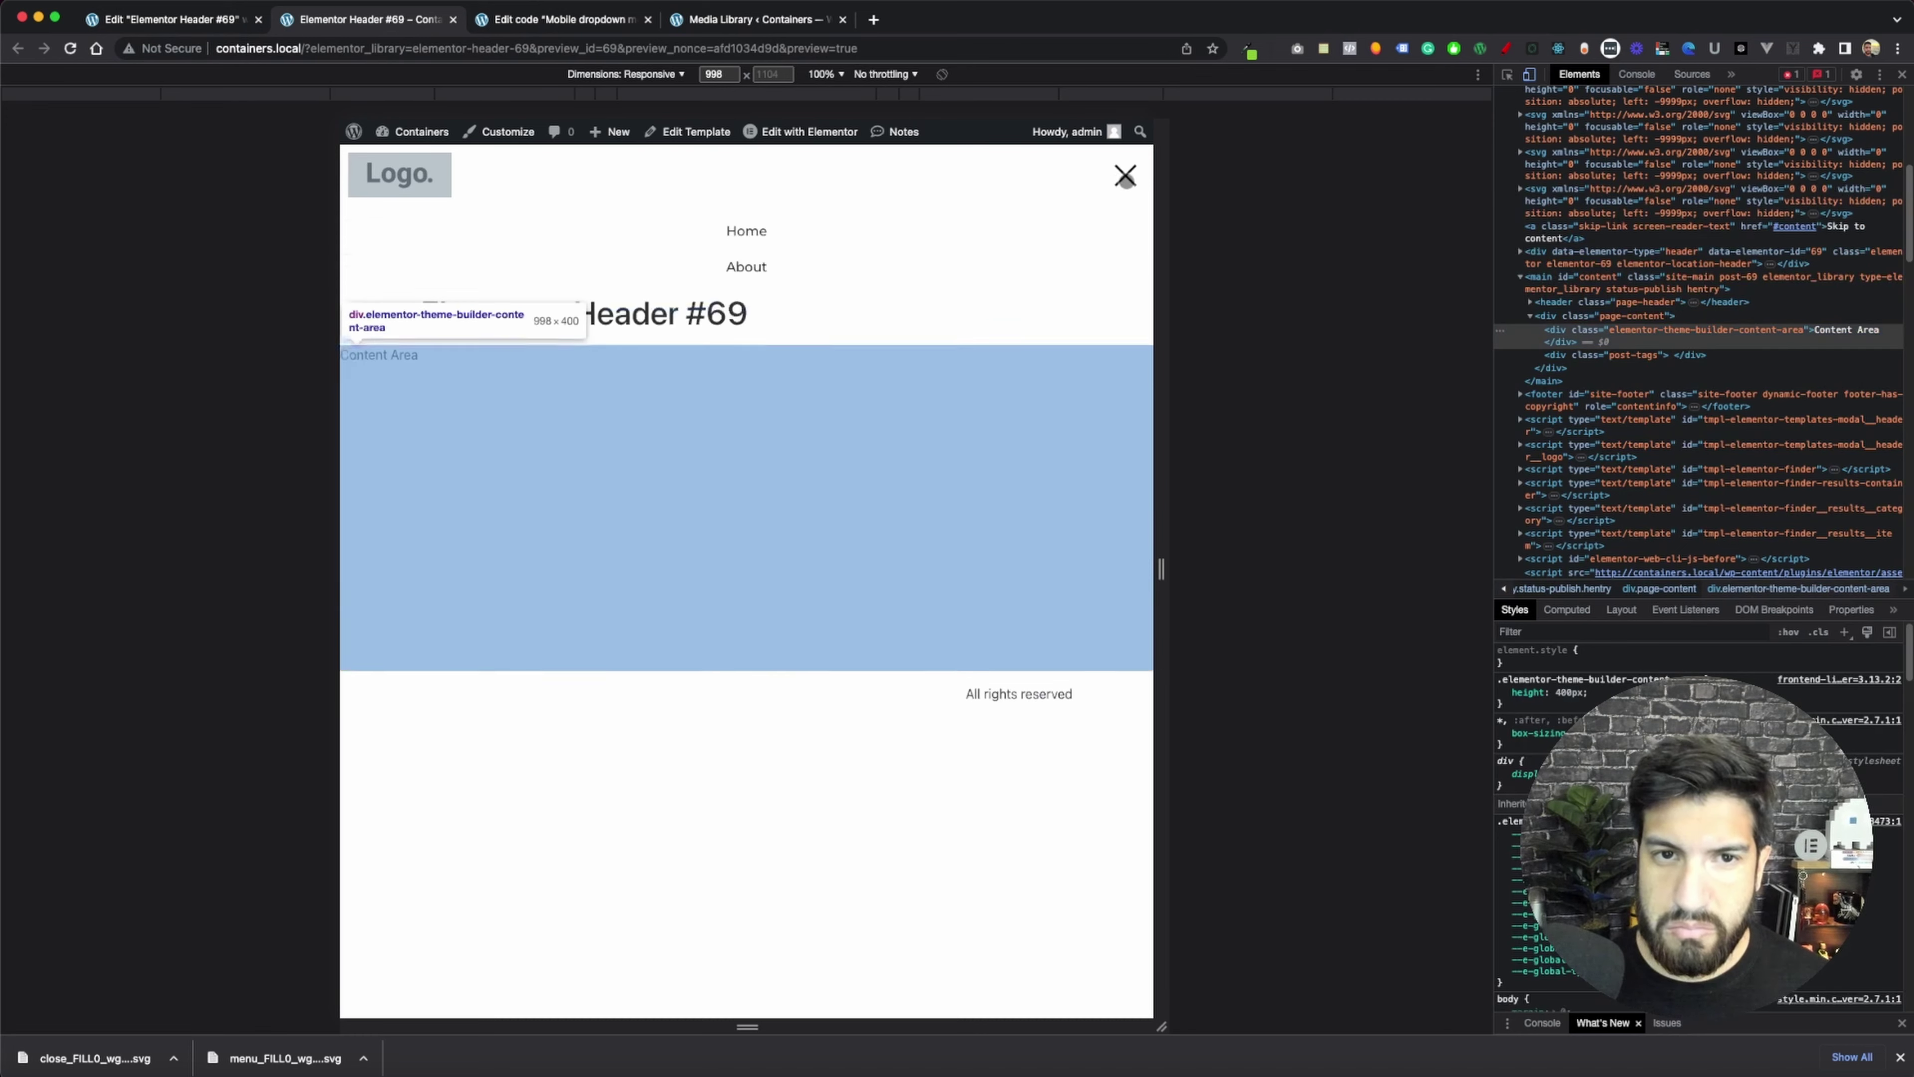
{"action": "left_click", "coordinate": [1125, 178]}
{"action": "left_click", "coordinate": [1124, 178]}
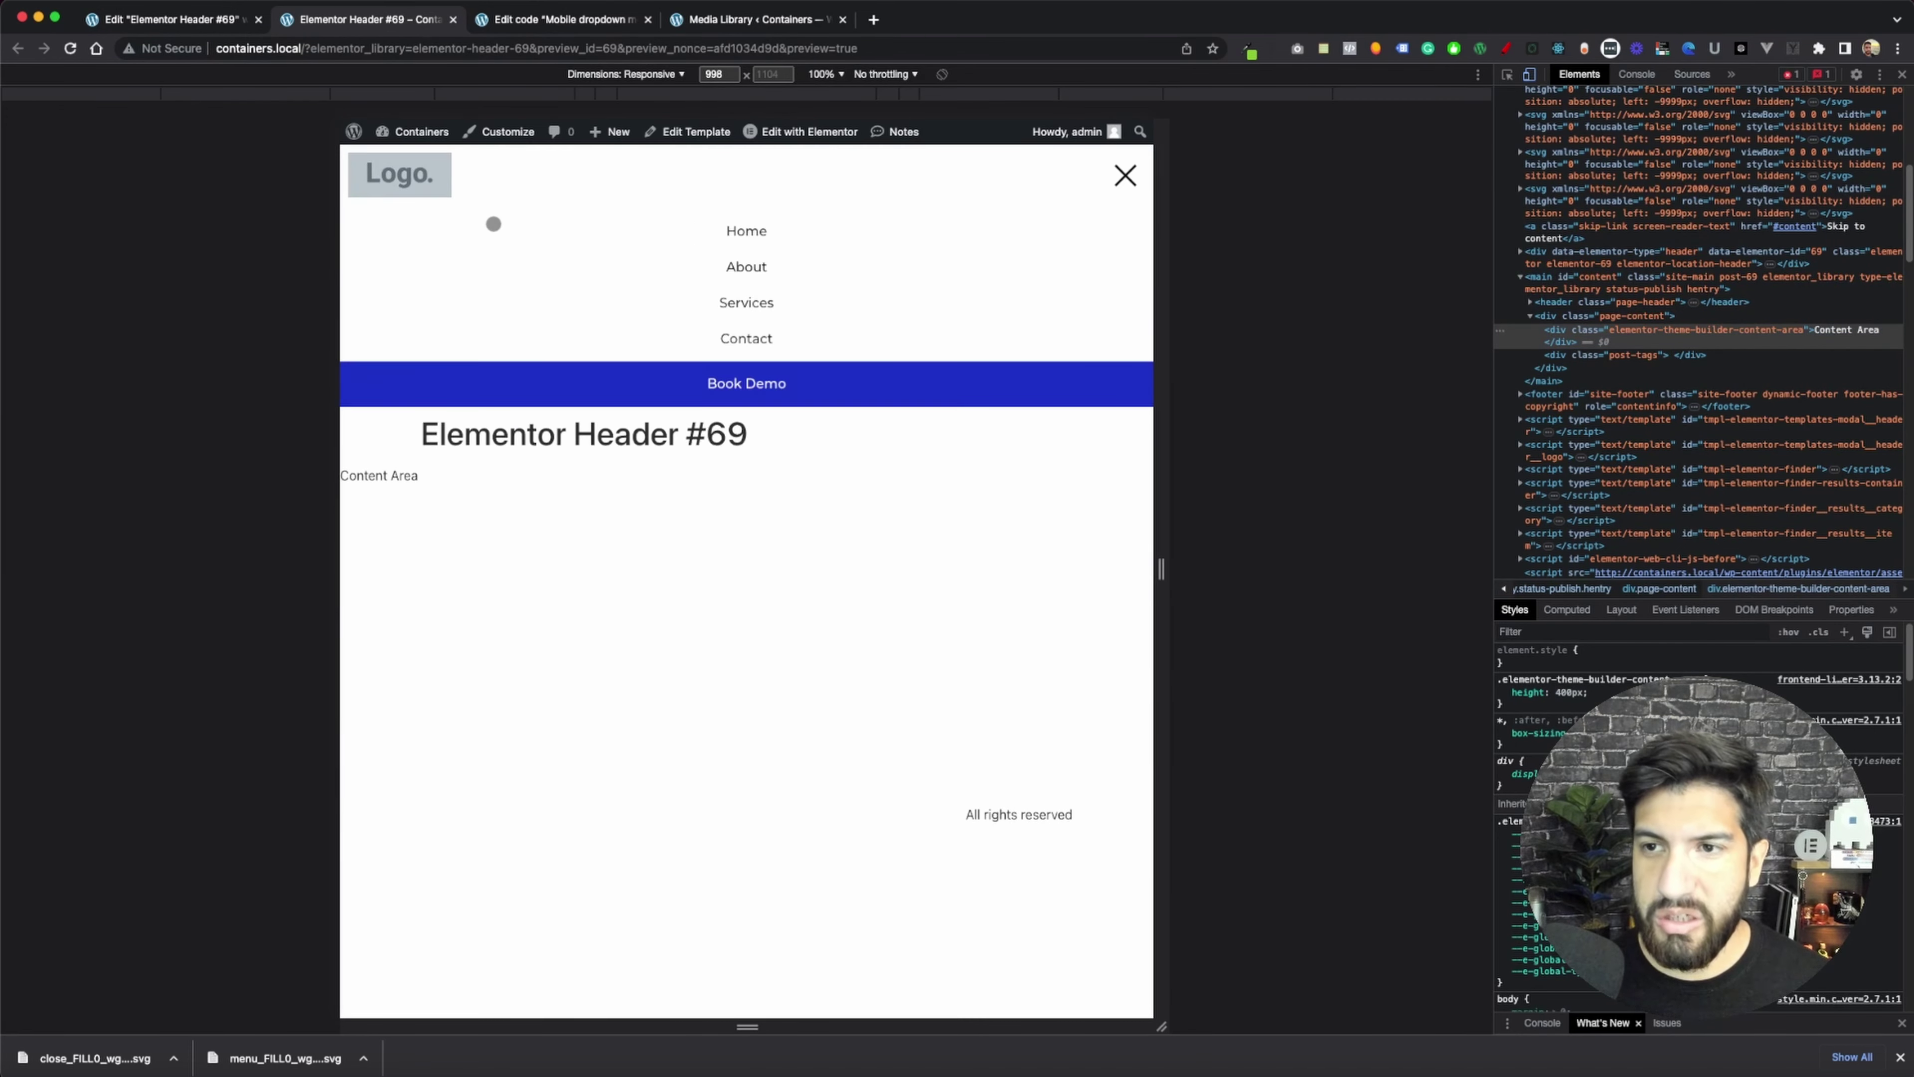
- Open the site's home page, test the hamburger menu there and check the header while scrolling down
{"action": "left_click", "coordinate": [517, 222]}
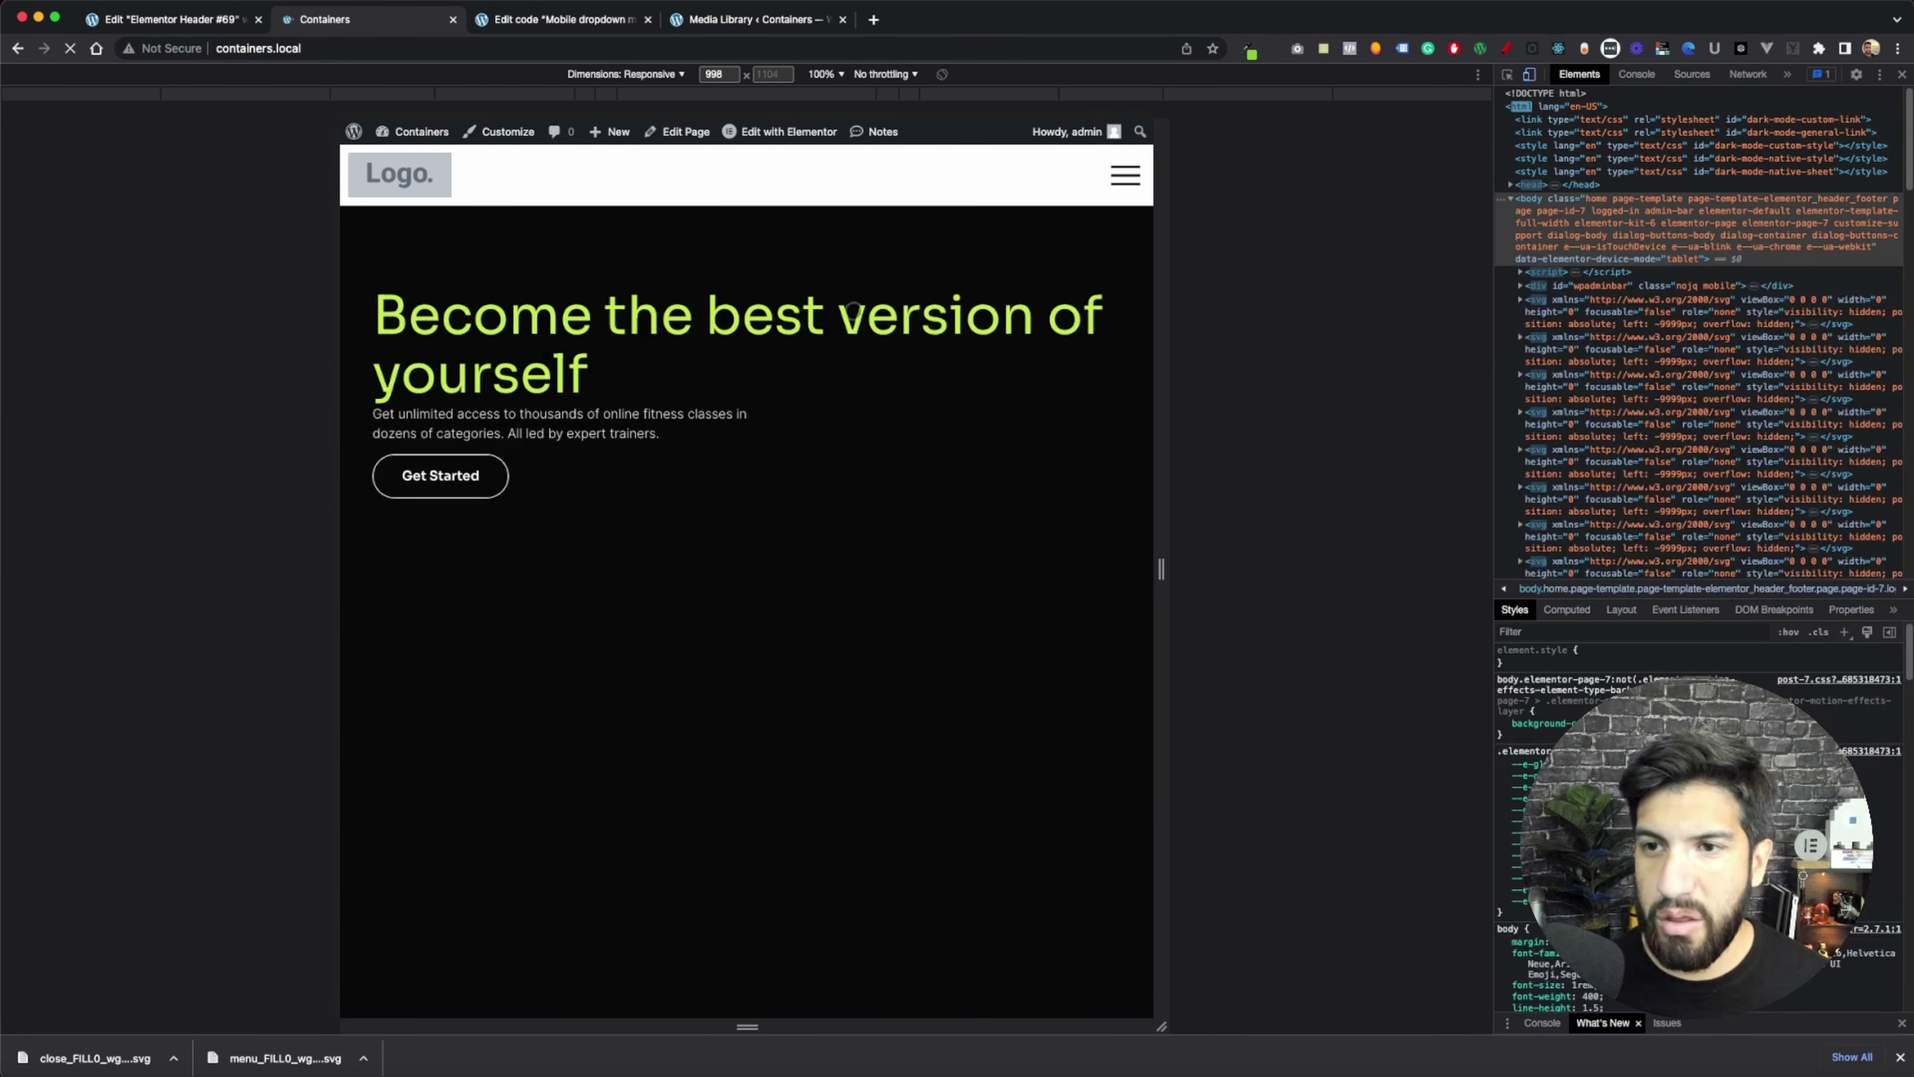
{"action": "left_click", "coordinate": [1134, 181]}
{"action": "left_click", "coordinate": [1126, 176]}
{"action": "left_click", "coordinate": [1125, 175]}
{"action": "left_click", "coordinate": [1125, 175]}
{"action": "scroll", "coordinate": [912, 409], "scroll_direction": "down", "scroll_amount": 4}
{"action": "scroll", "coordinate": [912, 410], "scroll_direction": "down", "scroll_amount": 2}
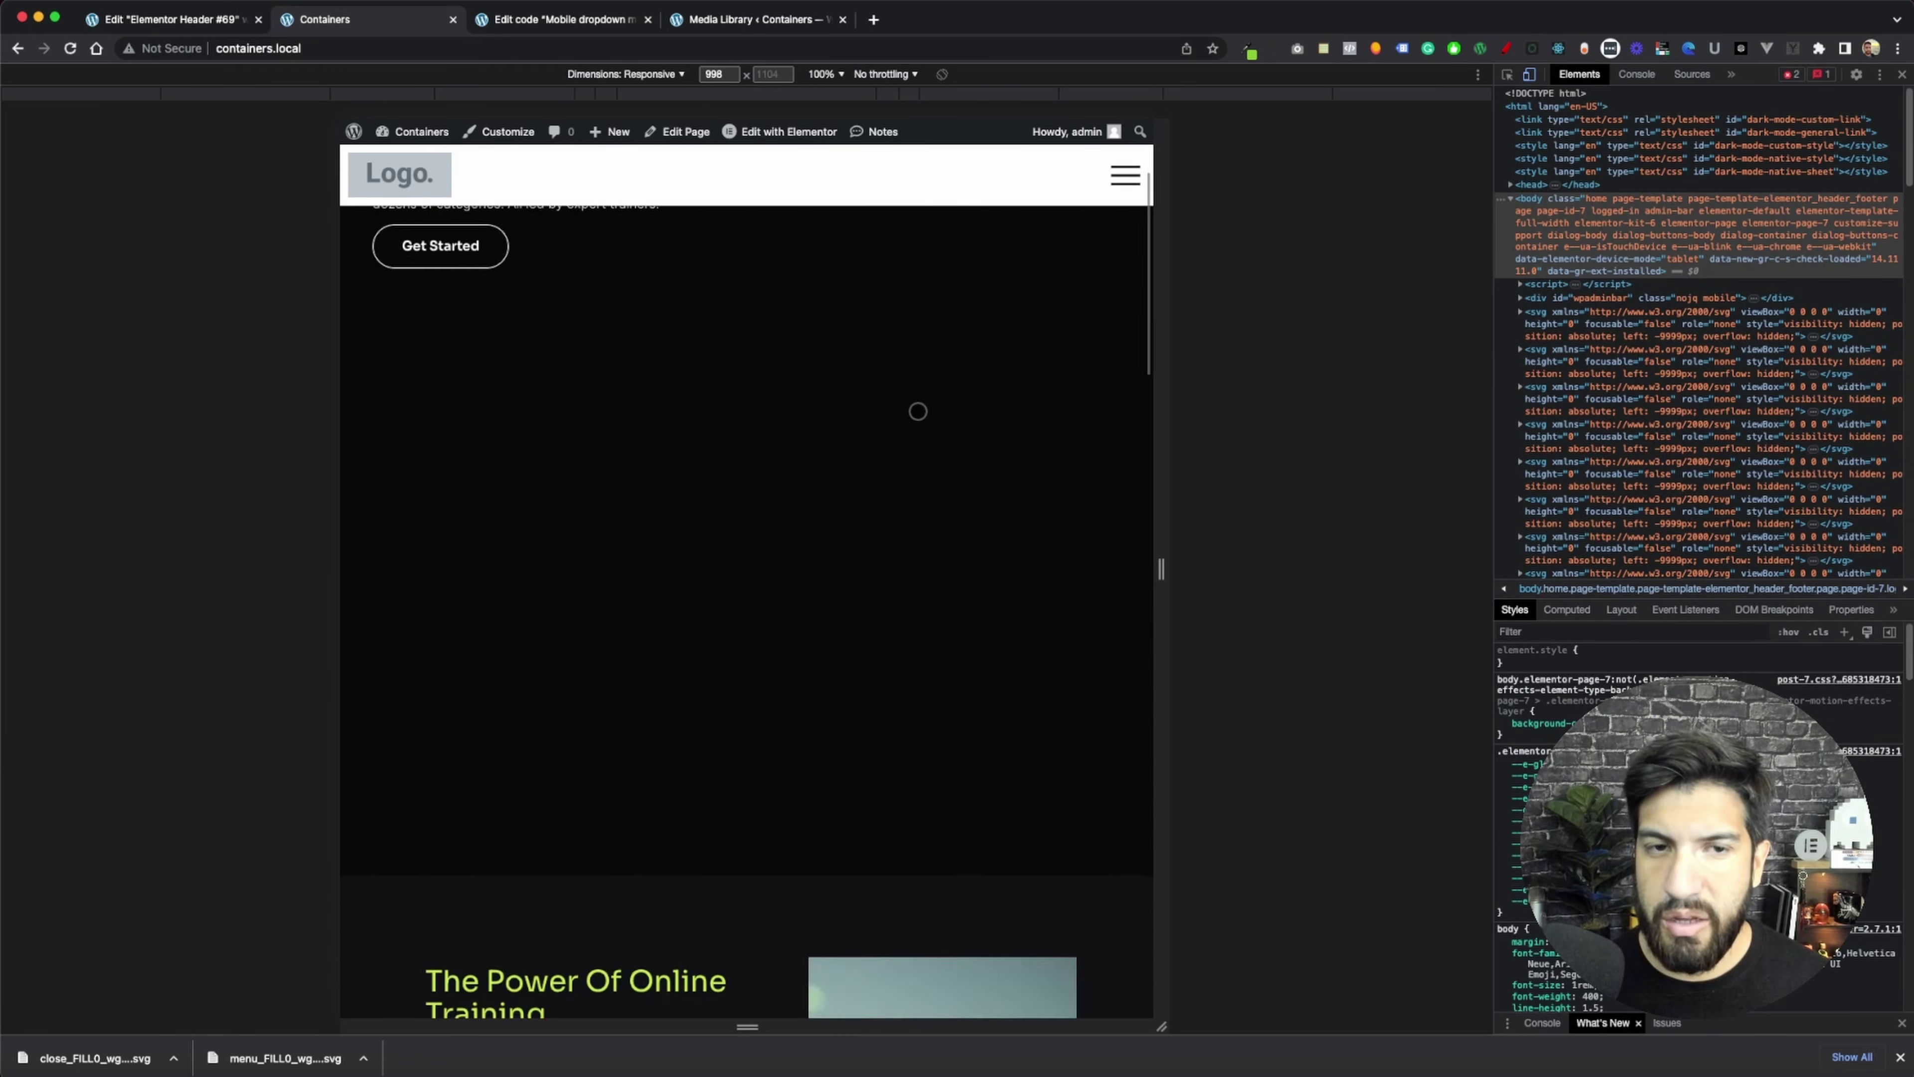
- Toggle the hamburger menu repeatedly on the home page, both at the top of the page and while scrolled down
{"action": "scroll", "coordinate": [942, 411], "scroll_direction": "up", "scroll_amount": 6}
{"action": "left_click", "coordinate": [1117, 181]}
{"action": "left_click", "coordinate": [1117, 180]}
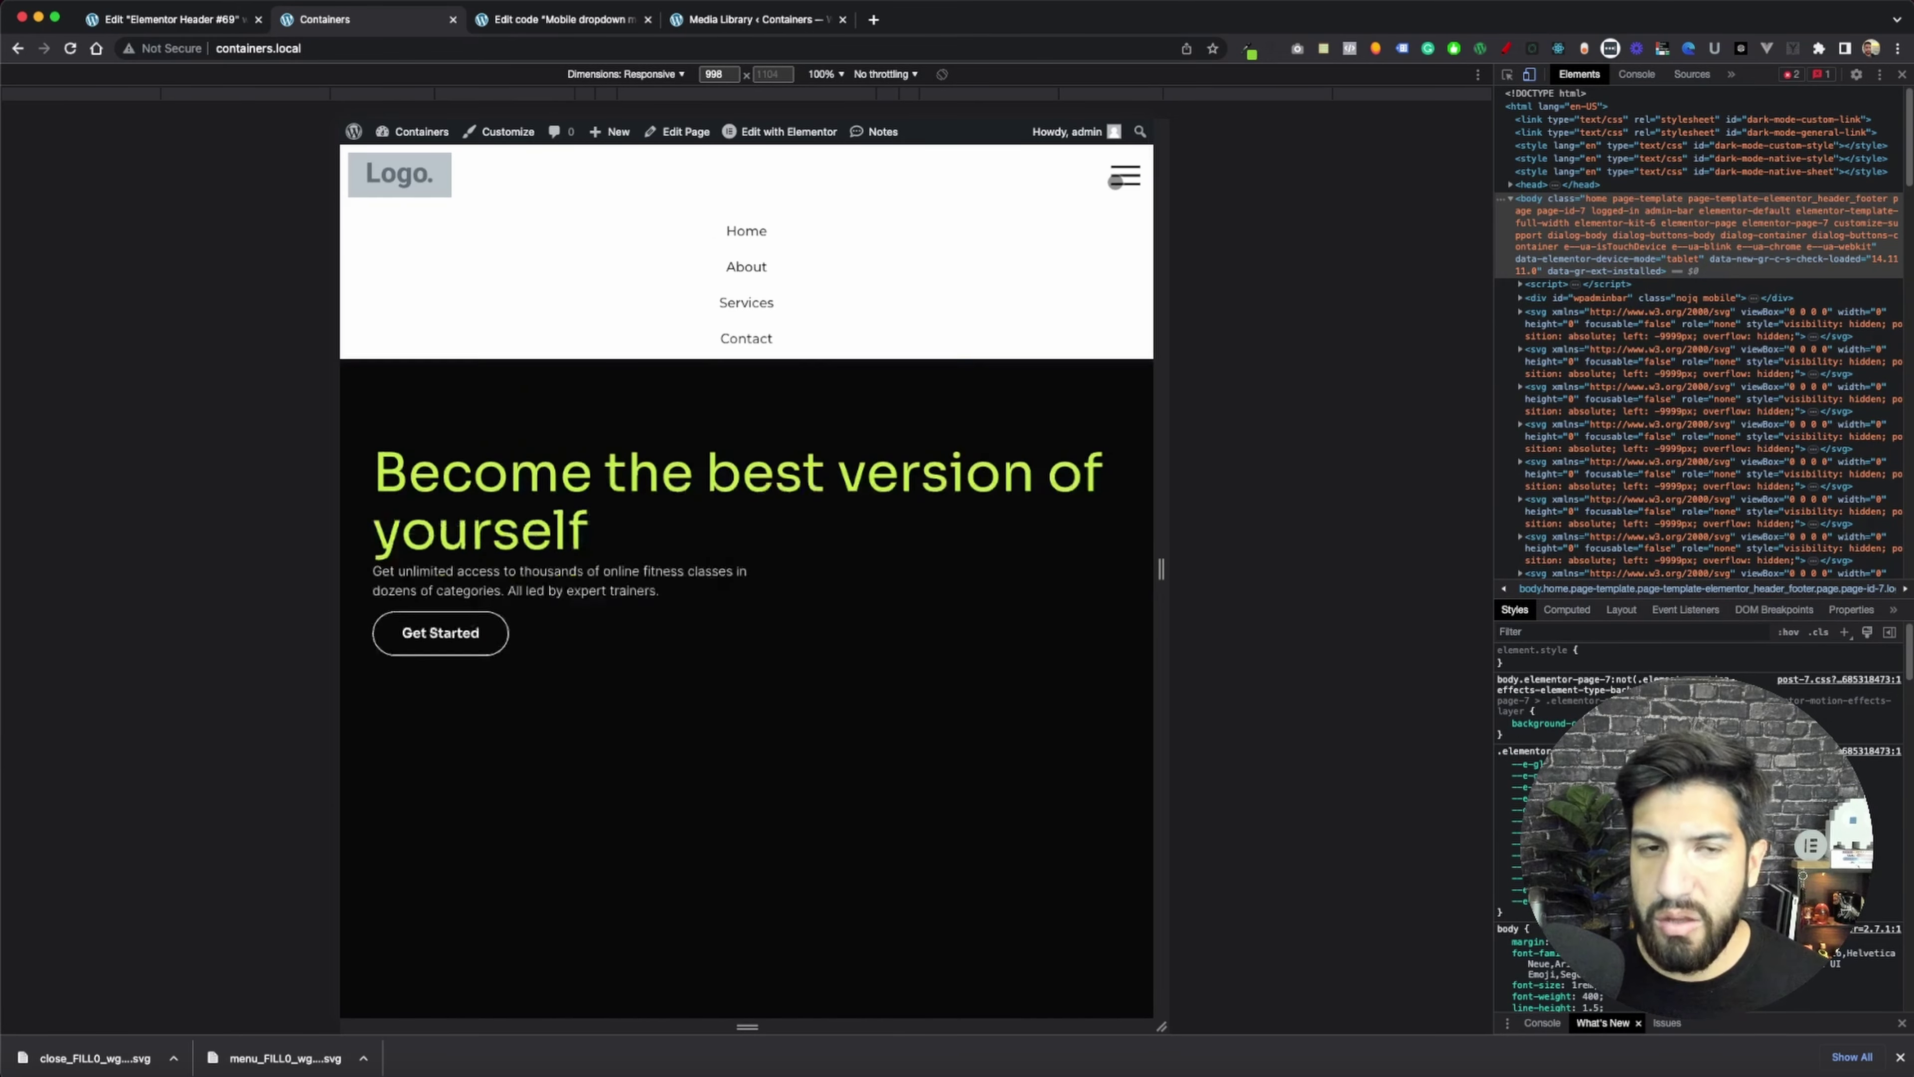
{"action": "left_click", "coordinate": [1117, 181]}
{"action": "left_click", "coordinate": [1117, 181]}
{"action": "left_click", "coordinate": [1115, 183]}
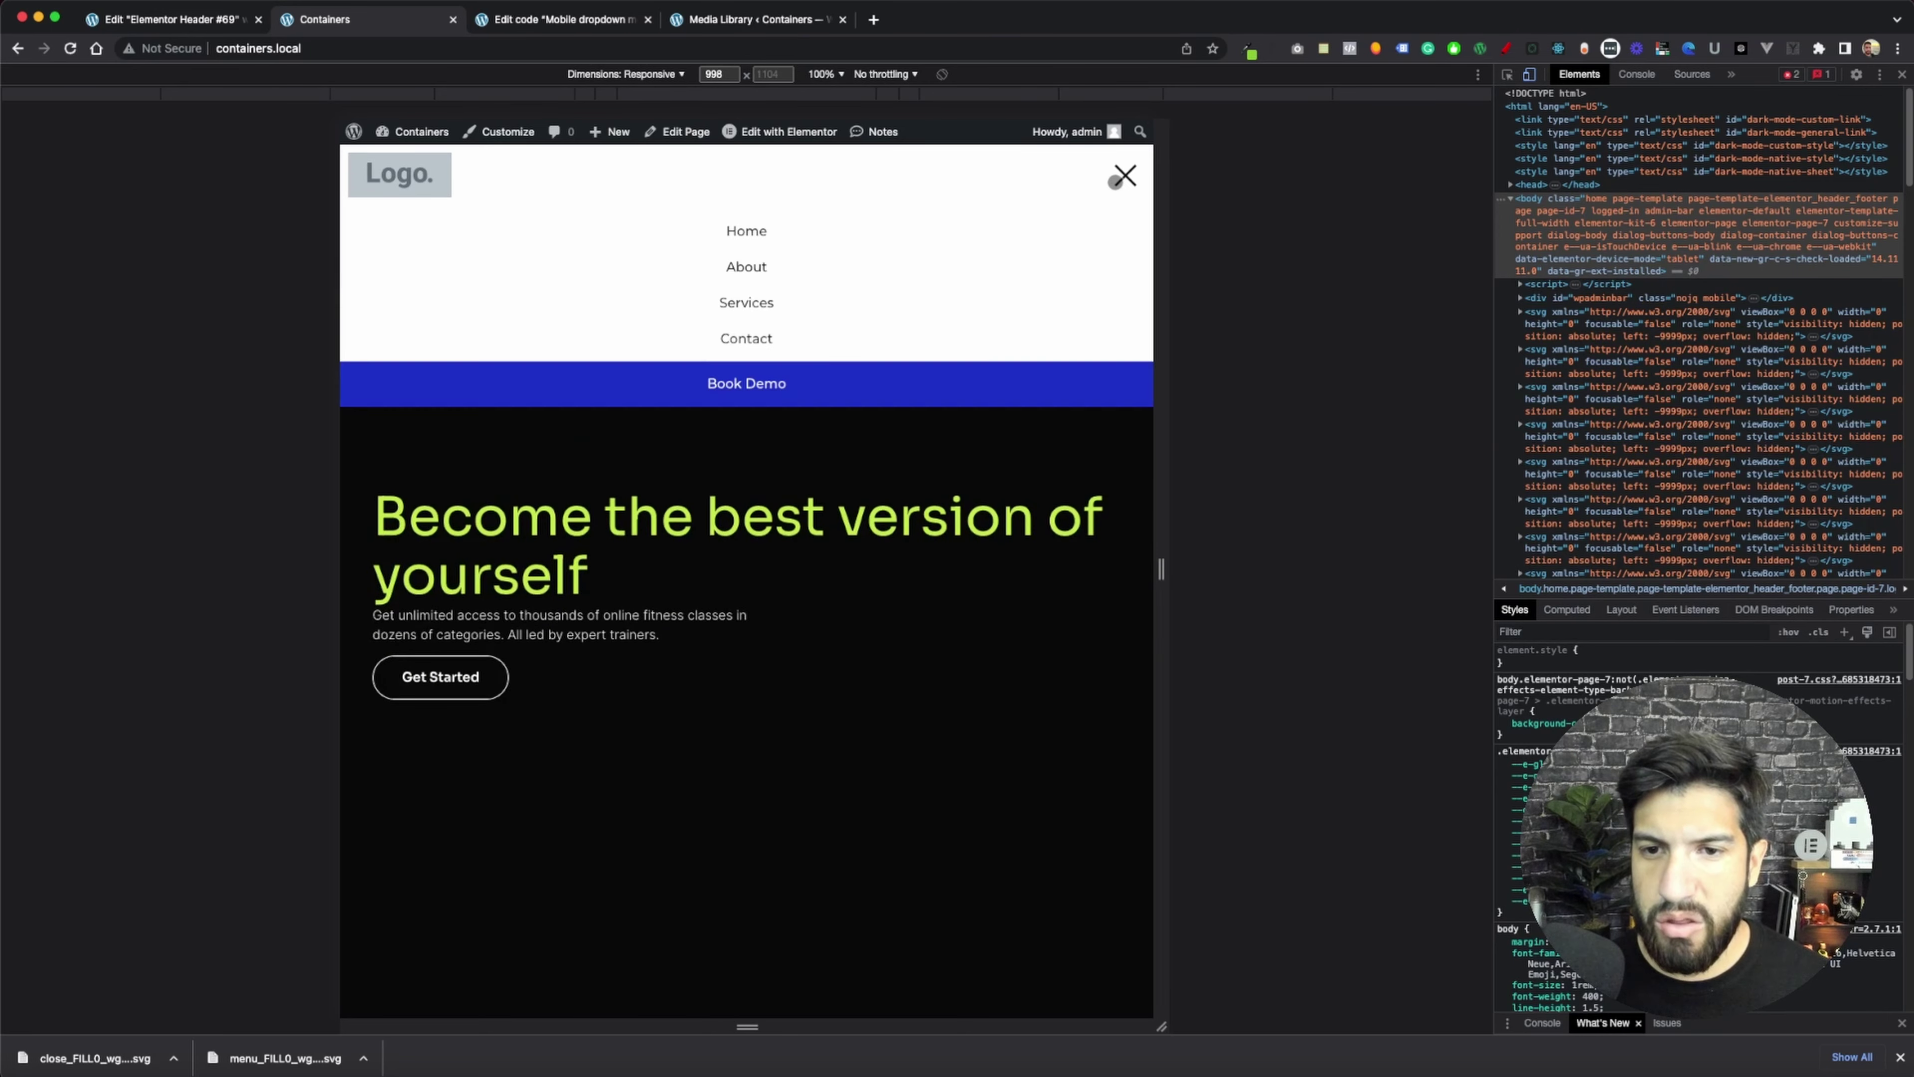
{"action": "left_click", "coordinate": [1115, 183]}
{"action": "left_click", "coordinate": [1115, 182]}
{"action": "scroll", "coordinate": [1033, 371], "scroll_direction": "down", "scroll_amount": 3}
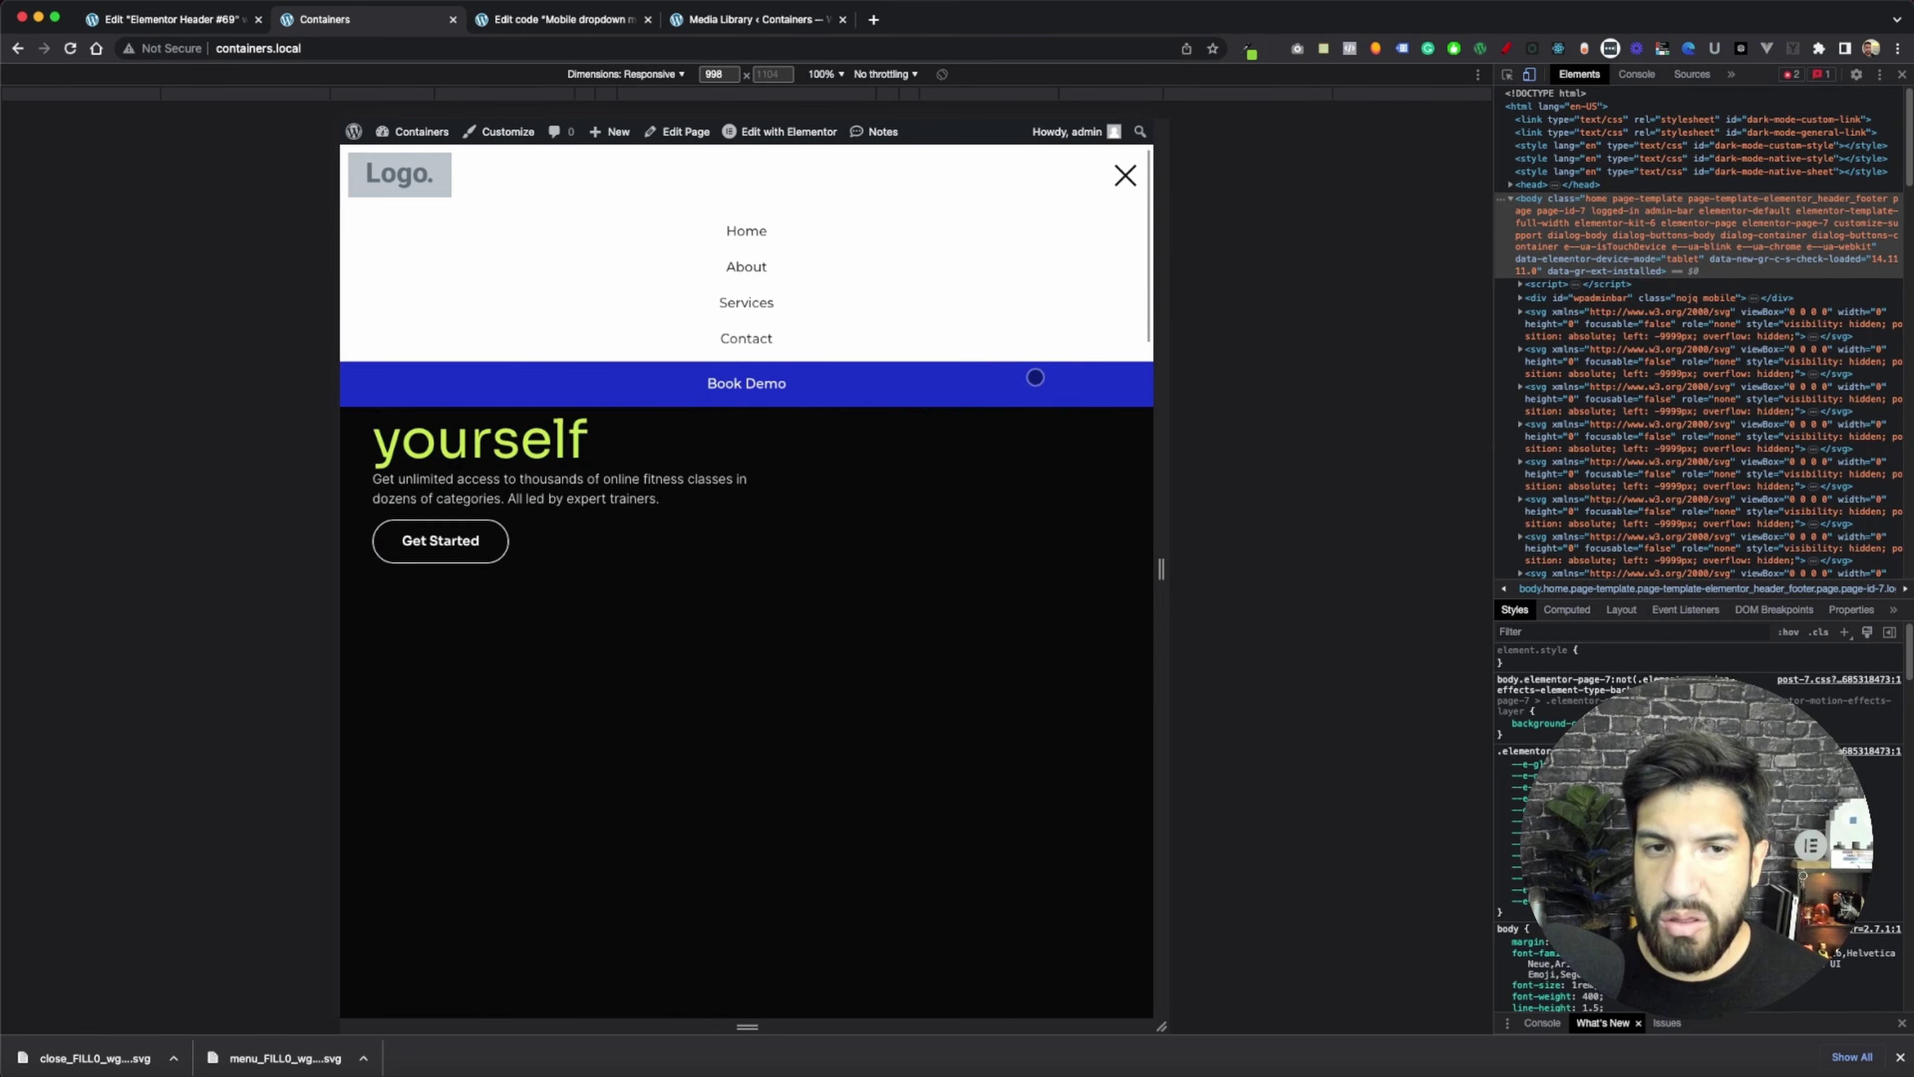
{"action": "left_click", "coordinate": [1123, 178]}
{"action": "left_click", "coordinate": [1126, 182]}
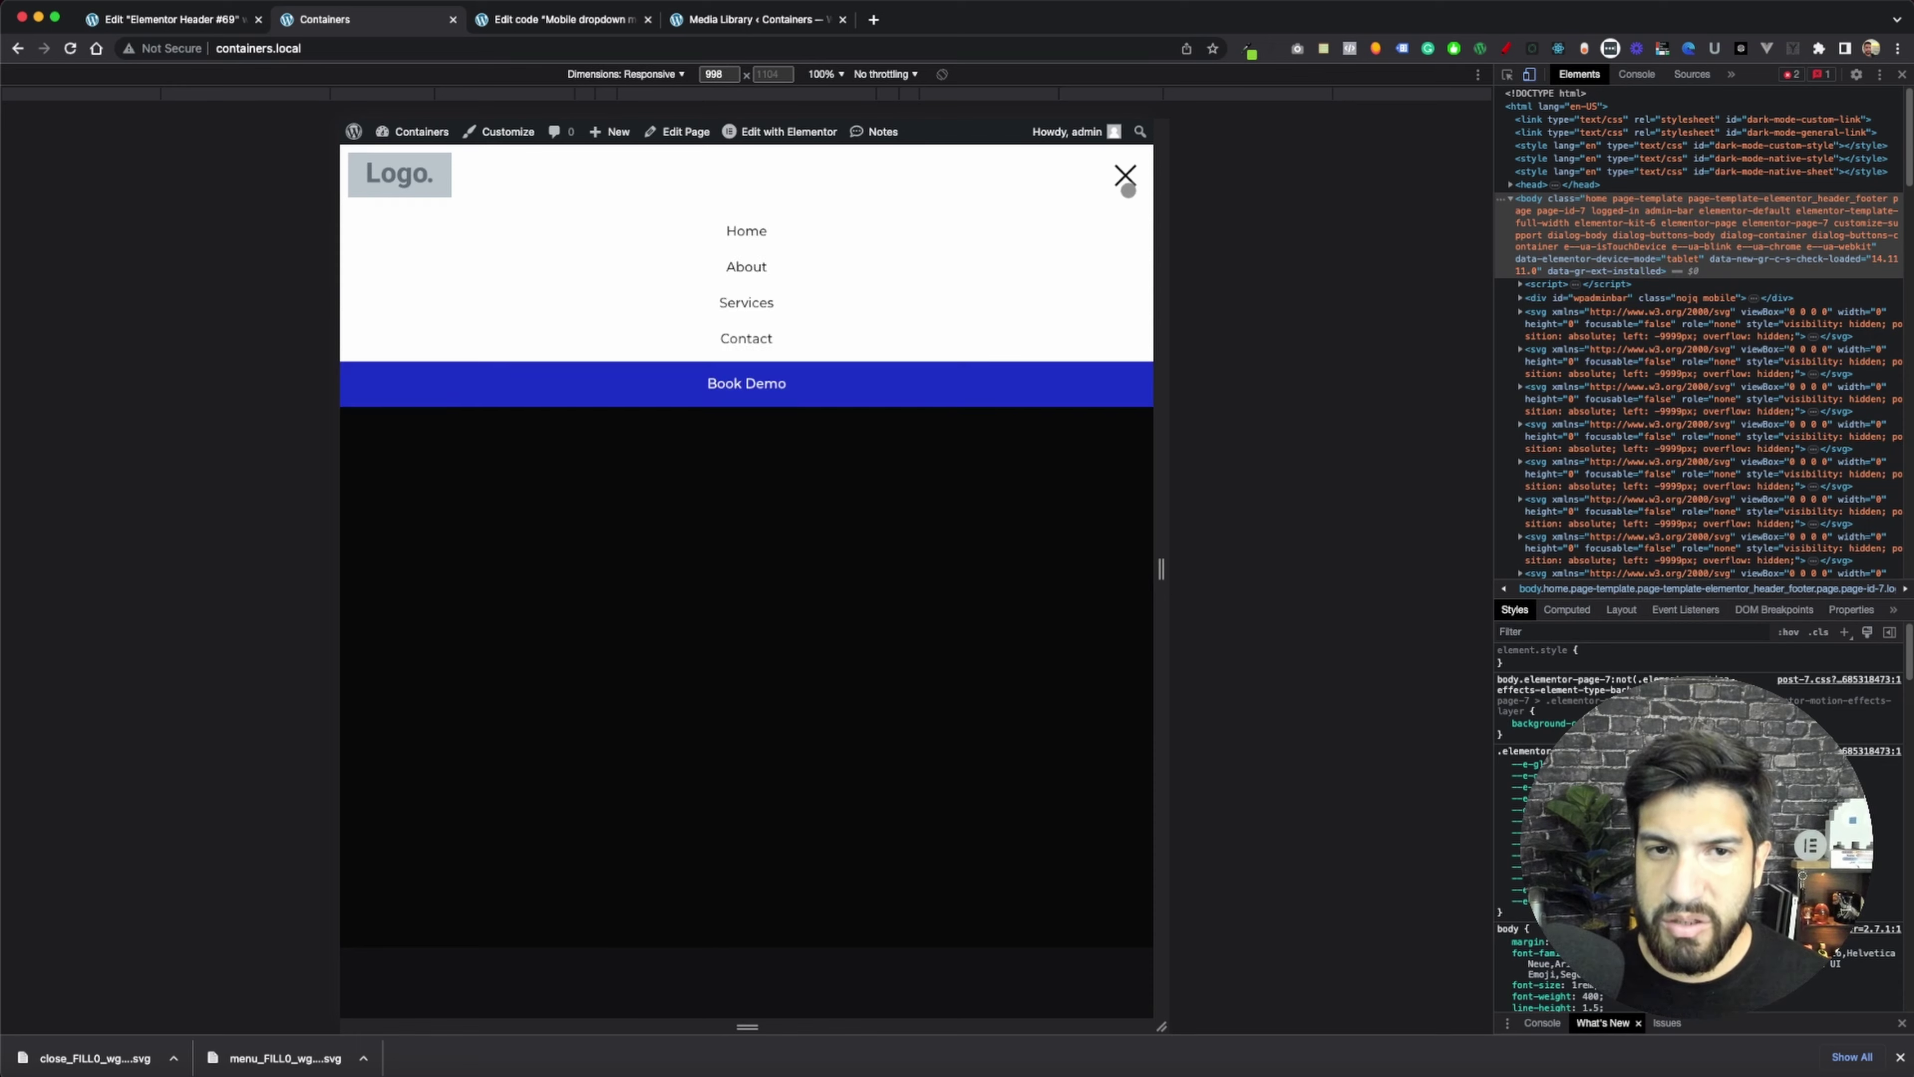
{"action": "left_click", "coordinate": [1126, 185]}
- Narrow the responsive view to about 916 px wide and test the hamburger menu at that tablet width
{"action": "left_click_drag", "start_coordinate": [1149, 239], "coordinate": [1125, 283]}
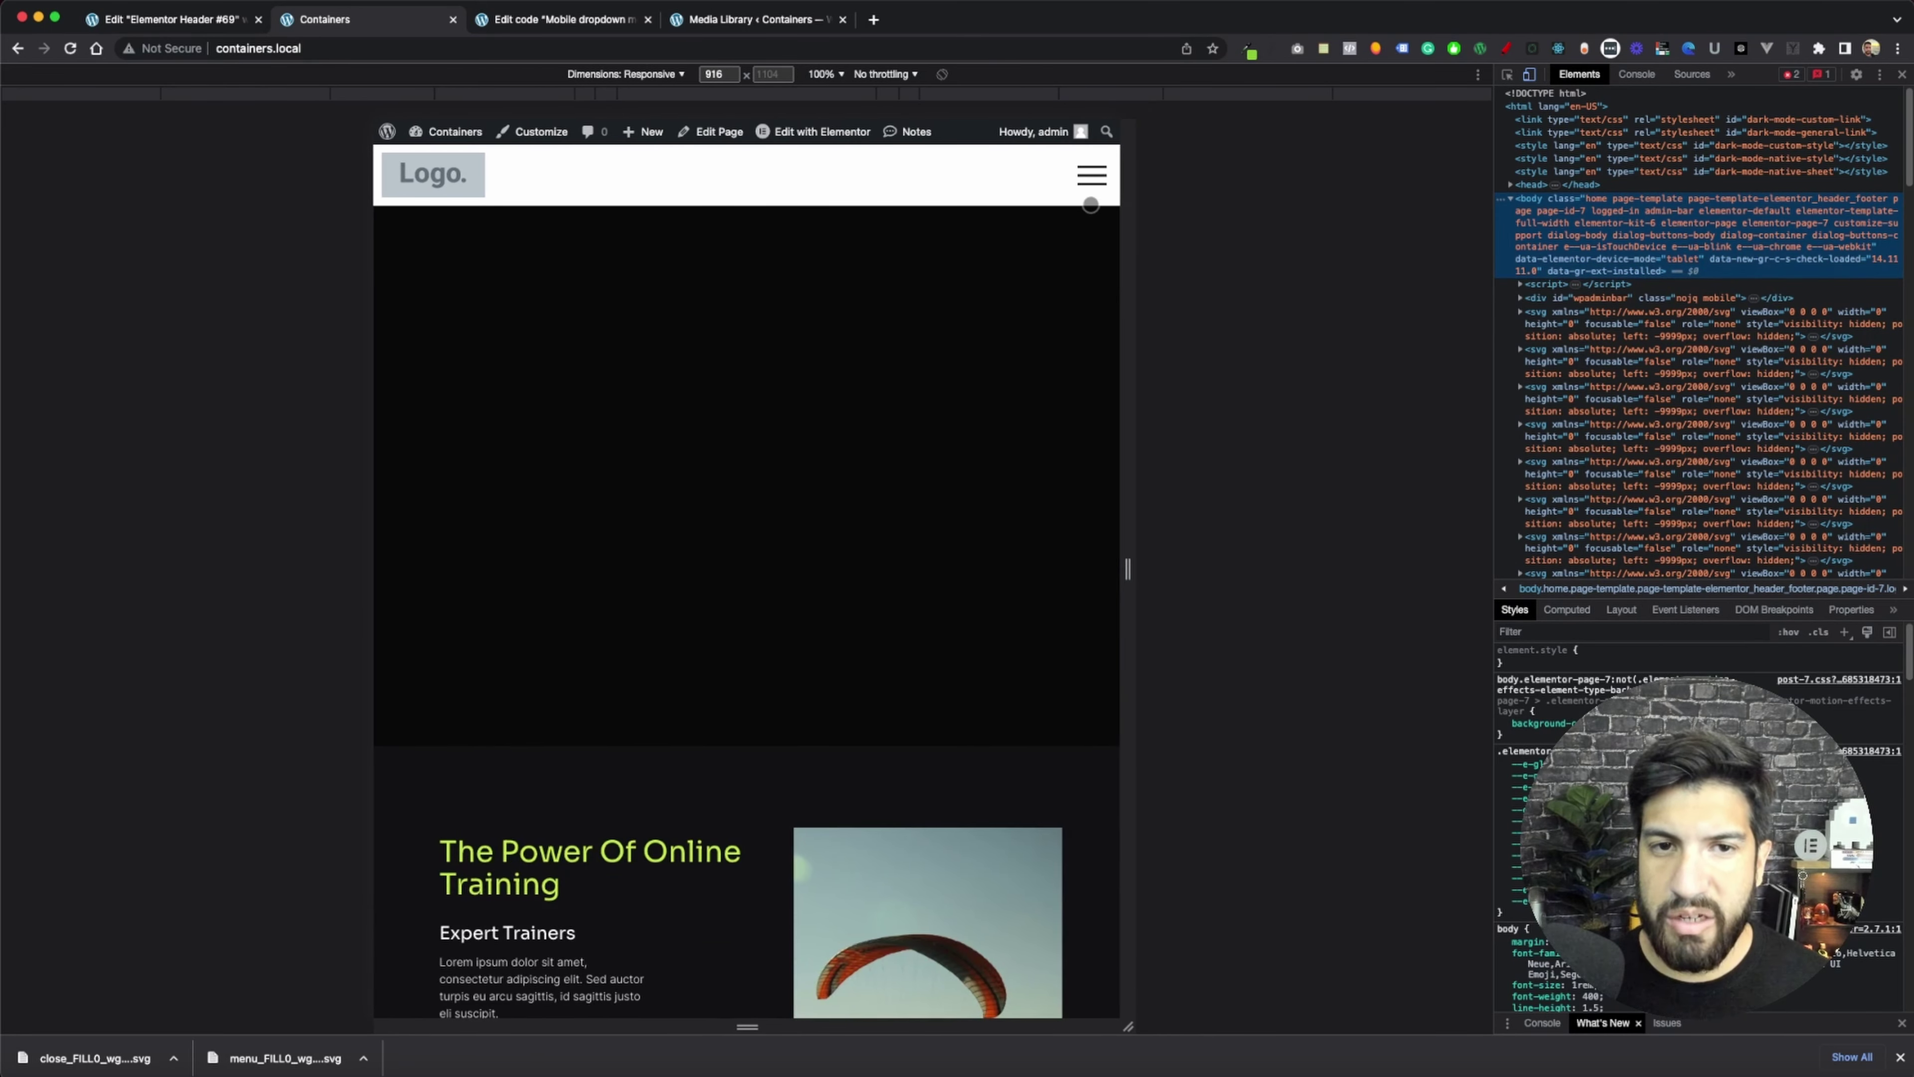
{"action": "left_click", "coordinate": [1091, 178]}
{"action": "left_click", "coordinate": [1091, 178]}
- Narrow the responsive view to mobile widths of about 616 px and 437 px and test the hamburger menu at each
{"action": "left_click_drag", "start_coordinate": [1138, 264], "coordinate": [1010, 270]}
{"action": "left_click", "coordinate": [952, 181]}
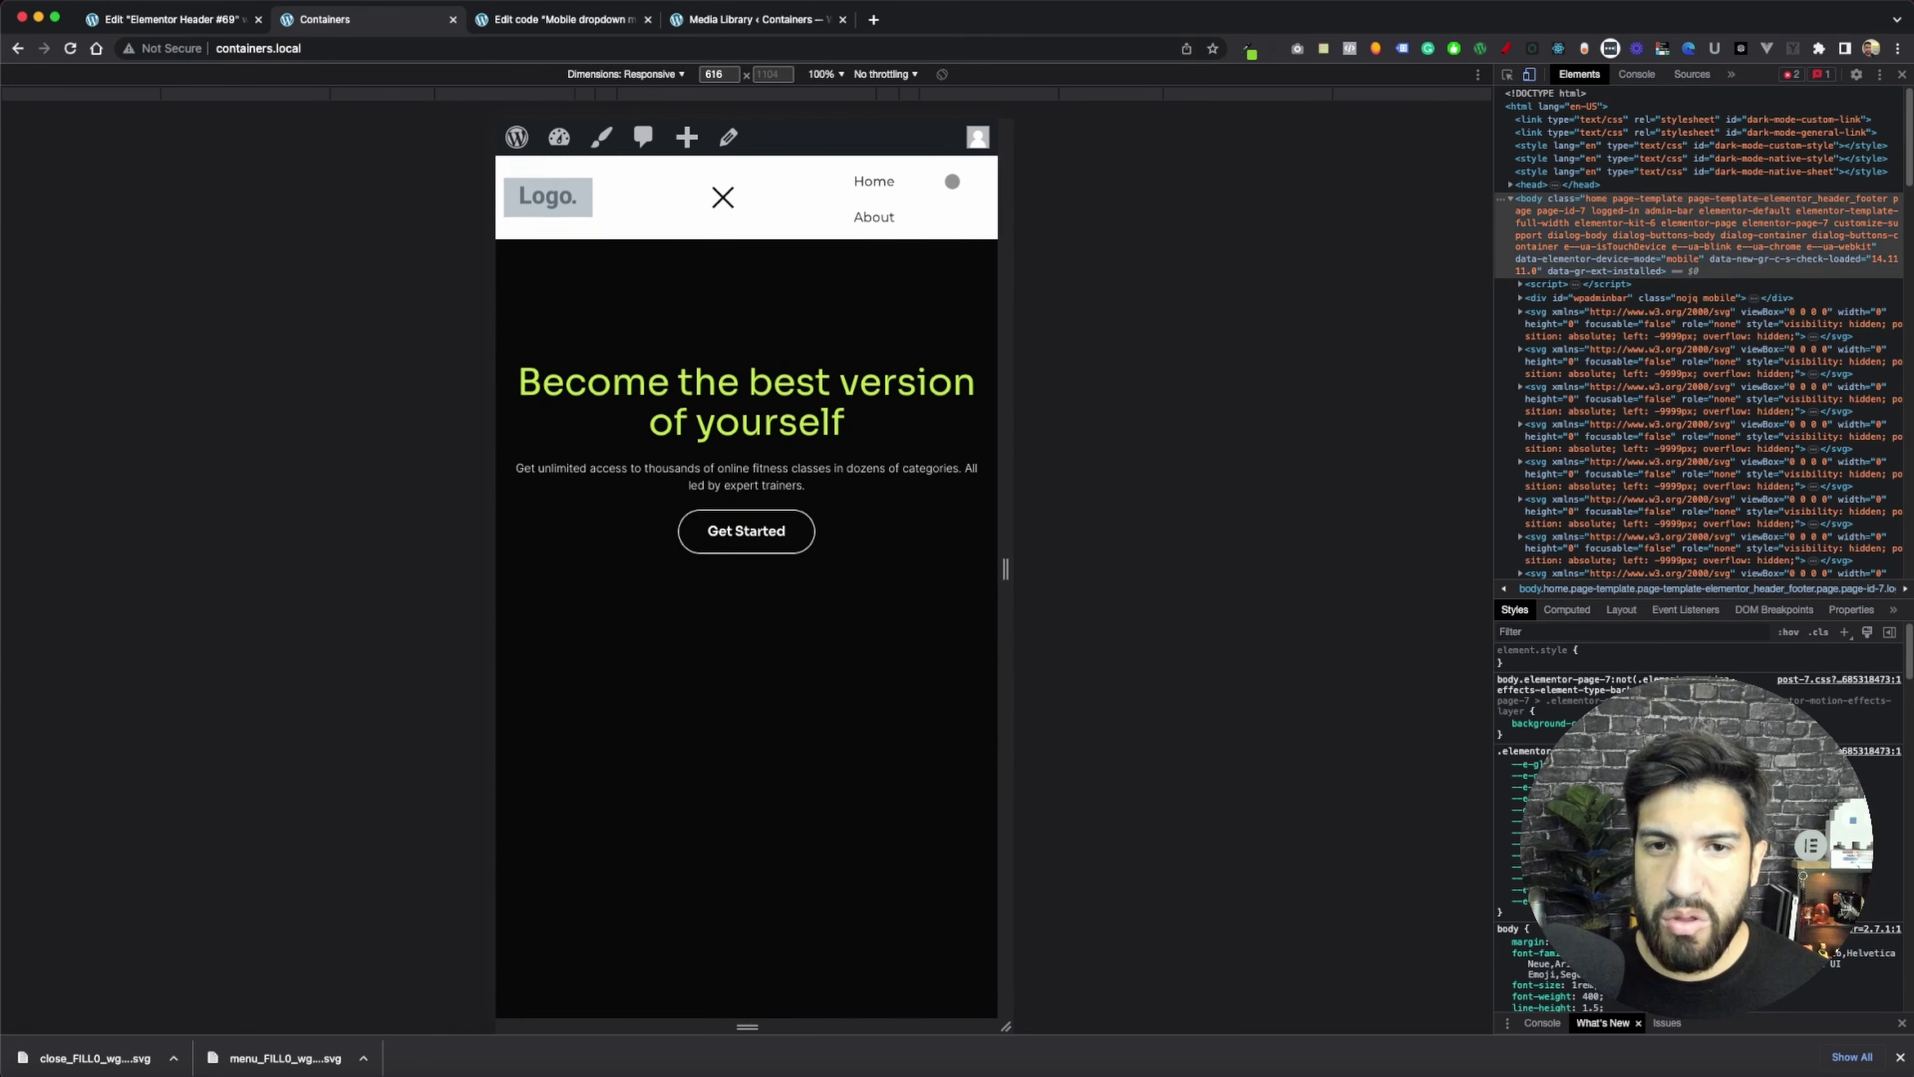
{"action": "left_click_drag", "start_coordinate": [1010, 222], "coordinate": [926, 227]}
{"action": "left_click", "coordinate": [1045, 203]}
{"action": "left_click", "coordinate": [899, 183]}
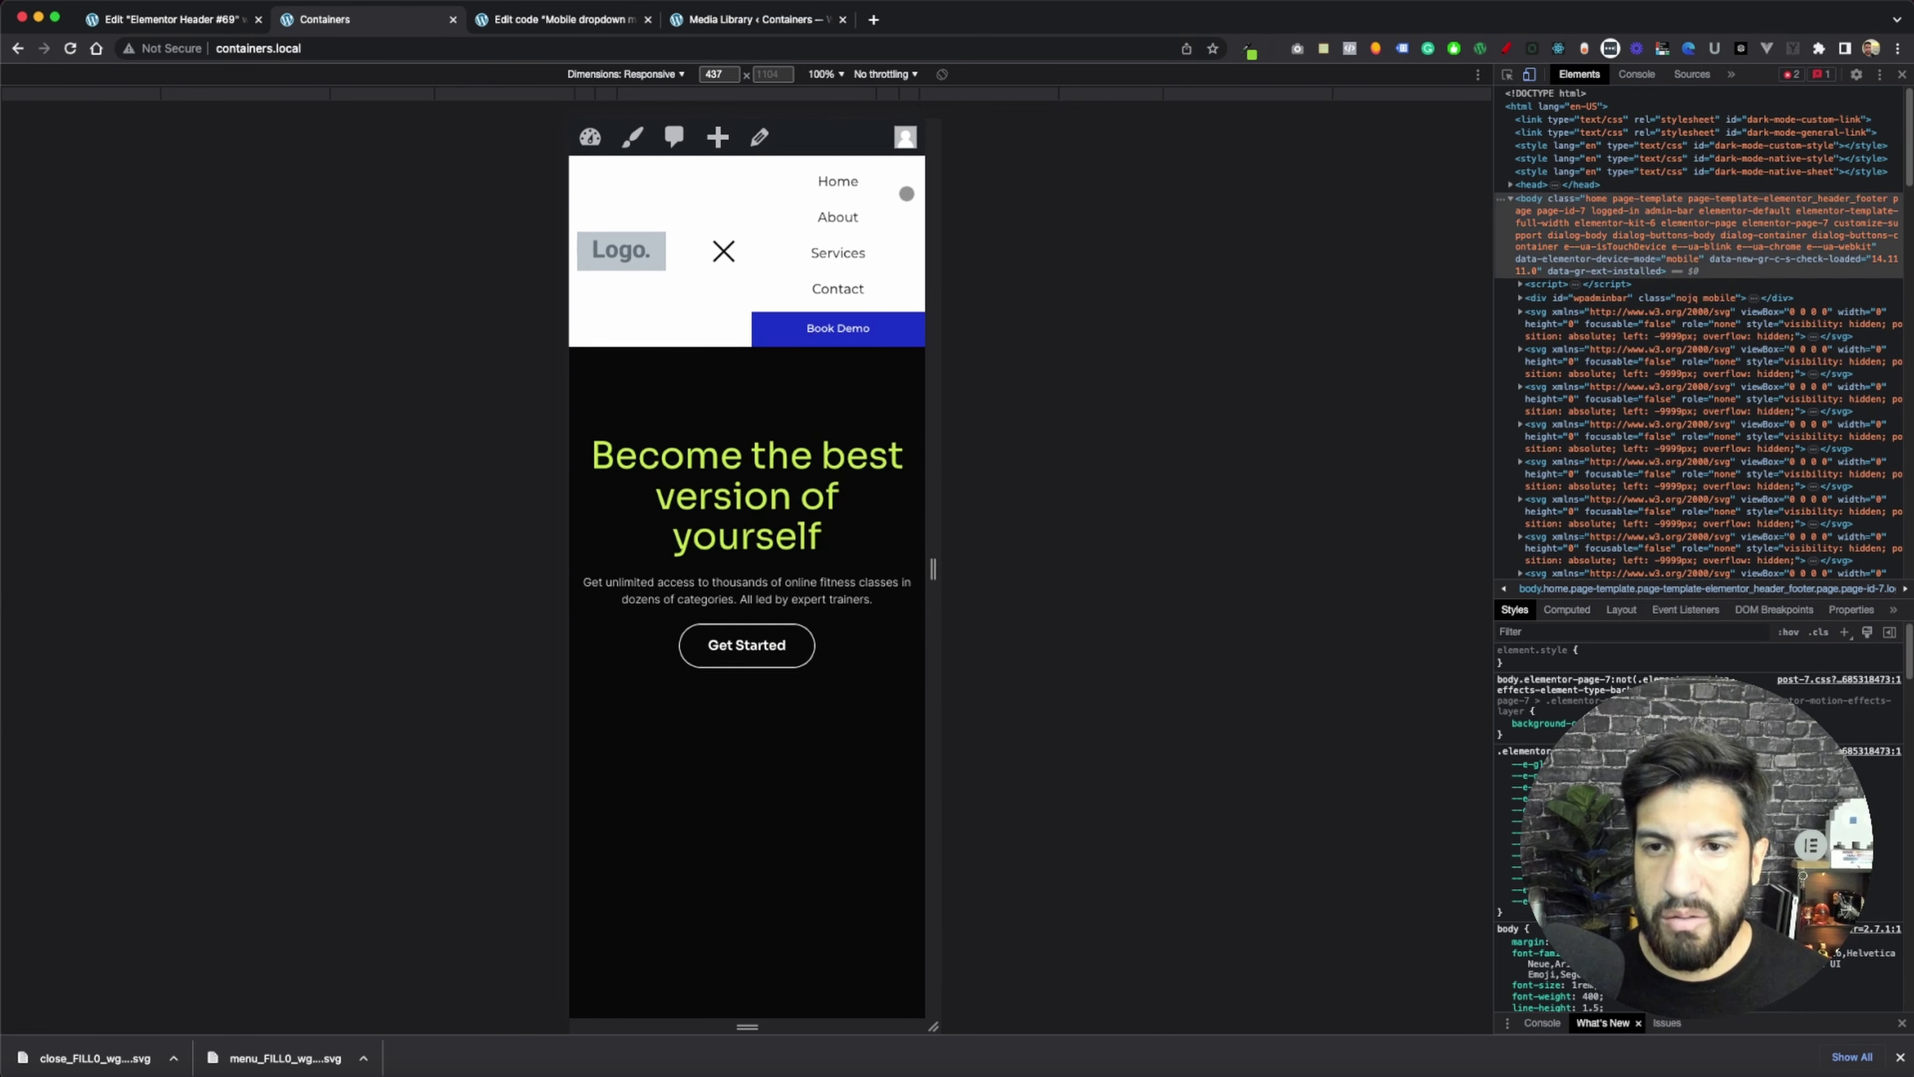
{"action": "left_click", "coordinate": [725, 248]}
{"action": "left_click", "coordinate": [902, 194]}
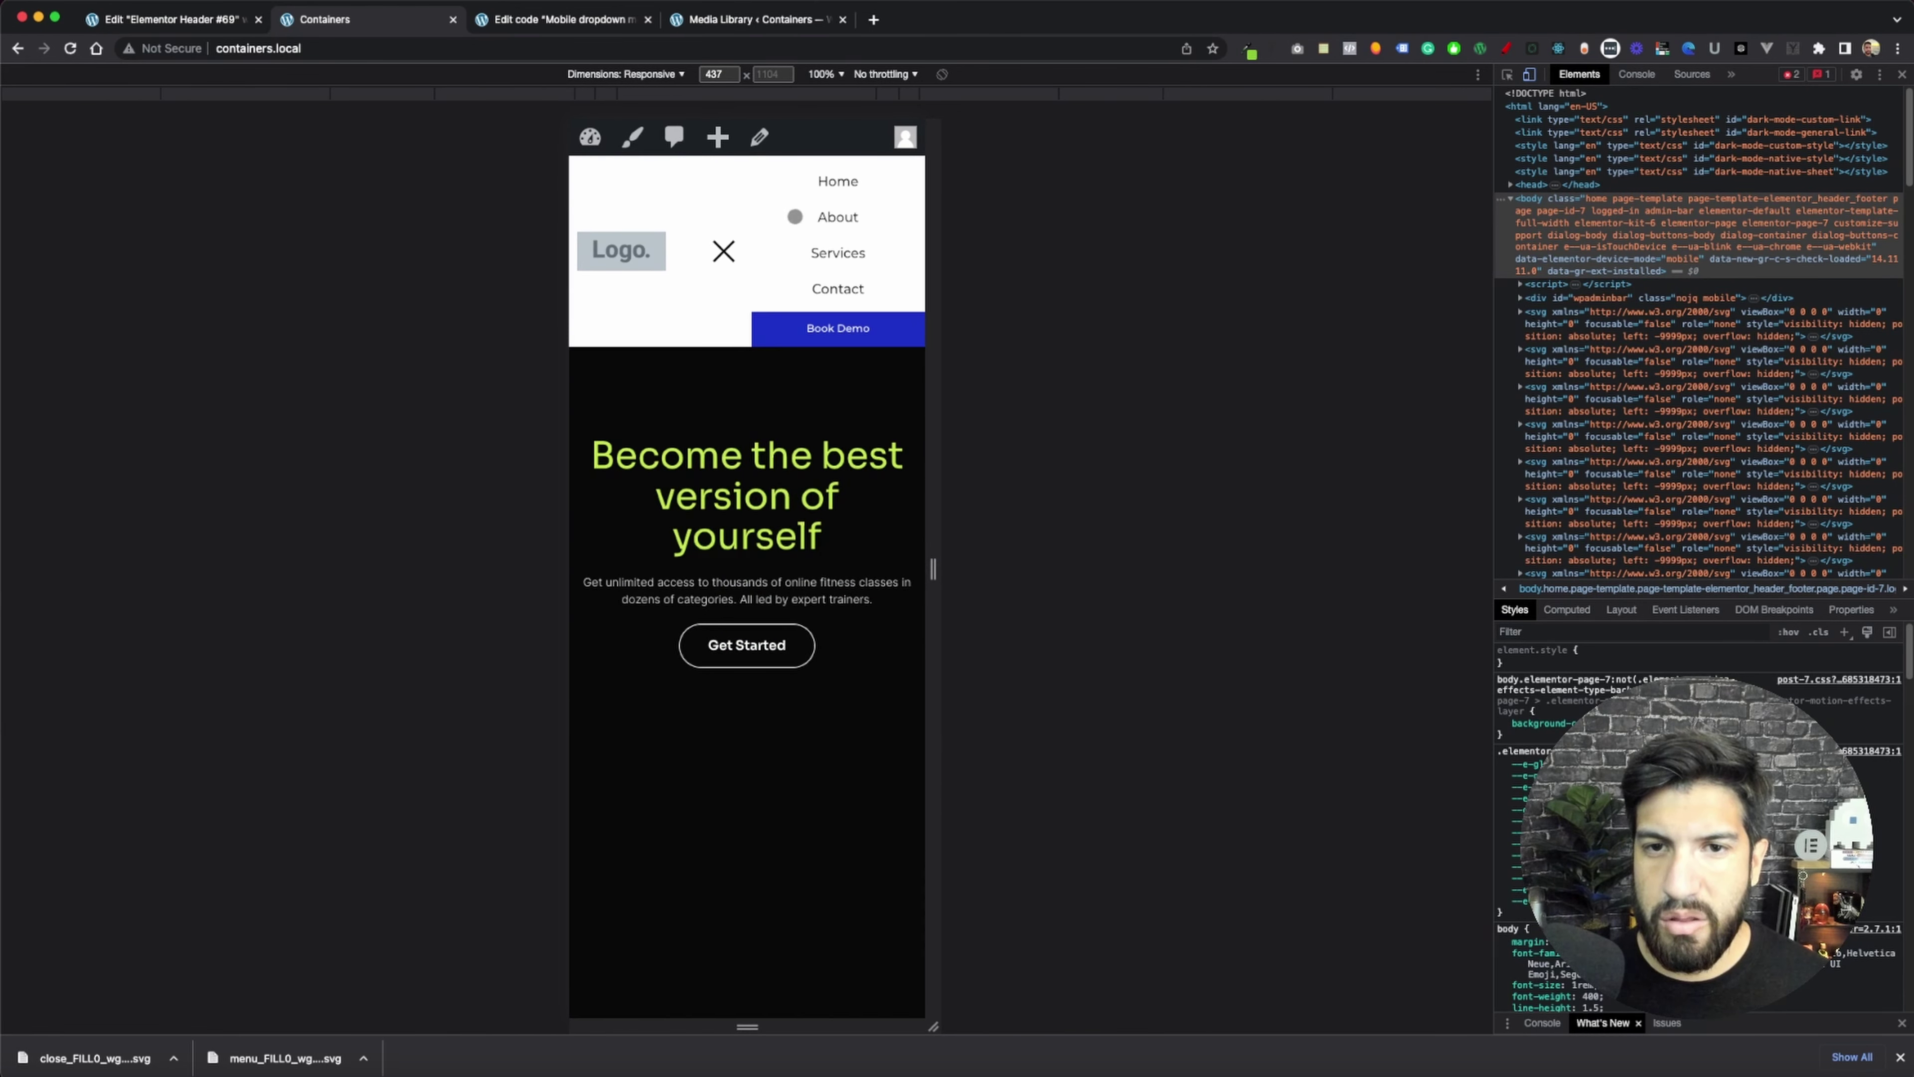
- Close the menu, narrow the responsive view to about 268 px wide and test the hamburger menu at that width
{"action": "left_click", "coordinate": [723, 252]}
{"action": "left_click_drag", "start_coordinate": [935, 318], "coordinate": [865, 328]}
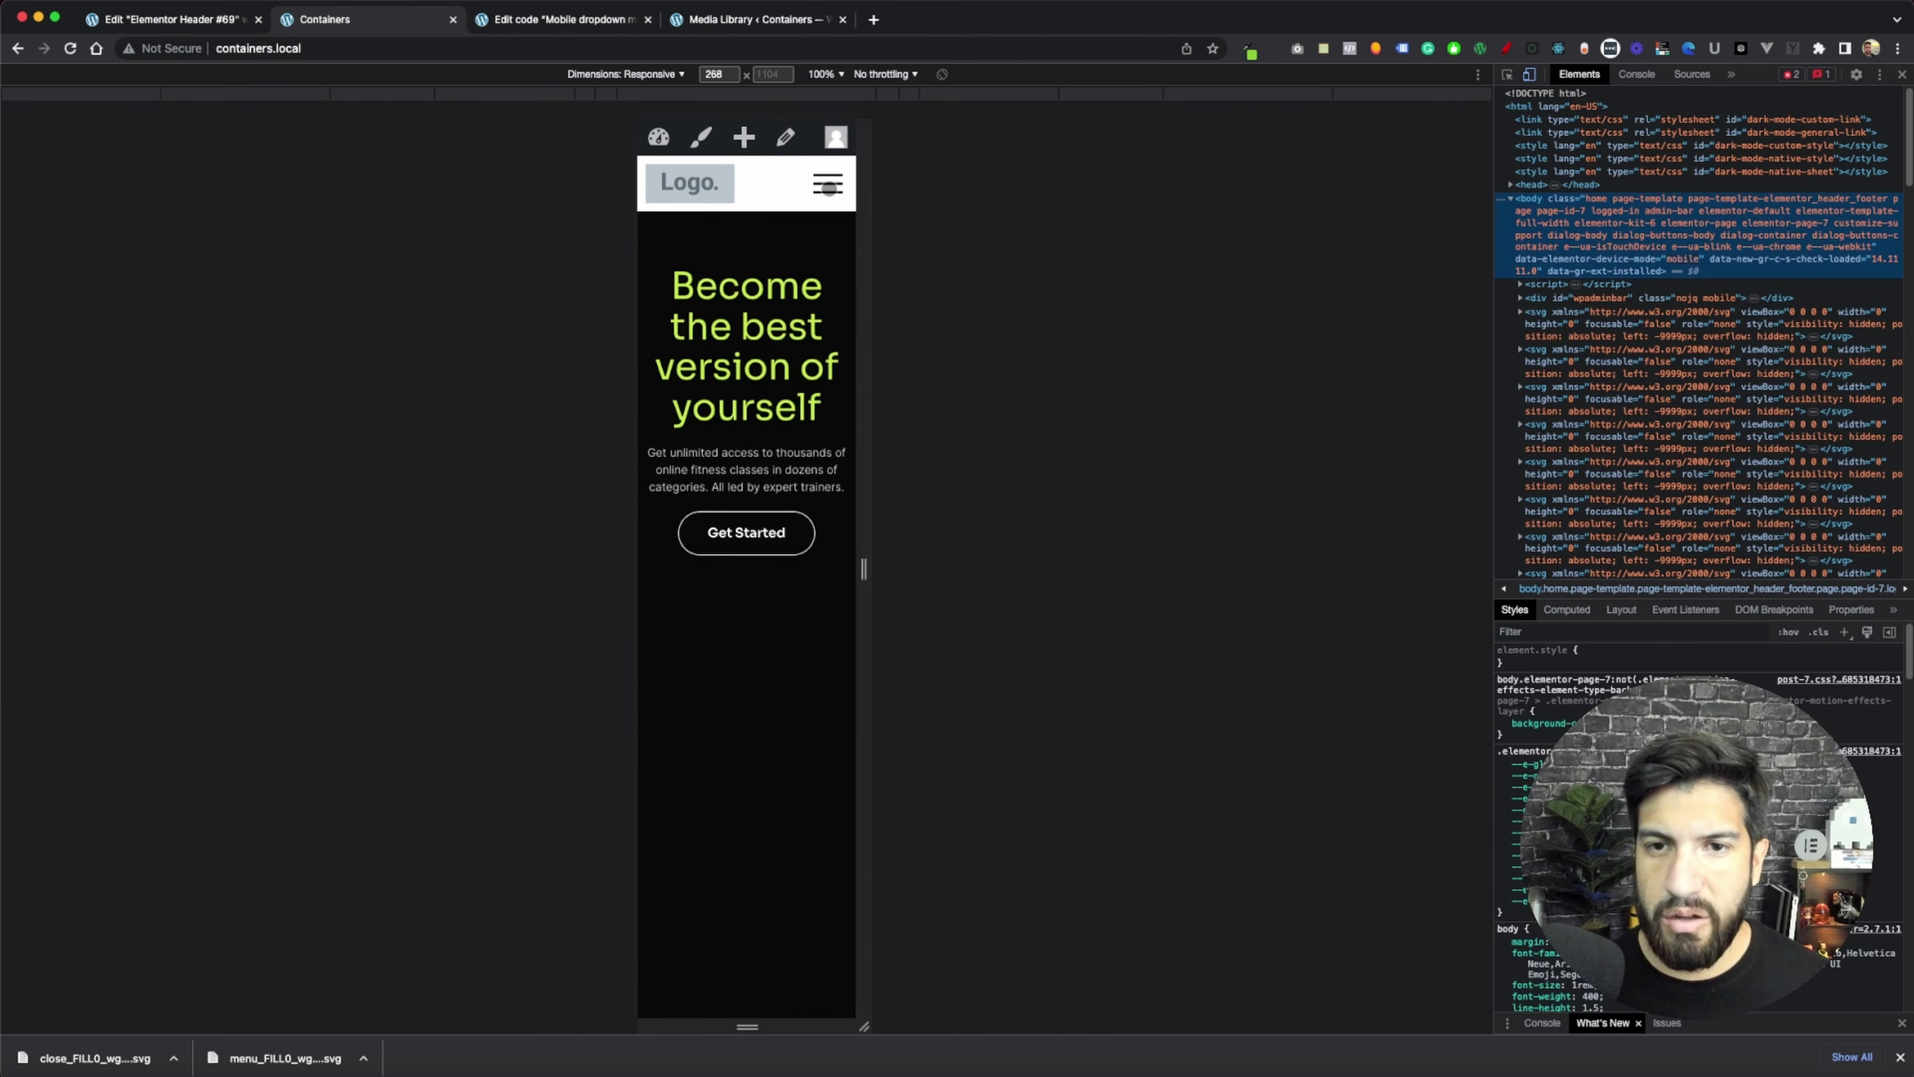
{"action": "left_click", "coordinate": [827, 187]}
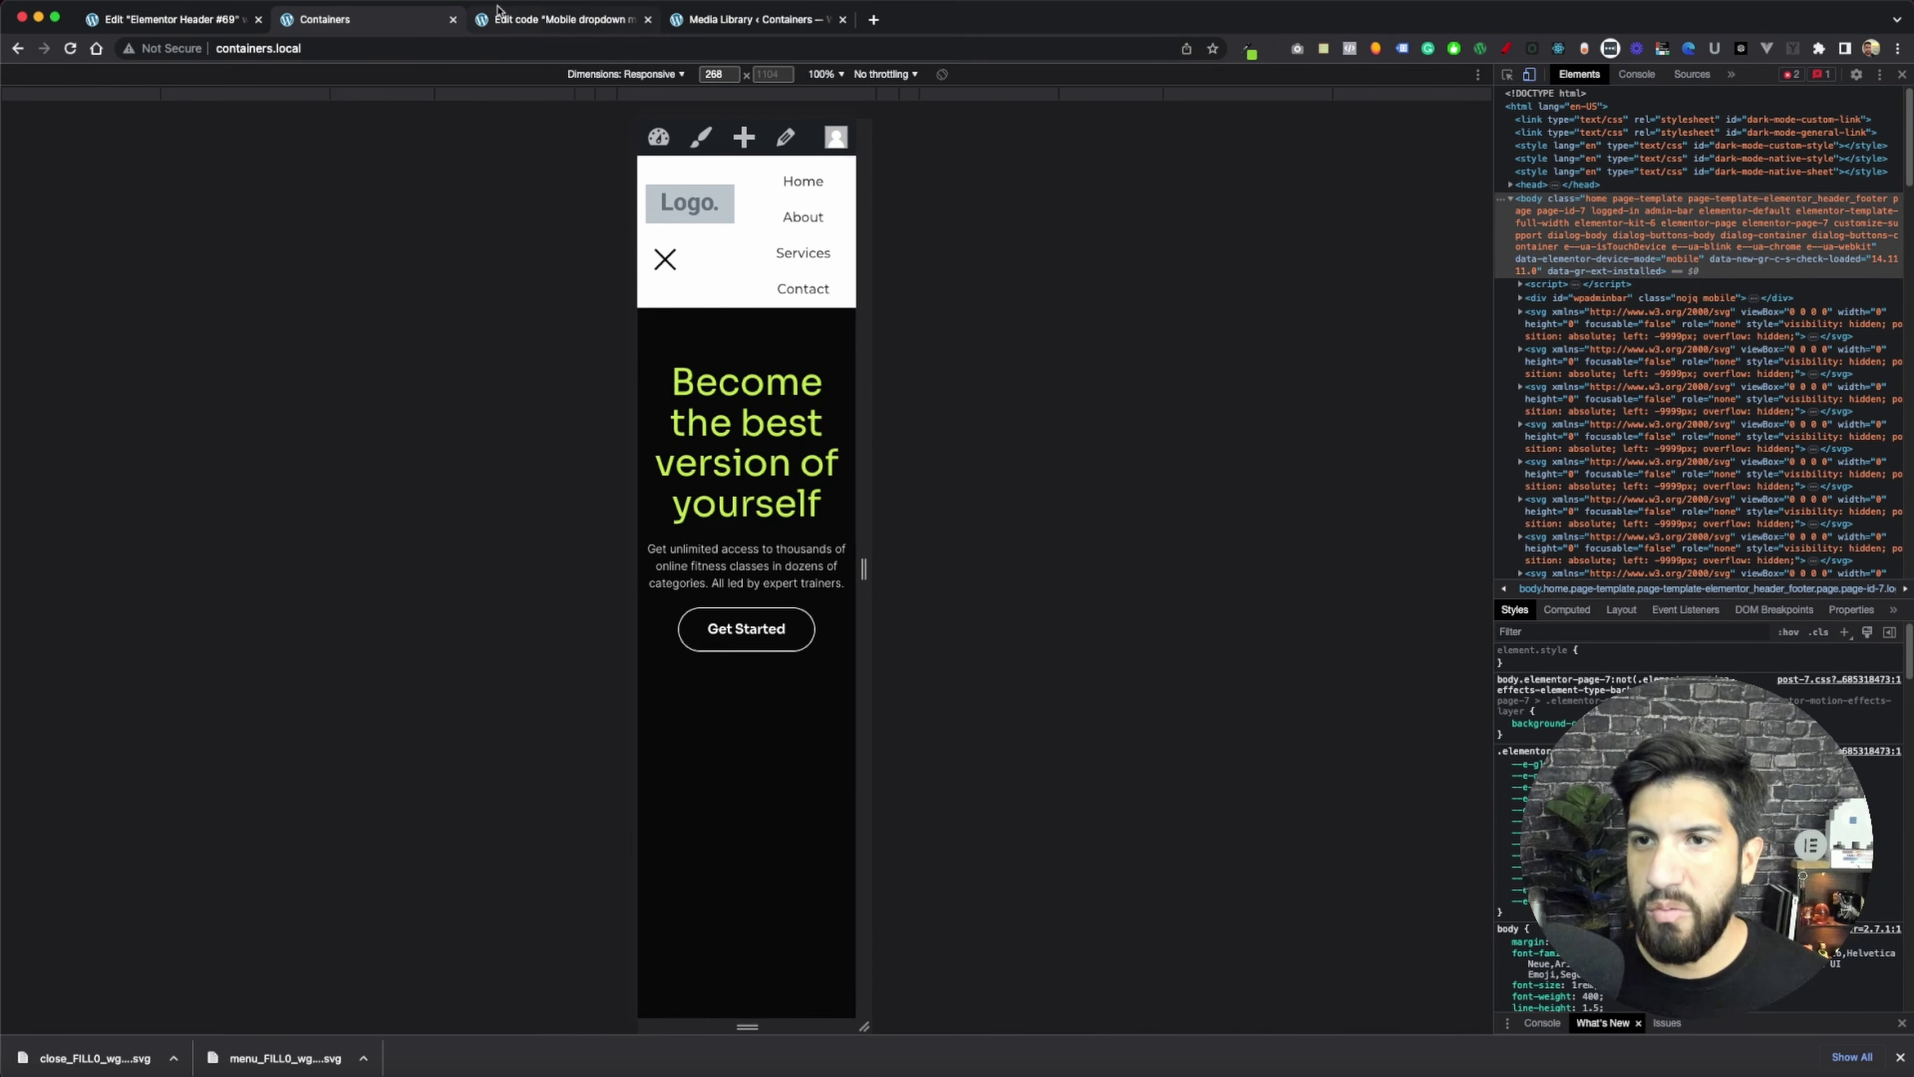
- In the header editor's mobile preview, comment out the nav container's custom CSS and set the outer container to wrap its items
{"action": "left_click", "coordinate": [500, 21]}
{"action": "left_click", "coordinate": [389, 21]}
{"action": "left_click", "coordinate": [169, 19]}
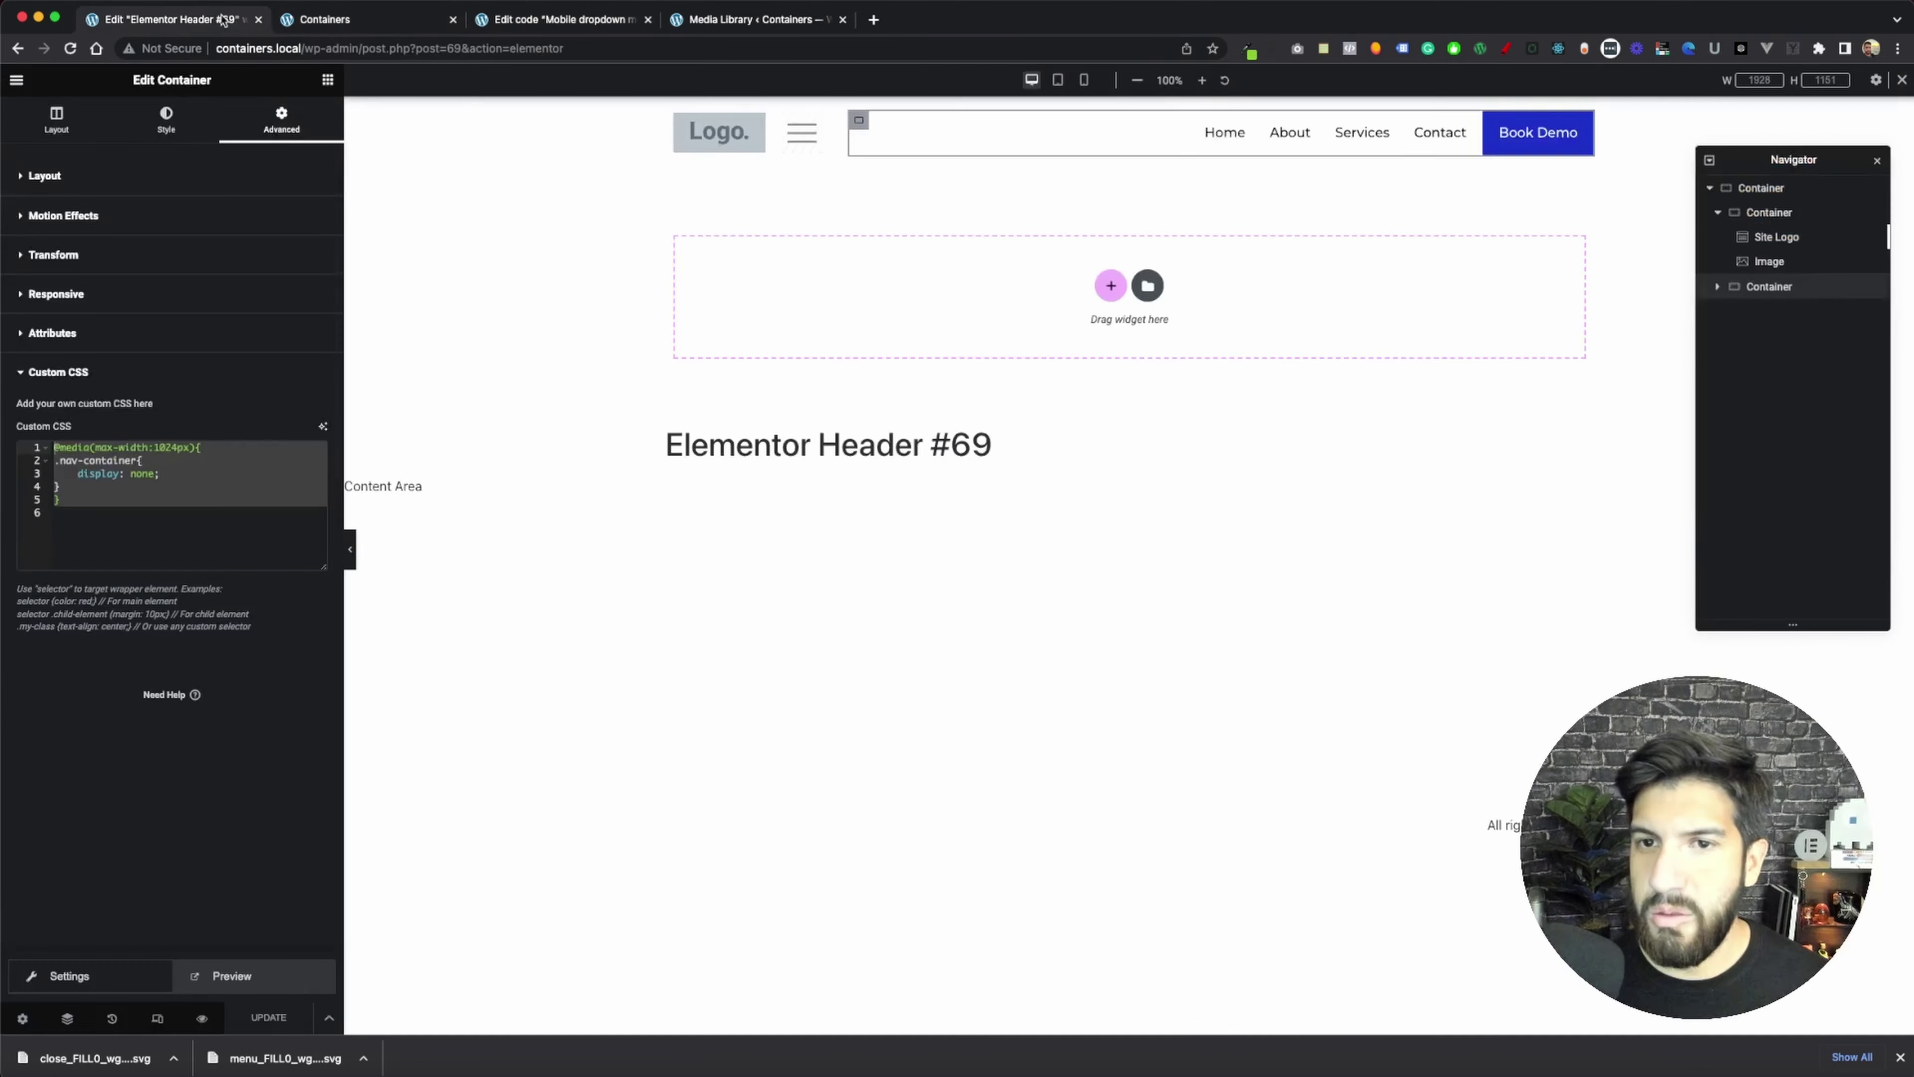
{"action": "left_click", "coordinate": [1058, 80]}
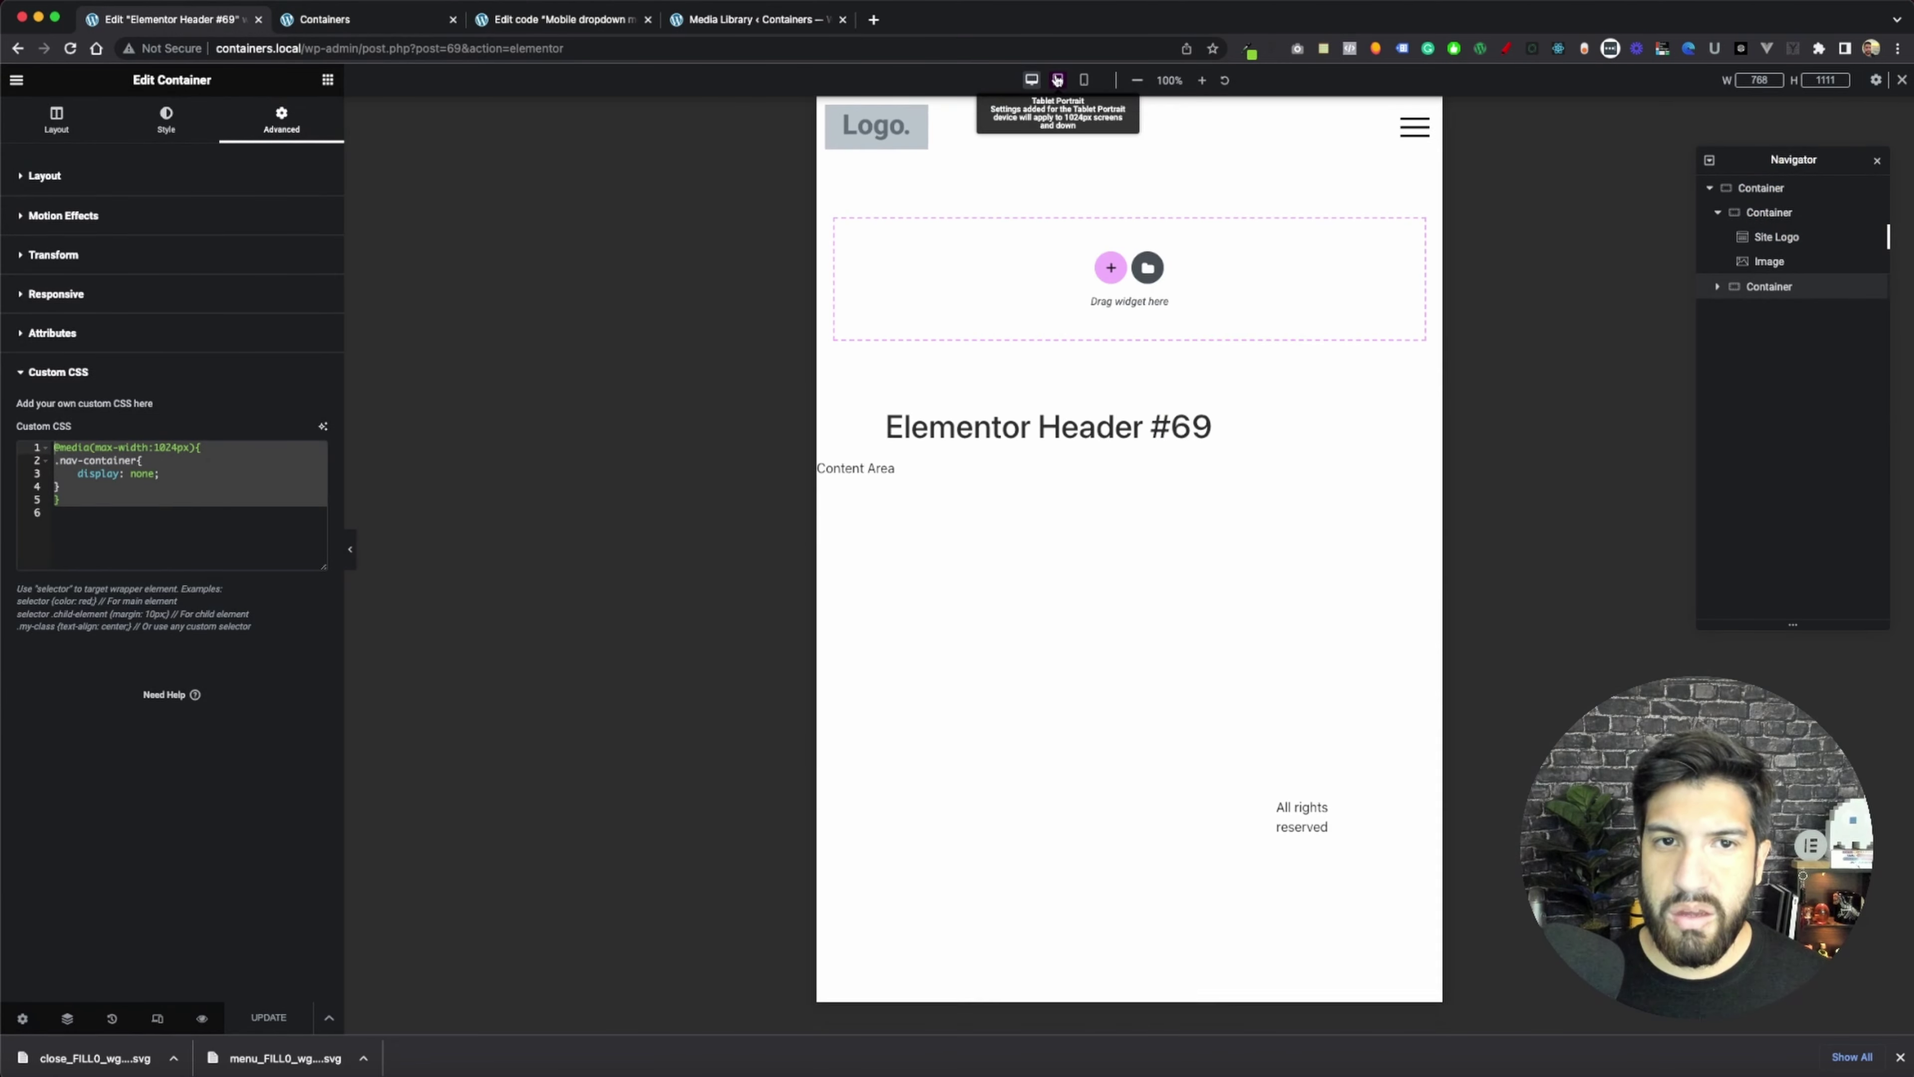
{"action": "left_click", "coordinate": [1084, 80]}
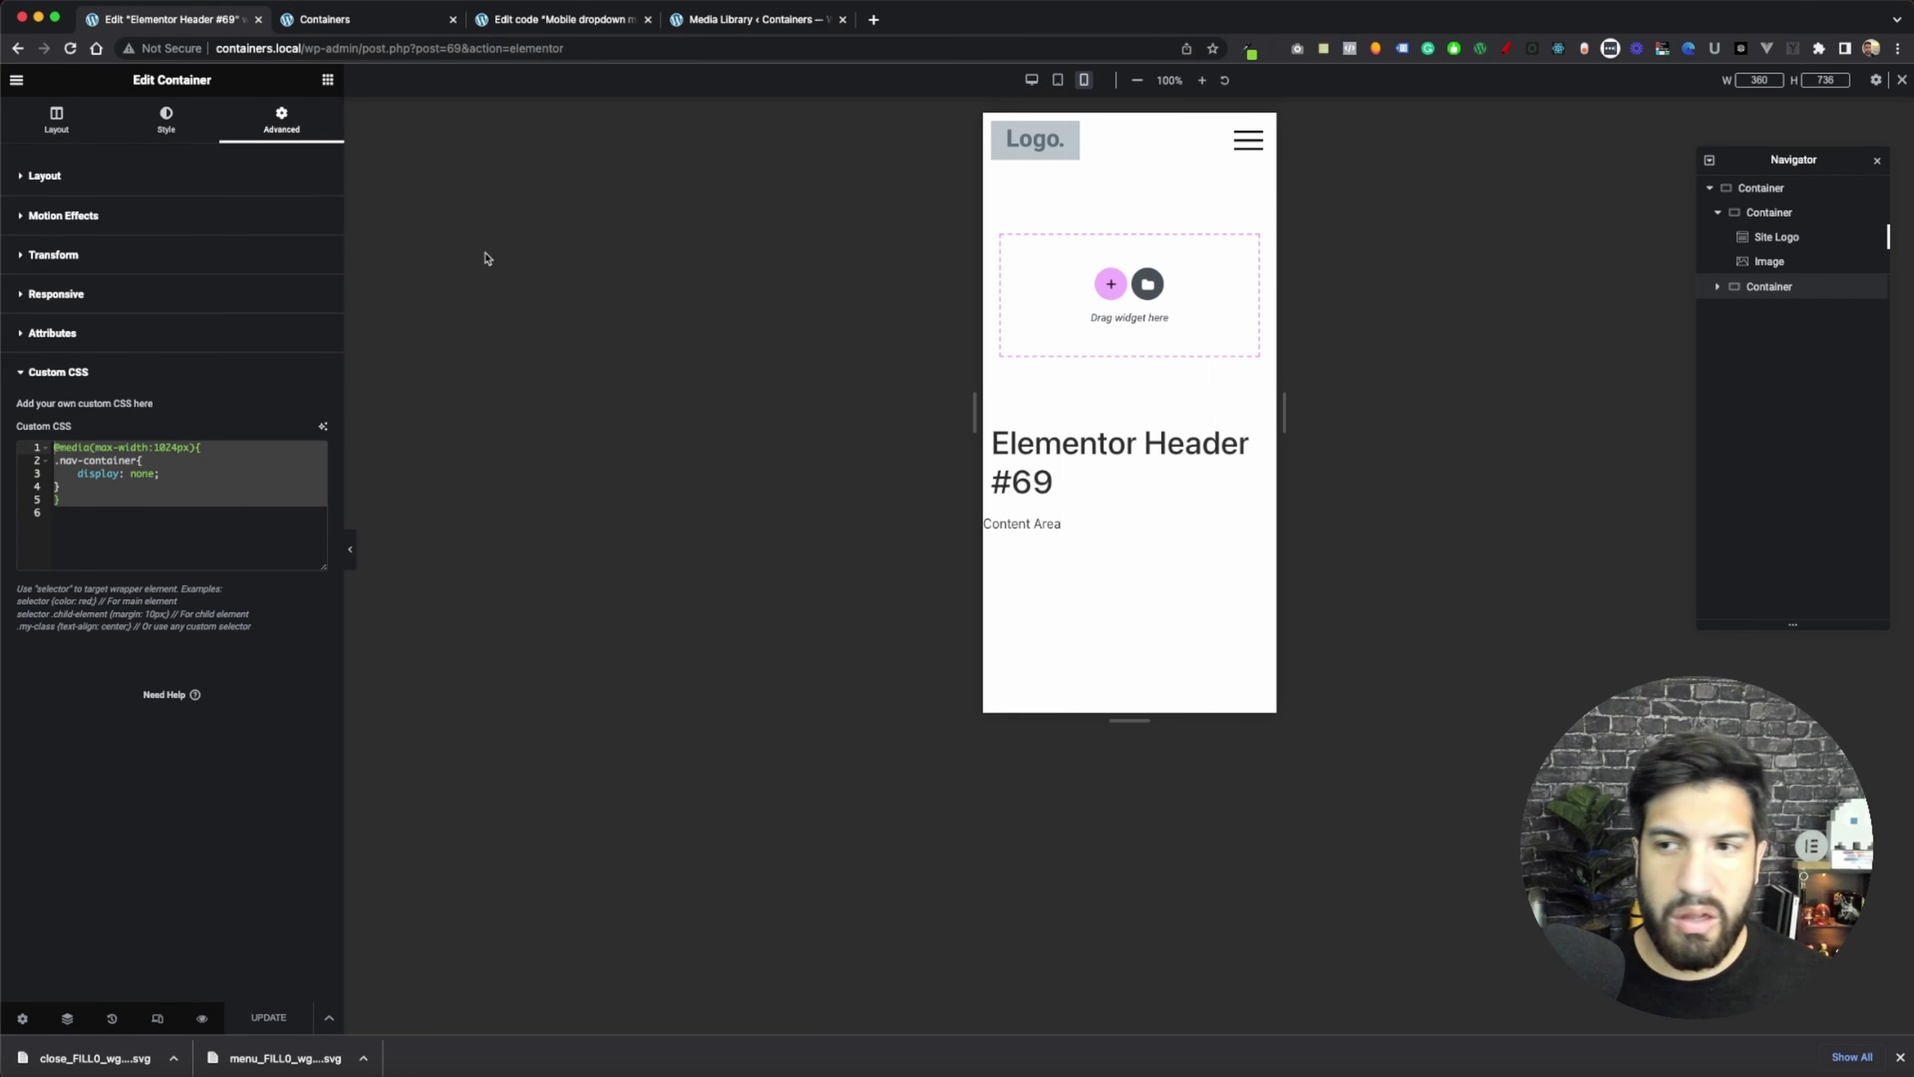
{"action": "left_click_drag", "start_coordinate": [121, 508], "coordinate": [27, 431]}
{"action": "key", "text": "super+slash"}
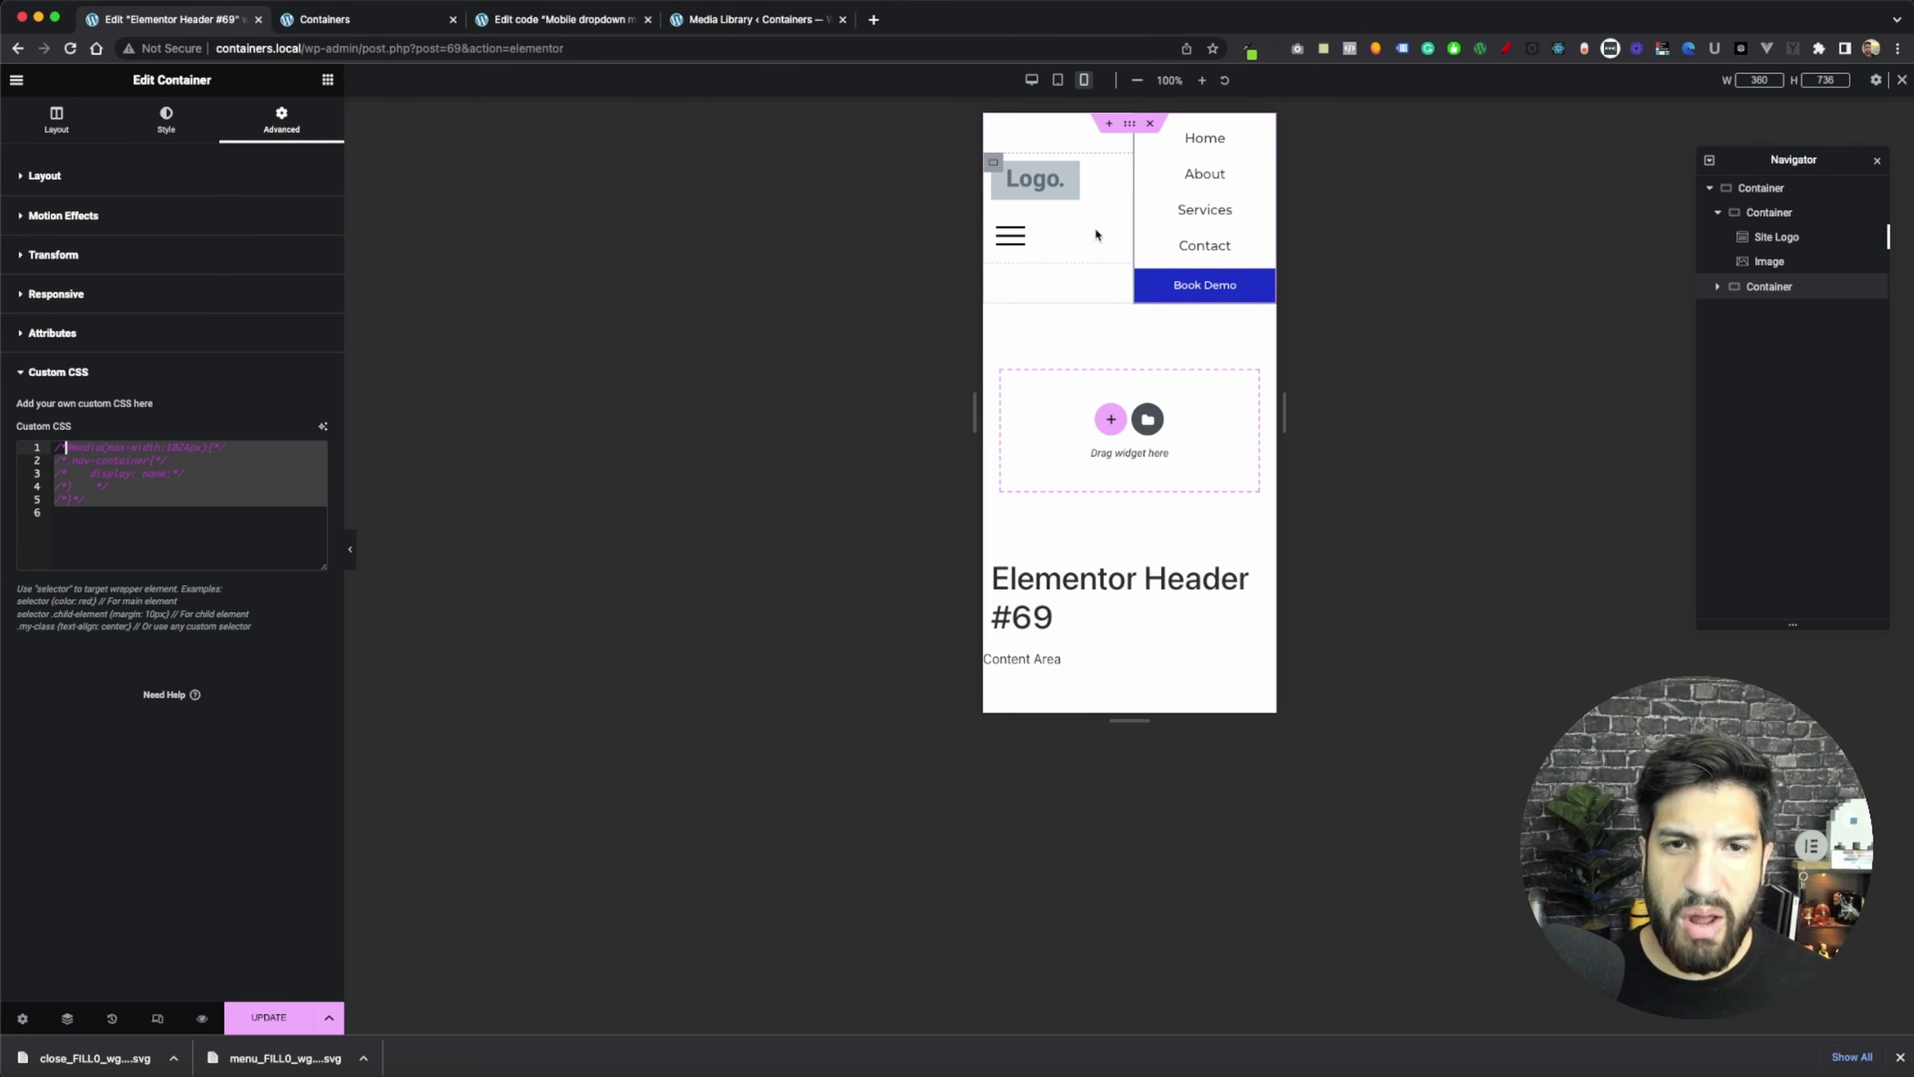
{"action": "left_click", "coordinate": [1128, 125]}
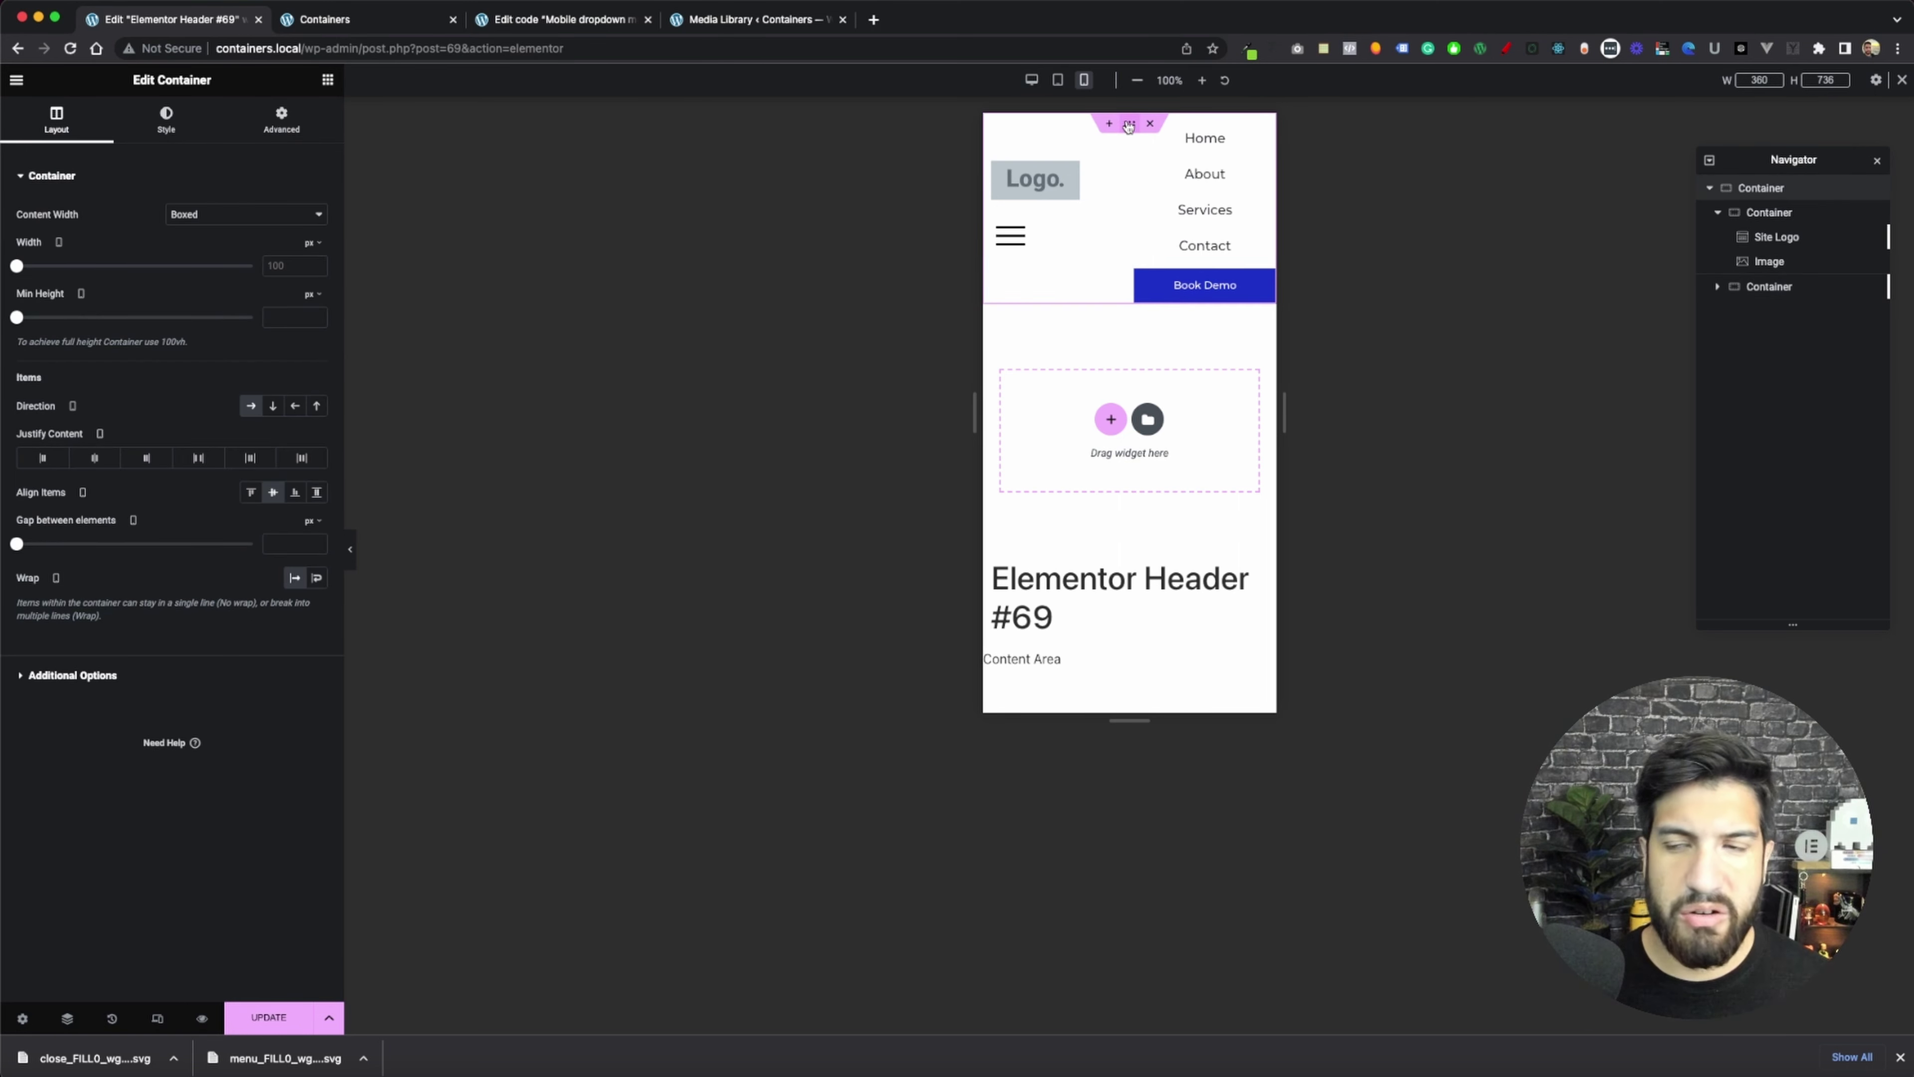
{"action": "left_click", "coordinate": [316, 581]}
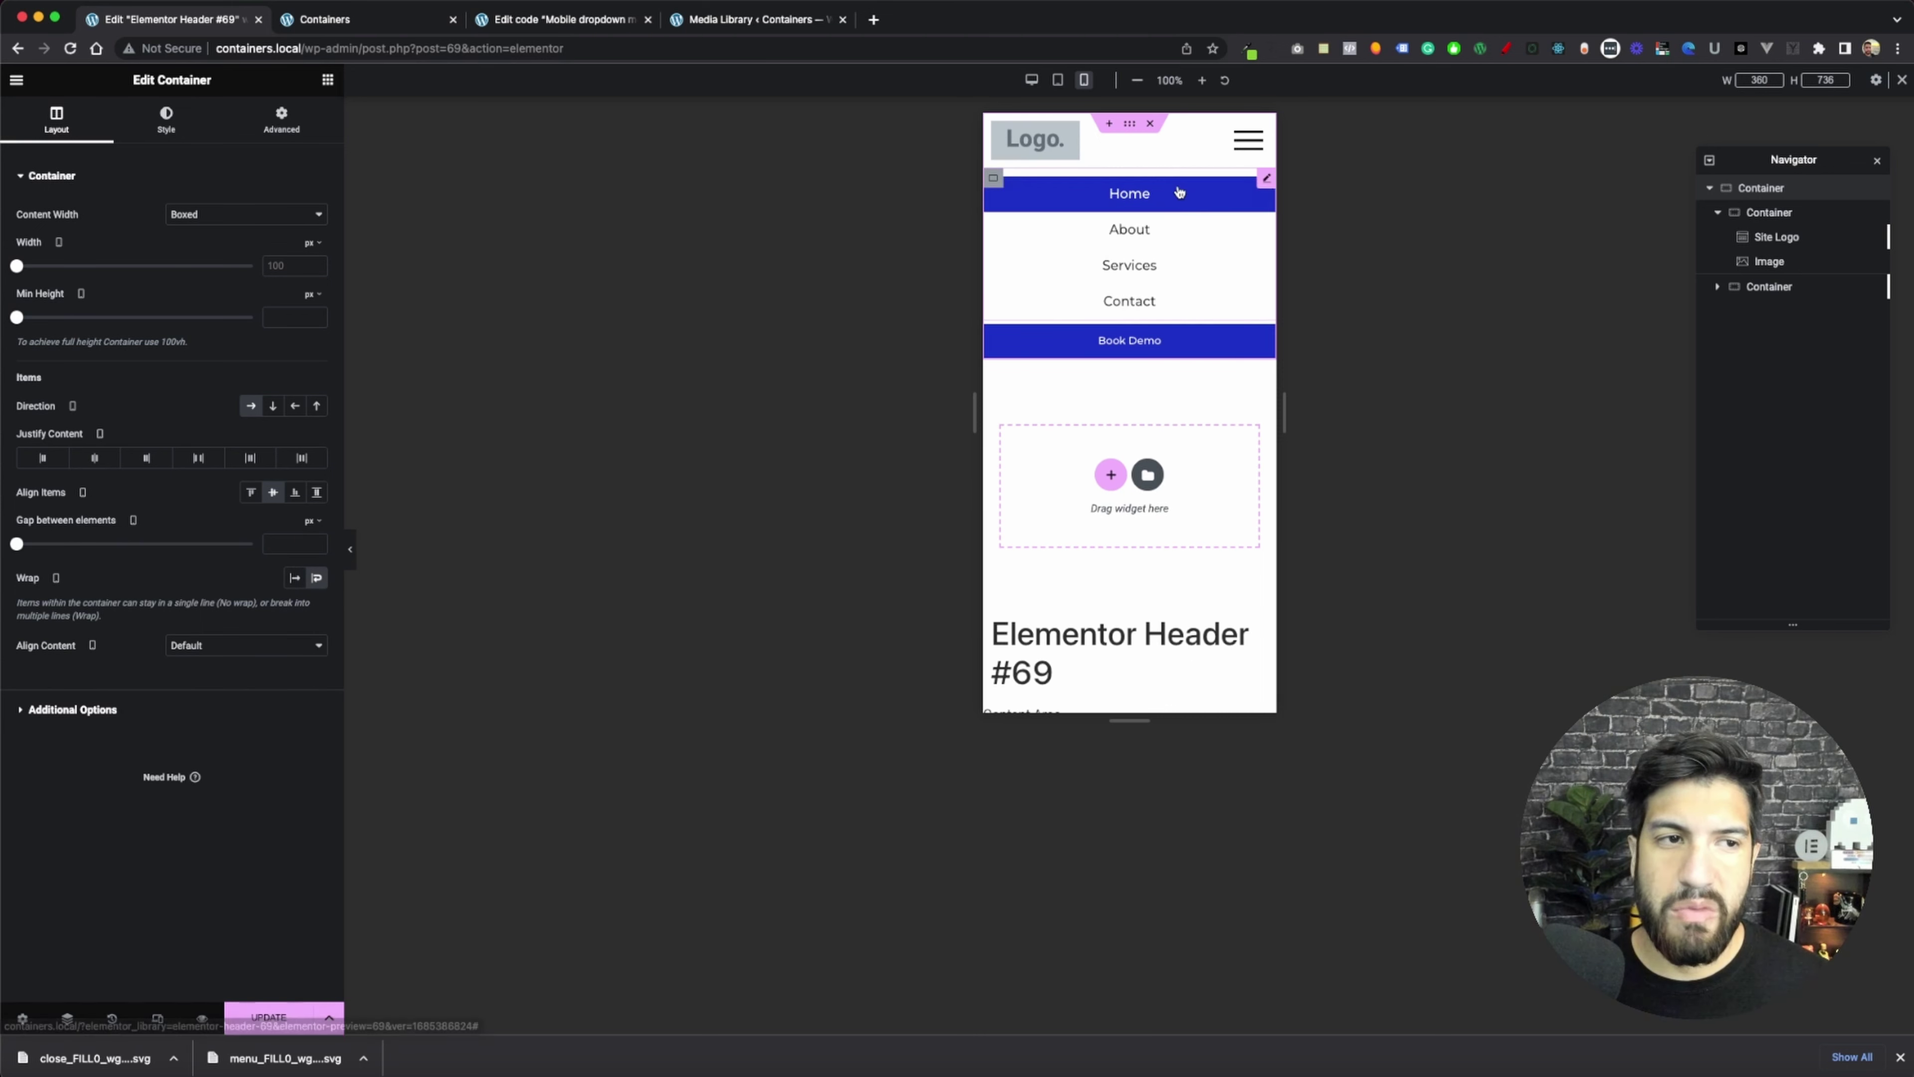
- Uncomment the nav container's custom CSS that hides it up to 1024 px wide and update the header
{"action": "left_click", "coordinate": [1767, 287]}
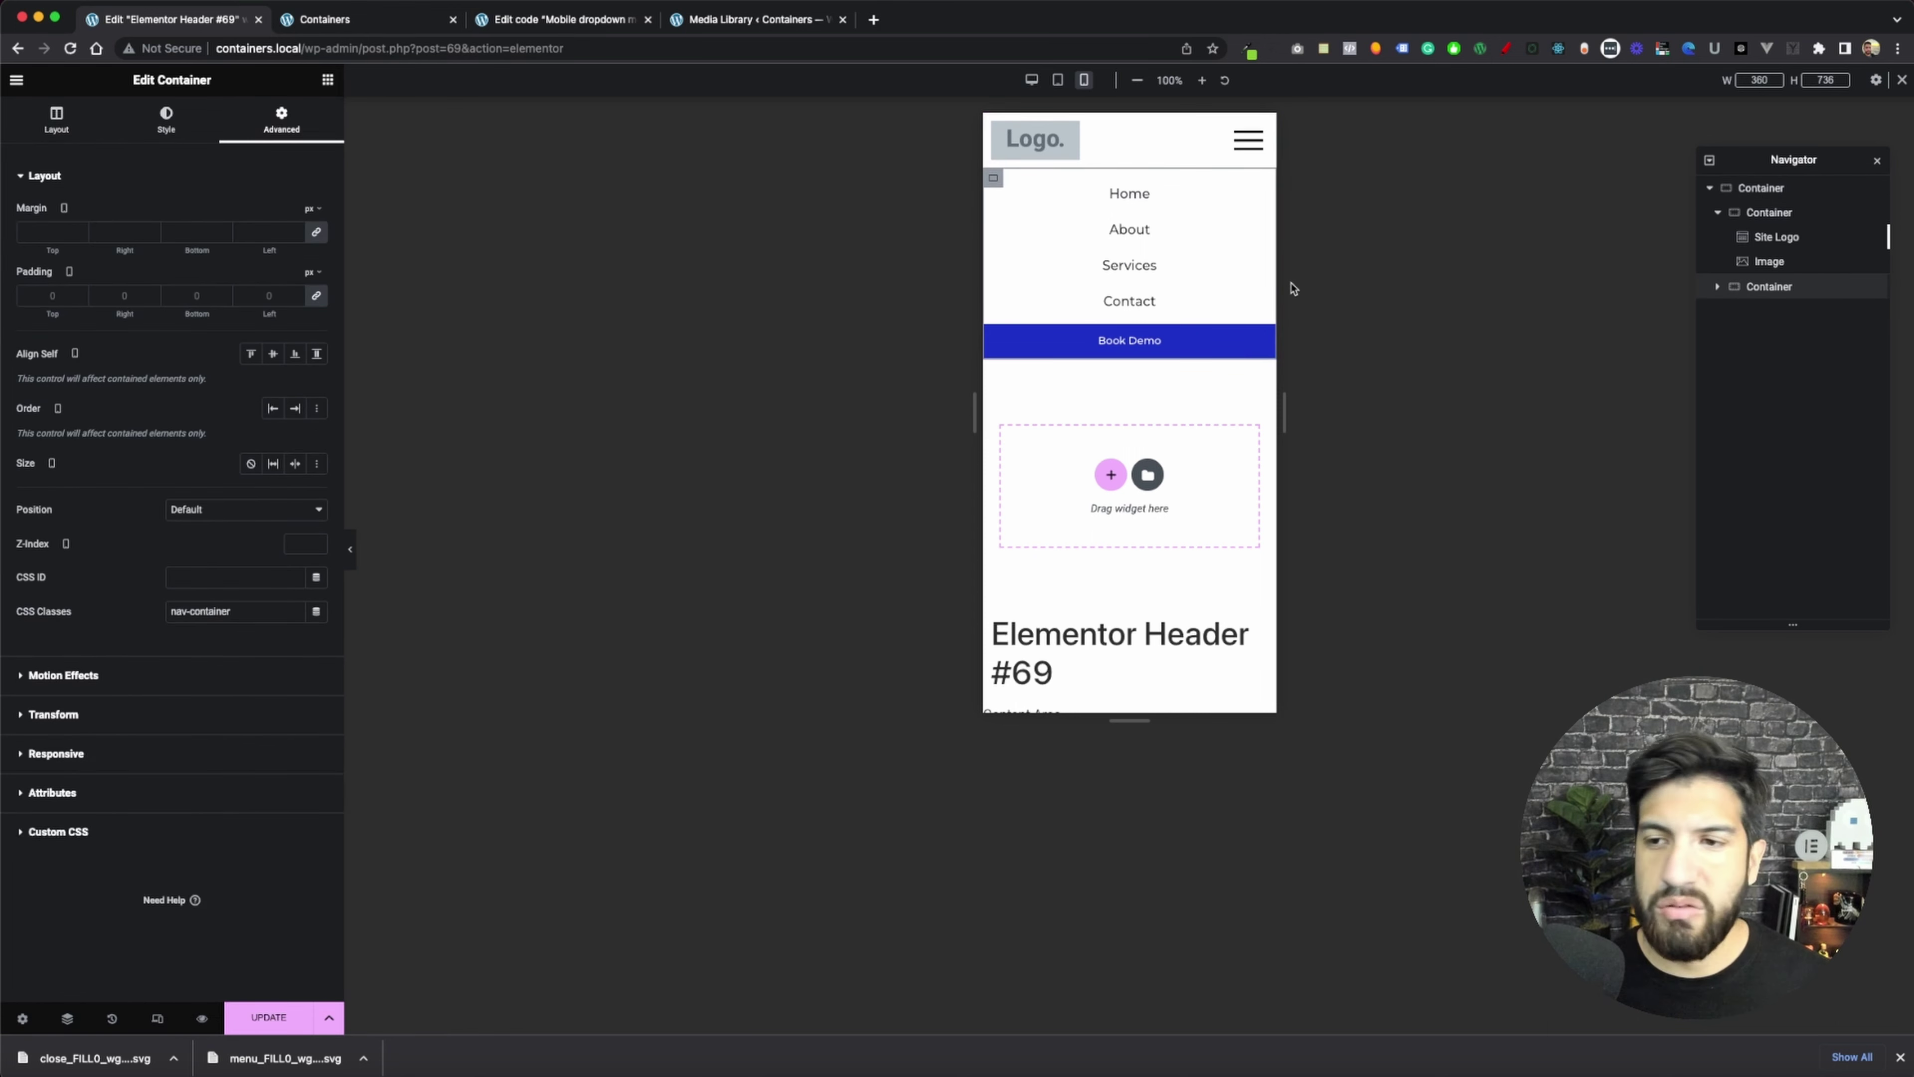
{"action": "left_click", "coordinate": [152, 839]}
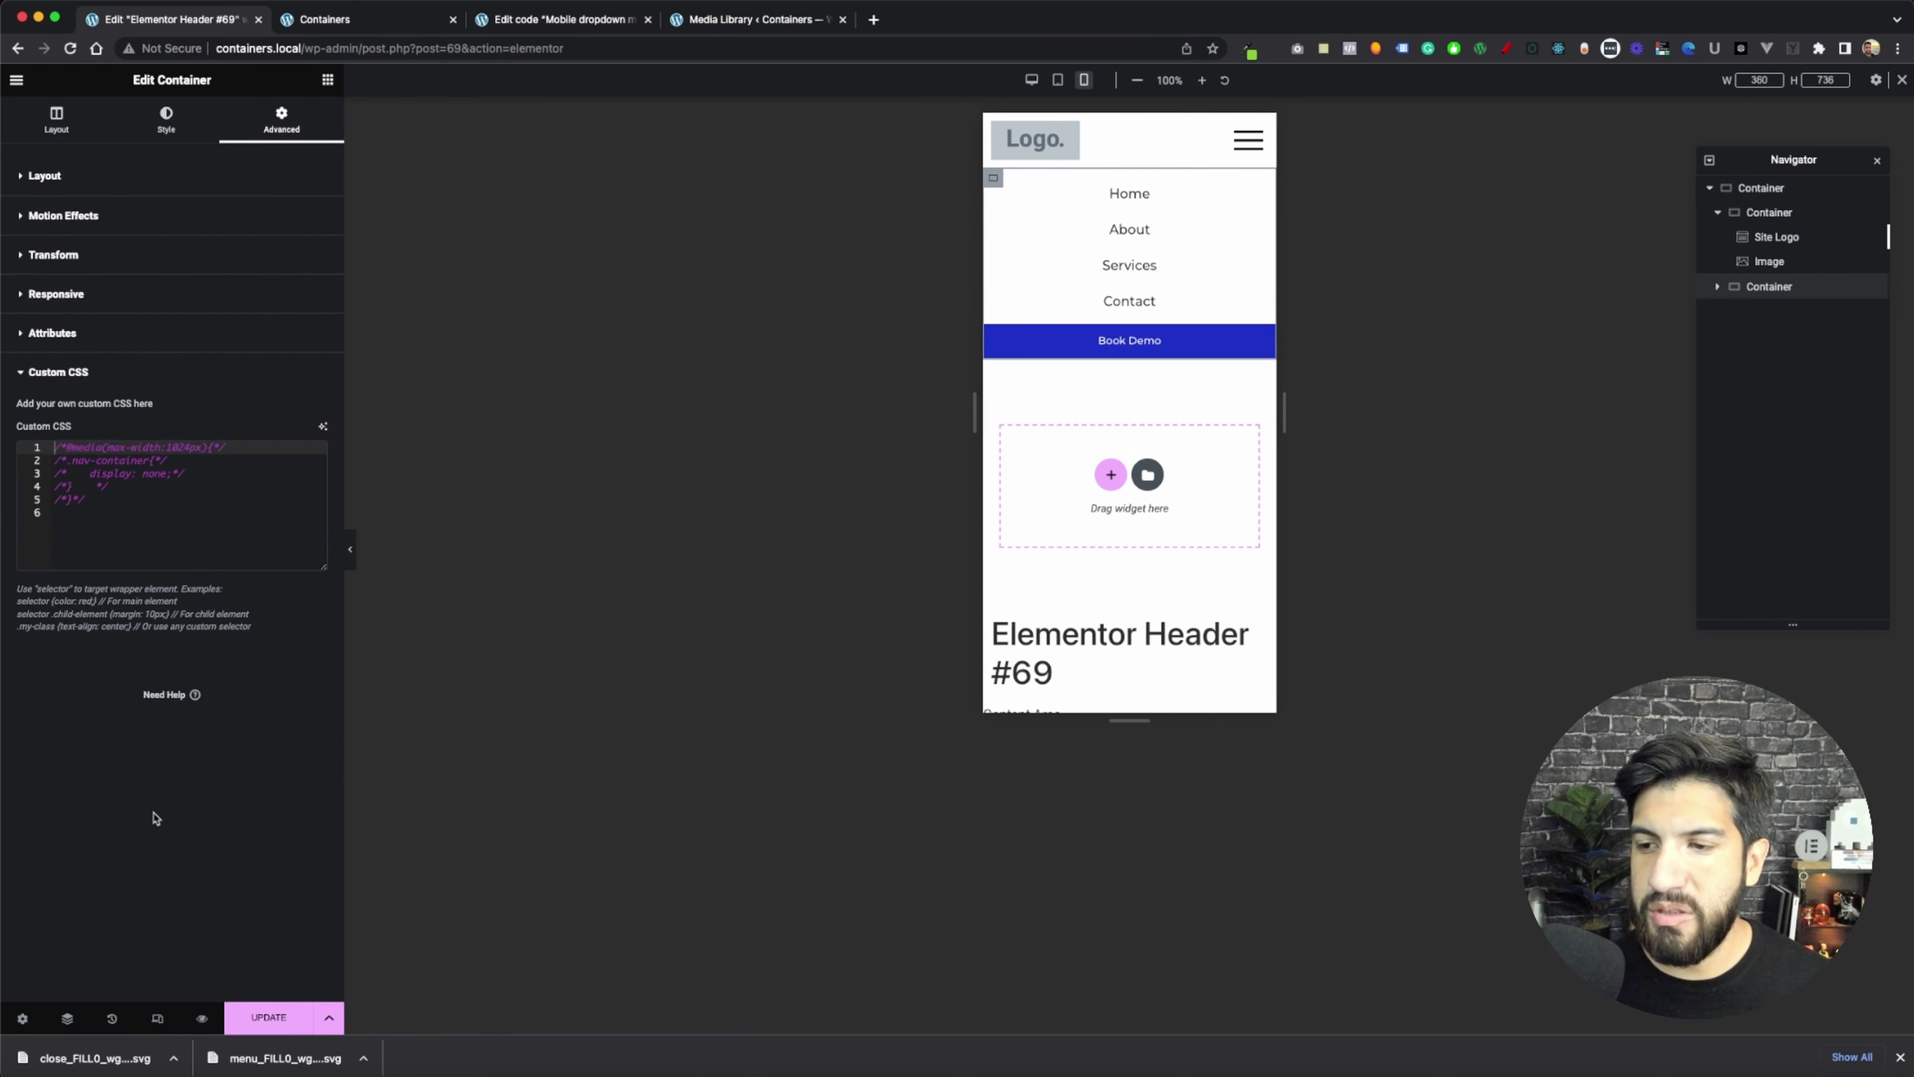
{"action": "left_click_drag", "start_coordinate": [138, 526], "coordinate": [83, 435]}
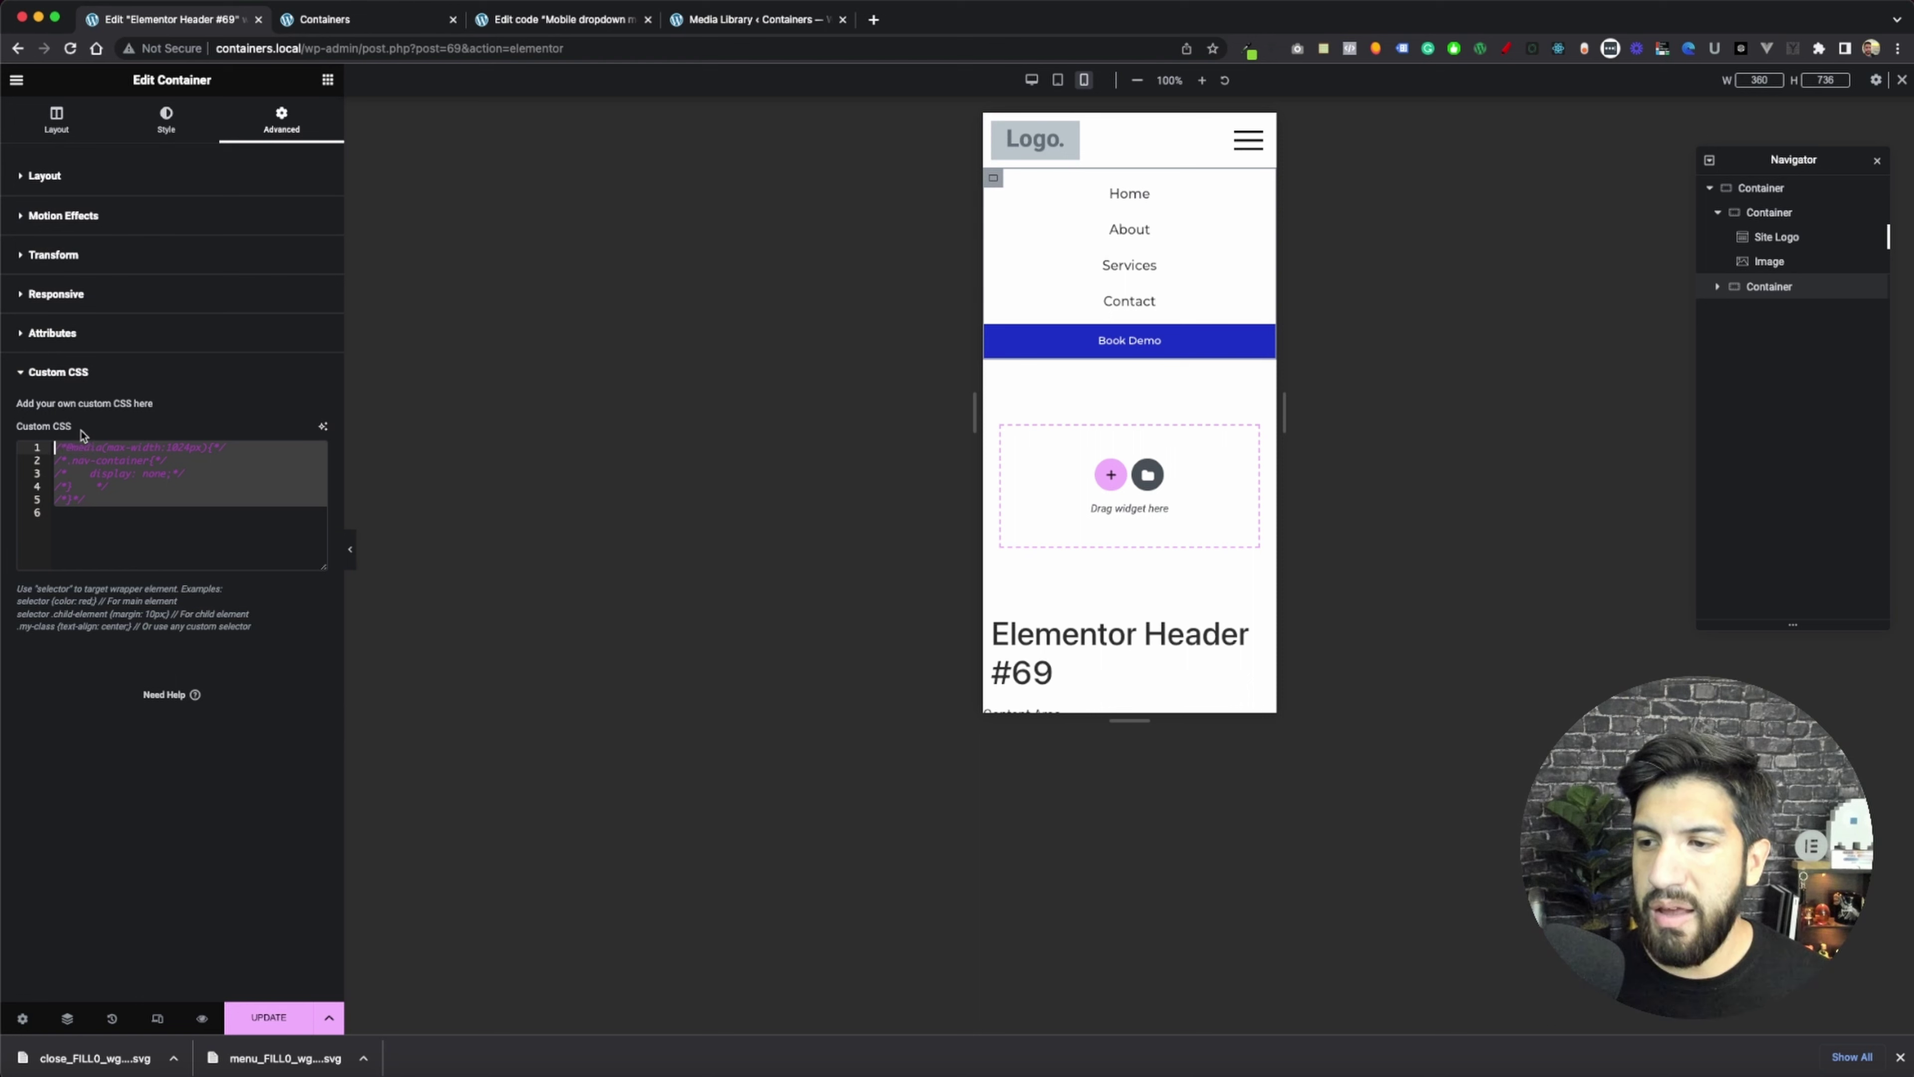
{"action": "key", "text": "super+slash"}
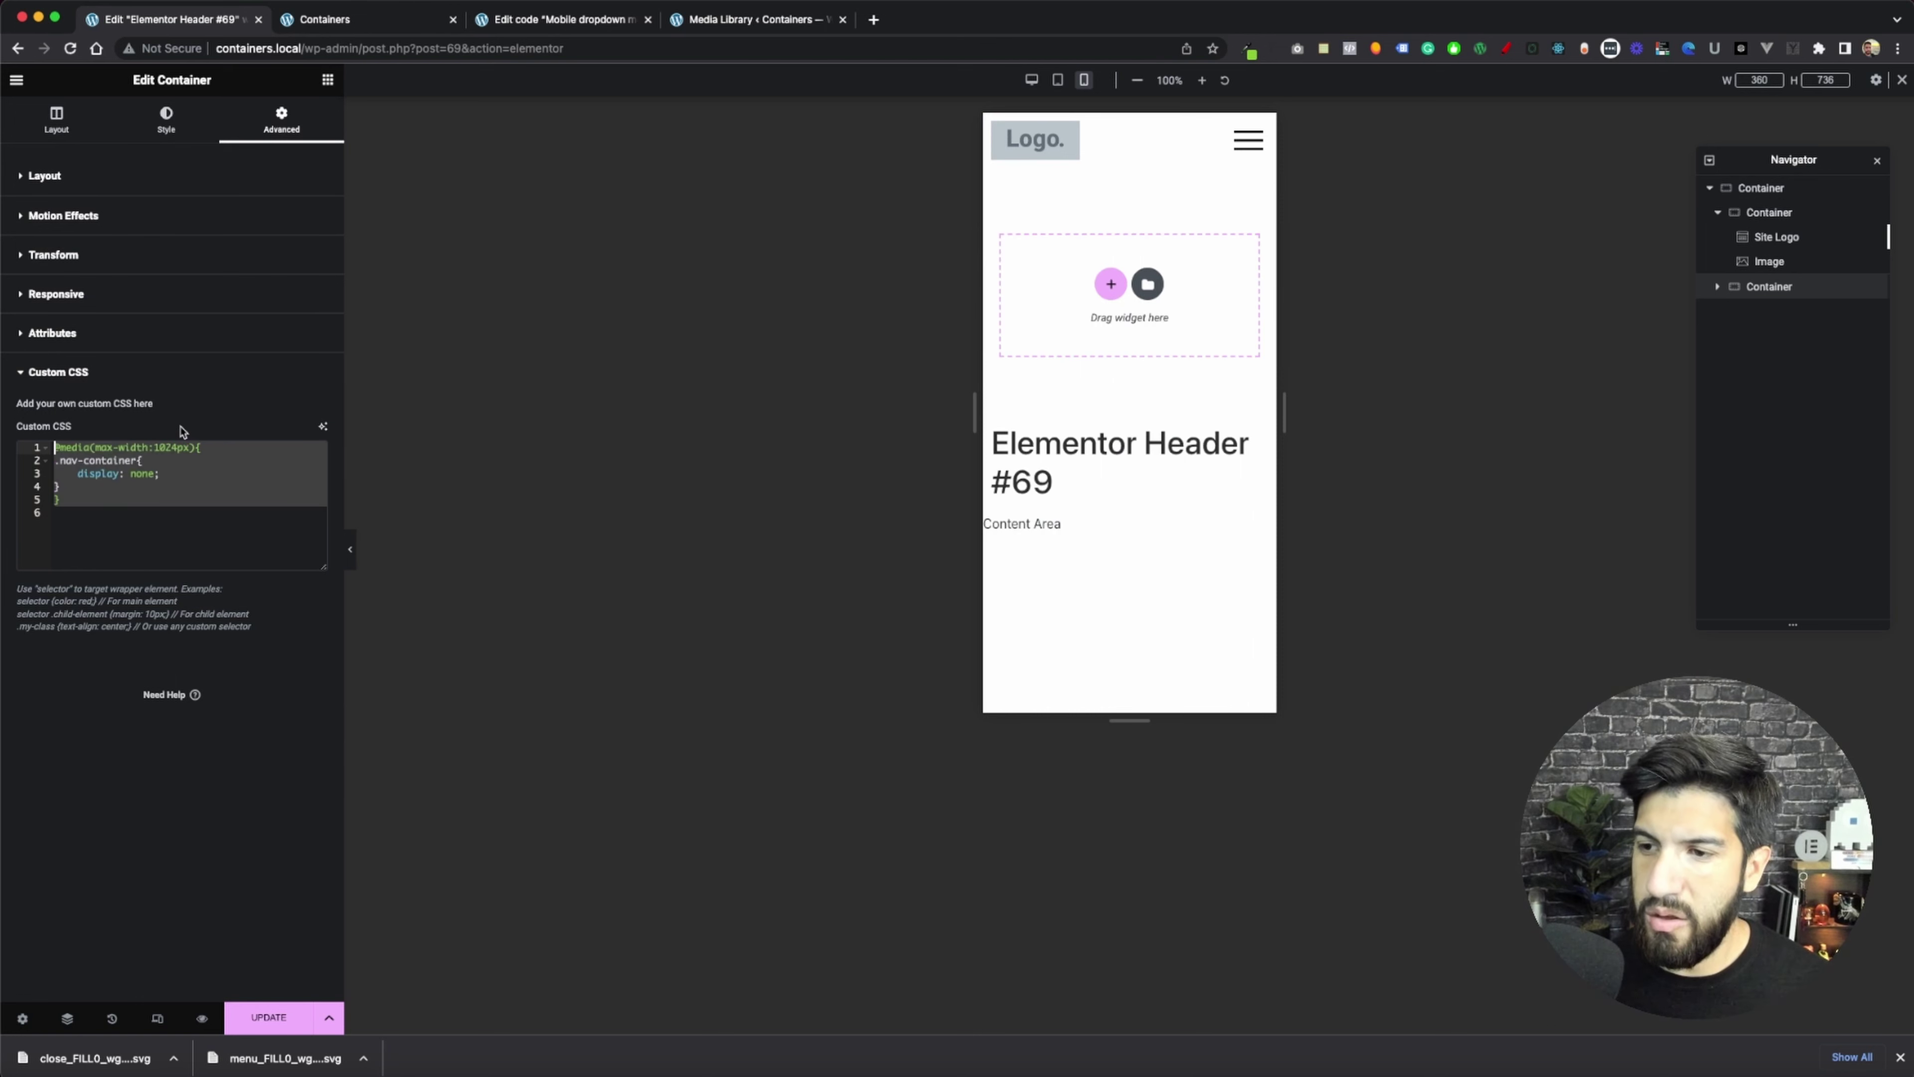
{"action": "left_click", "coordinate": [146, 510]}
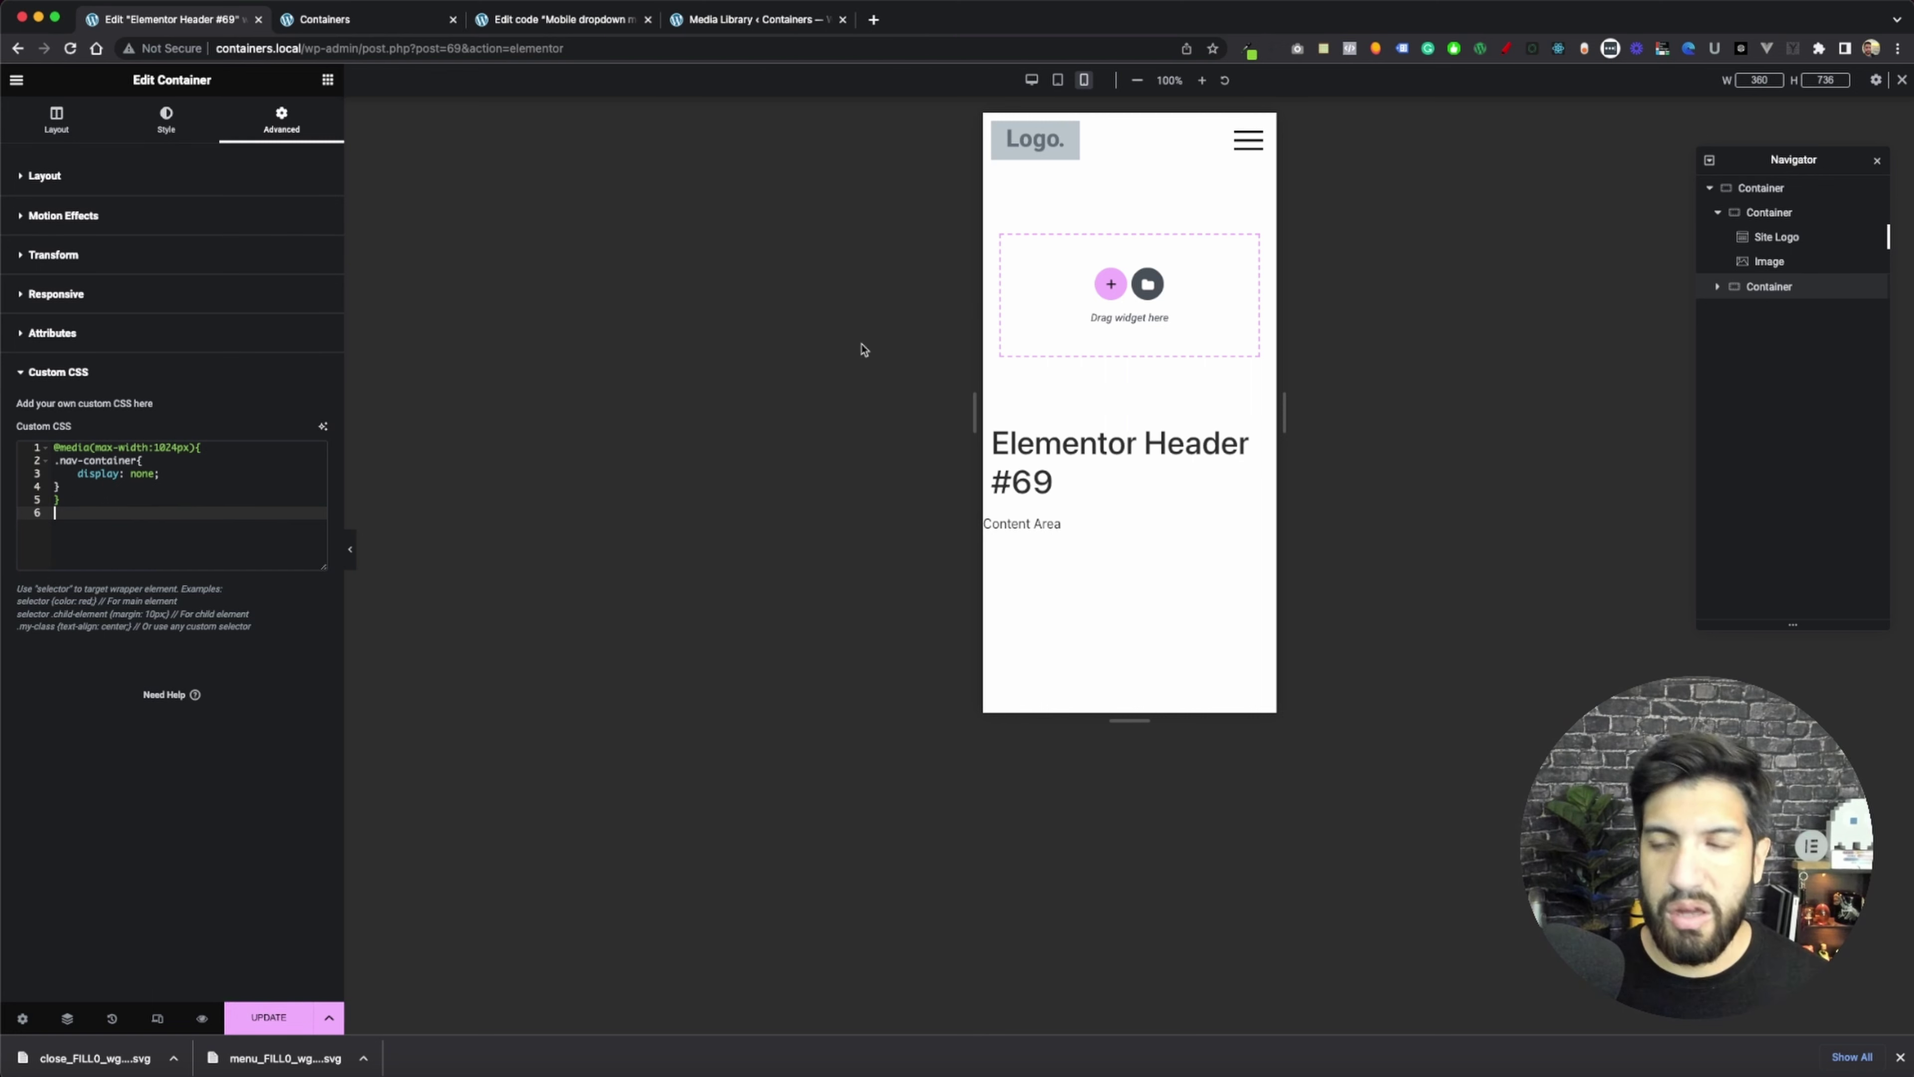
{"action": "left_click", "coordinate": [273, 1019]}
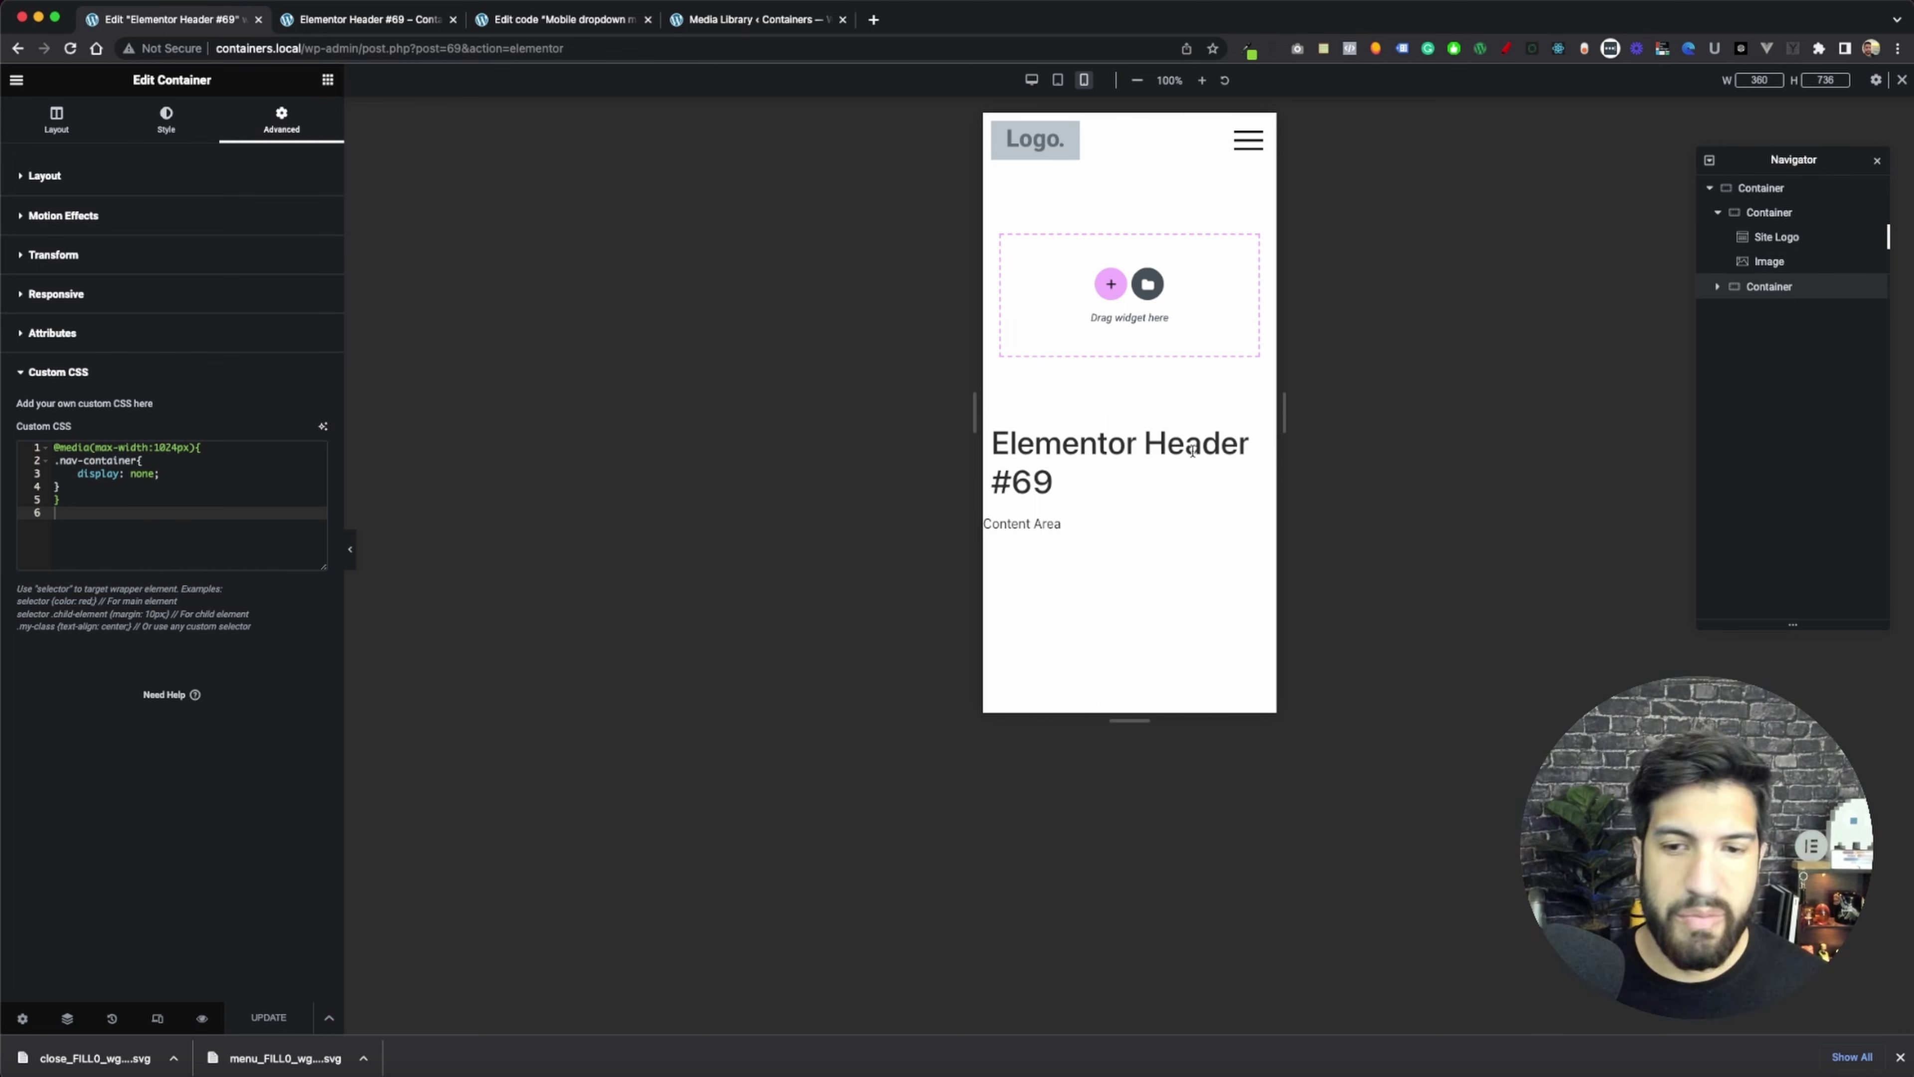
- Test the hamburger menu in the header preview, then on the home page with the responsive view widened to about 365 px
{"action": "left_click", "coordinate": [351, 19]}
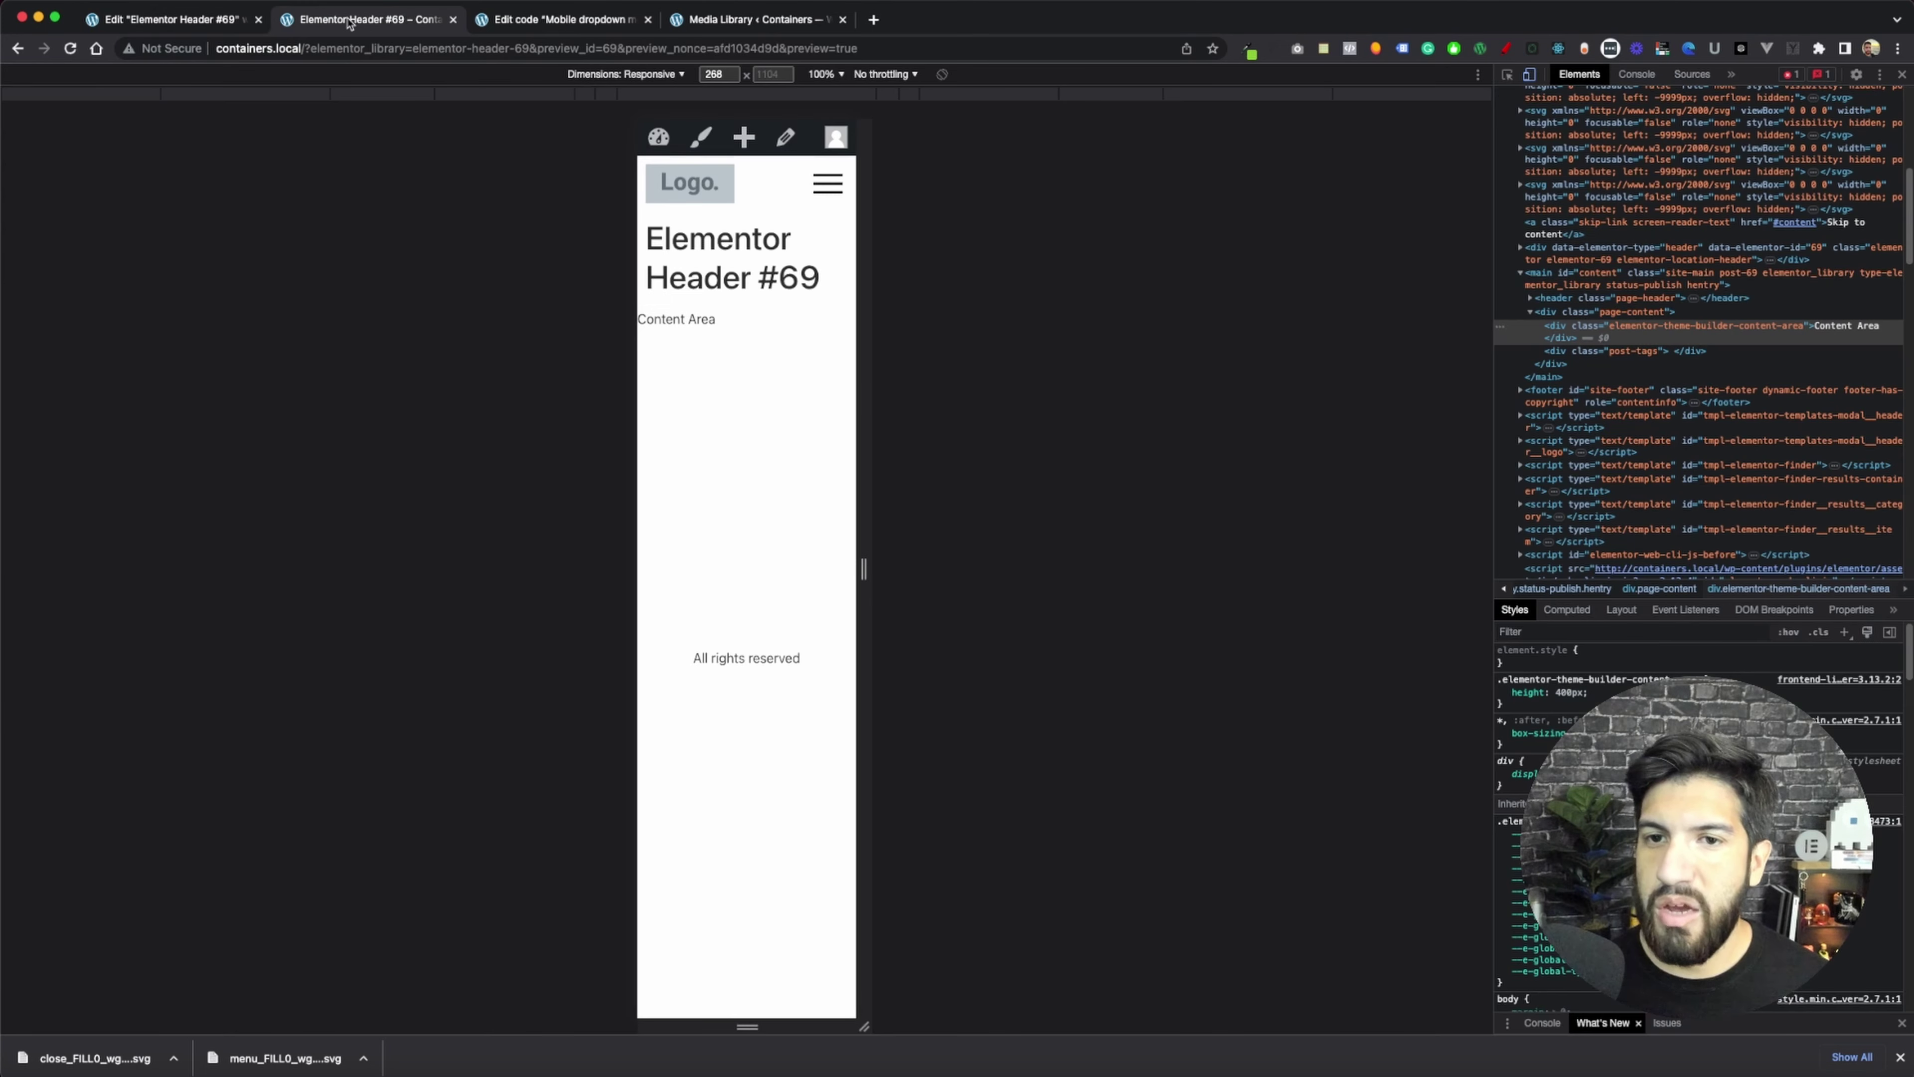
{"action": "left_click", "coordinate": [827, 184]}
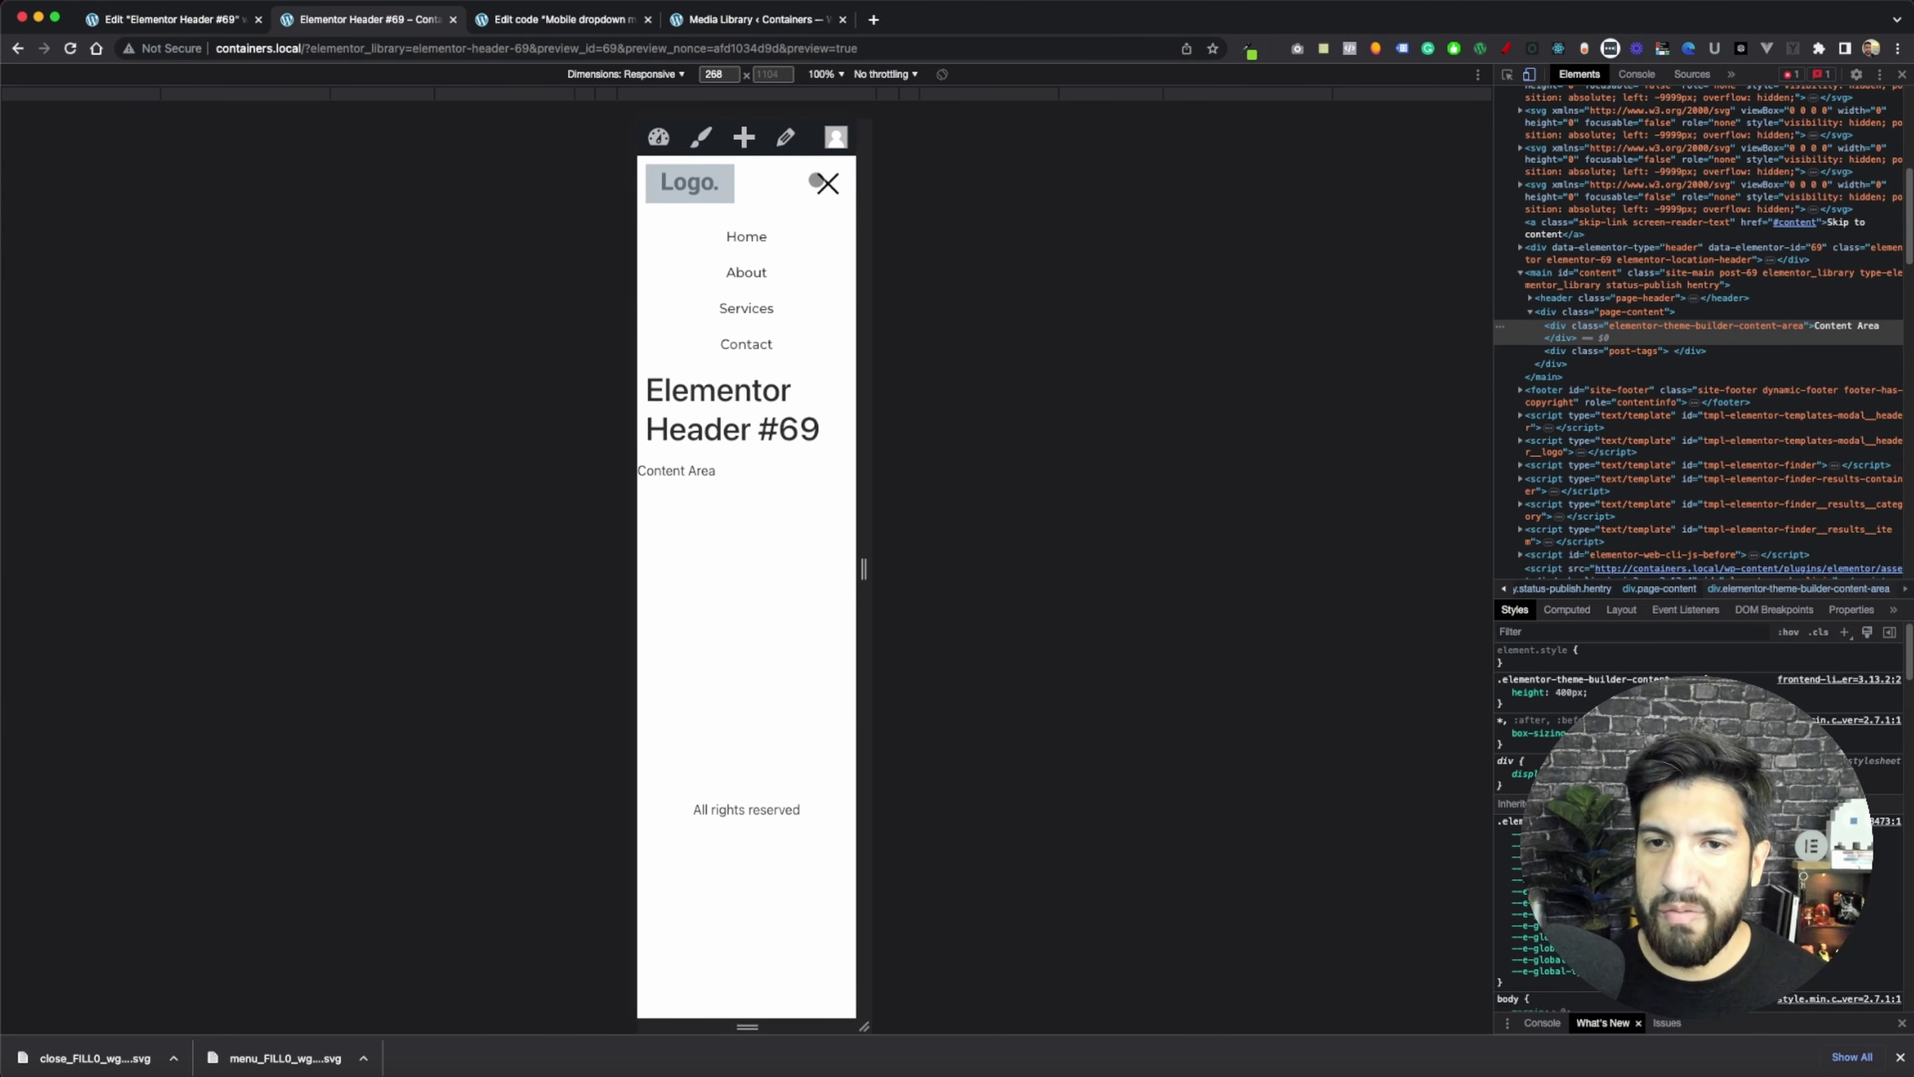
{"action": "left_click", "coordinate": [828, 183]}
{"action": "left_click", "coordinate": [708, 184]}
{"action": "left_click_drag", "start_coordinate": [866, 296], "coordinate": [896, 242]}
{"action": "left_click", "coordinate": [876, 184]}
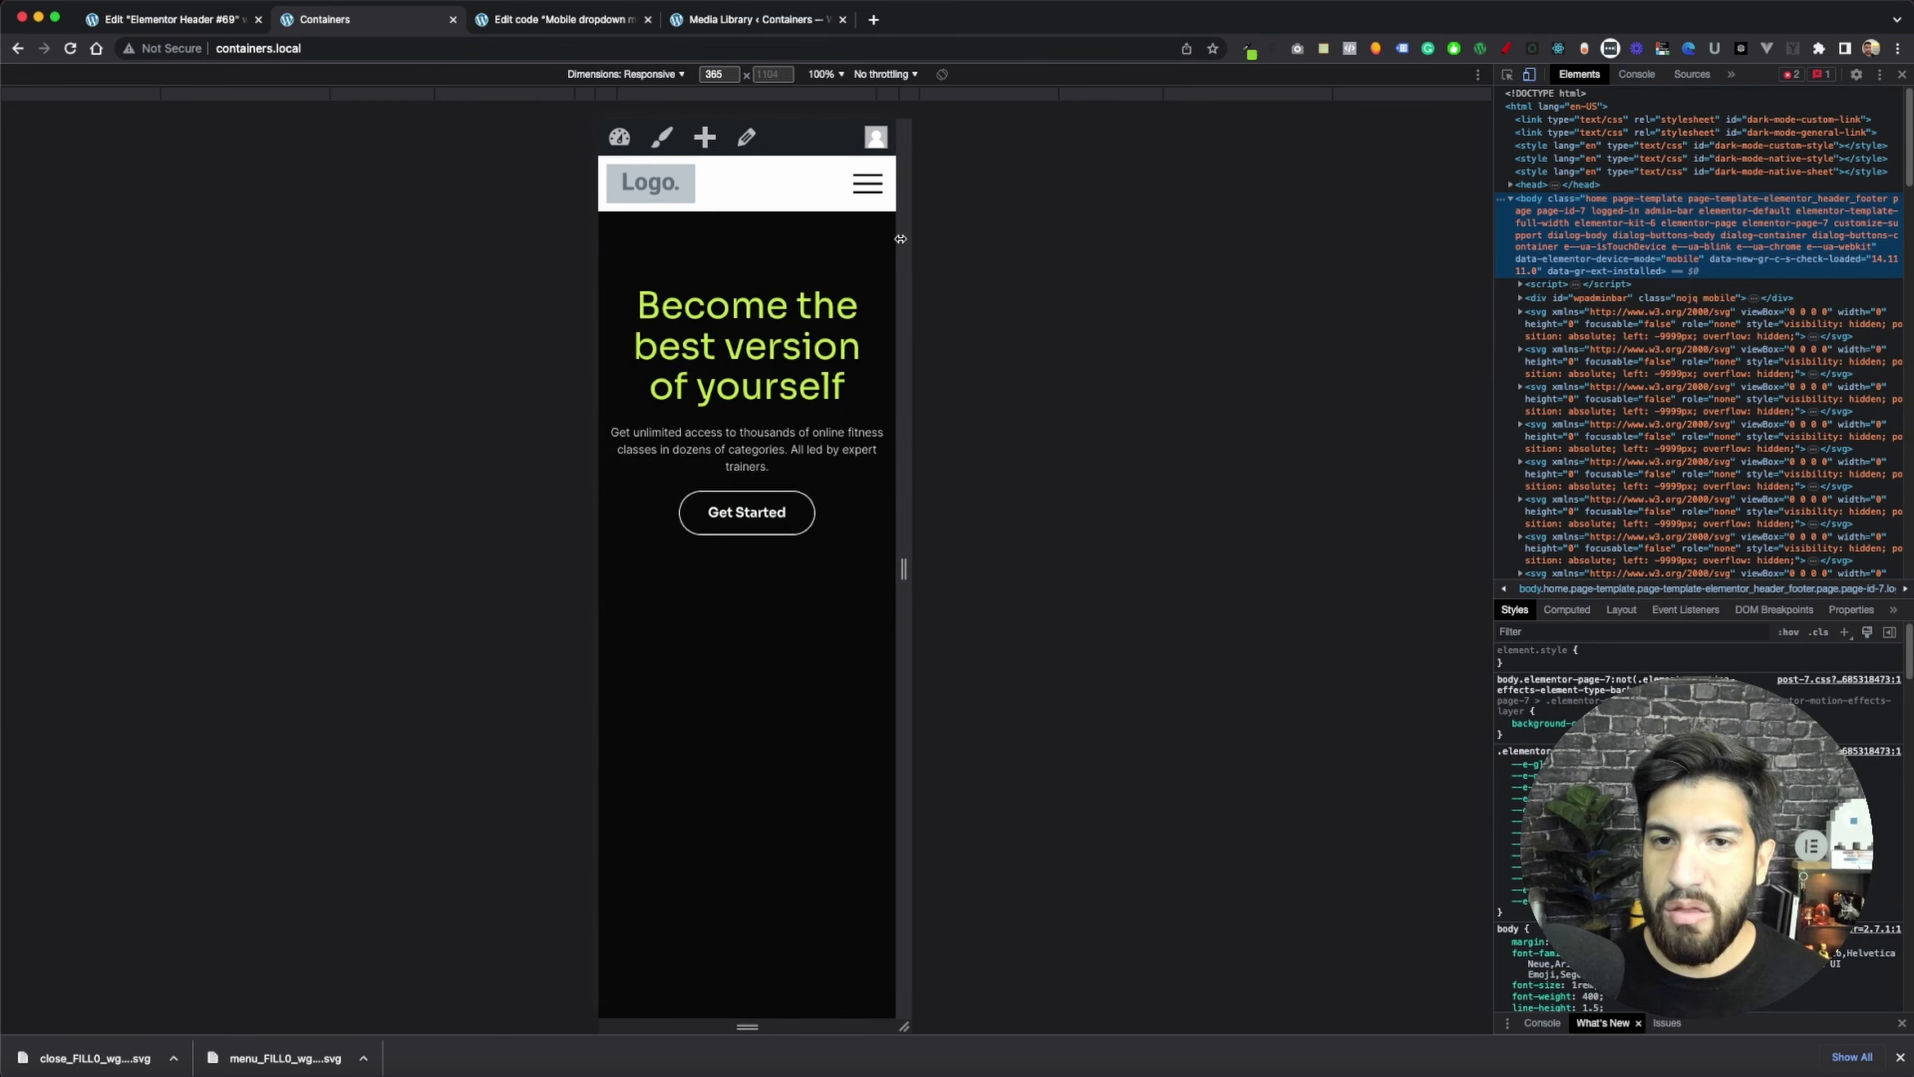
- Comment out the nav button's custom CSS that hides it up to 298px in the header editor and update the header
{"action": "left_click", "coordinate": [202, 21]}
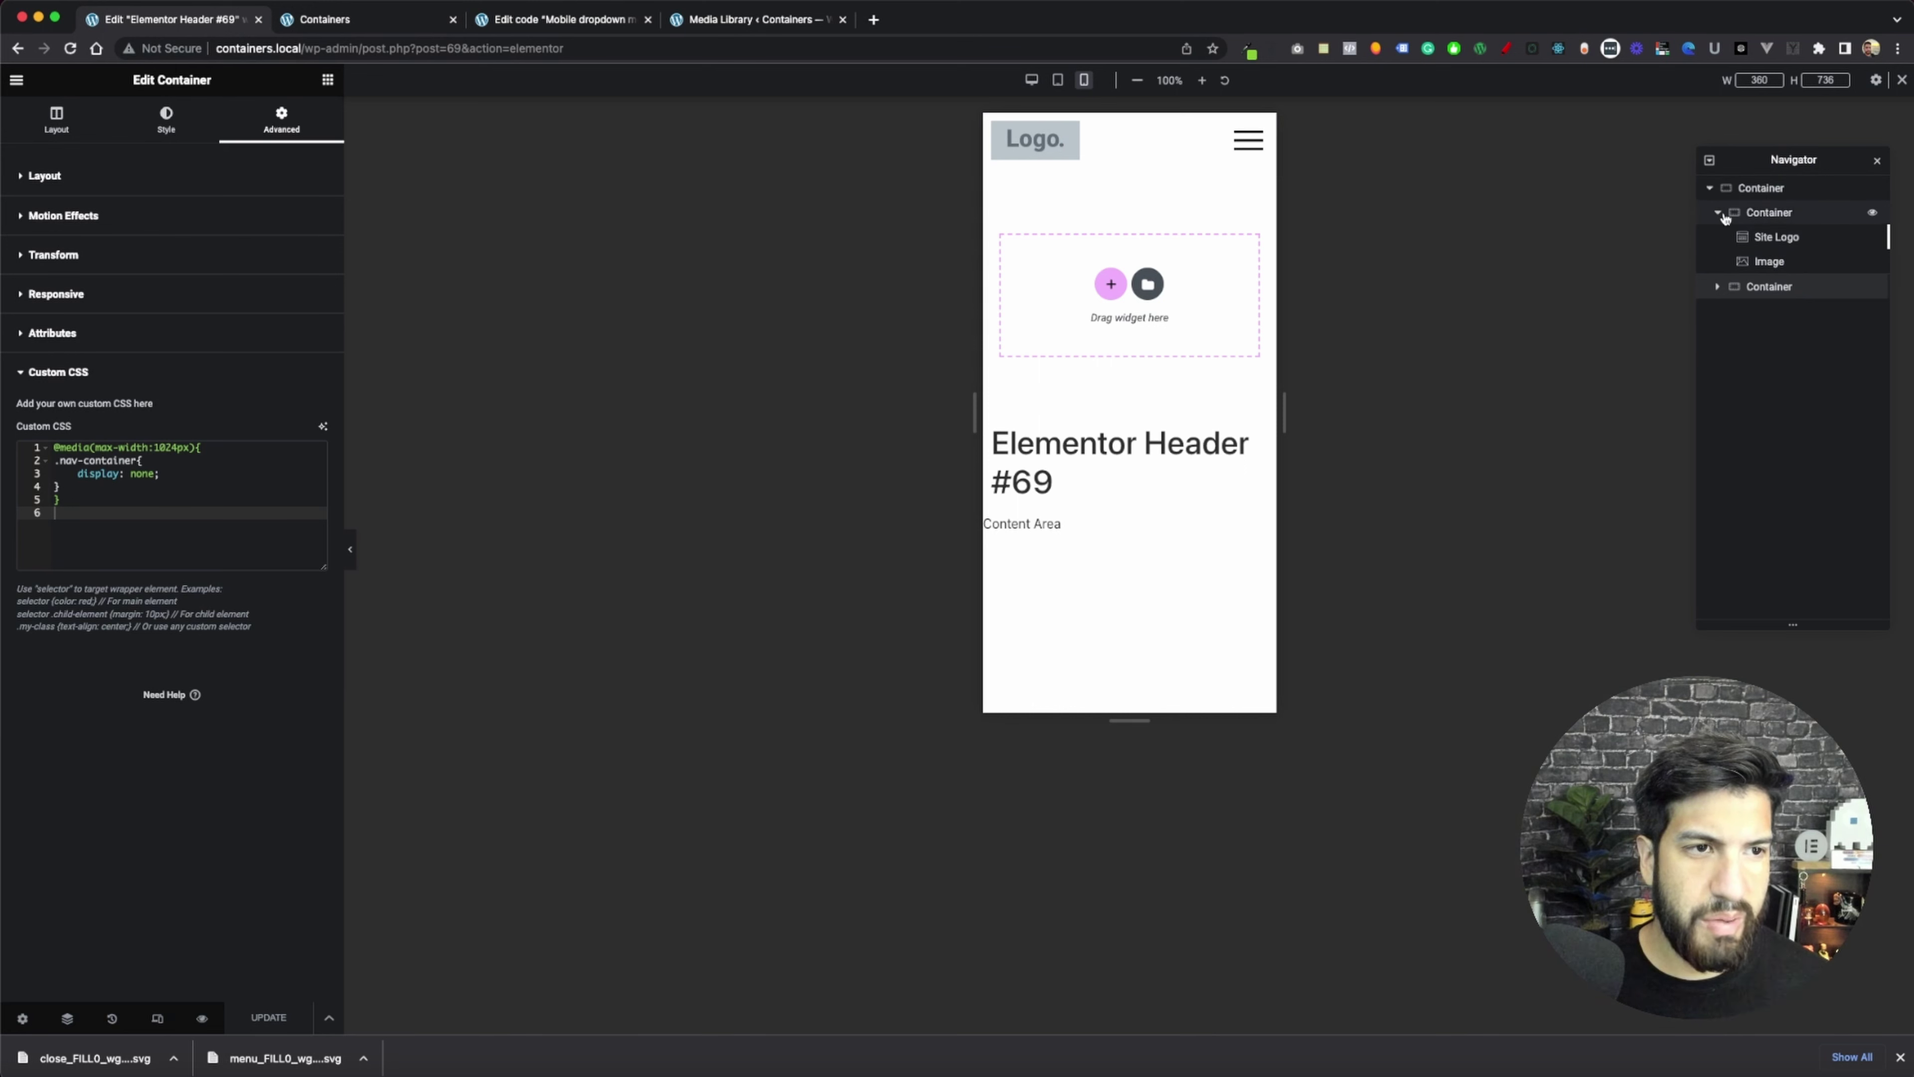
{"action": "left_click", "coordinate": [1718, 287]}
{"action": "left_click", "coordinate": [1812, 336]}
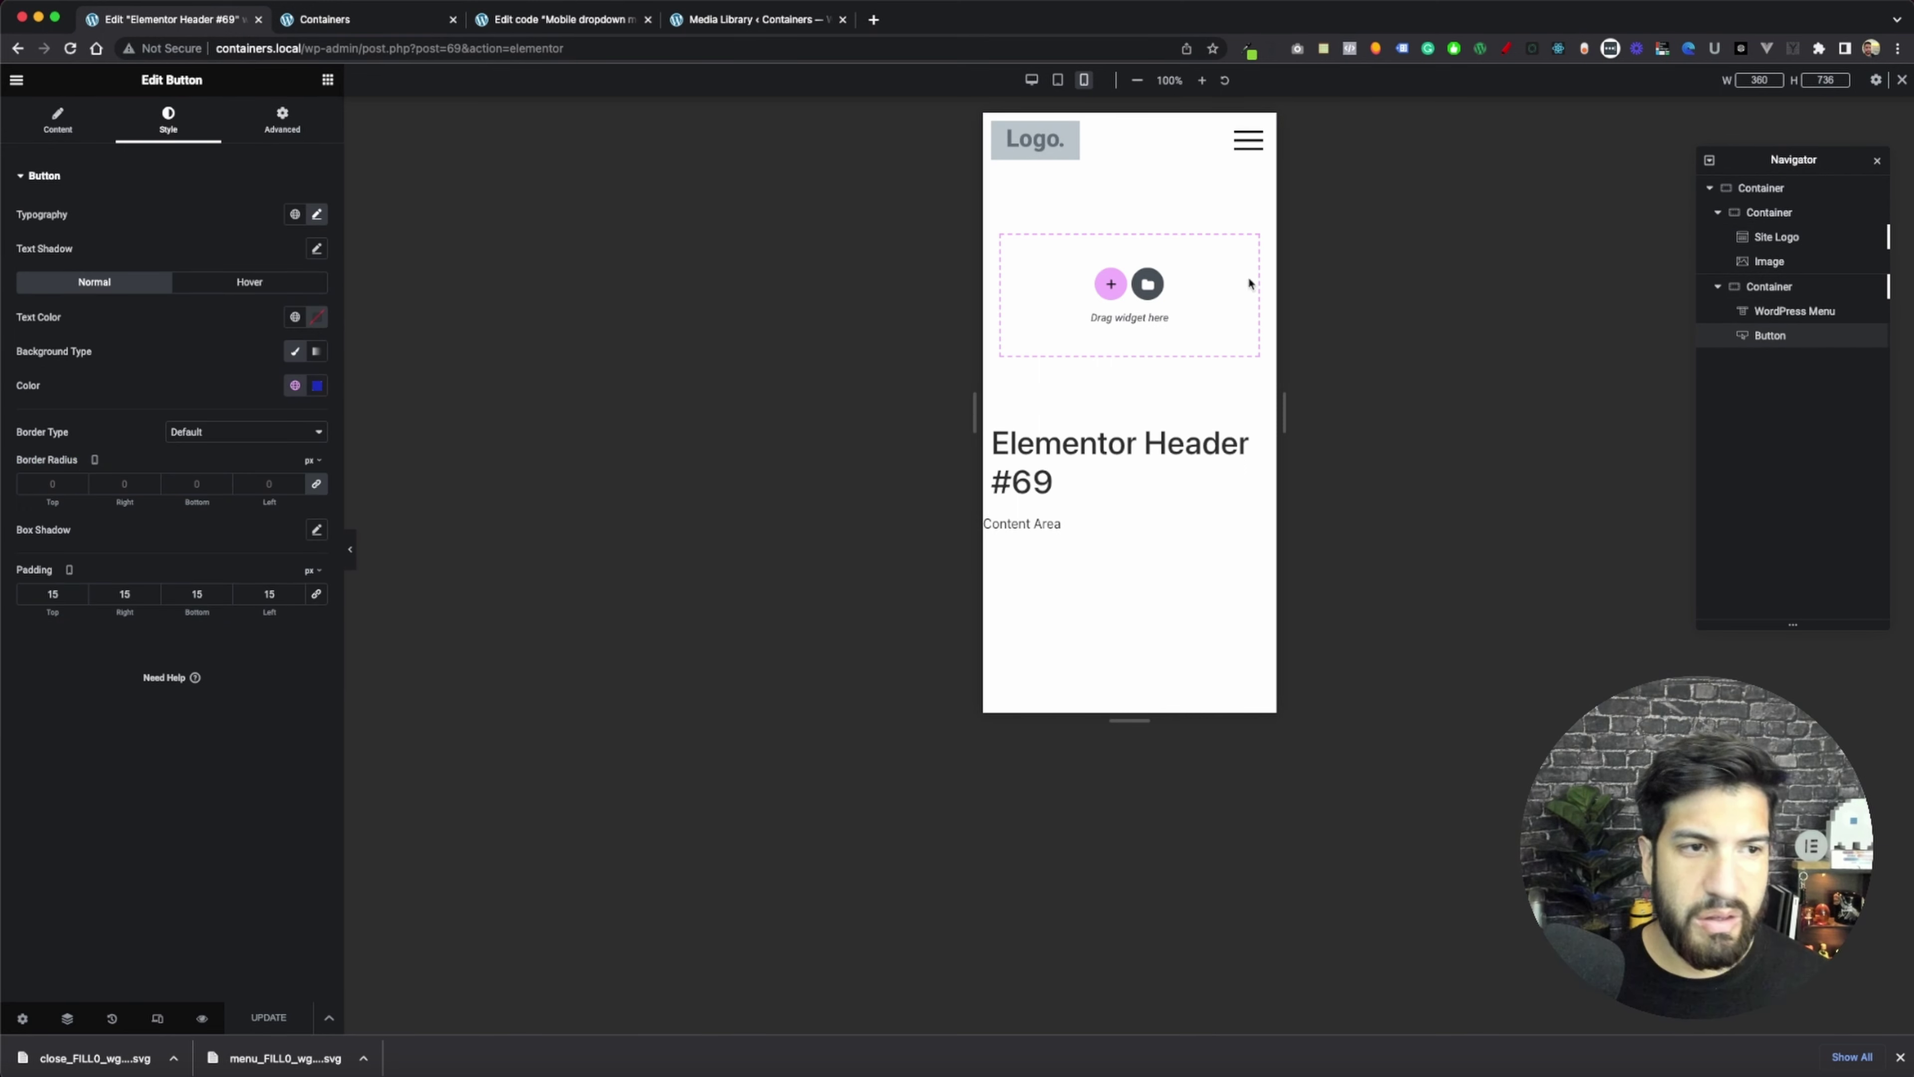
{"action": "left_click", "coordinate": [315, 123]}
{"action": "scroll", "coordinate": [174, 851], "scroll_direction": "down", "scroll_amount": 3}
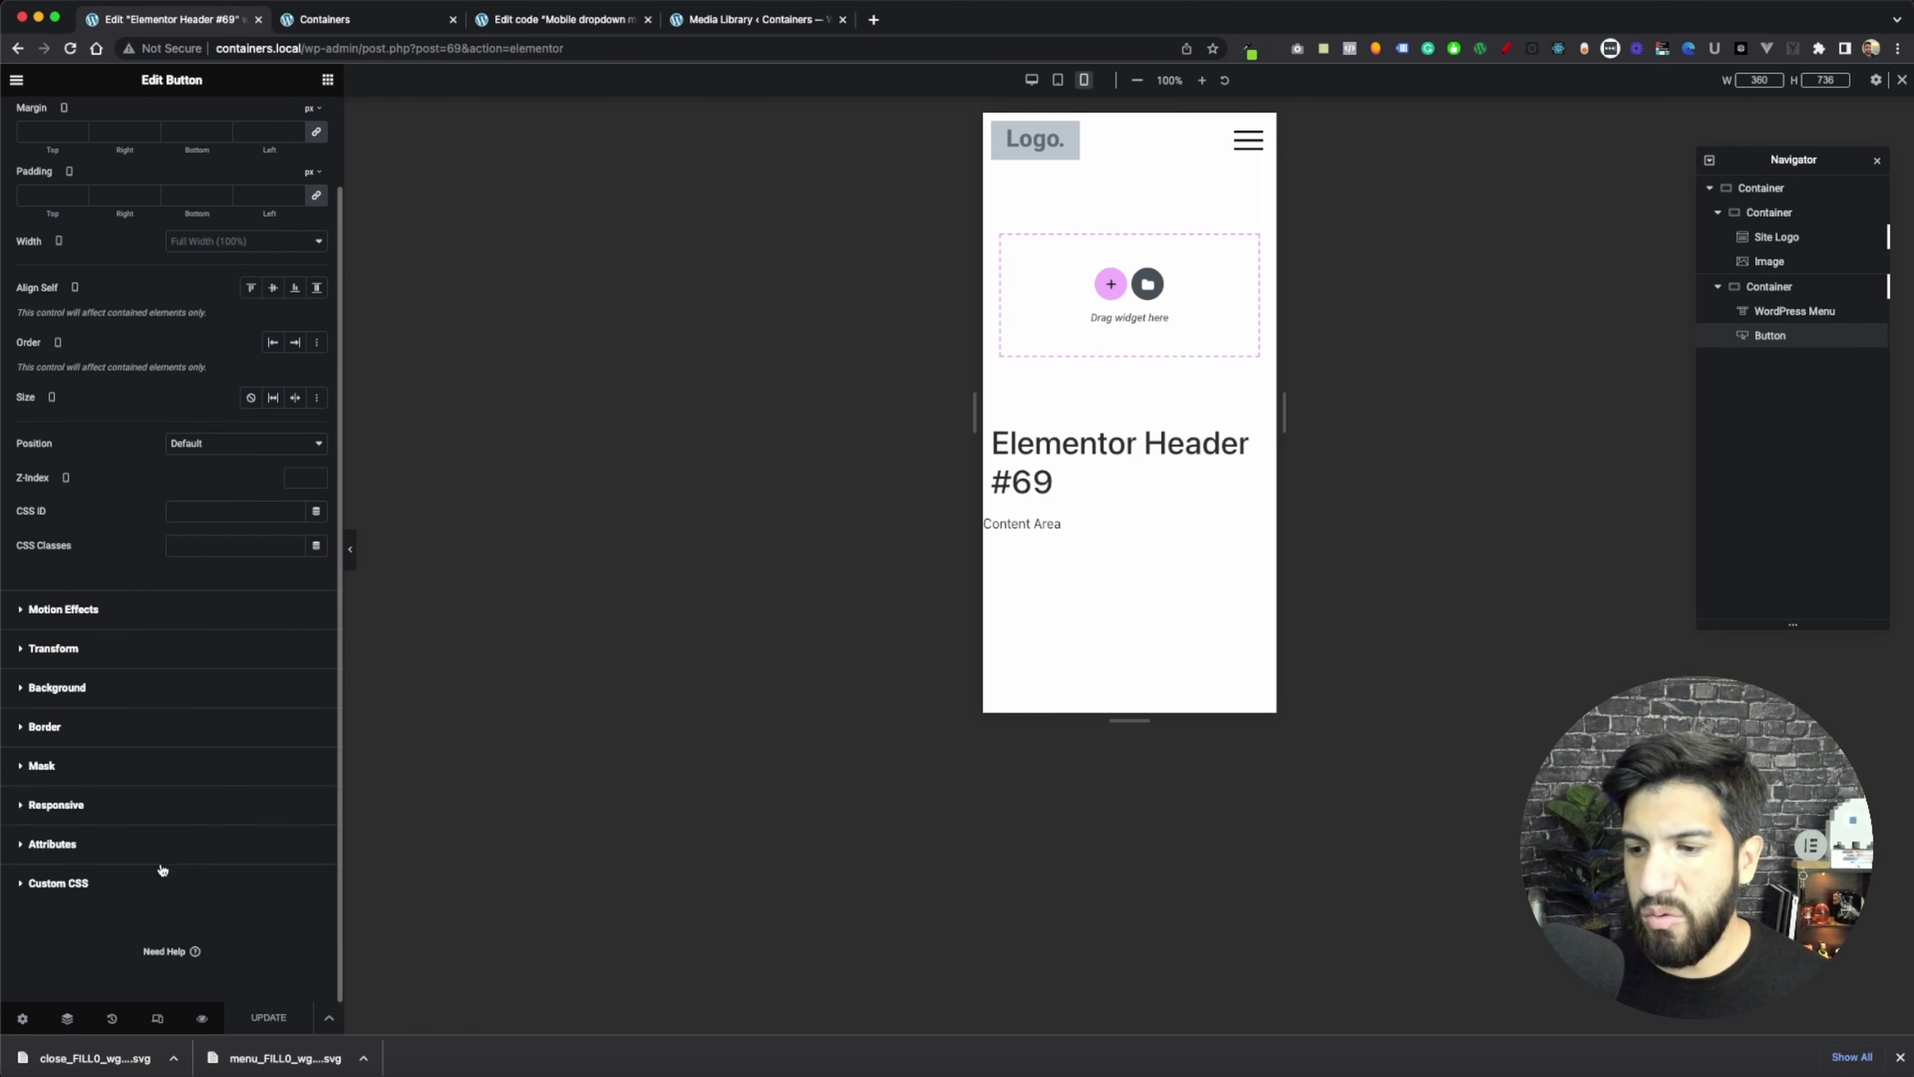
{"action": "left_click", "coordinate": [136, 890]}
{"action": "left_click", "coordinate": [157, 616]}
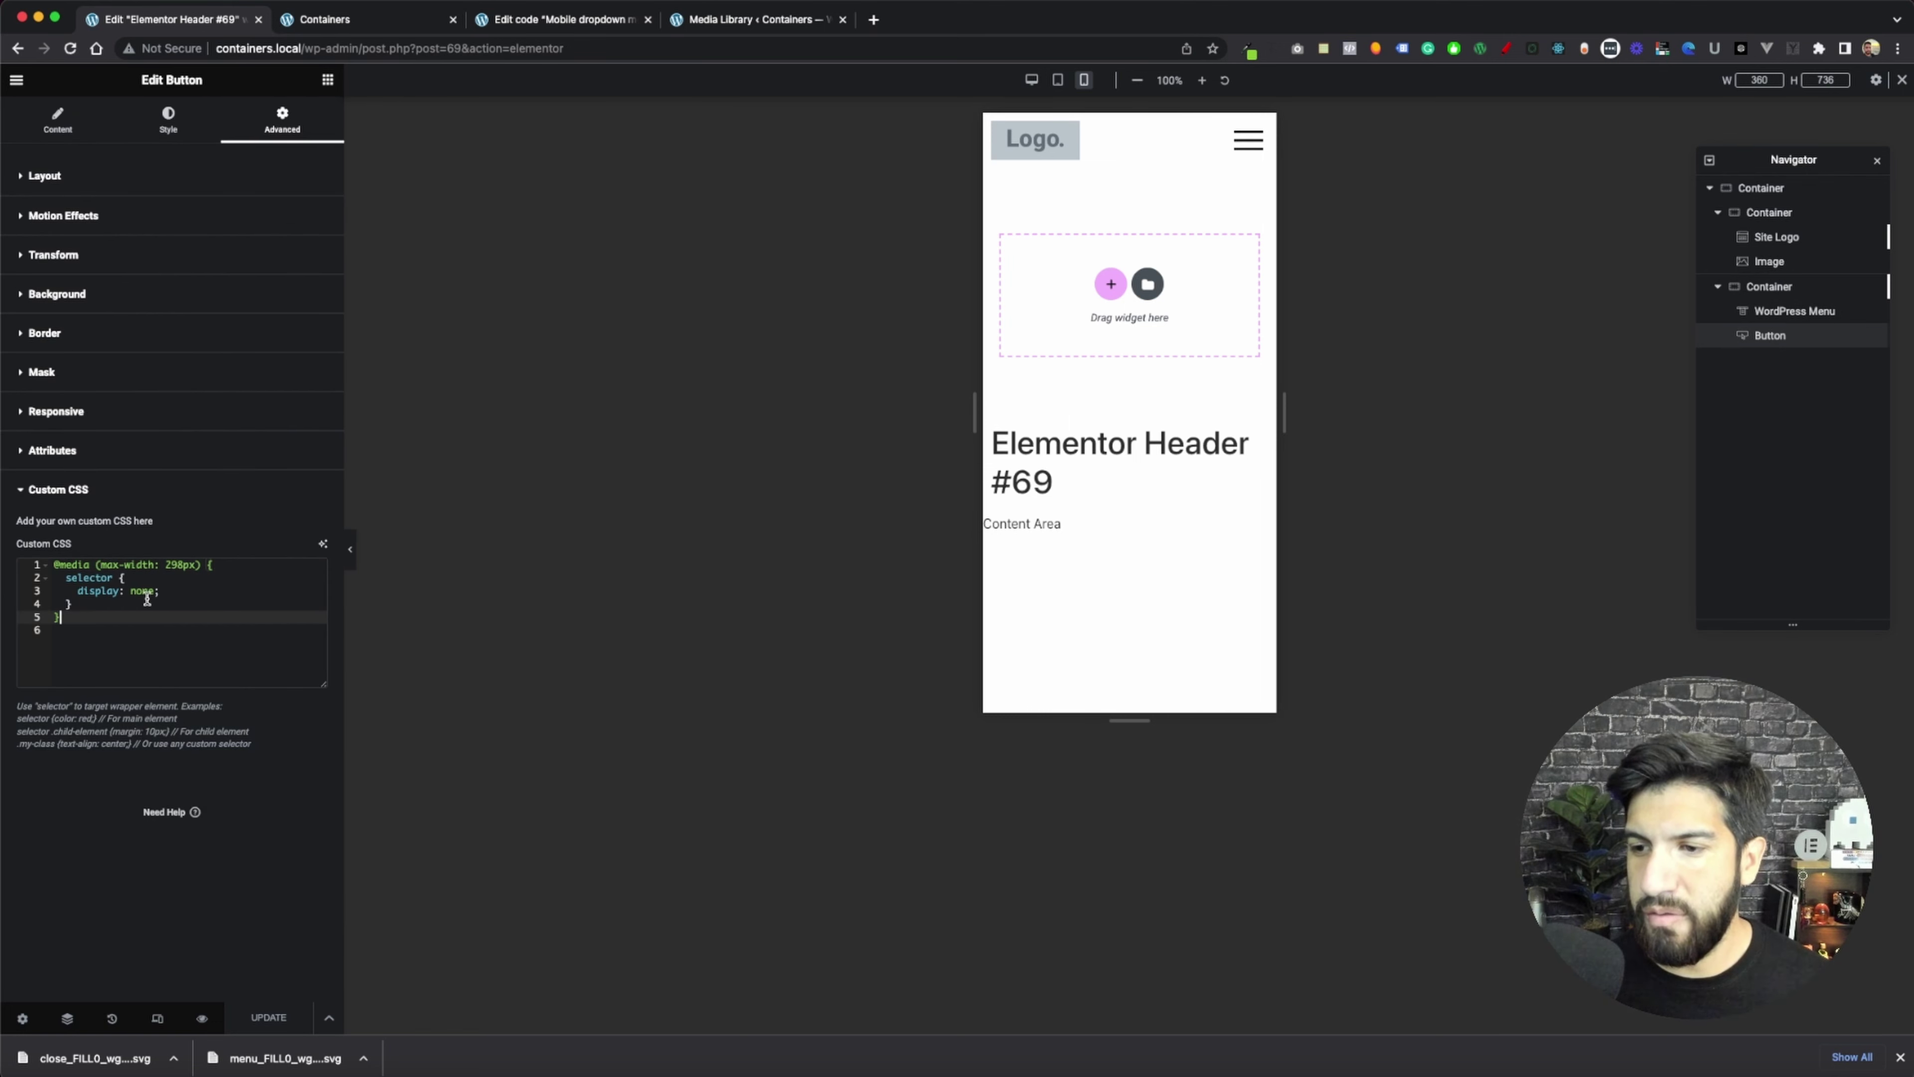
{"action": "left_click_drag", "start_coordinate": [94, 632], "coordinate": [29, 565]}
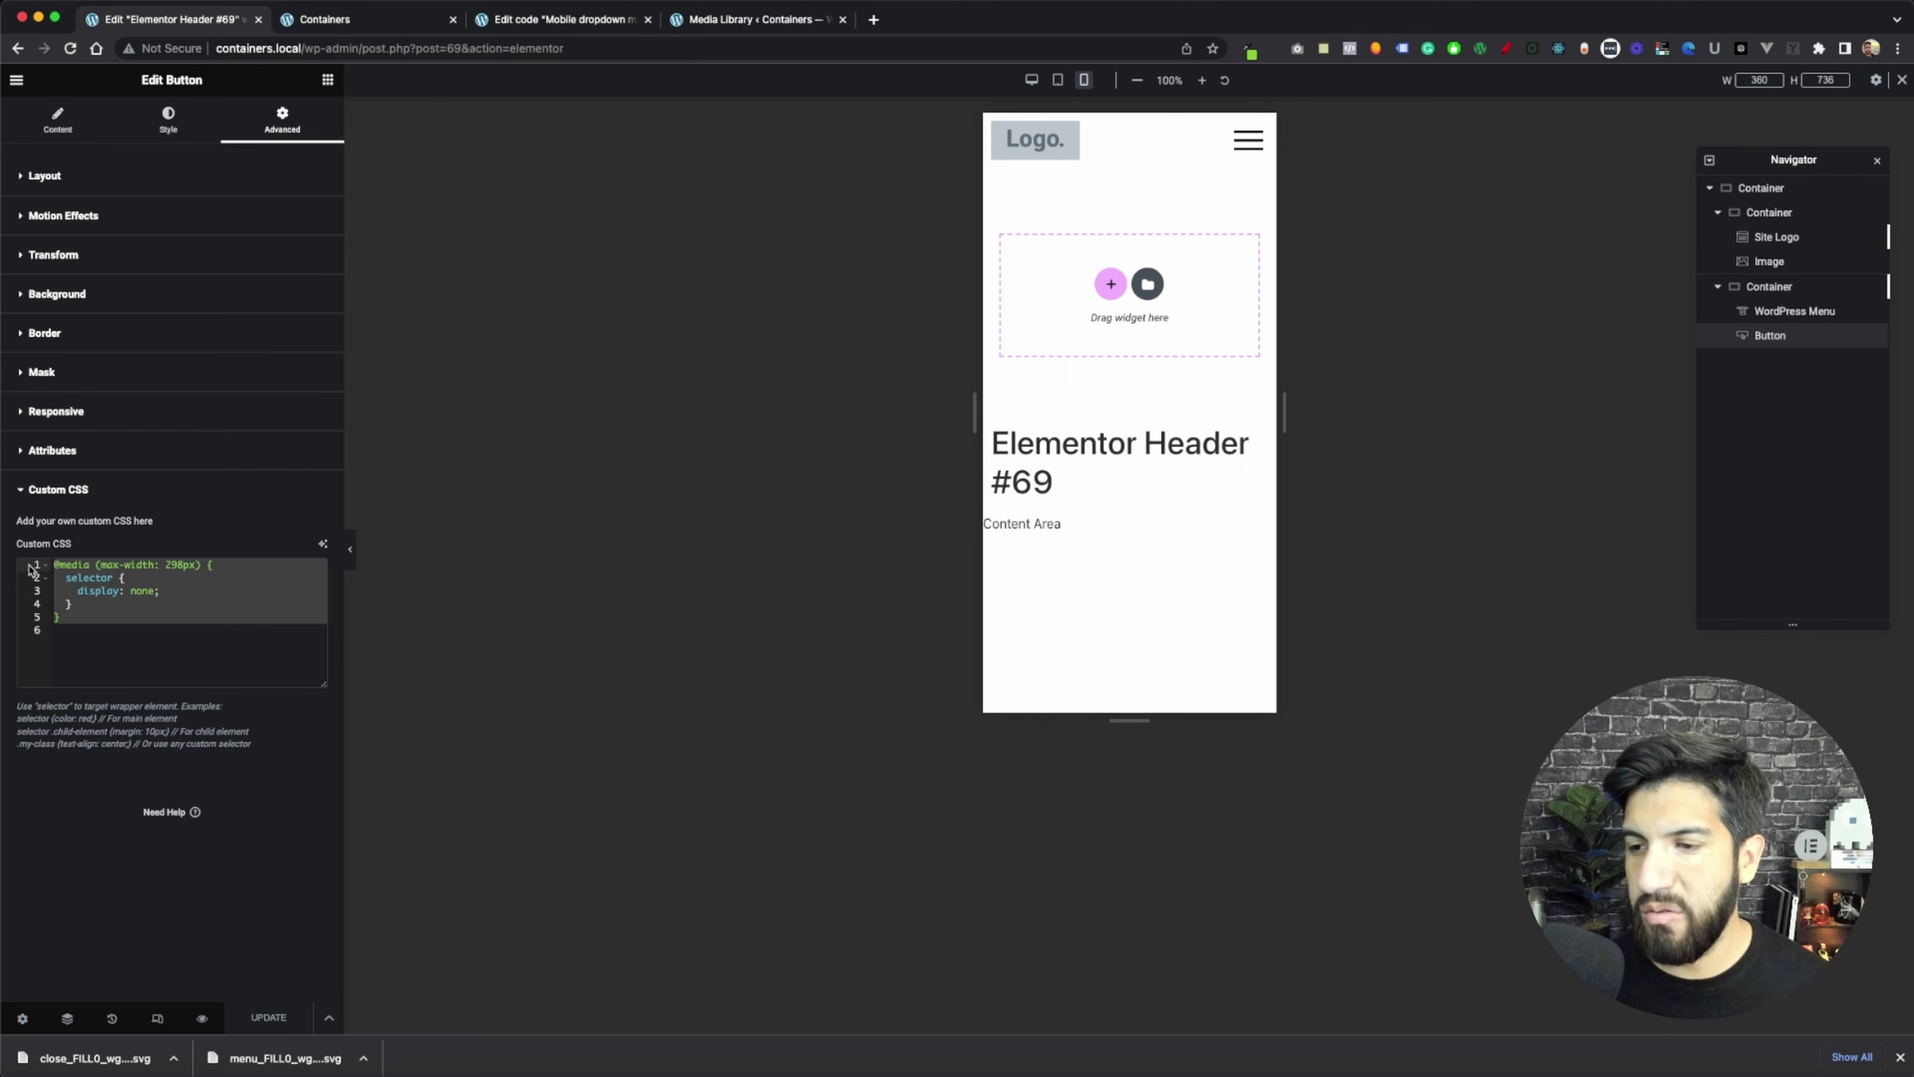
{"action": "key", "text": "super+slash"}
{"action": "left_click", "coordinate": [268, 1018]}
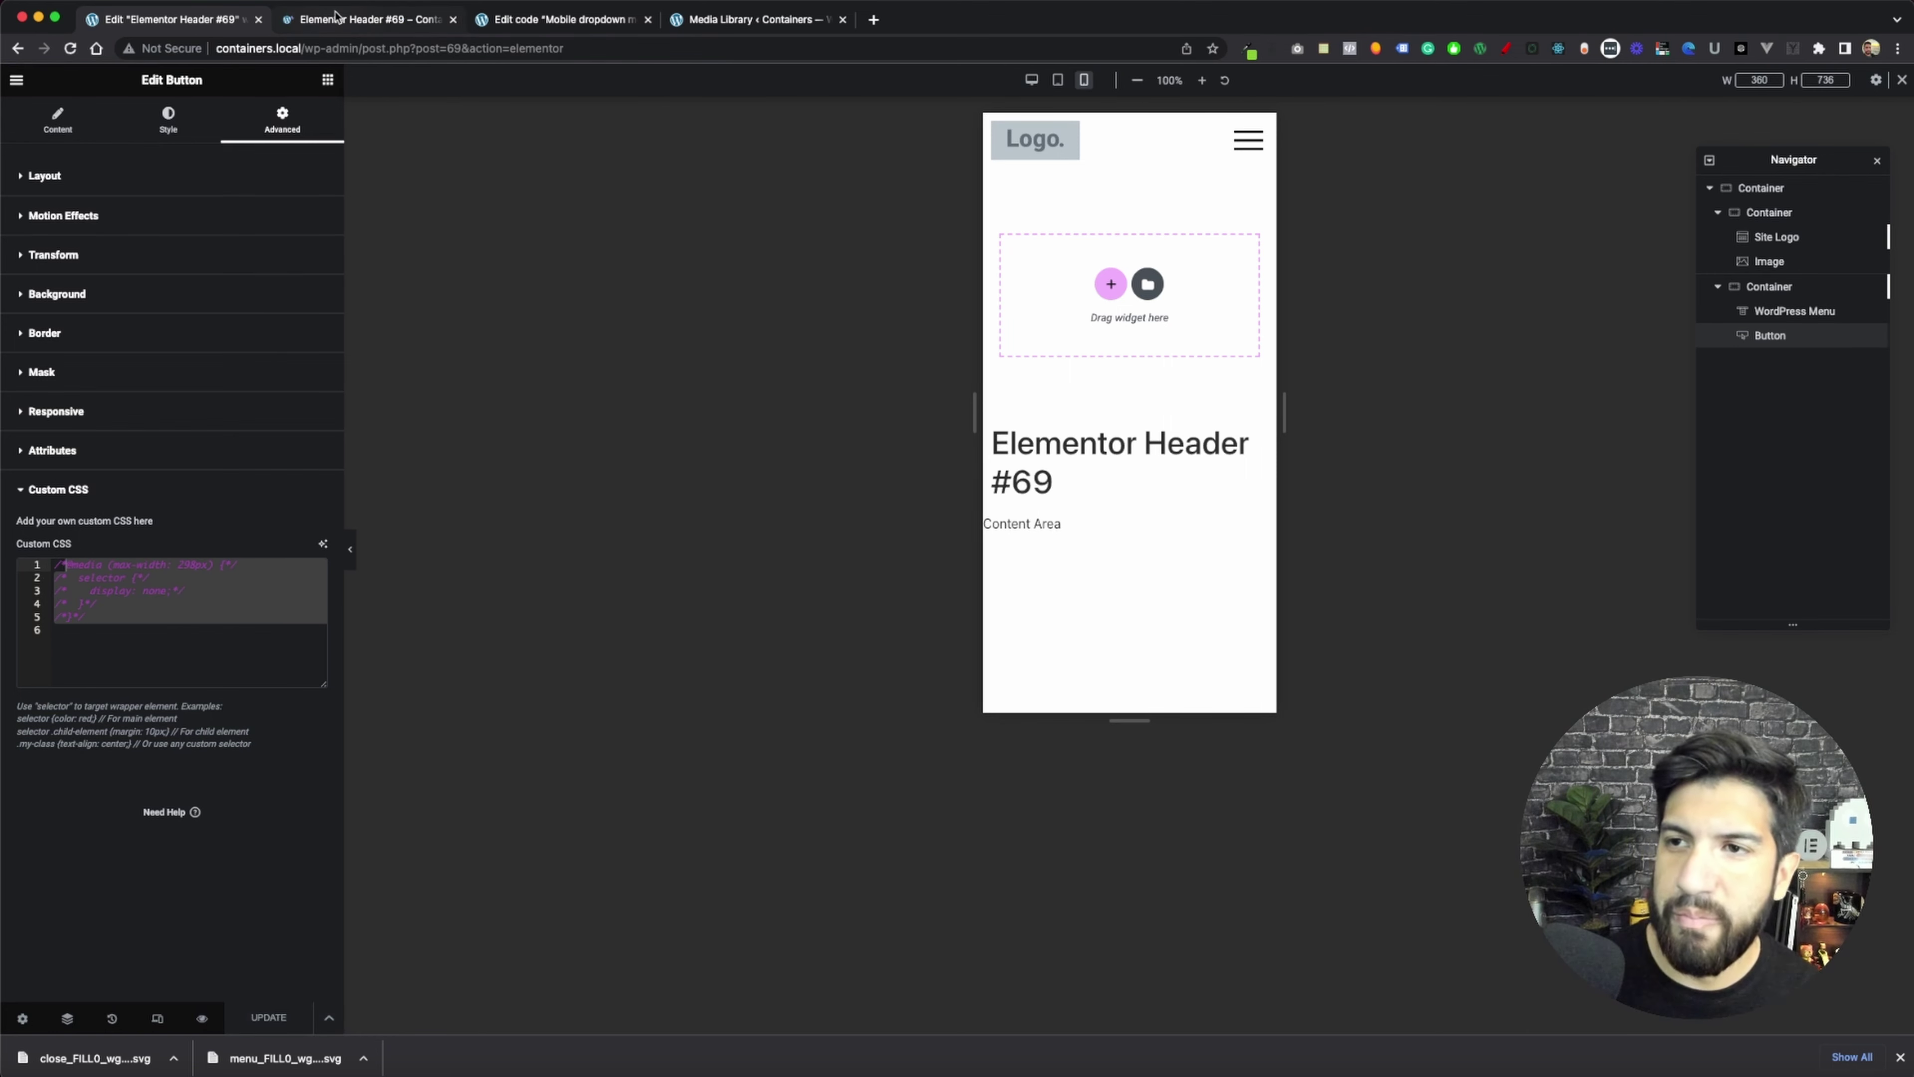
- Narrow the header preview to about 311 px wide and toggle the hamburger menu there several times
{"action": "left_click", "coordinate": [339, 20]}
{"action": "left_click_drag", "start_coordinate": [903, 204], "coordinate": [882, 204]}
{"action": "left_click", "coordinate": [856, 187]}
{"action": "left_click", "coordinate": [859, 189]}
{"action": "left_click", "coordinate": [859, 190]}
{"action": "left_click", "coordinate": [859, 189]}
{"action": "left_click", "coordinate": [845, 180]}
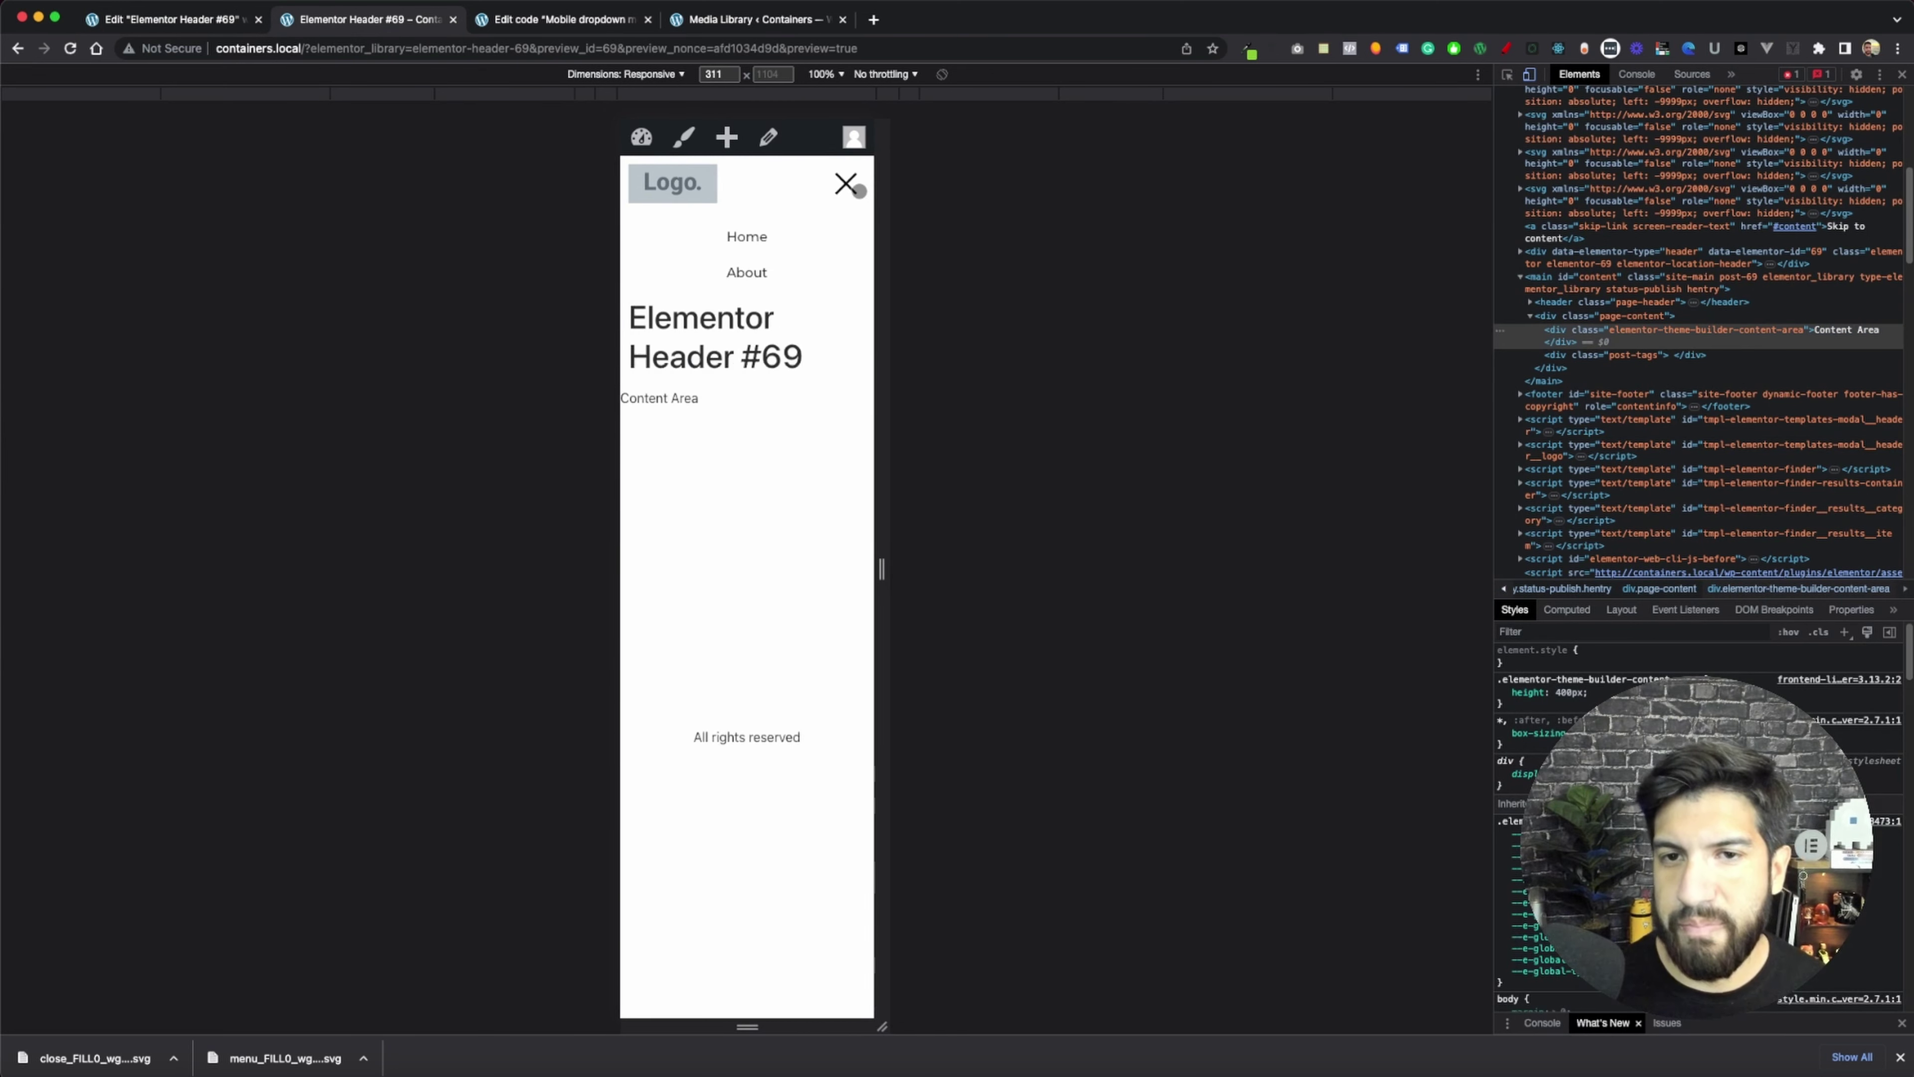
{"action": "left_click", "coordinate": [846, 180]}
- Open the home page, widen the responsive view to about 443 px, toggle the hamburger menu repeatedly and check the header while scrolling
{"action": "left_click", "coordinate": [668, 184]}
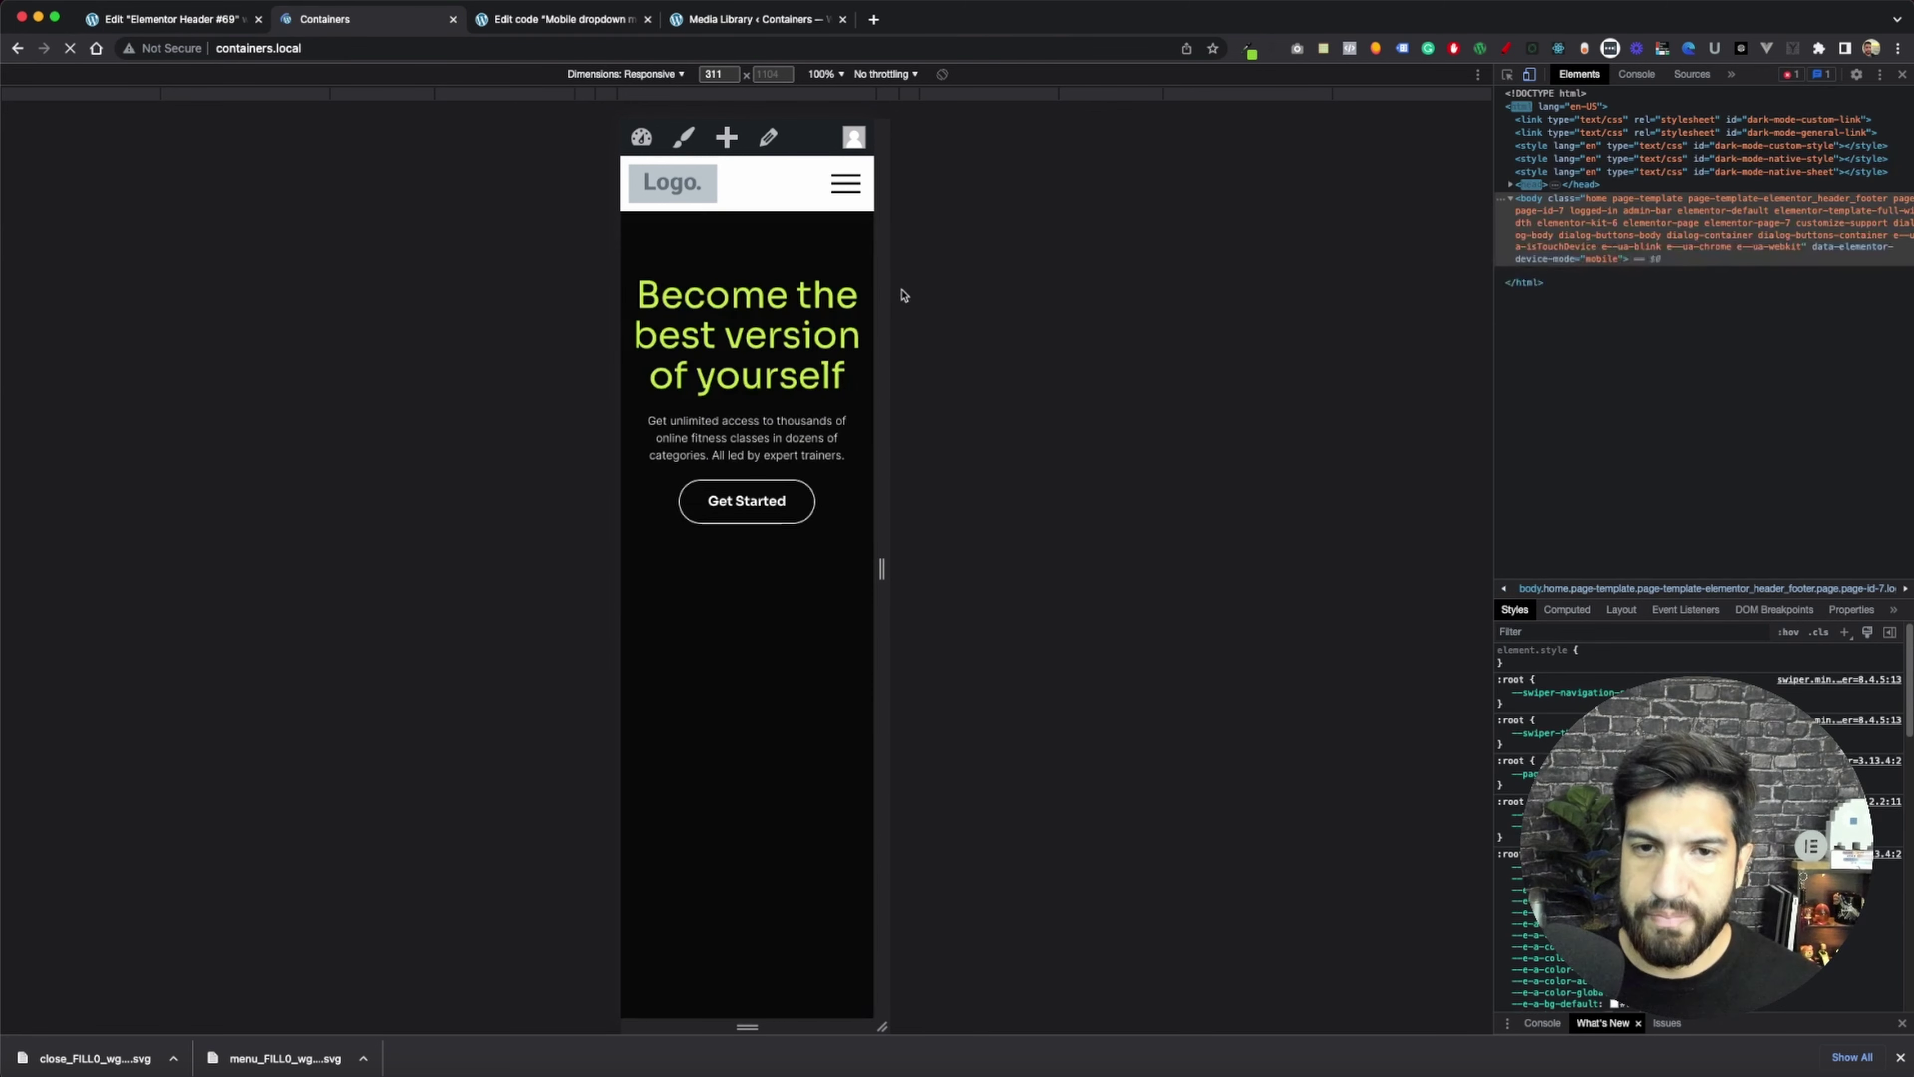
{"action": "left_click_drag", "start_coordinate": [889, 294], "coordinate": [939, 294]}
{"action": "left_click", "coordinate": [899, 185]}
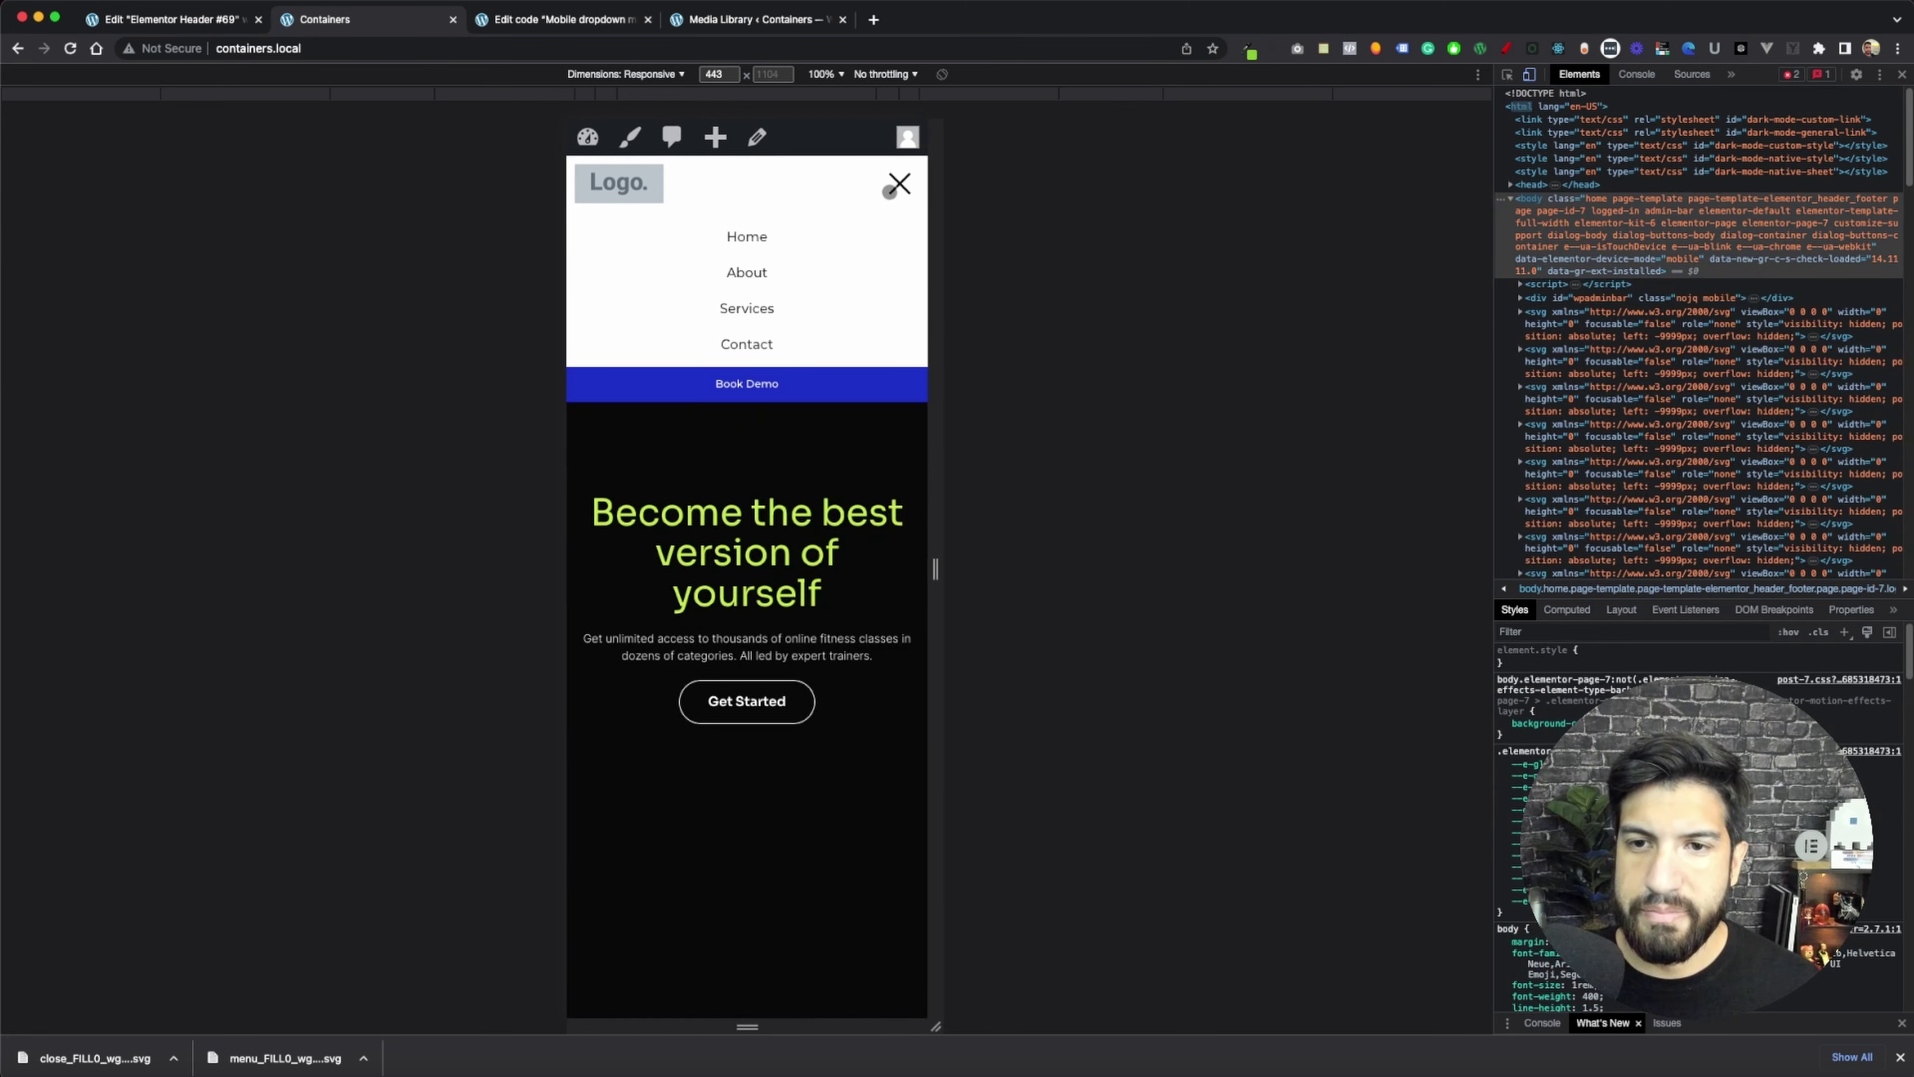
{"action": "left_click", "coordinate": [899, 185]}
{"action": "left_click", "coordinate": [899, 185]}
{"action": "left_click", "coordinate": [899, 185]}
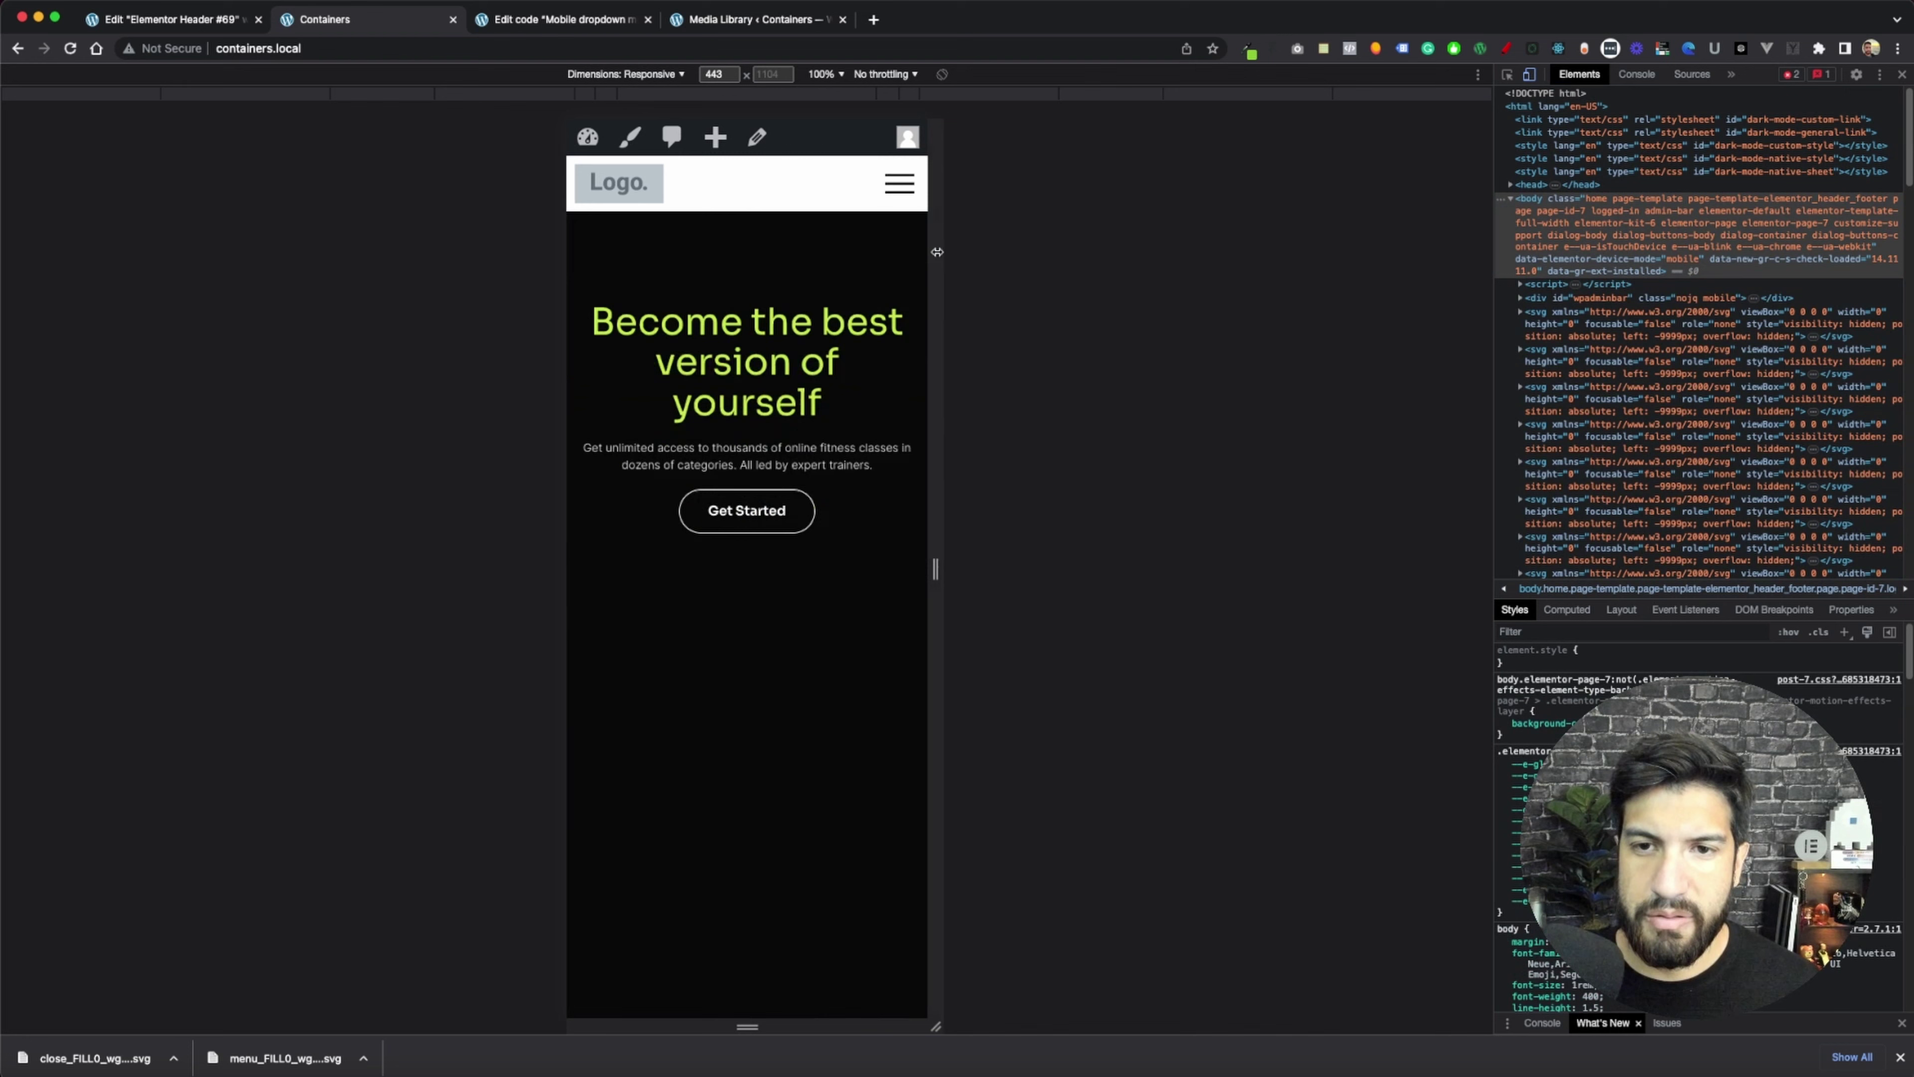
{"action": "left_click", "coordinate": [899, 185]}
{"action": "left_click", "coordinate": [899, 185]}
{"action": "scroll", "coordinate": [926, 221], "scroll_direction": "down", "scroll_amount": 10}
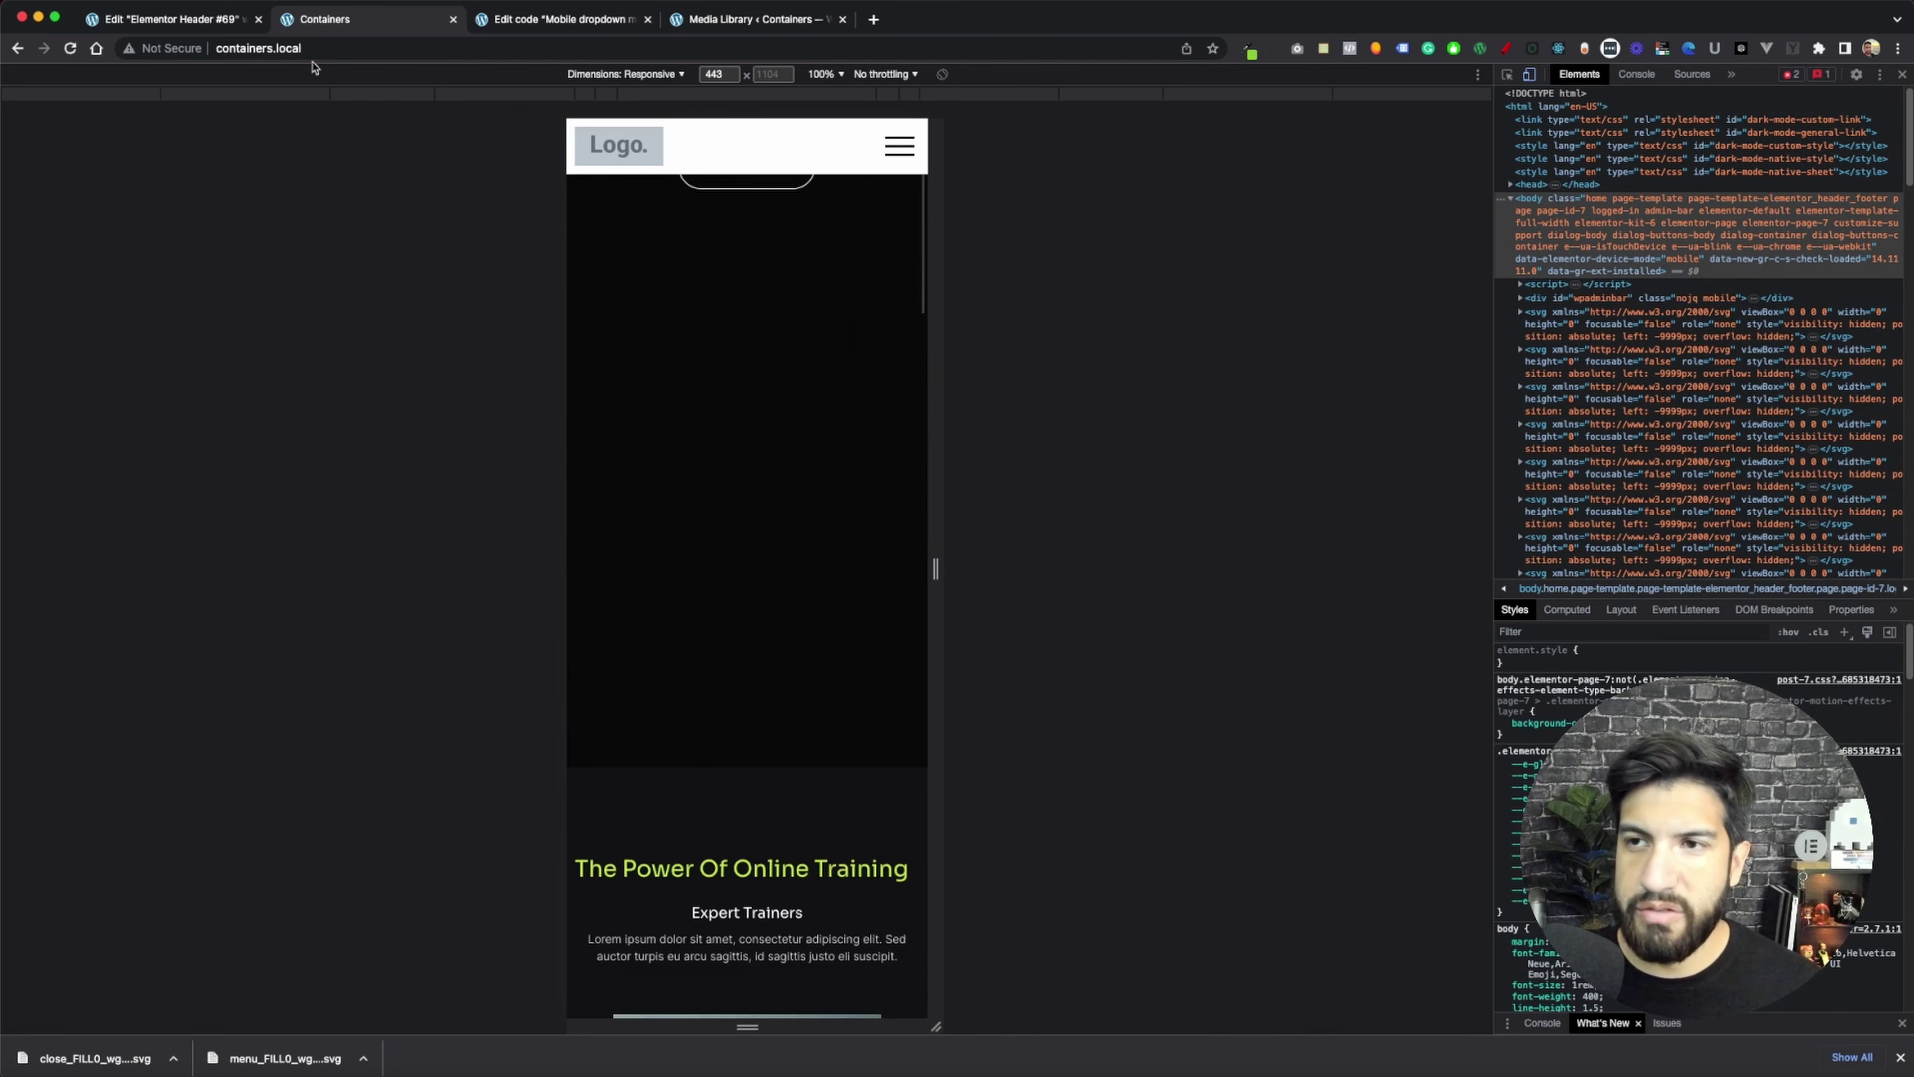
- Return to the header editor's desktop preview and review the outer container's sticky settings in its motion effects
{"action": "left_click", "coordinate": [198, 22]}
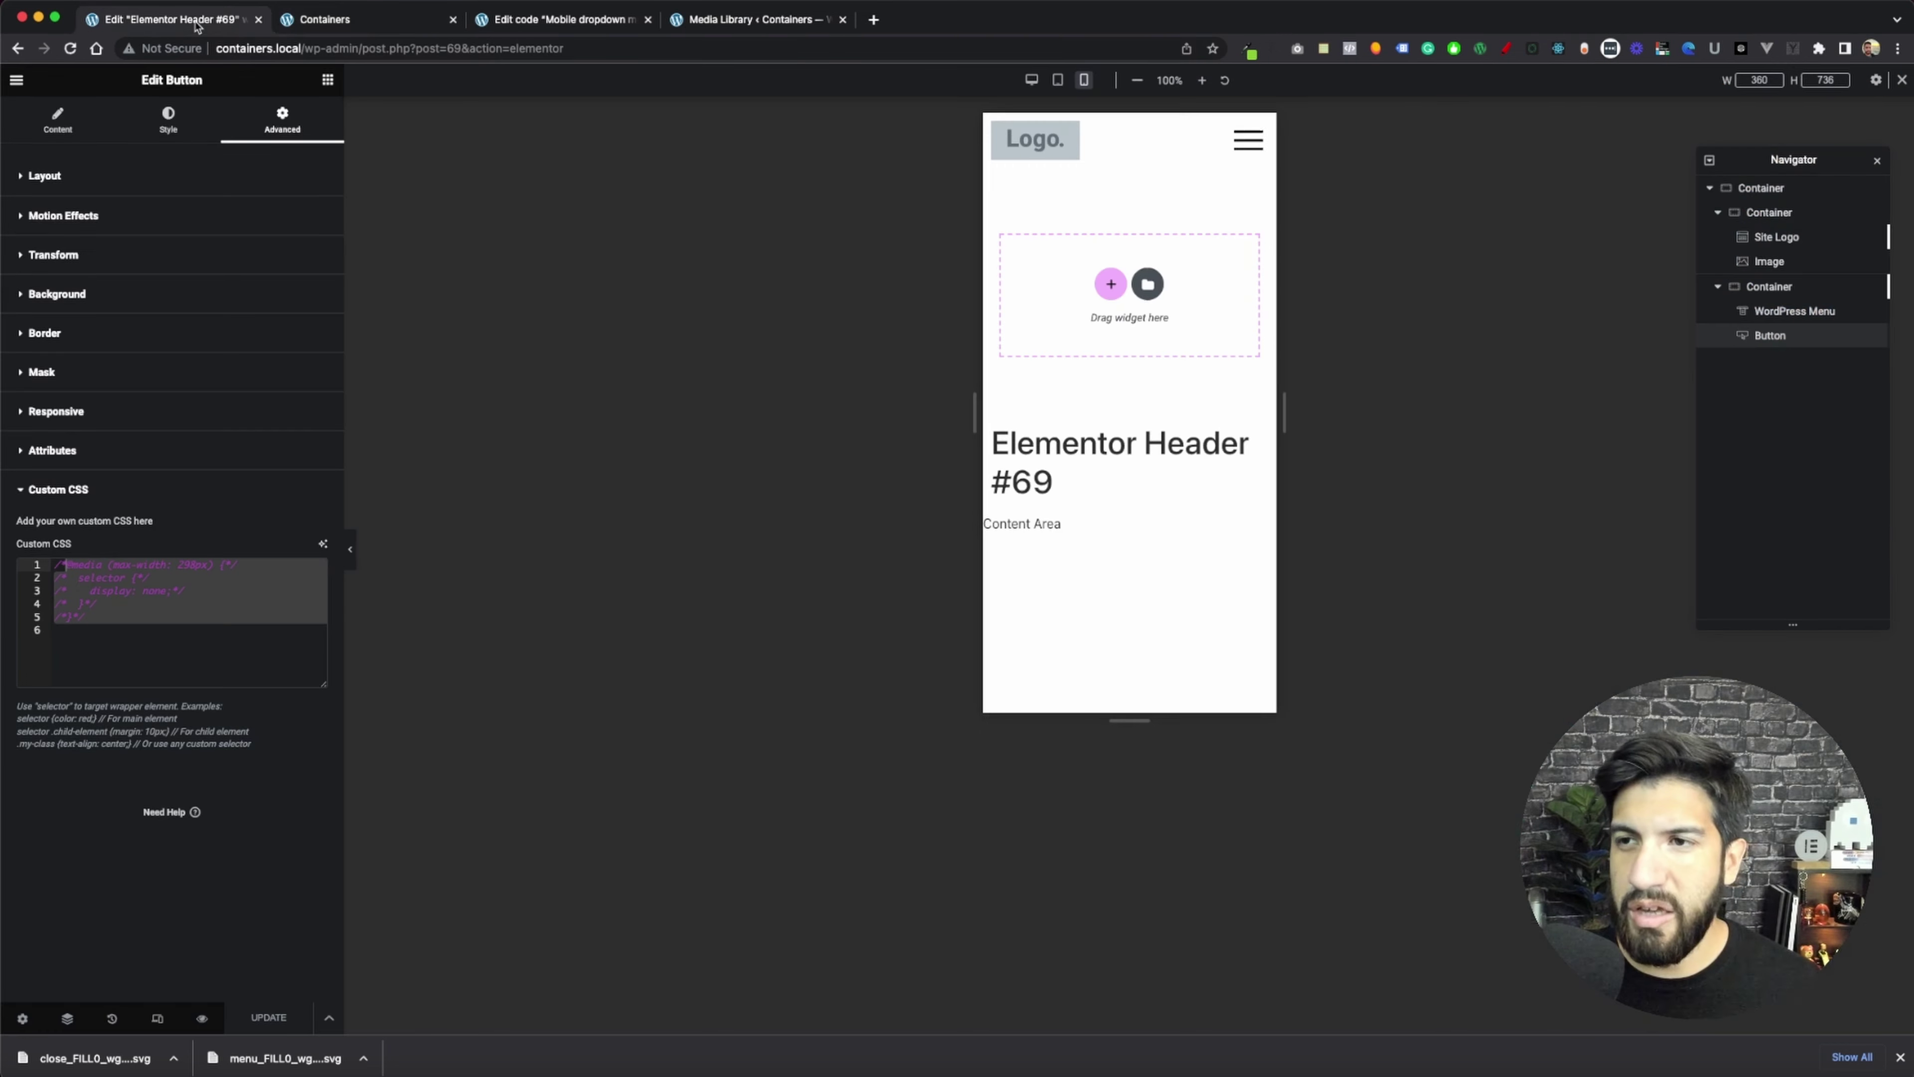
{"action": "left_click", "coordinate": [1031, 79]}
{"action": "left_click", "coordinate": [1128, 108]}
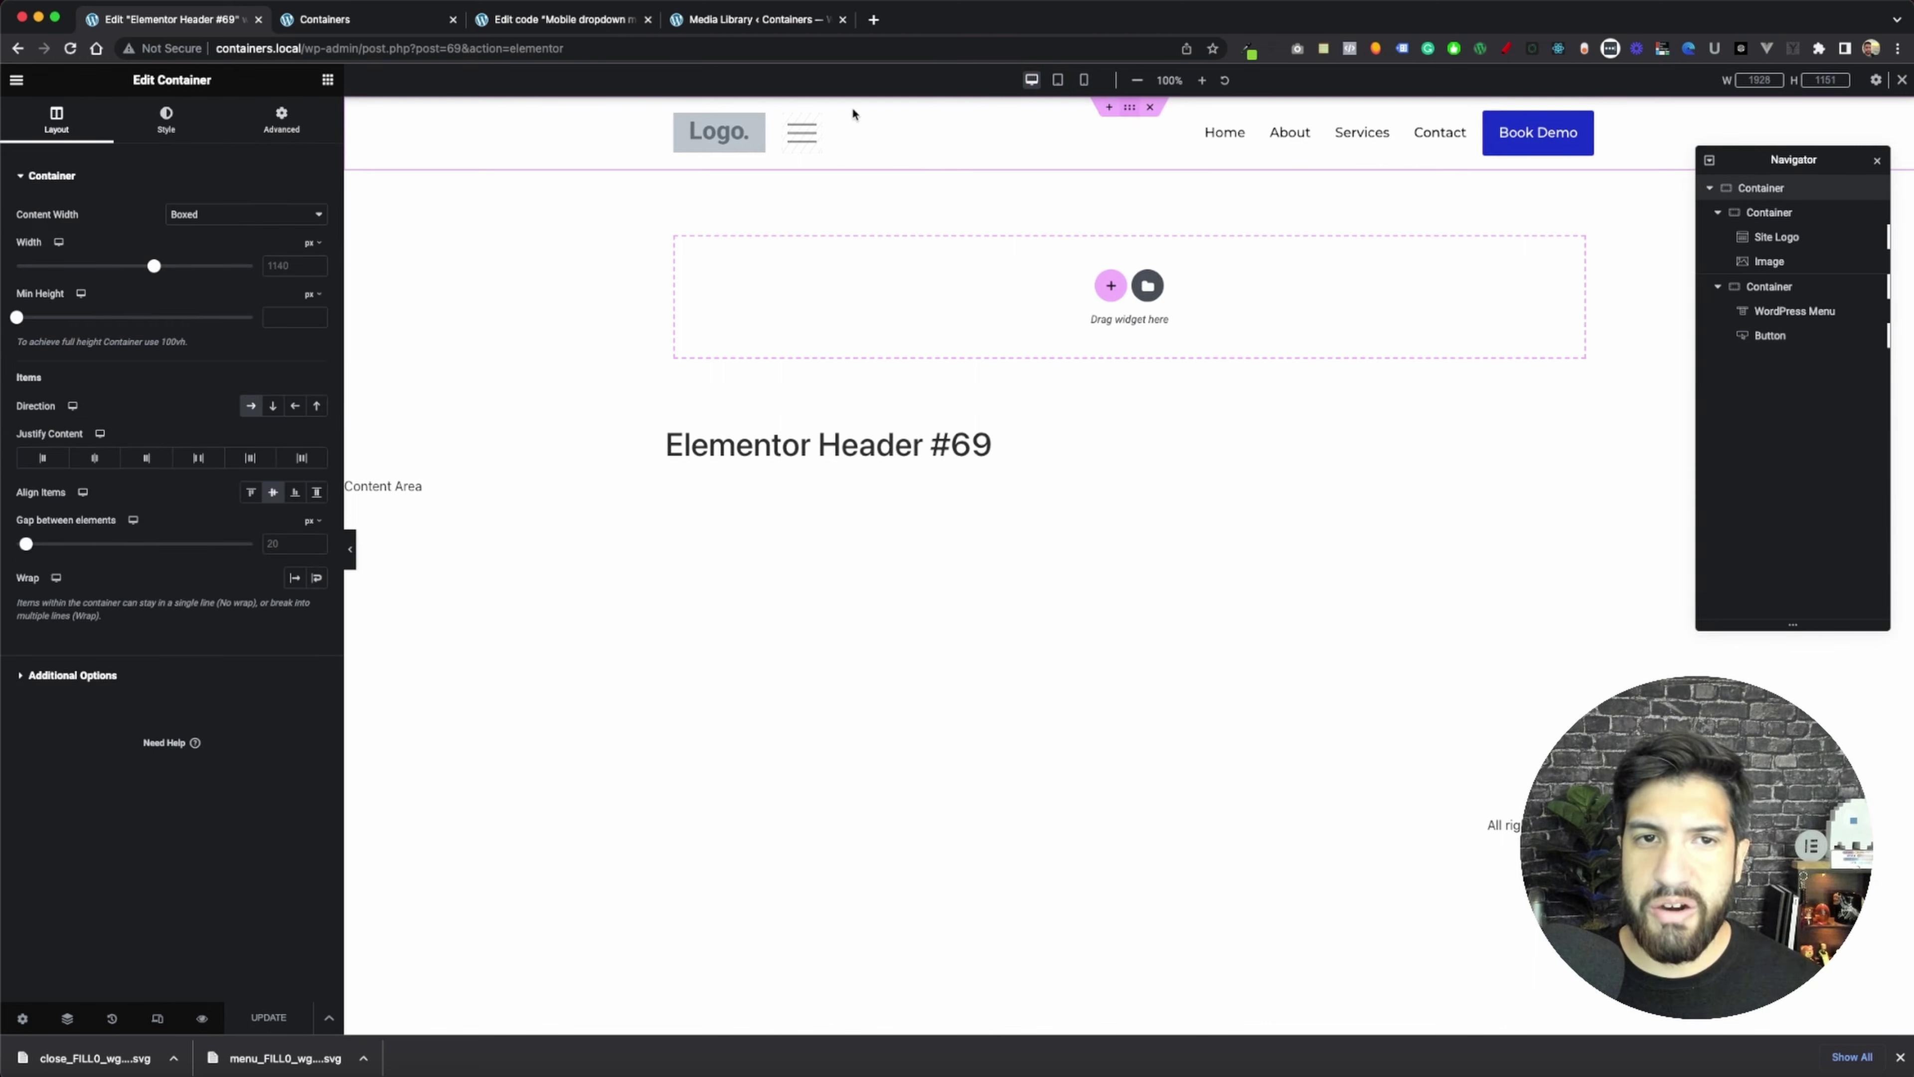
{"action": "left_click", "coordinate": [283, 121]}
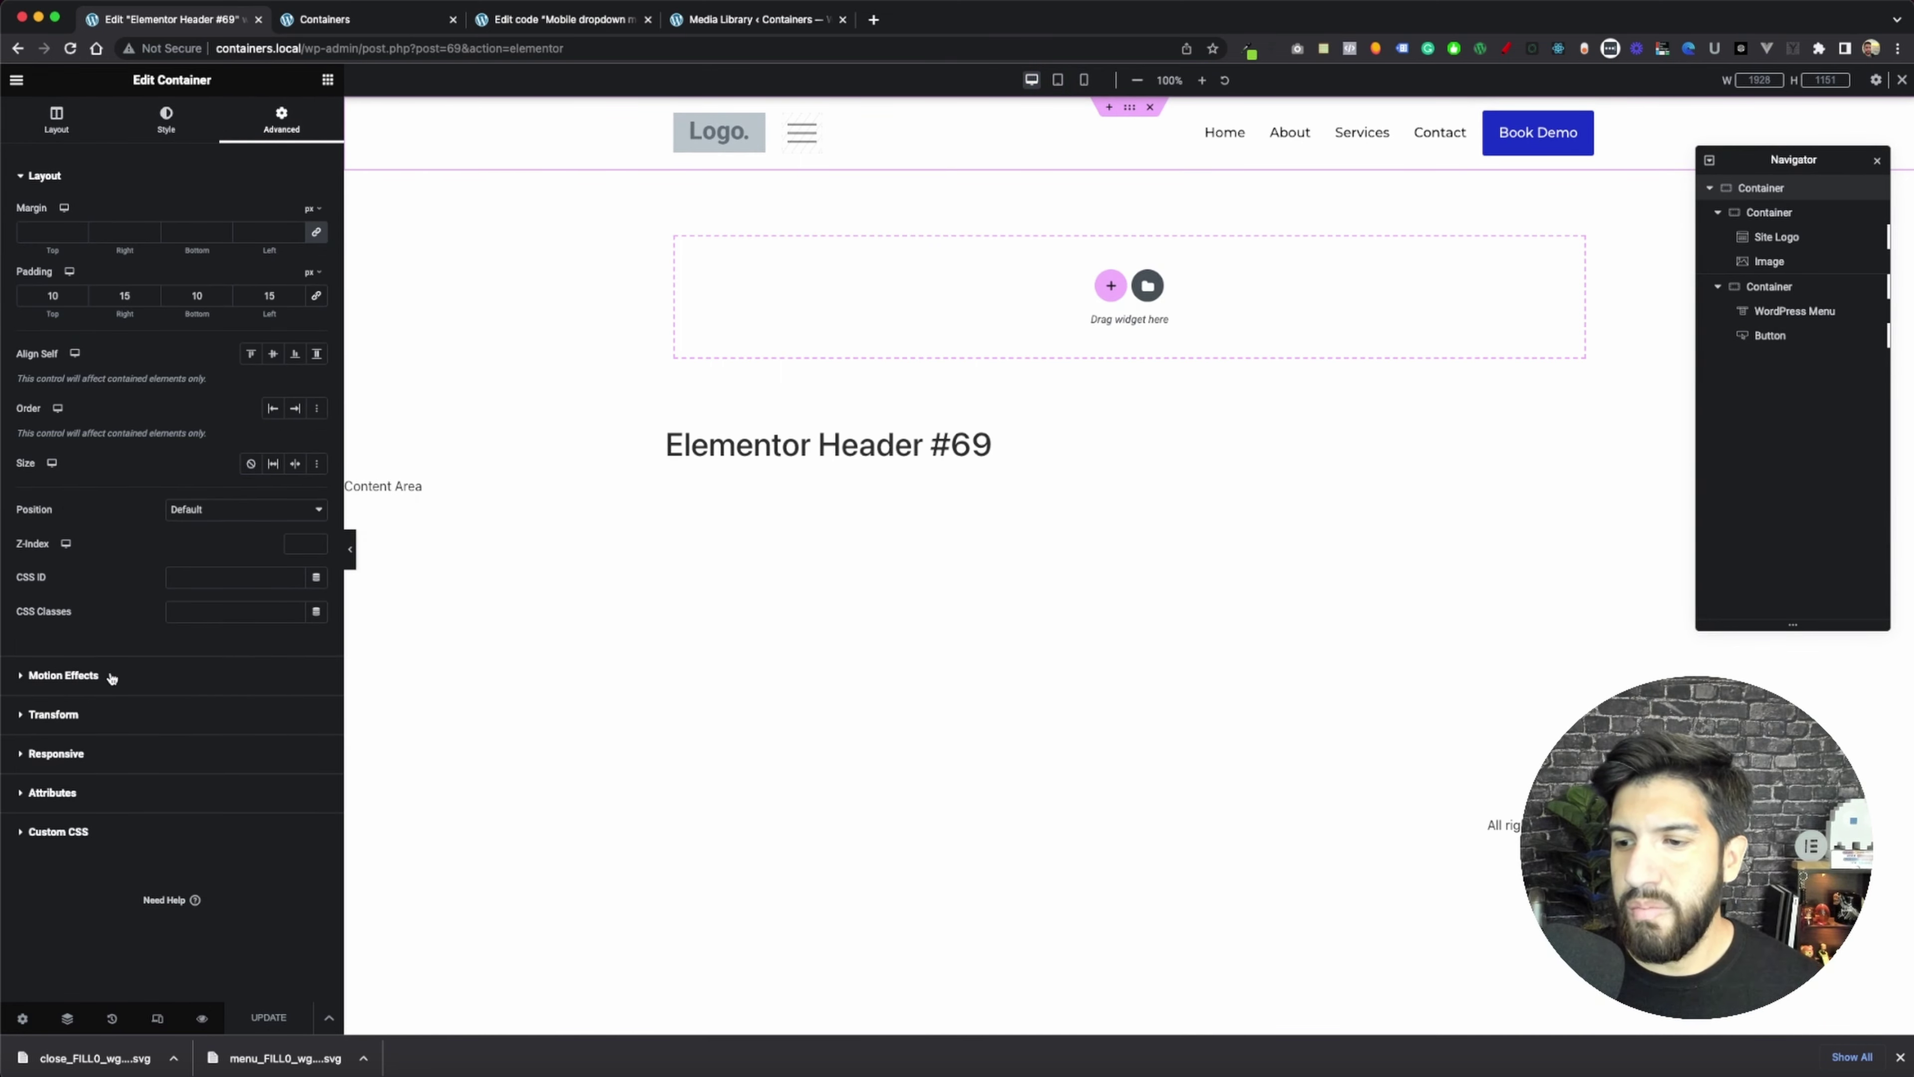
{"action": "left_click", "coordinate": [63, 674]}
{"action": "left_click", "coordinate": [235, 337]}
{"action": "left_click", "coordinate": [232, 335]}
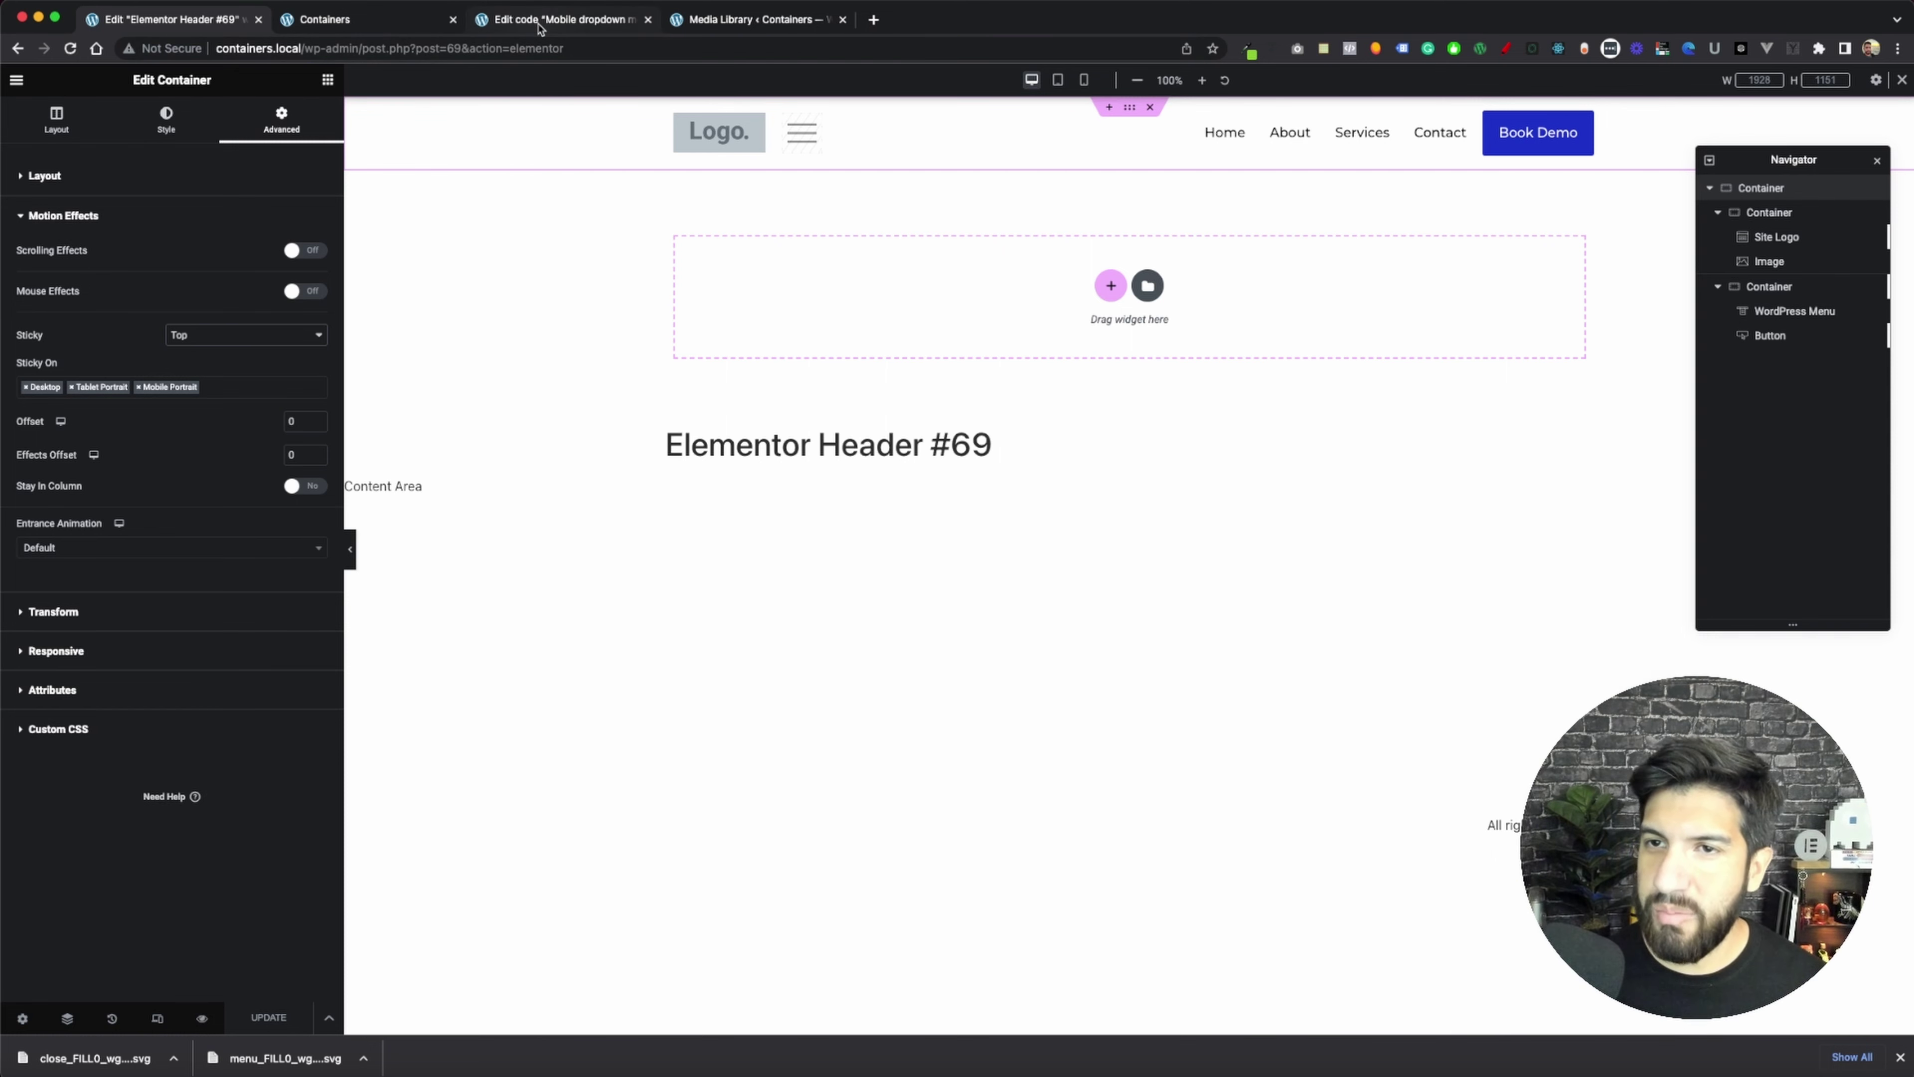
- Open the "Mobile dropdown menu" custom code and review its click and resize functions
{"action": "left_click", "coordinate": [580, 23]}
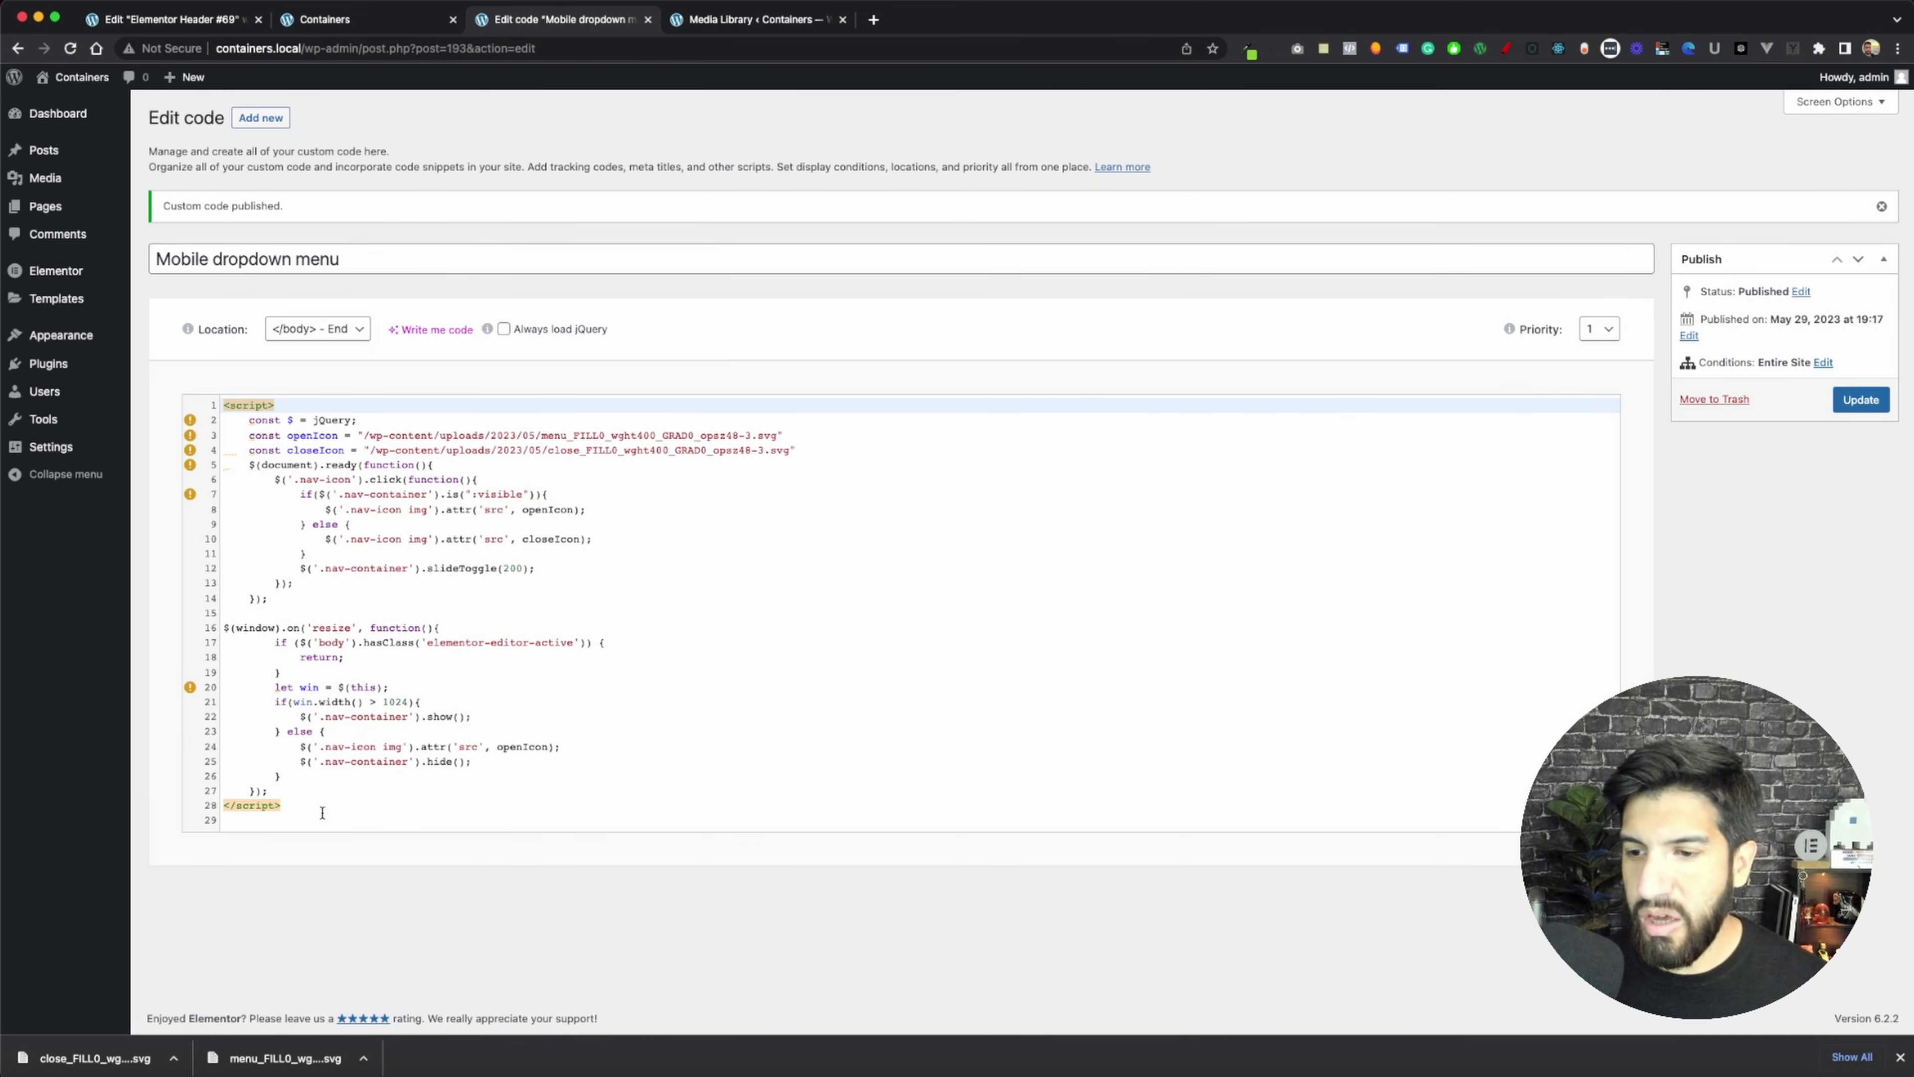
{"action": "left_click_drag", "start_coordinate": [322, 812], "coordinate": [486, 486]}
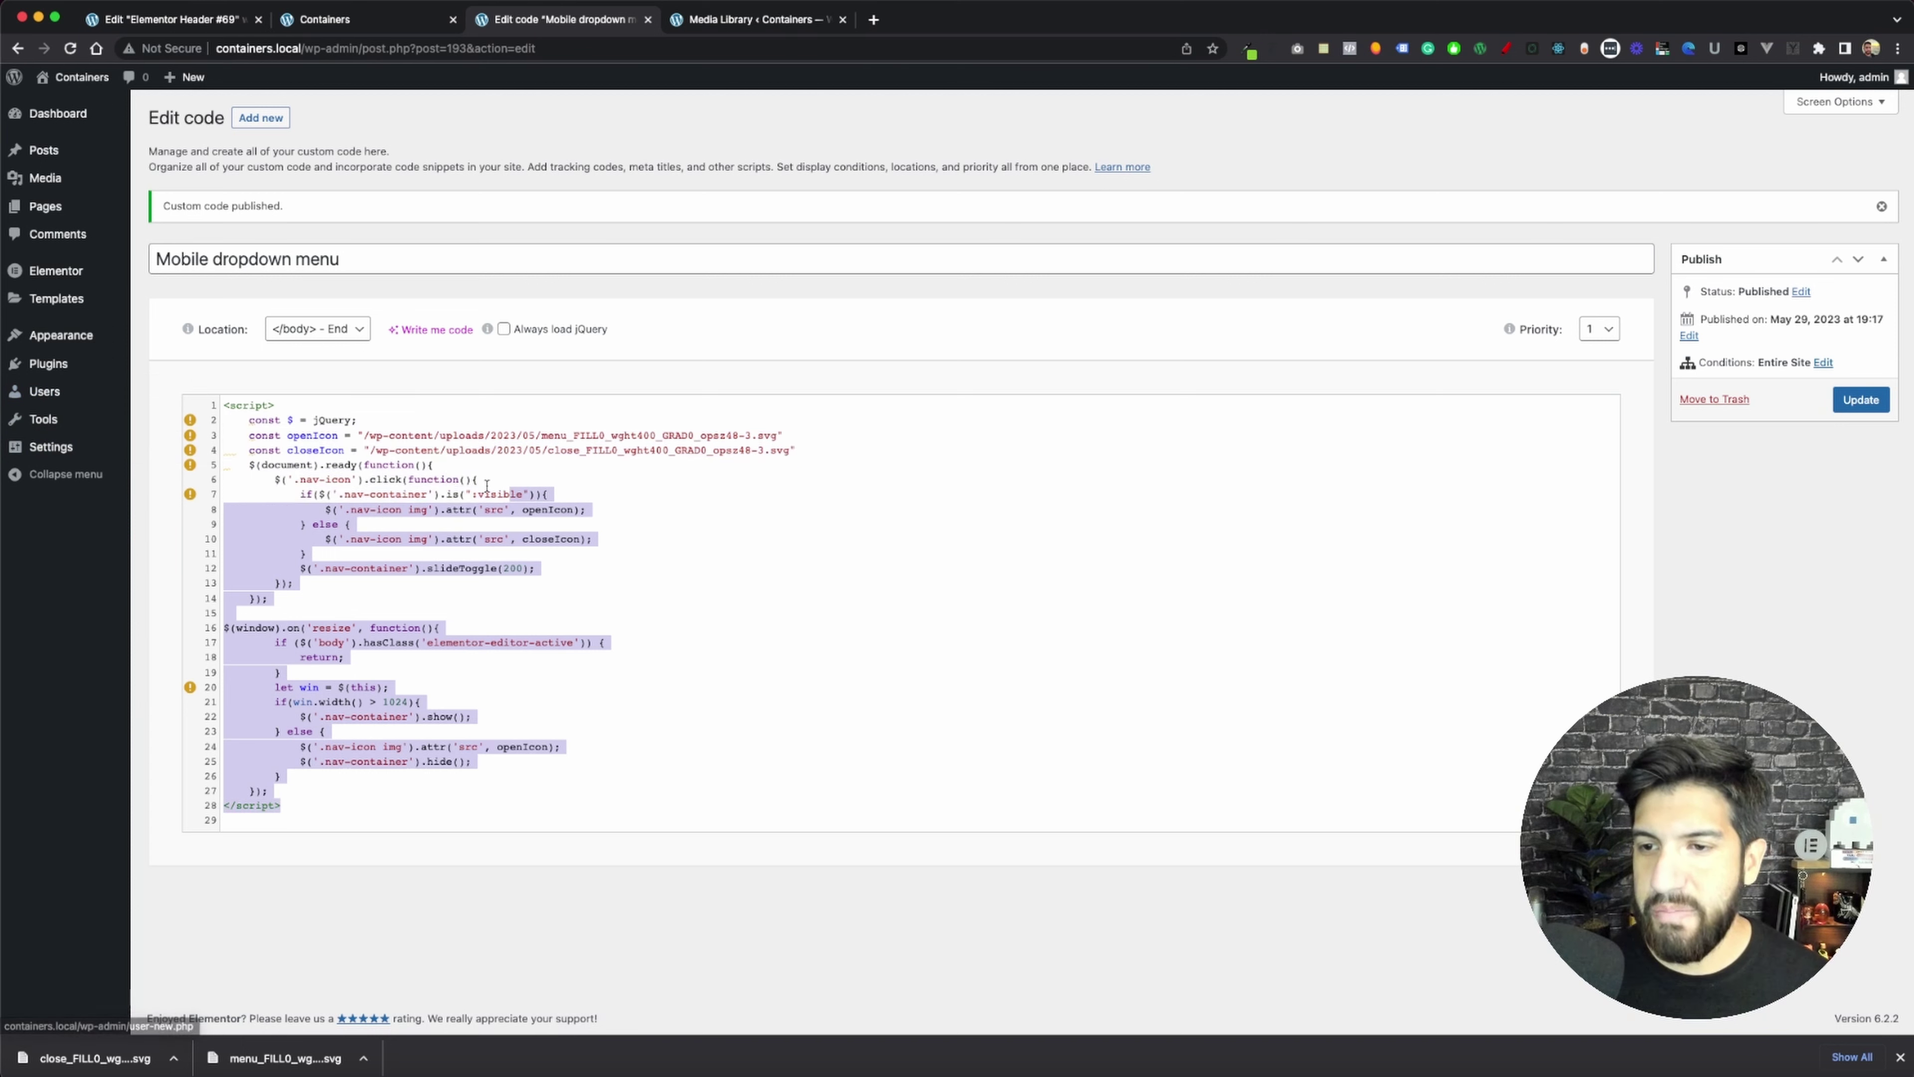
{"action": "left_click", "coordinate": [804, 598]}
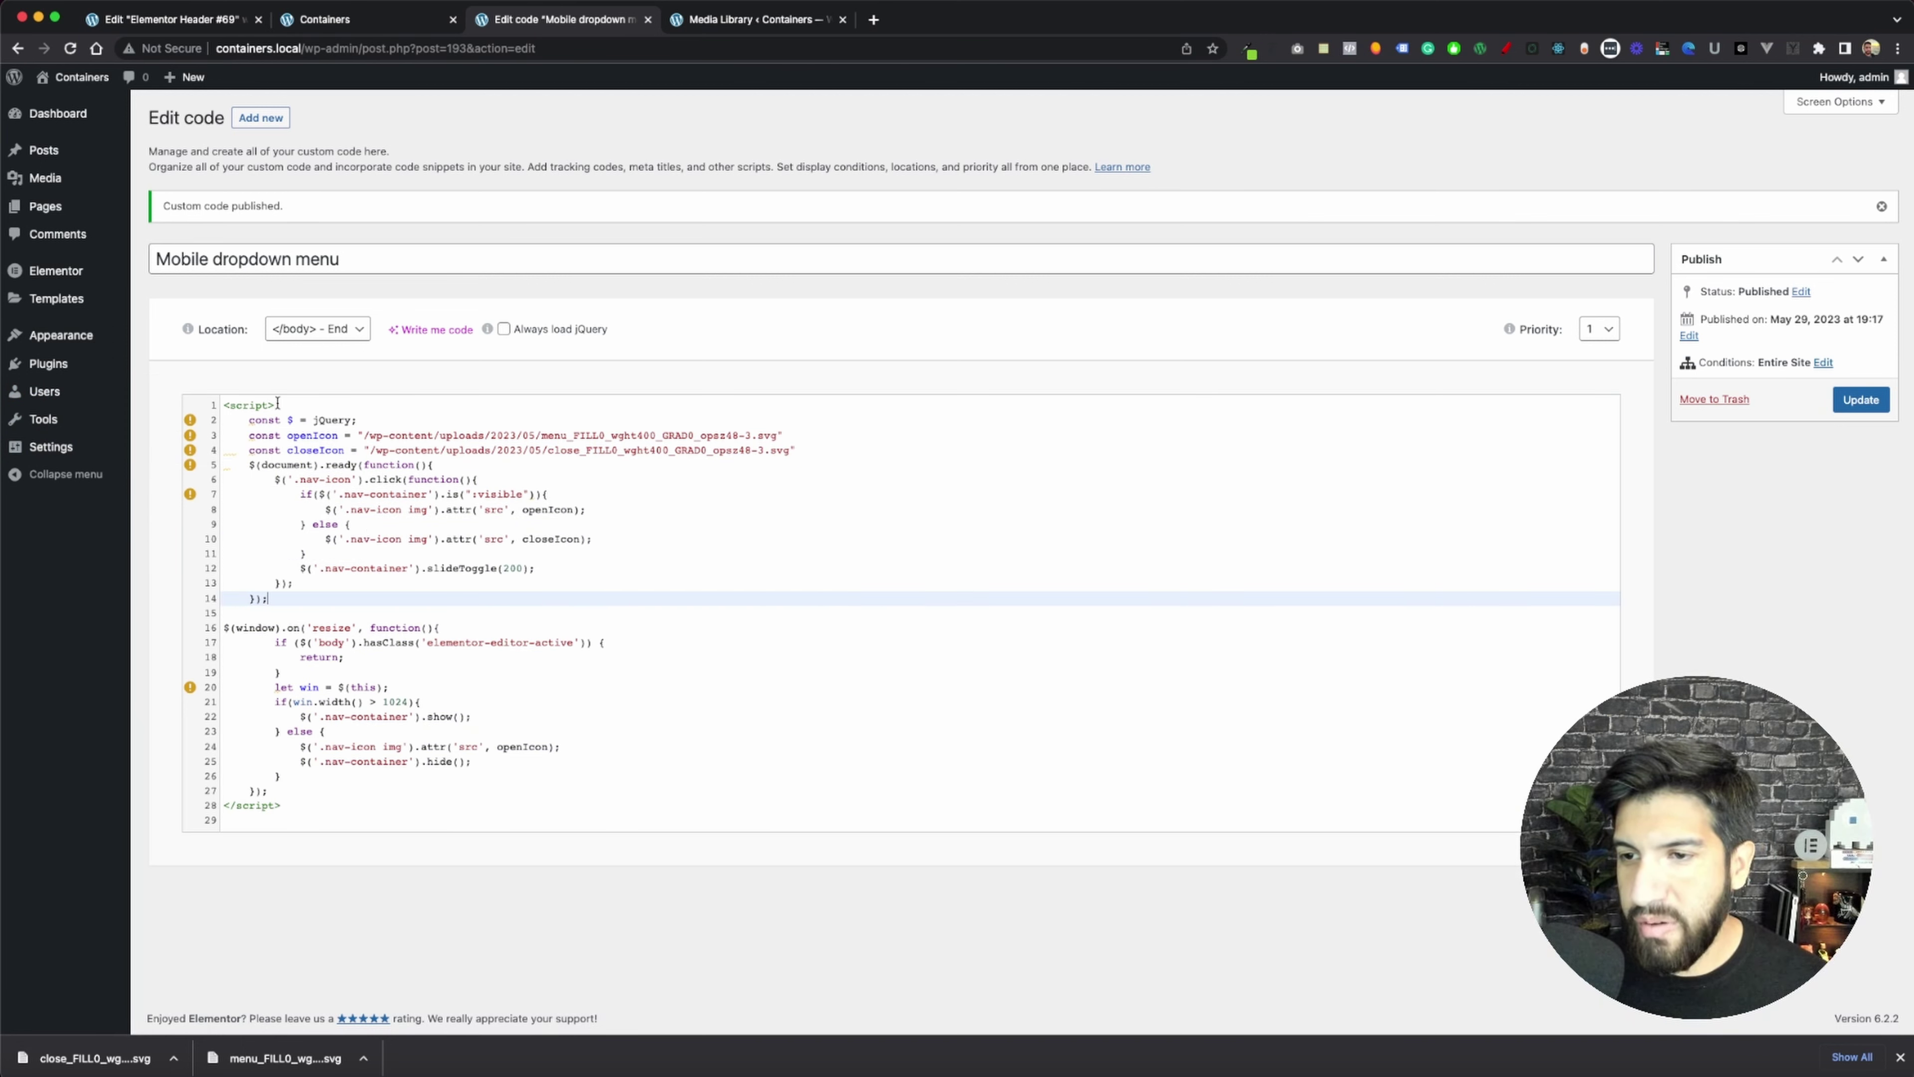
- Review the snippet's script tags, the $ = jQuery alias and the document-ready function in the "Mobile dropdown menu" code
{"action": "triple_click", "coordinate": [296, 405]}
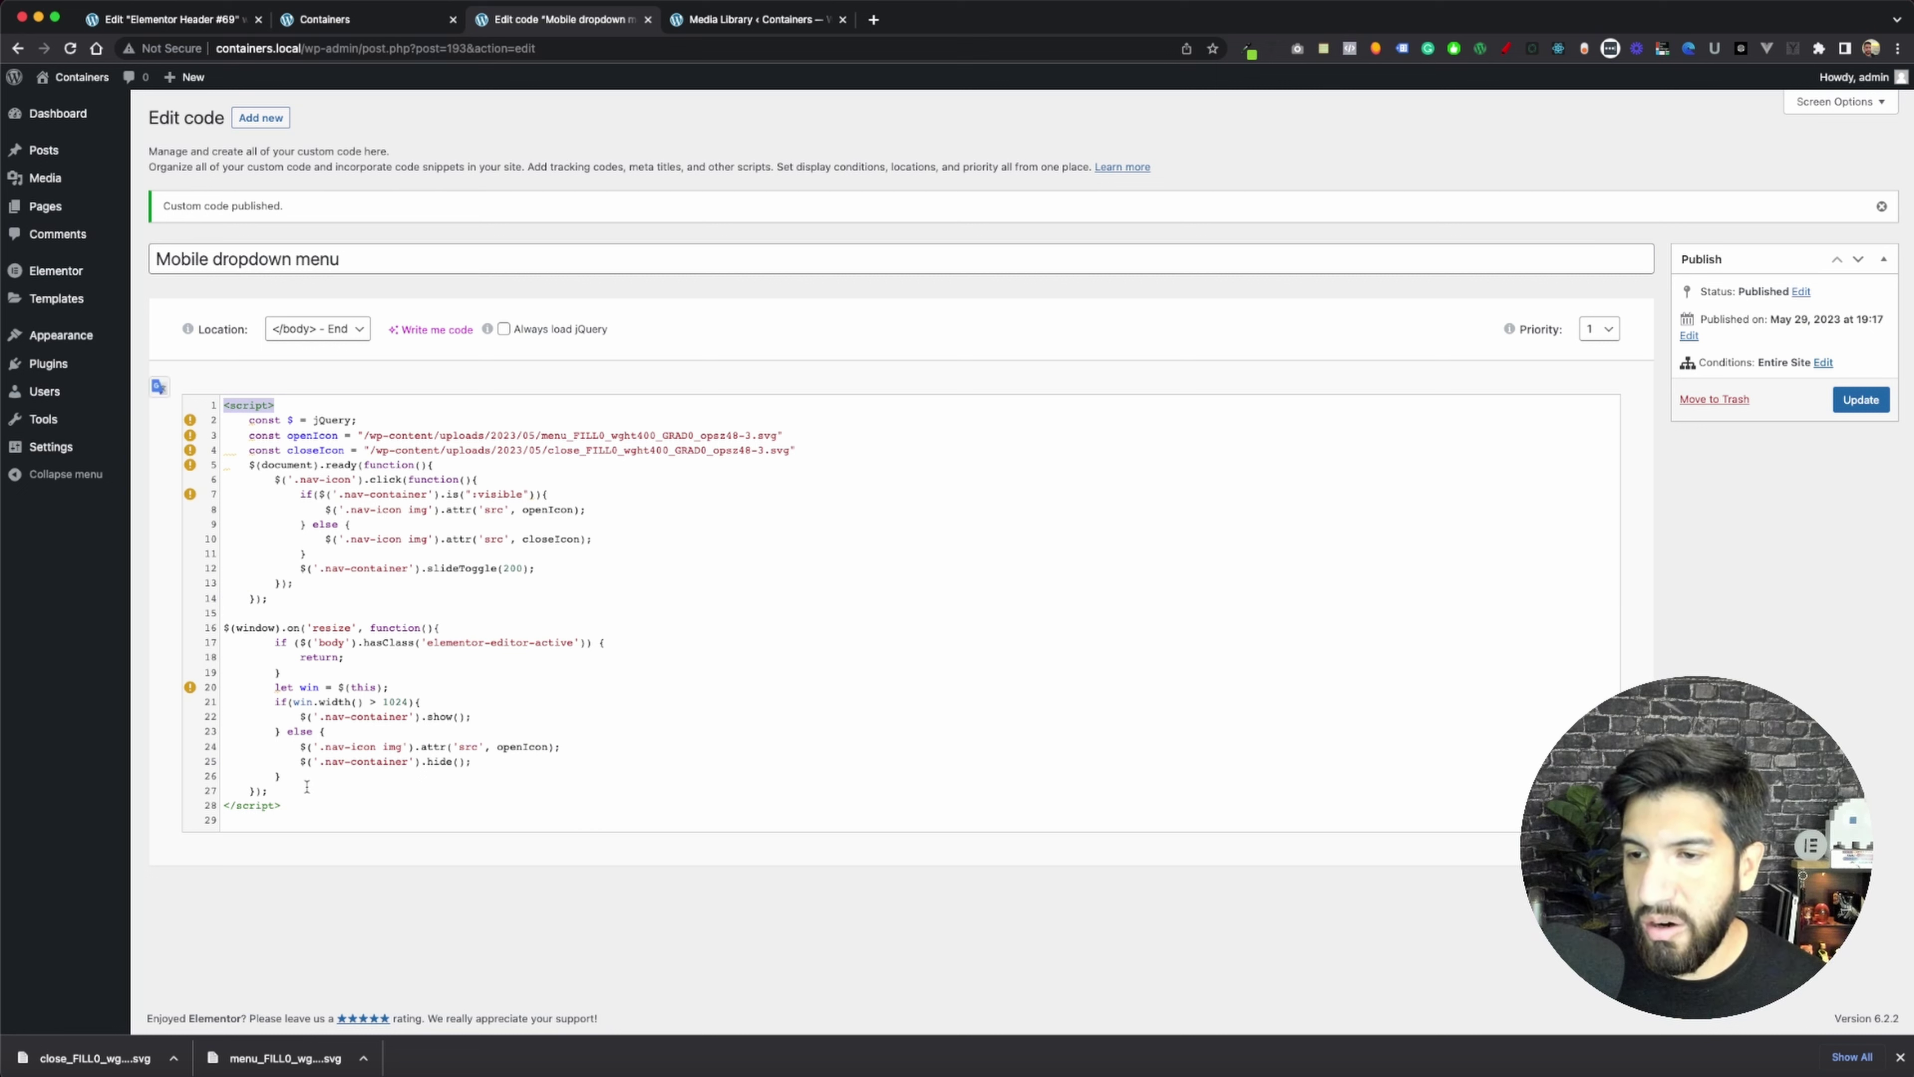
{"action": "left_click_drag", "start_coordinate": [324, 787], "coordinate": [227, 422]}
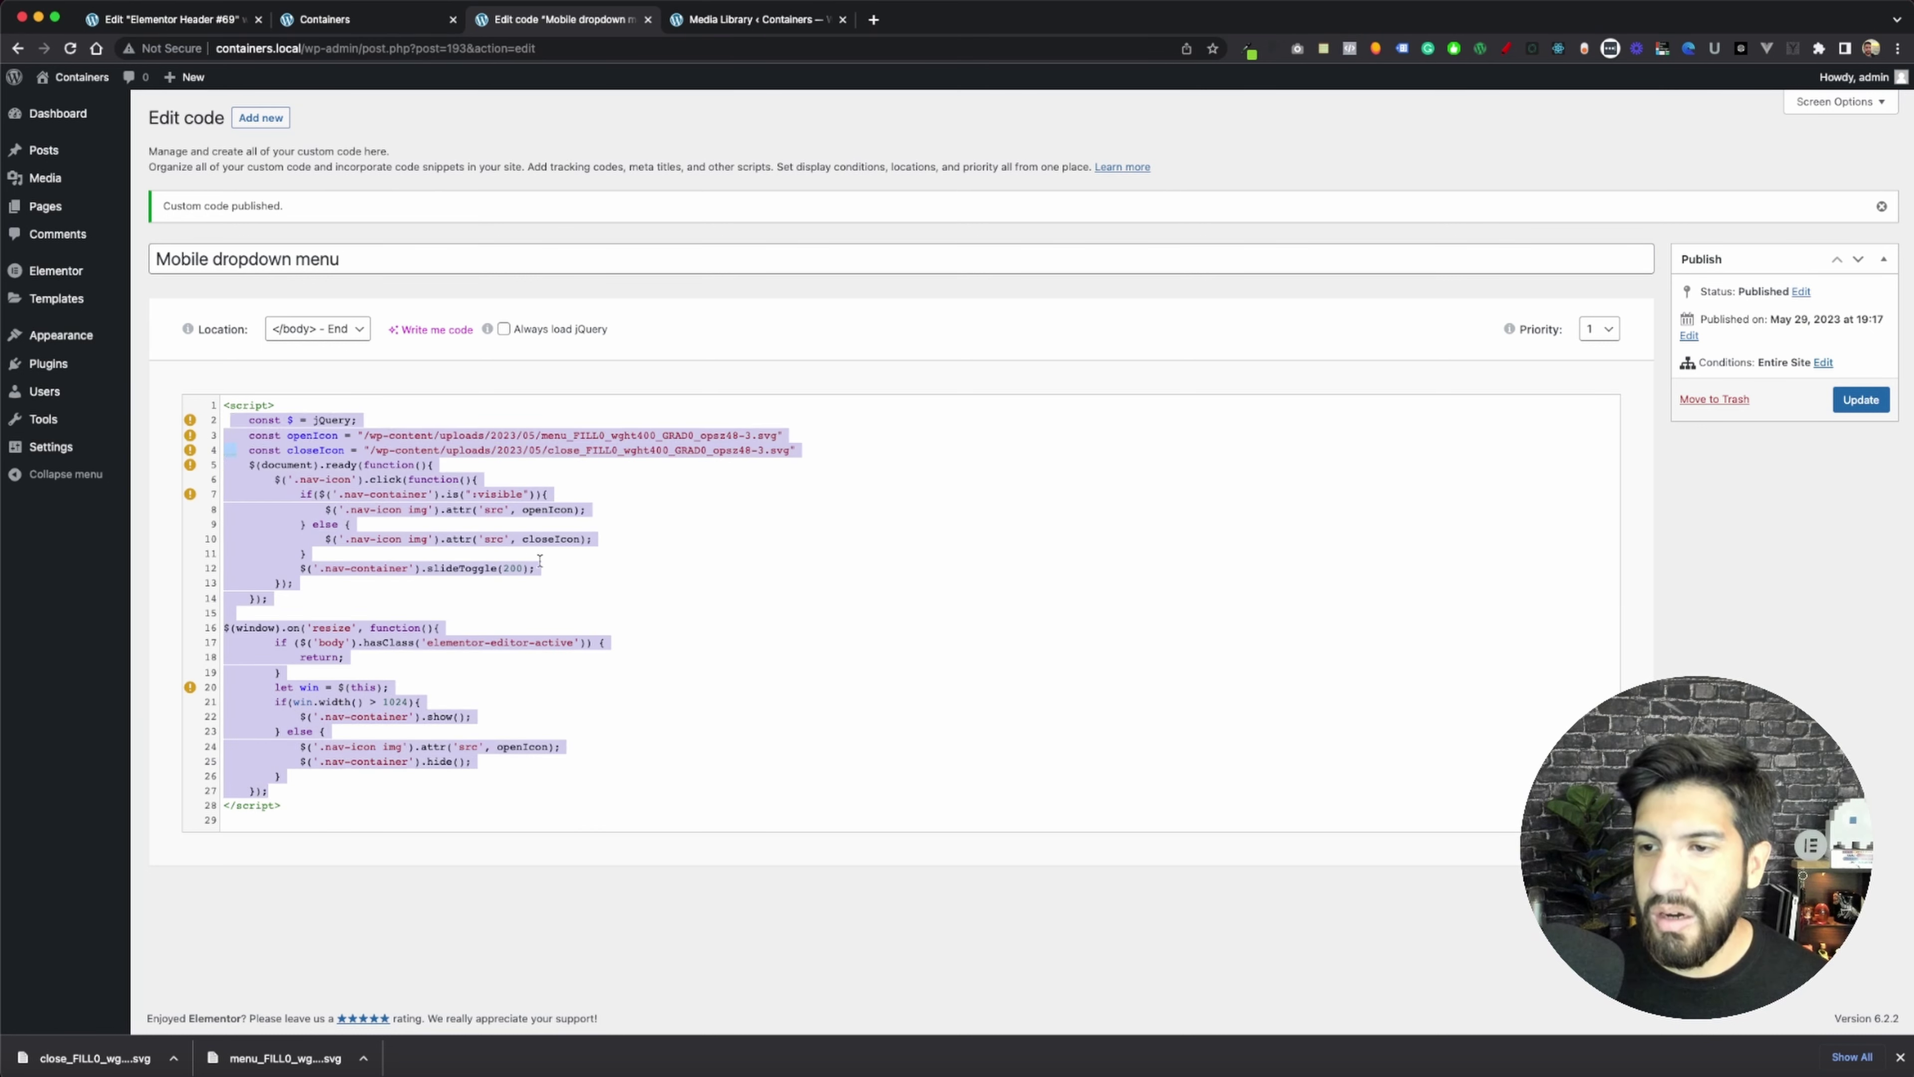
{"action": "left_click", "coordinate": [305, 553]}
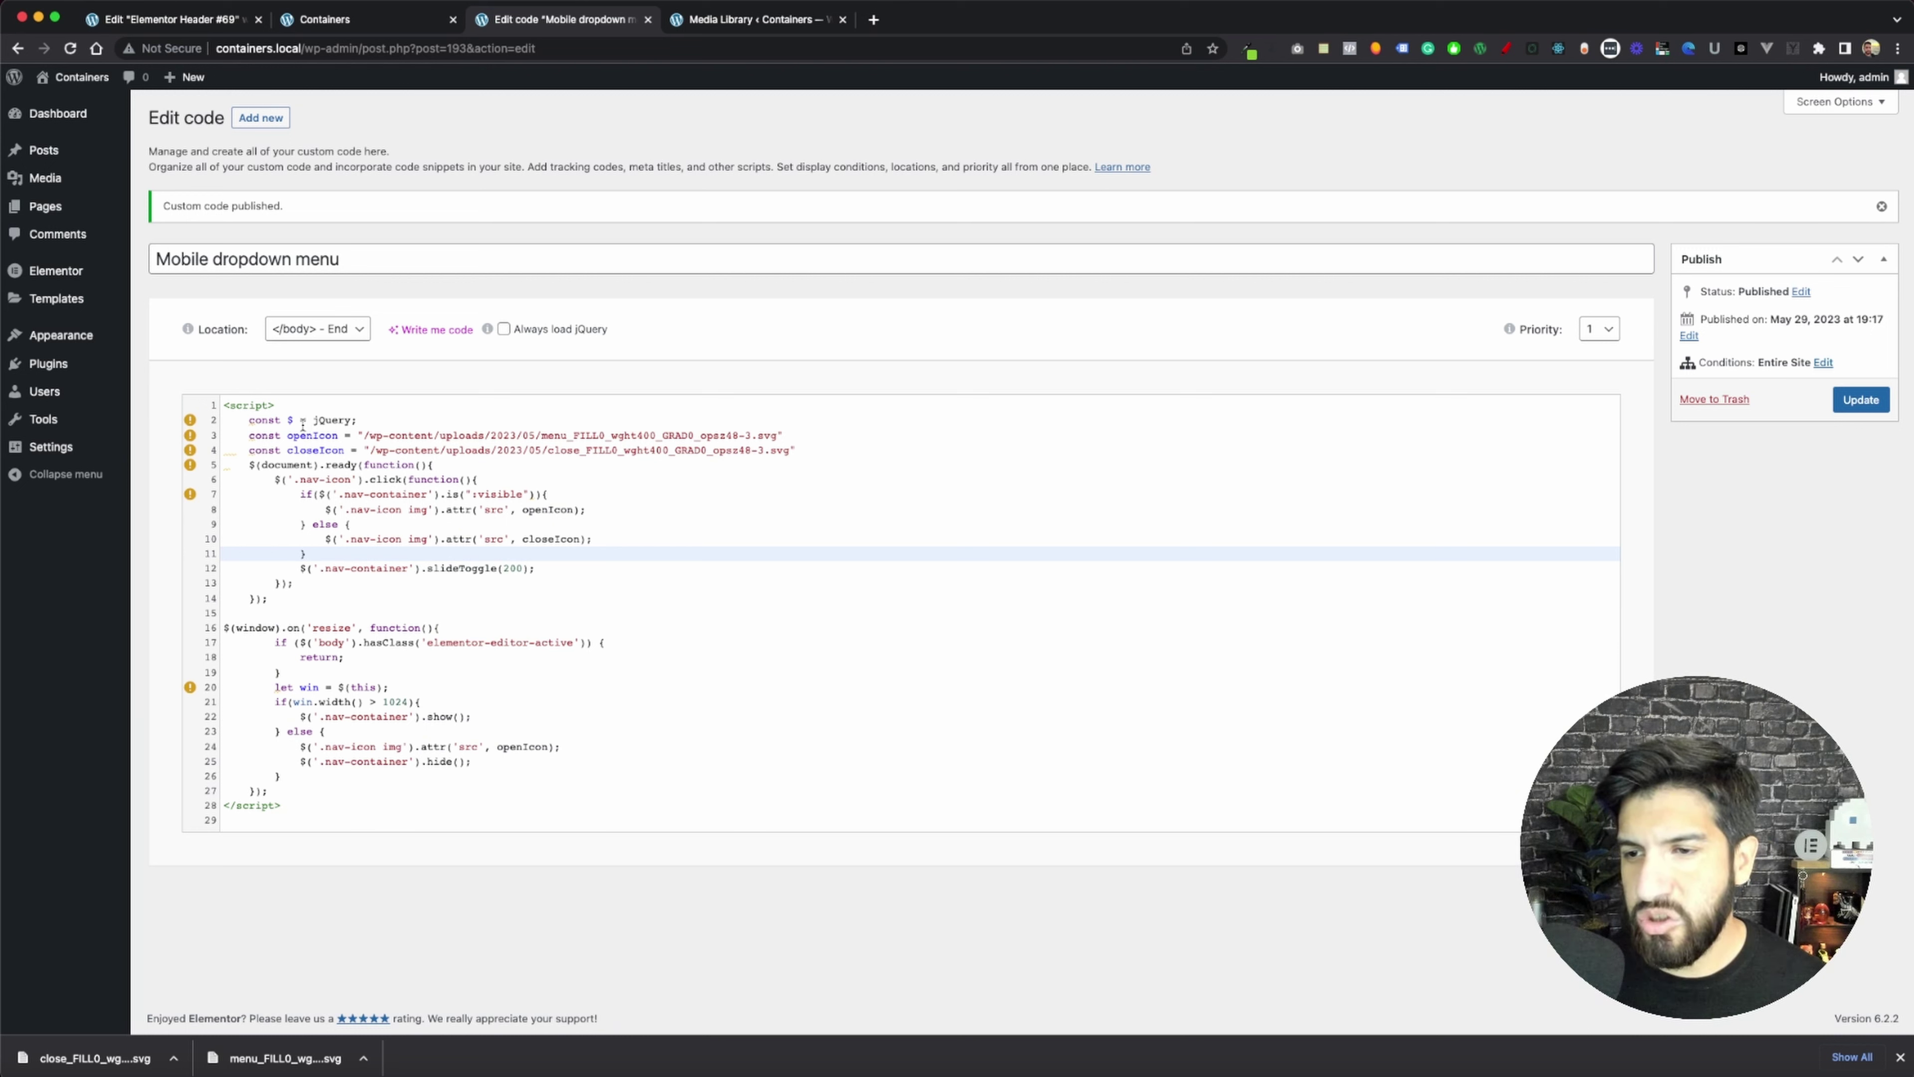
{"action": "left_click_drag", "start_coordinate": [311, 421], "coordinate": [339, 421]}
{"action": "left_click", "coordinate": [354, 421]}
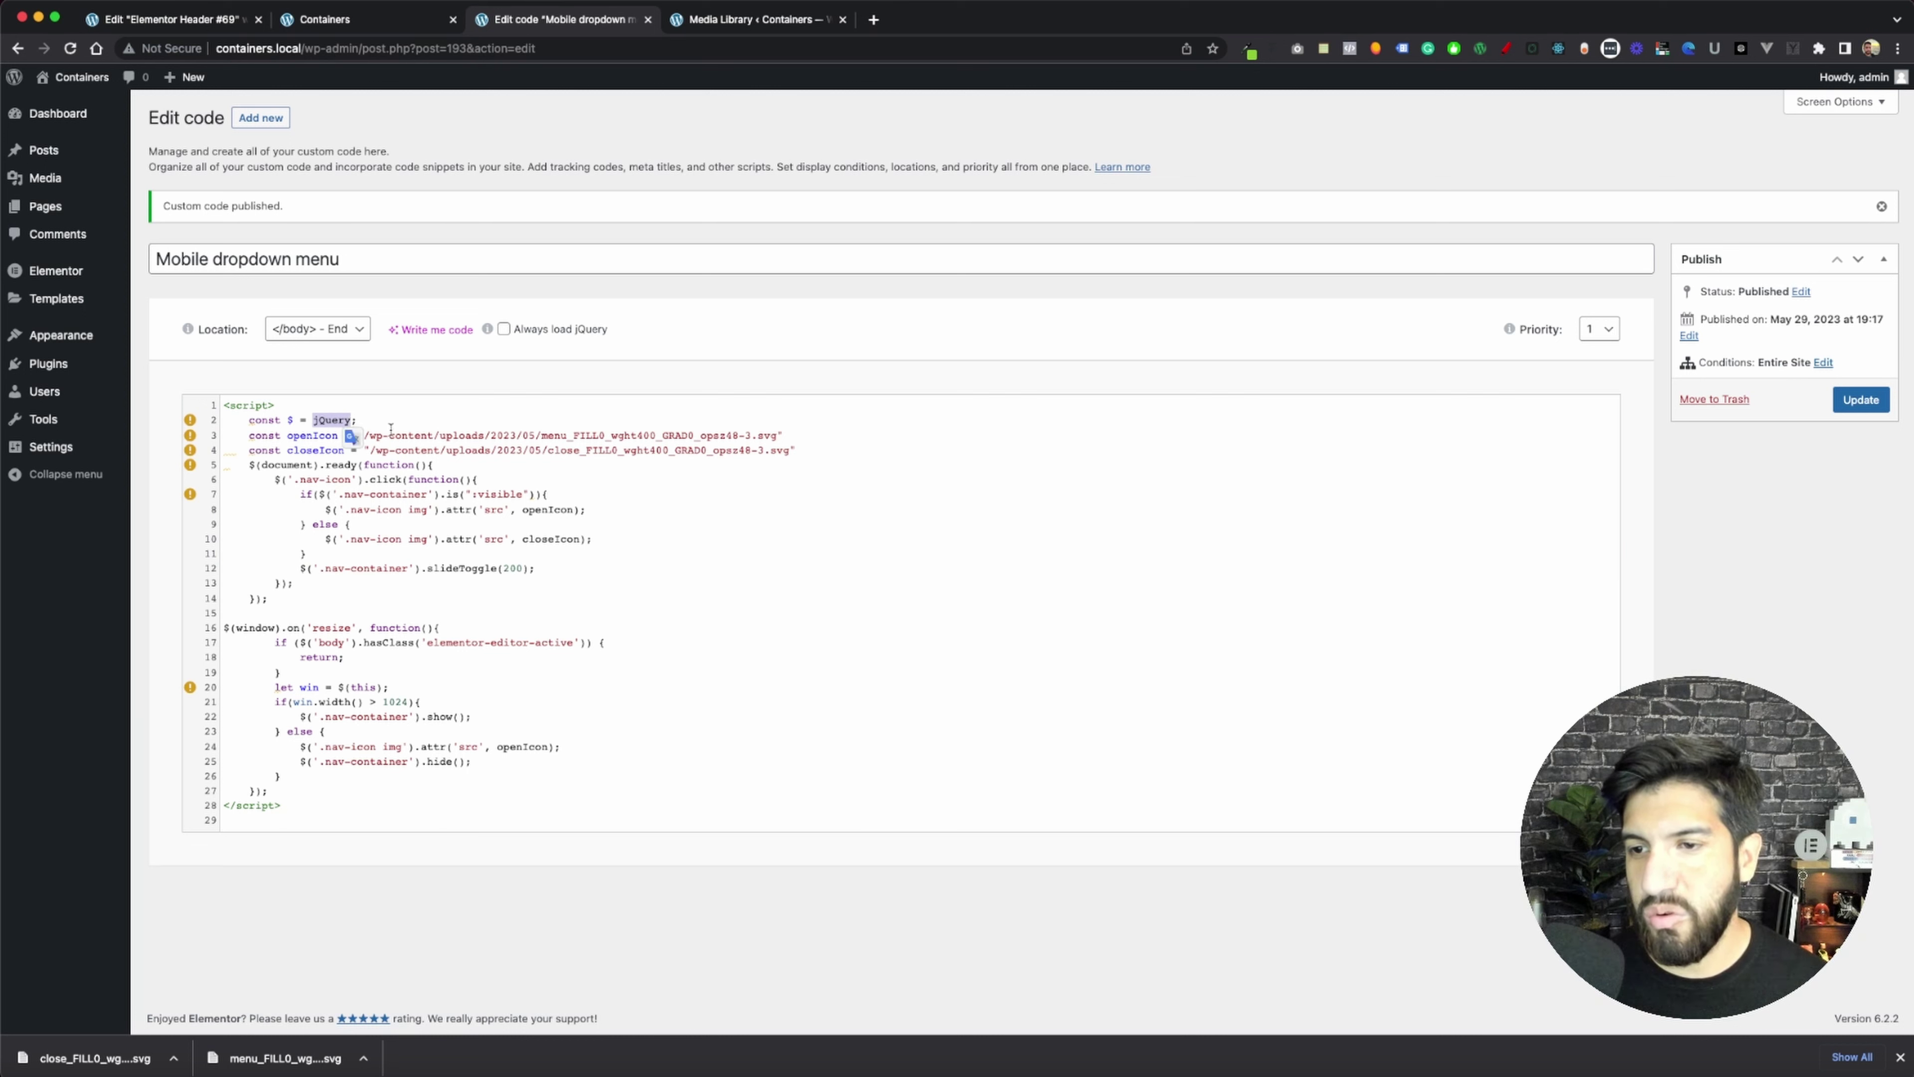
{"action": "double_click", "coordinate": [289, 421]}
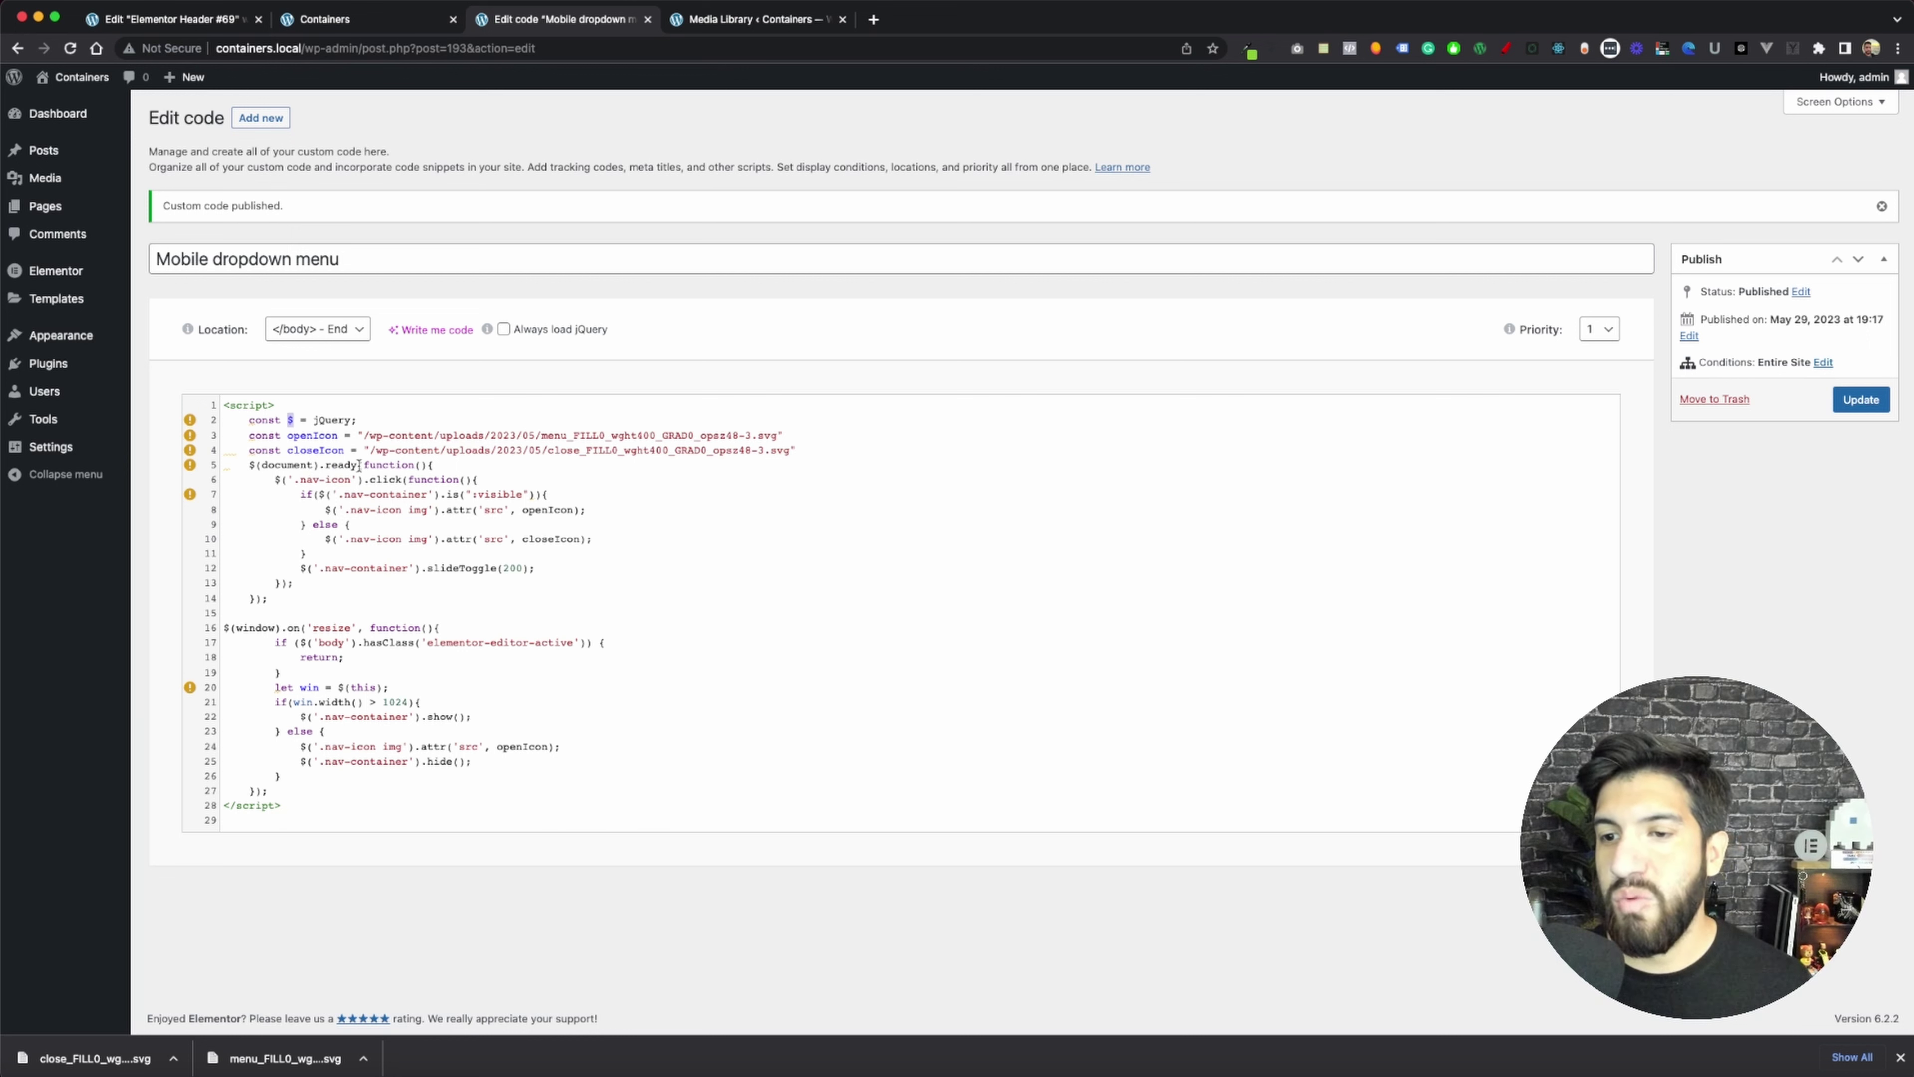
{"action": "left_click_drag", "start_coordinate": [367, 465], "coordinate": [448, 594]}
{"action": "left_click", "coordinate": [506, 591]}
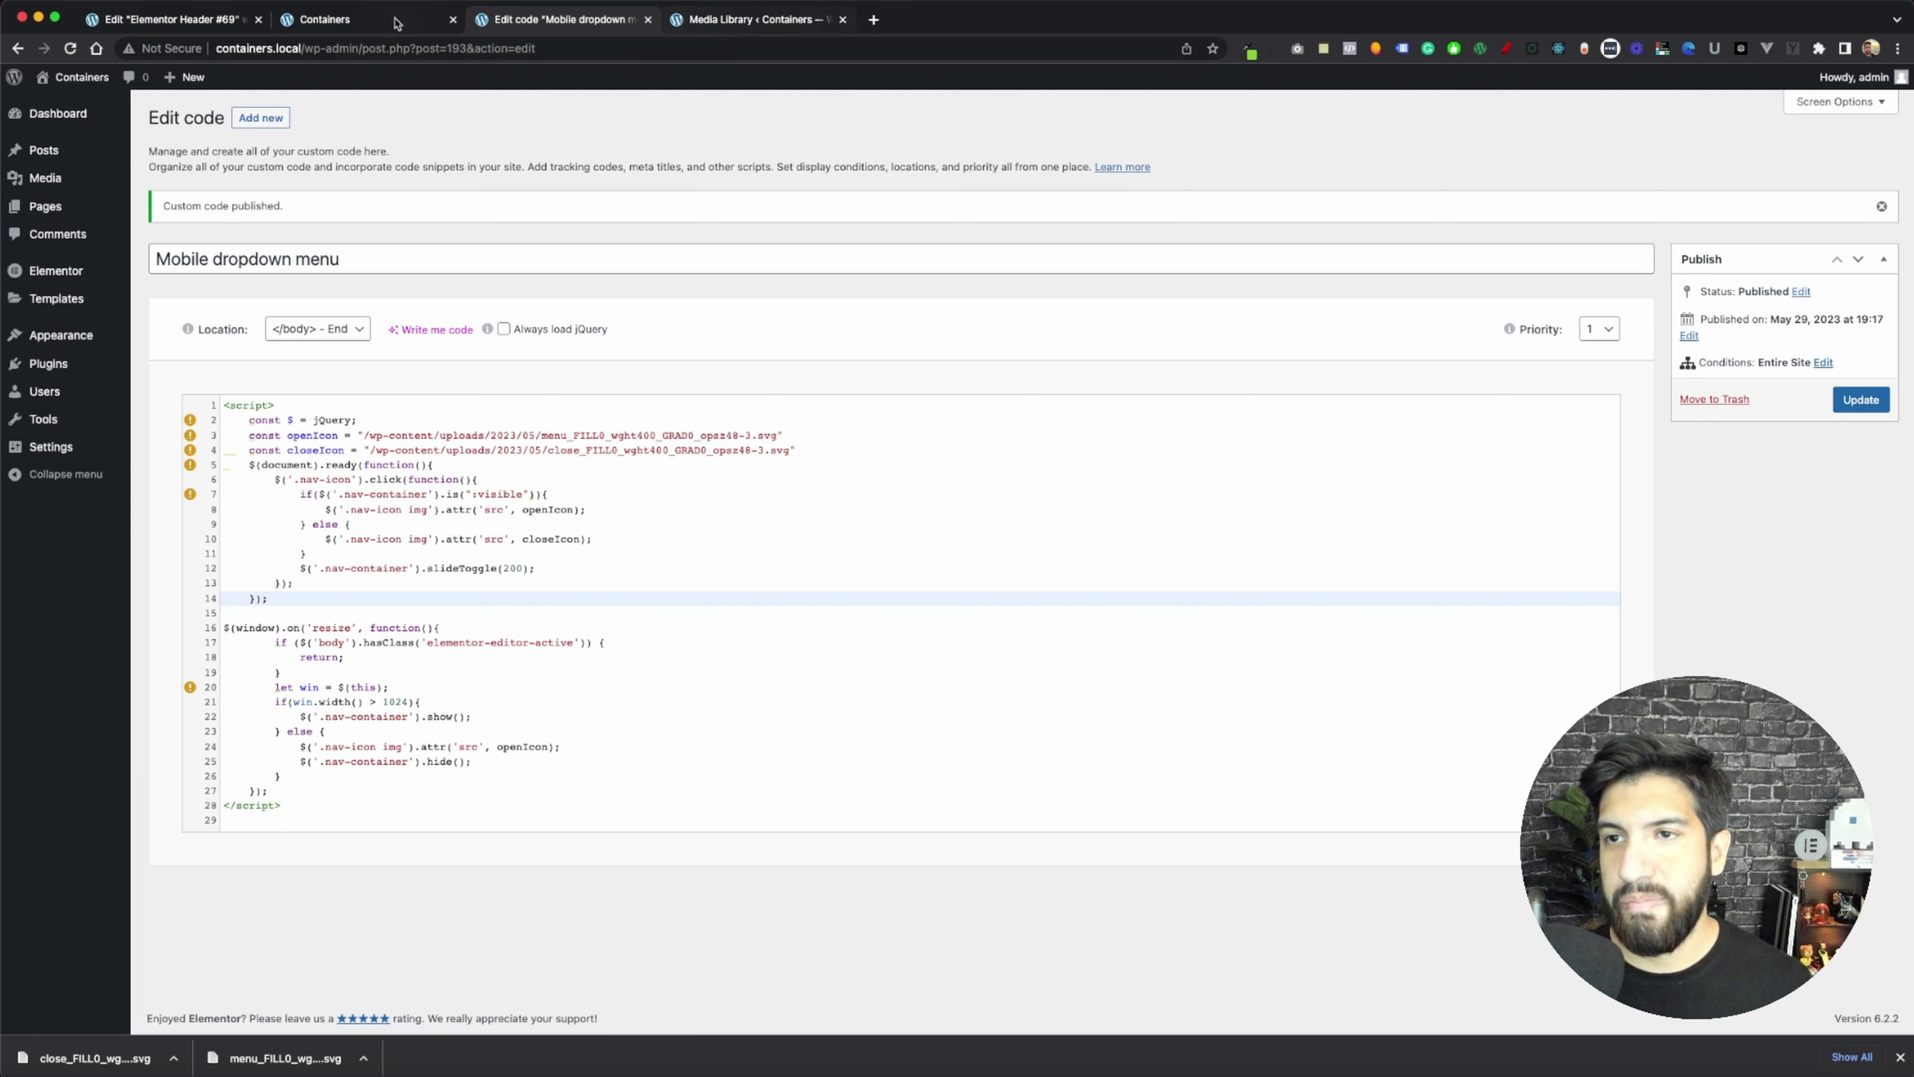
- Toggle the hamburger menu in the home page's mobile preview, checking it against the header editor and the custom code
{"action": "left_click", "coordinate": [411, 21]}
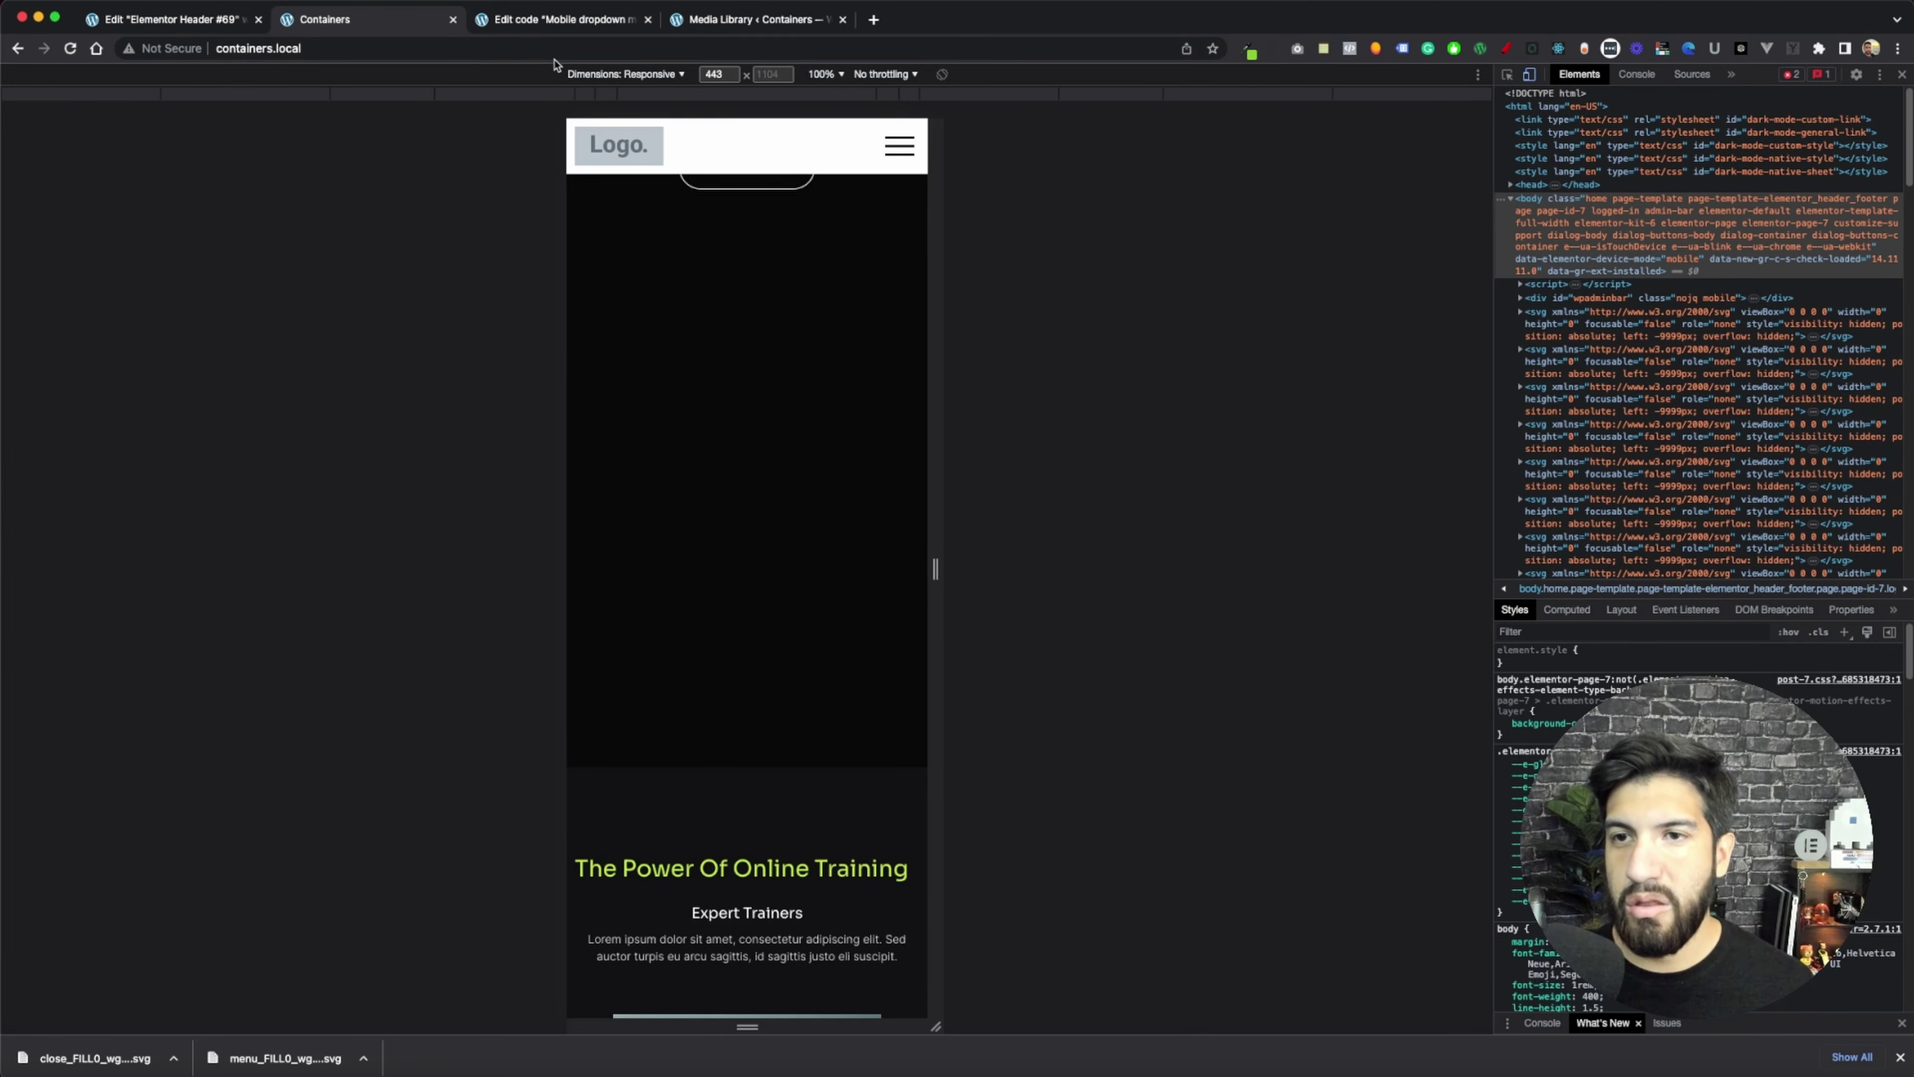
{"action": "left_click", "coordinate": [561, 20]}
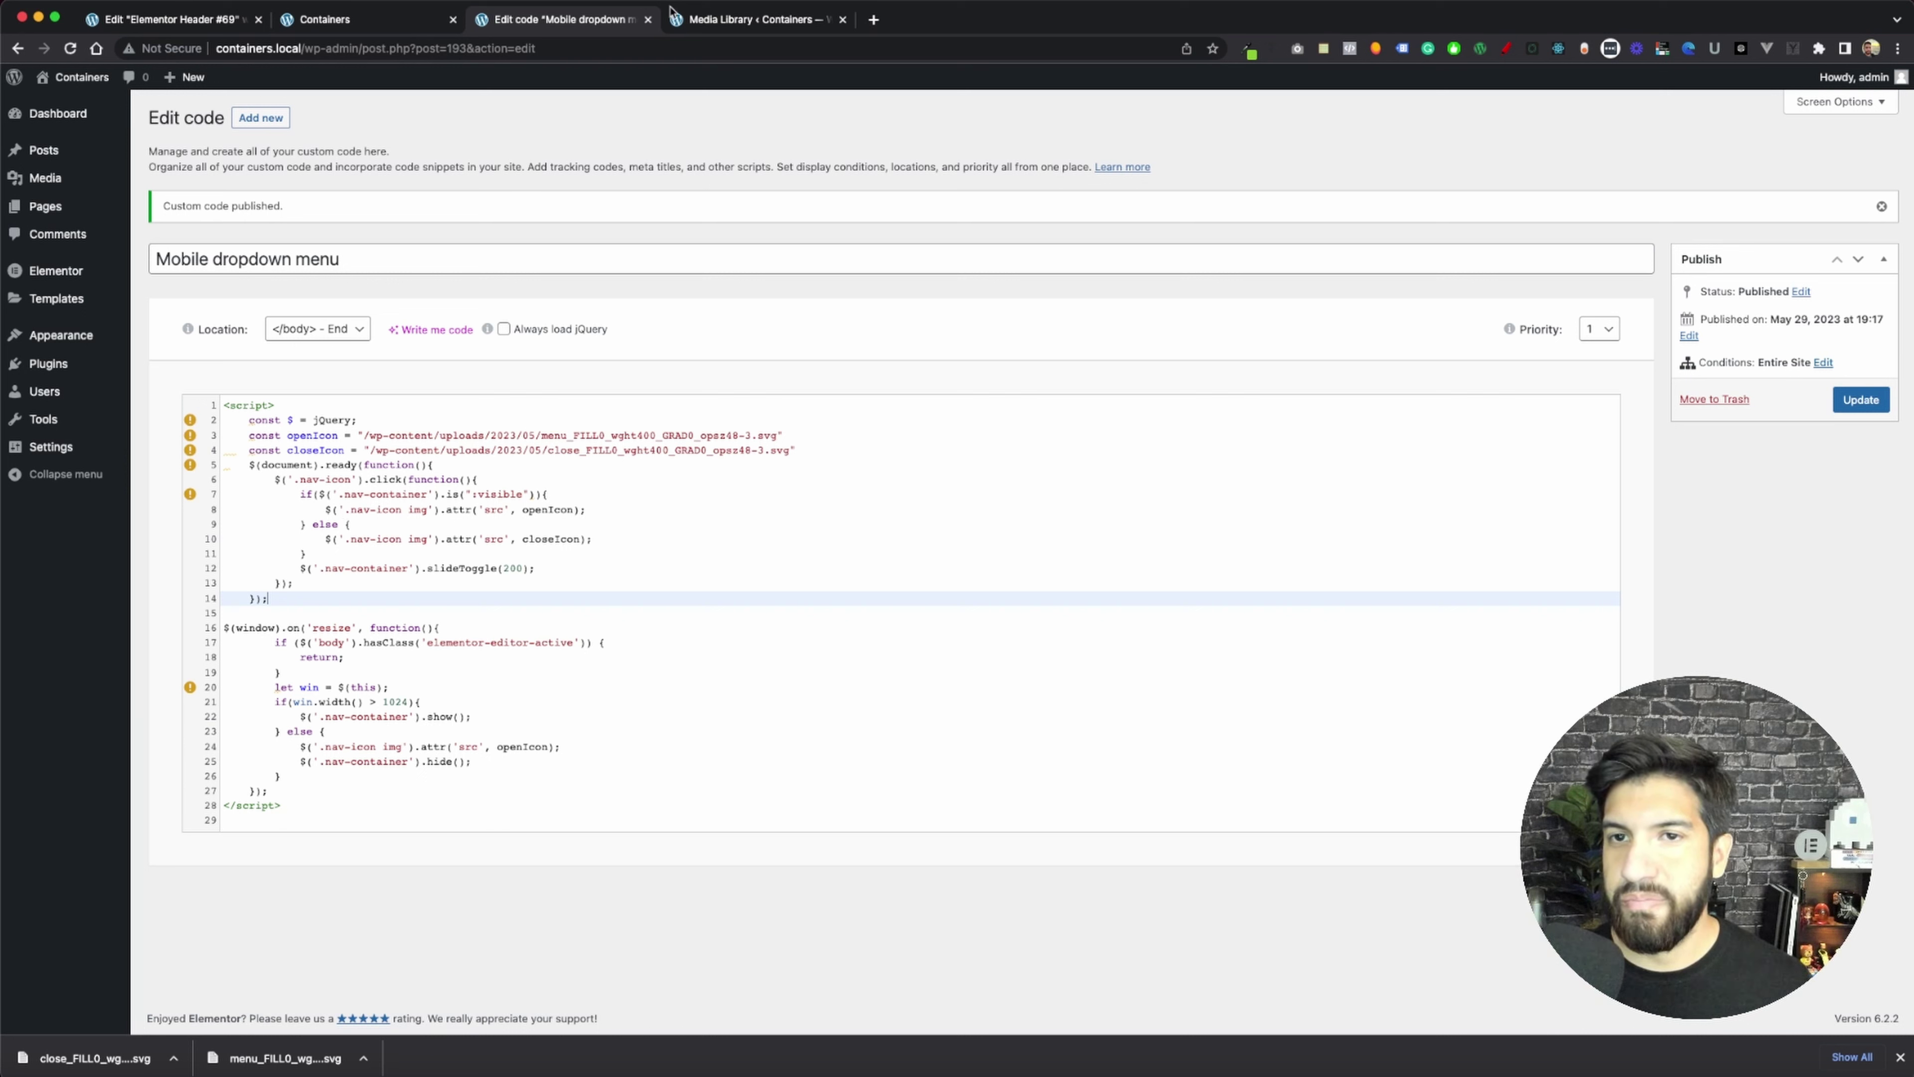
{"action": "left_click", "coordinate": [708, 16]}
{"action": "left_click", "coordinate": [356, 22]}
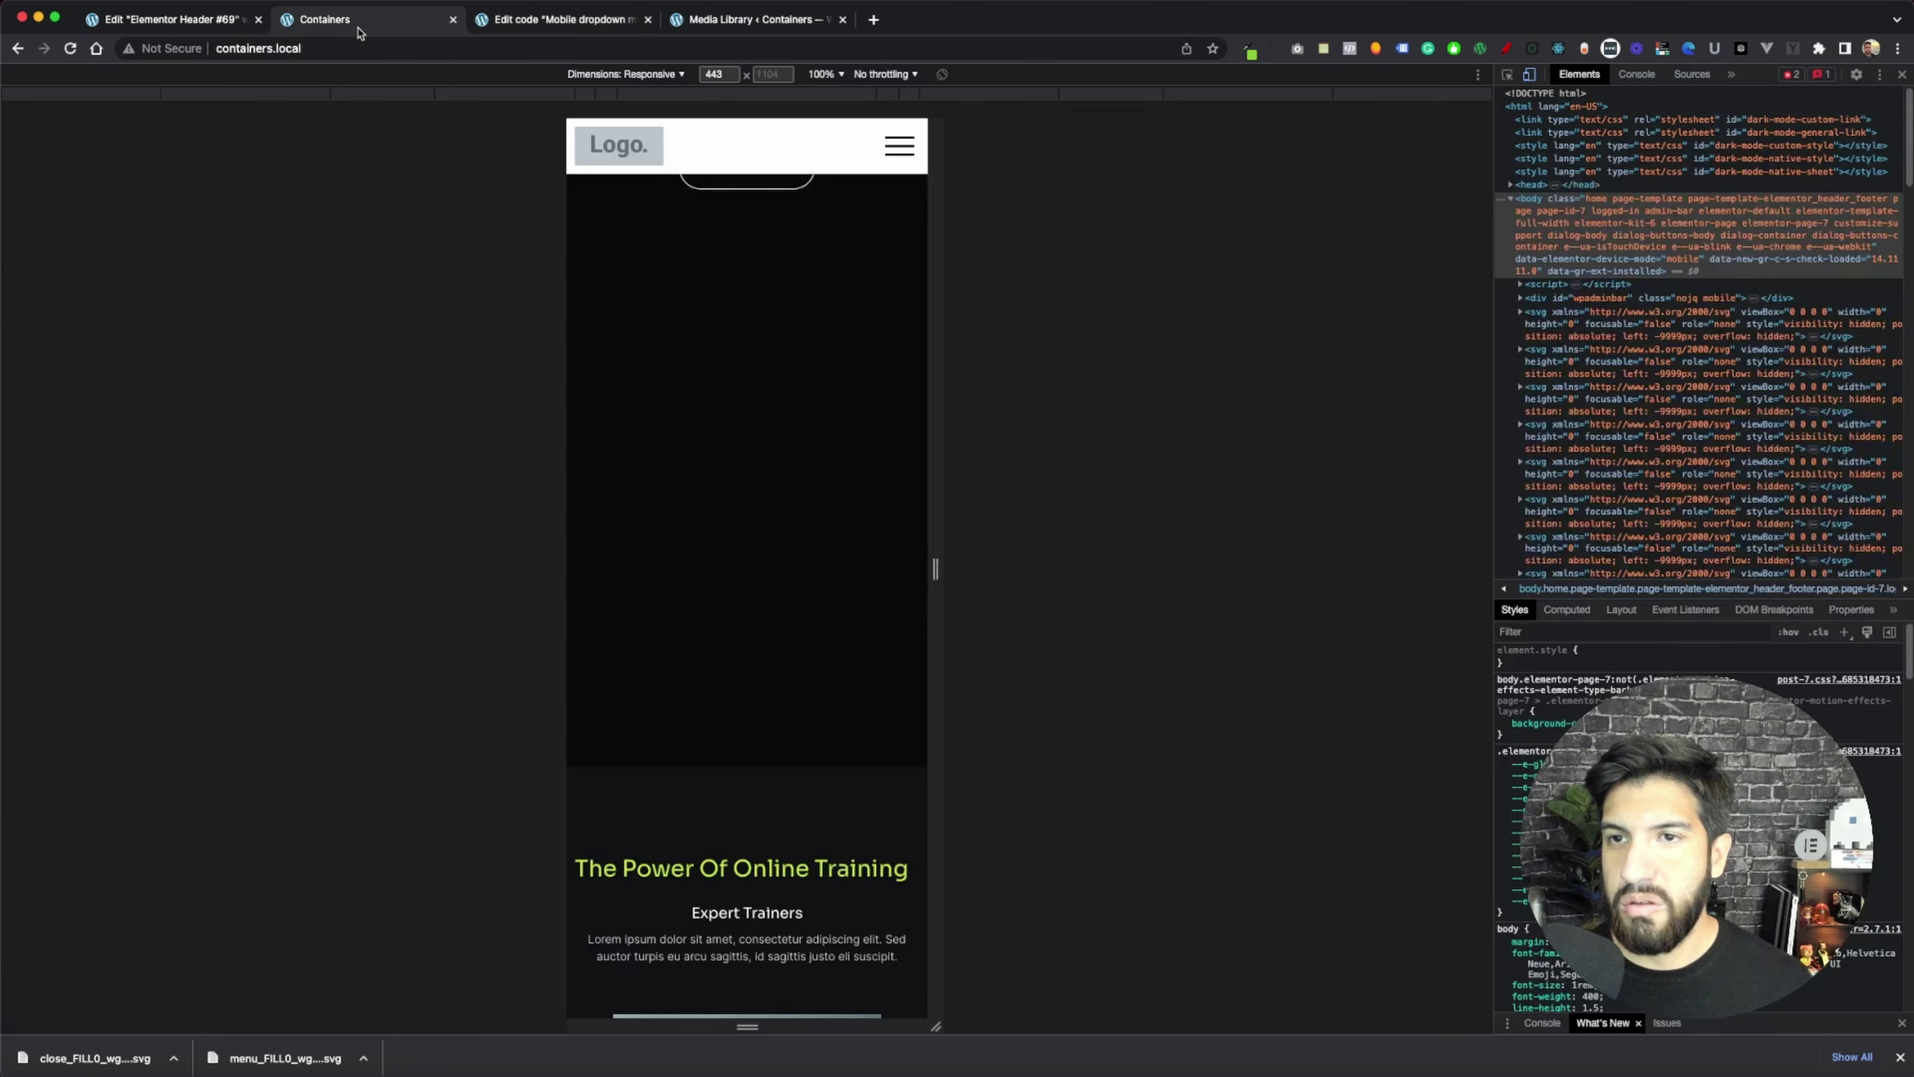
{"action": "left_click", "coordinate": [901, 143]}
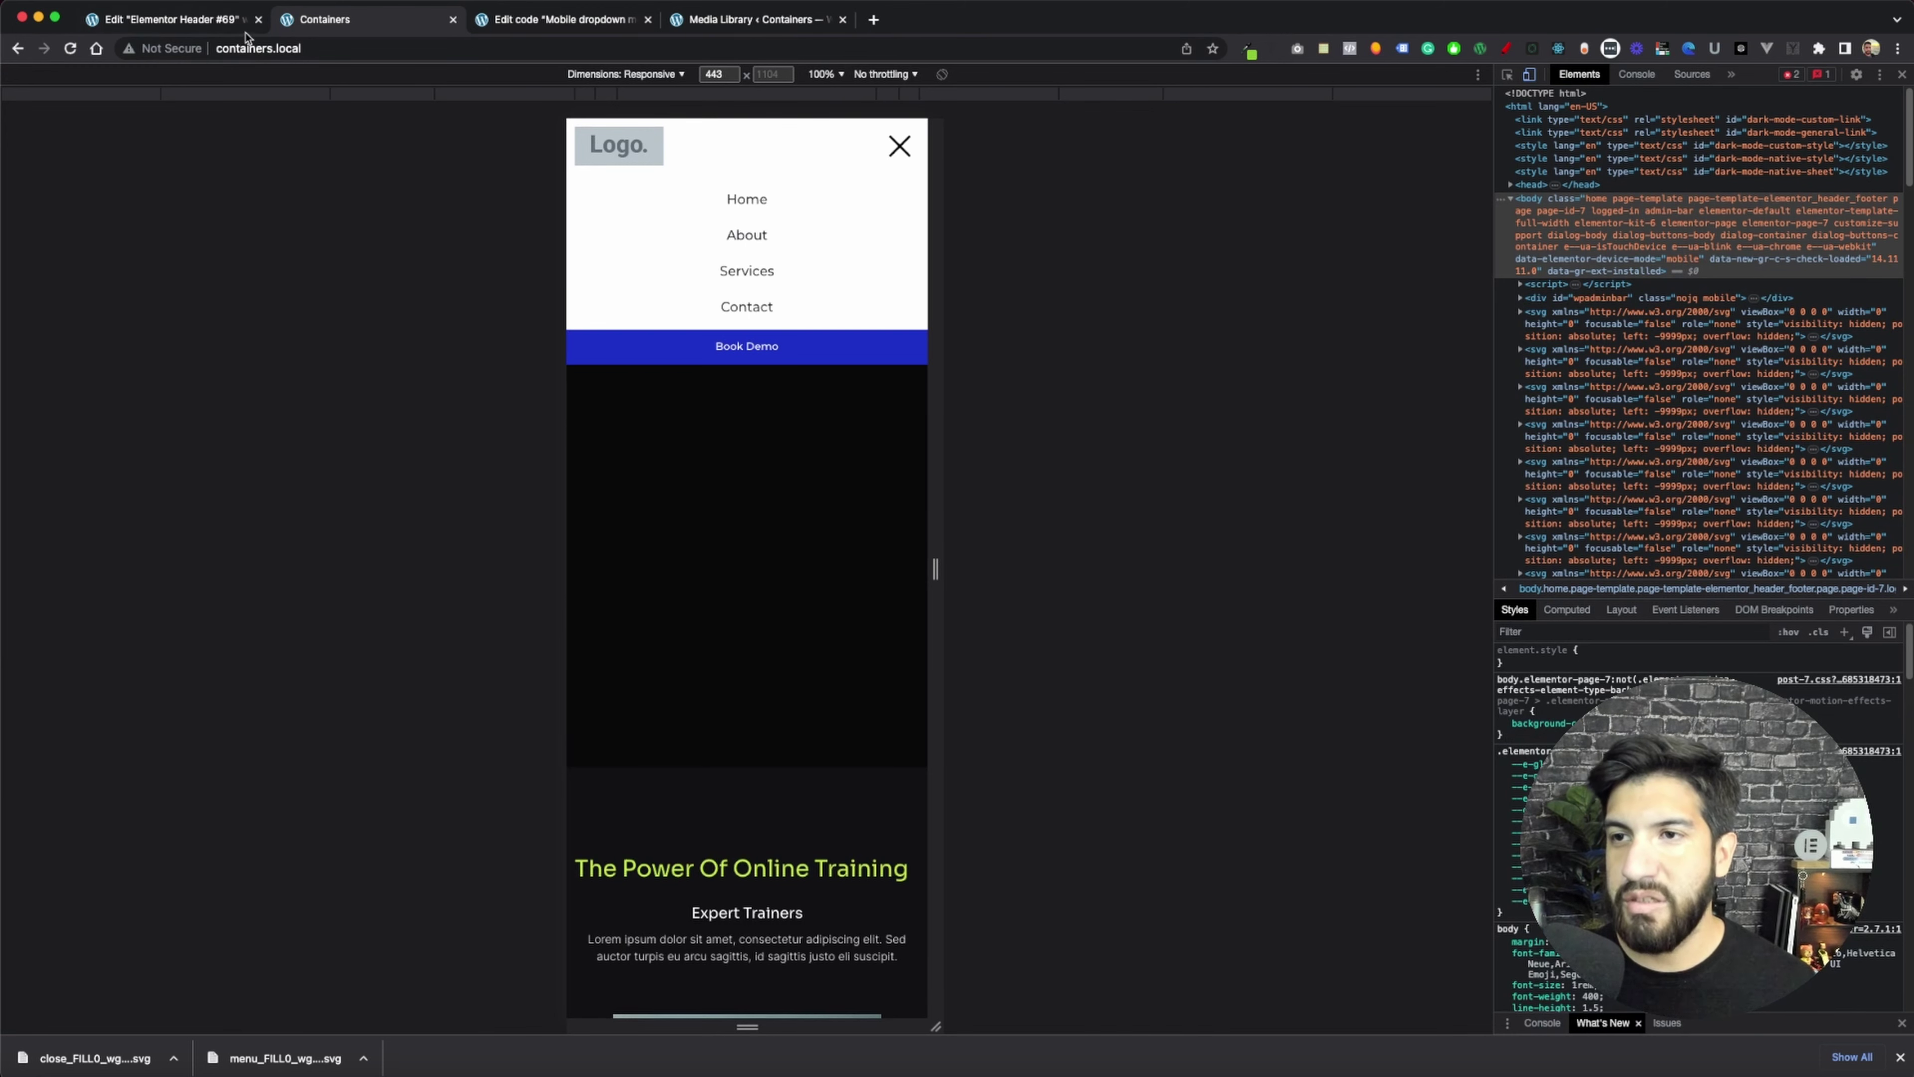
{"action": "left_click", "coordinate": [232, 22]}
{"action": "left_click", "coordinate": [371, 19]}
{"action": "left_click", "coordinate": [557, 19]}
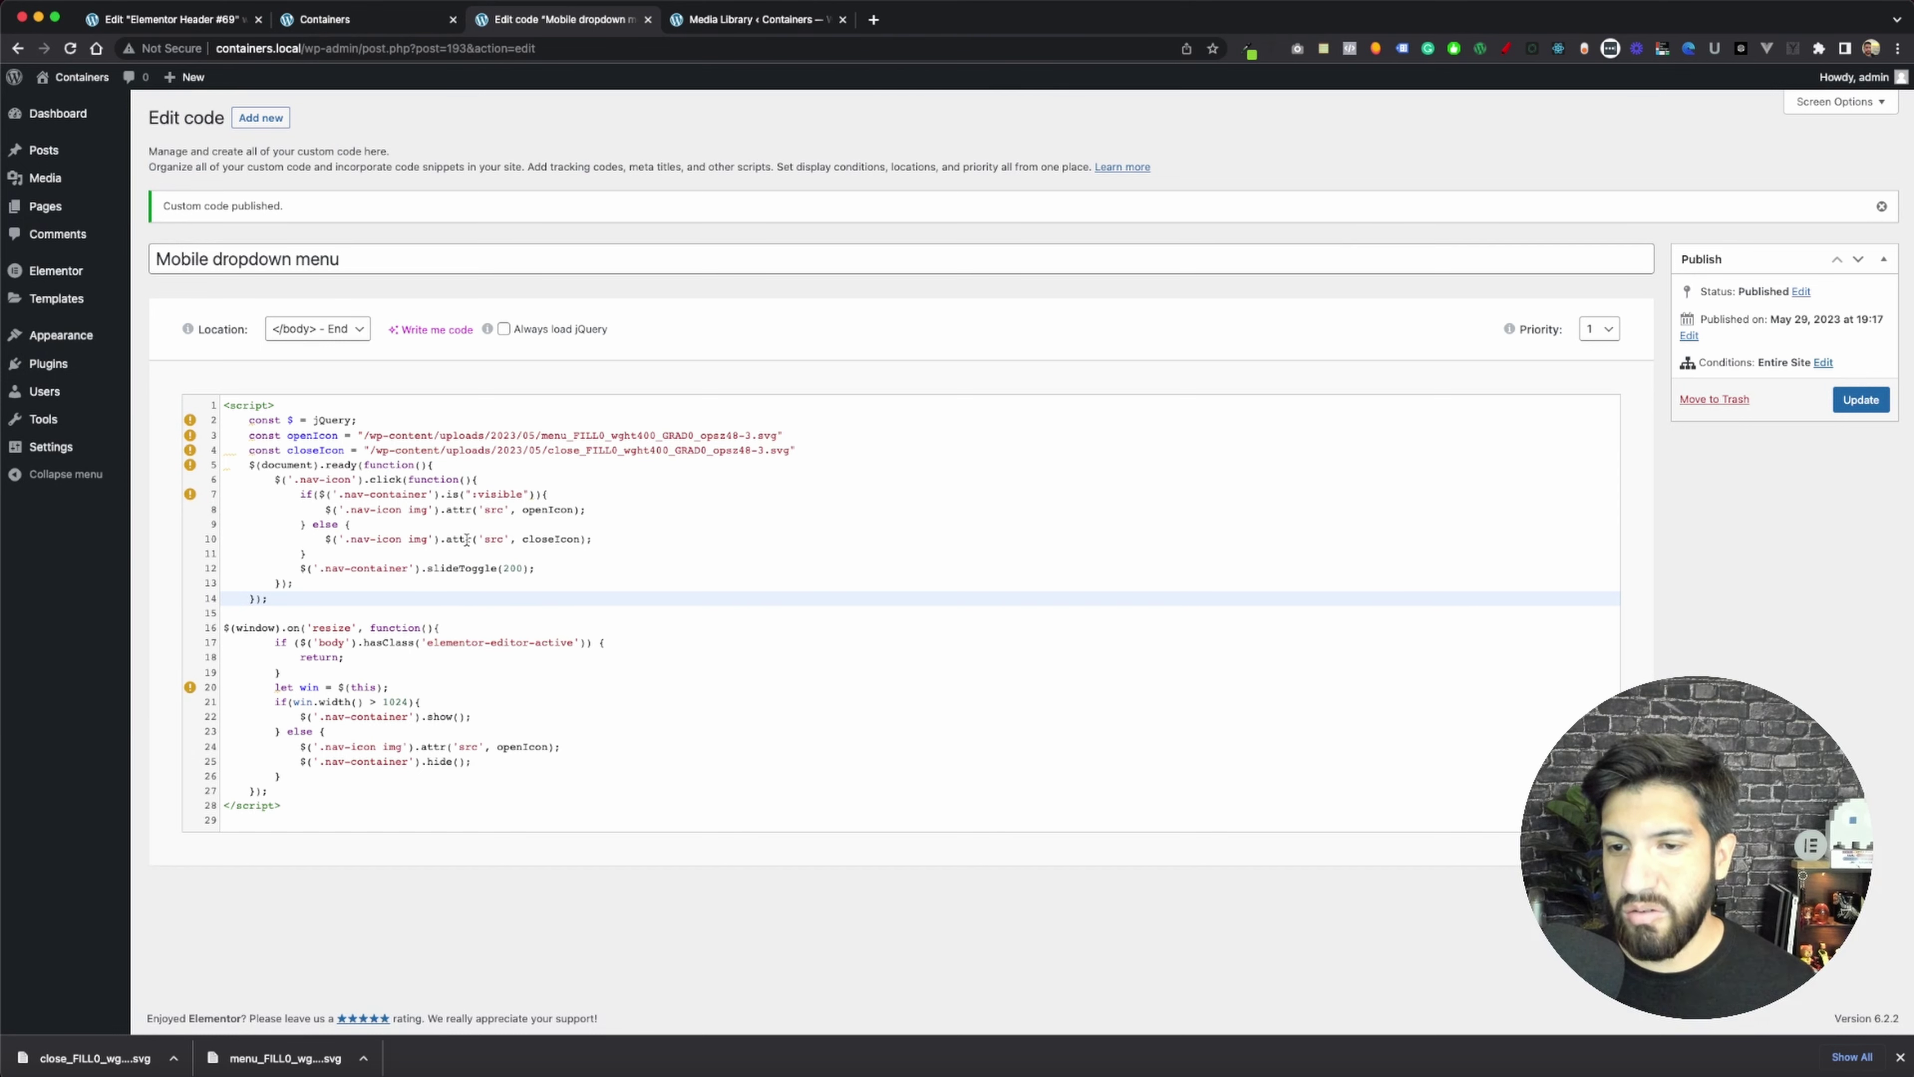
{"action": "left_click", "coordinate": [355, 19]}
{"action": "left_click", "coordinate": [898, 146]}
{"action": "left_click", "coordinate": [898, 147]}
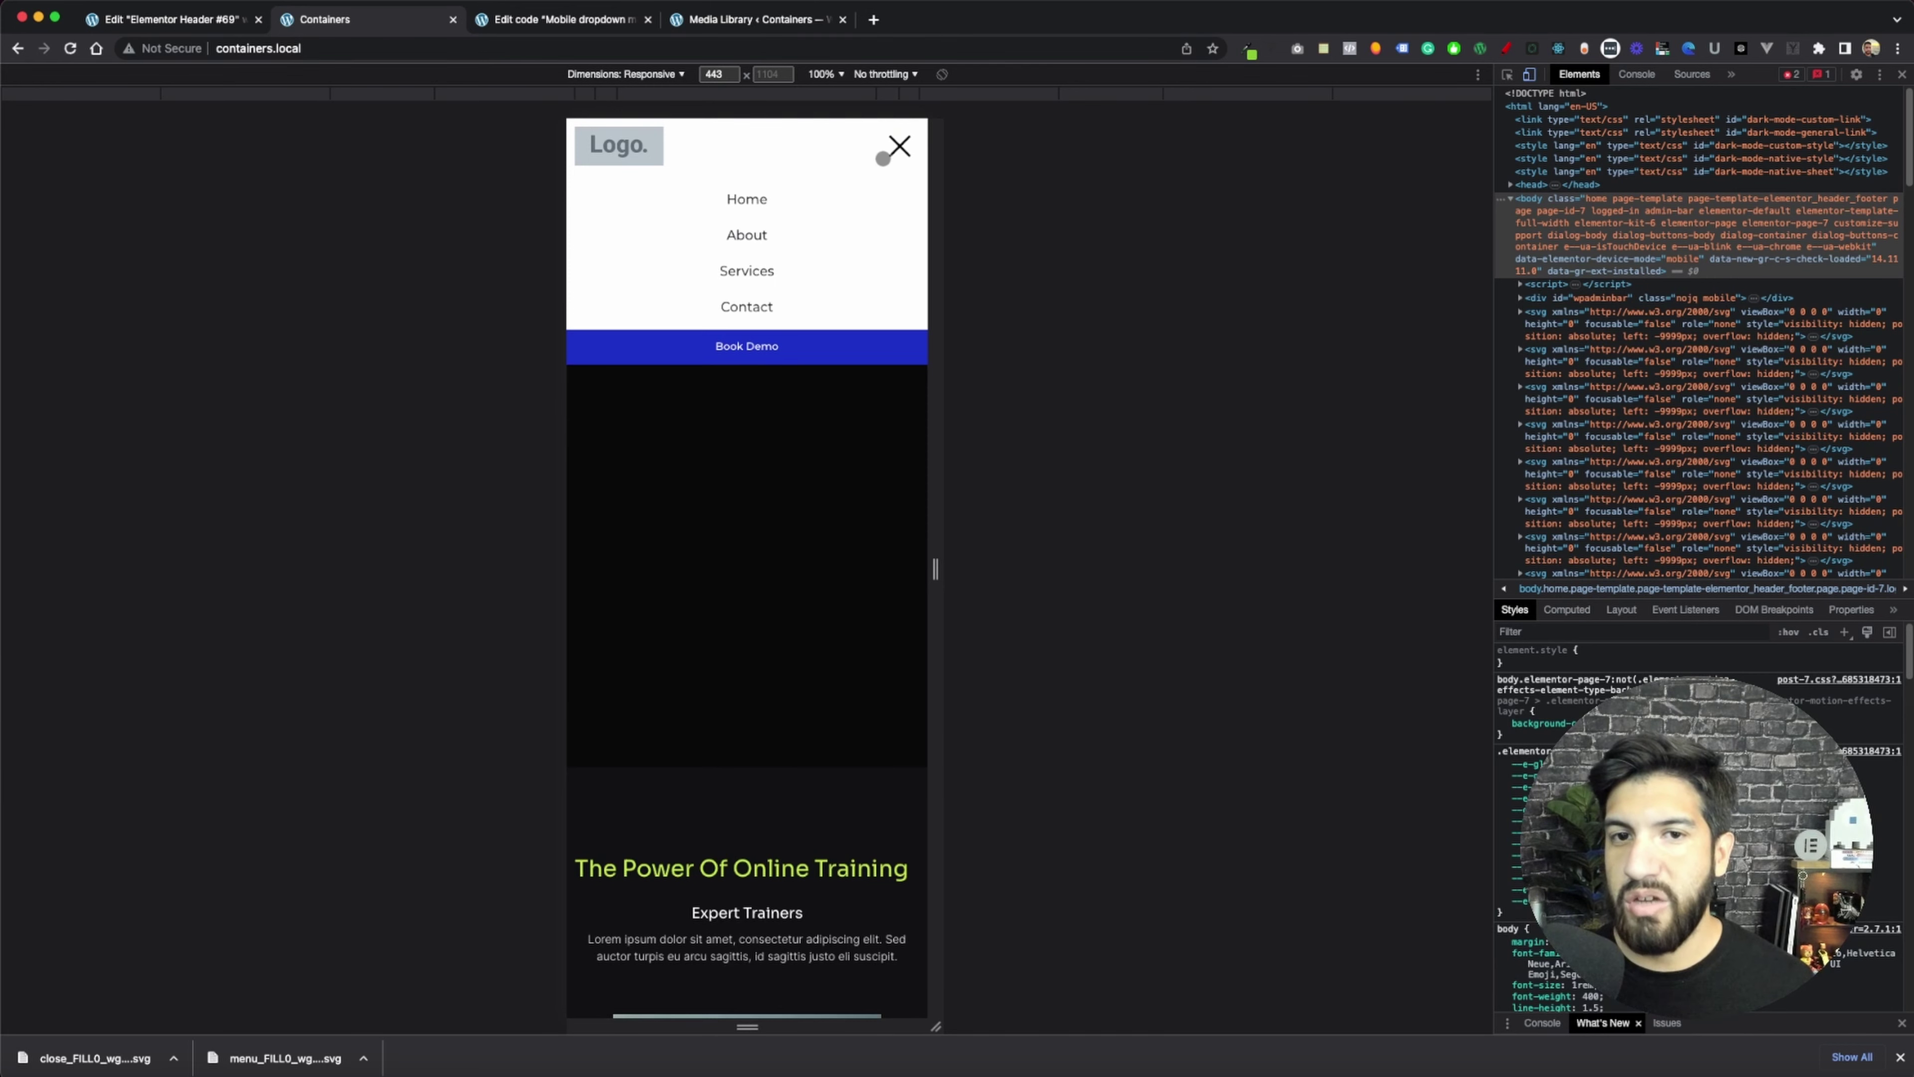
{"action": "left_click", "coordinate": [226, 19]}
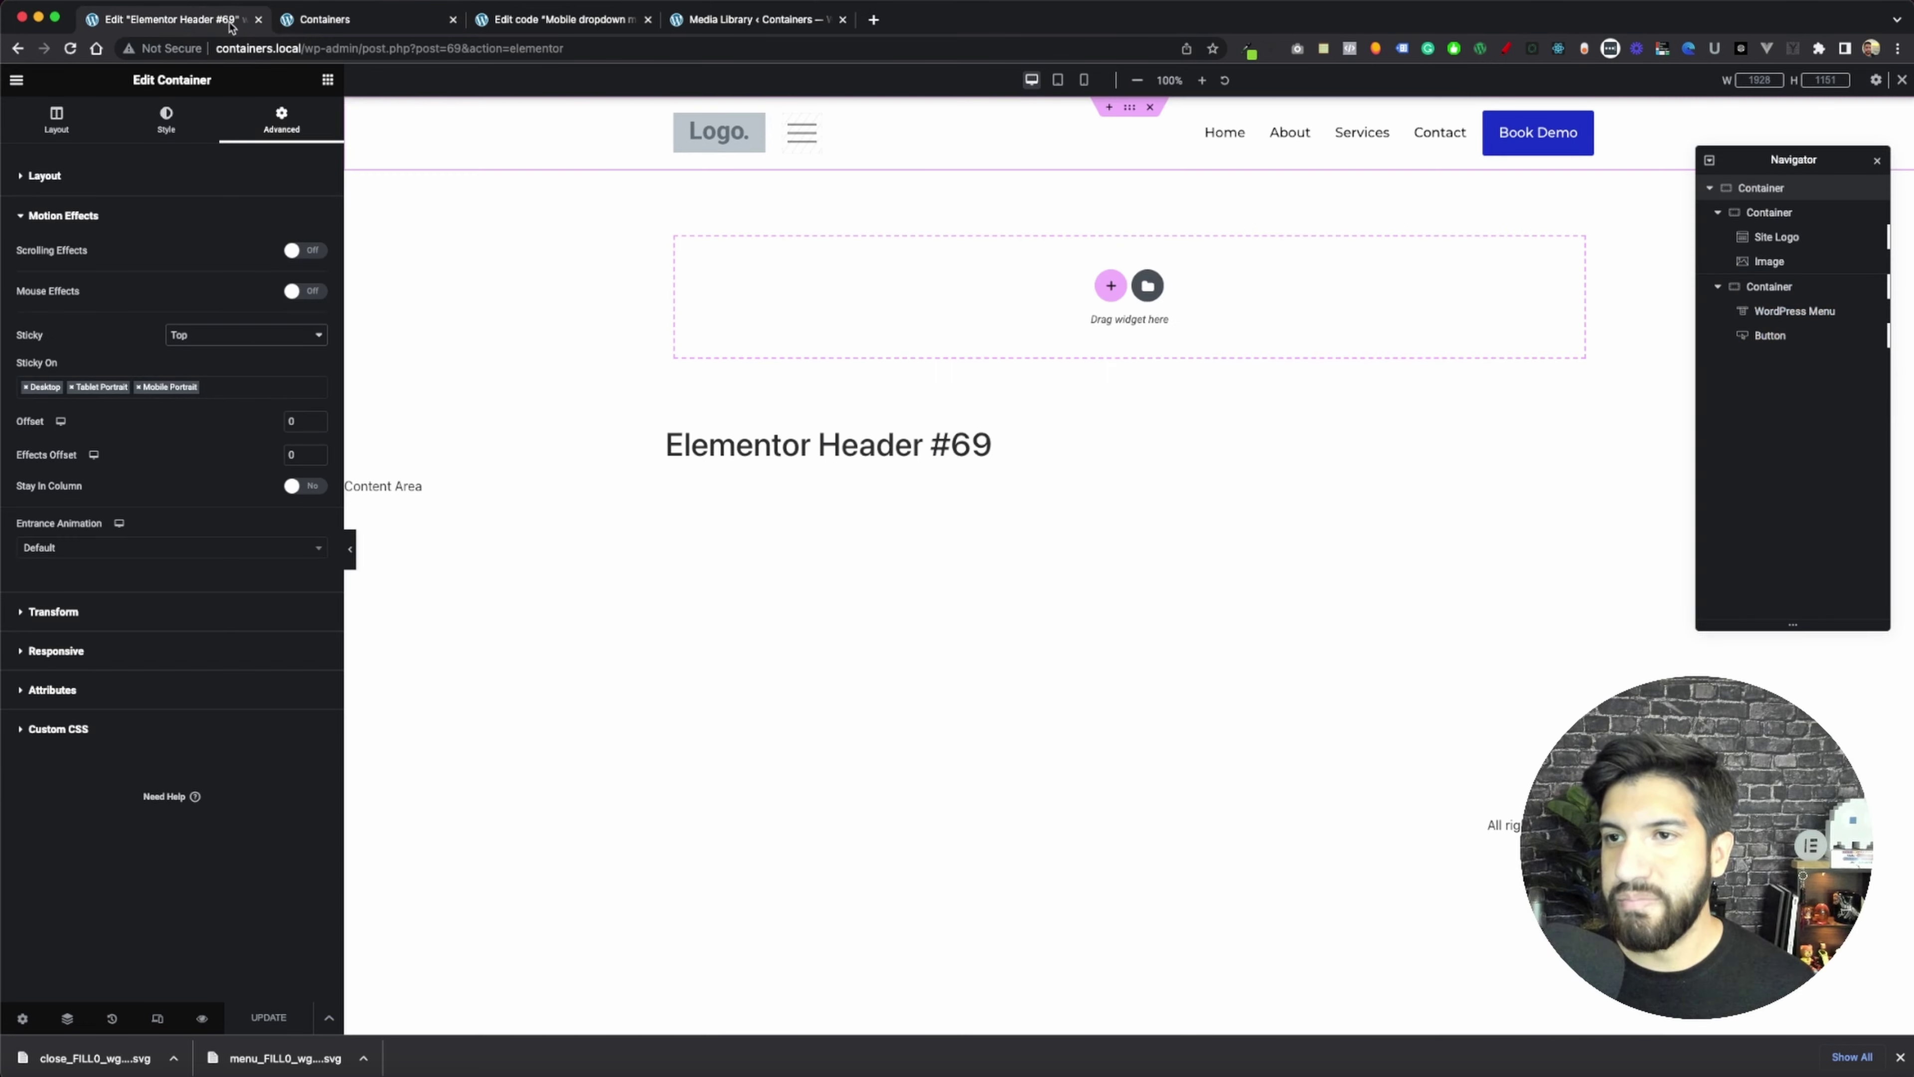
{"action": "left_click", "coordinate": [320, 19]}
{"action": "left_click", "coordinate": [607, 31]}
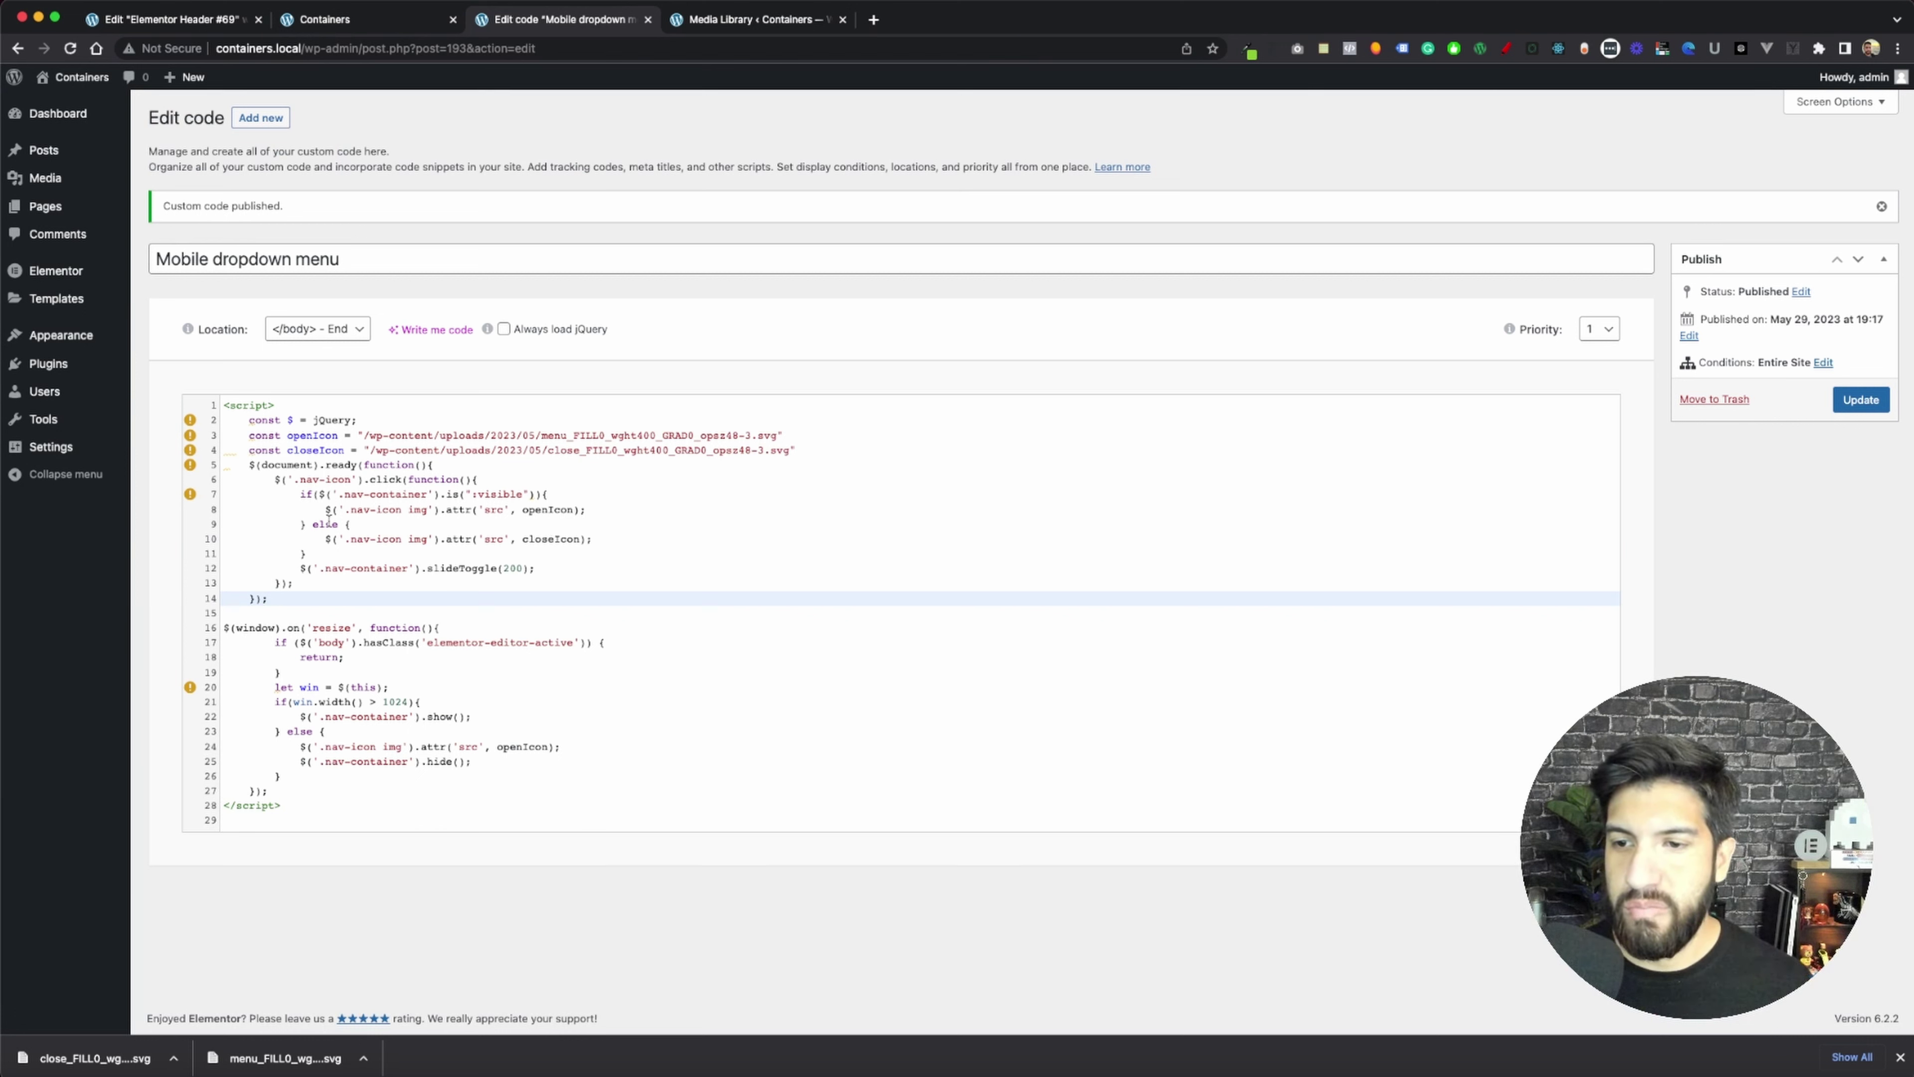
- Examine the code lines assigning openIcon and closeIcon, and test the icon swap by toggling the home page's hamburger menu
{"action": "left_click_drag", "start_coordinate": [522, 510], "coordinate": [629, 515]}
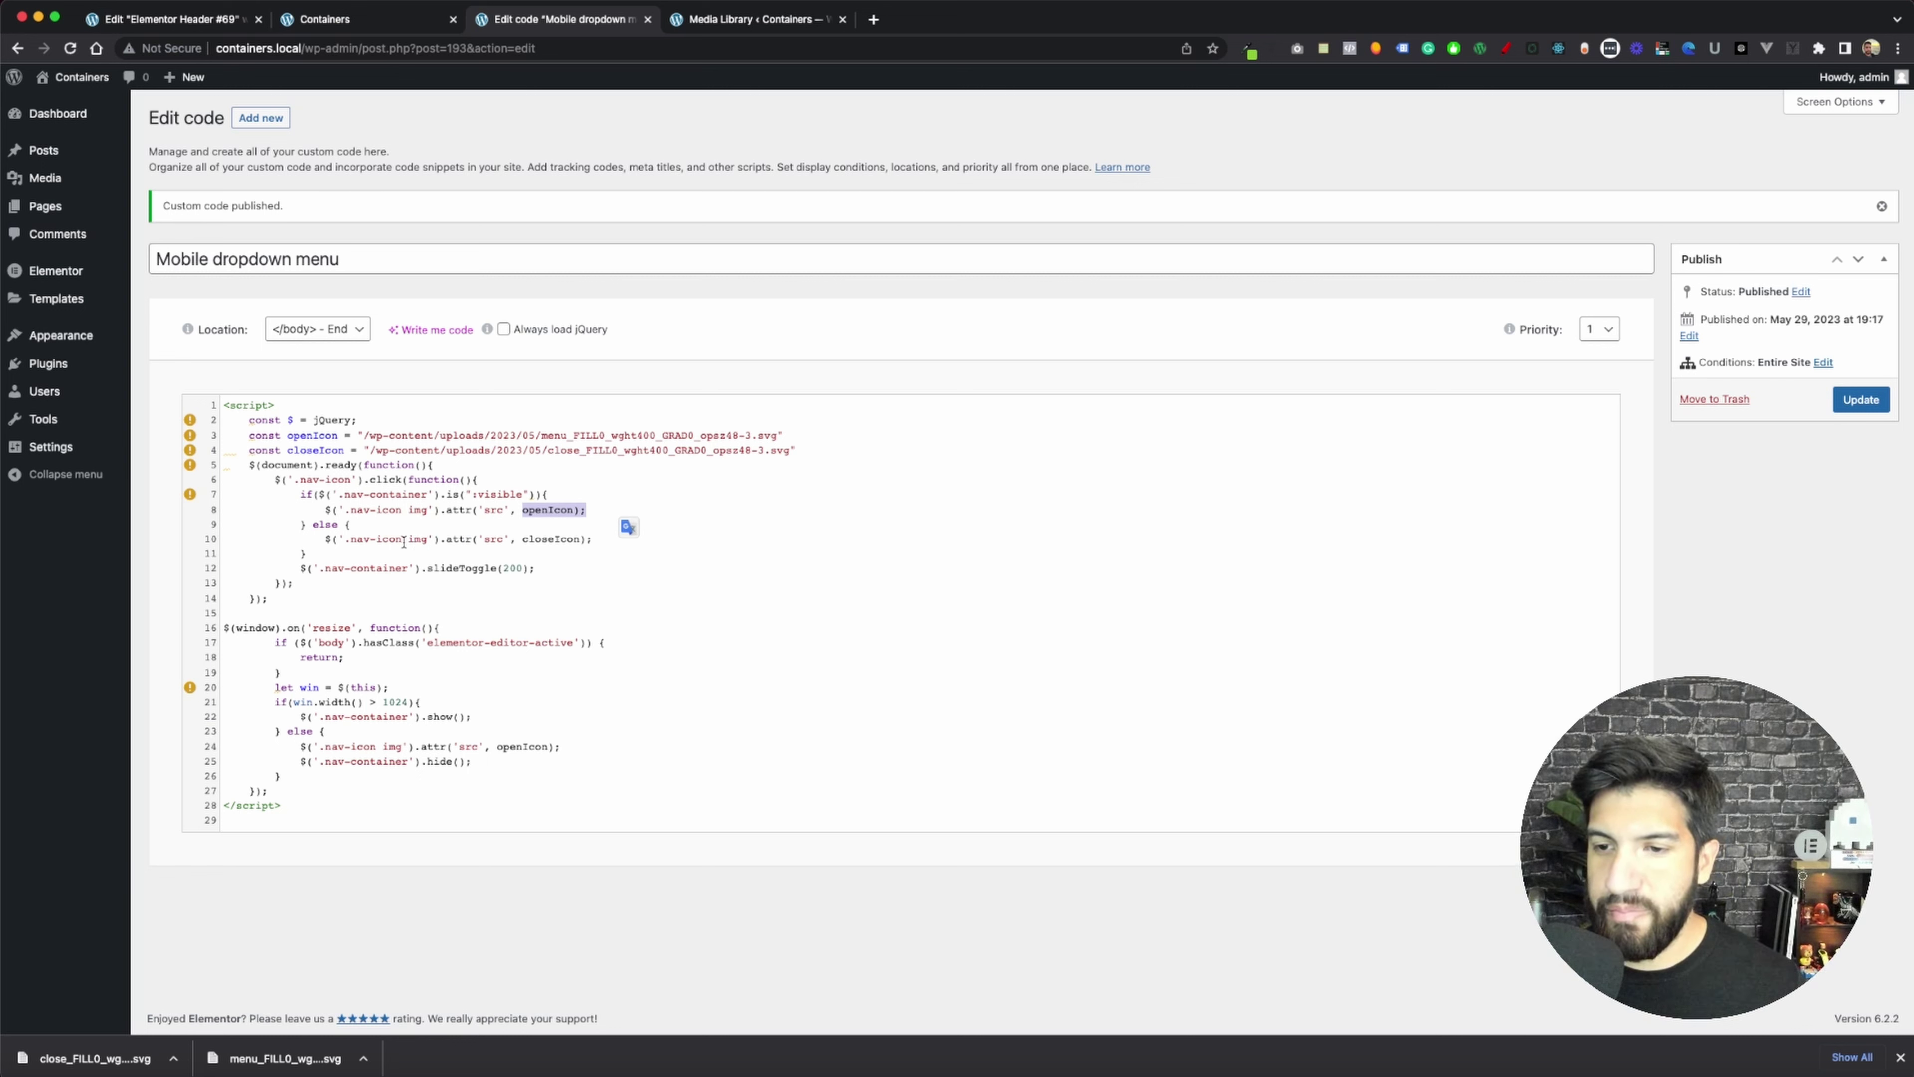
{"action": "left_click_drag", "start_coordinate": [587, 539], "coordinate": [315, 536]}
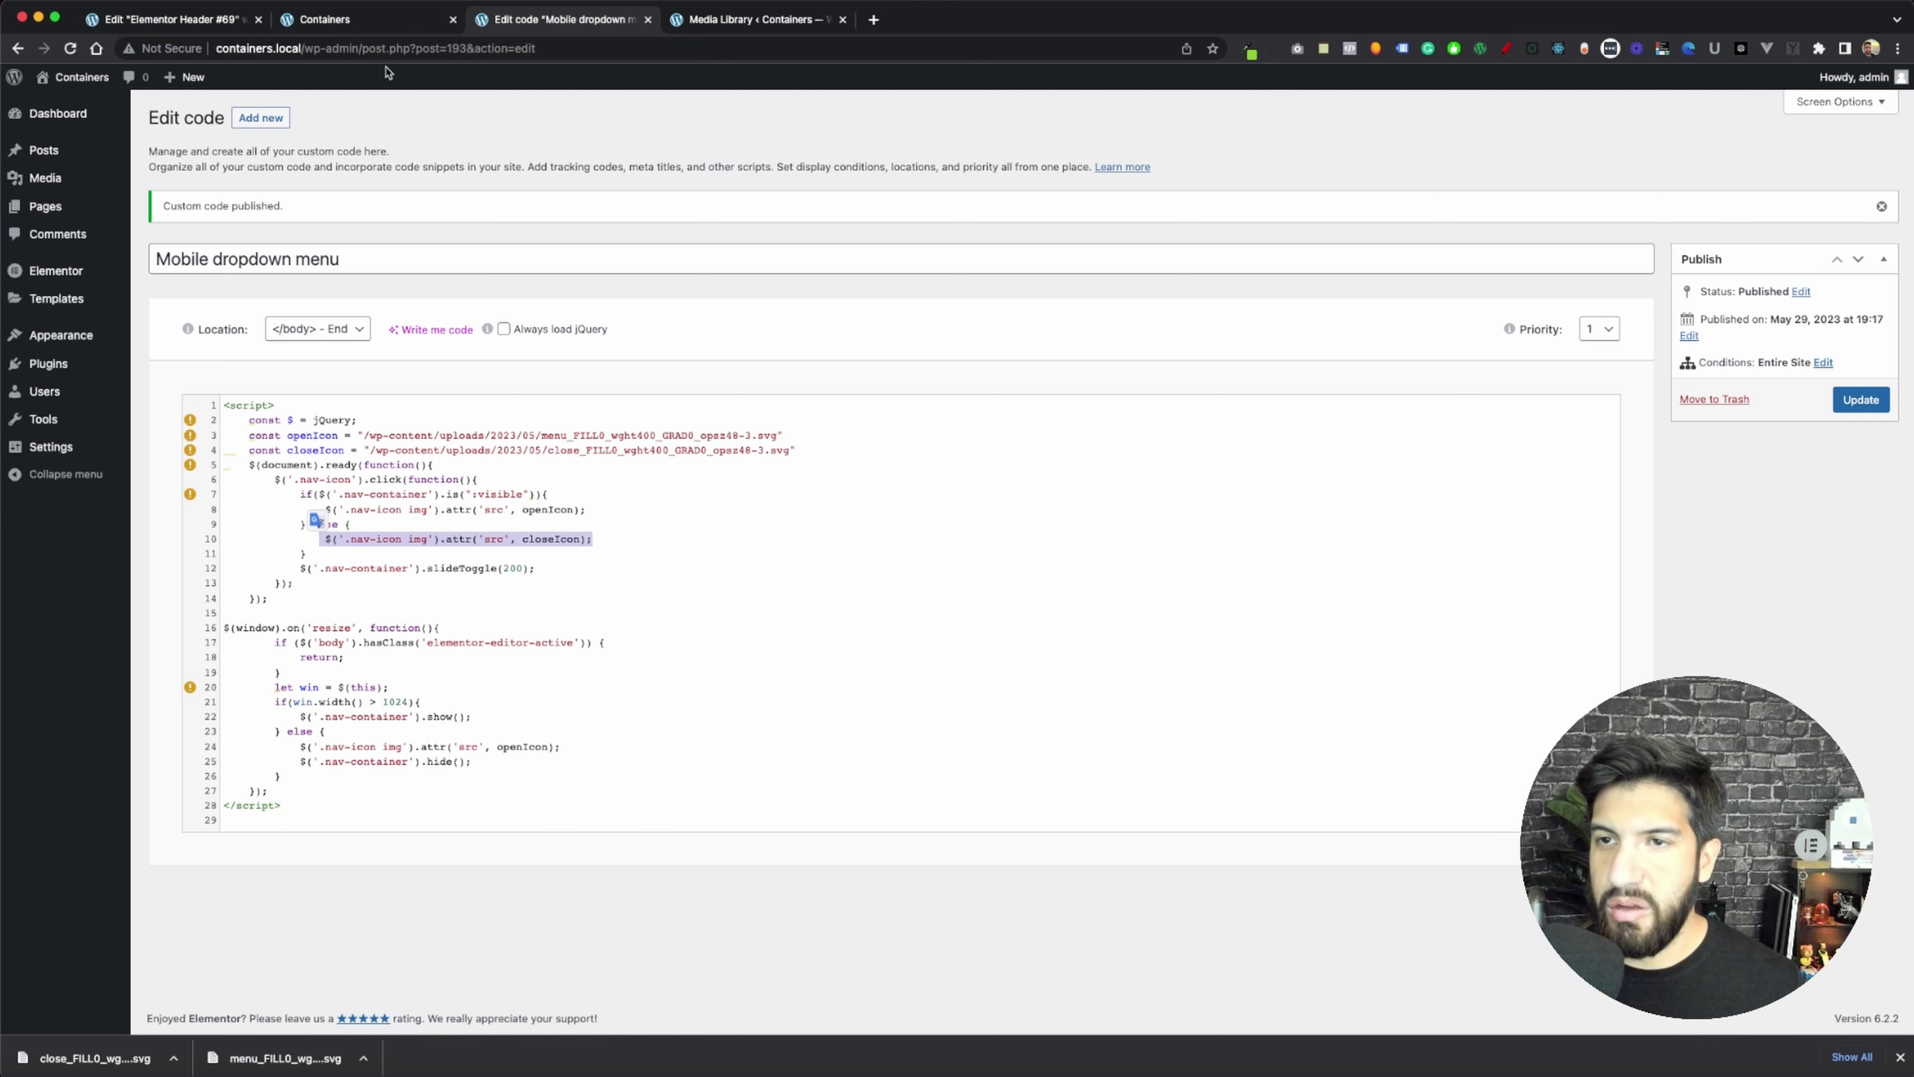
{"action": "left_click", "coordinate": [371, 22]}
{"action": "left_click", "coordinate": [907, 141]}
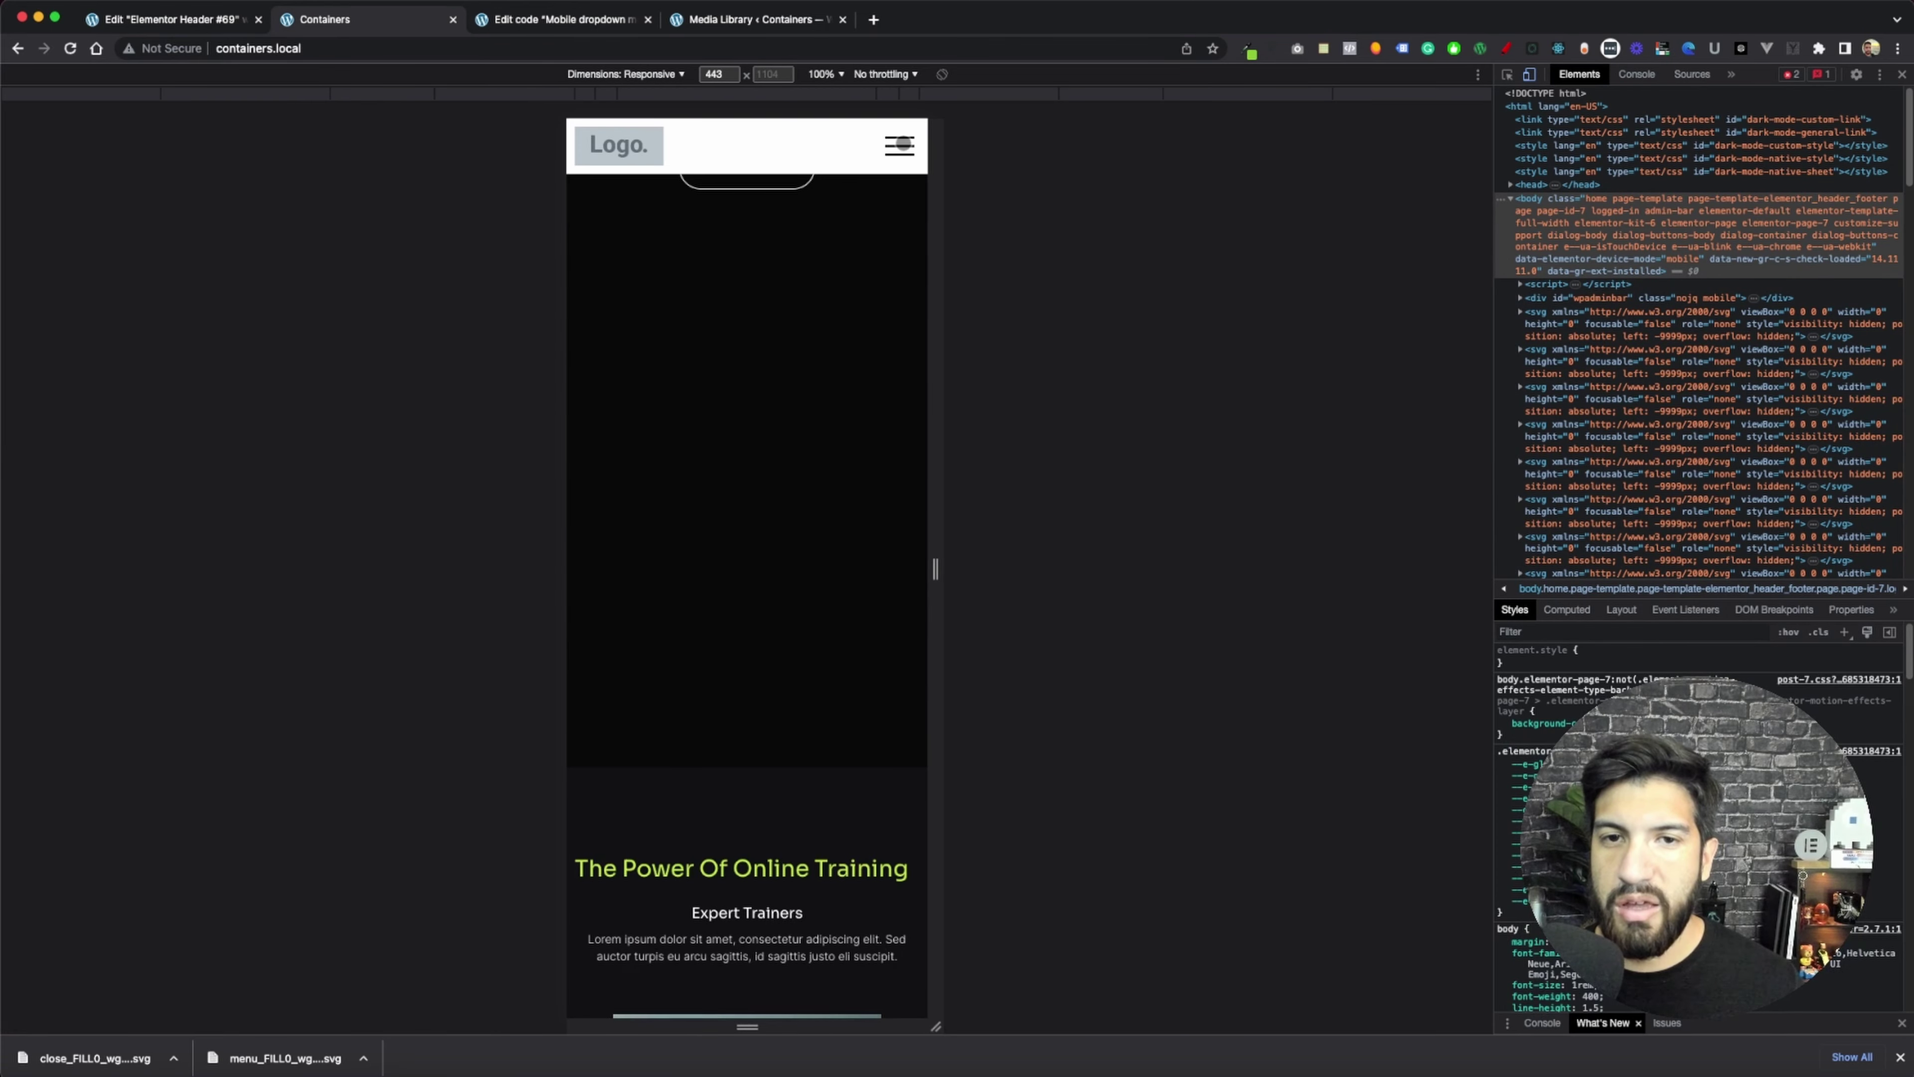
{"action": "left_click", "coordinate": [902, 143]}
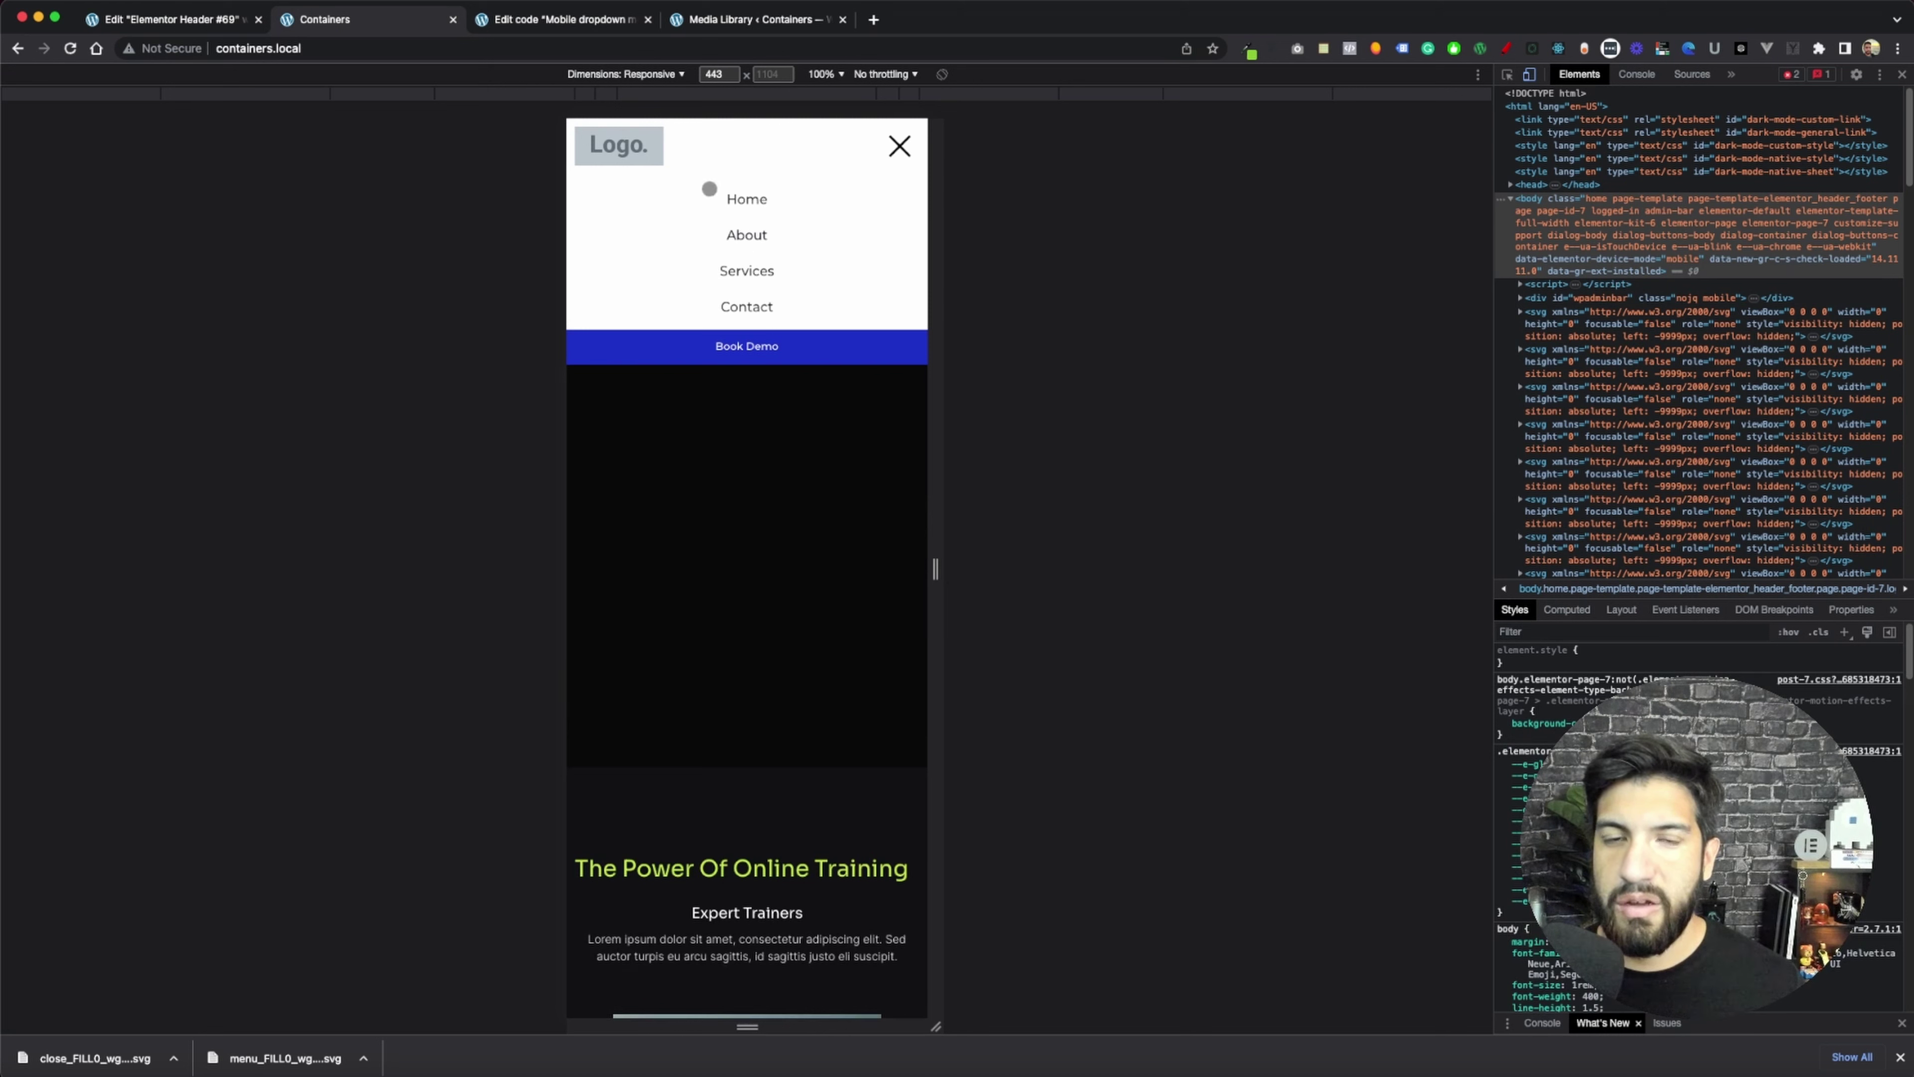
{"action": "left_click", "coordinate": [899, 147]}
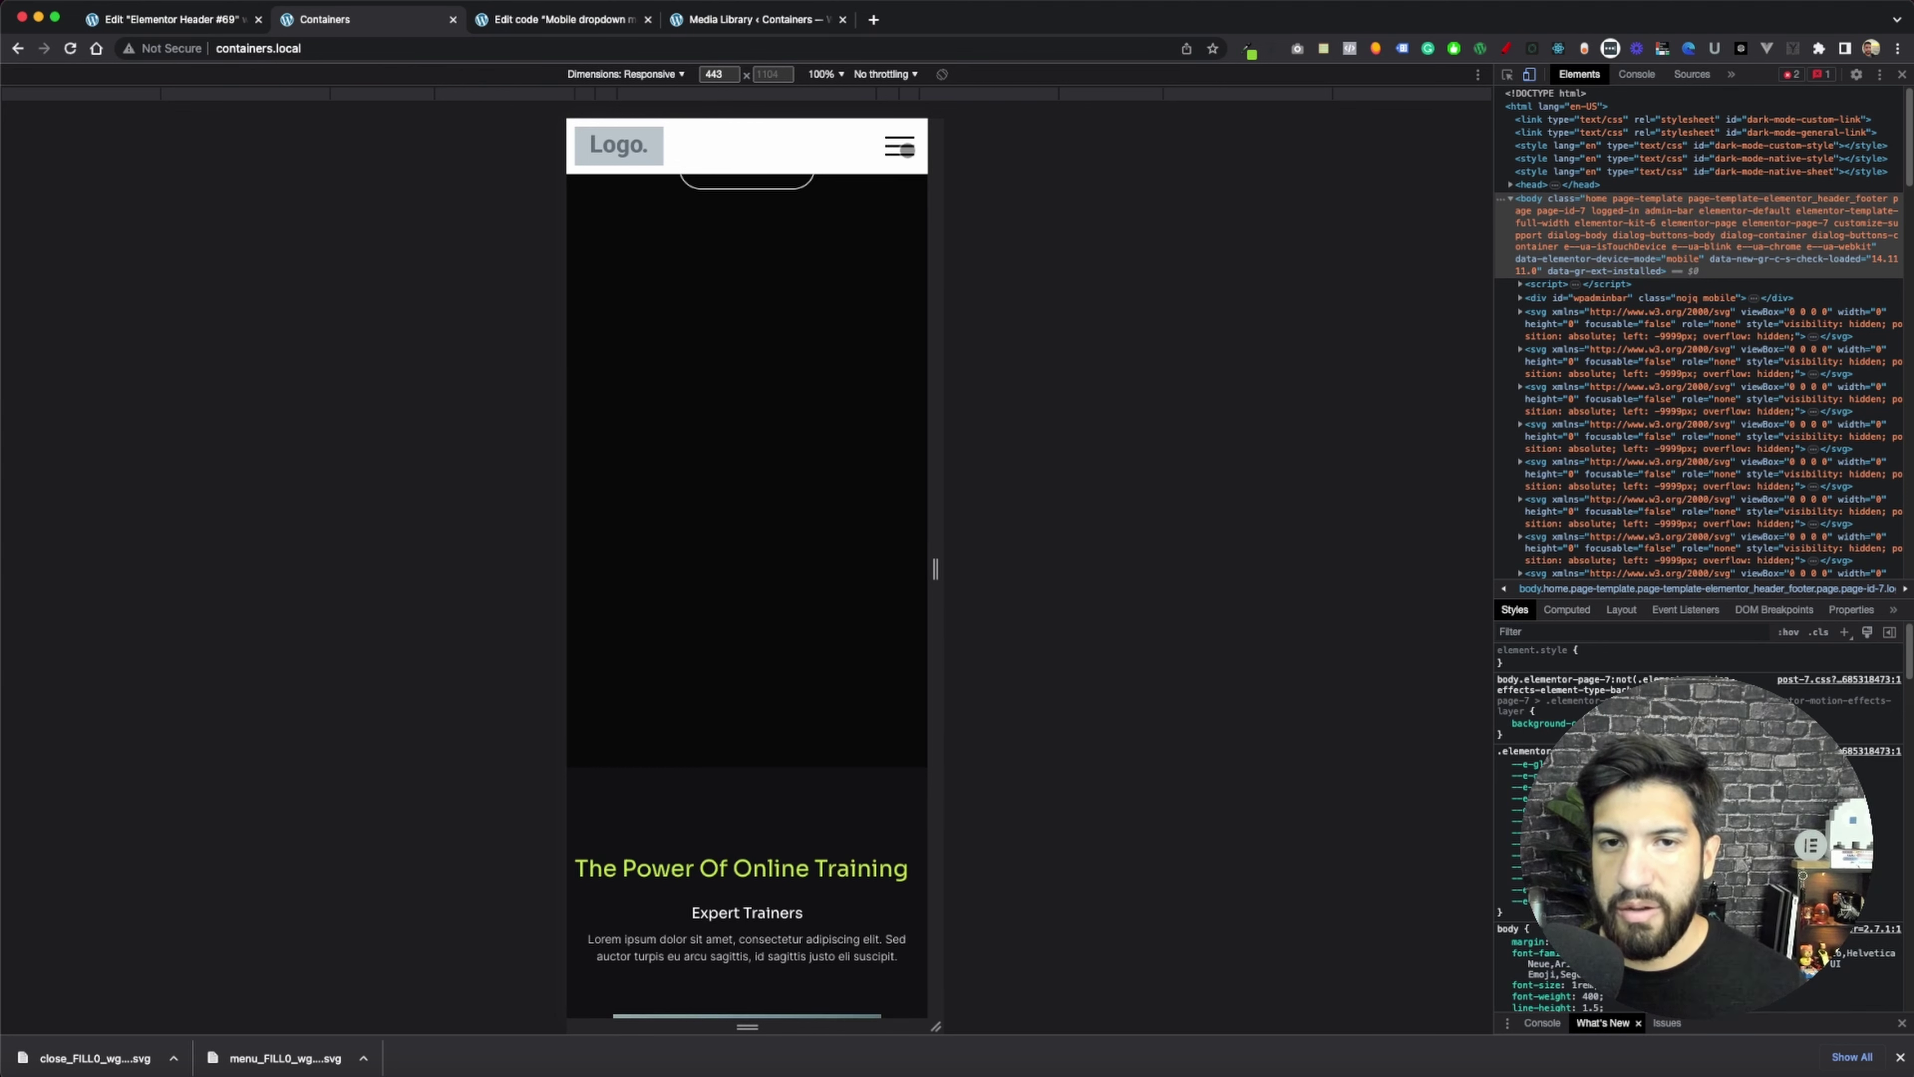
- Return to the "Mobile dropdown menu" code and examine how the click function's condition block leads into the slideToggle line
{"action": "left_click", "coordinate": [162, 19]}
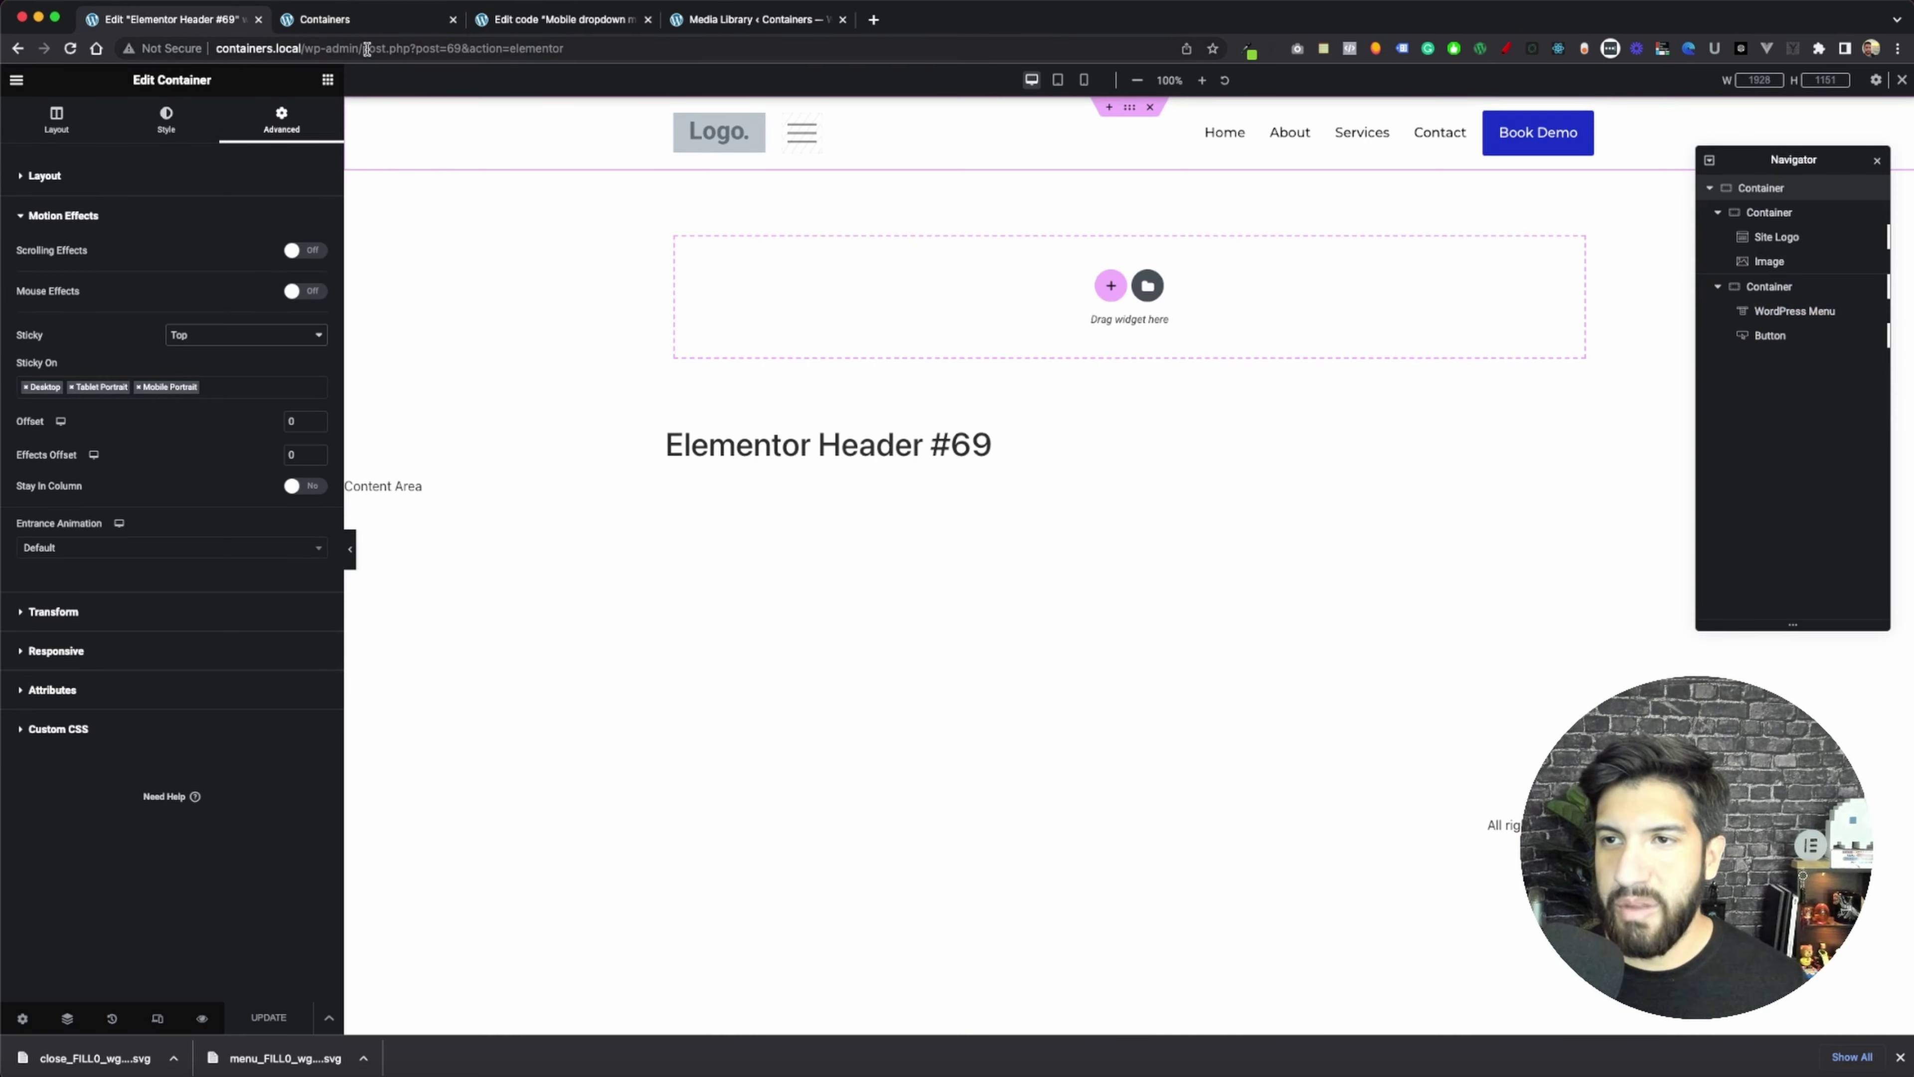
{"action": "left_click", "coordinate": [373, 20]}
{"action": "left_click", "coordinate": [509, 19]}
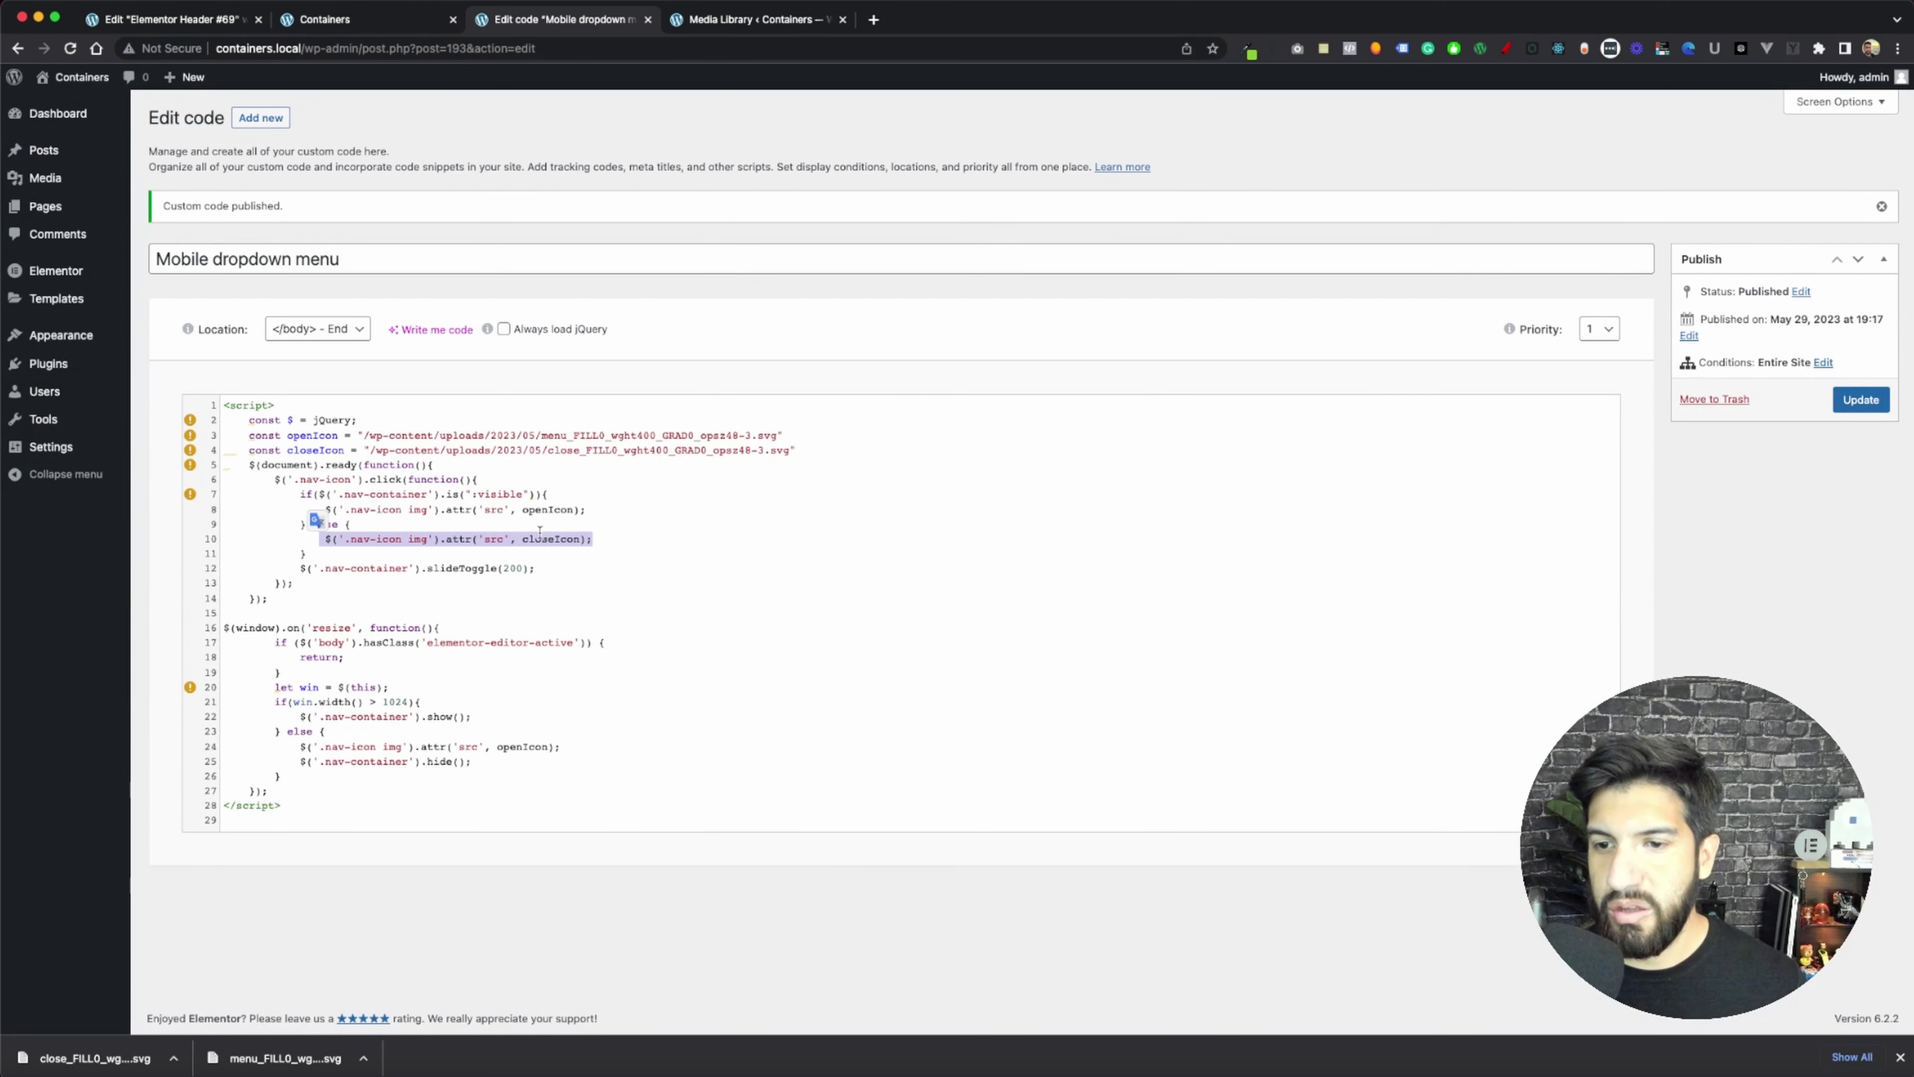
{"action": "left_click", "coordinate": [546, 556]}
{"action": "left_click", "coordinate": [536, 575]}
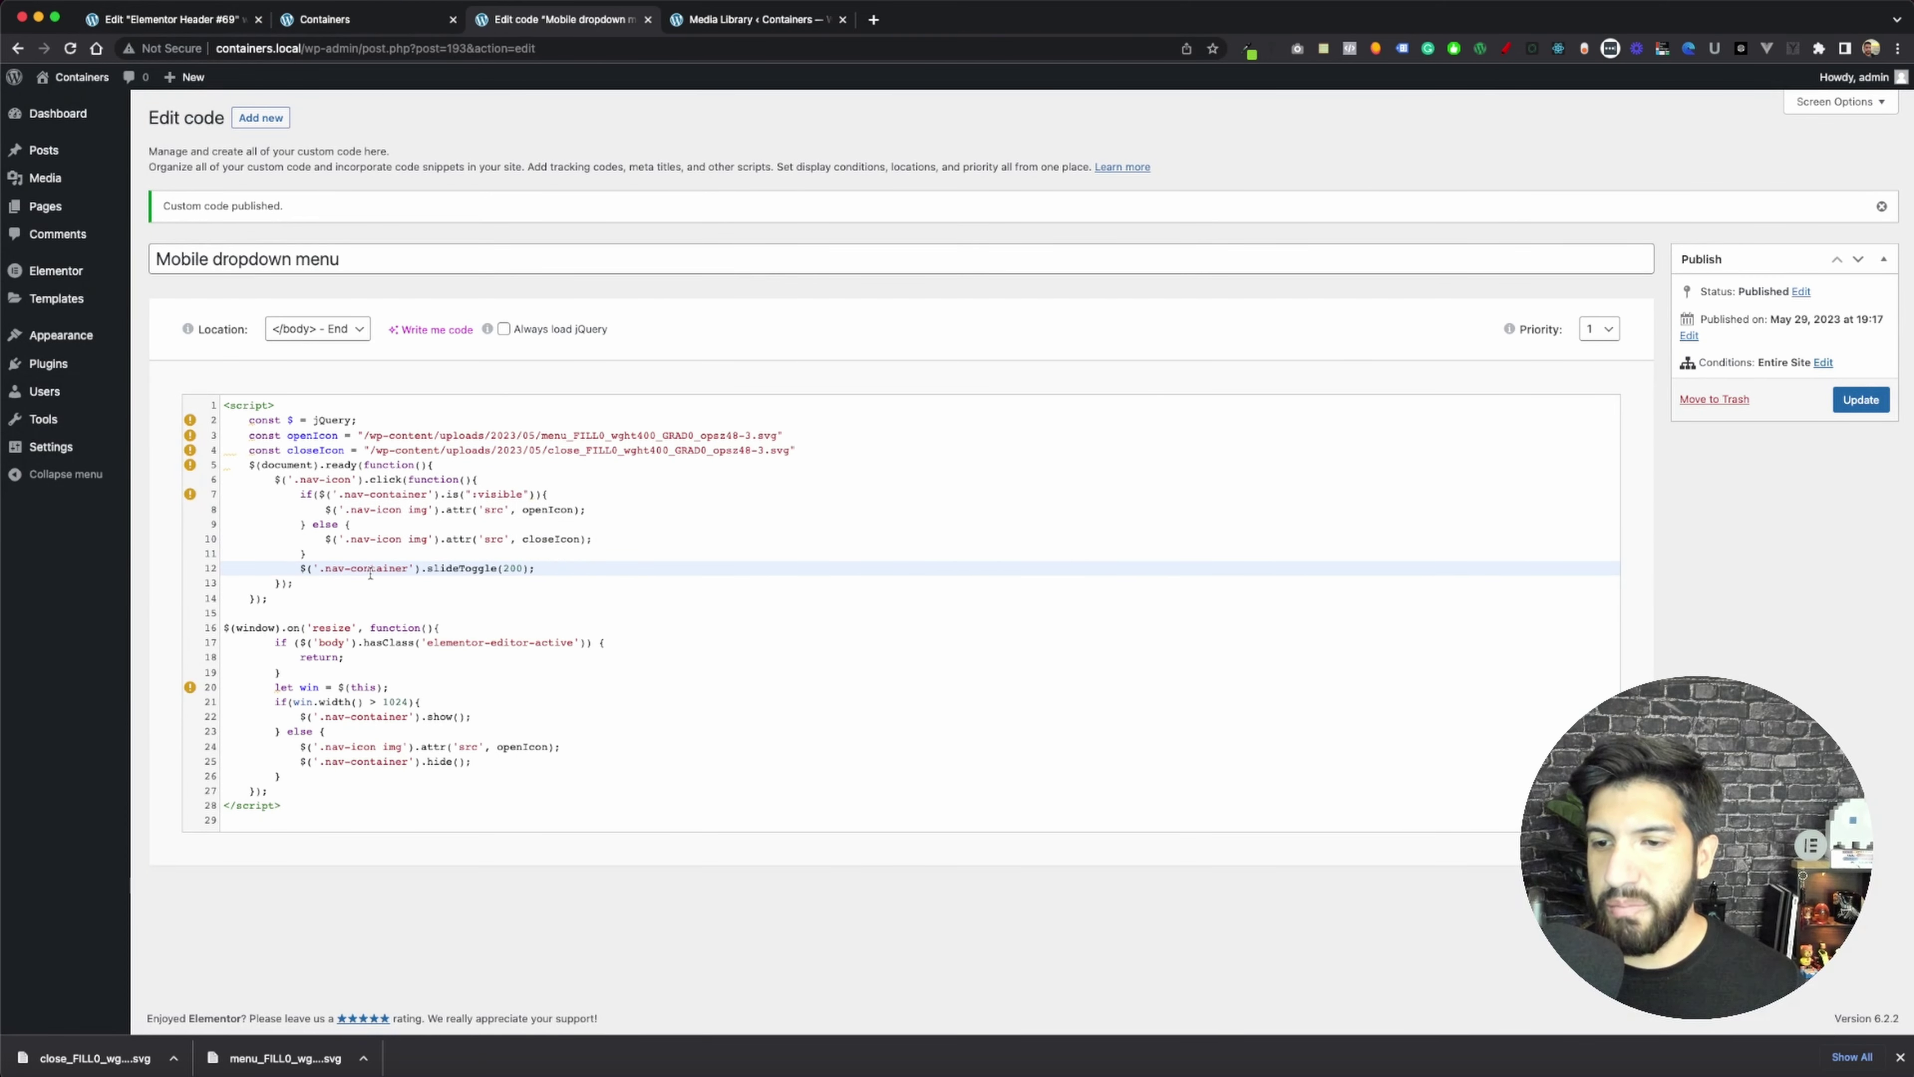
{"action": "left_click_drag", "start_coordinate": [287, 489], "coordinate": [535, 570]}
{"action": "left_click", "coordinate": [393, 559]}
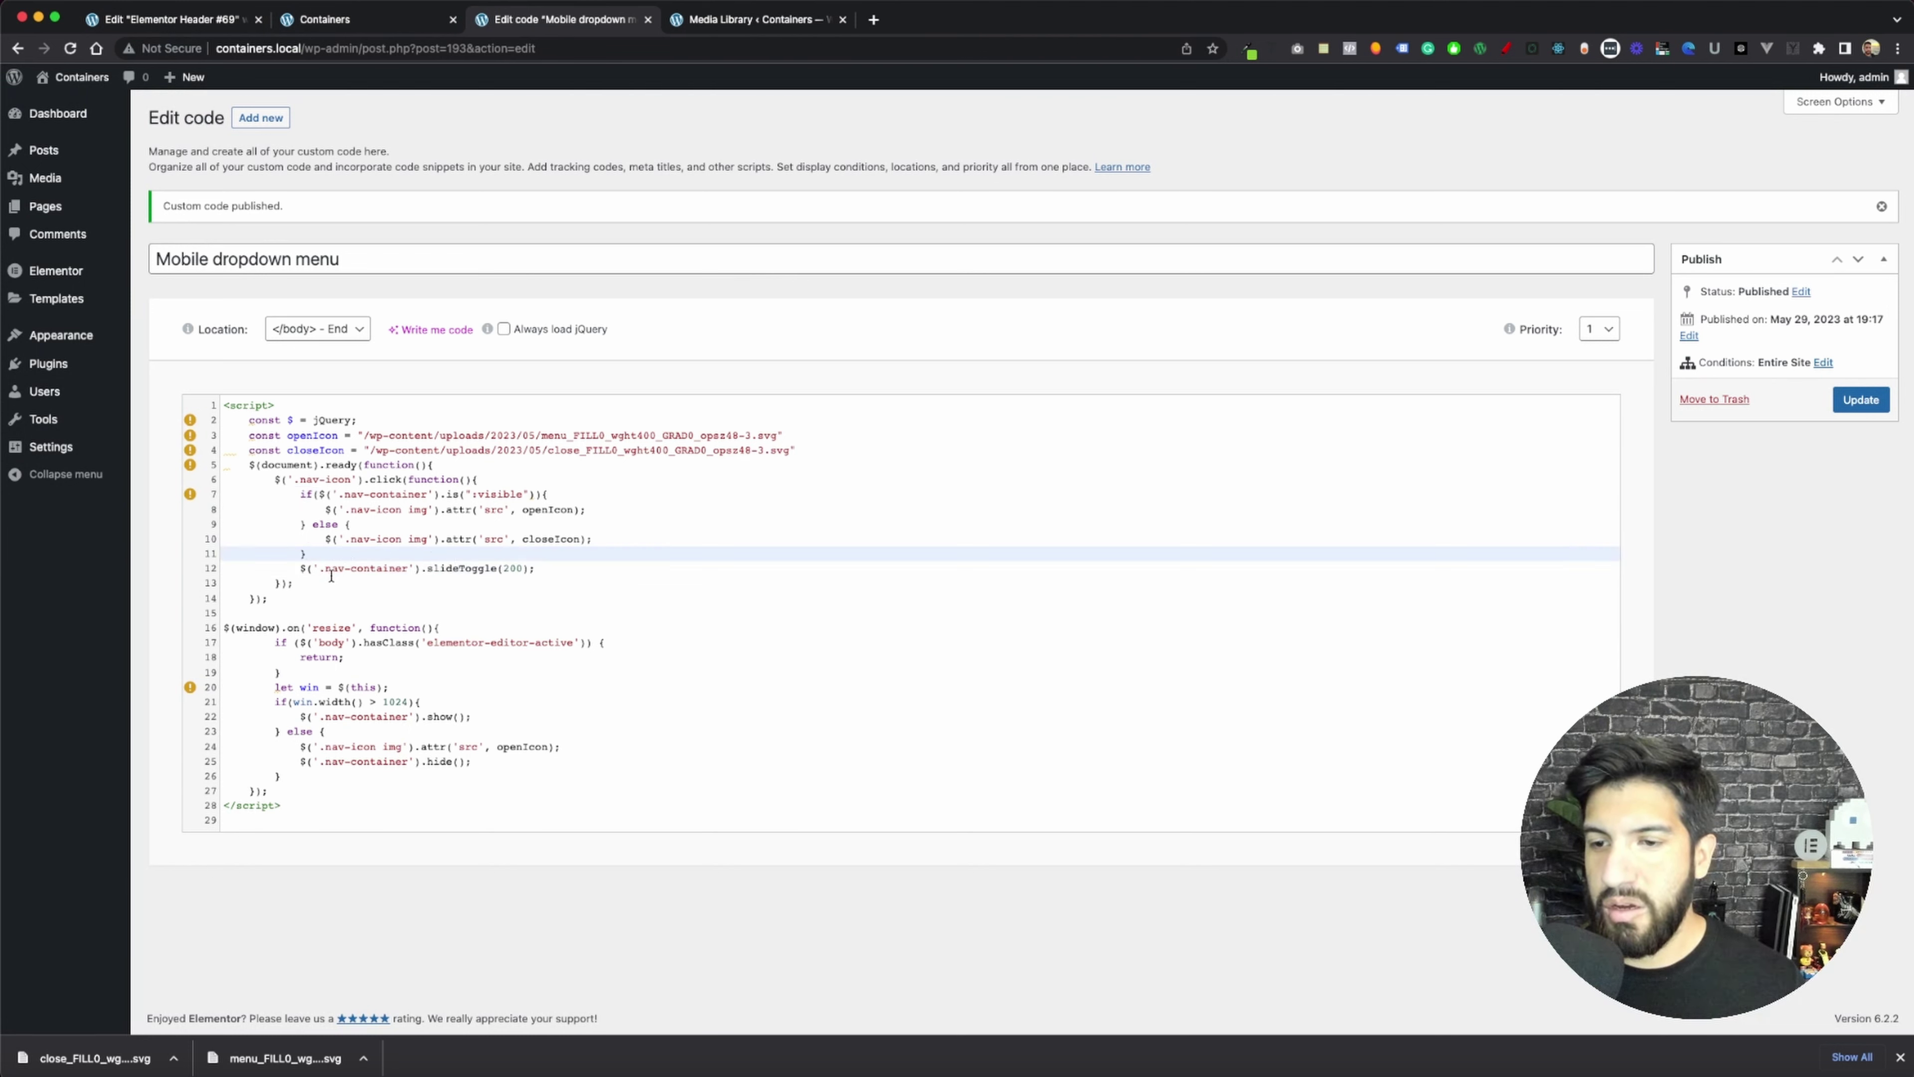
{"action": "left_click_drag", "start_coordinate": [301, 570], "coordinate": [560, 564]}
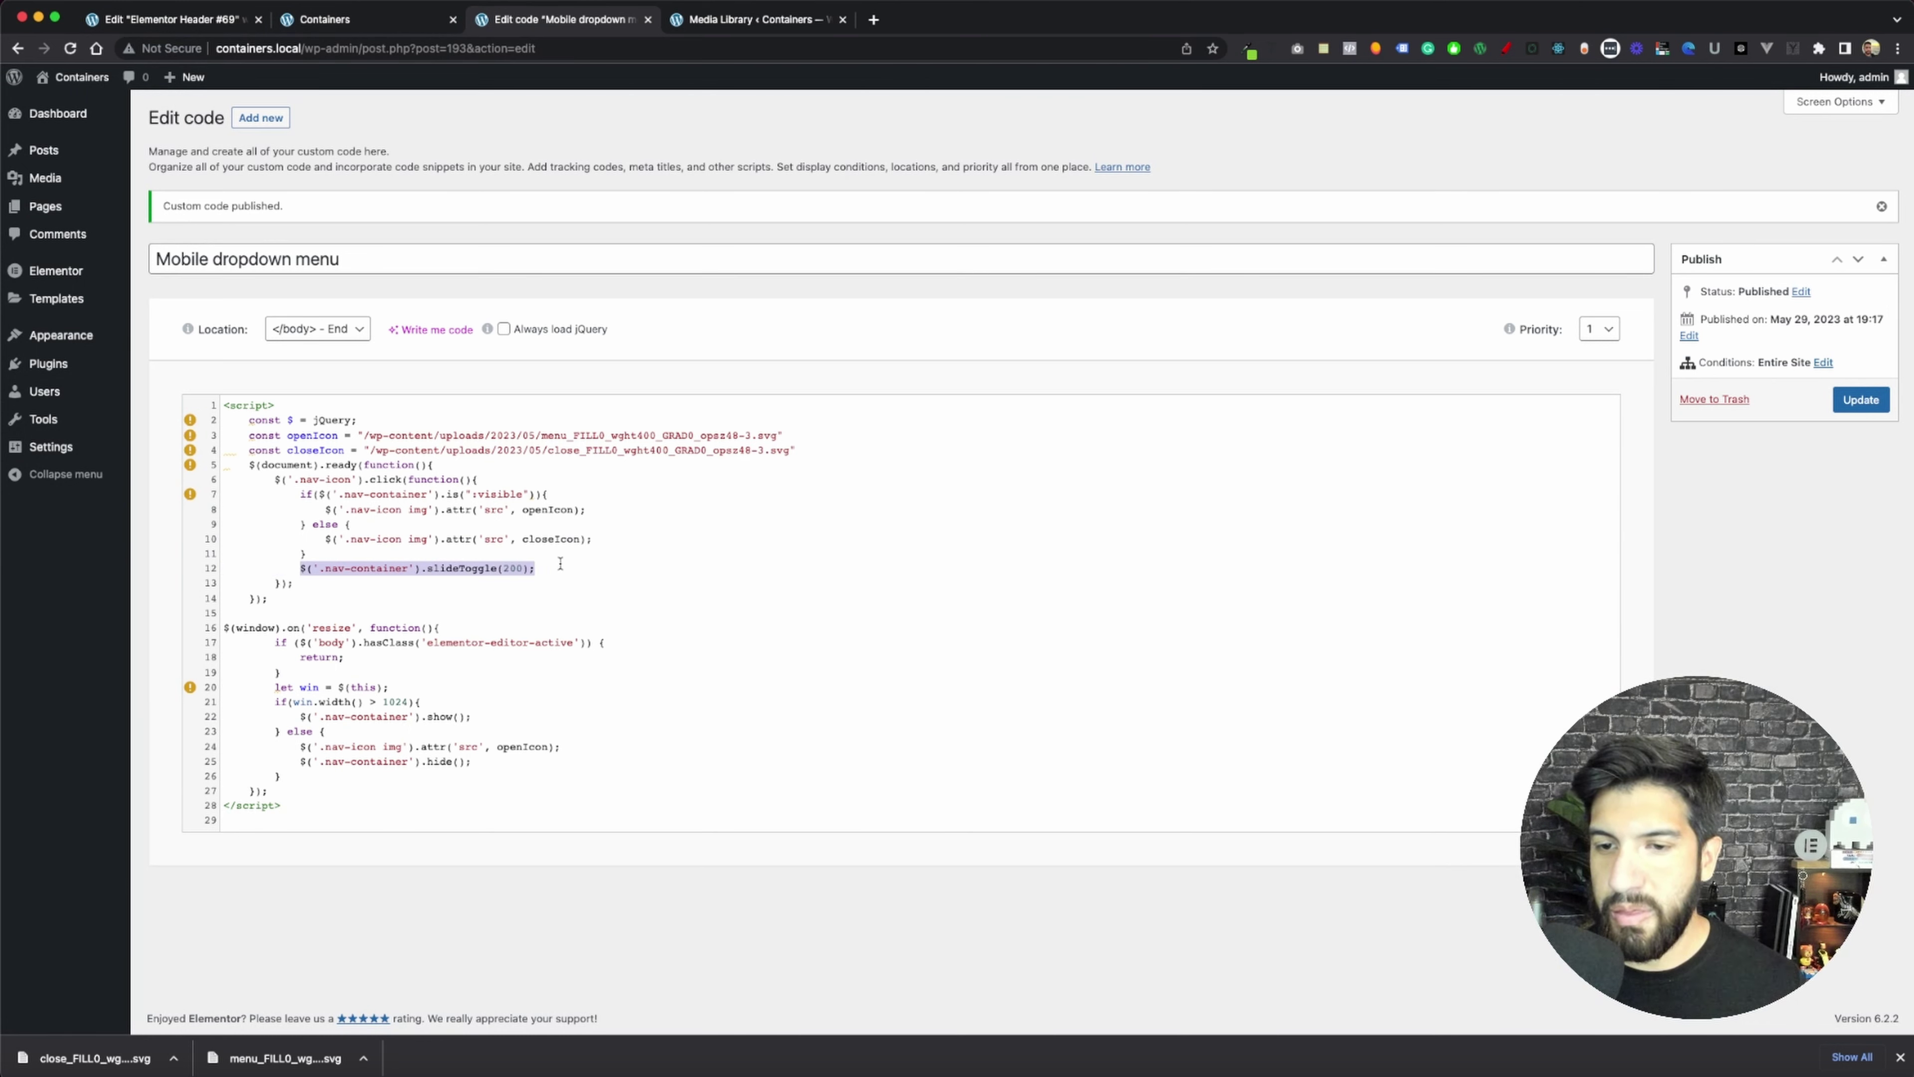
{"action": "left_click", "coordinate": [390, 551]}
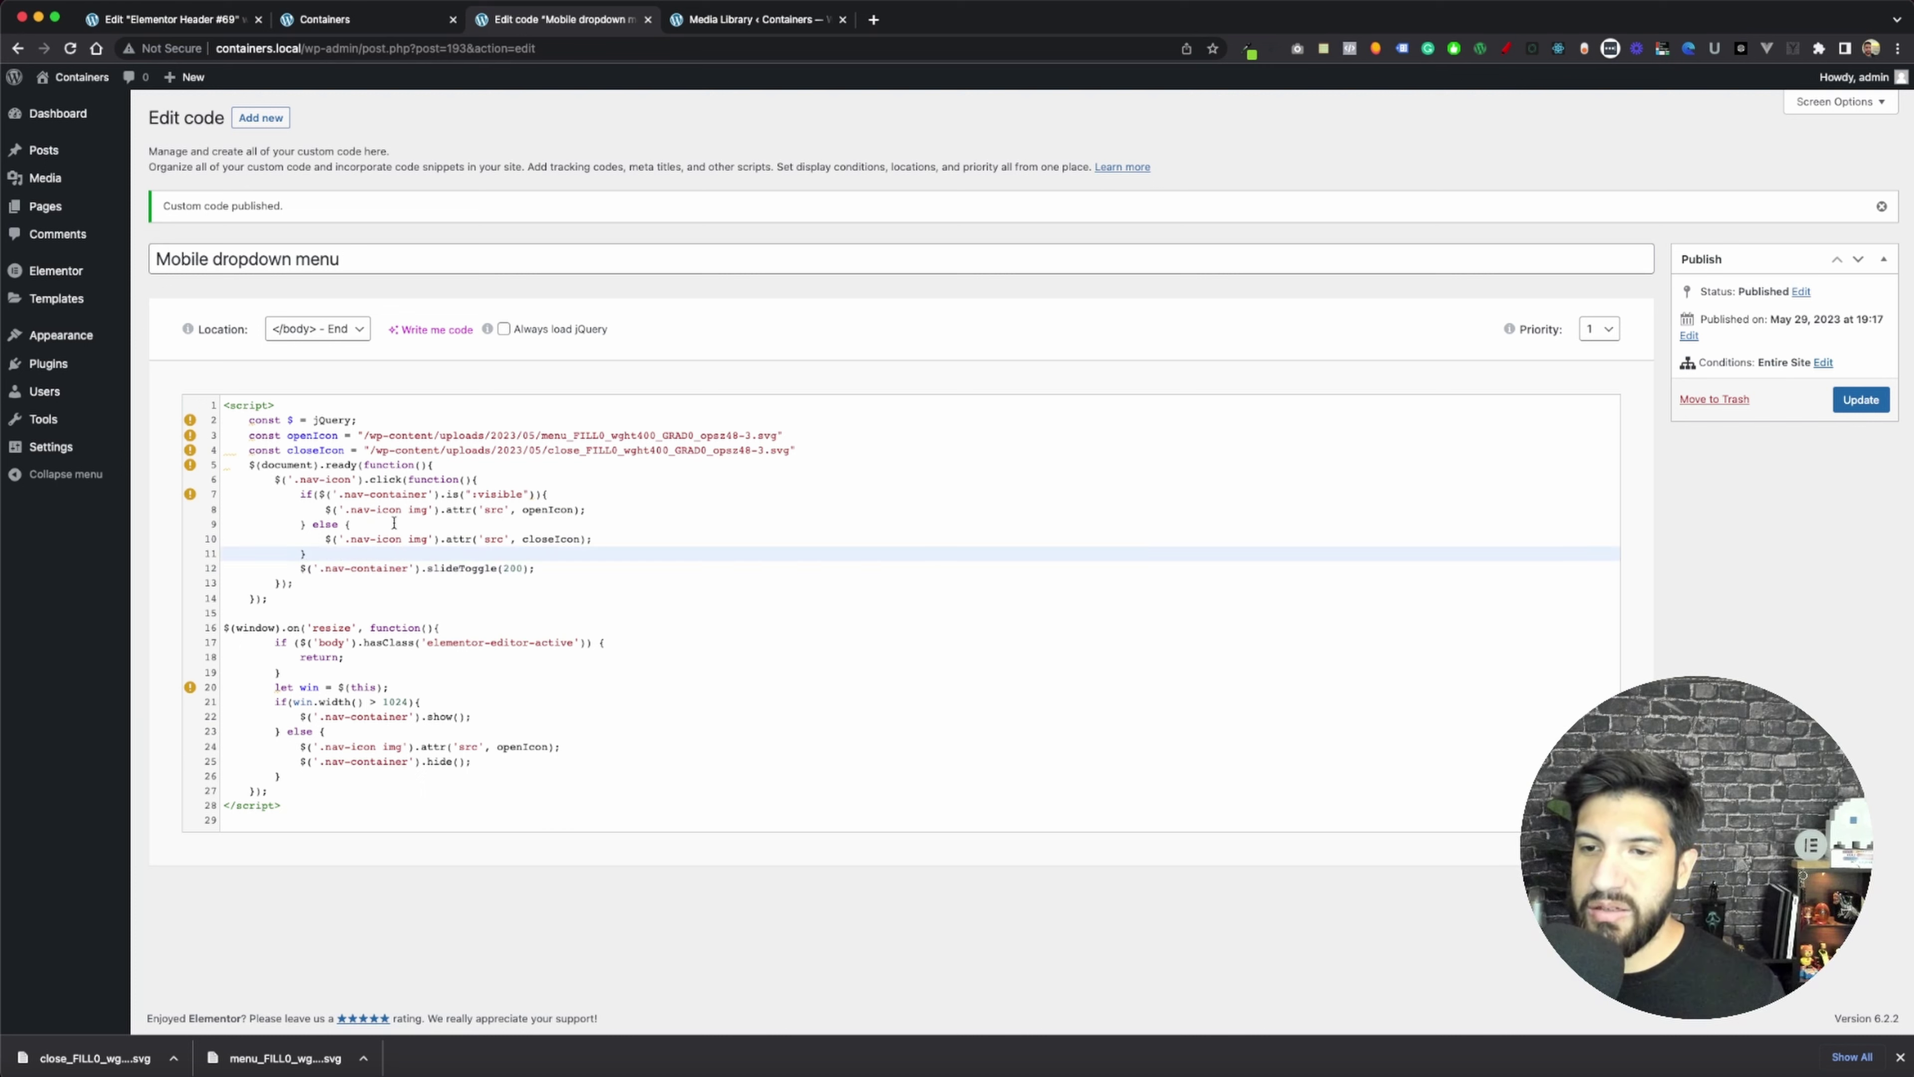
- Examine the click function's ":visible" check on .nav-container and its if and else branches
{"action": "left_click_drag", "start_coordinate": [301, 494], "coordinate": [549, 494]}
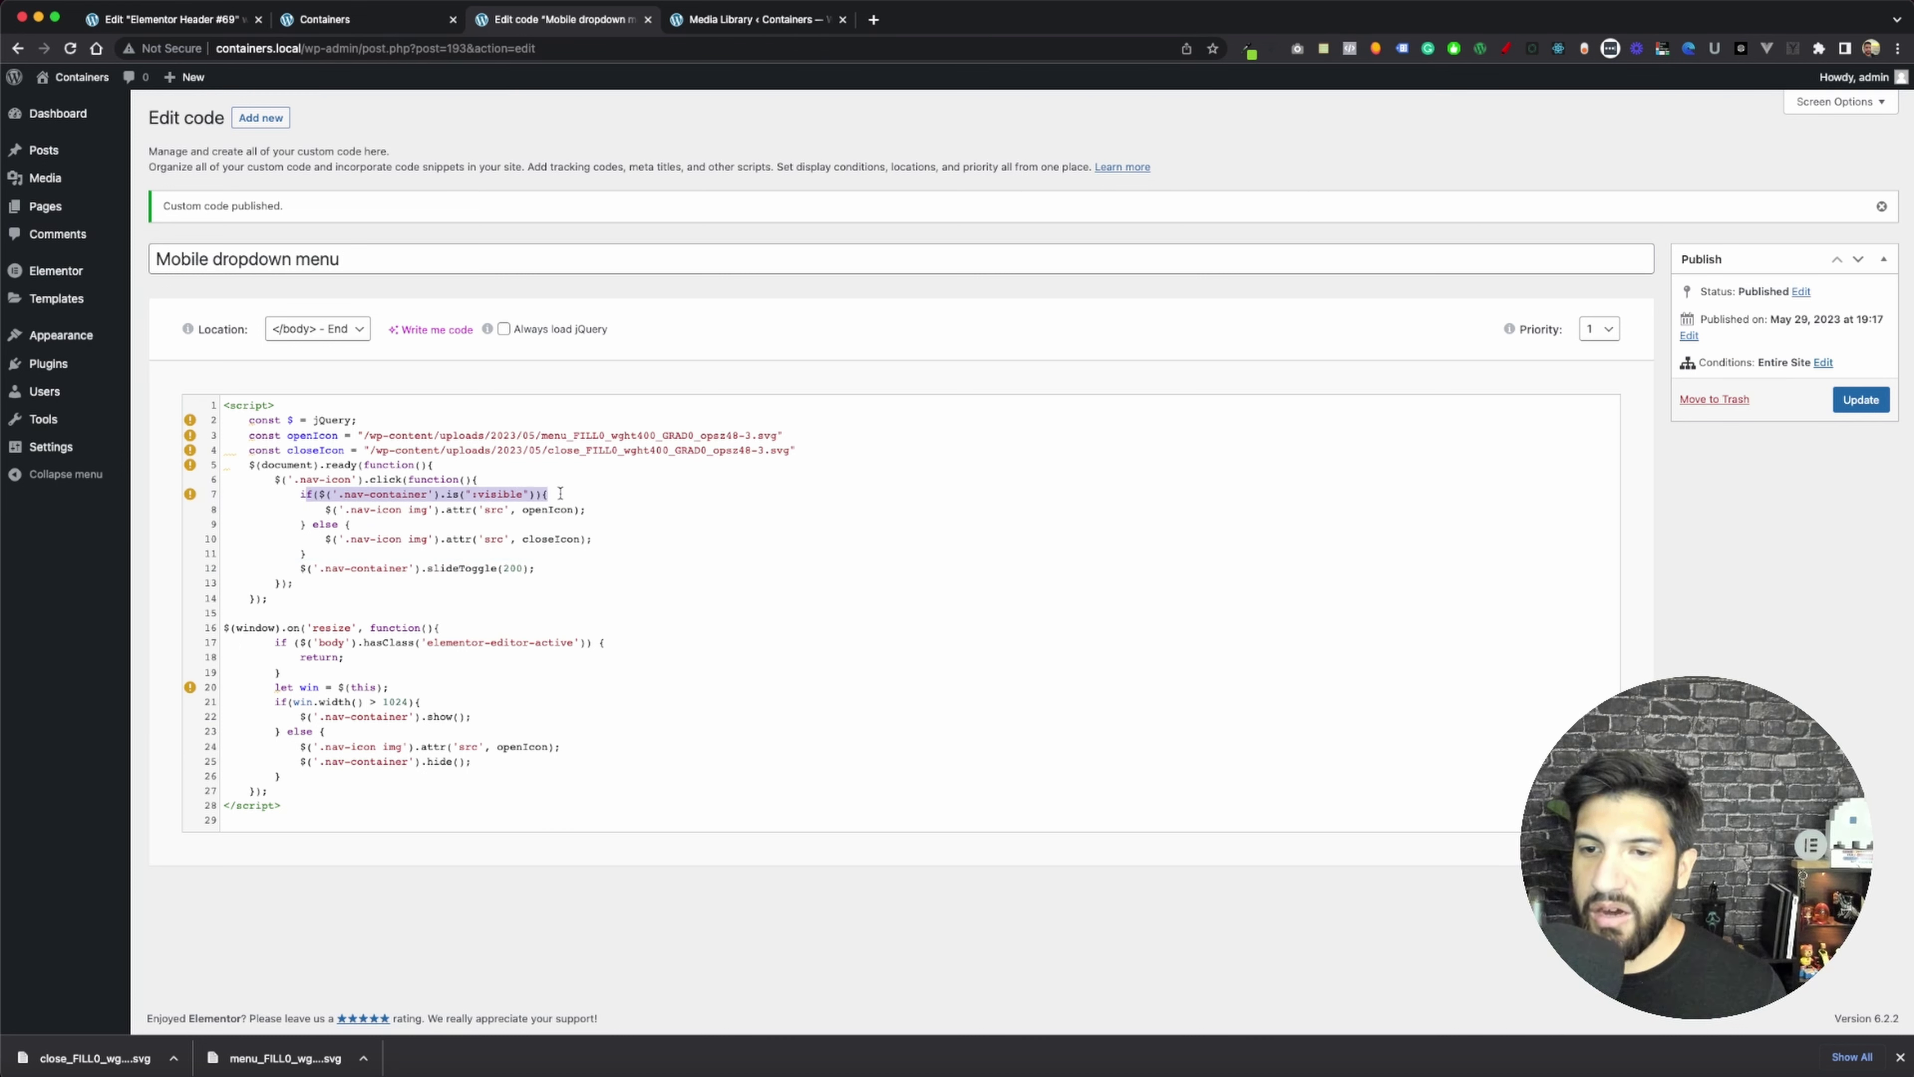
{"action": "left_click_drag", "start_coordinate": [287, 525], "coordinate": [368, 547]}
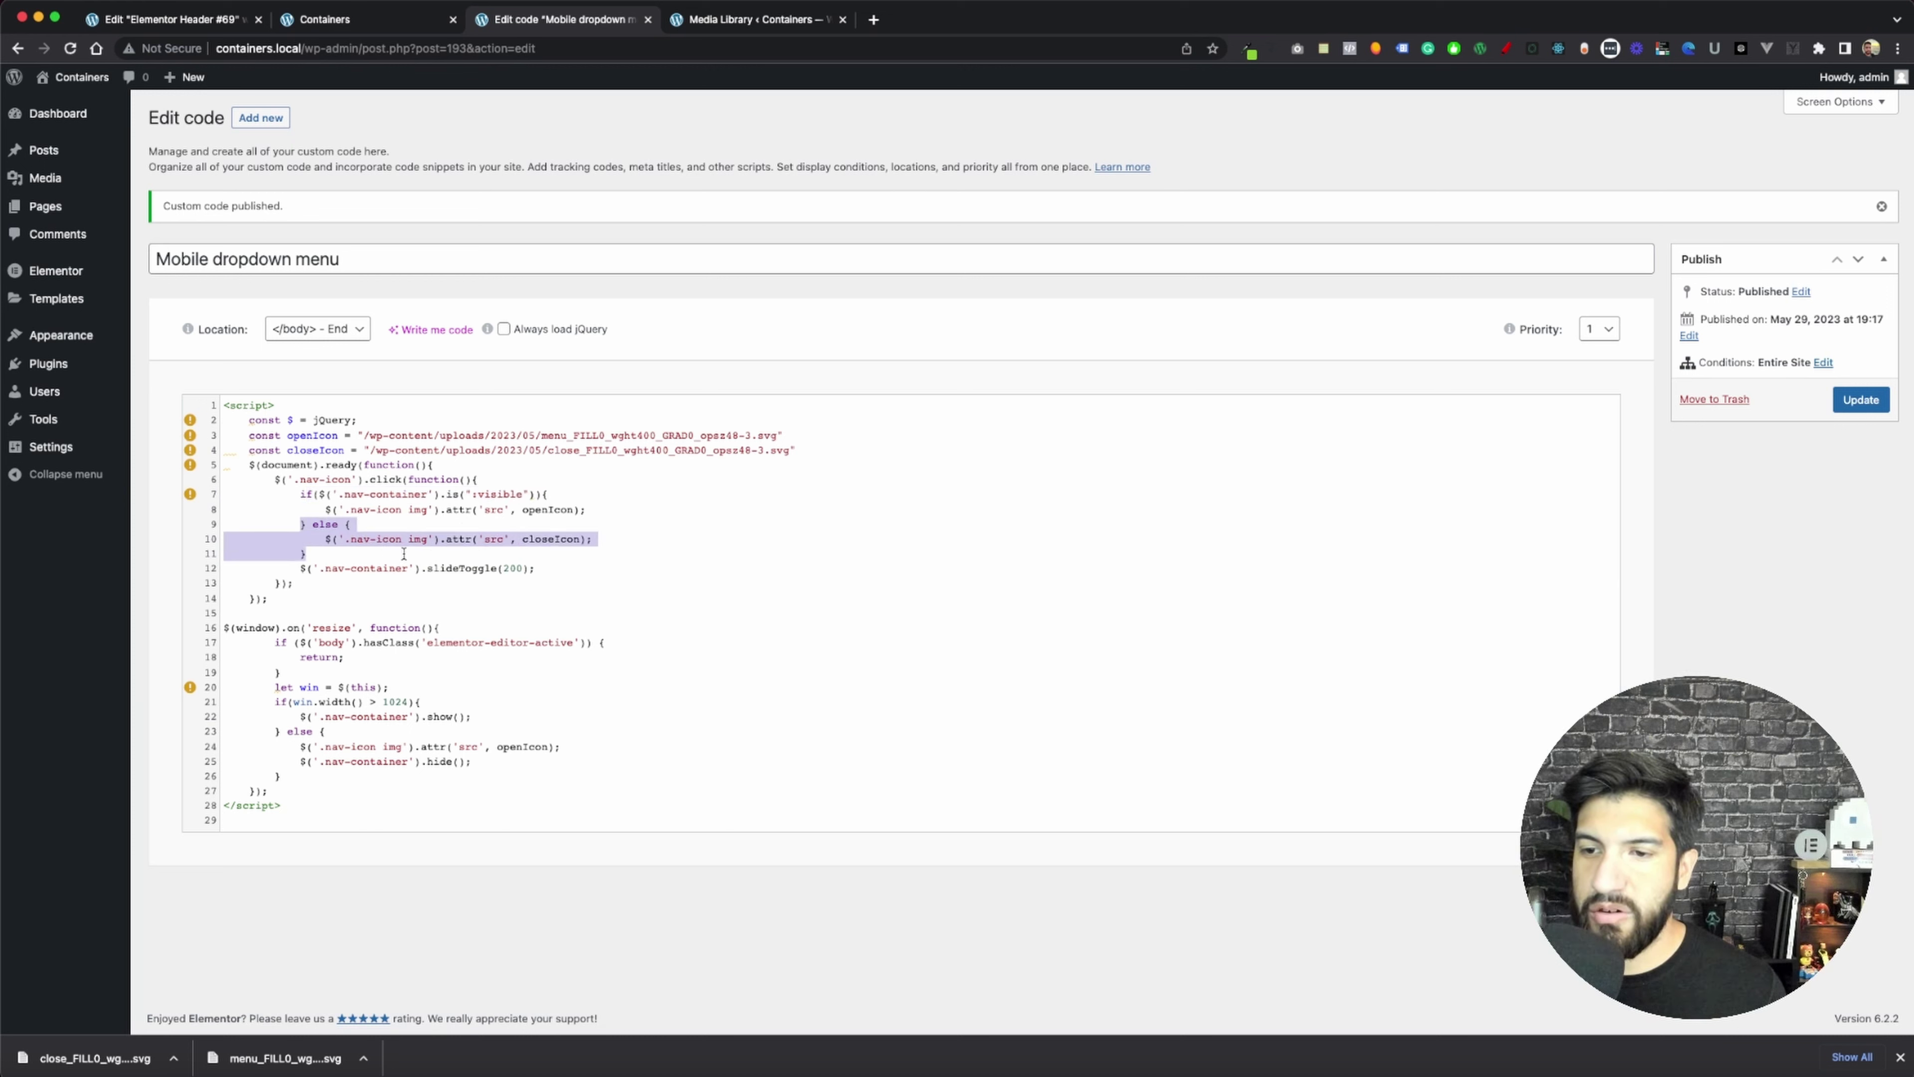
{"action": "left_click", "coordinate": [335, 494]}
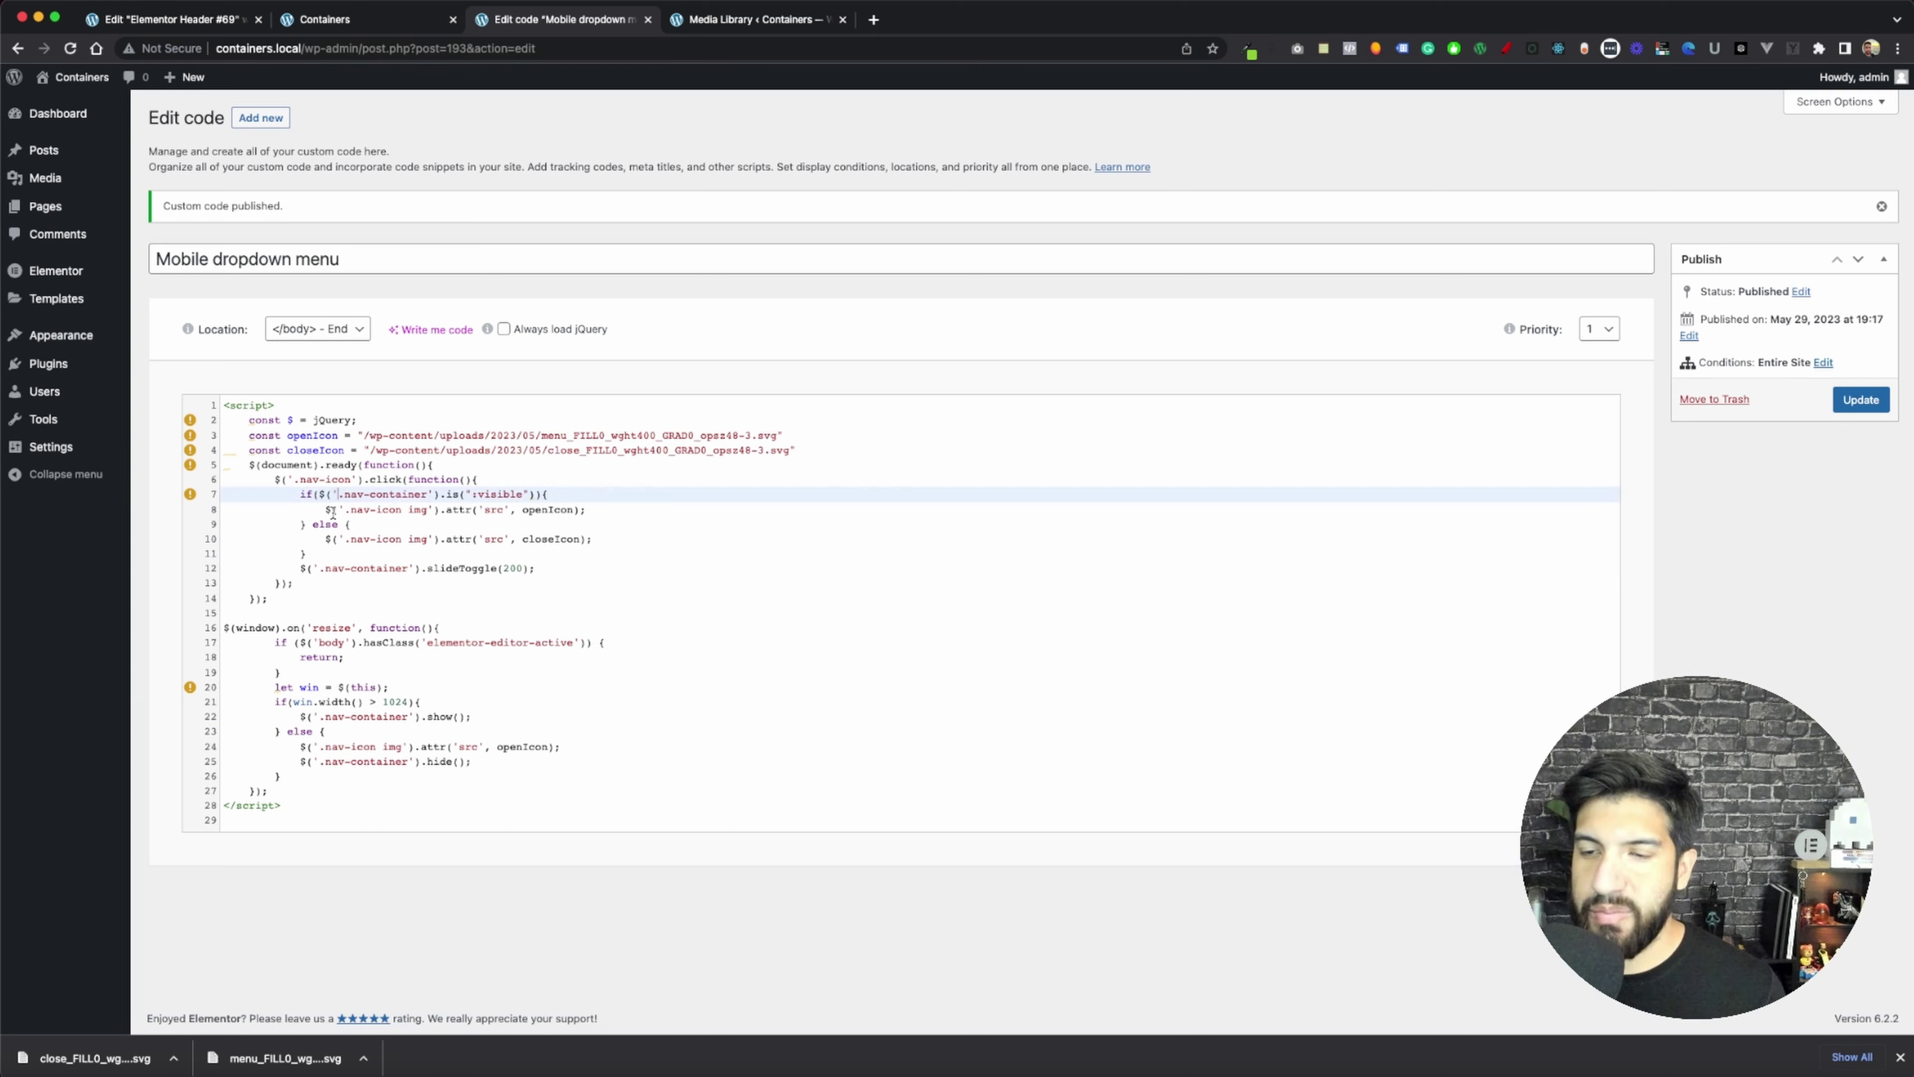
{"action": "left_click_drag", "start_coordinate": [287, 494], "coordinate": [611, 516]}
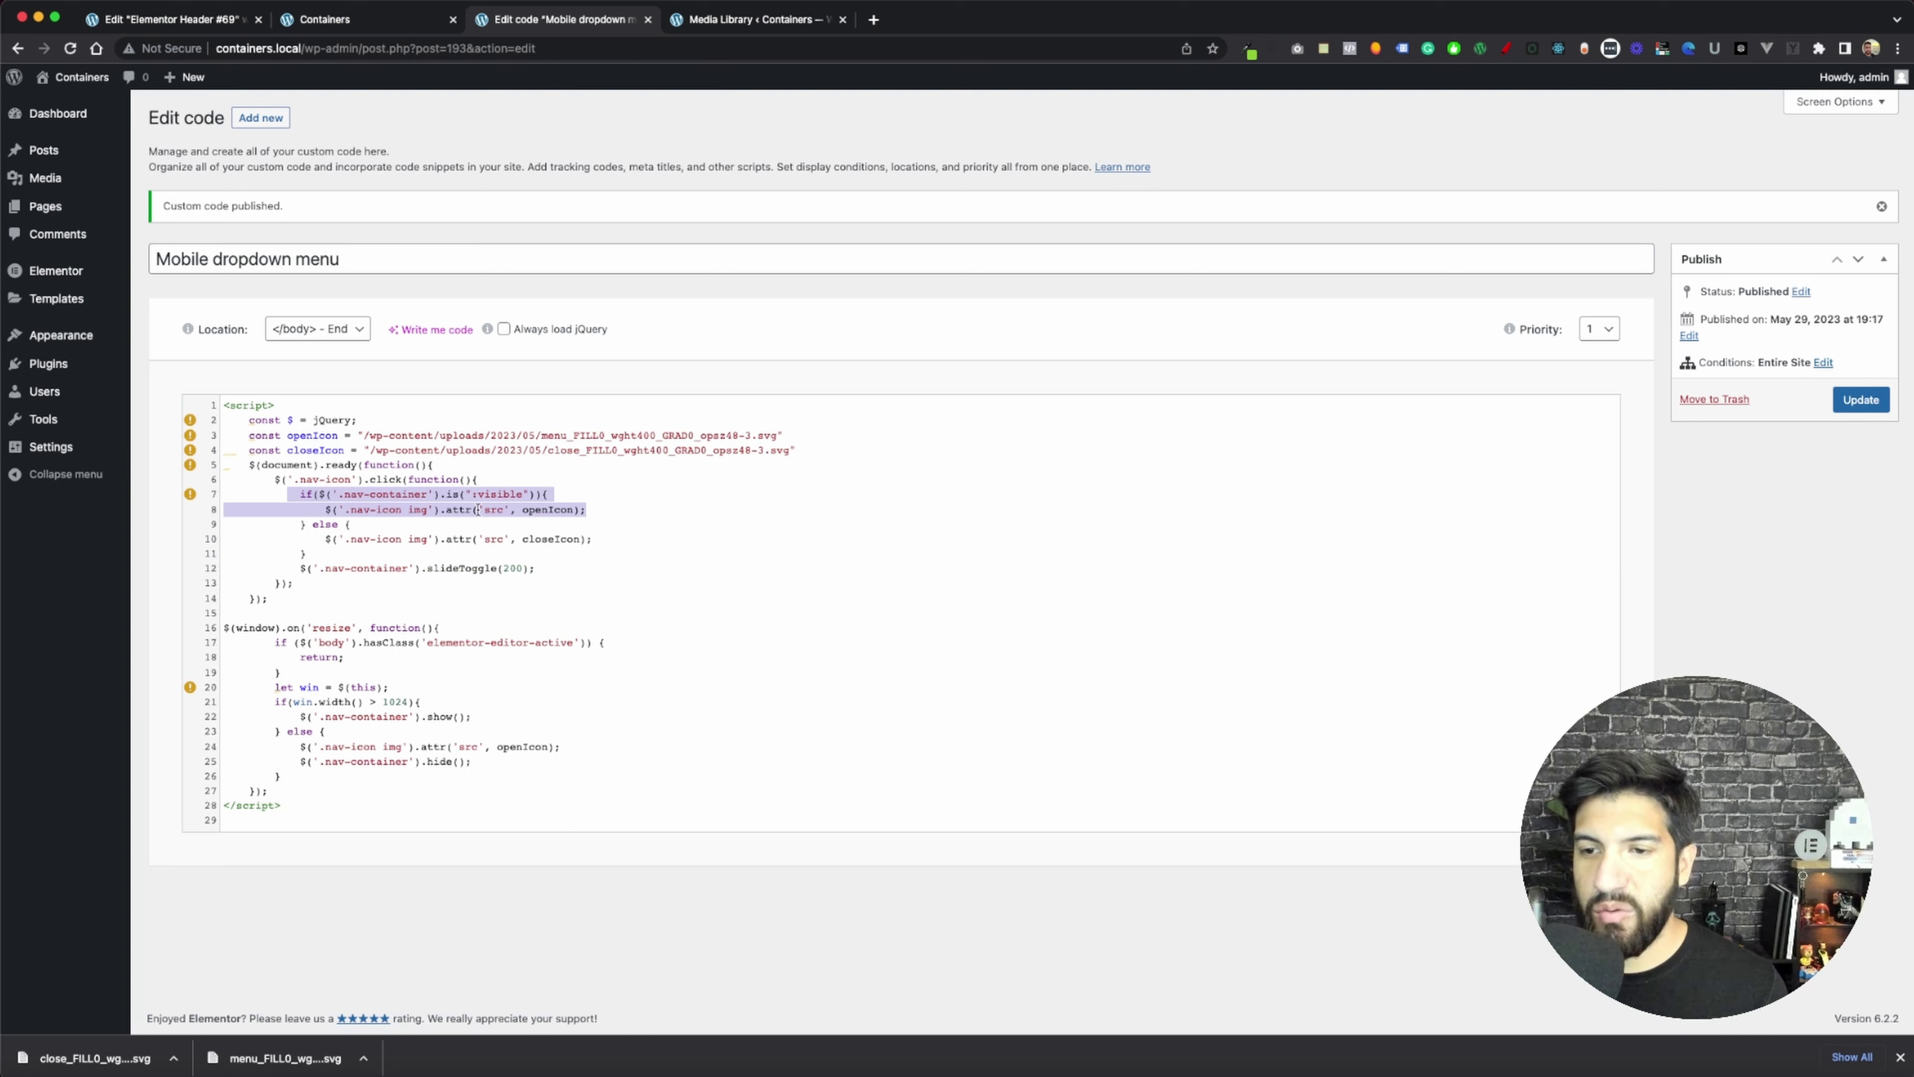
{"action": "left_click", "coordinate": [362, 510]}
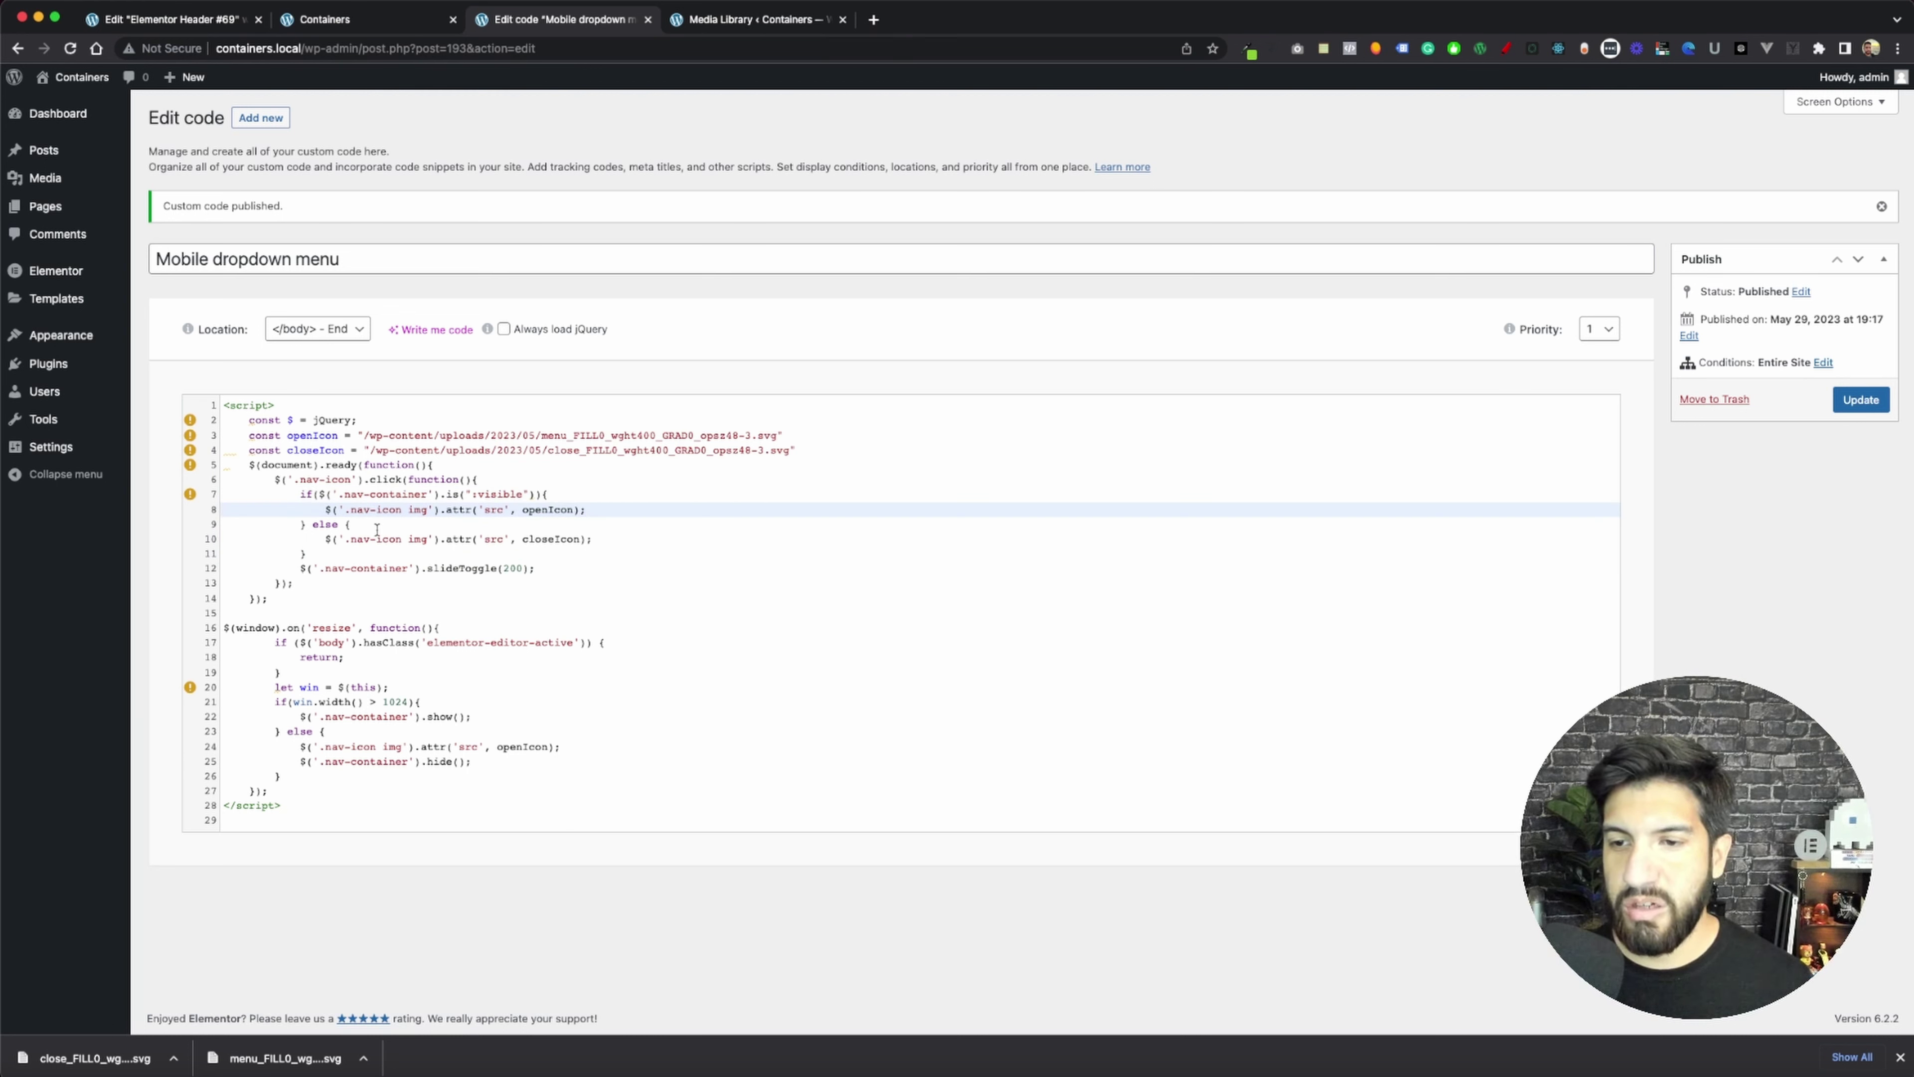
{"action": "left_click_drag", "start_coordinate": [305, 554], "coordinate": [512, 555]}
{"action": "left_click_drag", "start_coordinate": [286, 498], "coordinate": [375, 563]}
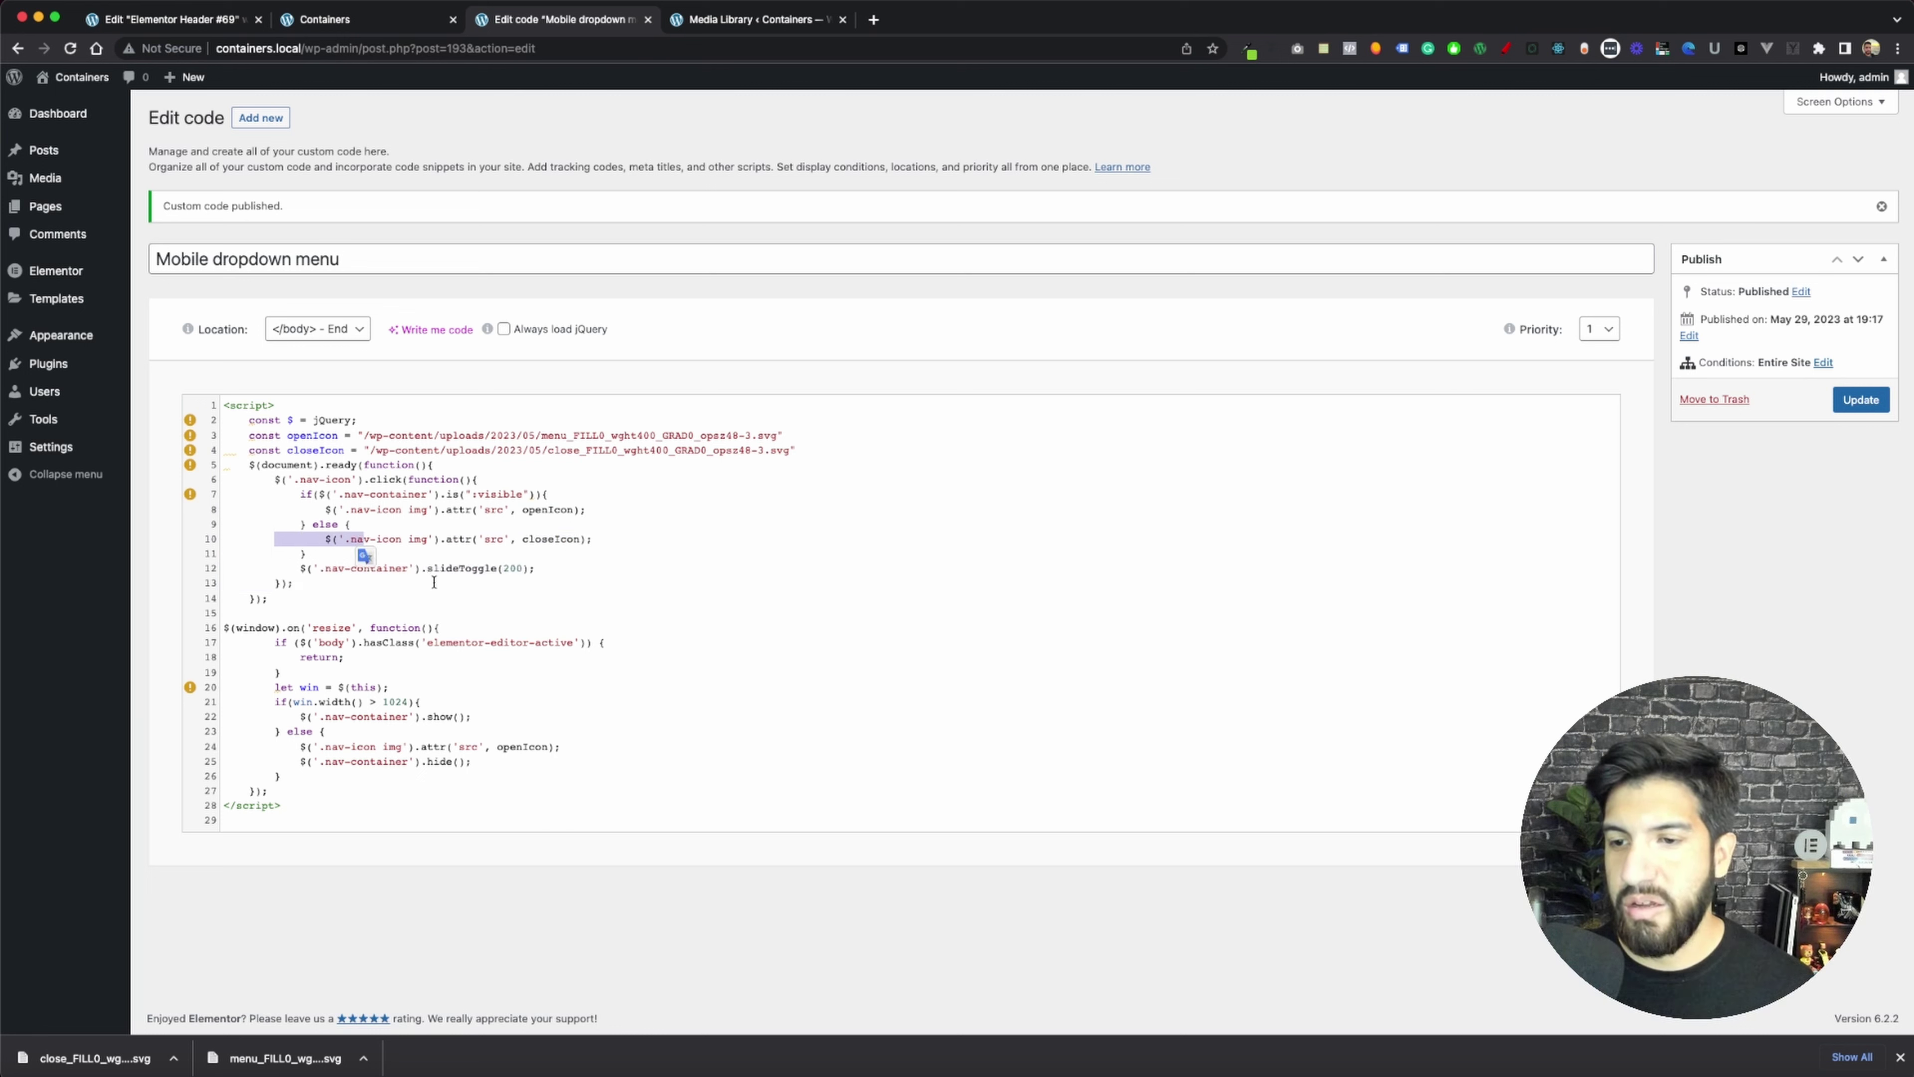
{"action": "left_click", "coordinate": [375, 582]}
{"action": "left_click", "coordinate": [376, 614]}
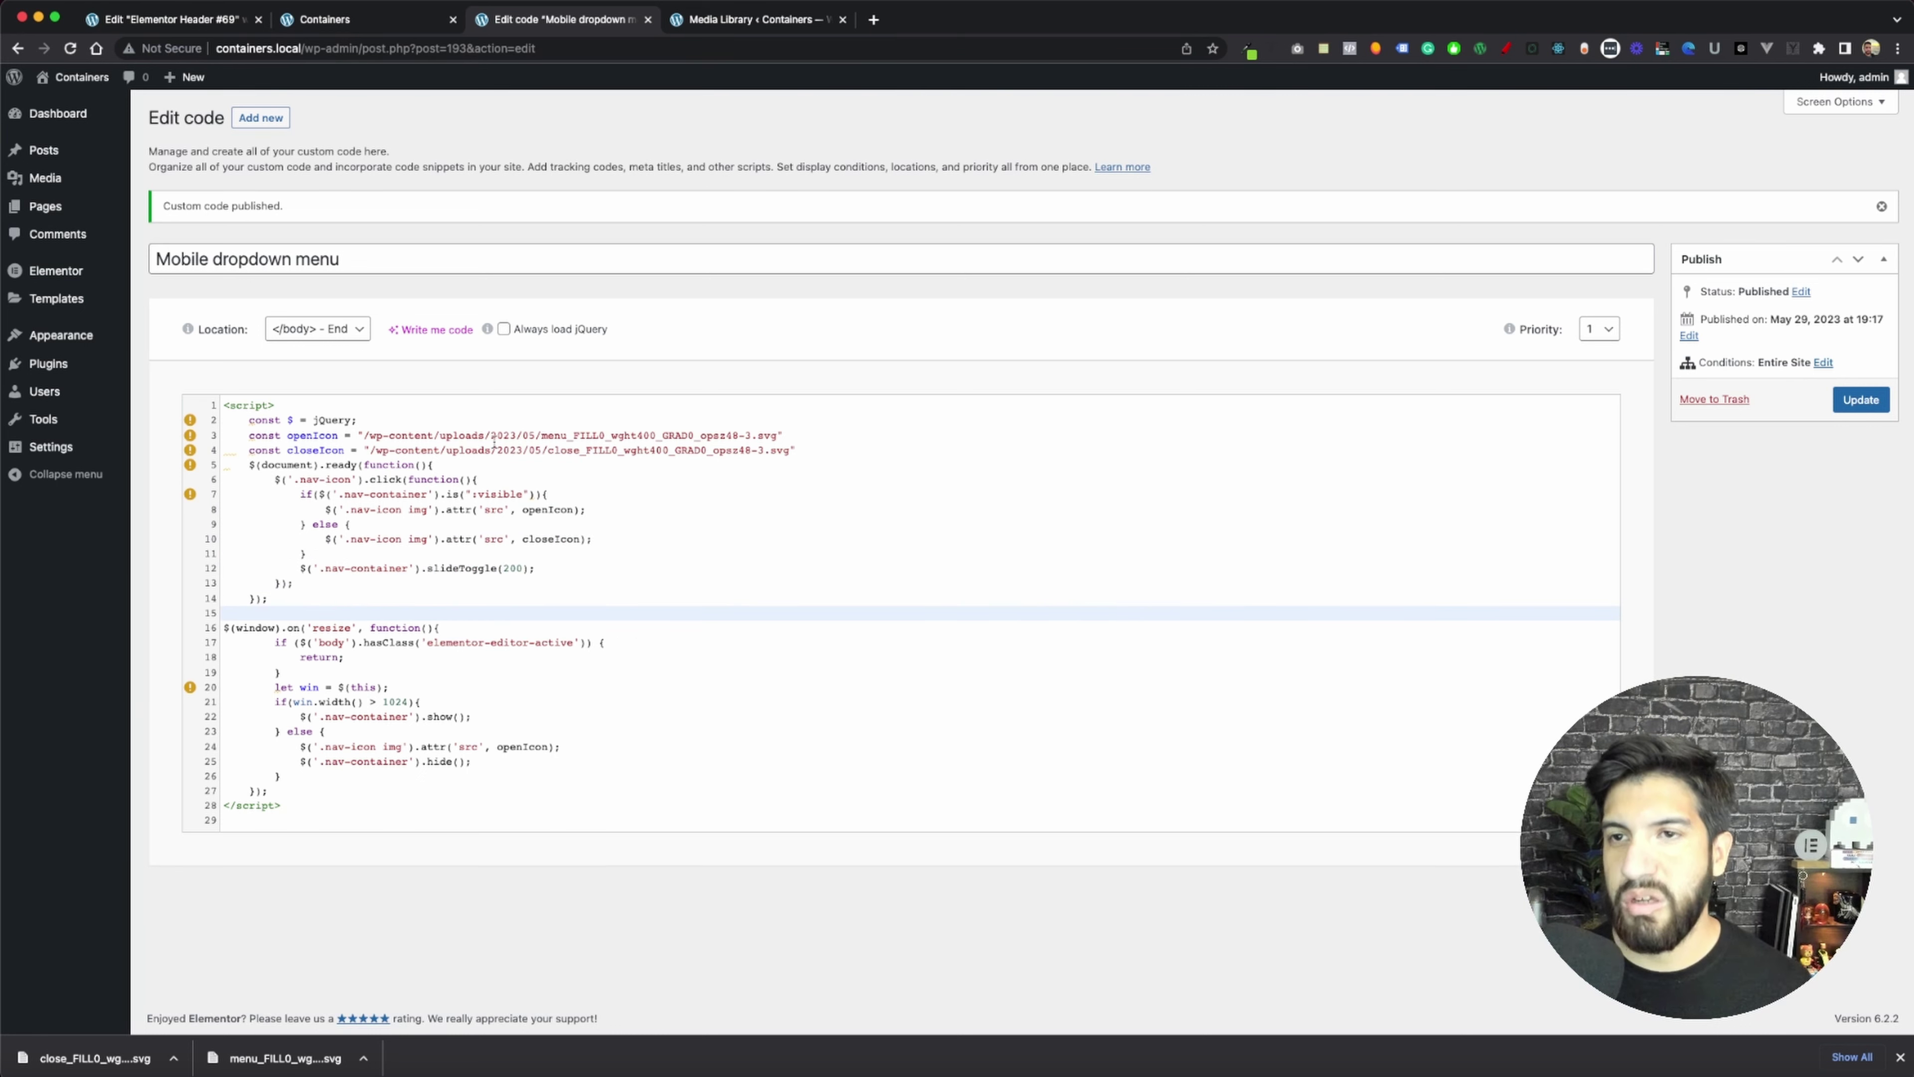
- Examine the .nav-container slideToggle call and its duration argument
{"action": "key", "text": "Up"}
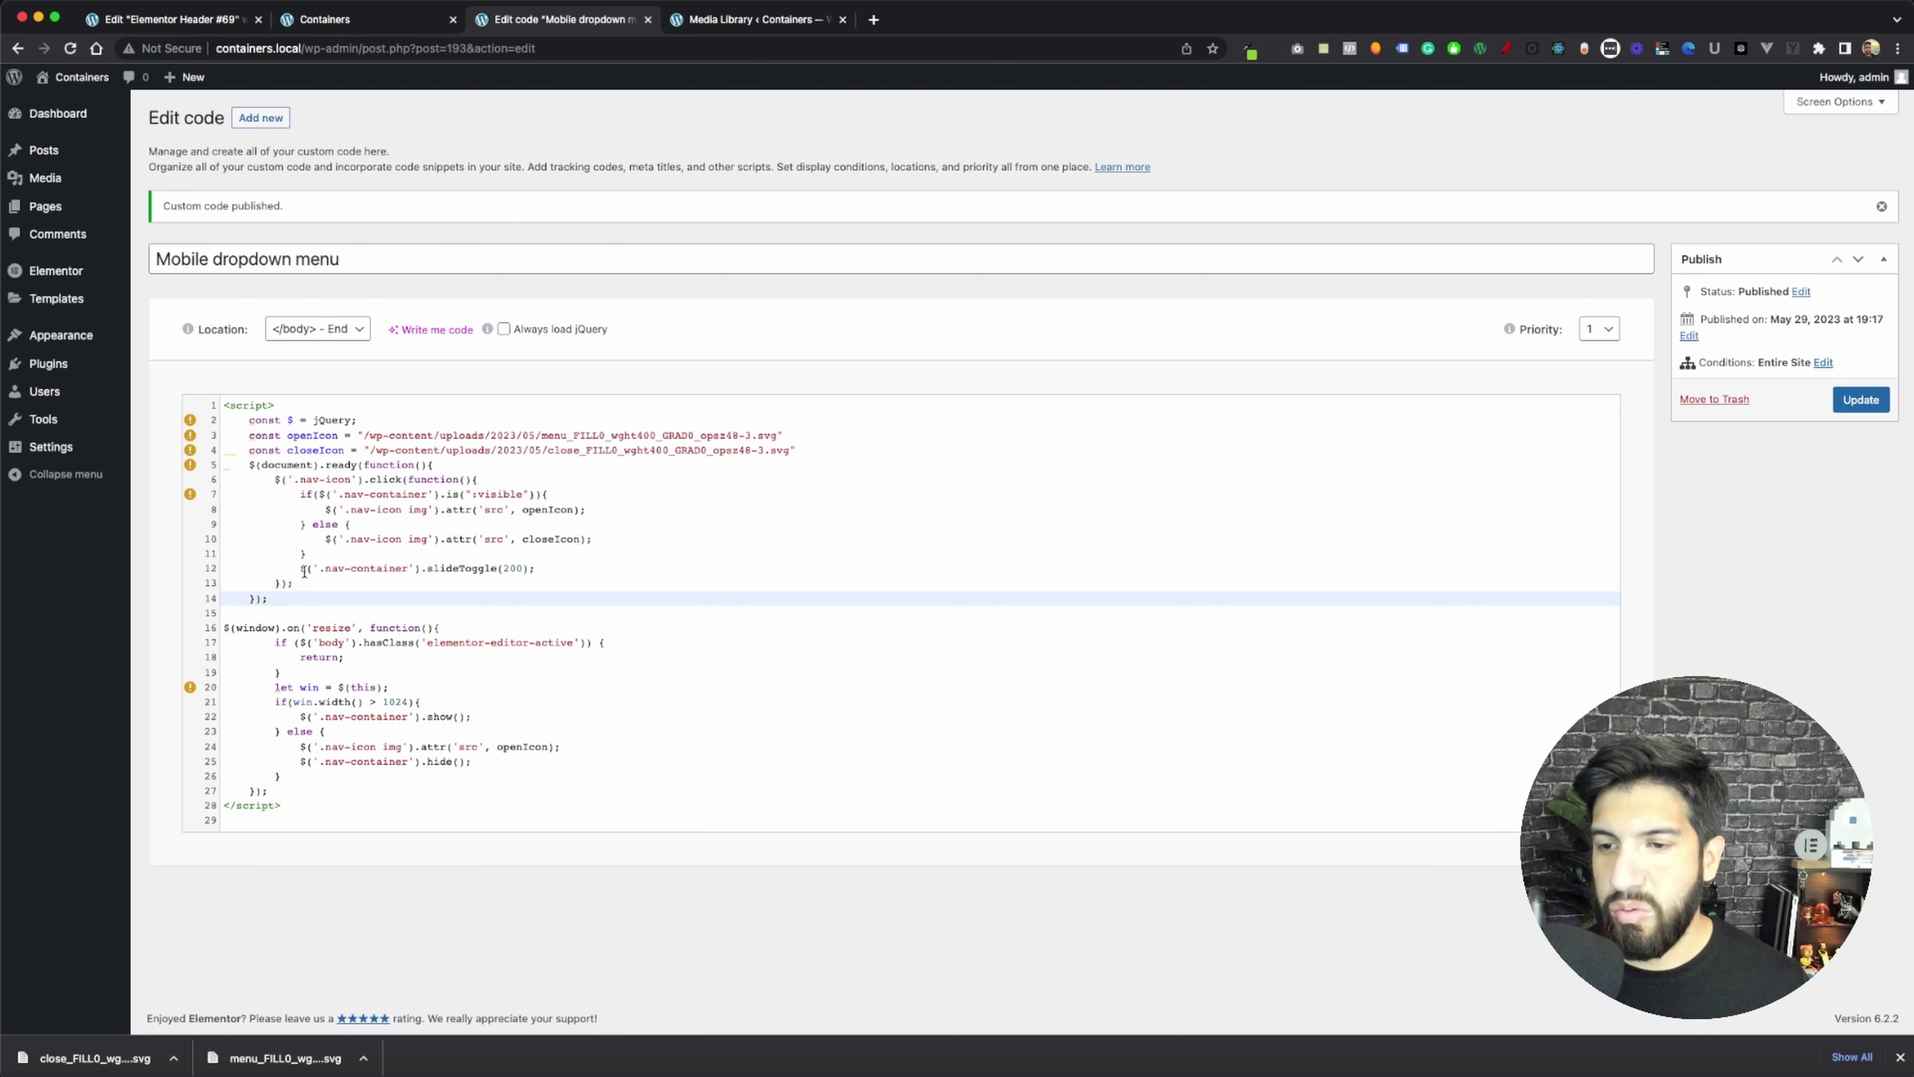
{"action": "left_click_drag", "start_coordinate": [304, 571], "coordinate": [532, 571]}
{"action": "left_click", "coordinate": [462, 590]}
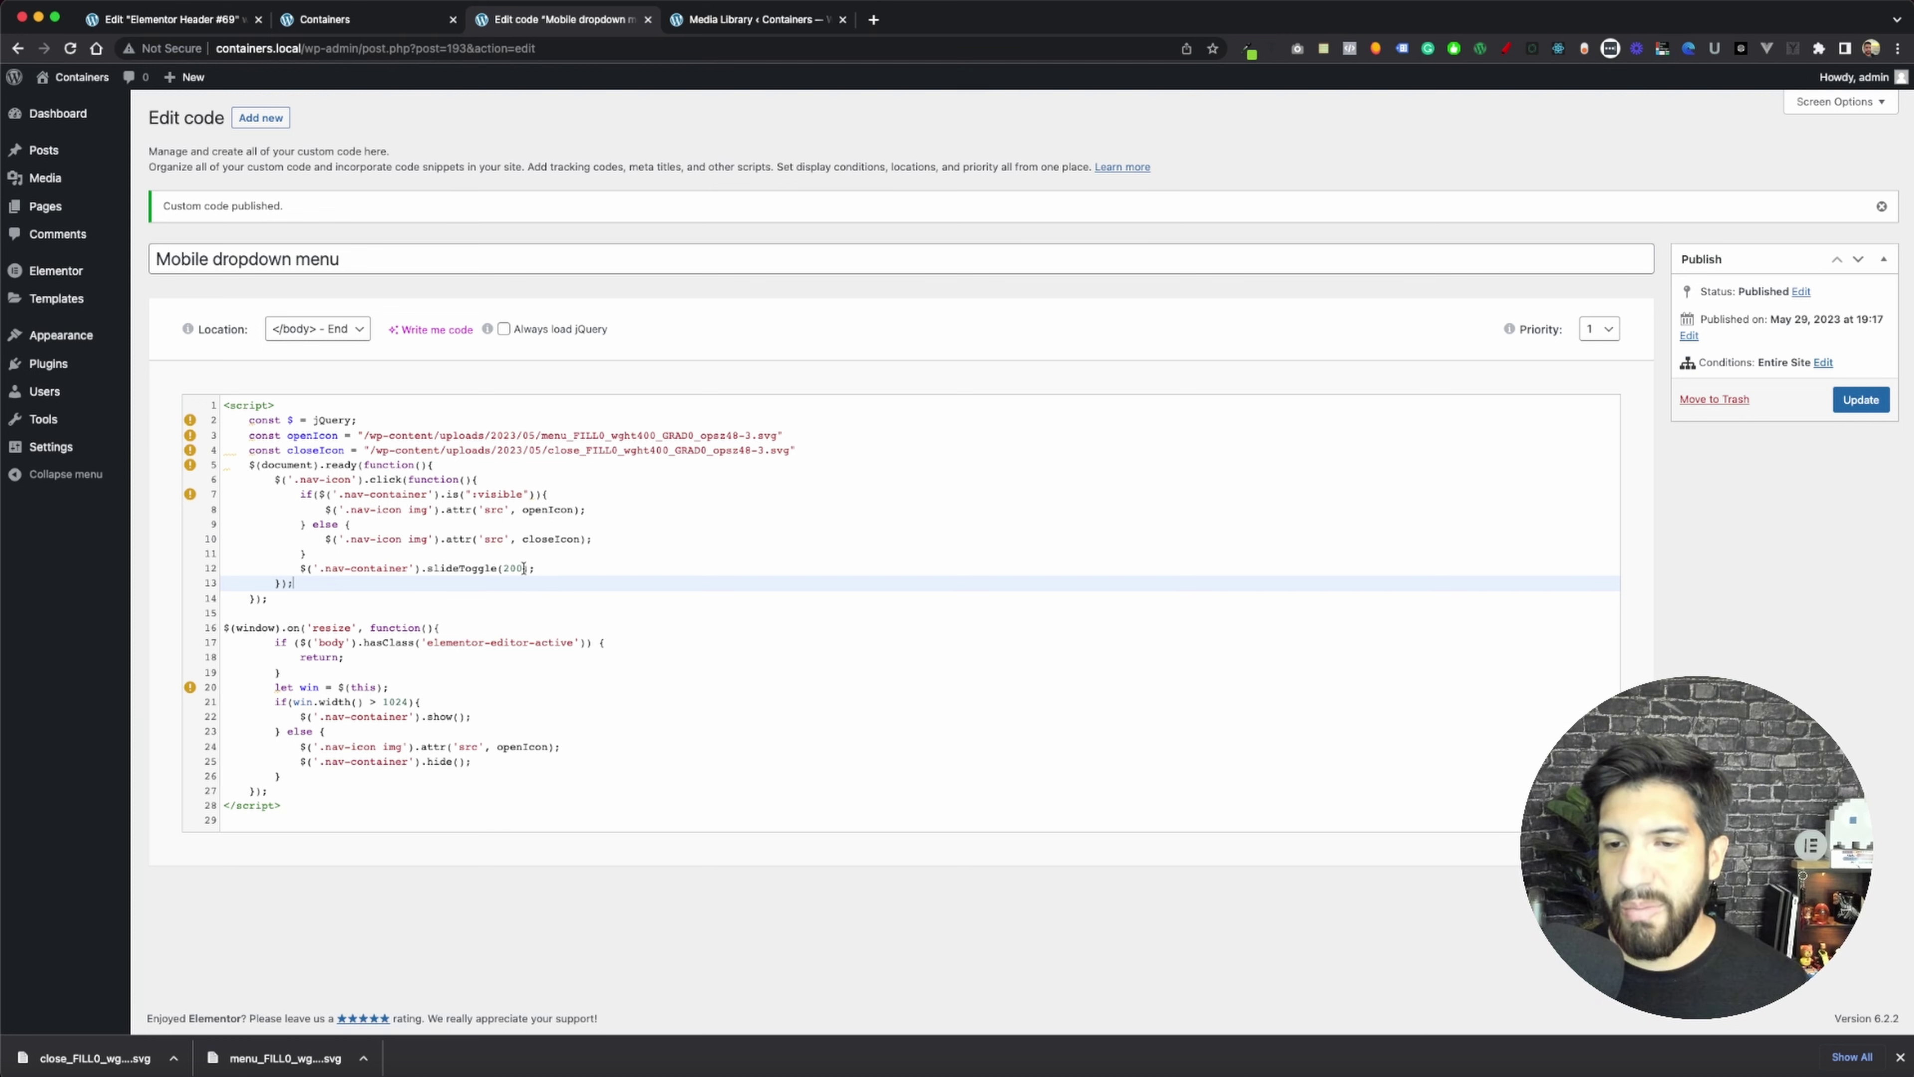
{"action": "left_click_drag", "start_coordinate": [526, 569], "coordinate": [503, 569]}
{"action": "left_click", "coordinate": [546, 569]}
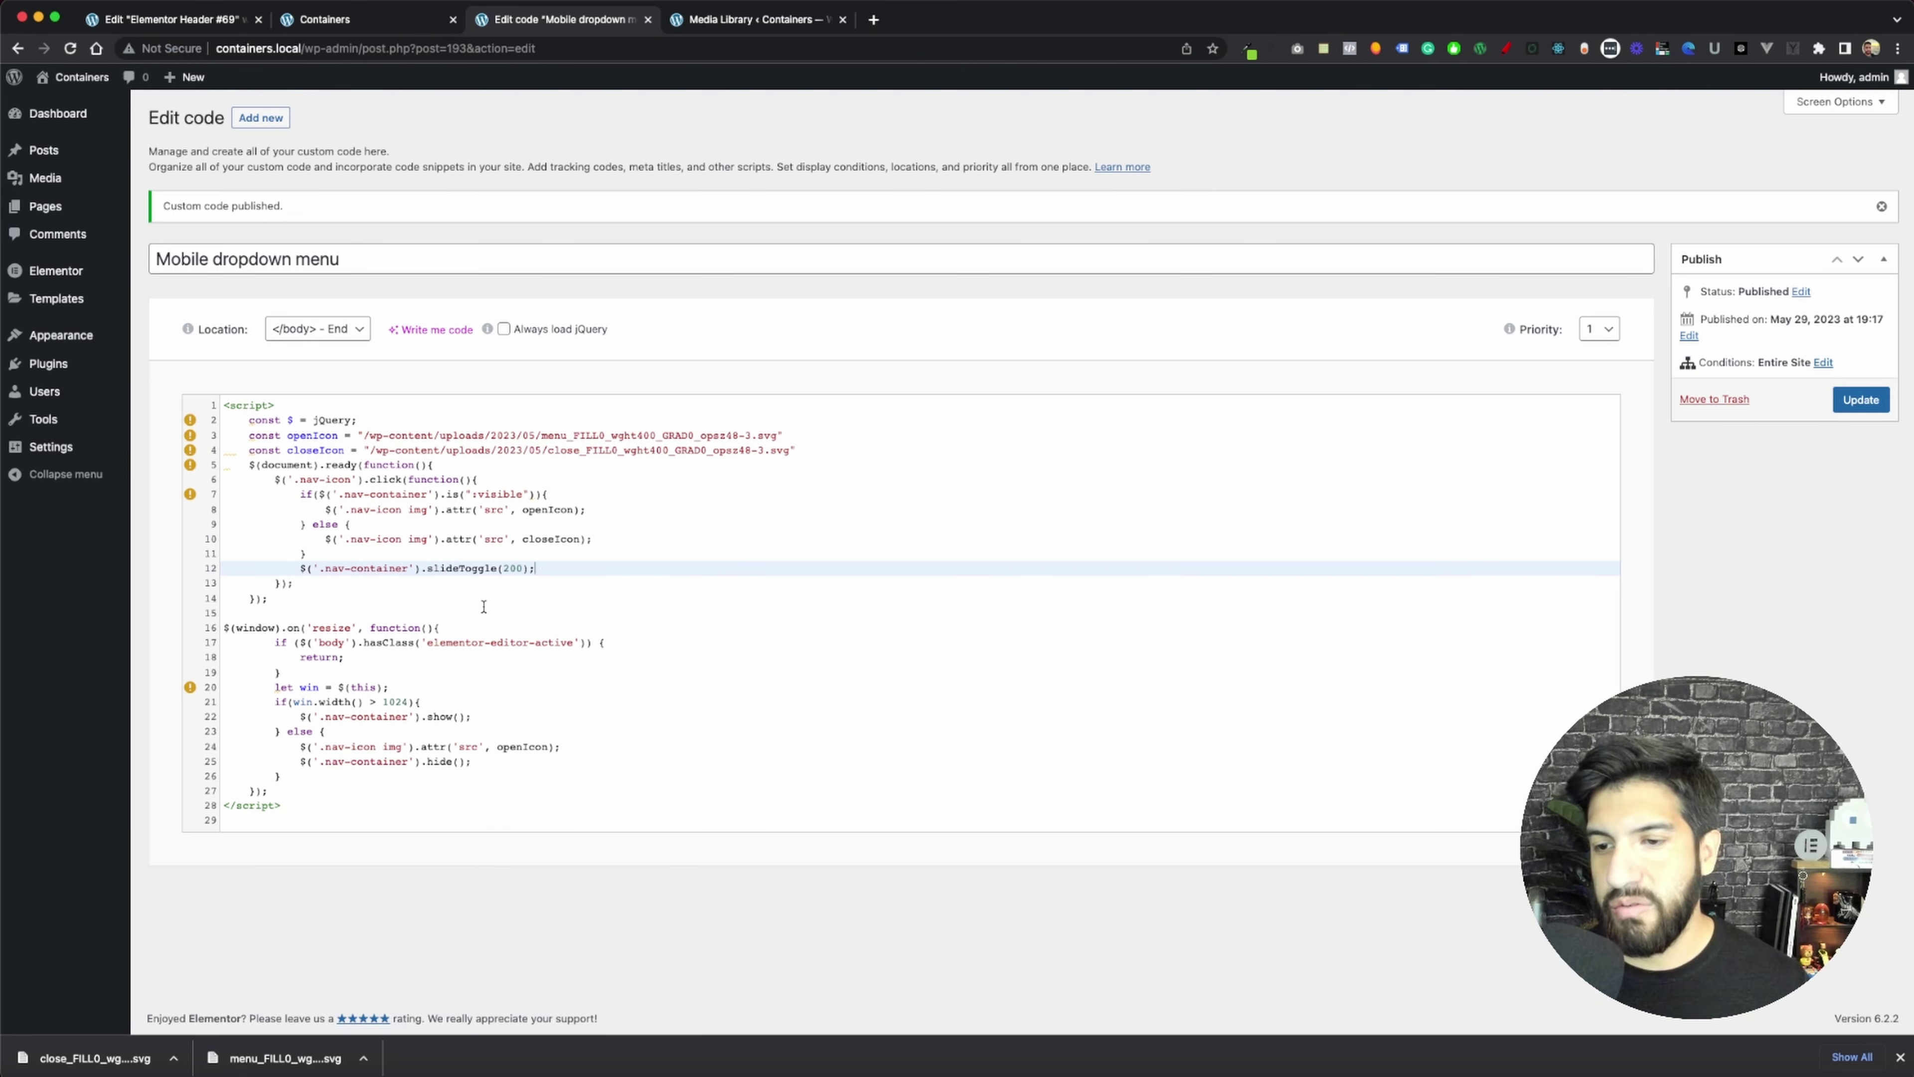
- Examine the line binding a function to the window's resize event, including its selector, on method and 'resize' argument
{"action": "key", "text": "Down"}
{"action": "key", "text": "Down"}
{"action": "key", "text": "Down"}
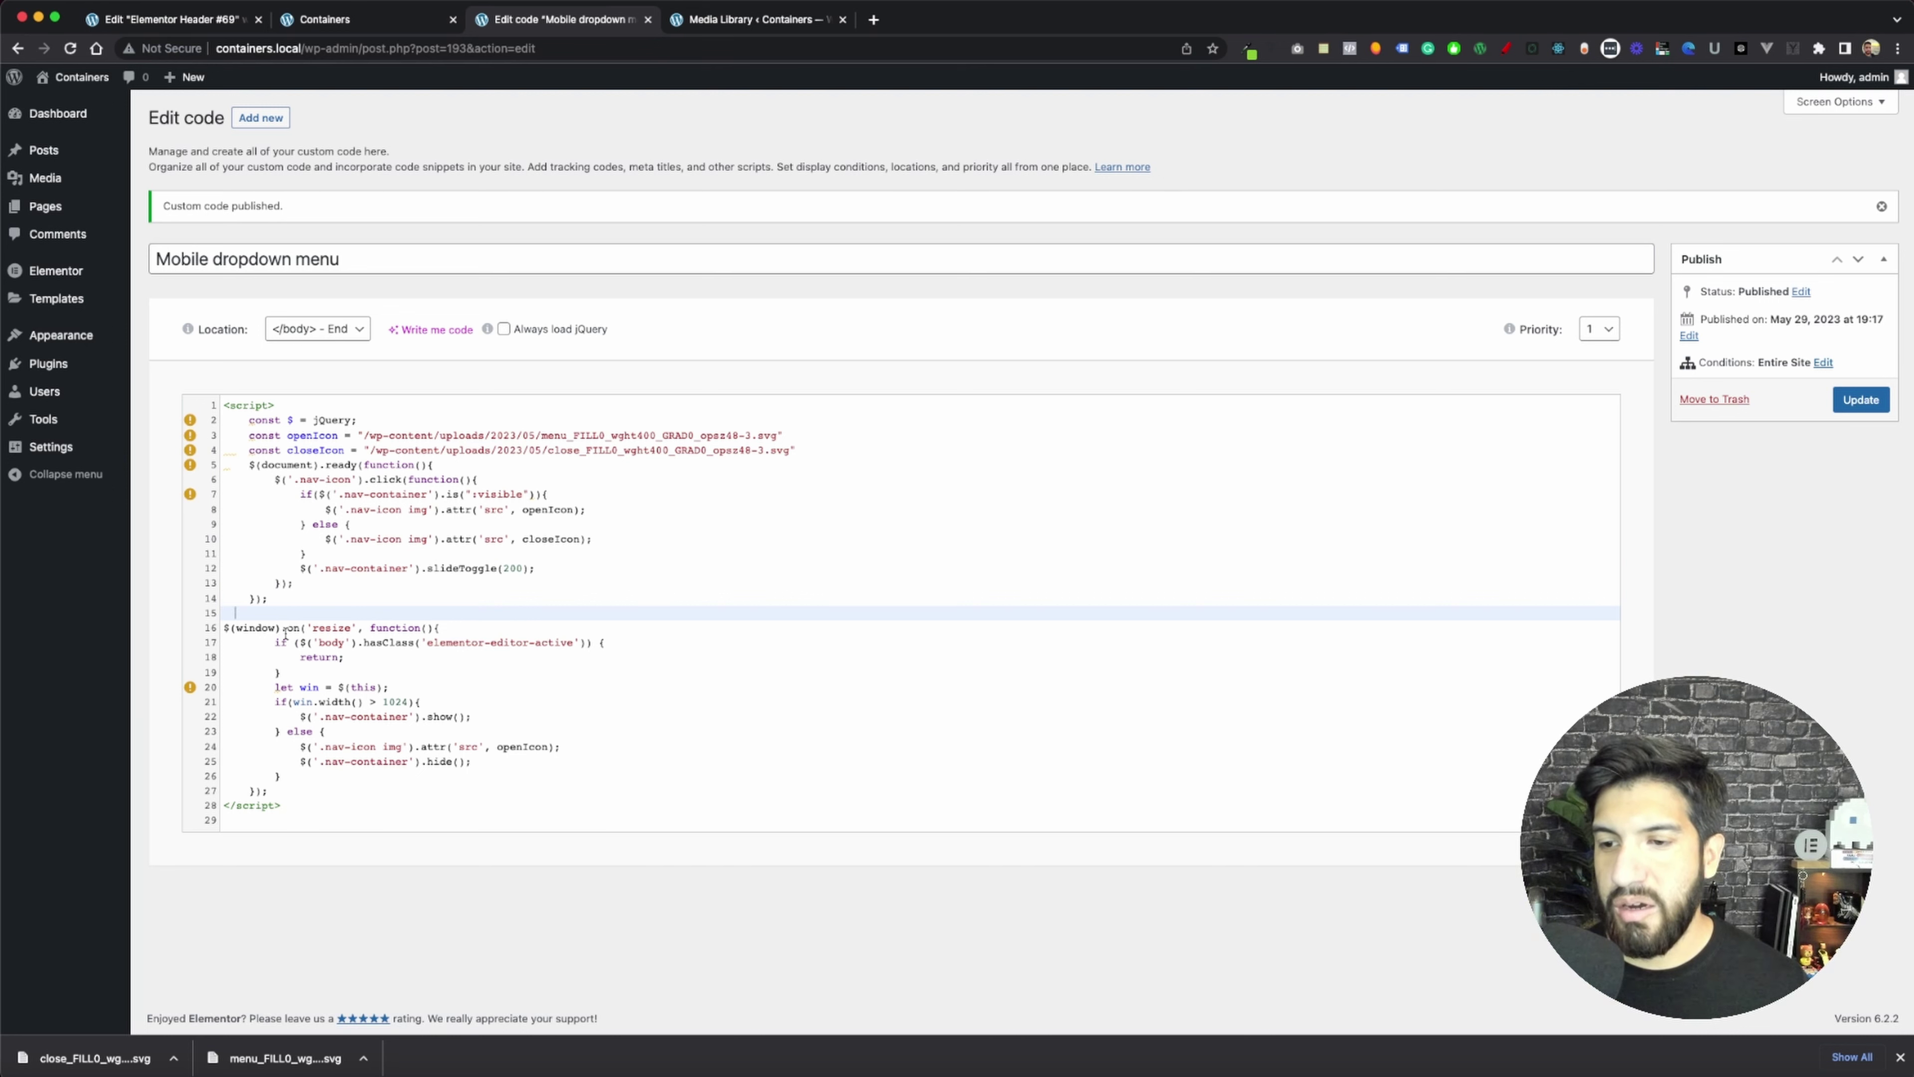
{"action": "left_click", "coordinate": [287, 627]}
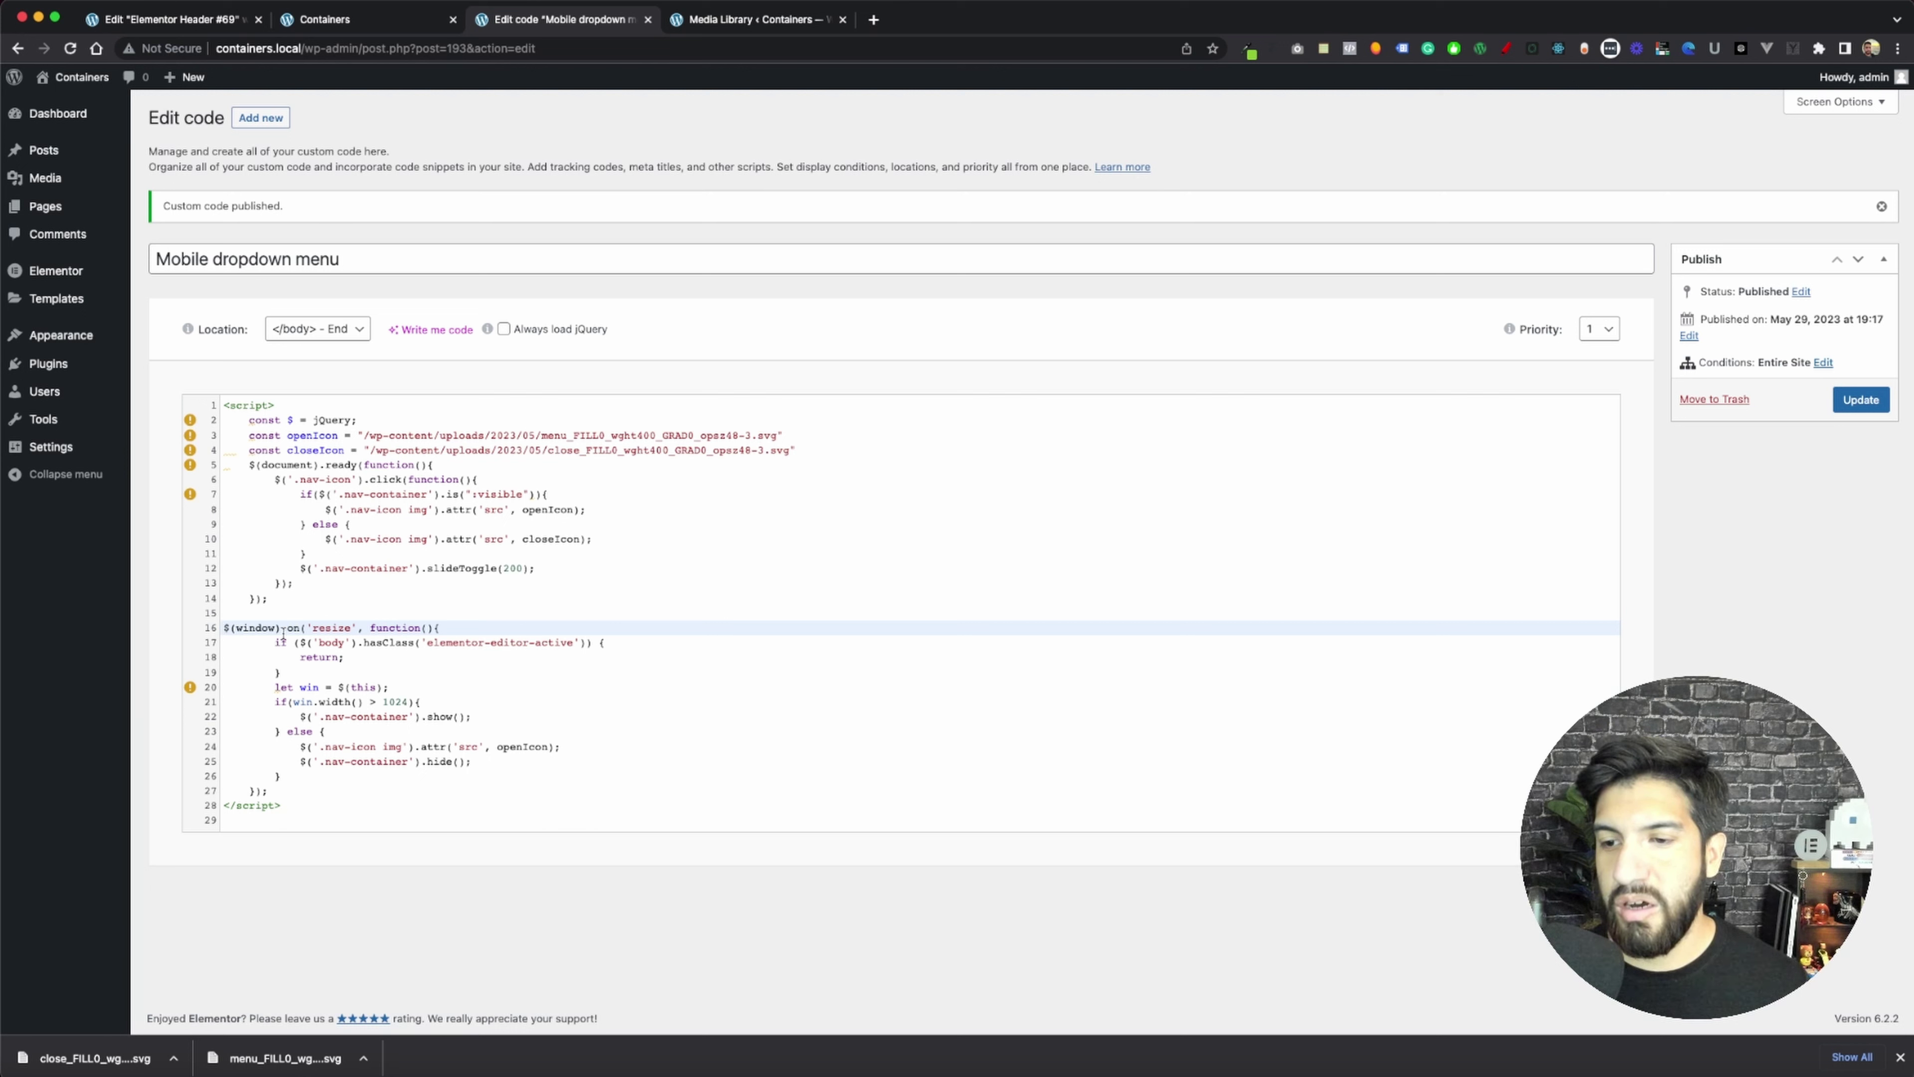
{"action": "left_click_drag", "start_coordinate": [278, 627], "coordinate": [236, 628]}
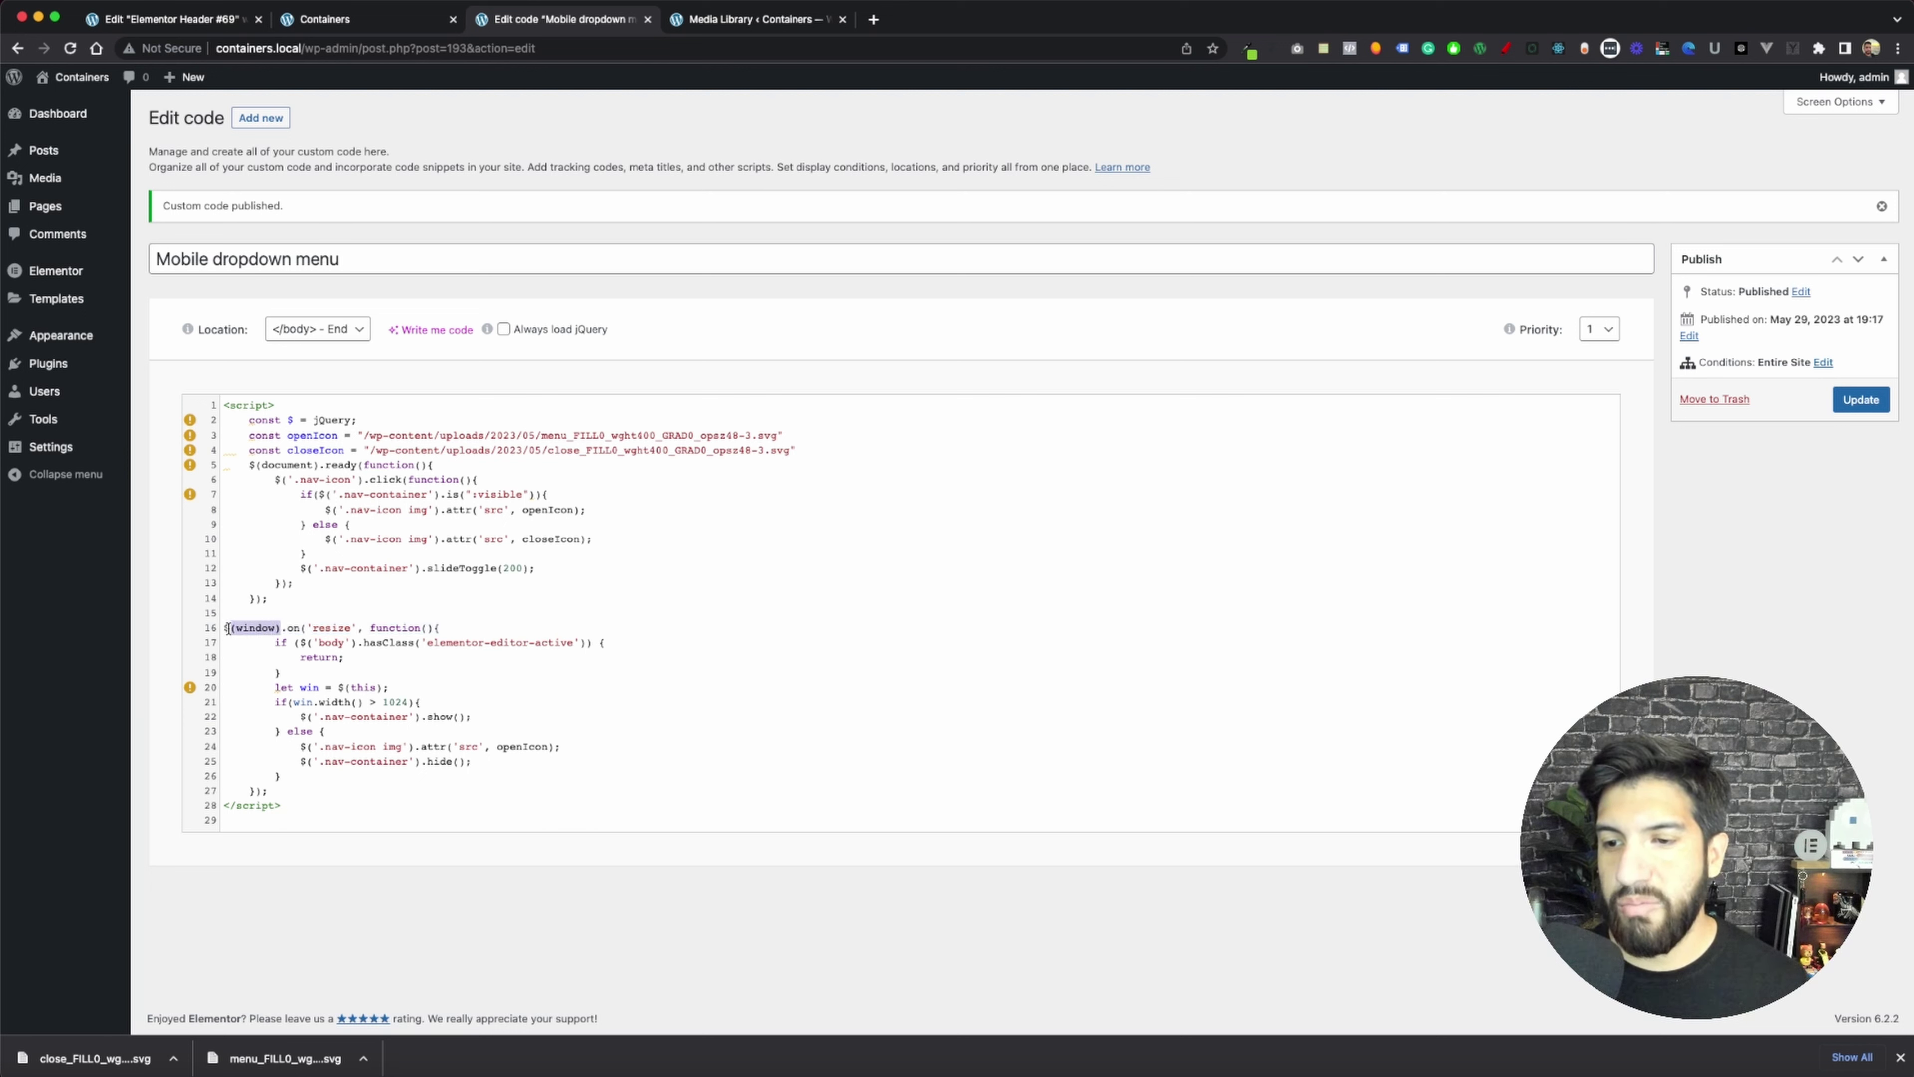
{"action": "left_click", "coordinate": [387, 656]}
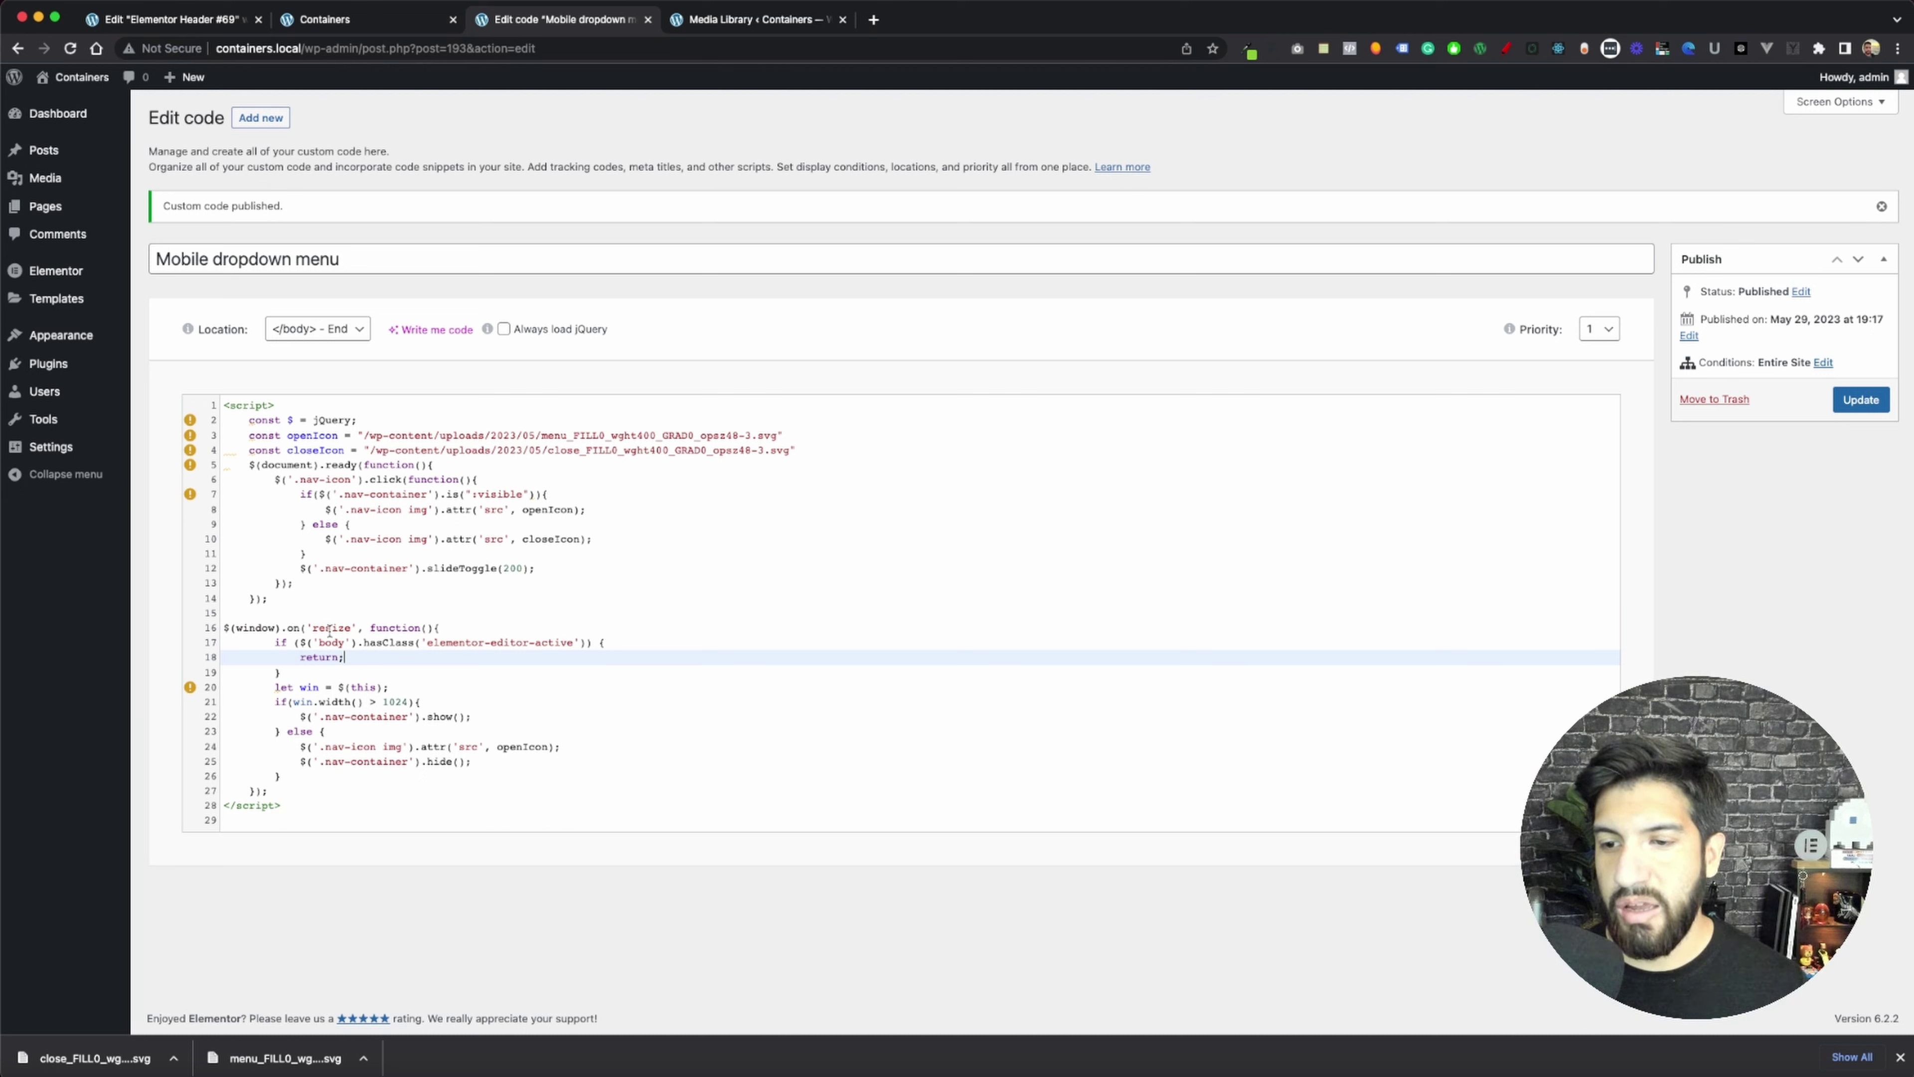
{"action": "double_click", "coordinate": [291, 627]}
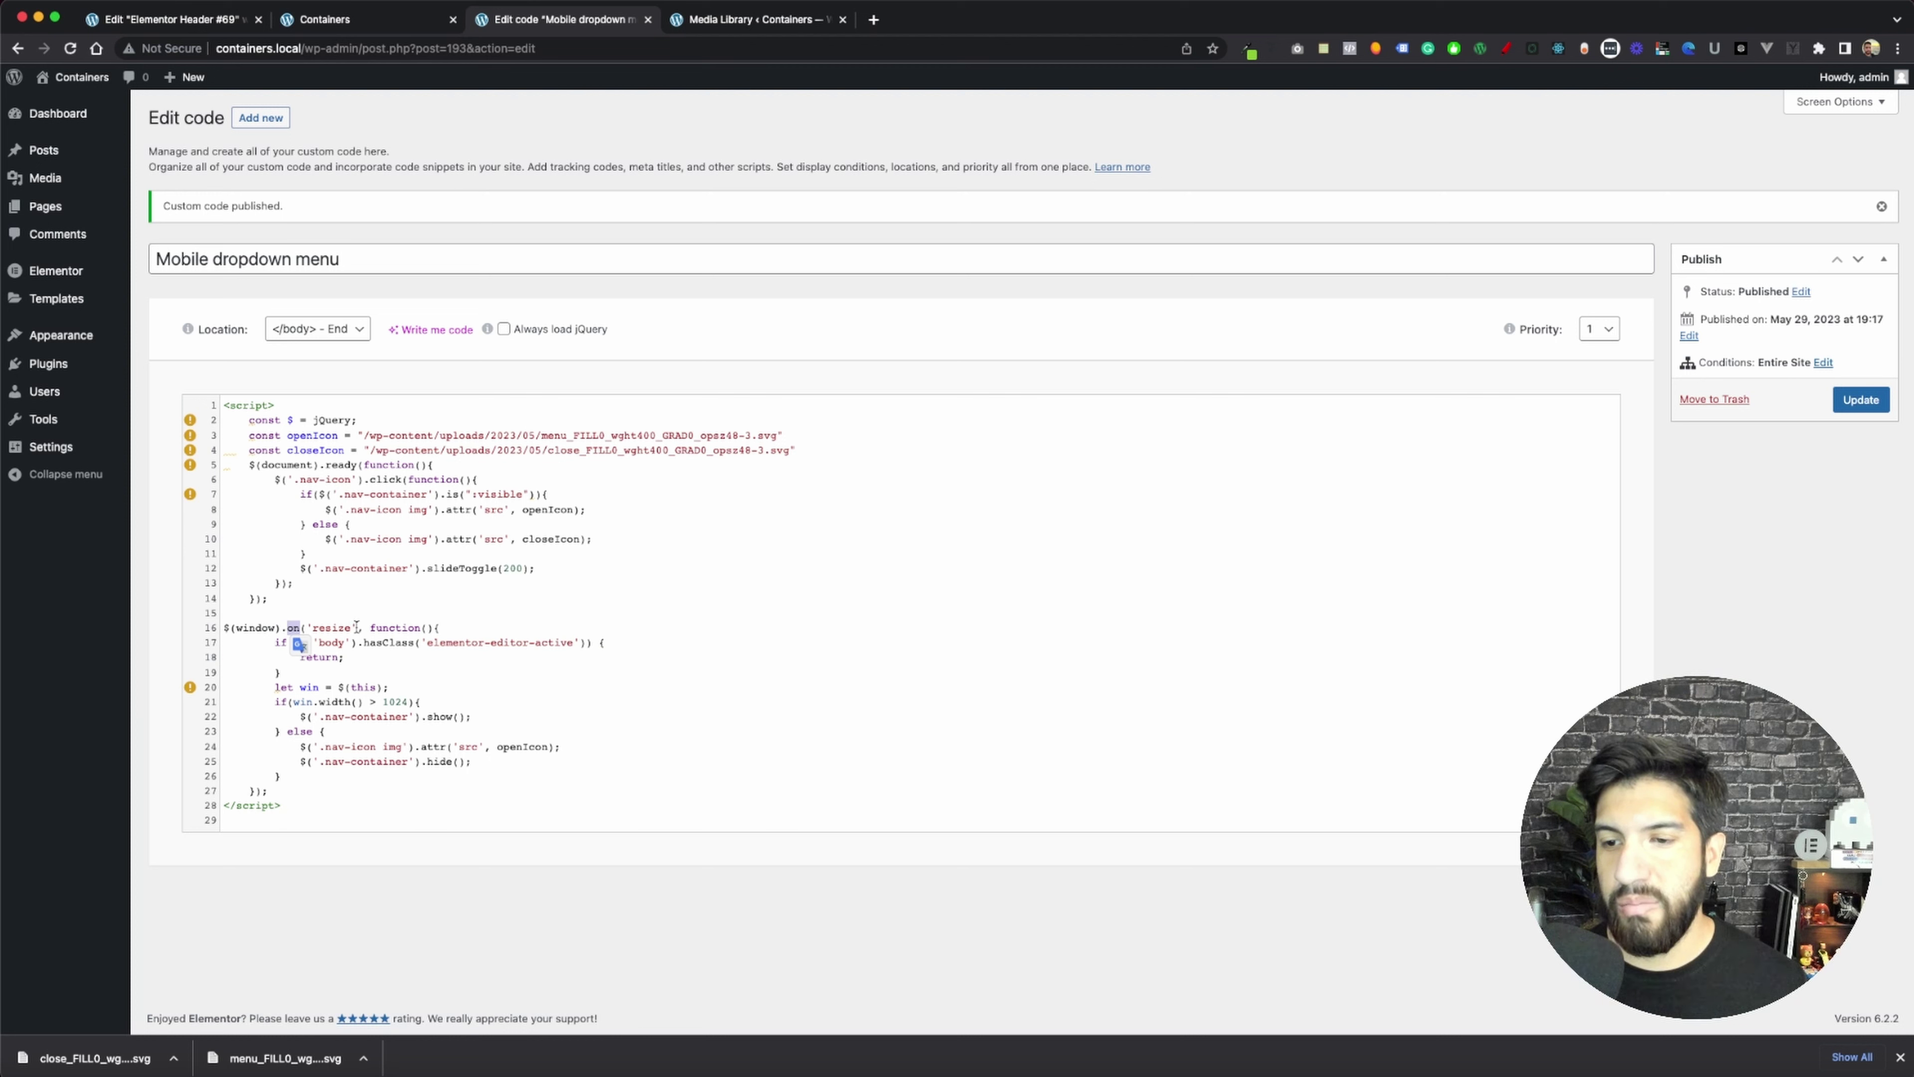
{"action": "left_click_drag", "start_coordinate": [354, 627], "coordinate": [314, 627]}
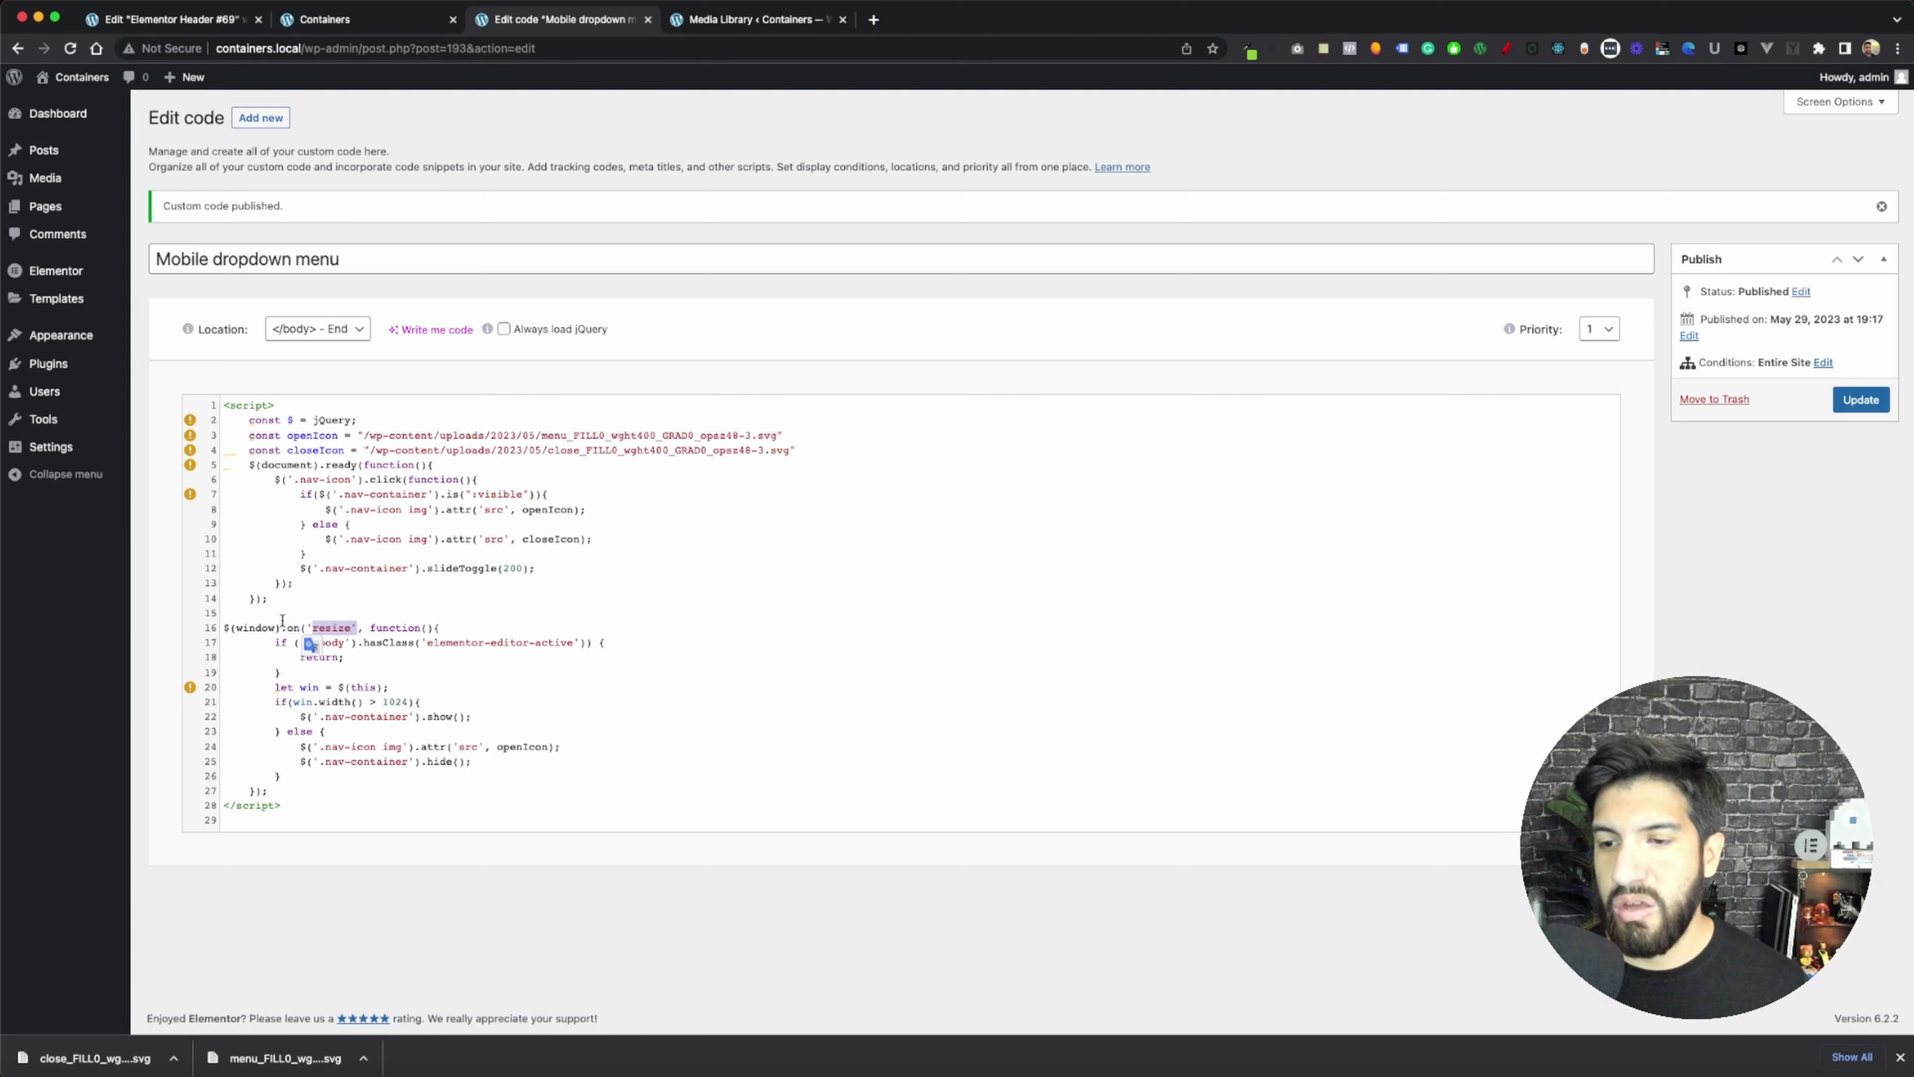
{"action": "left_click", "coordinate": [452, 631]}
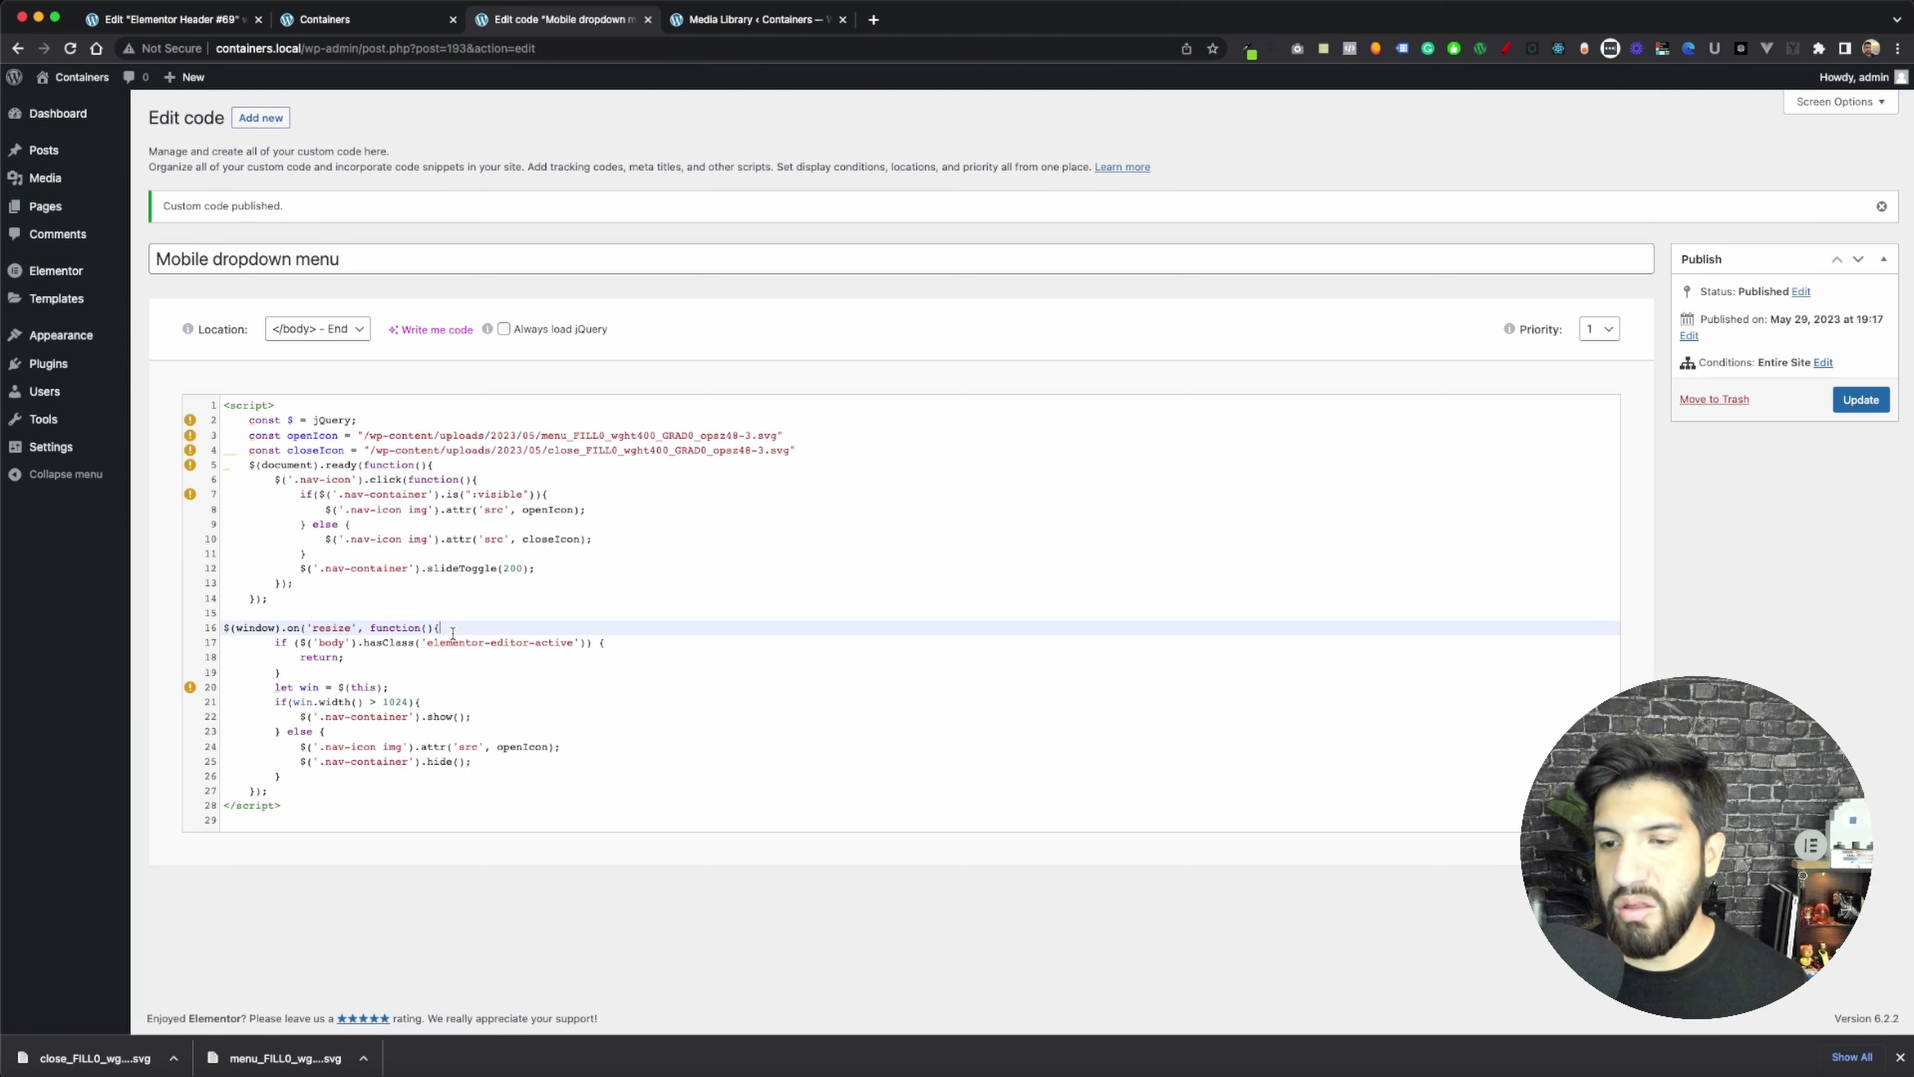
- Examine the resize function's opening if block that checks the body for the elementor-editor-active class and returns
{"action": "left_click_drag", "start_coordinate": [376, 627], "coordinate": [434, 653]}
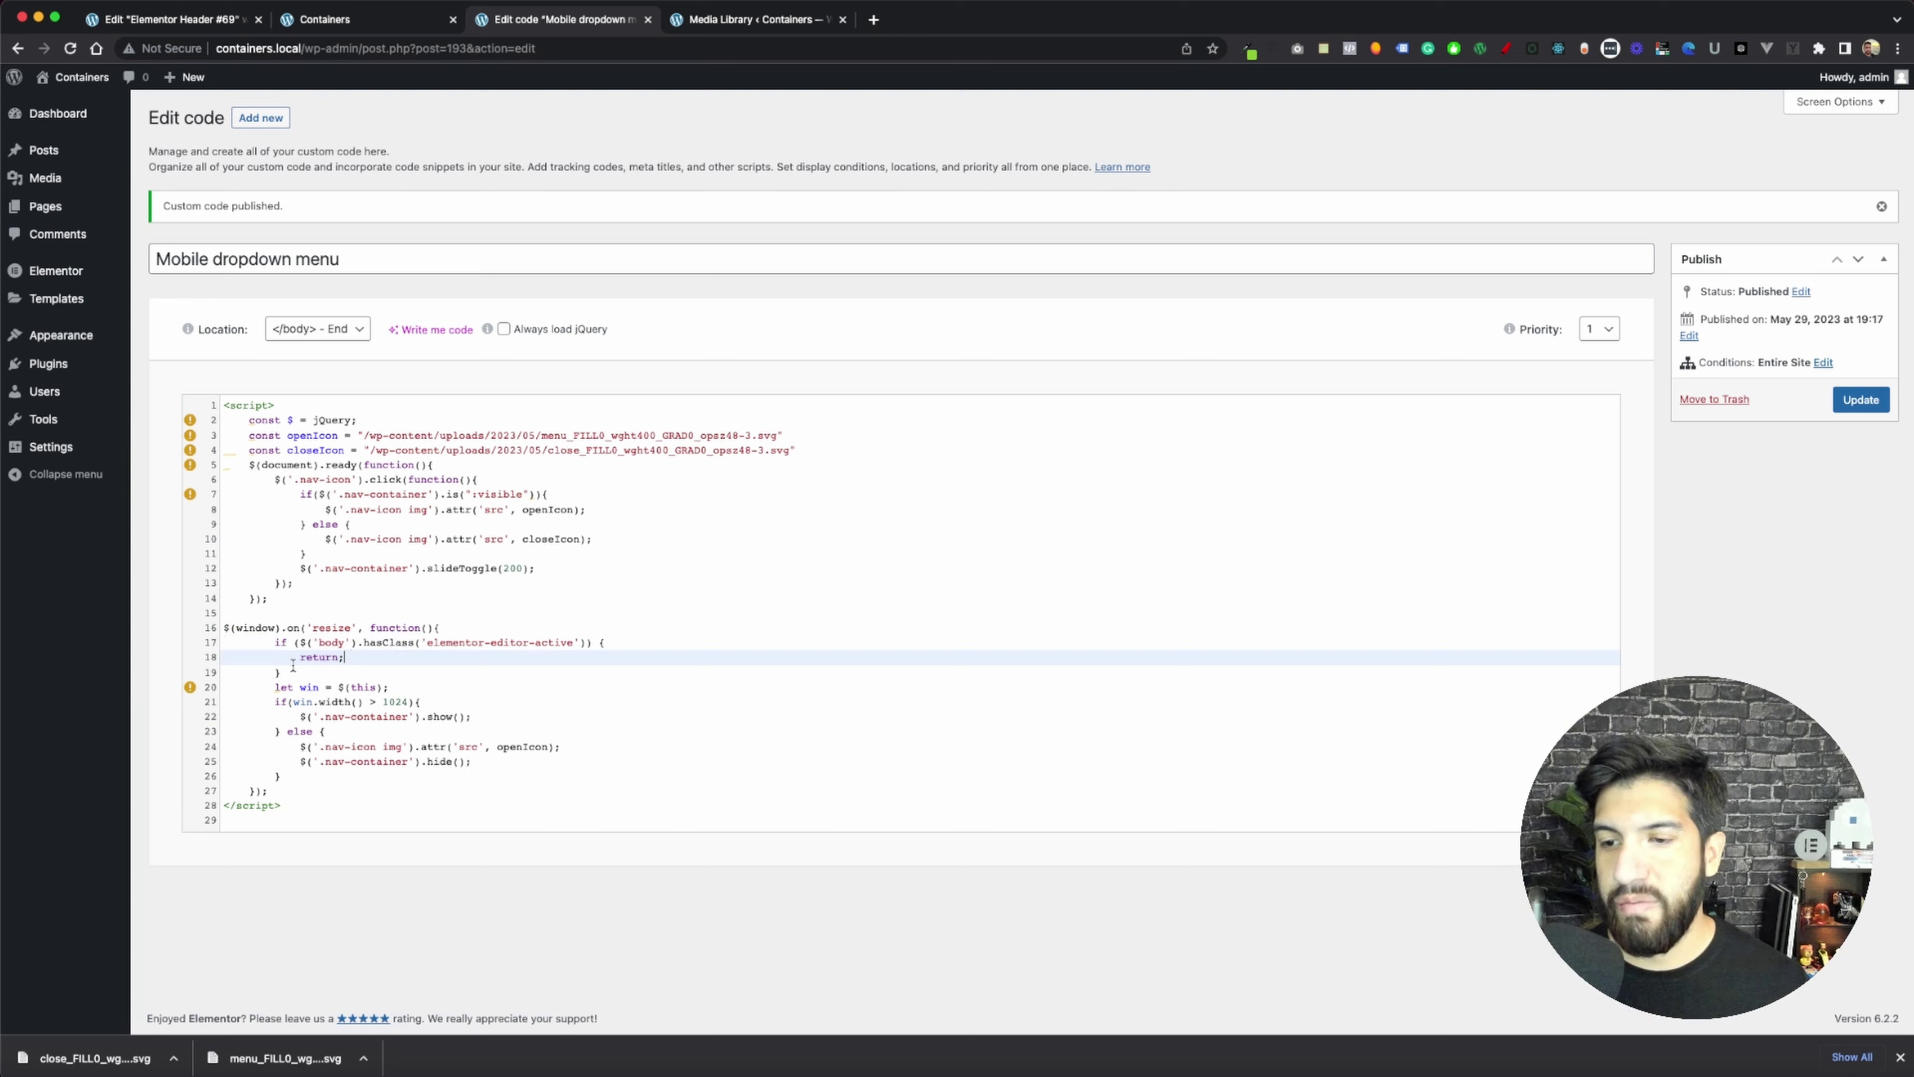
{"action": "left_click_drag", "start_coordinate": [275, 642], "coordinate": [359, 671]}
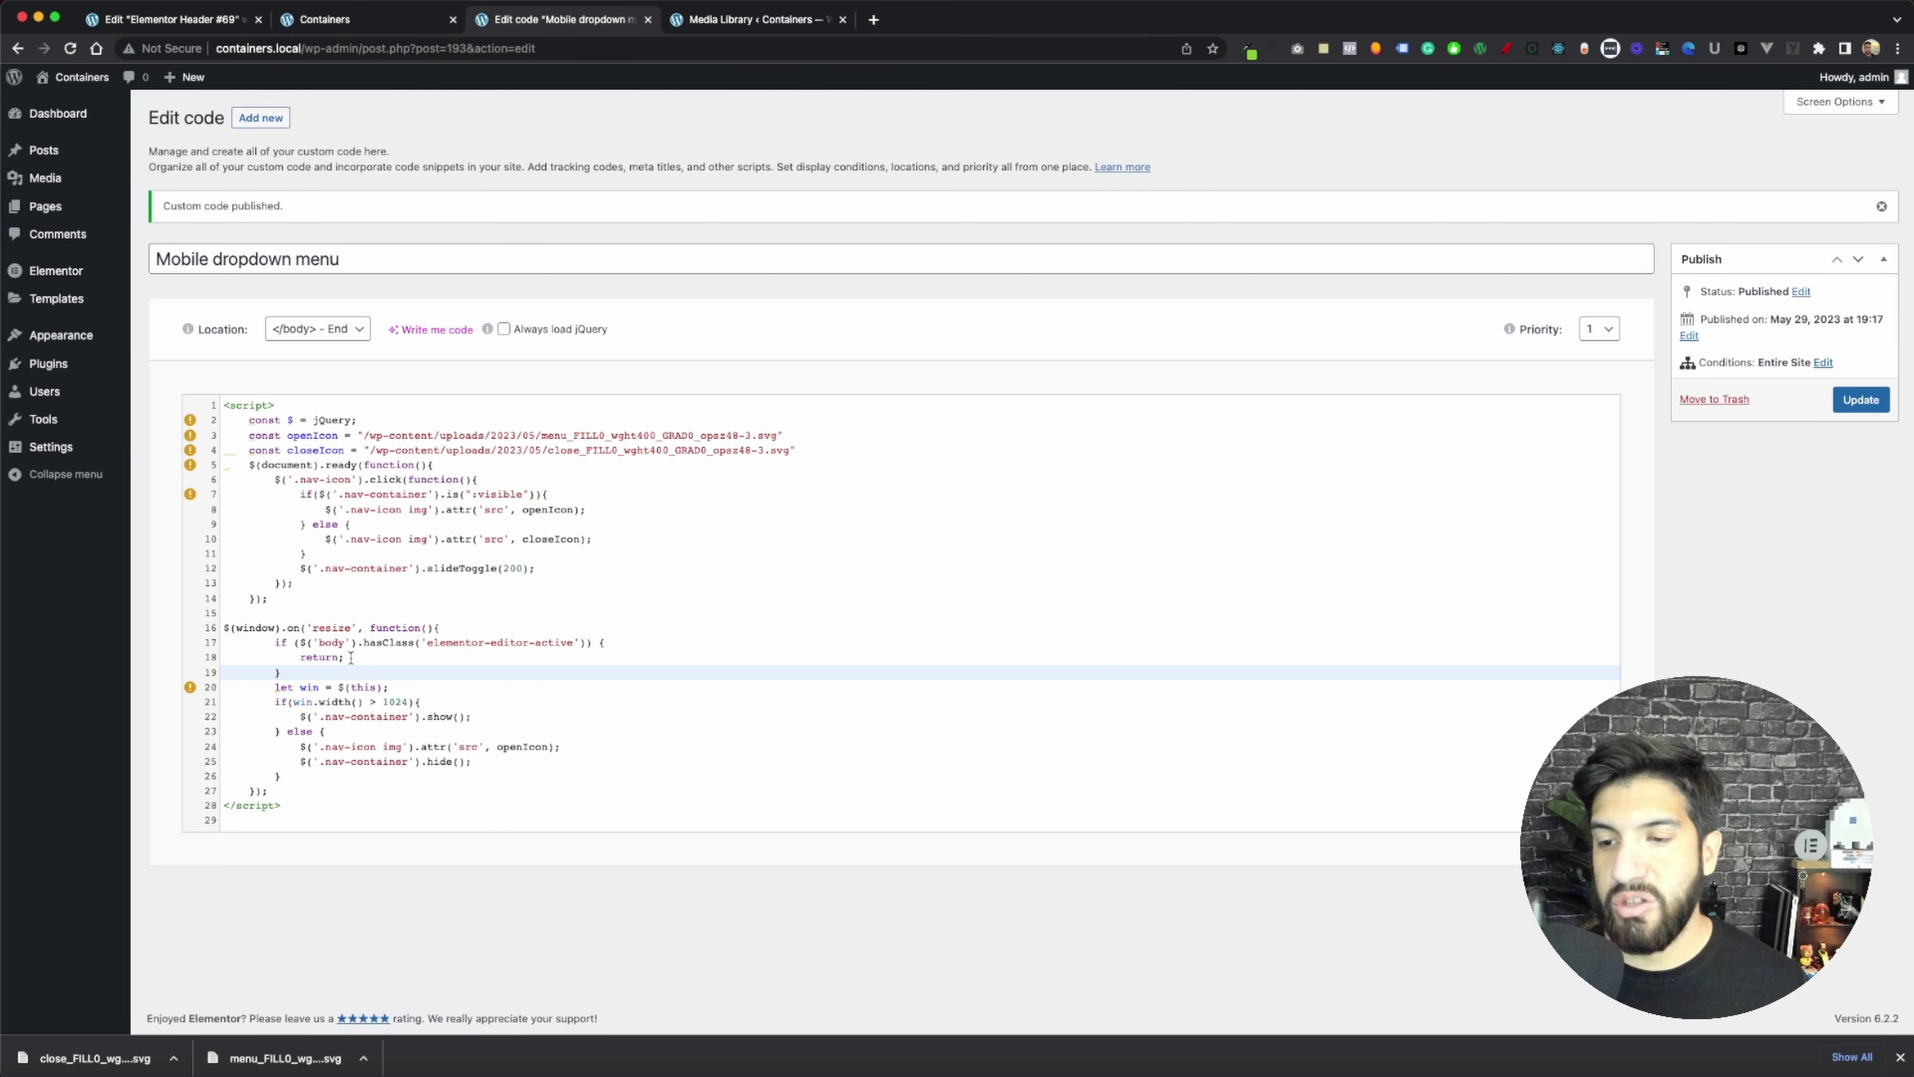
{"action": "left_click_drag", "start_coordinate": [280, 656], "coordinate": [291, 674]}
{"action": "left_click", "coordinate": [338, 671]}
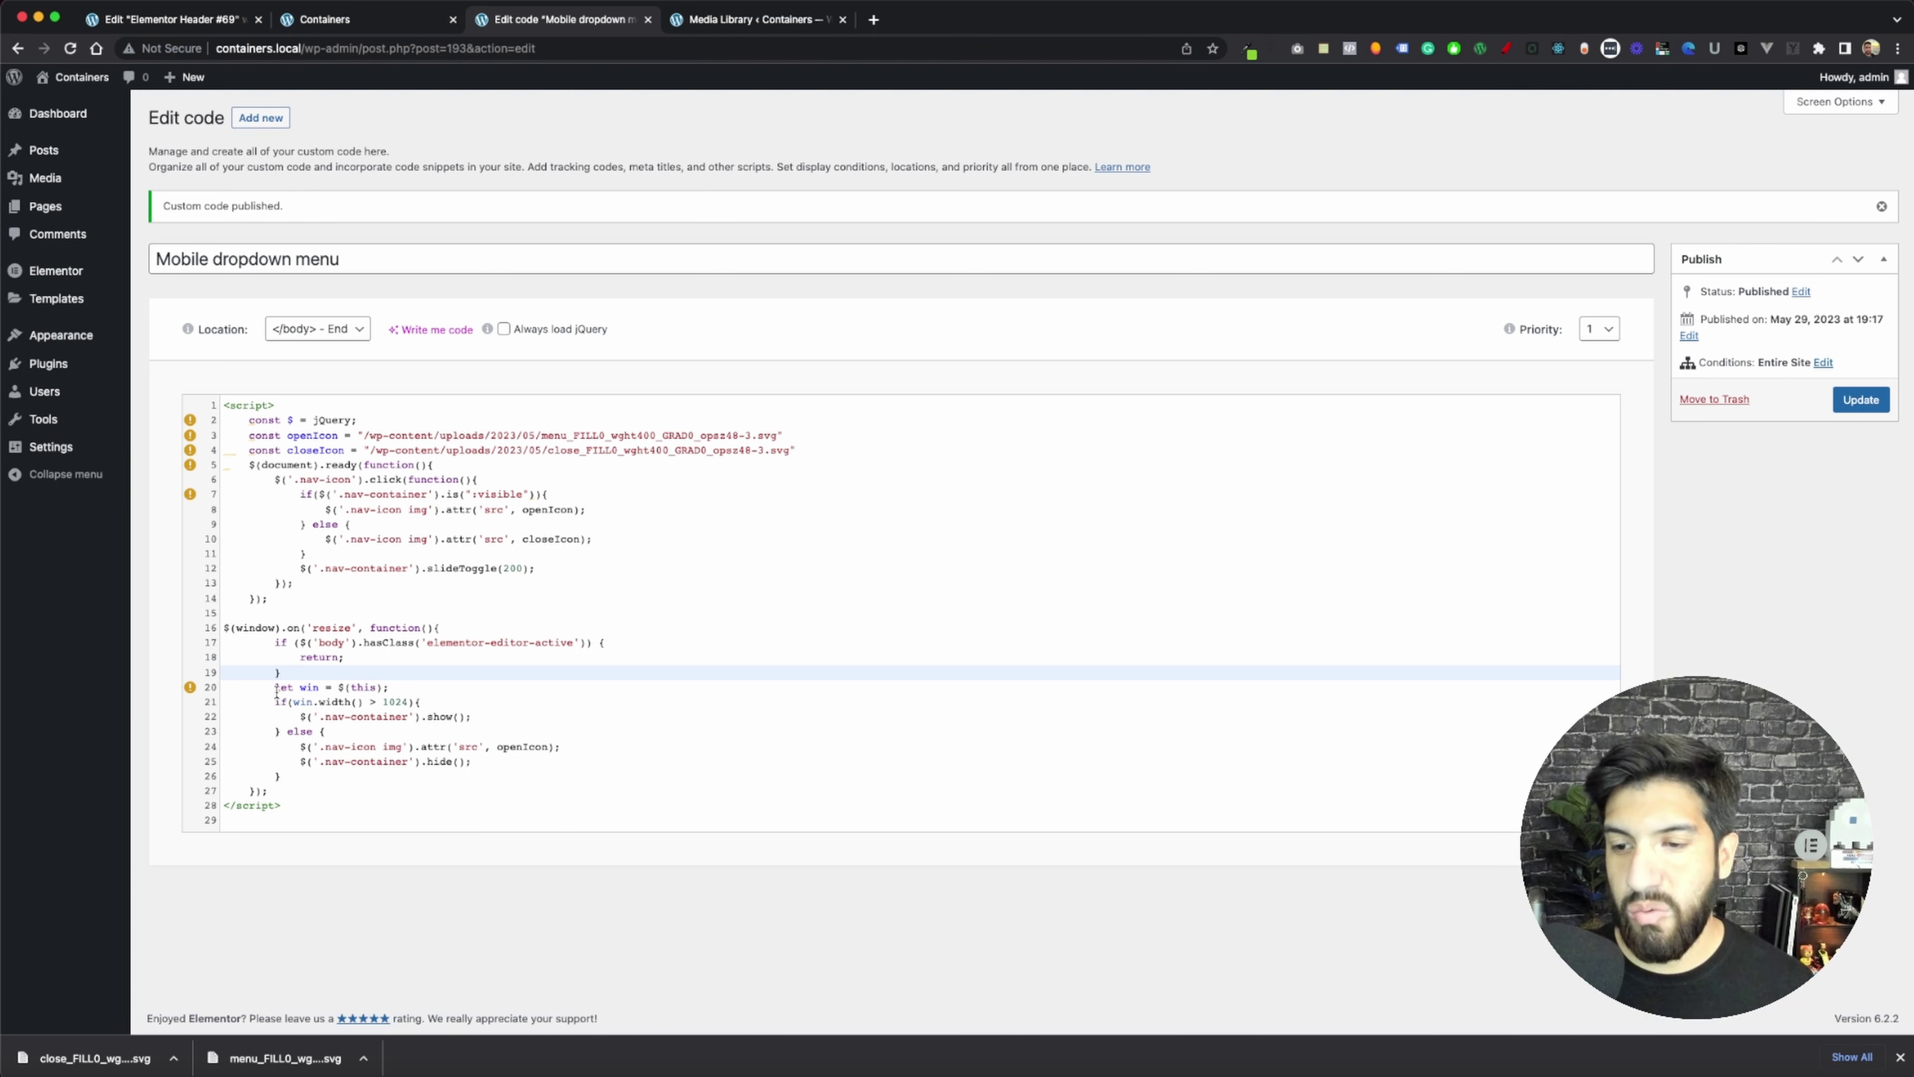
- Examine the resize function's window-width block and the .nav-container show() line in its "> 1024" branch
{"action": "left_click_drag", "start_coordinate": [274, 687], "coordinate": [376, 786]}
{"action": "left_click", "coordinate": [422, 801]}
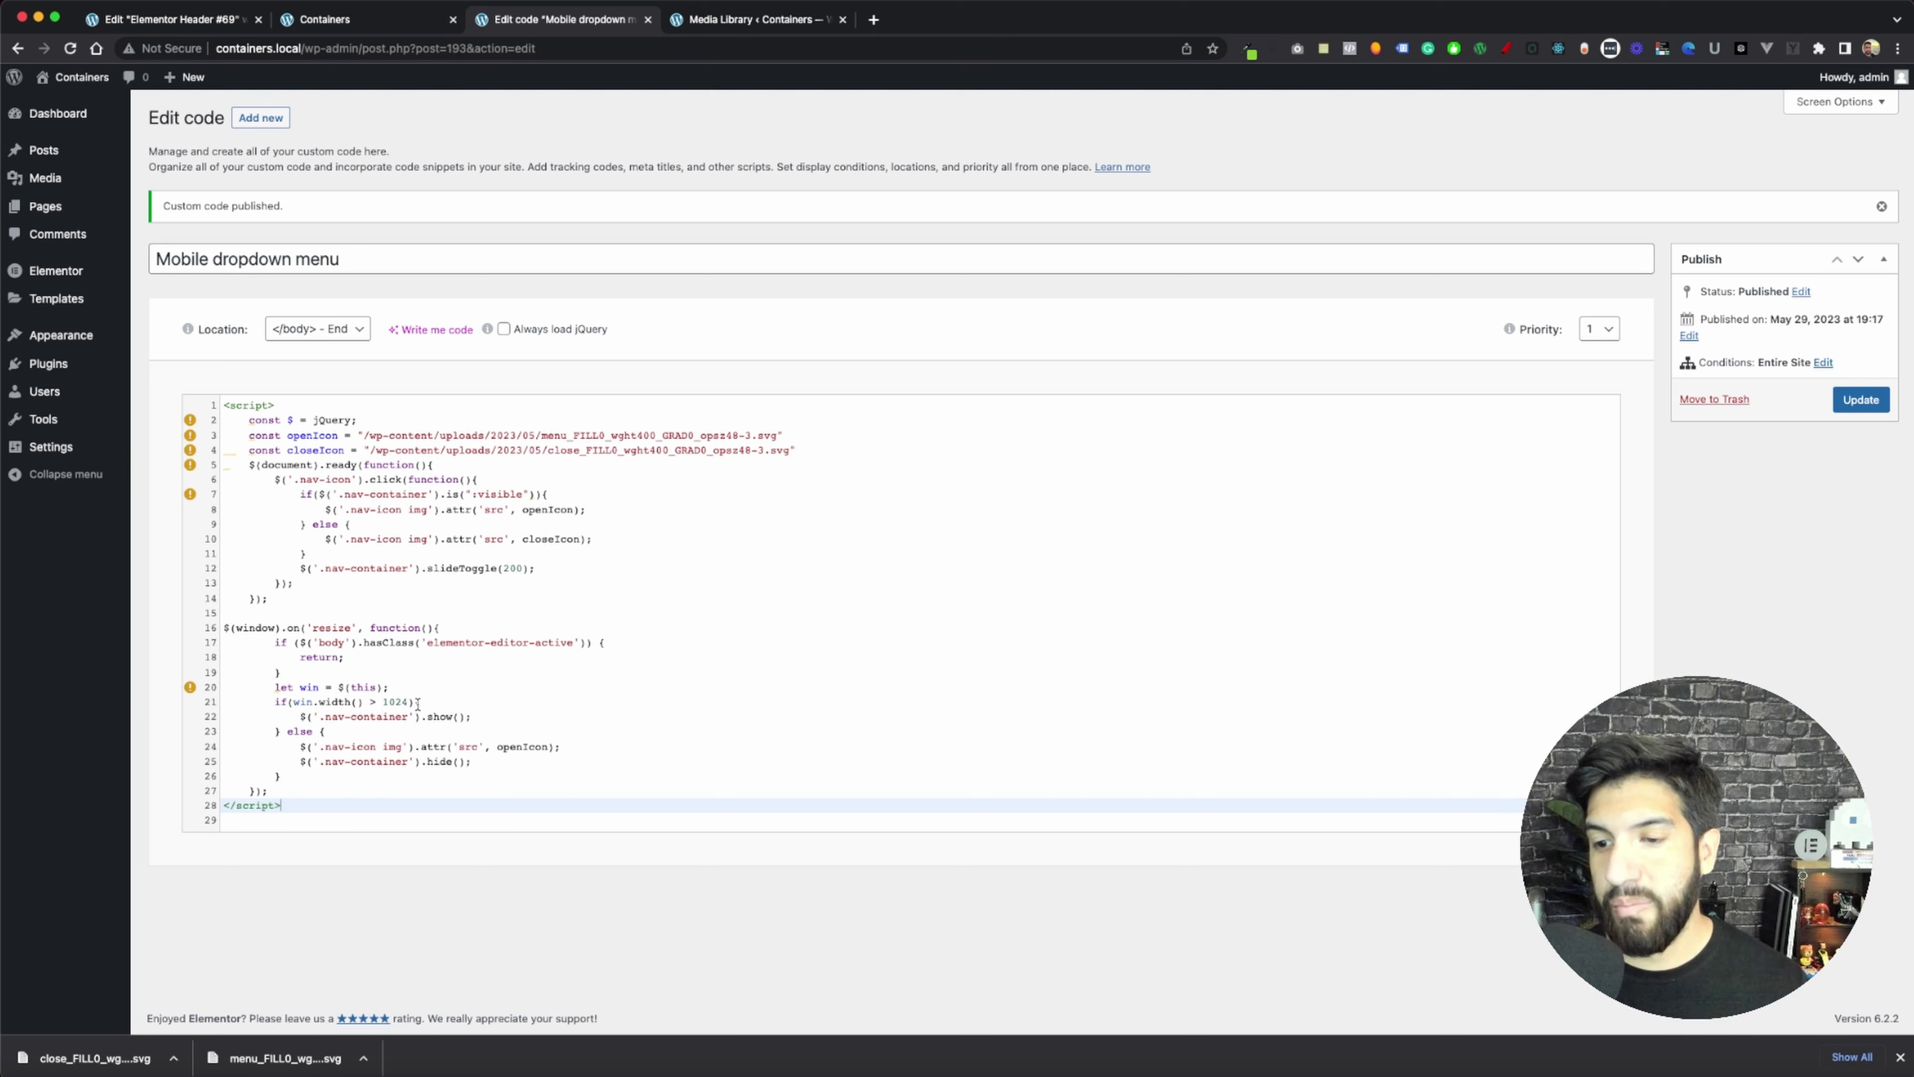
{"action": "left_click_drag", "start_coordinate": [298, 717], "coordinate": [480, 722]}
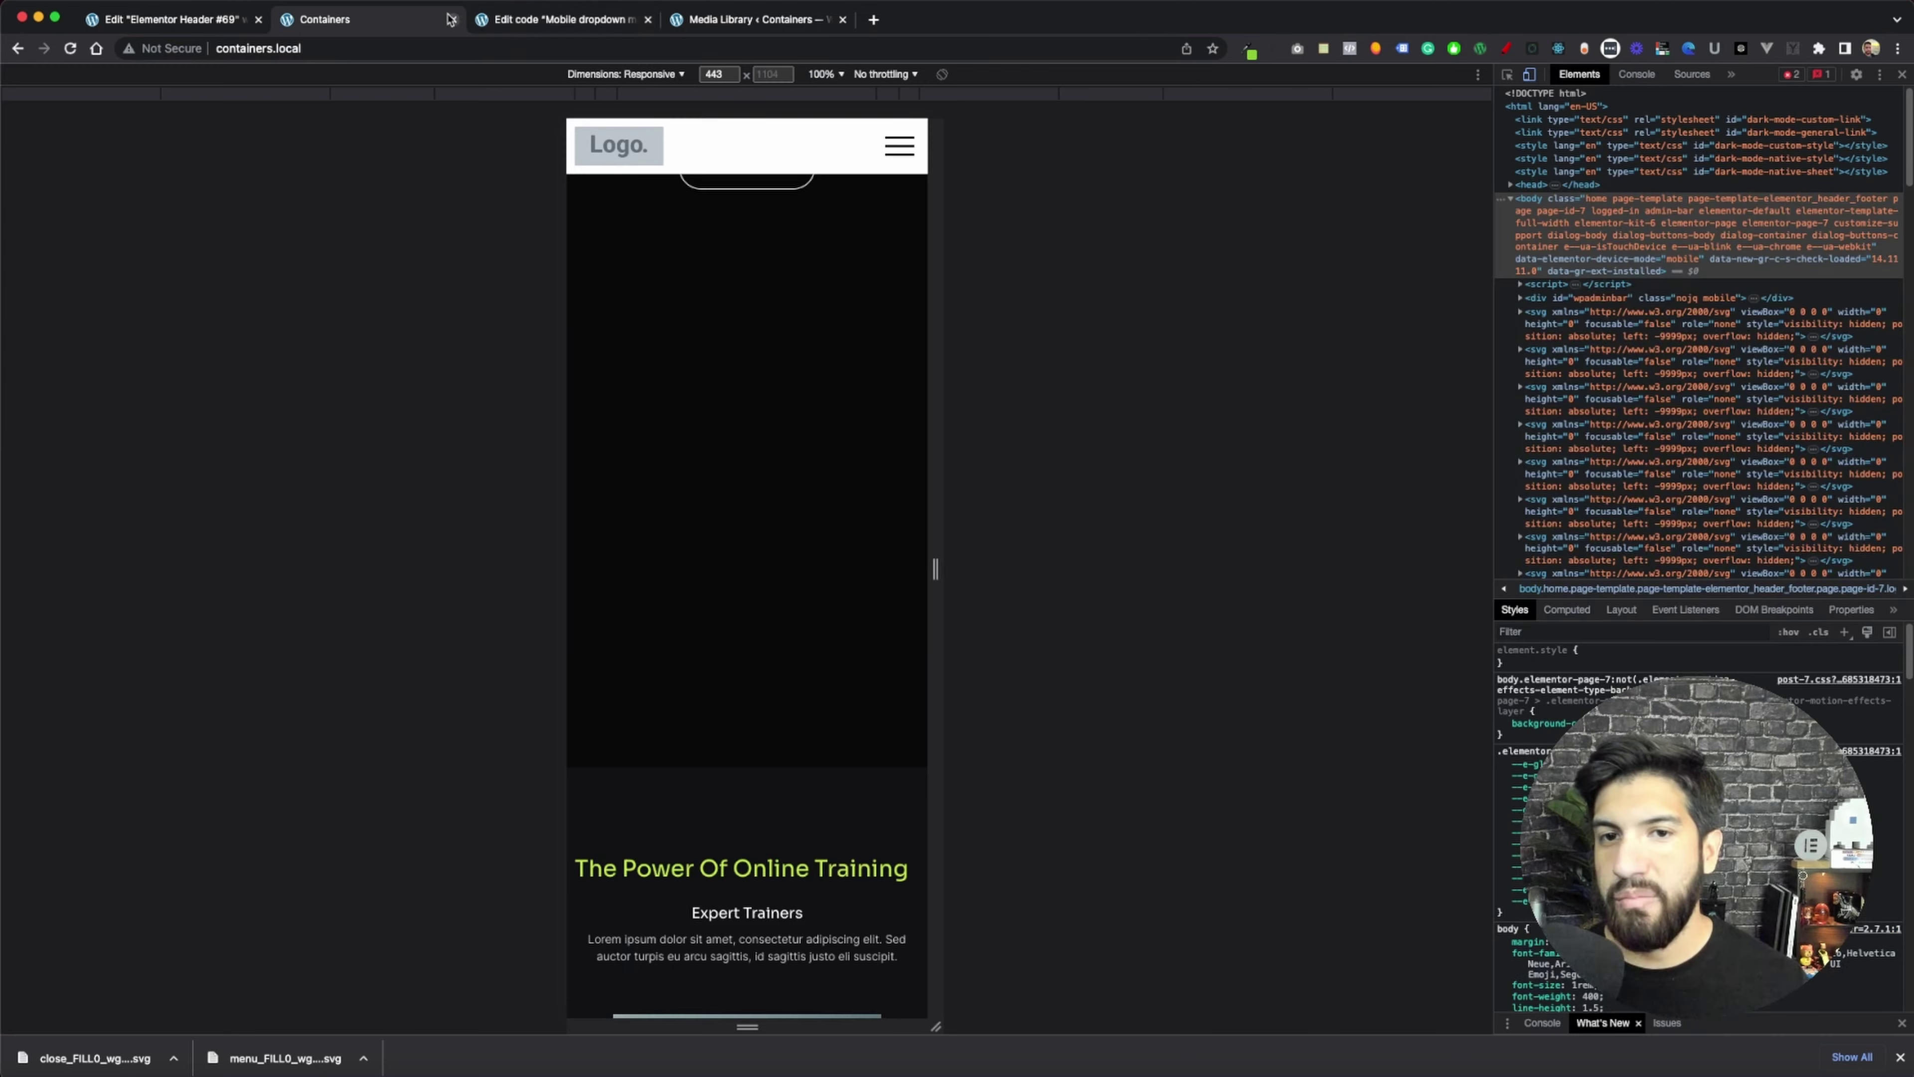
- Test the home page header's responsive switch by widening the preview to about 1171 px and narrowing it to about 838 px
{"action": "left_click", "coordinate": [418, 20]}
{"action": "left_click_drag", "start_coordinate": [938, 281], "coordinate": [1205, 279]}
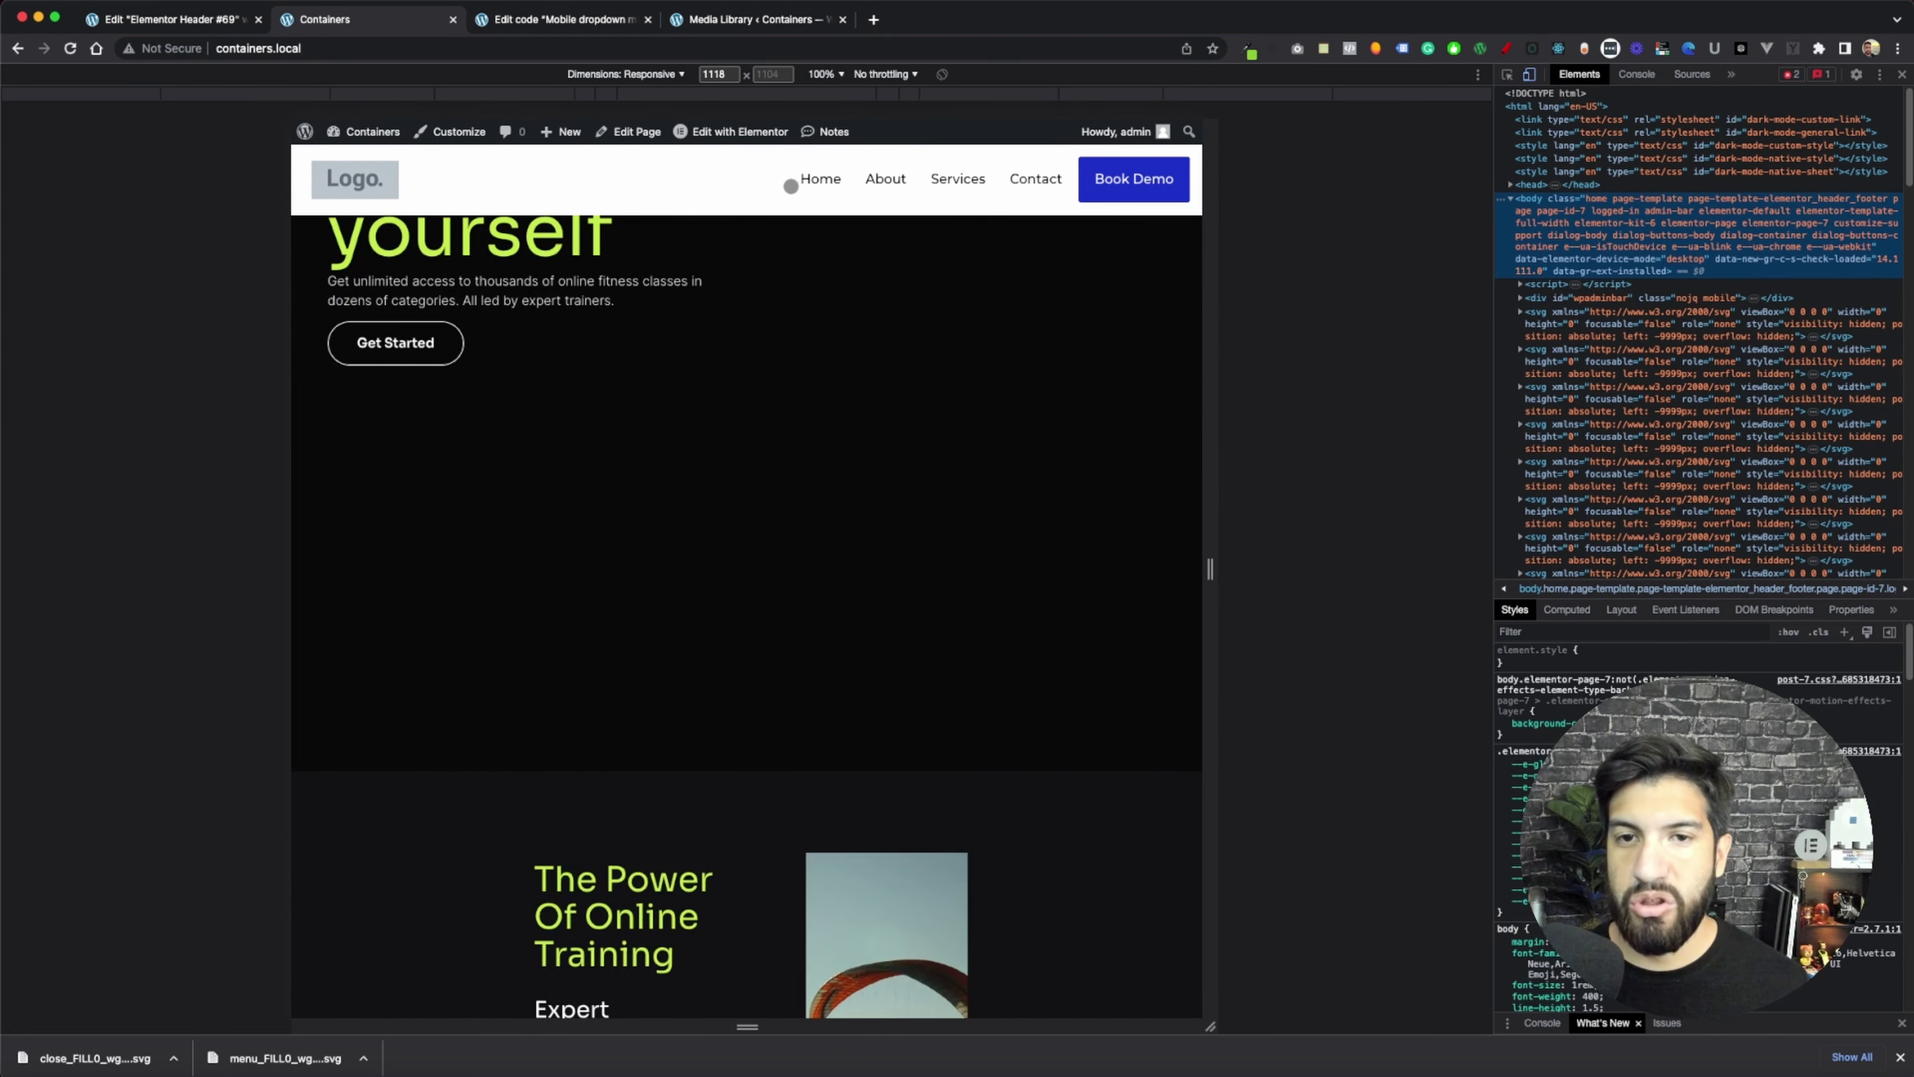
{"action": "left_click_drag", "start_coordinate": [1221, 298], "coordinate": [1152, 298]}
{"action": "left_click", "coordinate": [1104, 169]}
{"action": "left_click", "coordinate": [1112, 175]}
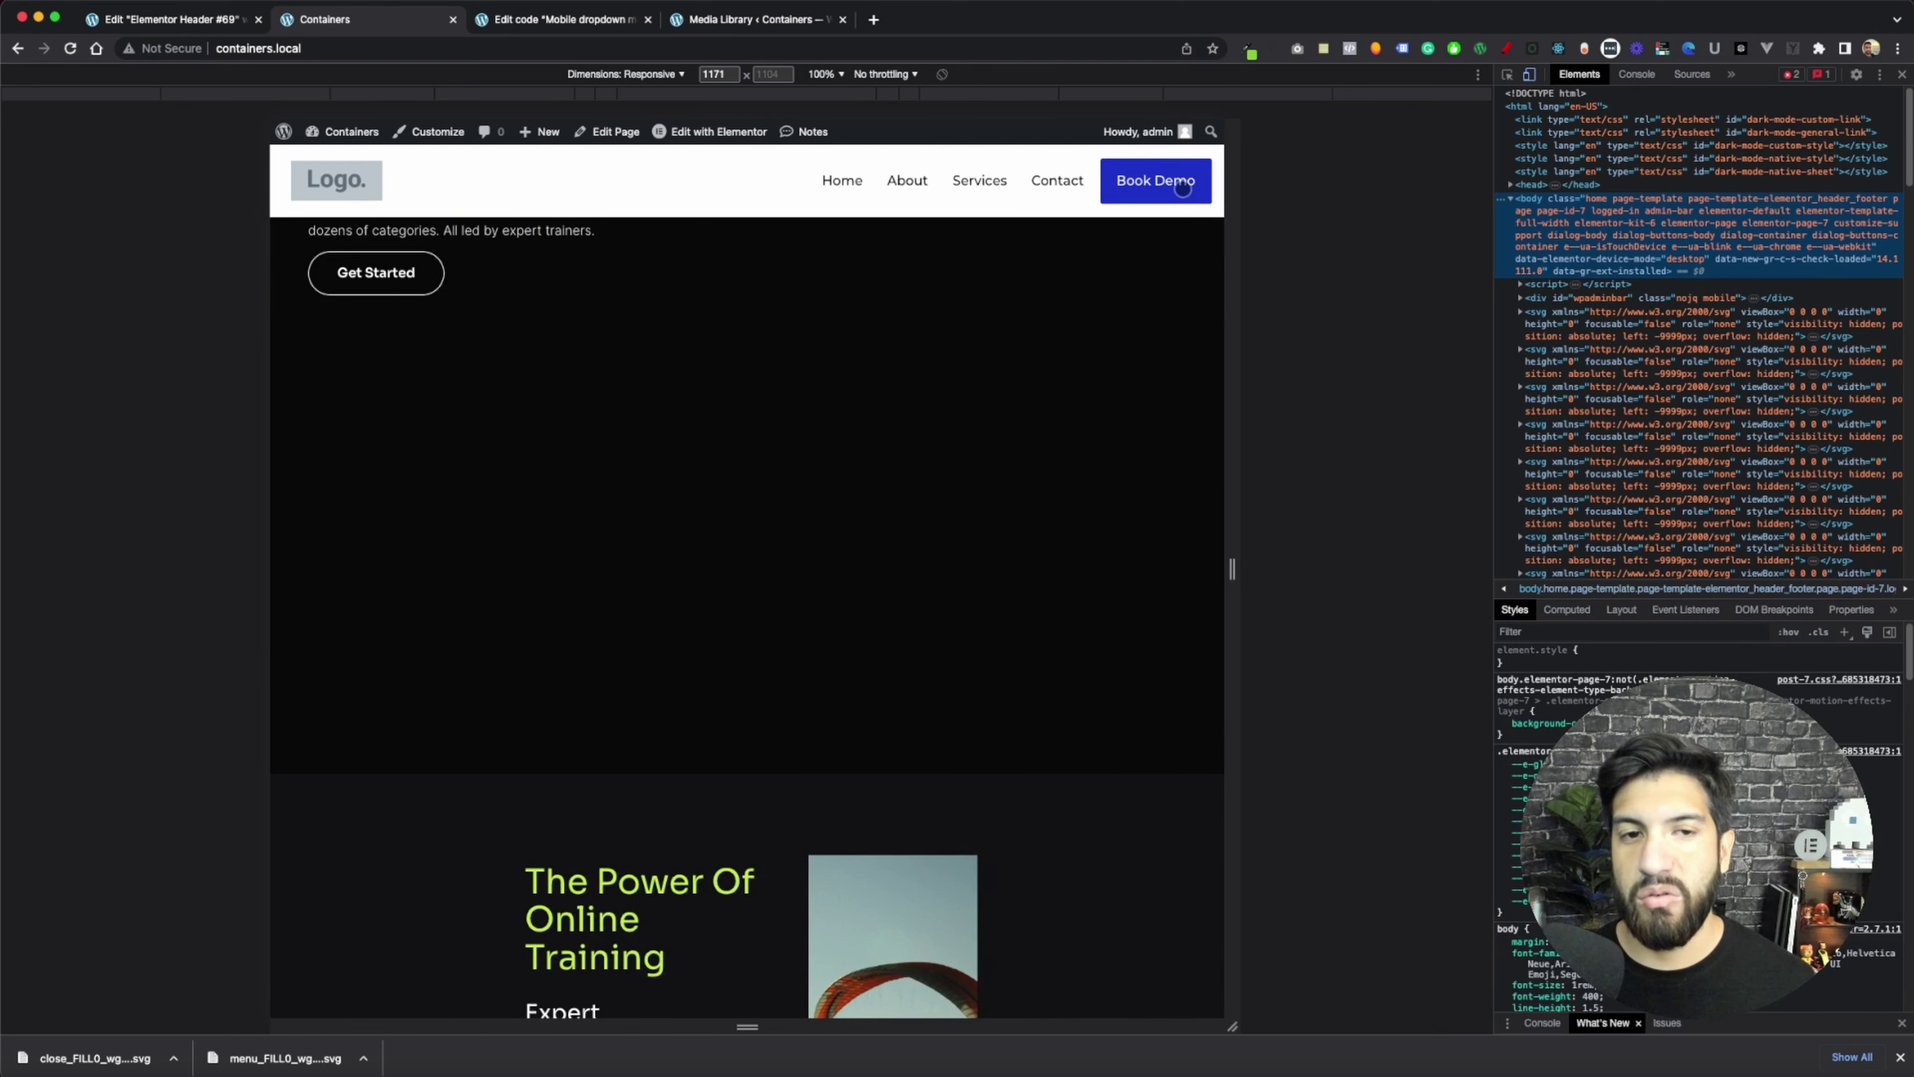
{"action": "left_click_drag", "start_coordinate": [1236, 213], "coordinate": [1097, 277]}
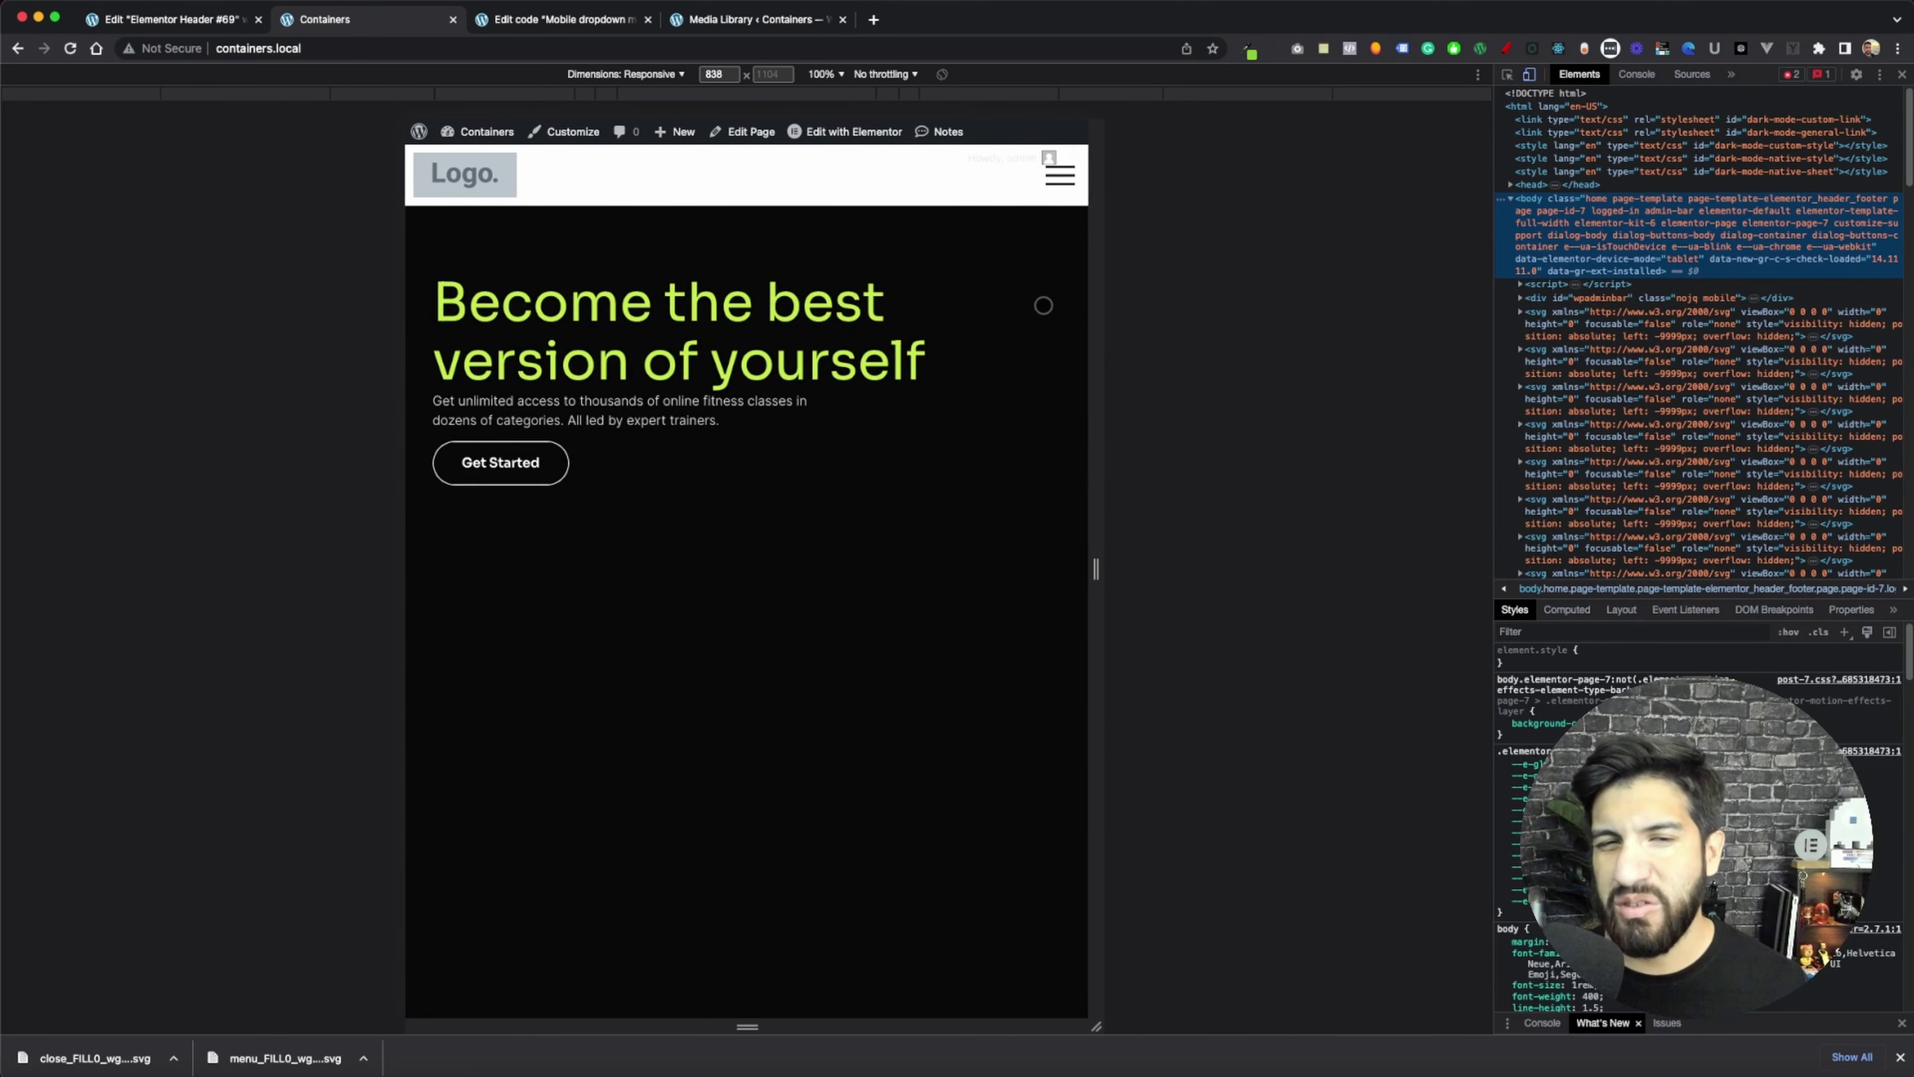
- Return to the "Mobile dropdown menu" code and examine the resize function's width condition and its else branch with the openIcon and hide() lines
{"action": "left_click", "coordinate": [215, 22]}
{"action": "left_click", "coordinate": [407, 19]}
{"action": "left_click", "coordinate": [489, 19]}
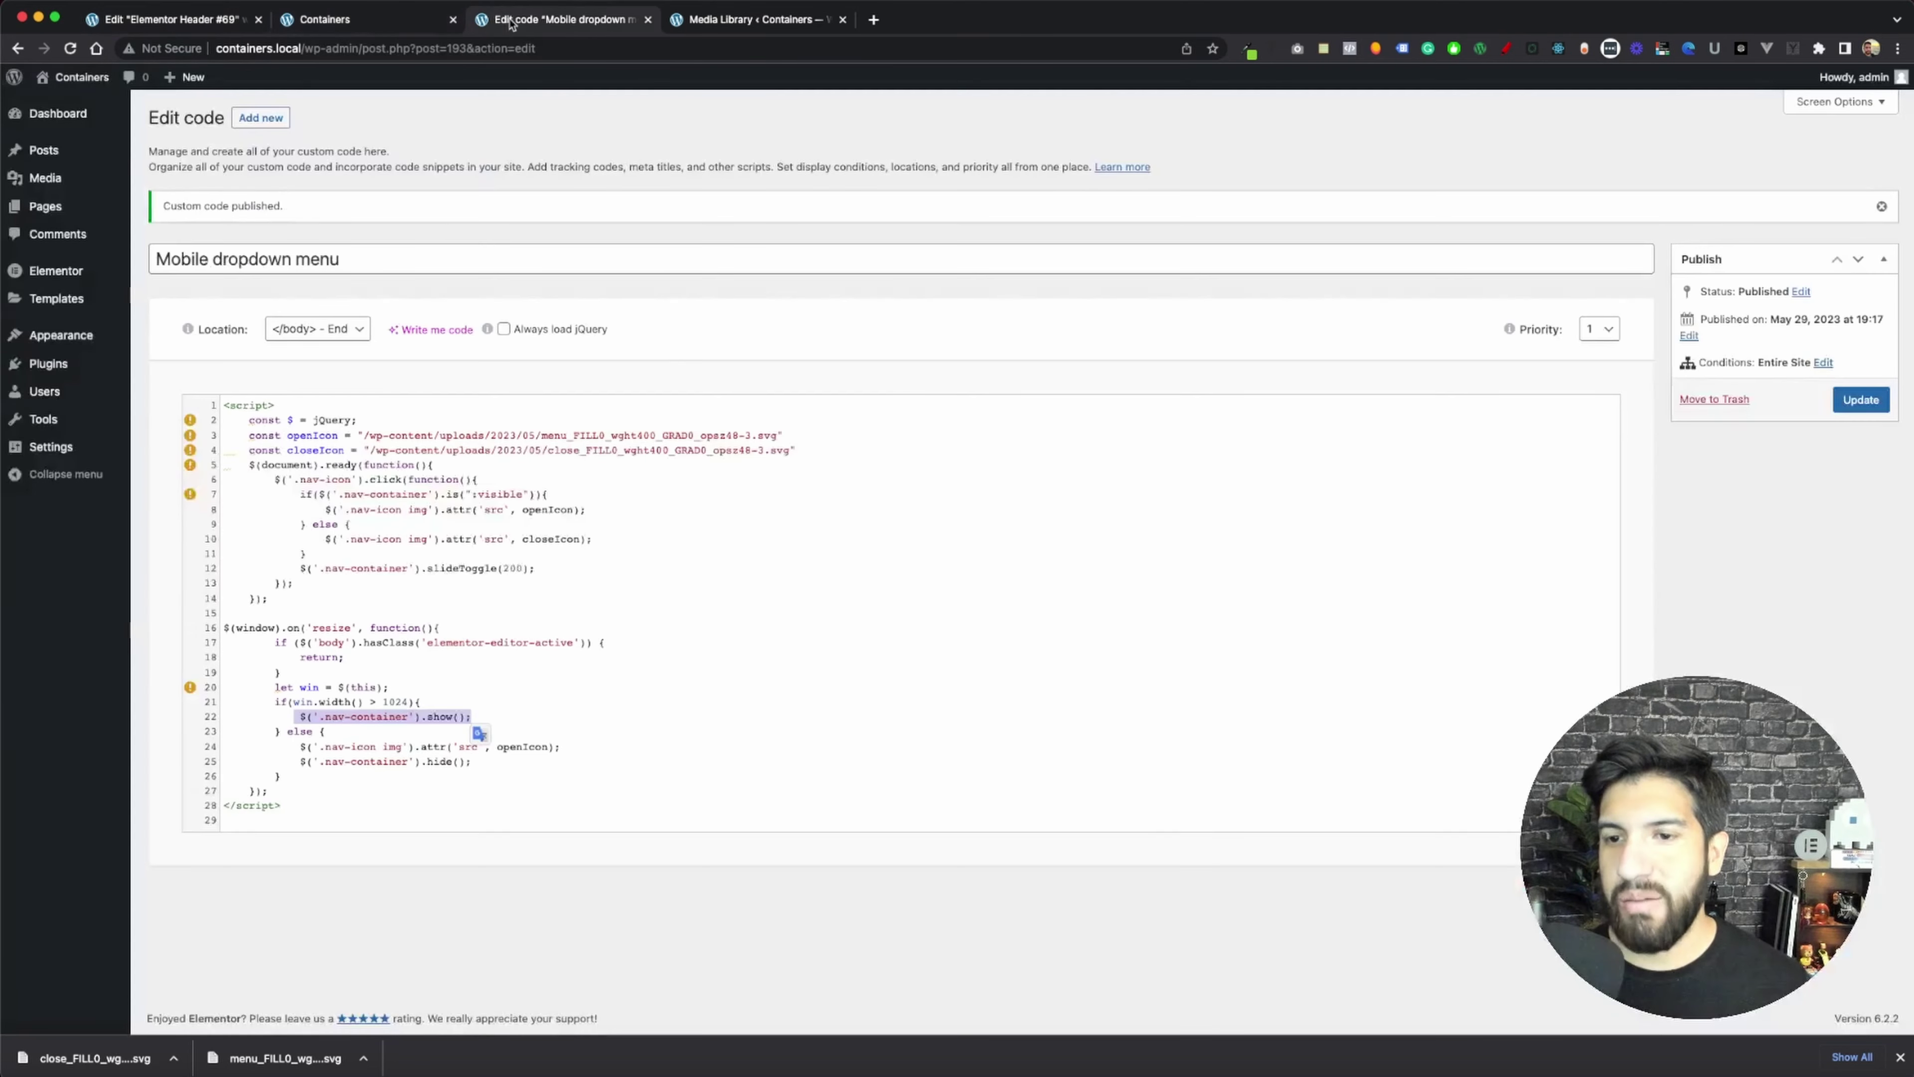
{"action": "left_click", "coordinate": [290, 748]}
{"action": "left_click_drag", "start_coordinate": [287, 731], "coordinate": [340, 776]}
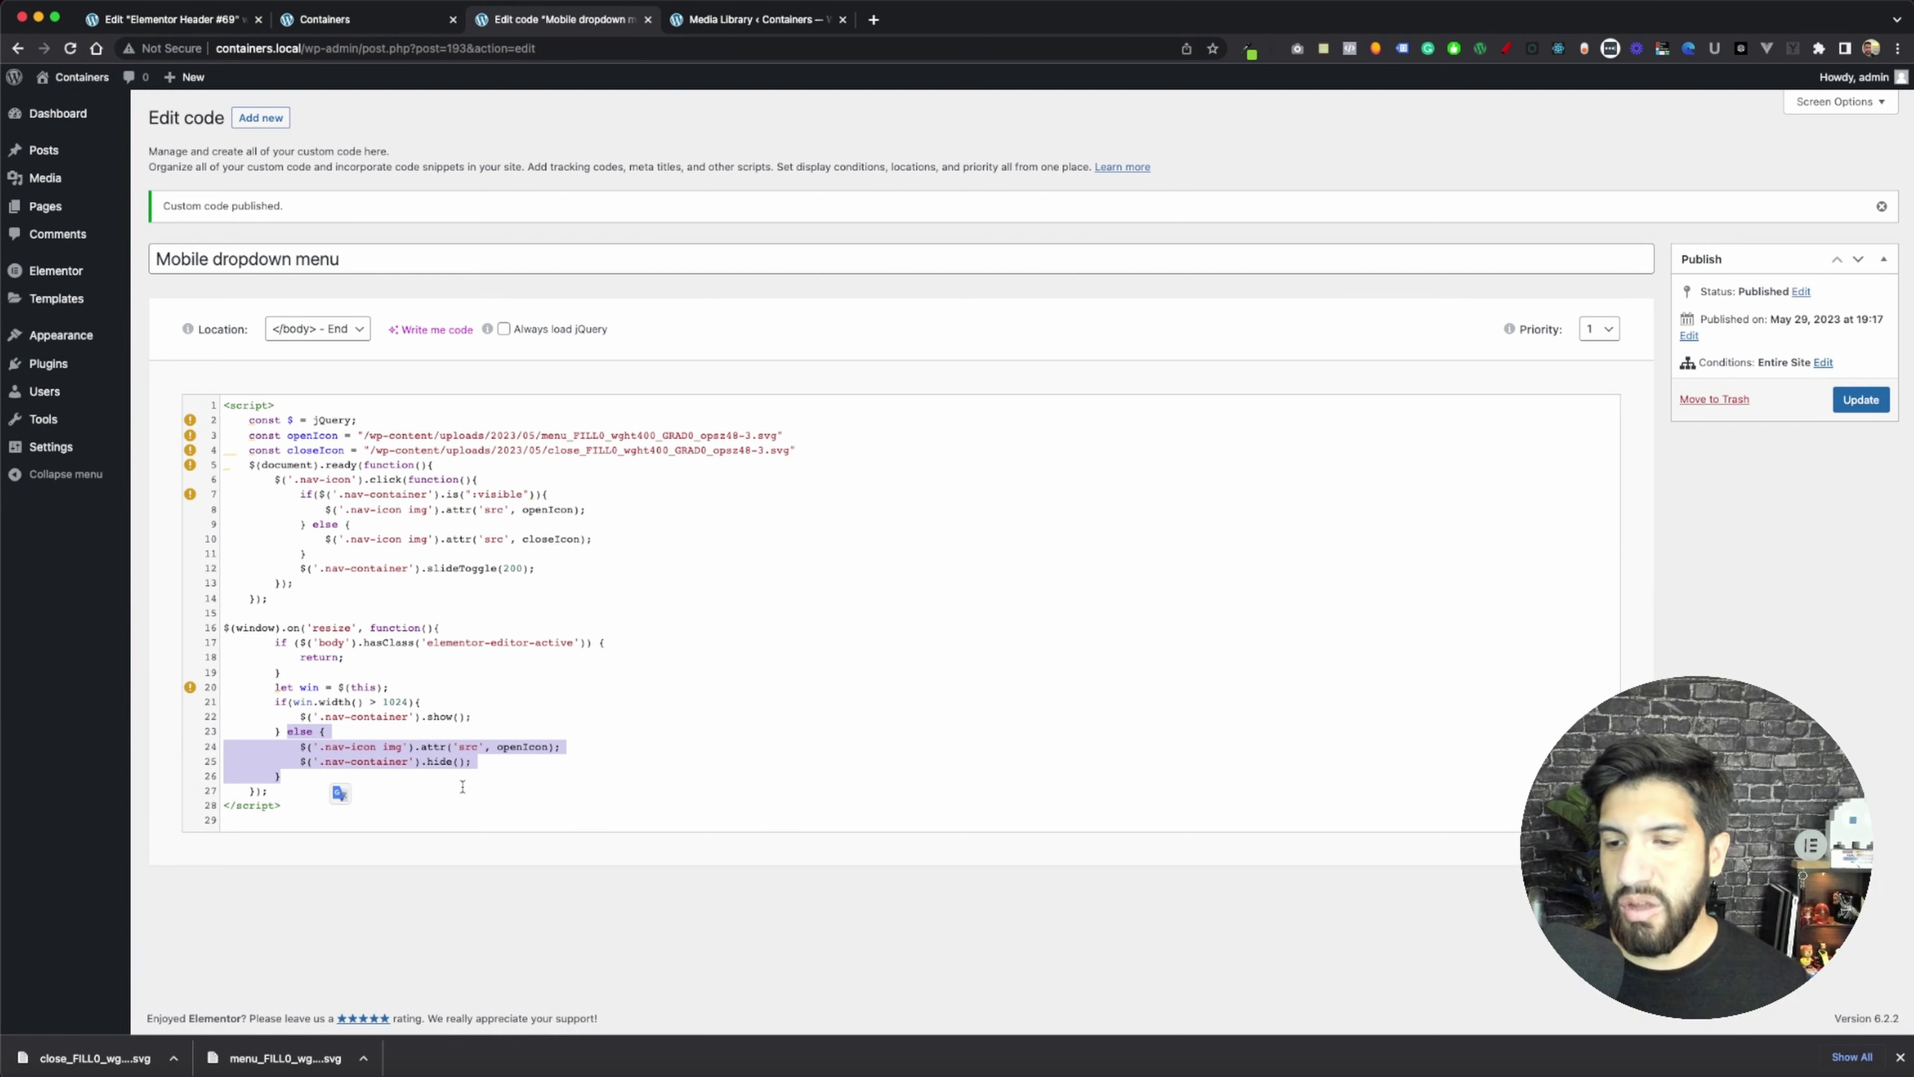
{"action": "left_click", "coordinate": [339, 781]}
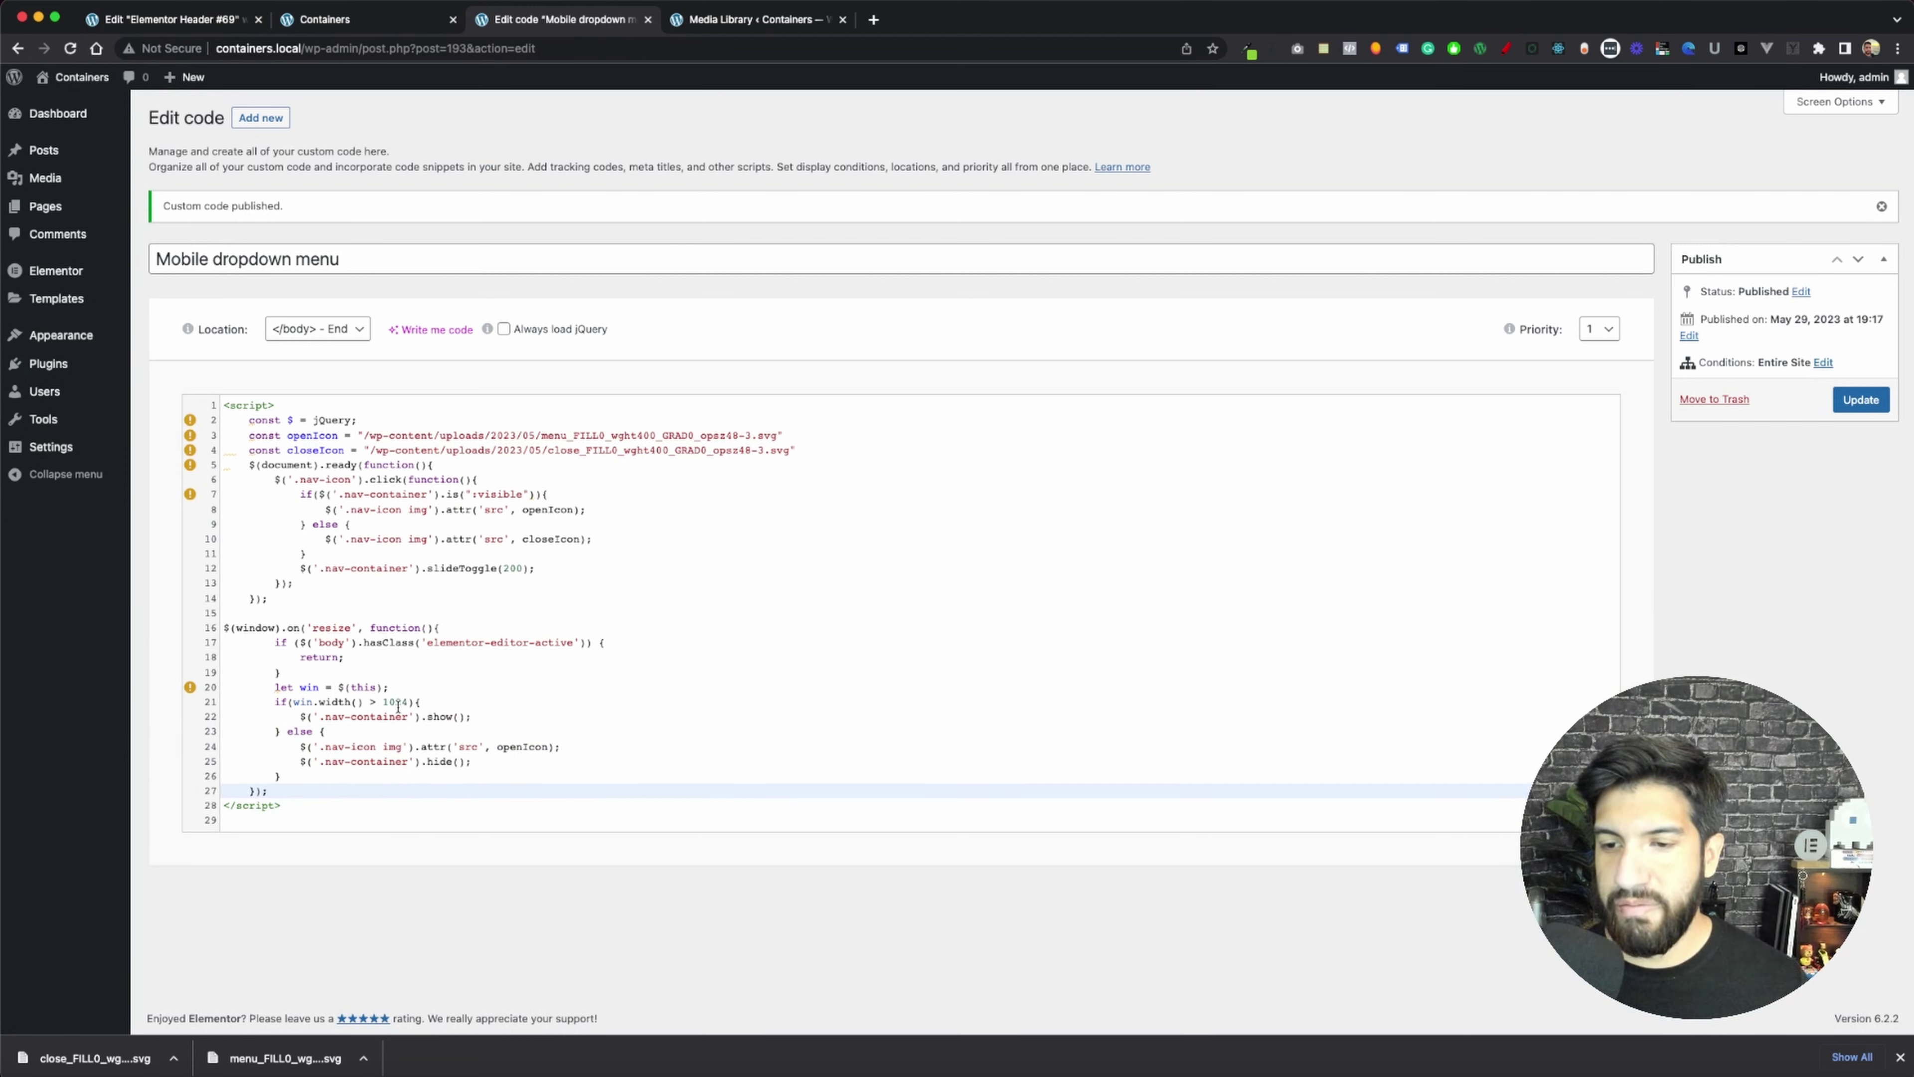
{"action": "left_click_drag", "start_coordinate": [321, 699], "coordinate": [442, 701]}
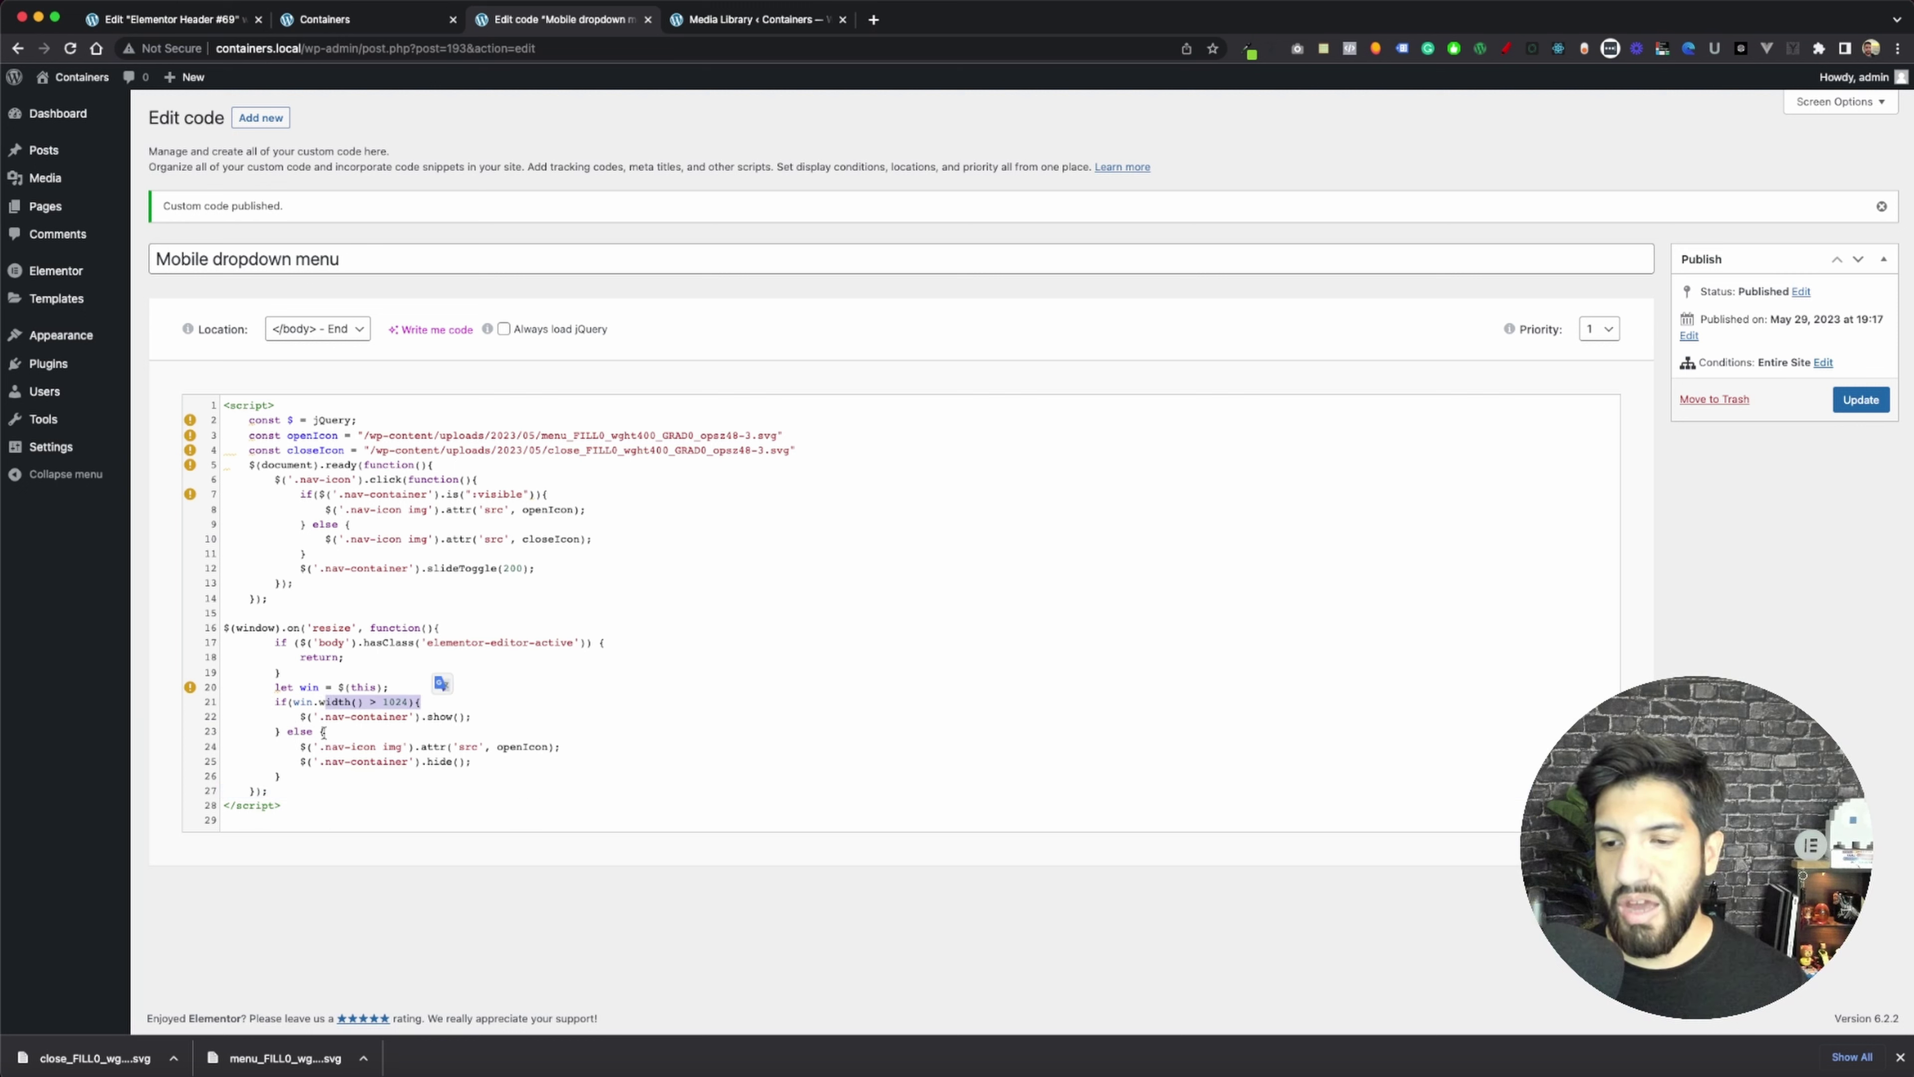
{"action": "left_click_drag", "start_coordinate": [306, 746], "coordinate": [561, 748]}
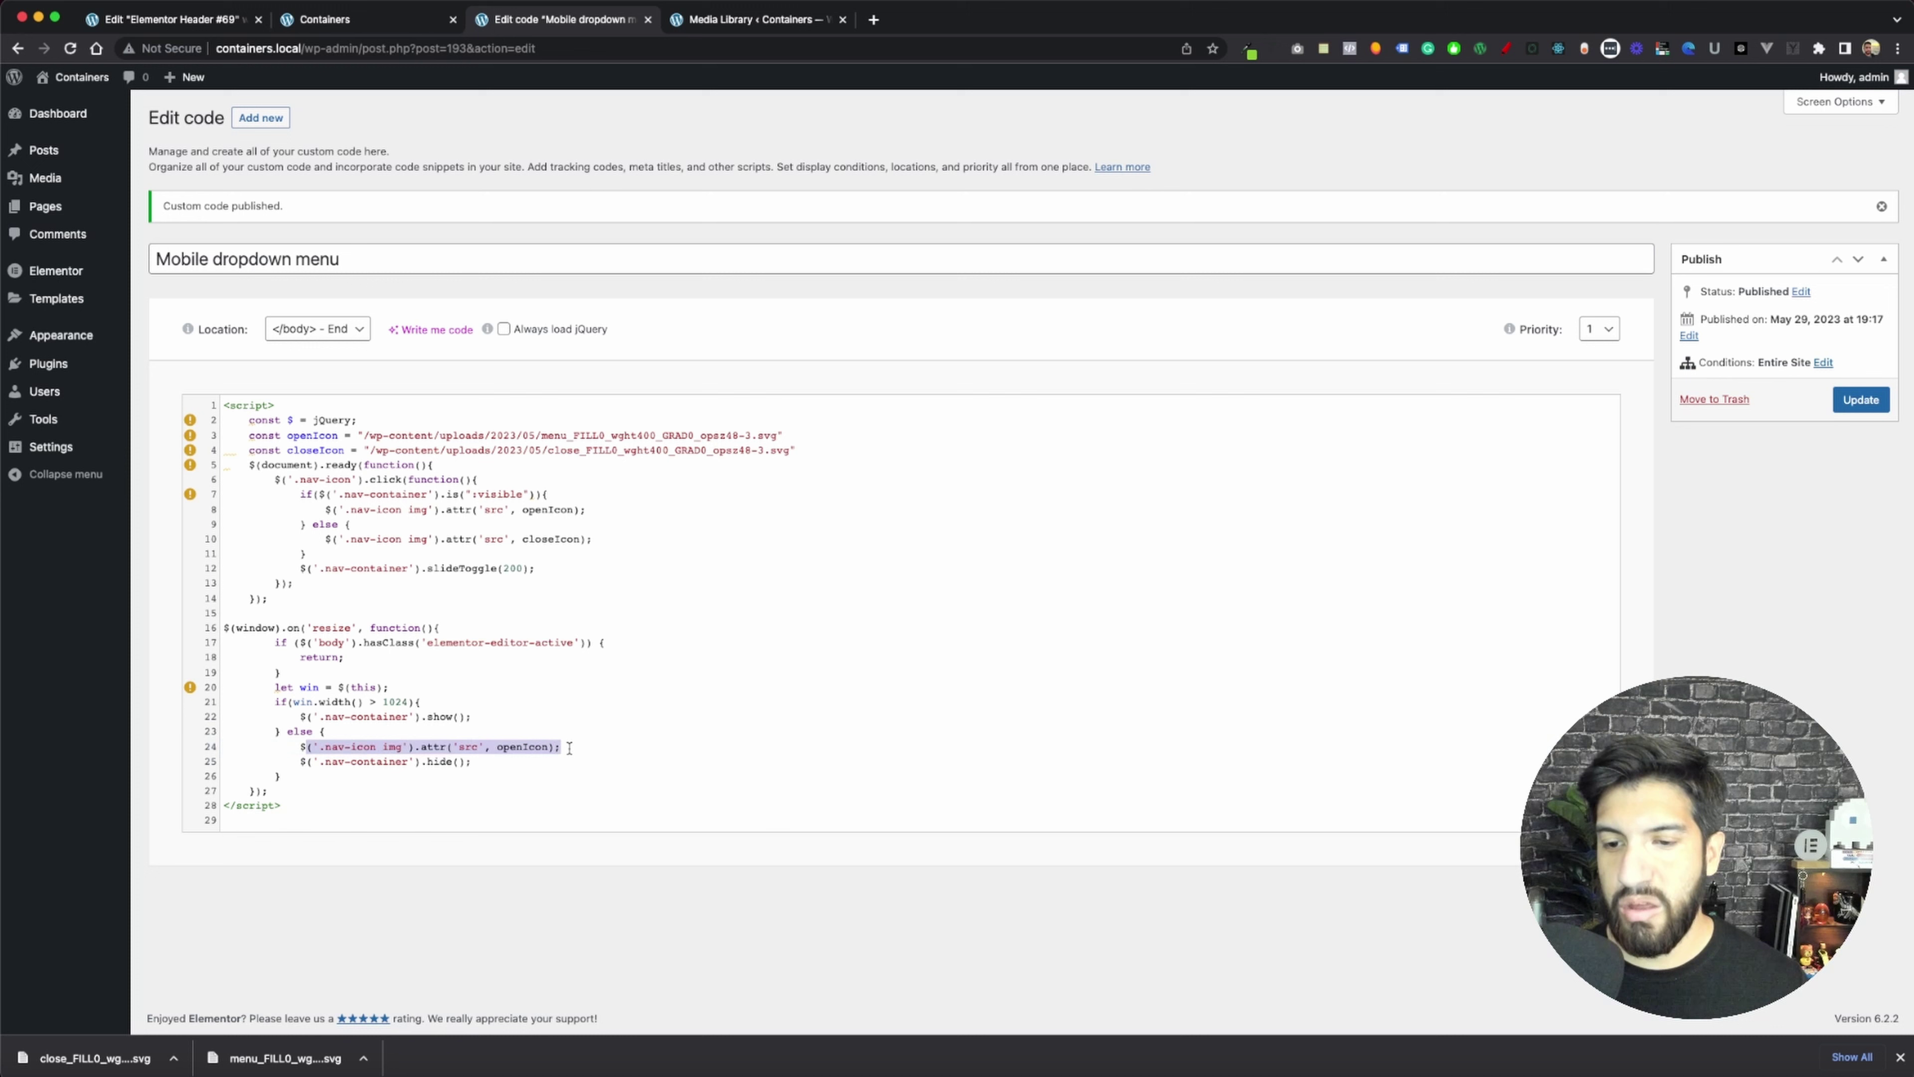
{"action": "left_click", "coordinate": [447, 762]}
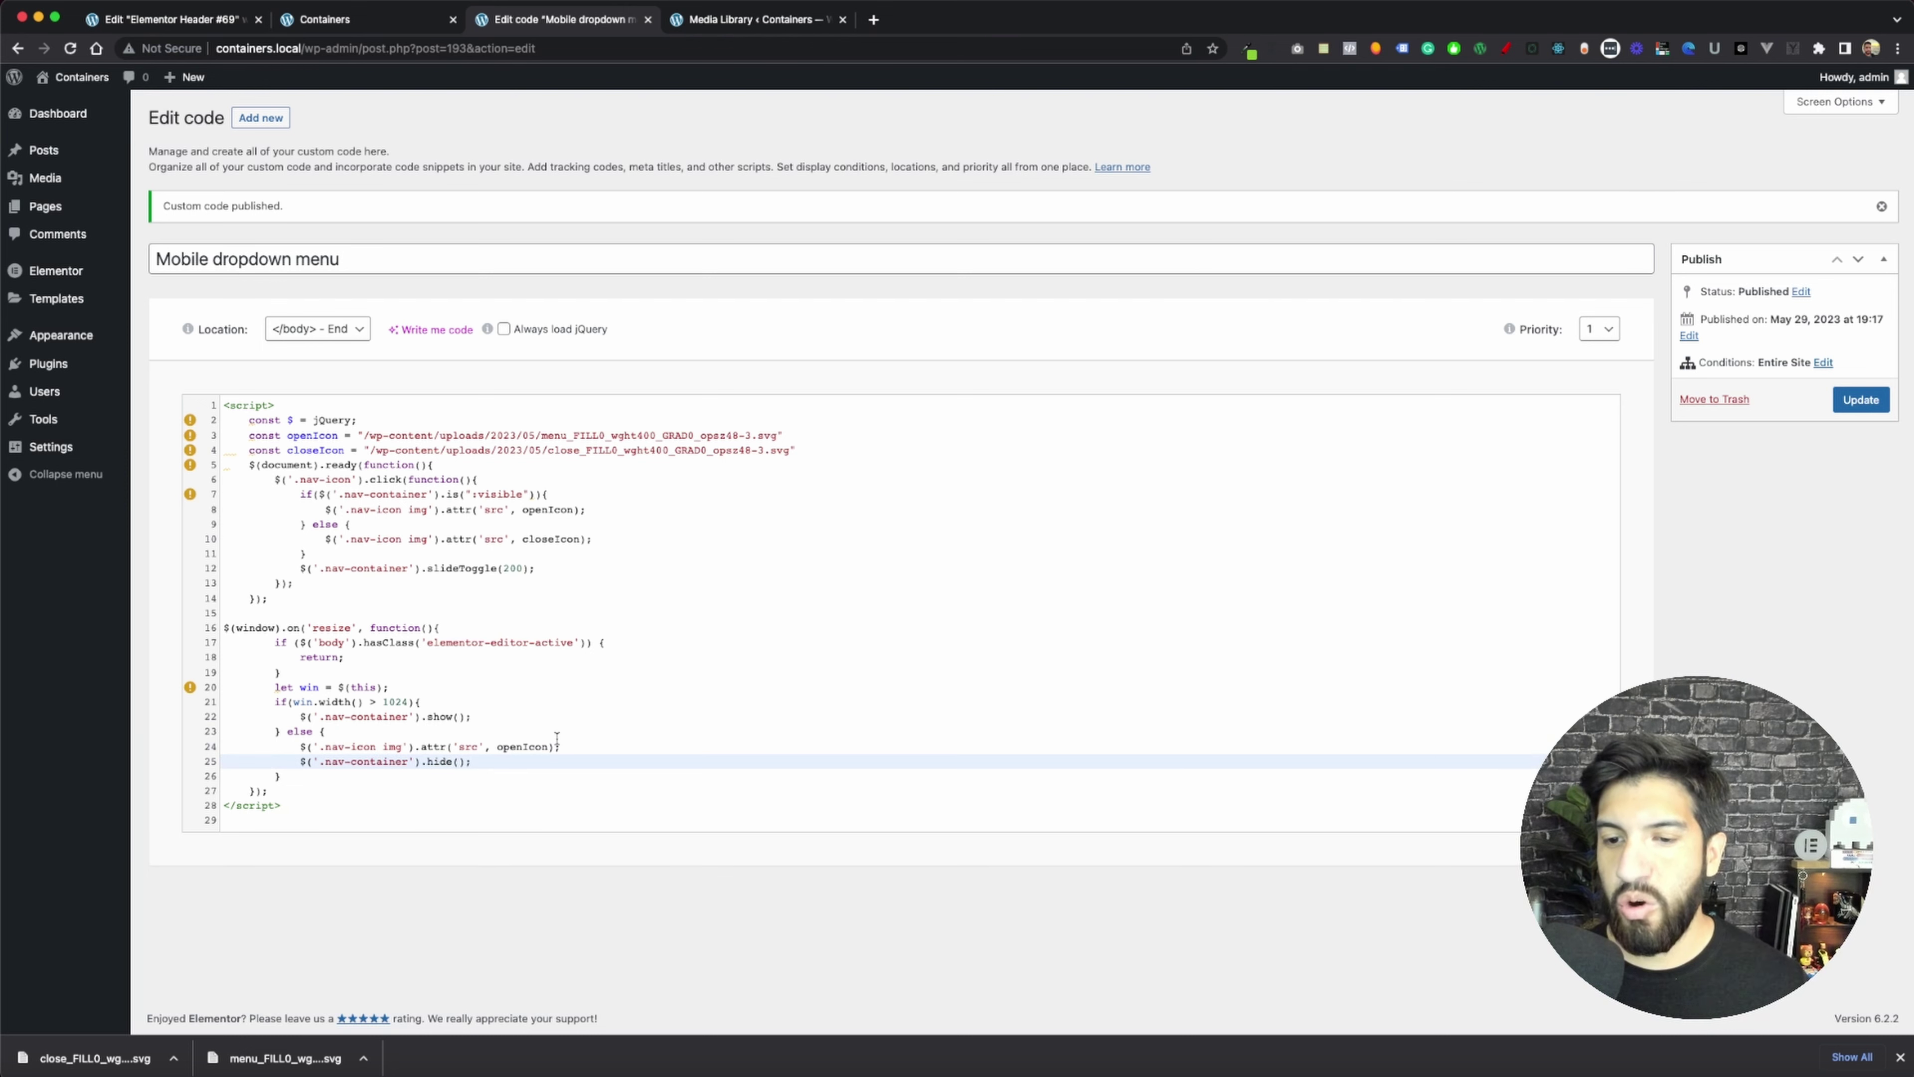
- Test the resize behaviour on the home page by opening the hamburger menu and widening the preview to about 917 px
{"action": "left_click", "coordinate": [373, 21]}
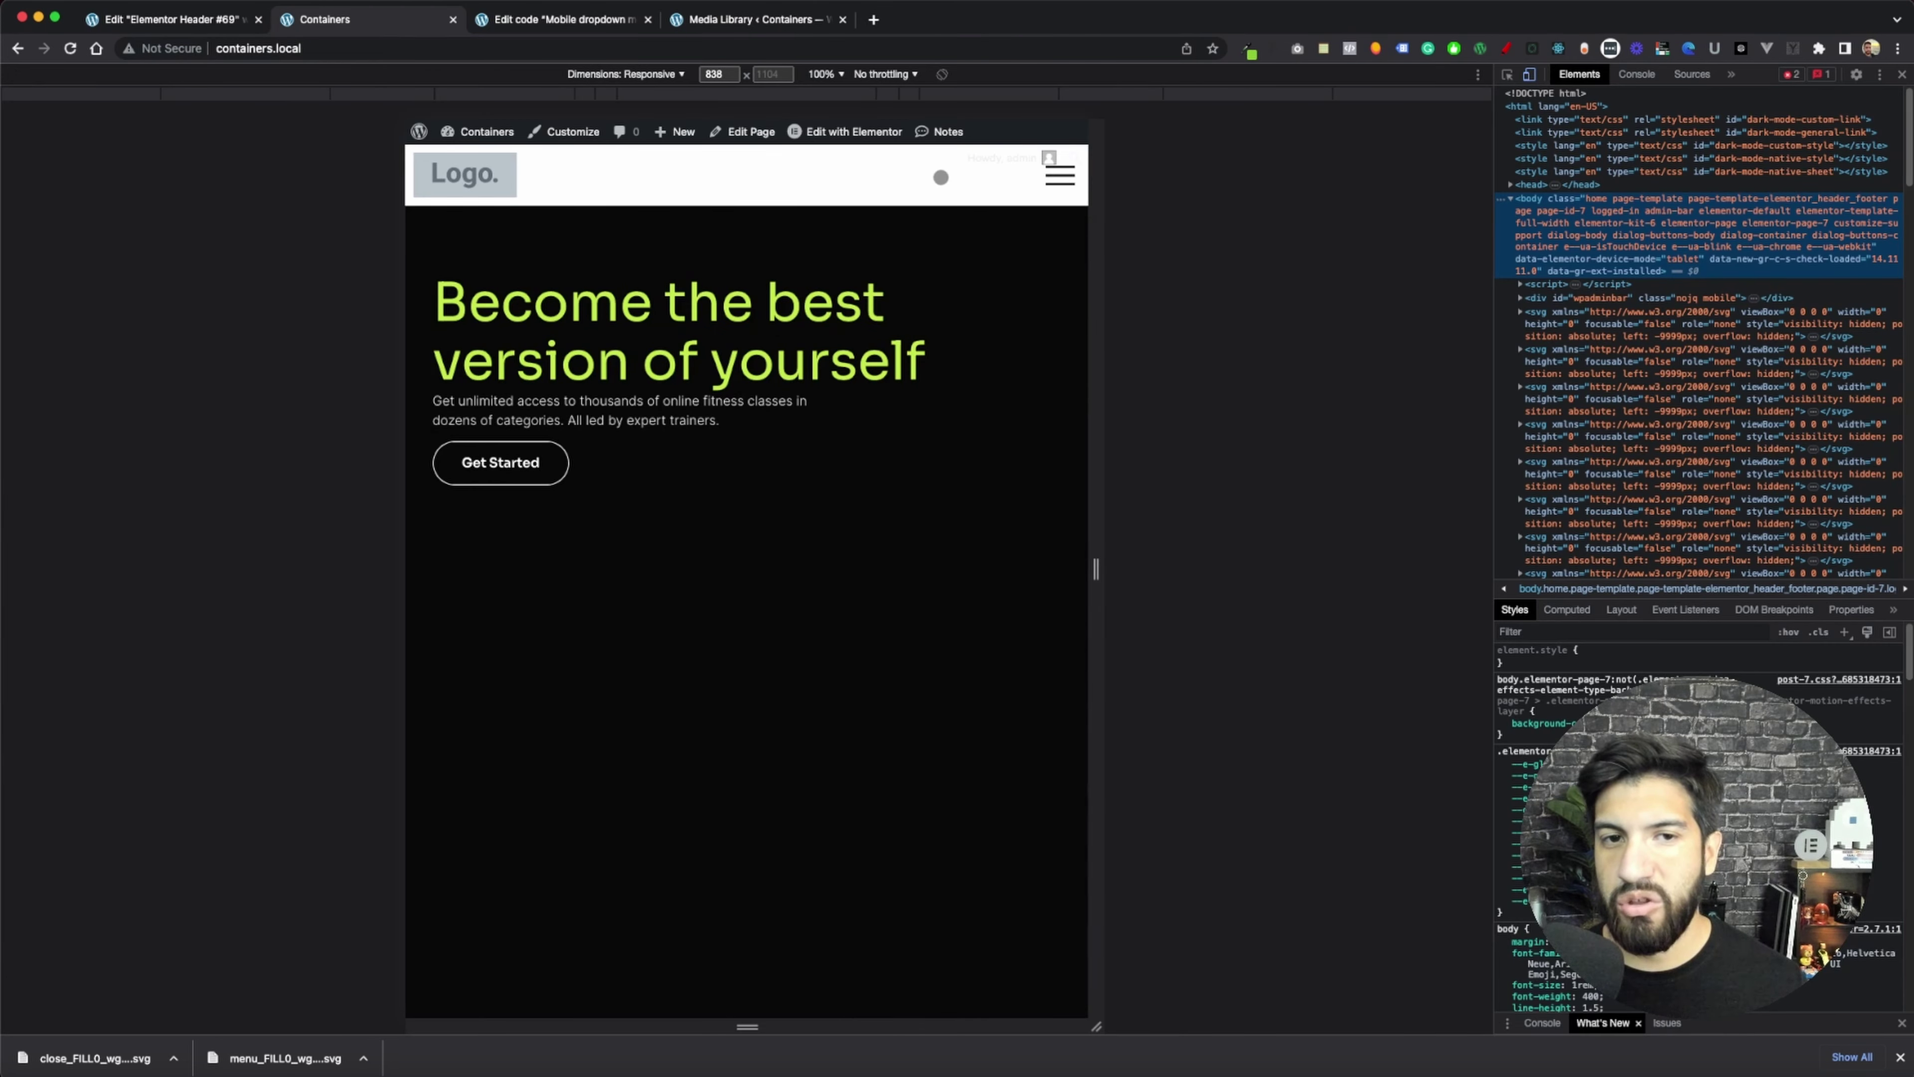
{"action": "left_click", "coordinate": [226, 20]}
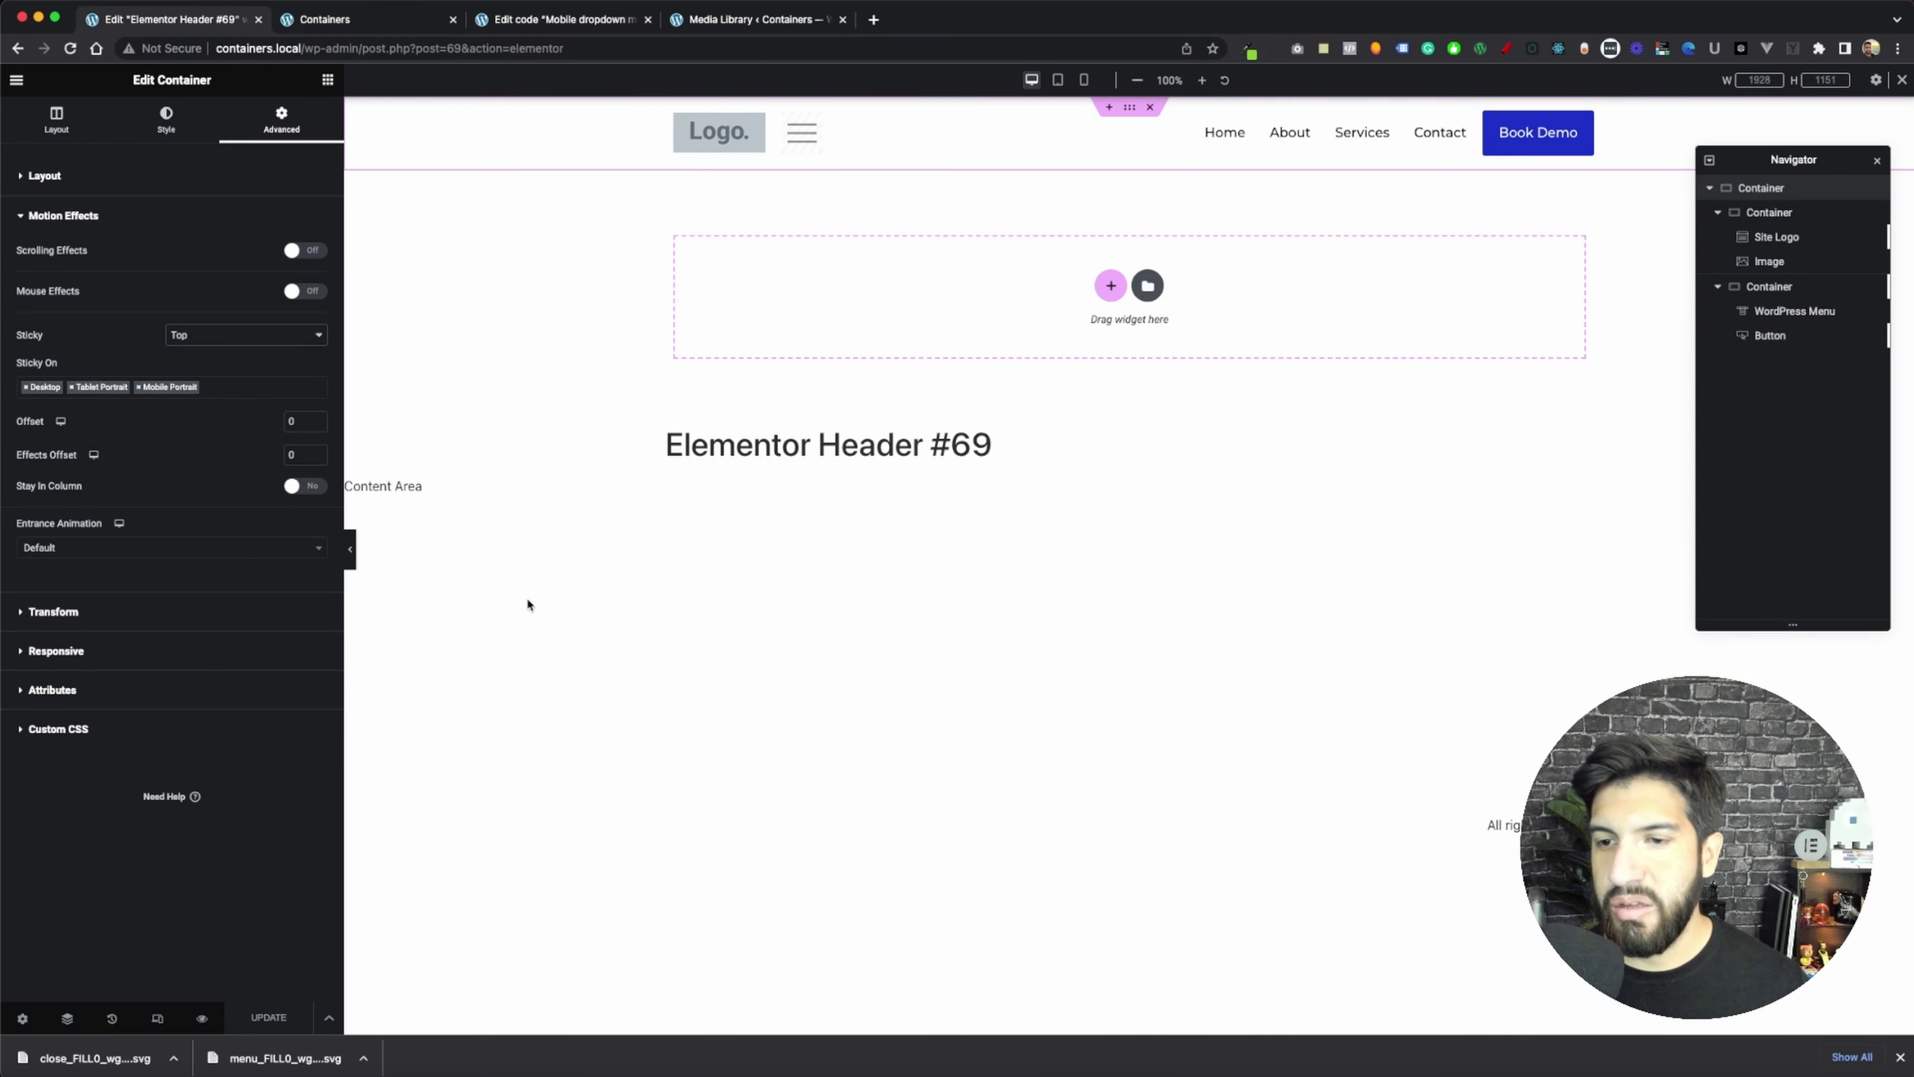
{"action": "left_click", "coordinate": [346, 20]}
{"action": "left_click", "coordinate": [570, 23]}
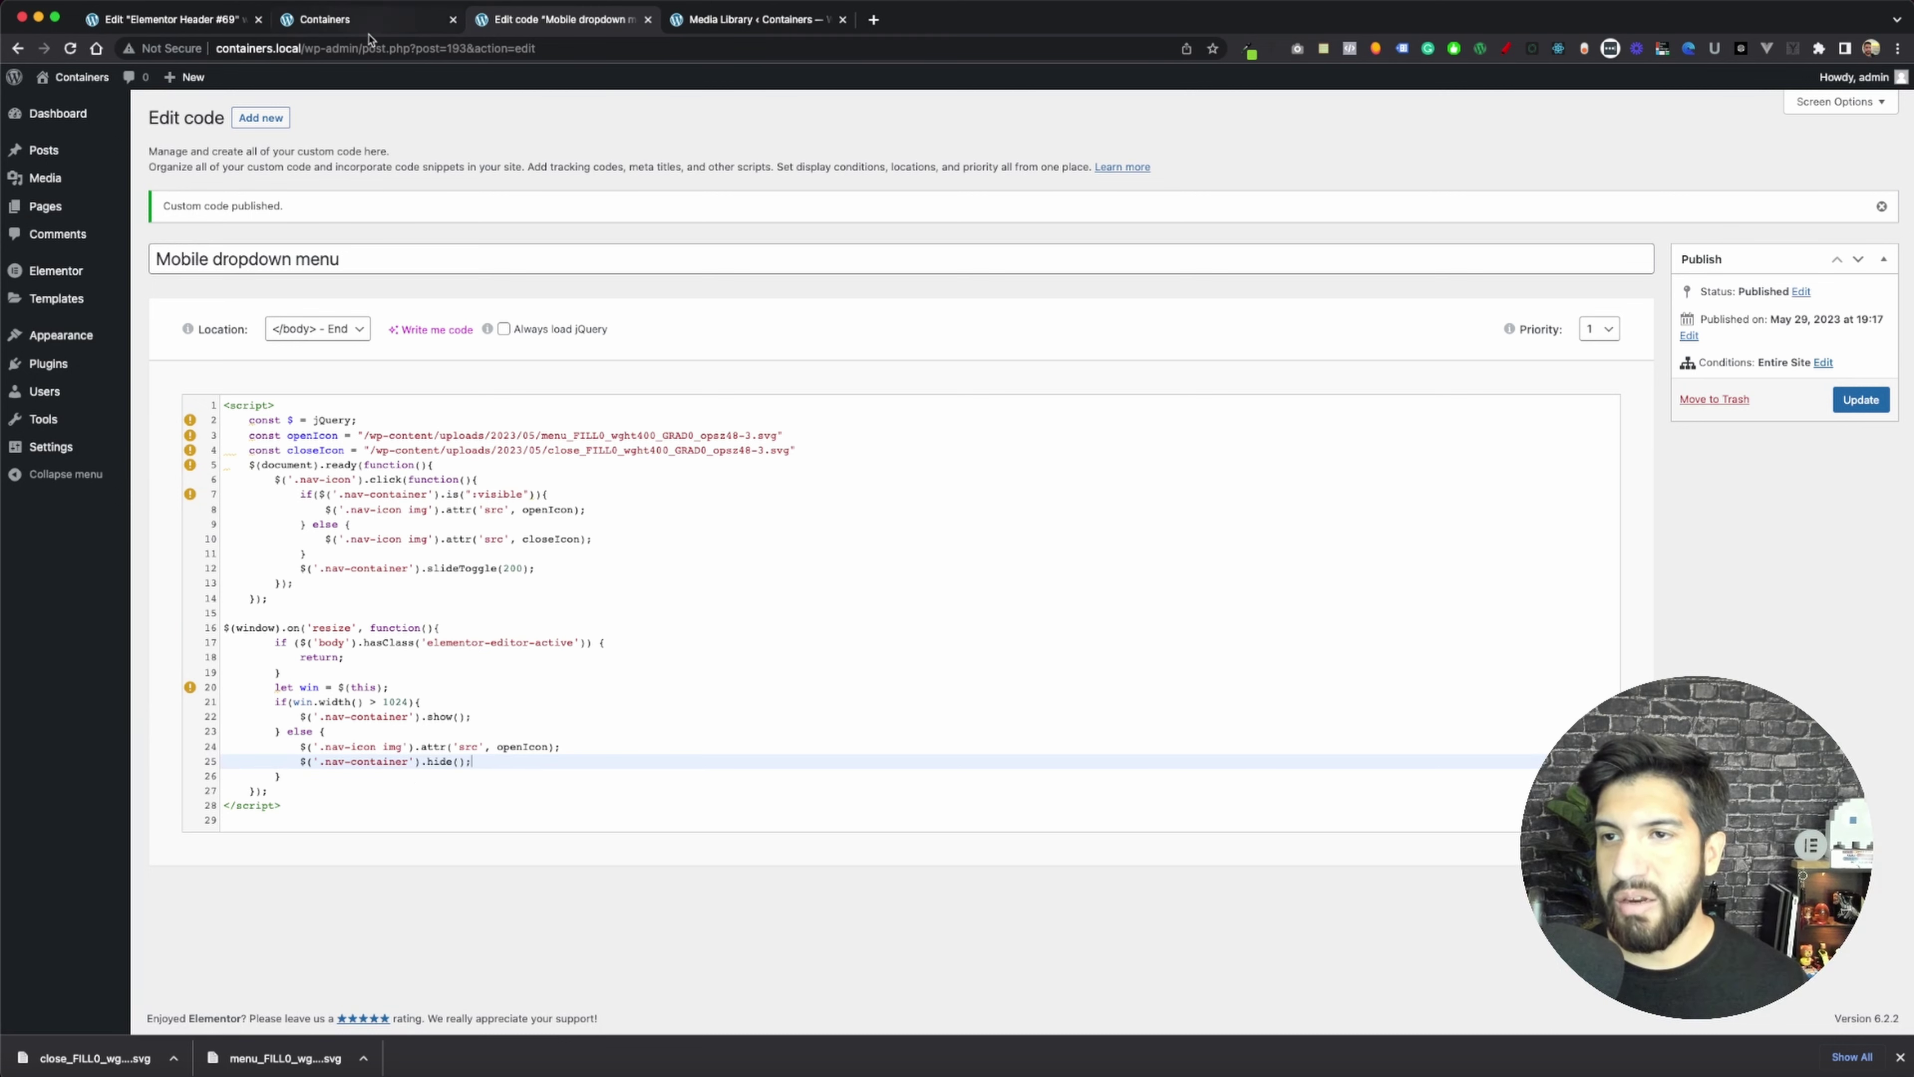
{"action": "key", "text": "super+1"}
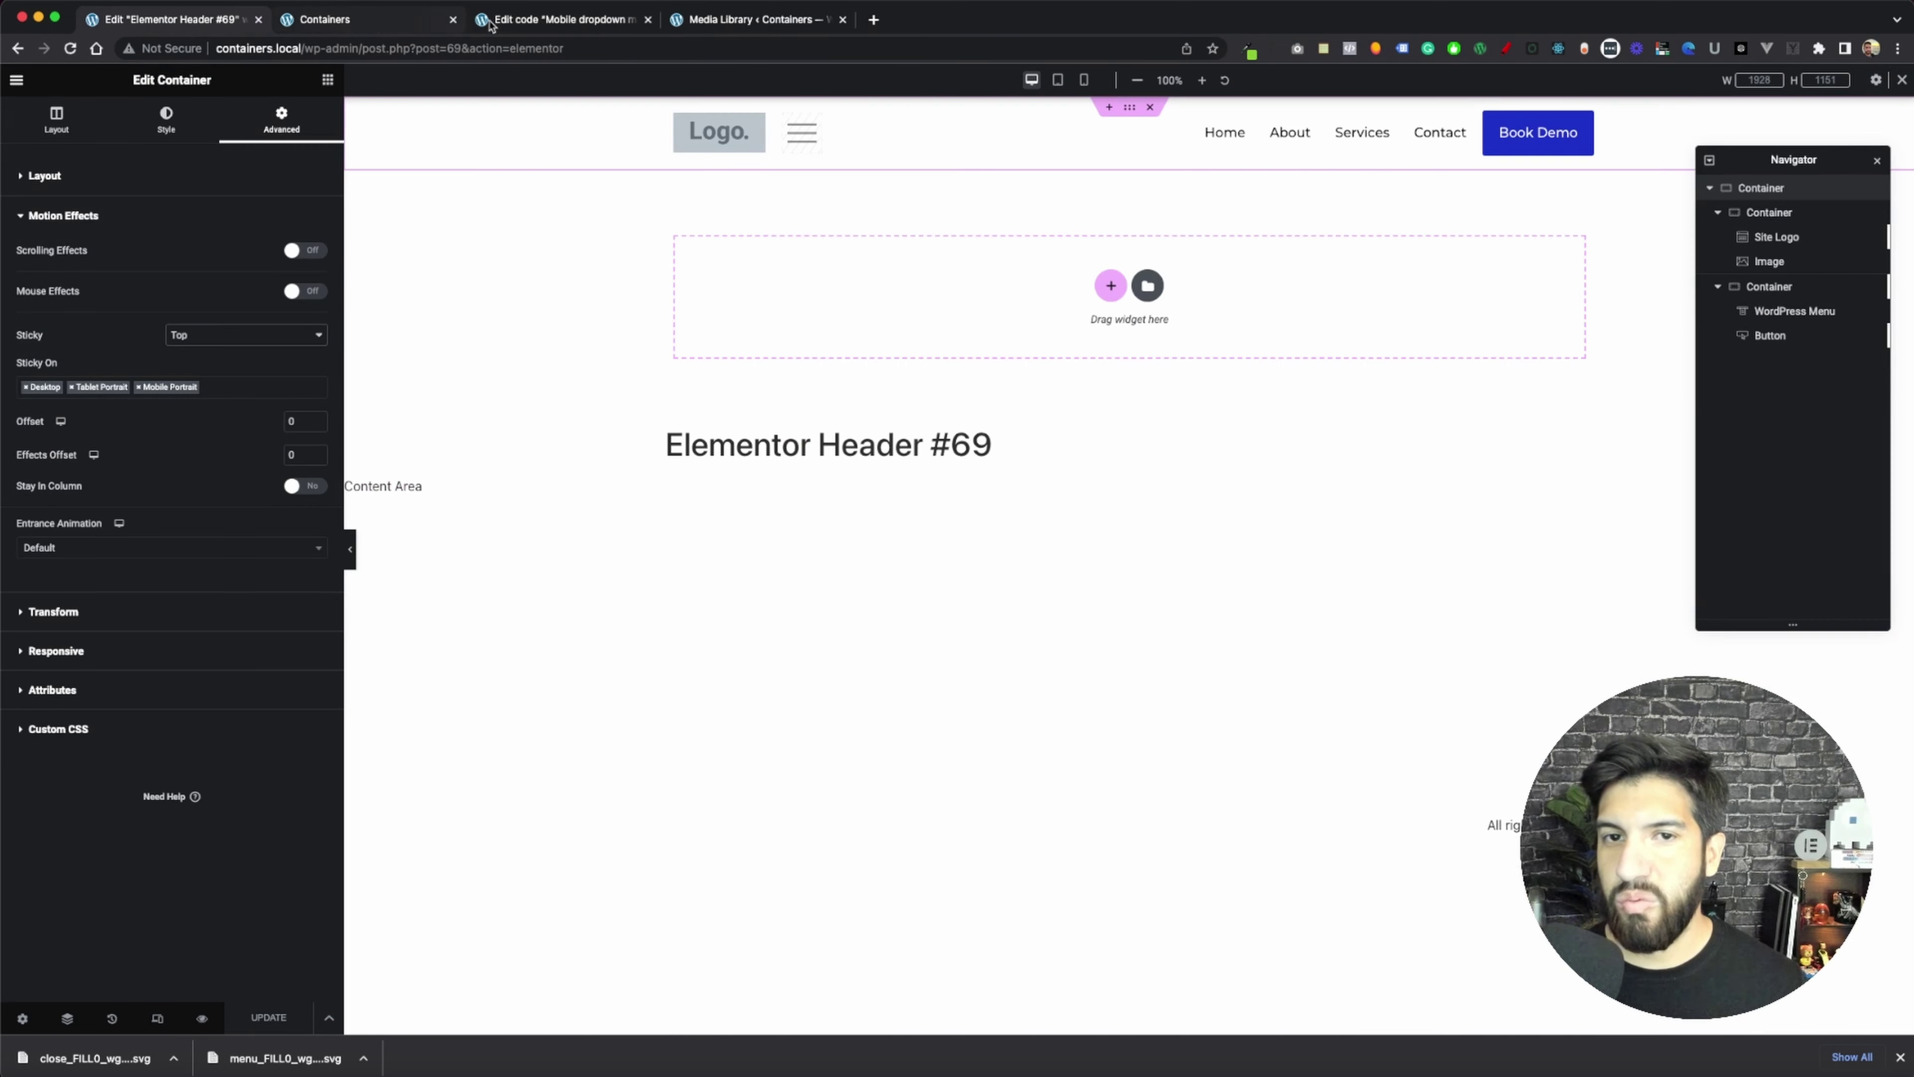
{"action": "left_click", "coordinate": [411, 19]}
{"action": "left_click", "coordinate": [1060, 175]}
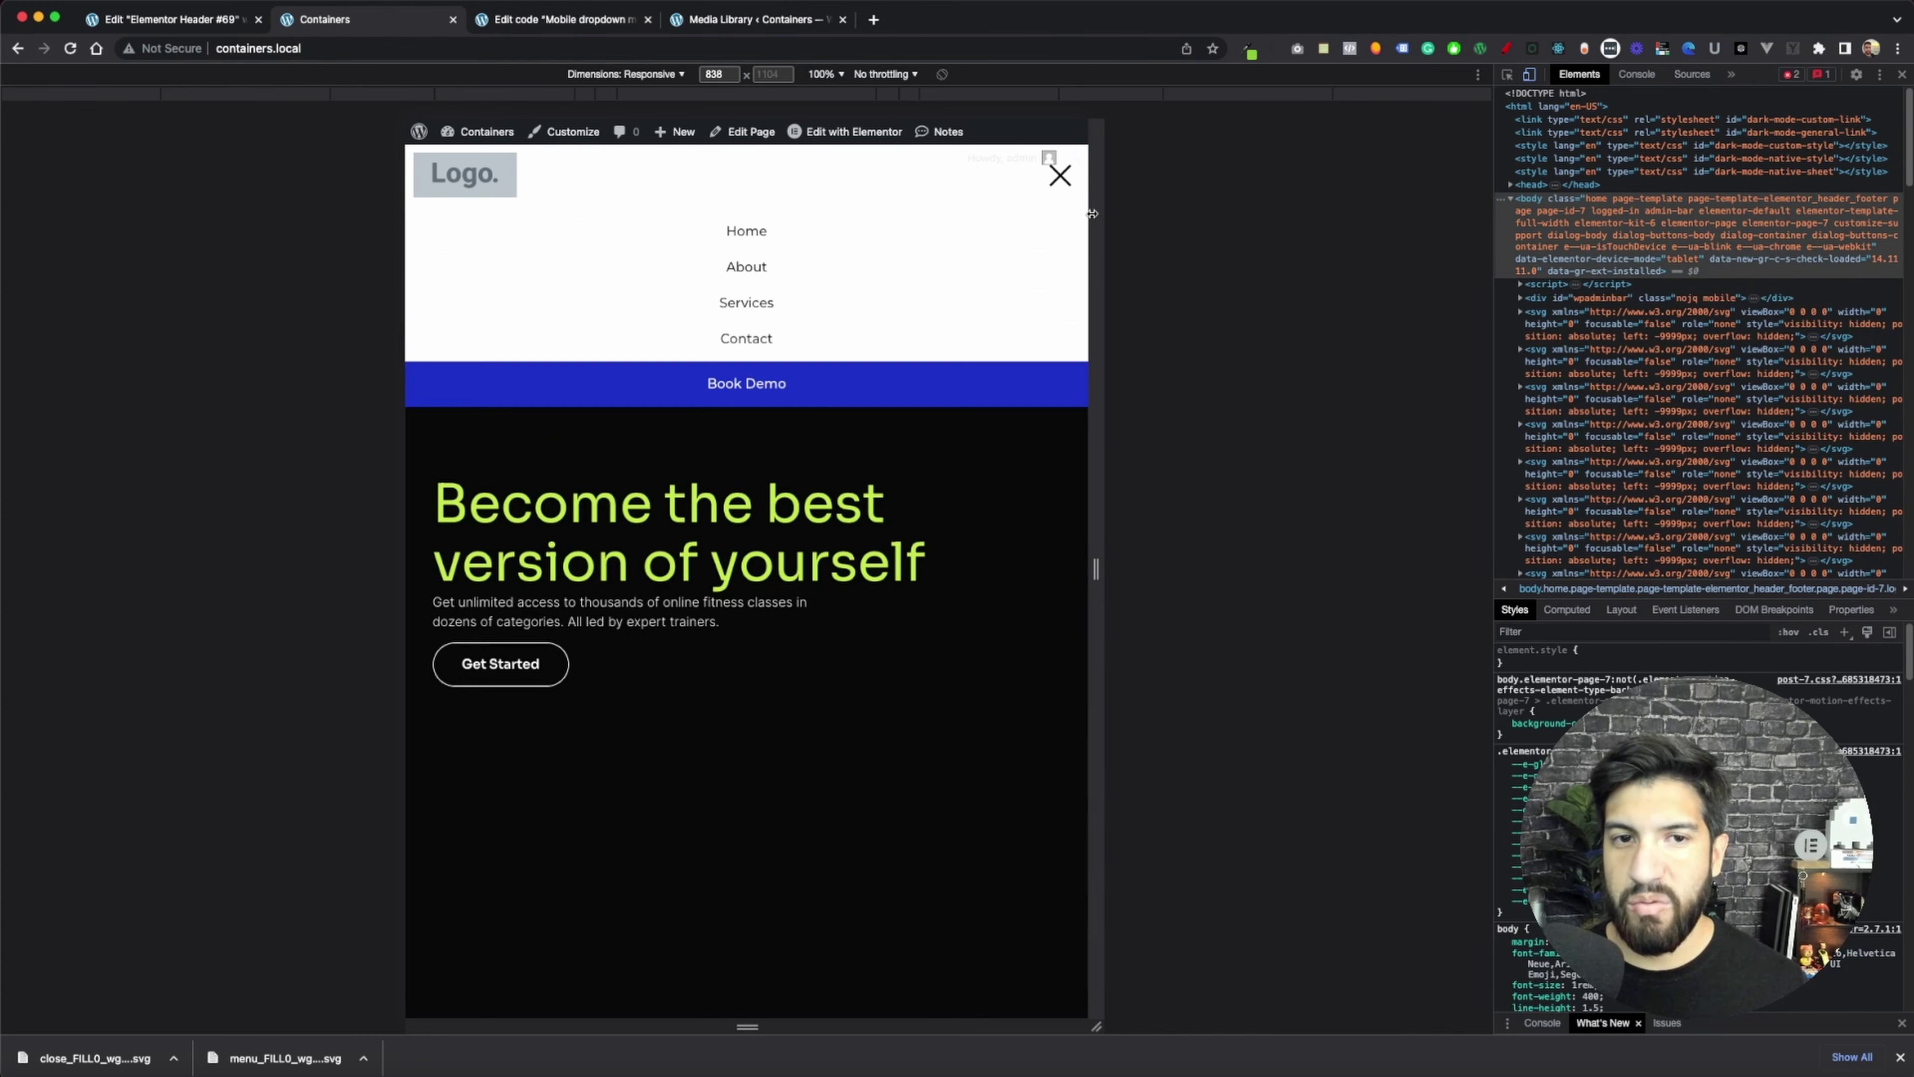
{"action": "left_click_drag", "start_coordinate": [1096, 568], "coordinate": [1126, 569]}
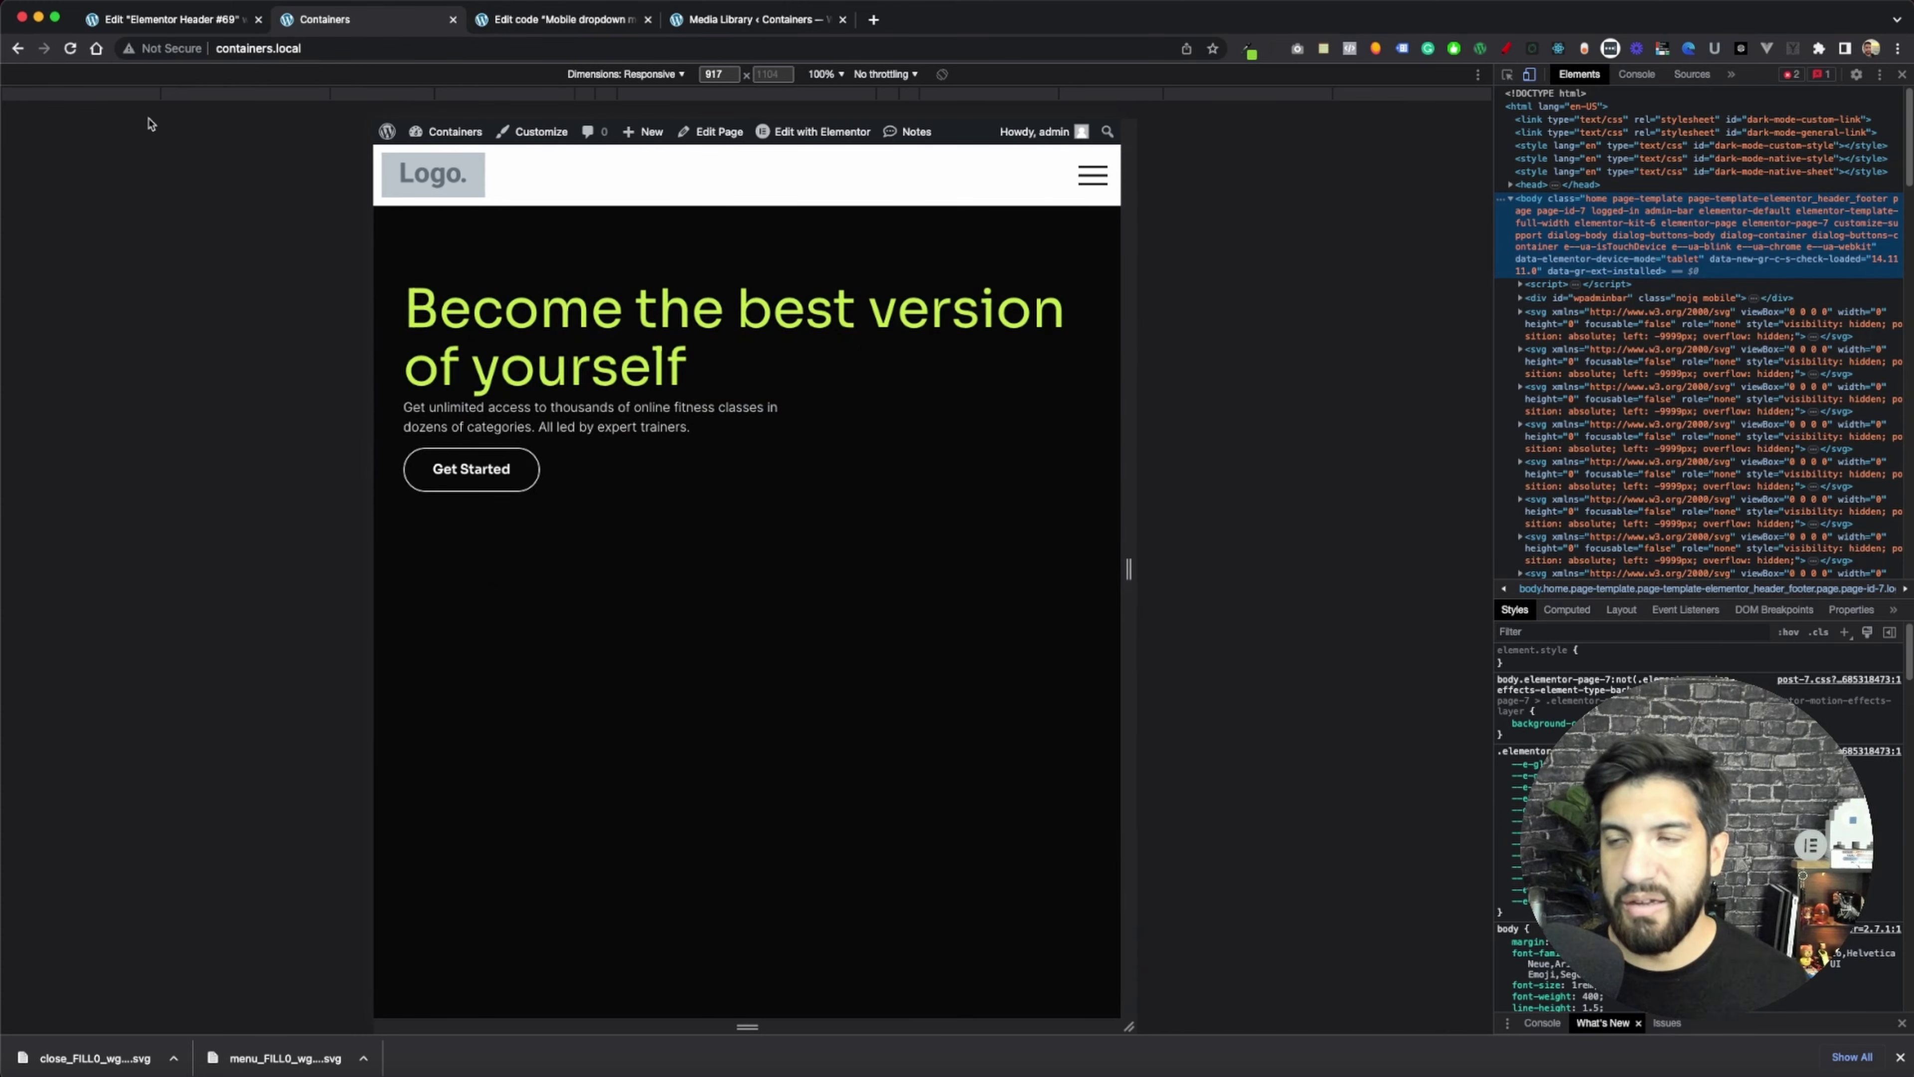
- Return to the "Mobile dropdown menu" code and examine the else-branch line setting the .nav-icon image source to openIcon
{"action": "left_click", "coordinate": [220, 23]}
{"action": "left_click", "coordinate": [365, 18]}
{"action": "left_click", "coordinate": [529, 20]}
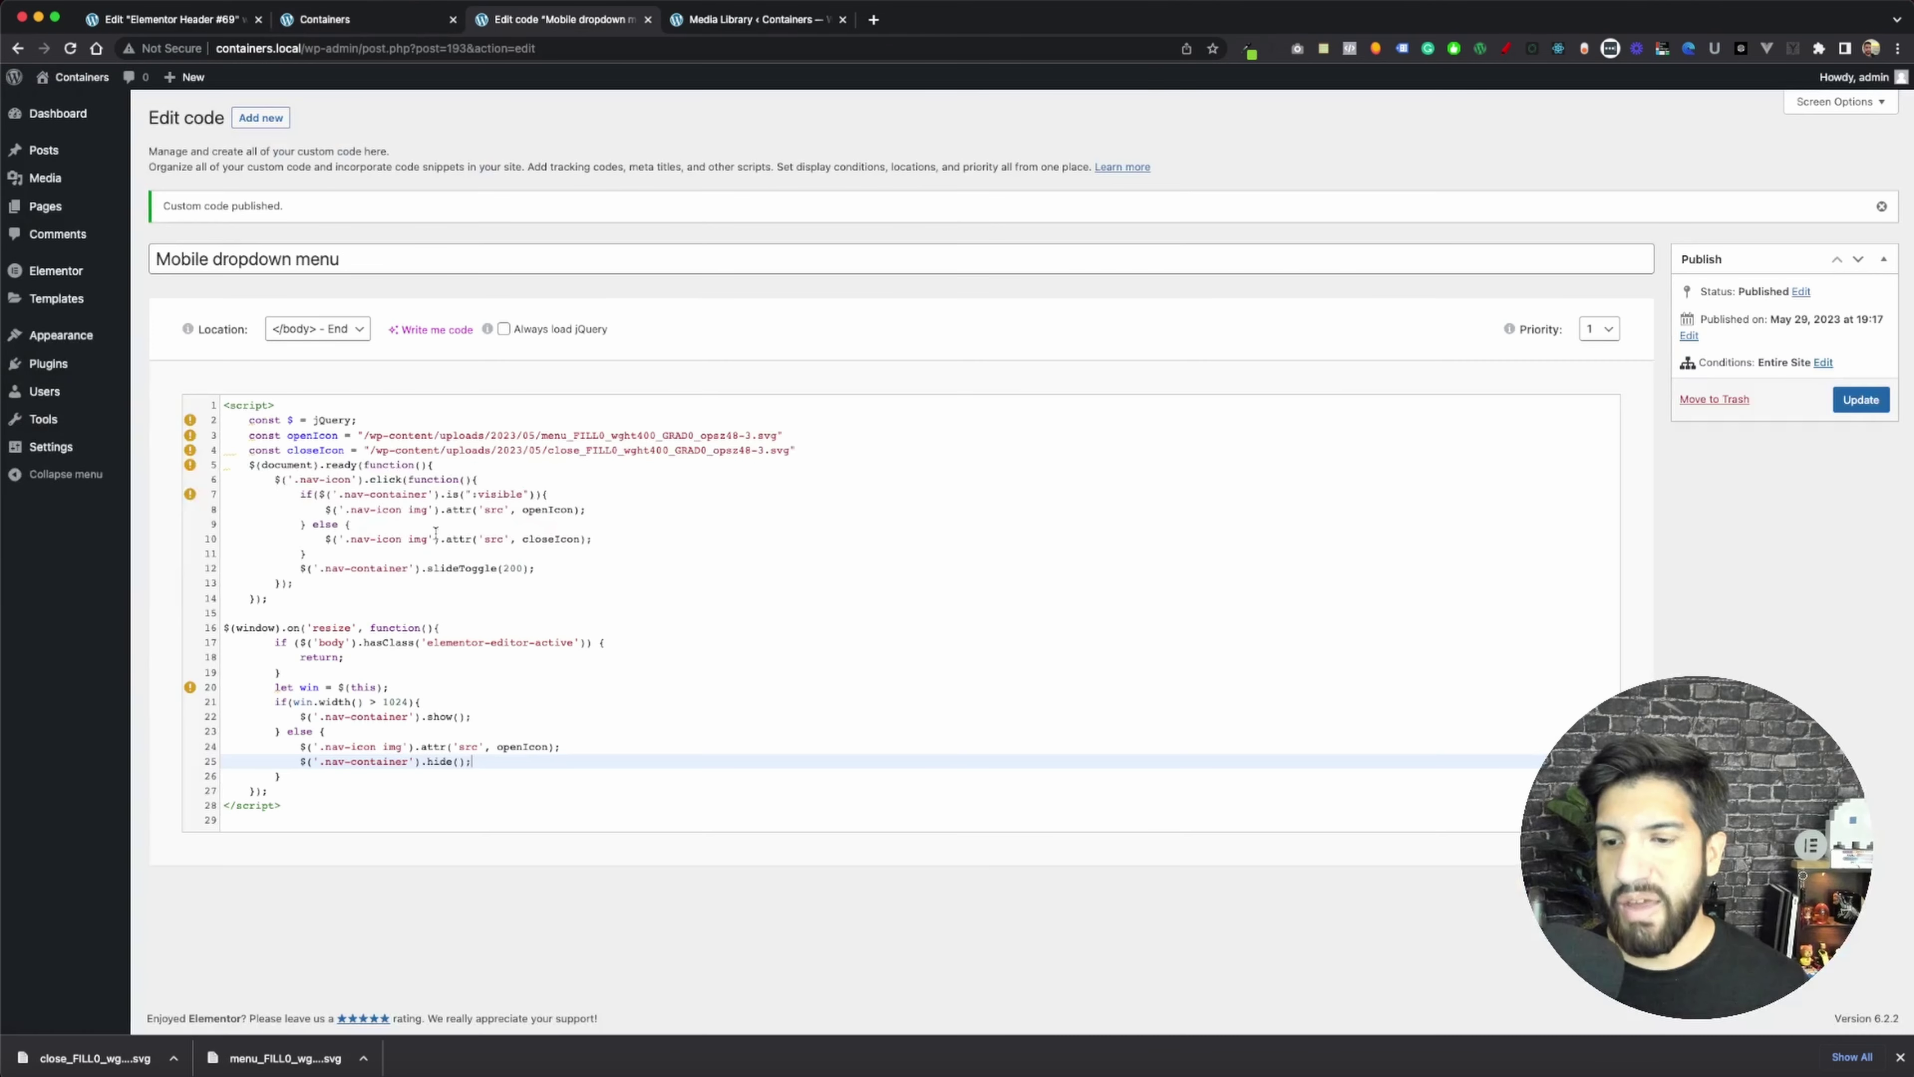
{"action": "left_click_drag", "start_coordinate": [295, 746], "coordinate": [590, 752]}
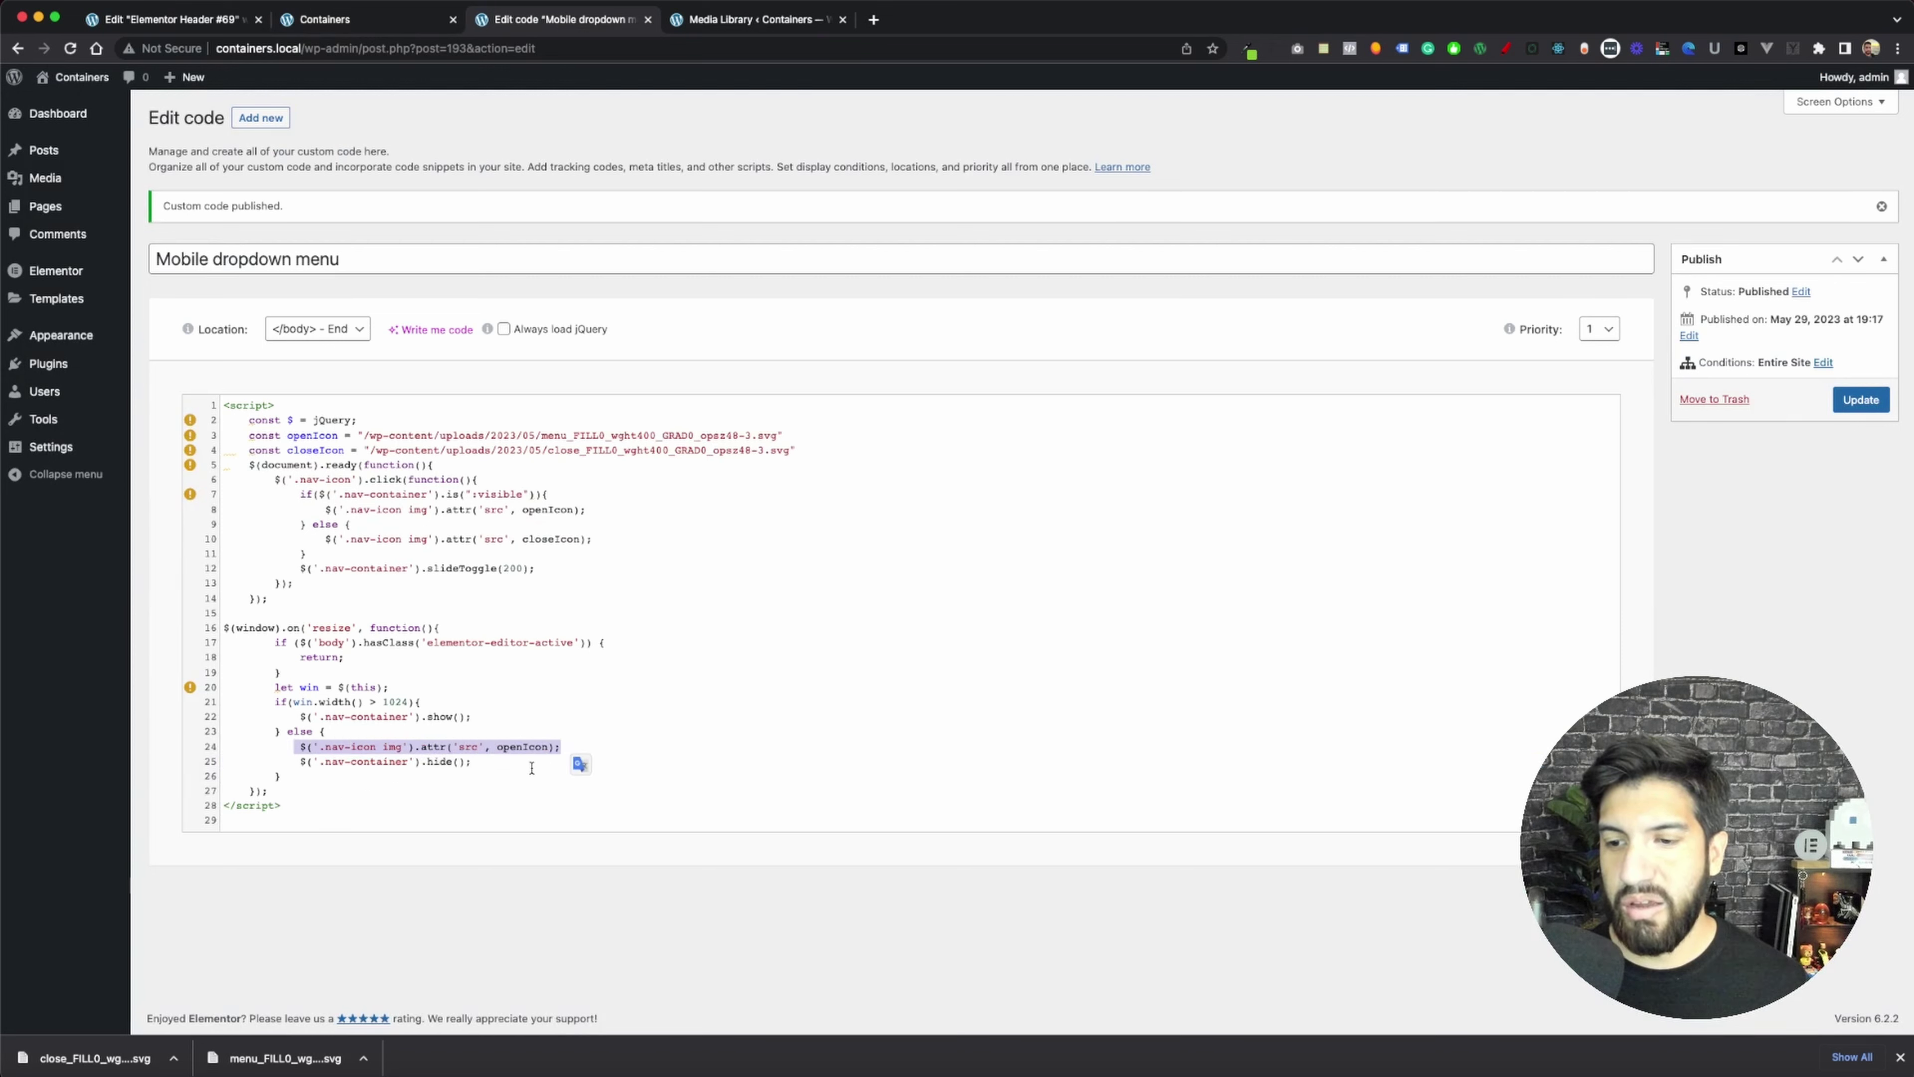
{"action": "left_click", "coordinate": [577, 761]}
{"action": "left_click", "coordinate": [370, 802]}
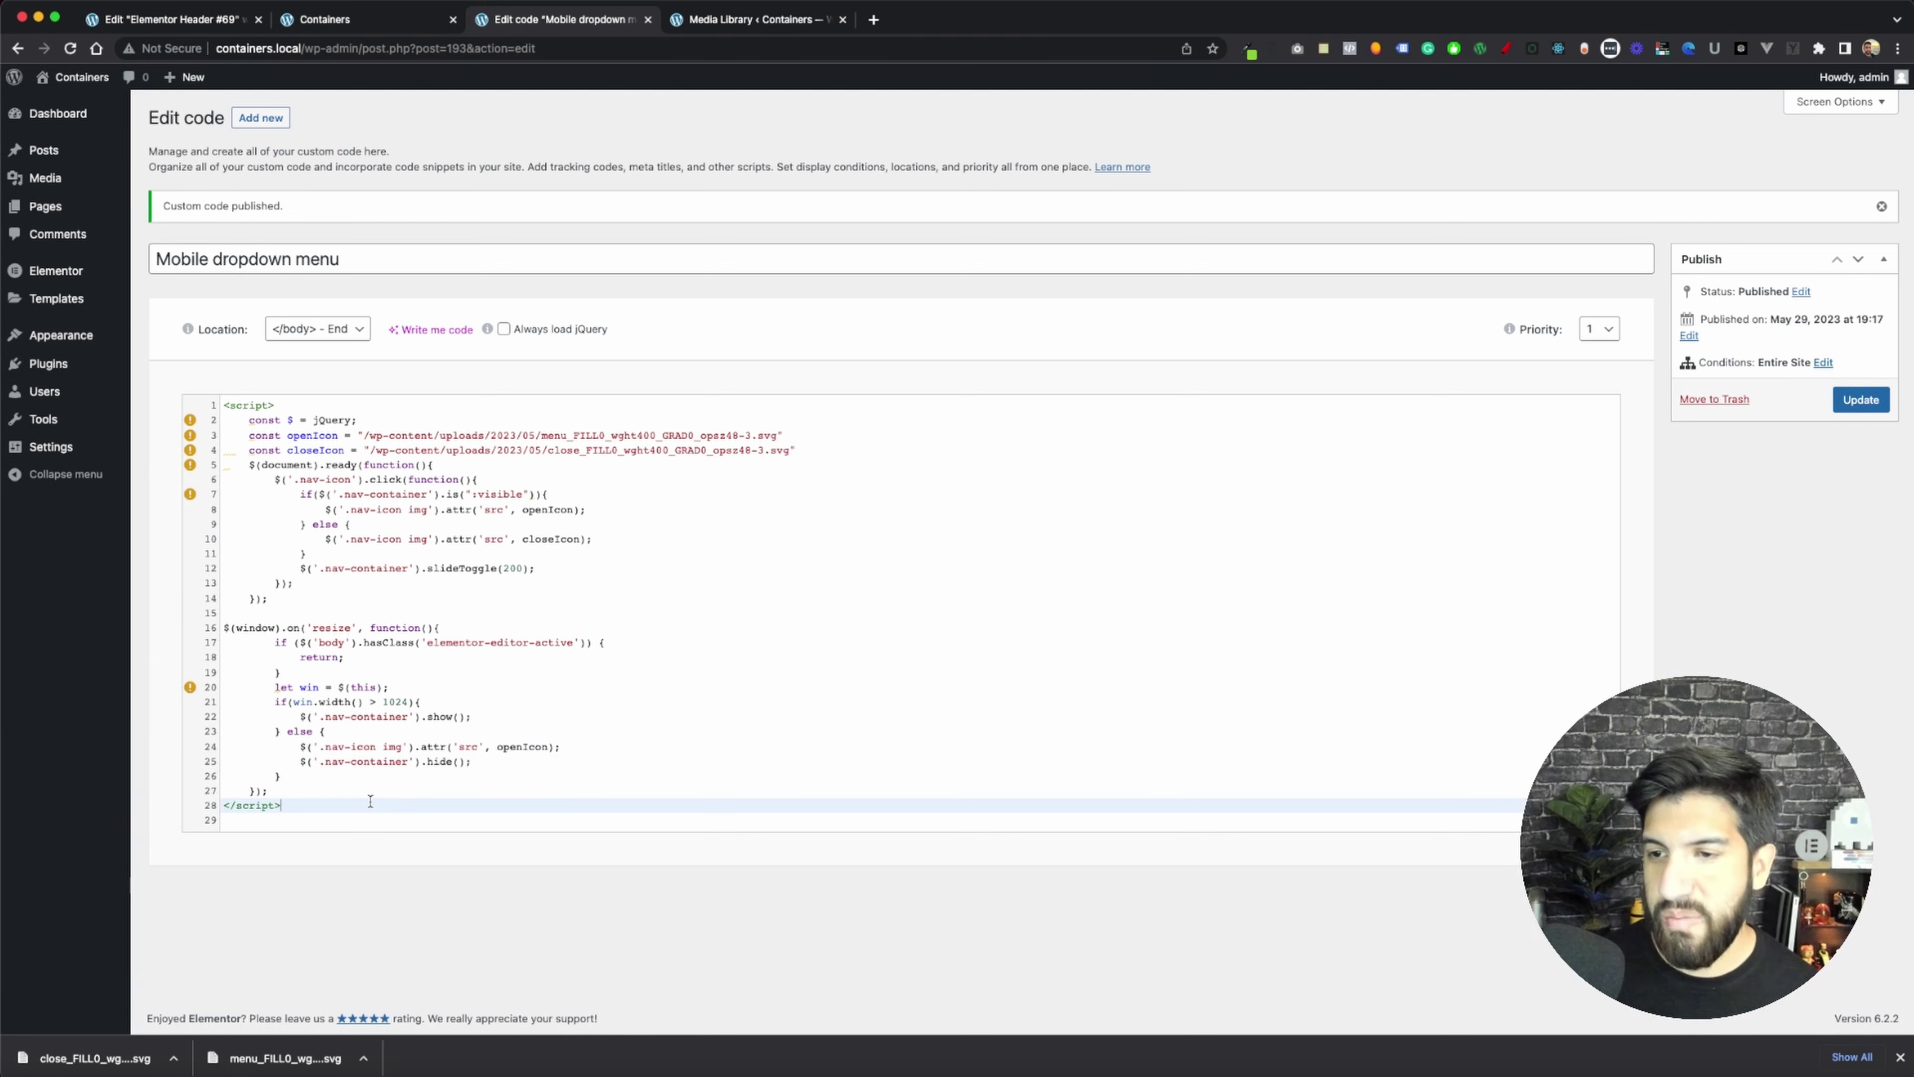